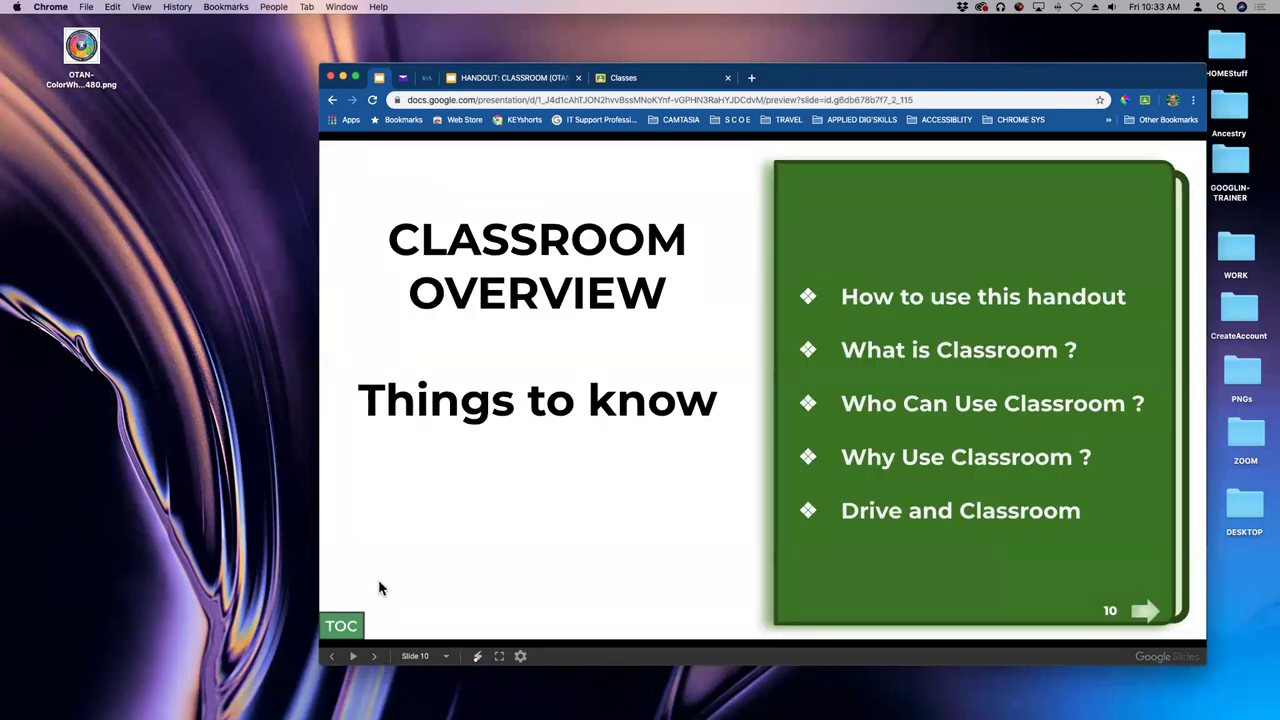
# - Page the Slides handout forward to the Sign In slide 17, then switch to the Classroom tab
pyautogui.click(375, 660)
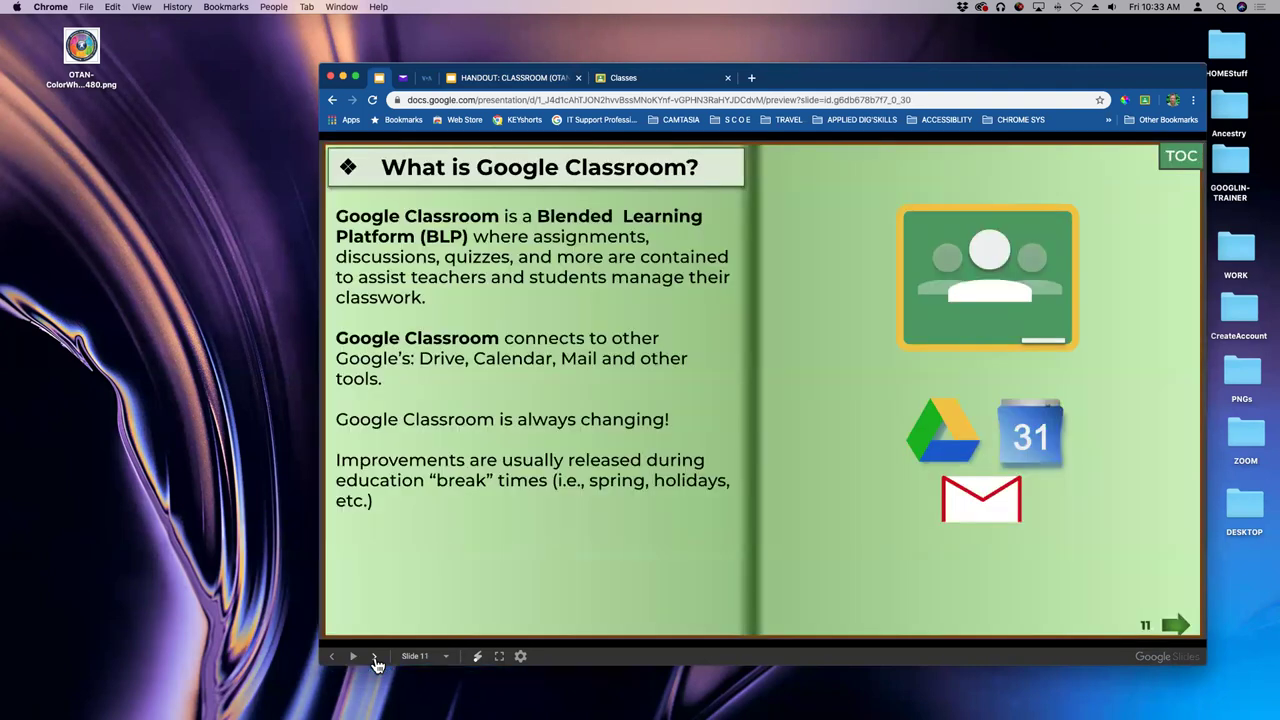
pyautogui.click(375, 660)
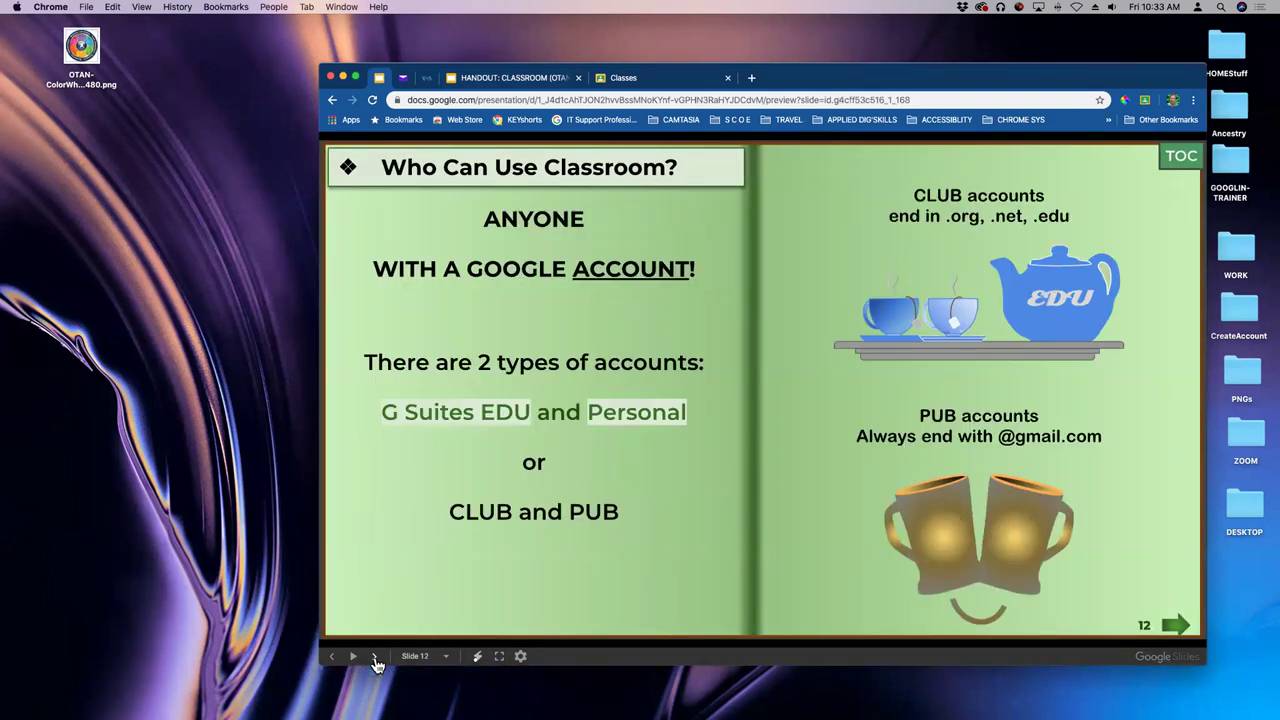
pyautogui.click(375, 660)
pyautogui.click(375, 660)
pyautogui.click(375, 660)
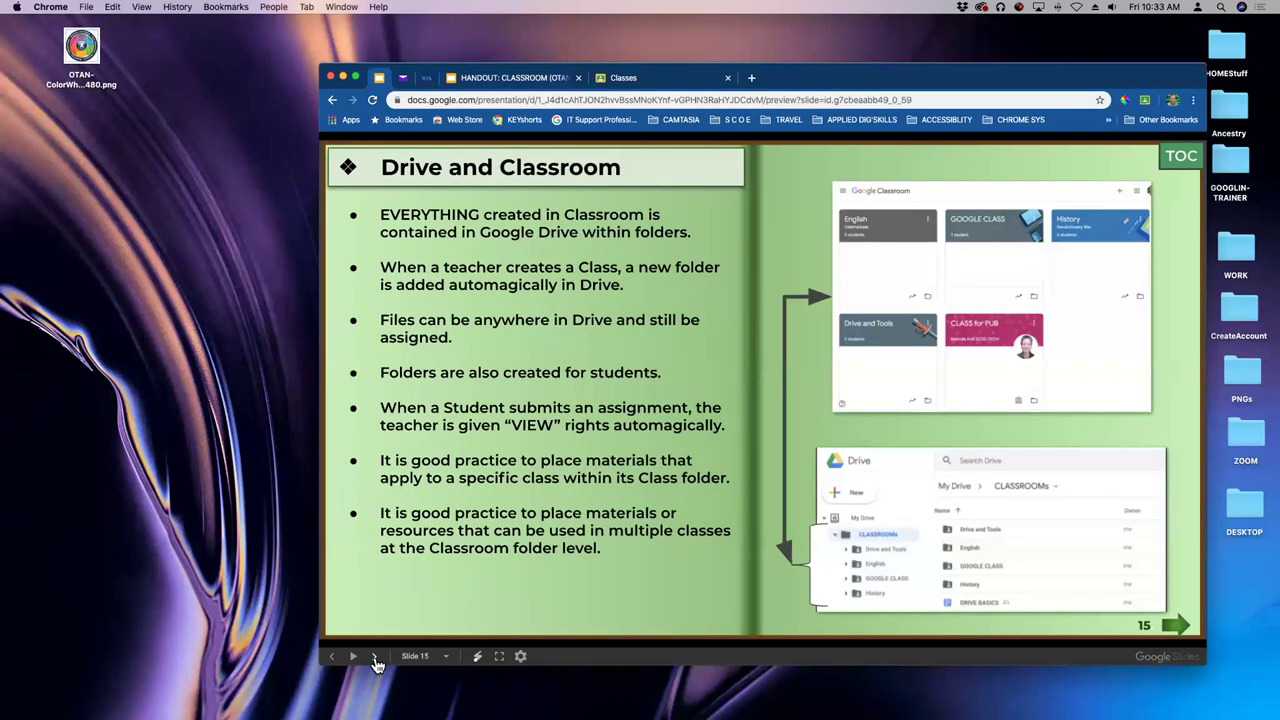
pyautogui.click(375, 660)
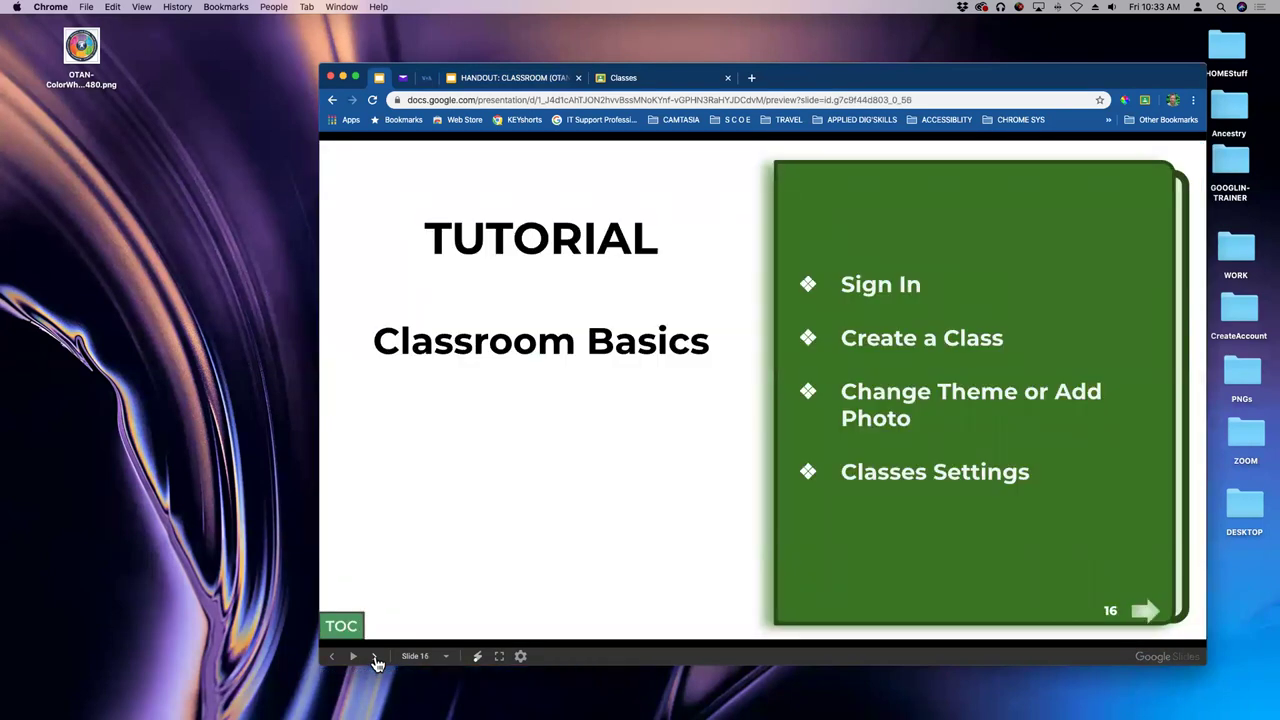
pyautogui.click(375, 660)
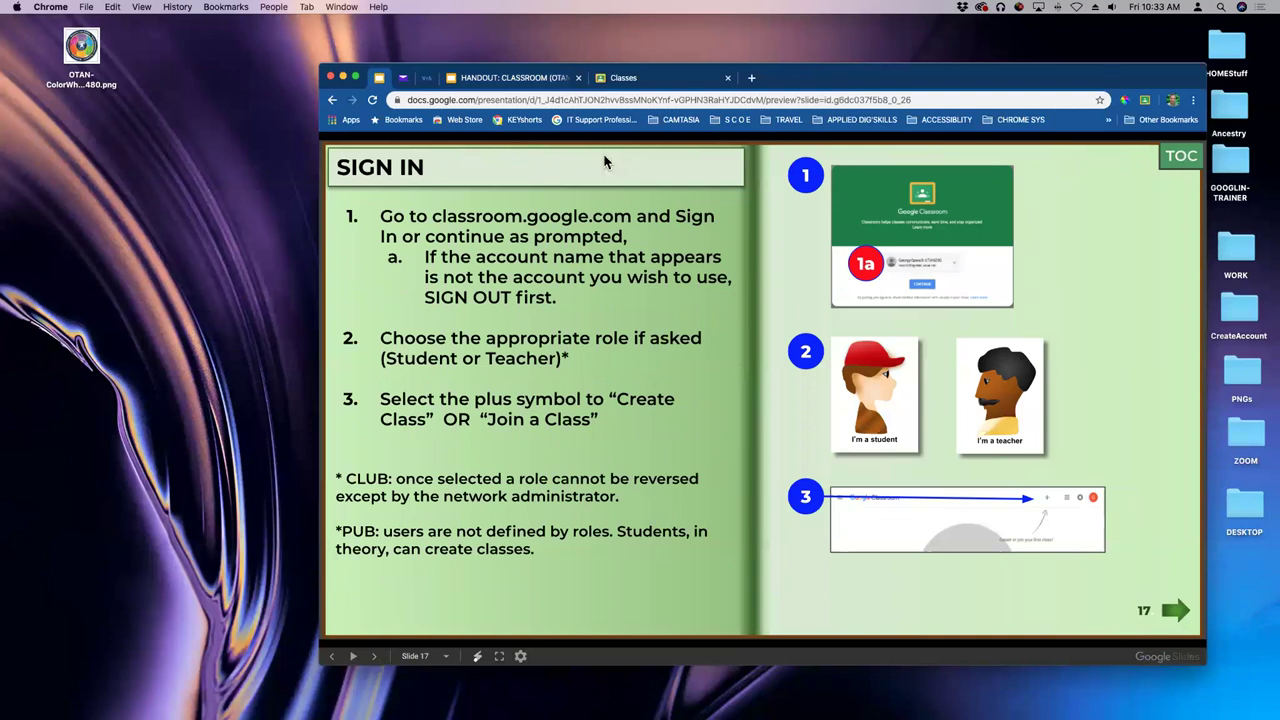
pyautogui.click(650, 85)
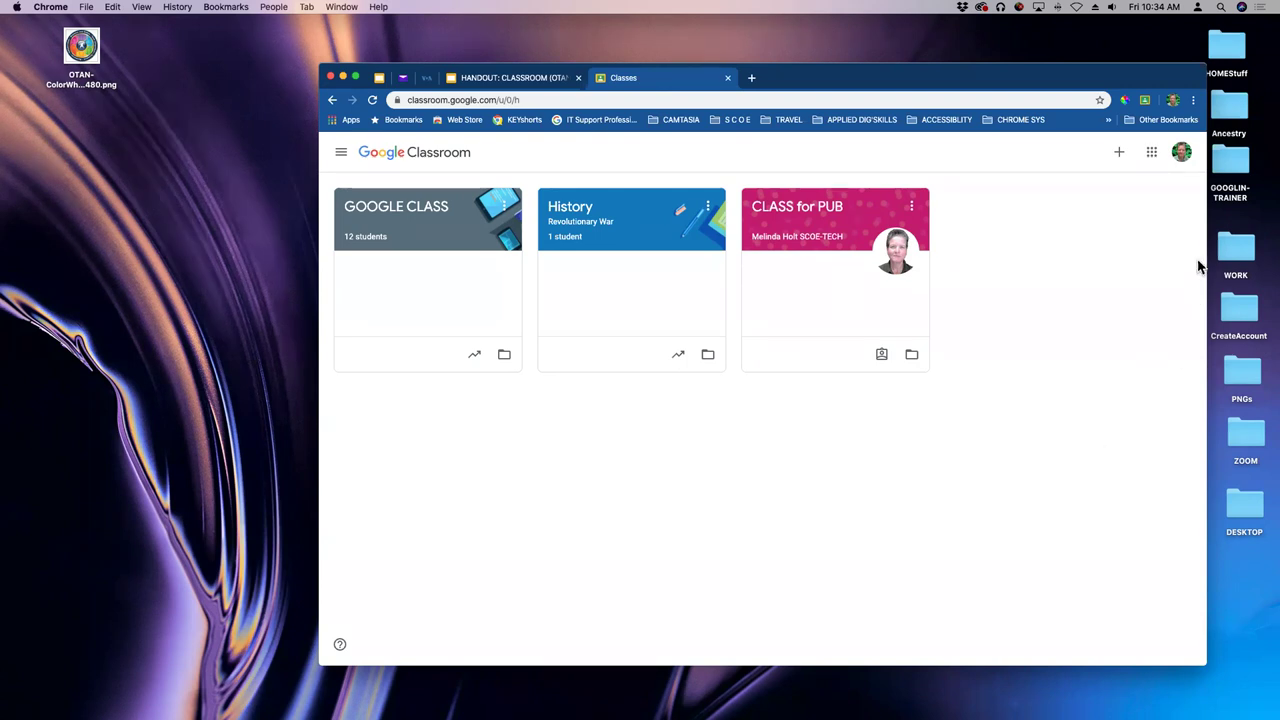
# - Open the + menu at the top right of the Classroom home page
pyautogui.click(1120, 154)
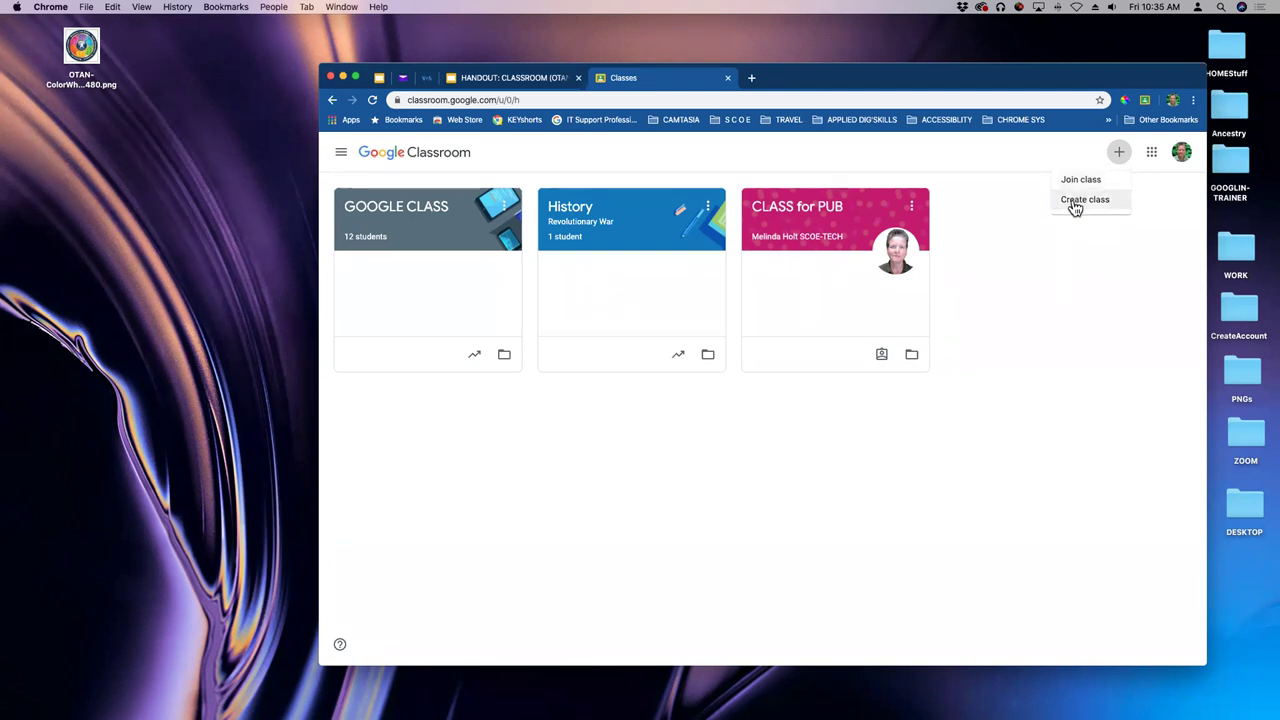
# - Choose Create class, confirm the 'I've read and understand' notice, and continue
pyautogui.click(1074, 203)
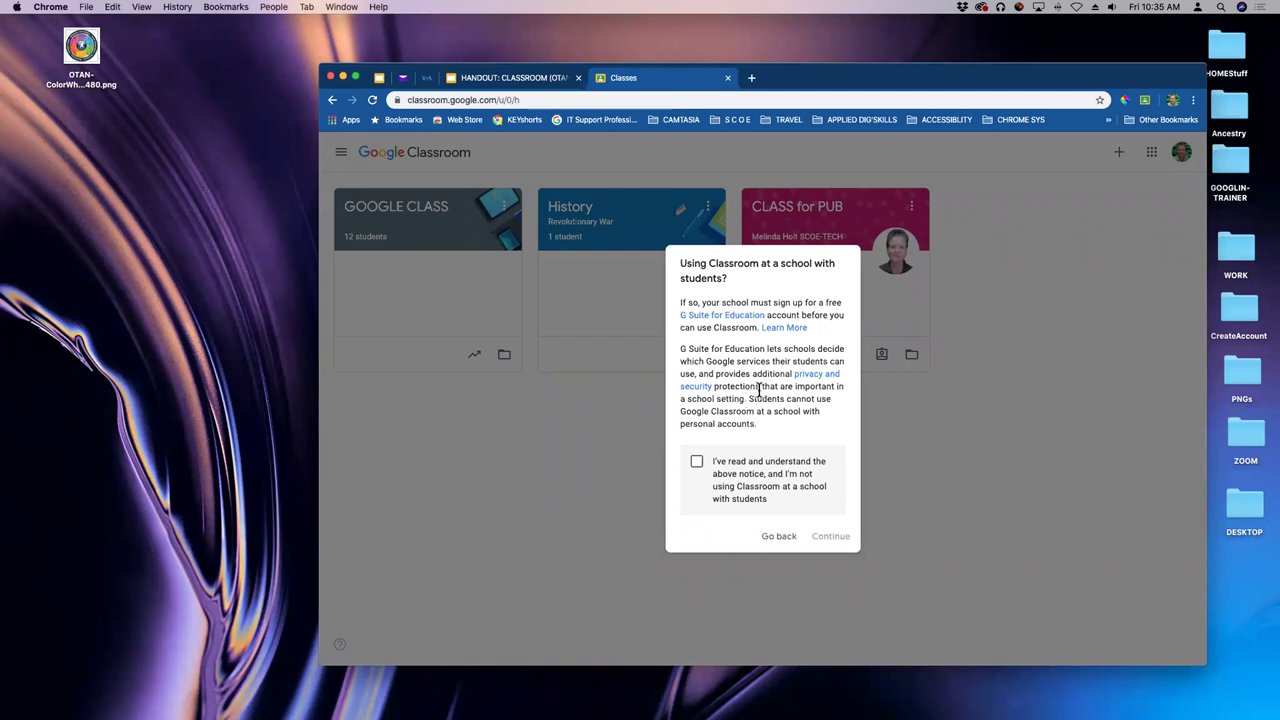
pyautogui.click(697, 465)
pyautogui.click(831, 537)
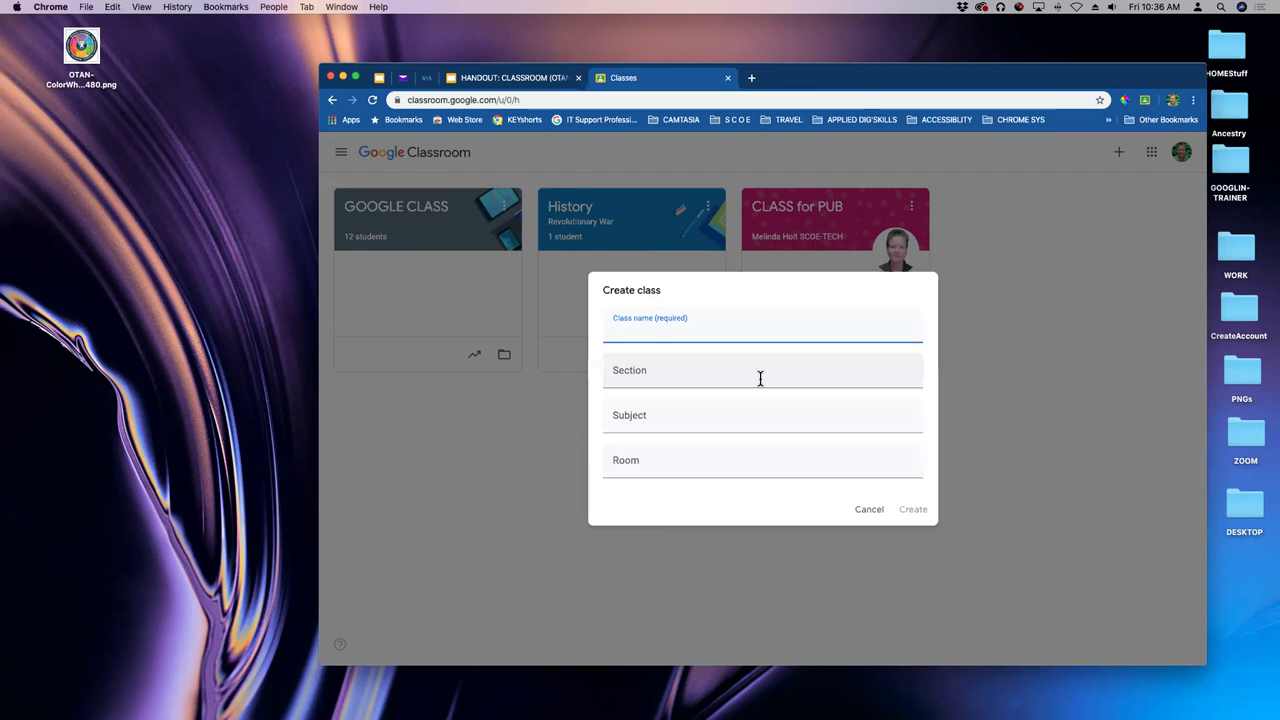
# - Name the class 'OTAN Classroom Webinar', set Subject to Google and Room to Zoom, and create it
pyautogui.write('OTAN Clas')
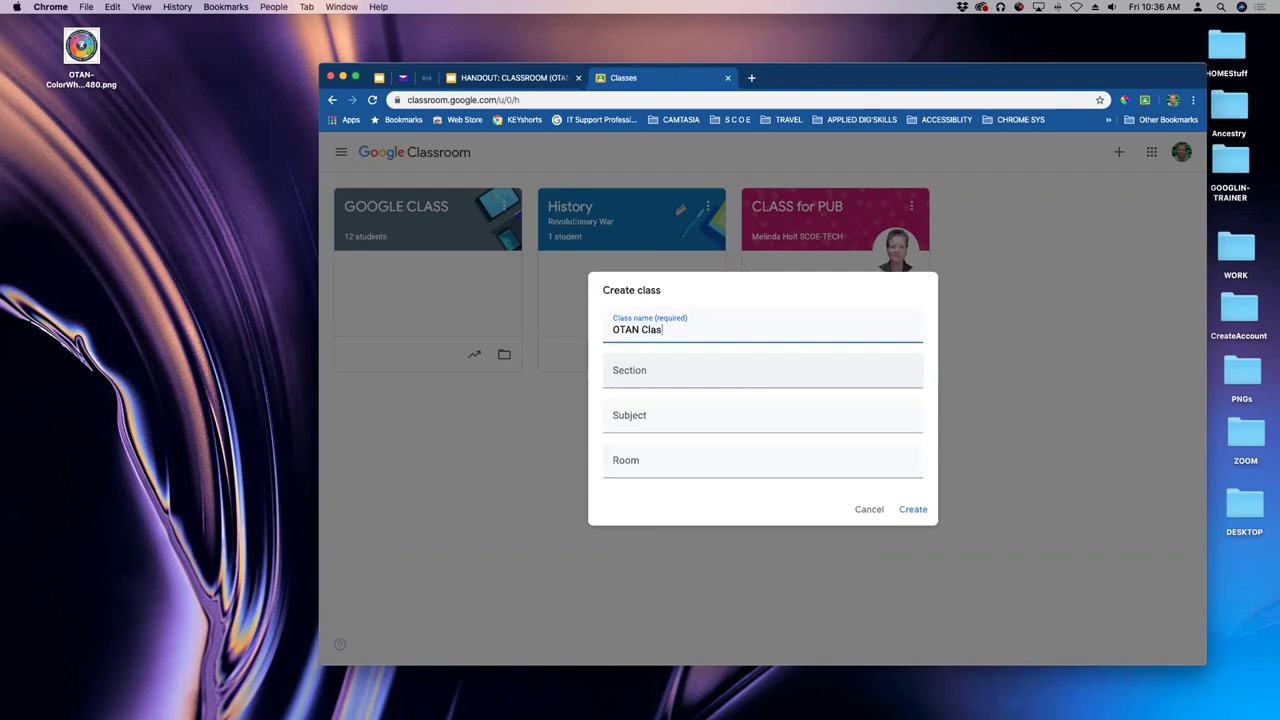
pyautogui.write('sroom Webinar')
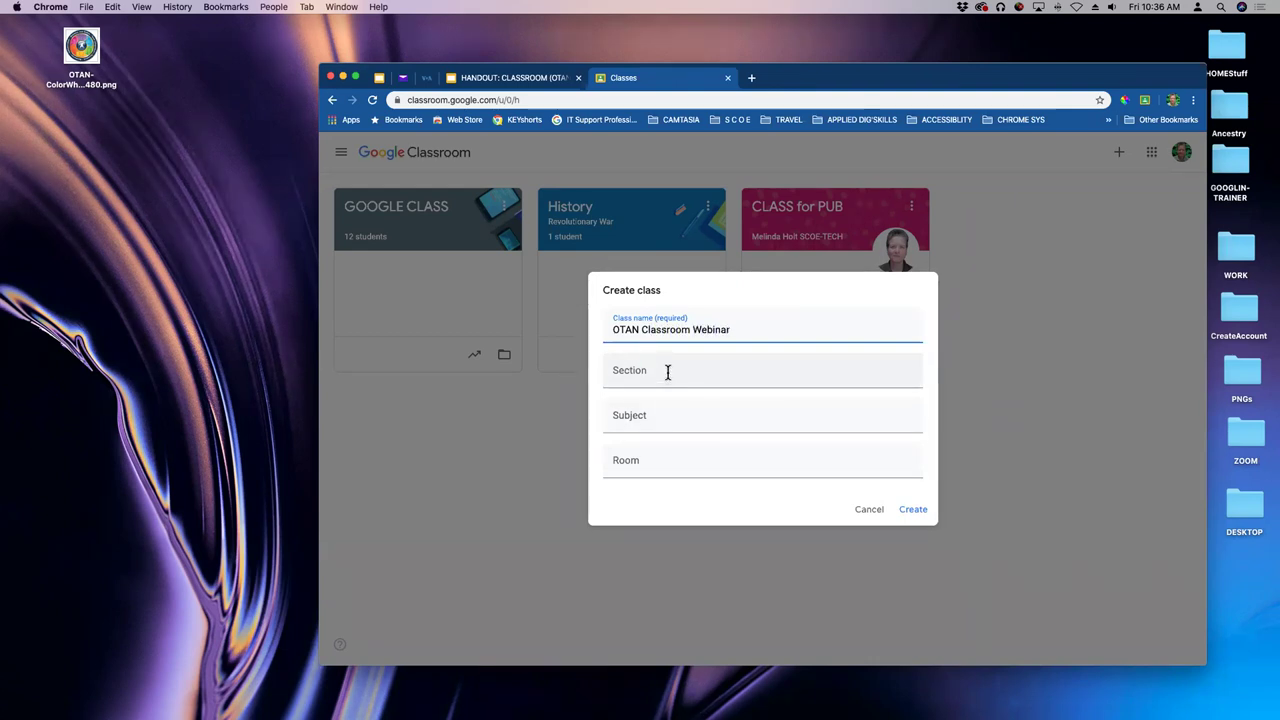
pyautogui.click(666, 372)
pyautogui.click(659, 415)
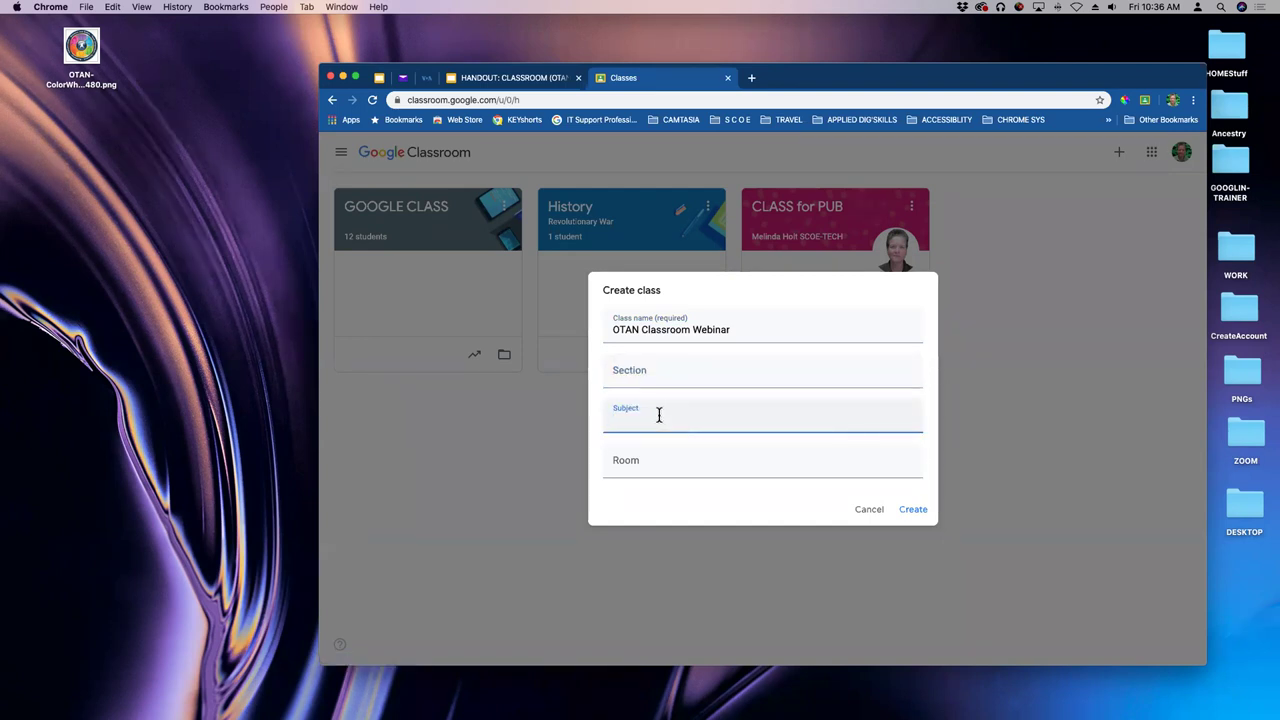
pyautogui.write('Google')
pyautogui.click(649, 463)
pyautogui.write('Zoom')
pyautogui.click(737, 378)
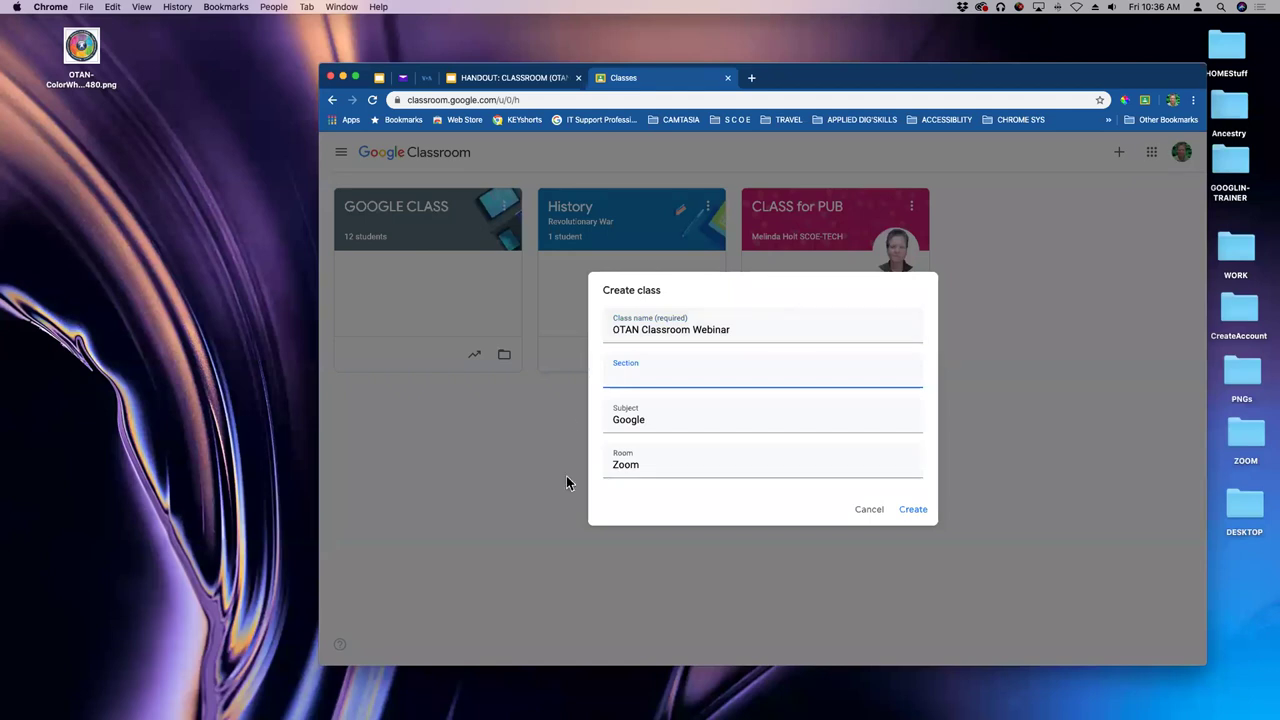
pyautogui.click(913, 510)
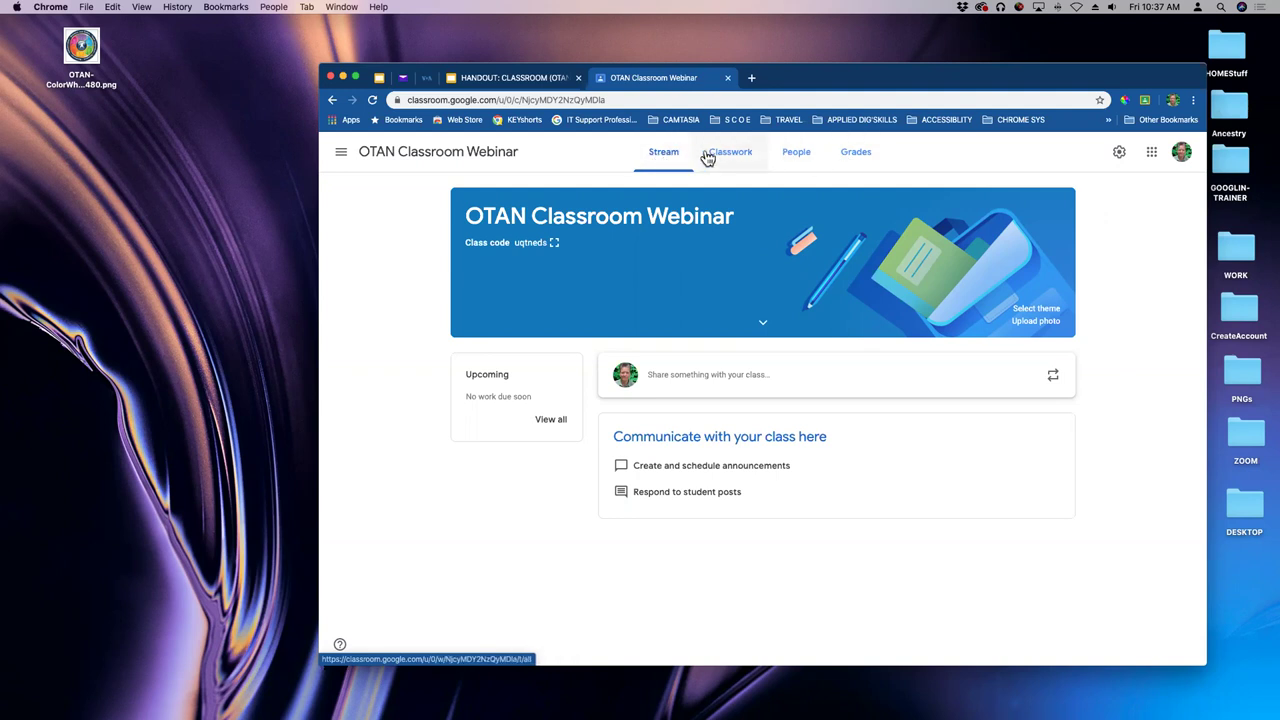
# - On the People page, search for a co-teacher by name and send them a teacher invitation
pyautogui.click(724, 159)
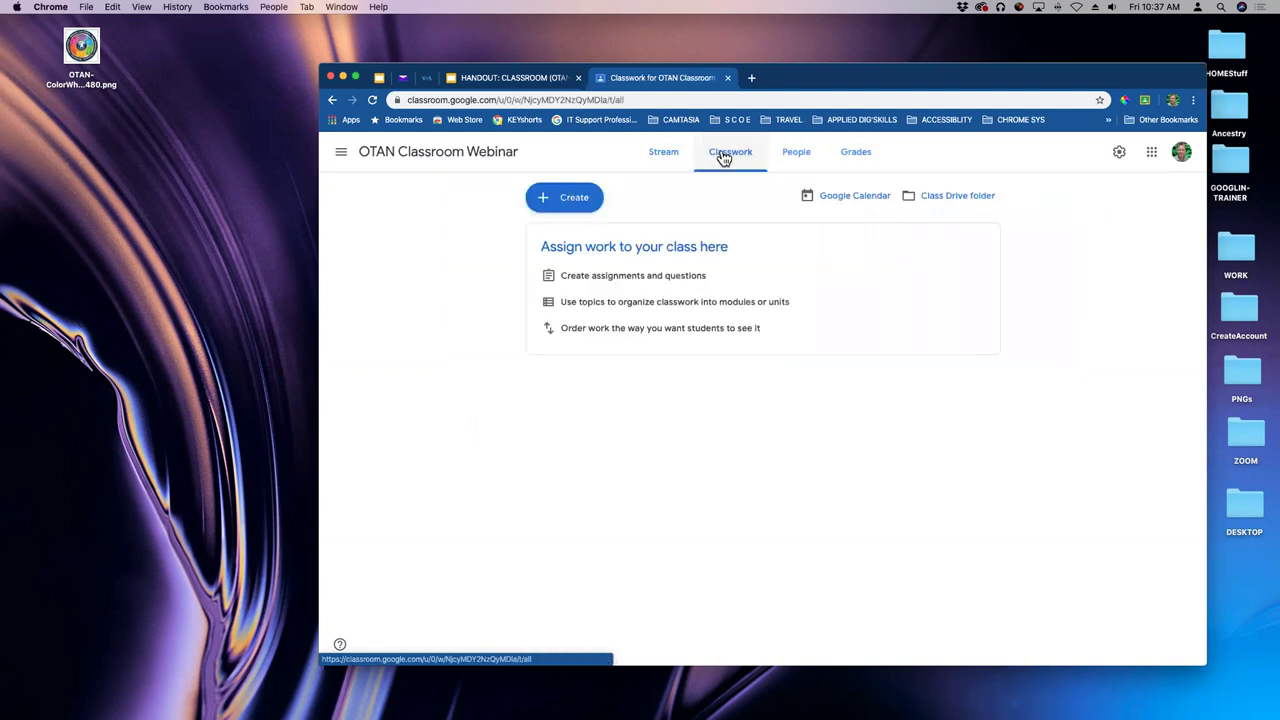
pyautogui.click(796, 154)
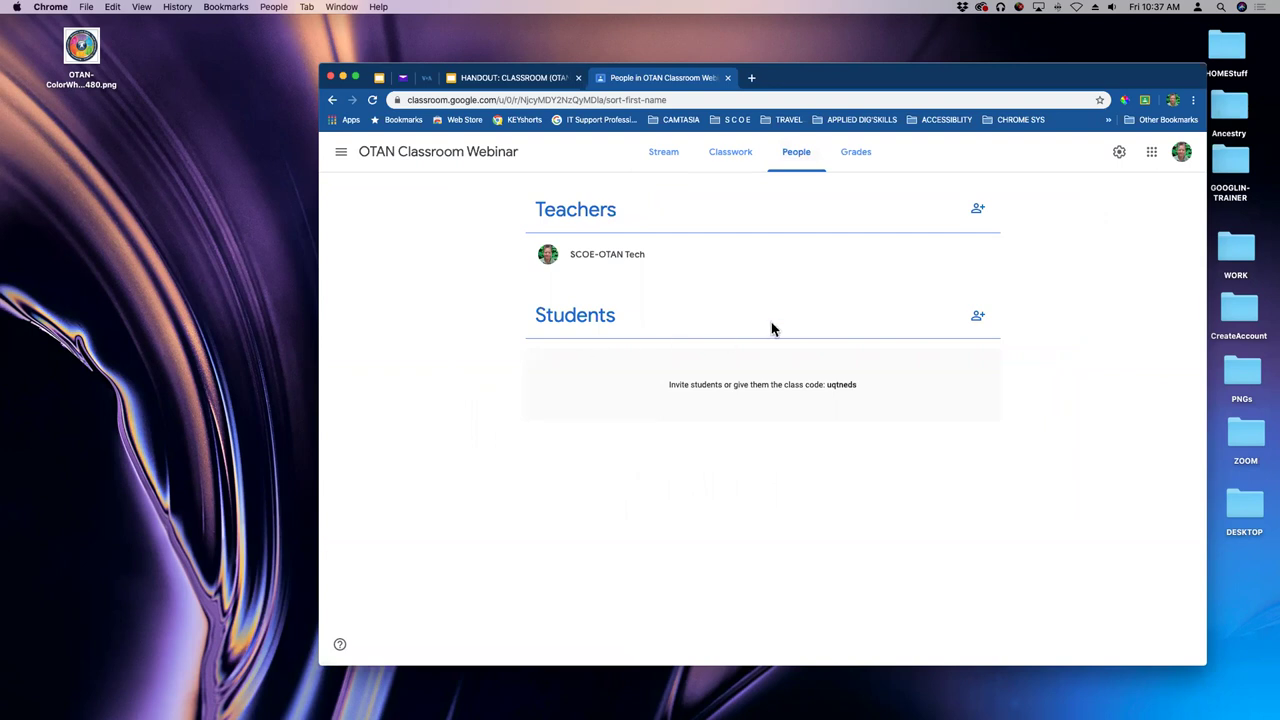
pyautogui.click(978, 212)
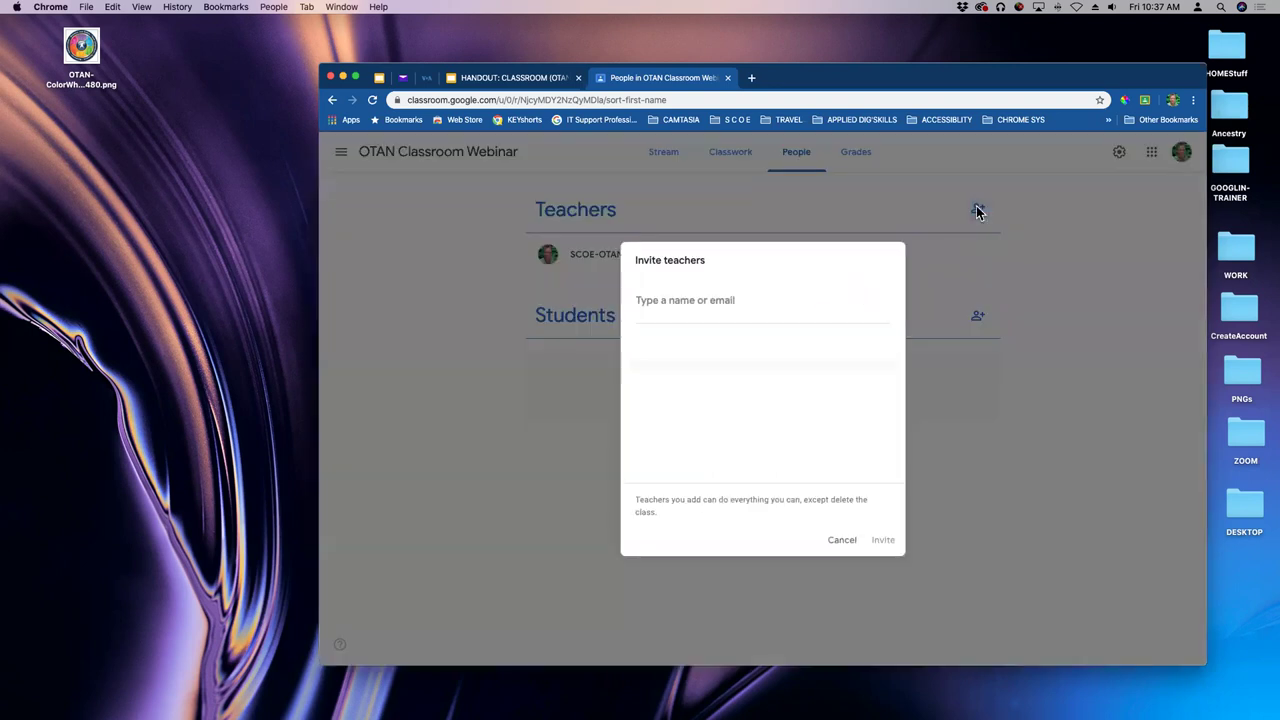
pyautogui.click(692, 299)
pyautogui.write('de')
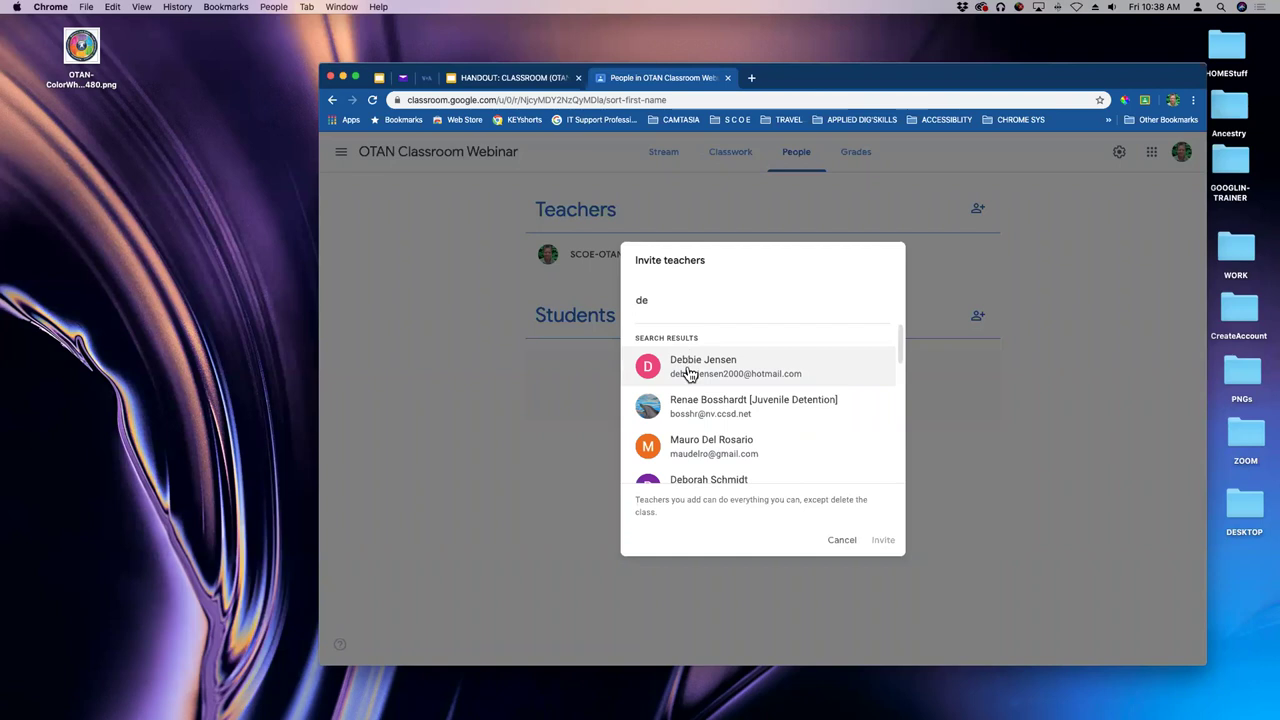
pyautogui.click(690, 368)
pyautogui.click(884, 540)
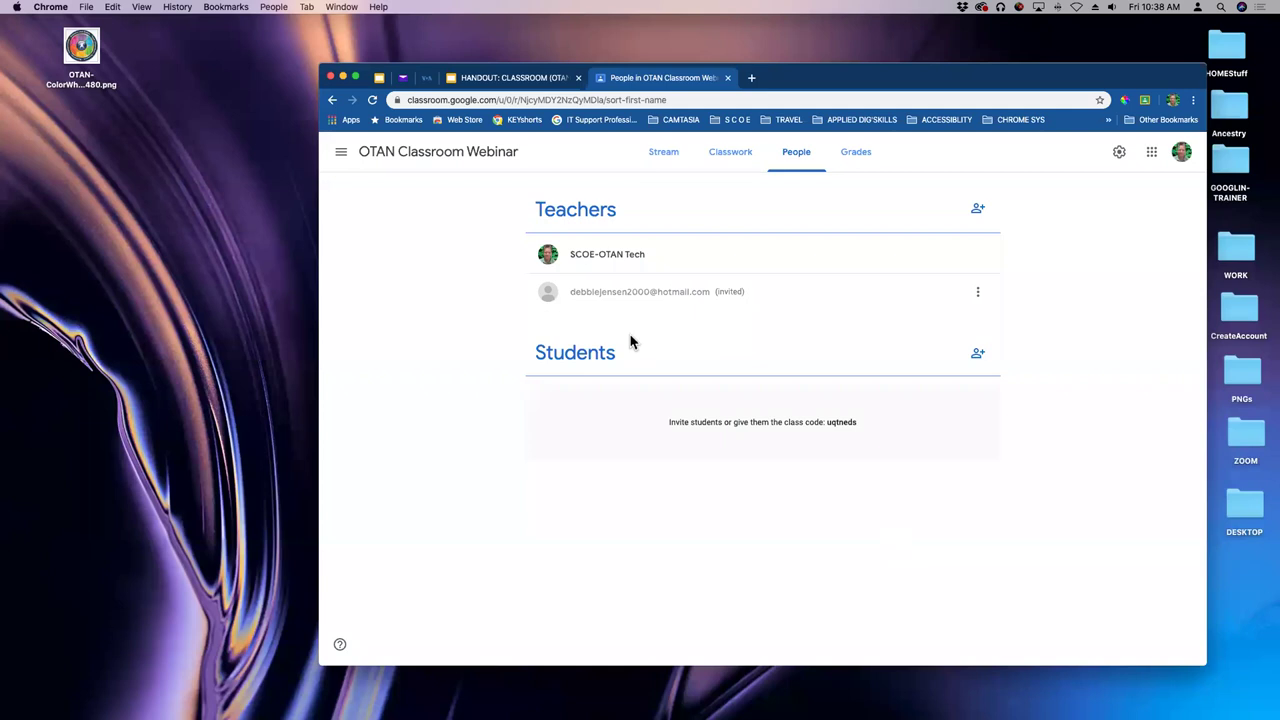
# - Cancel the student invitation dialog, then view the class's empty Grades page
pyautogui.click(978, 357)
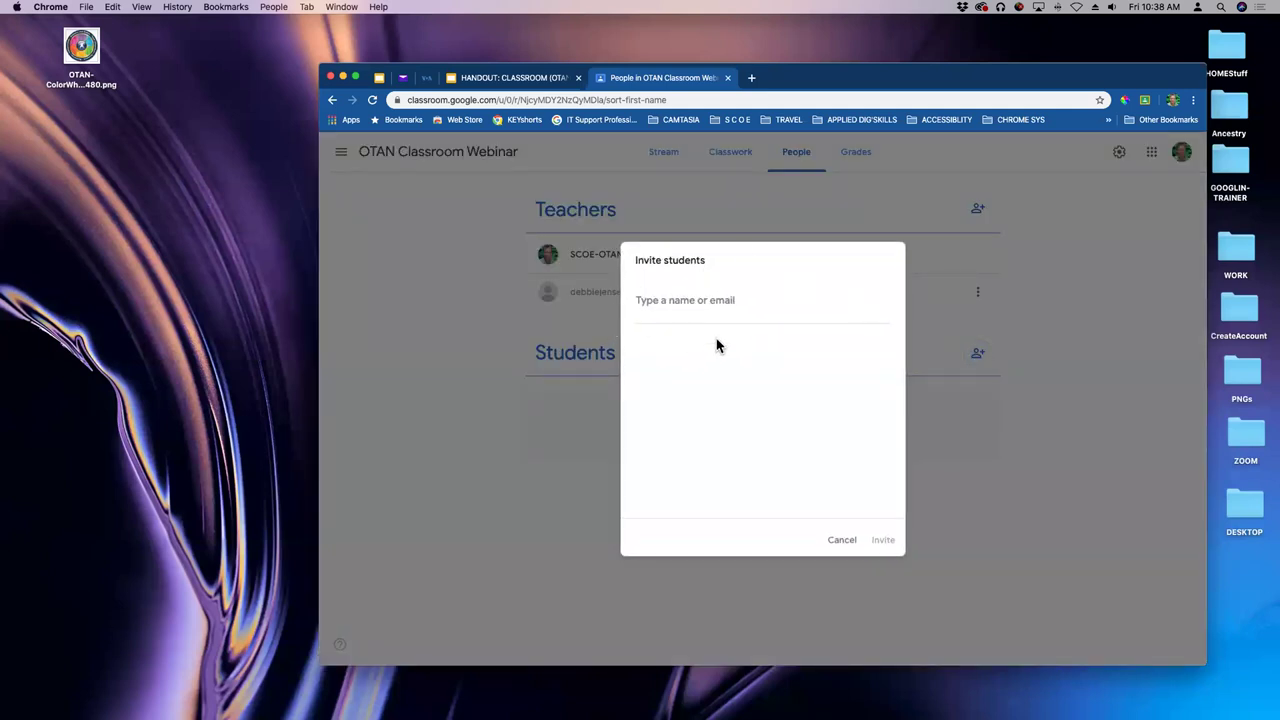
pyautogui.click(851, 543)
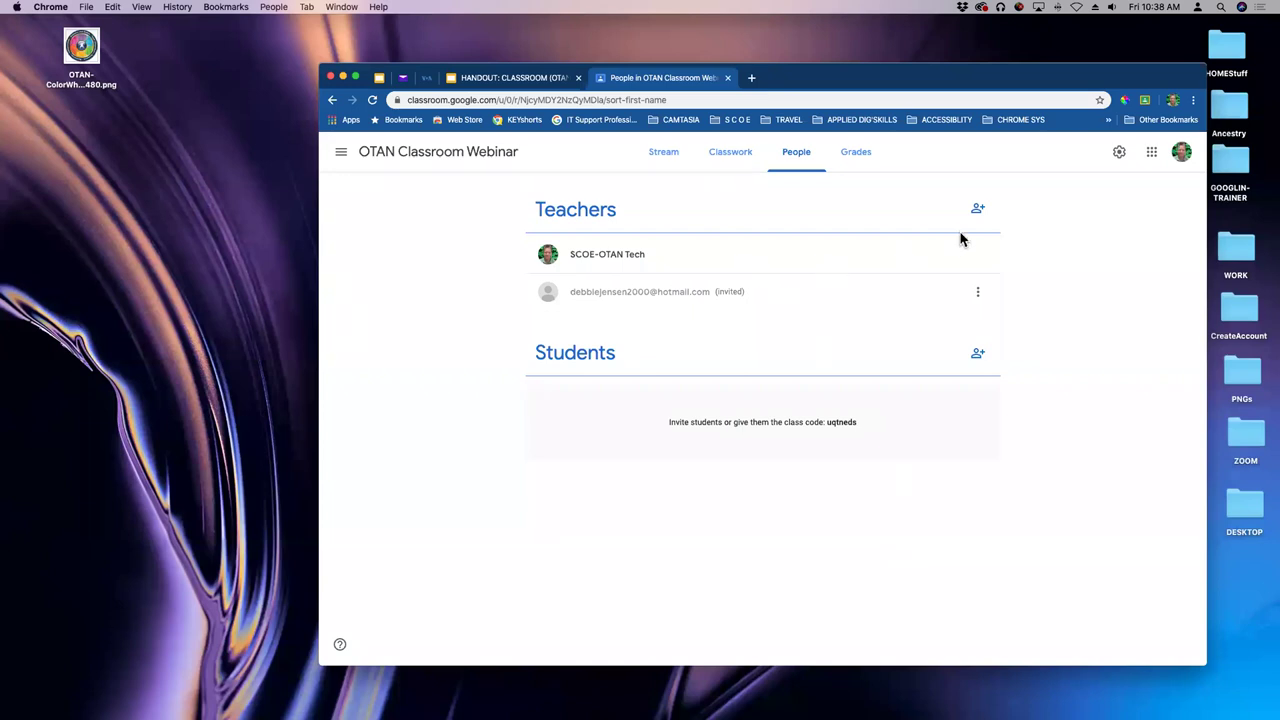
pyautogui.click(857, 154)
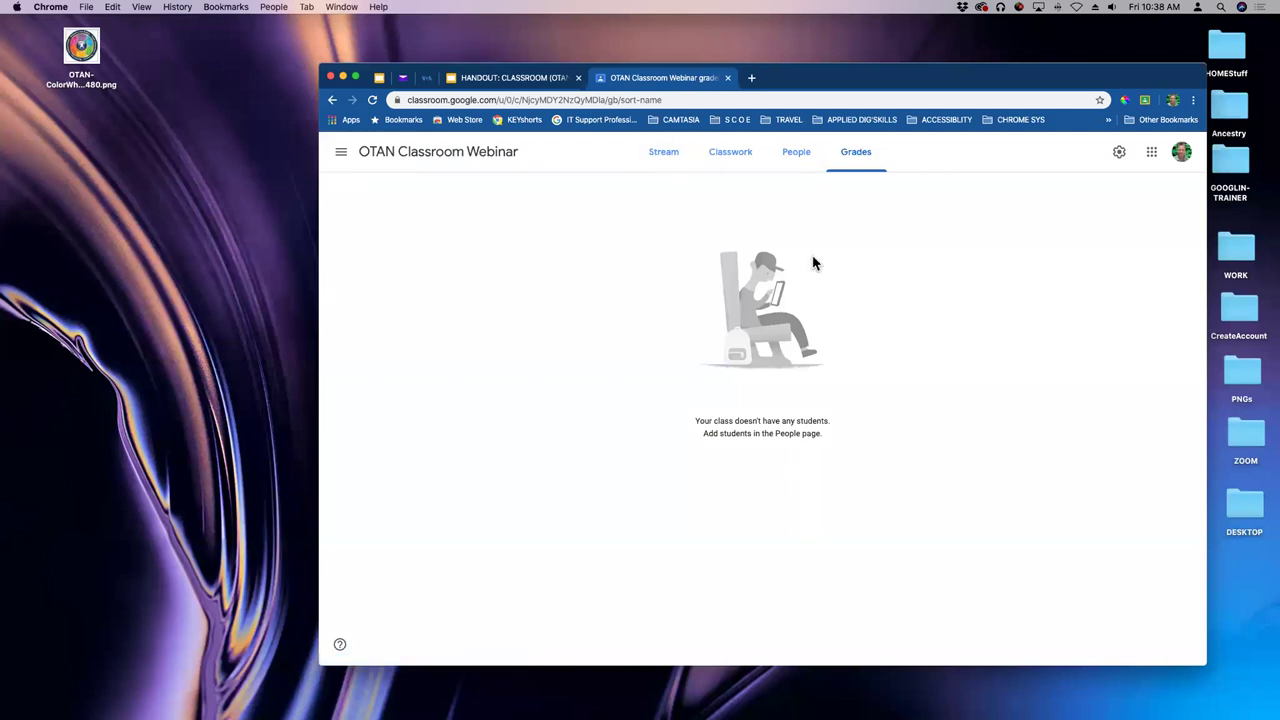
pyautogui.click(666, 158)
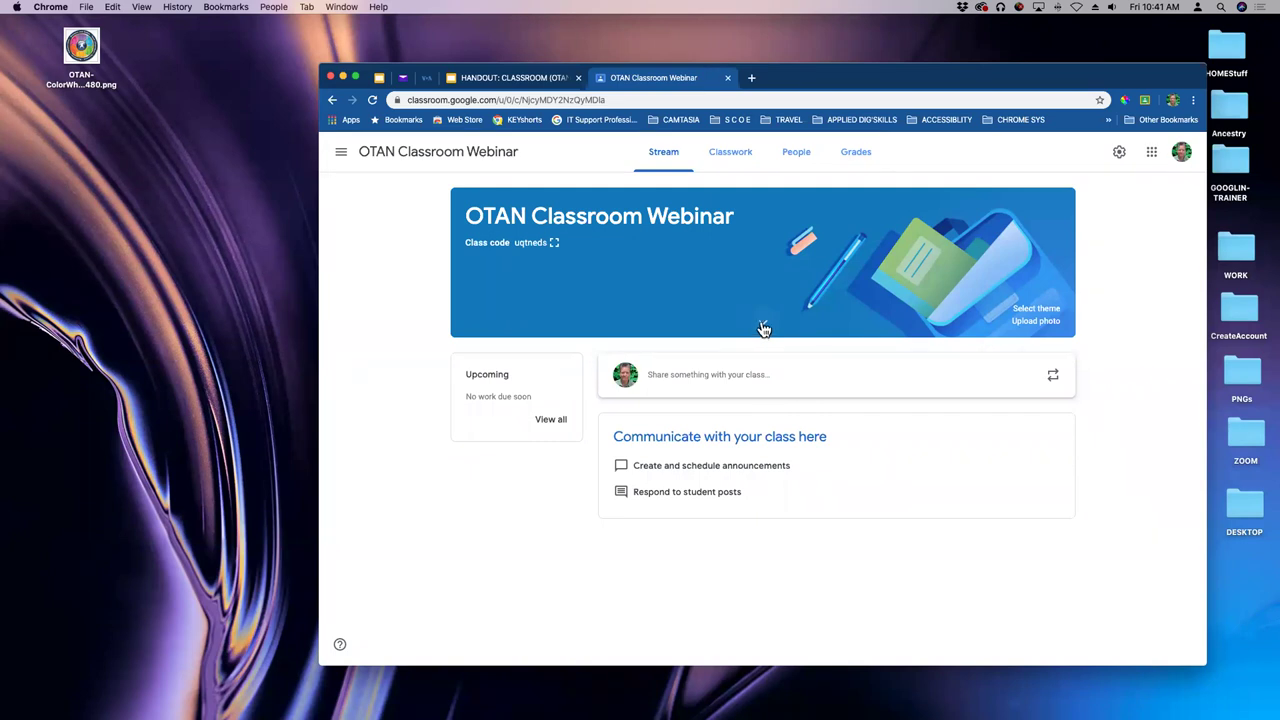
pyautogui.click(762, 326)
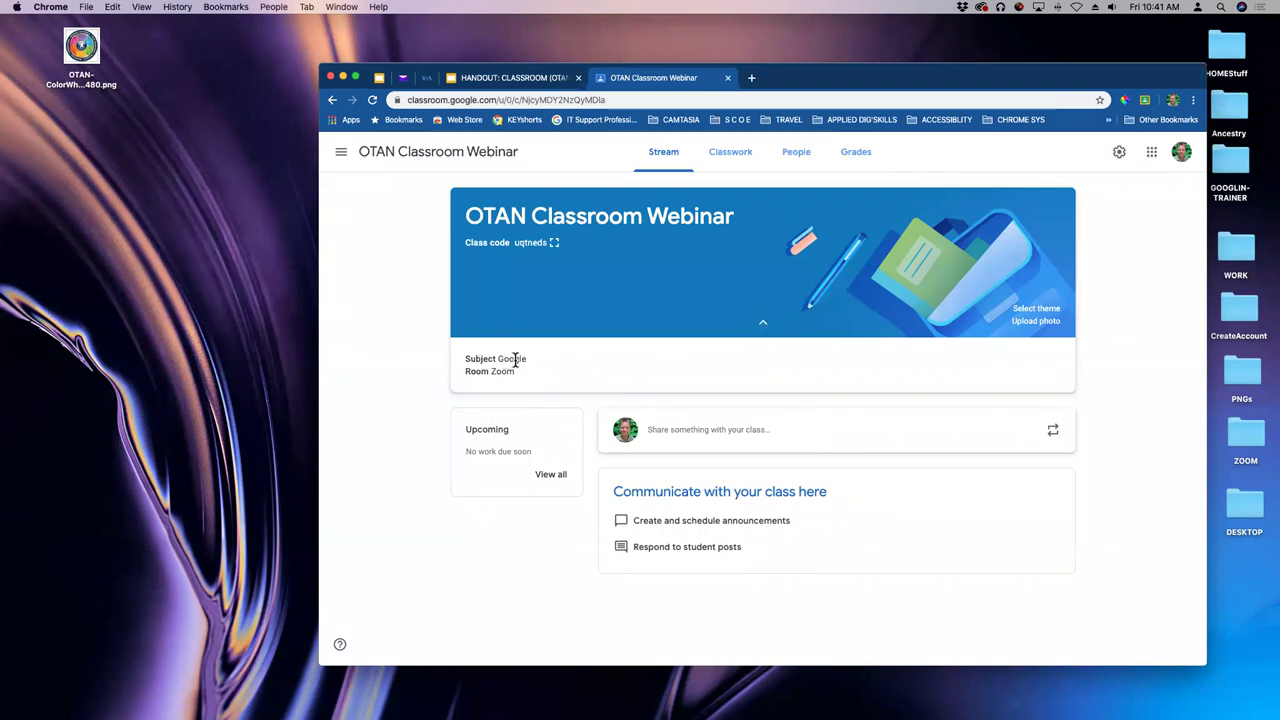
pyautogui.click(762, 328)
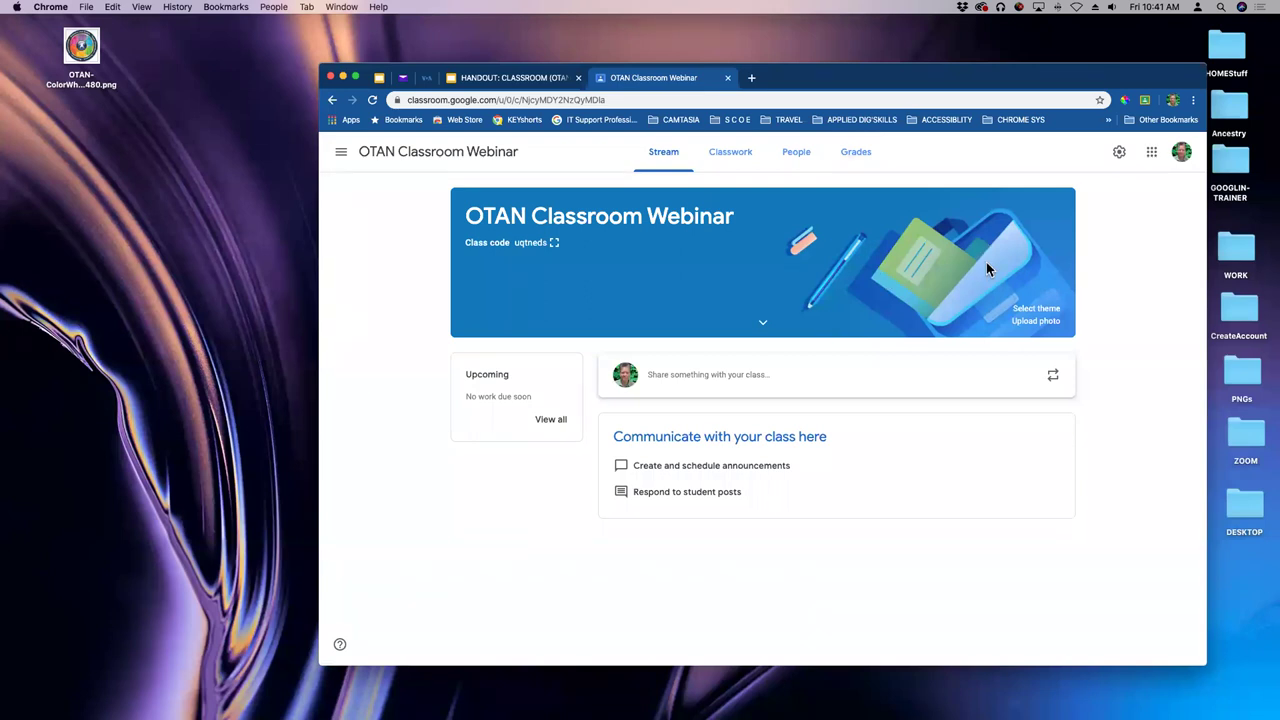
# - Browse the gallery's English & History, Math & Science, Arts, Sports, Other and General themes, then close it
pyautogui.click(1021, 318)
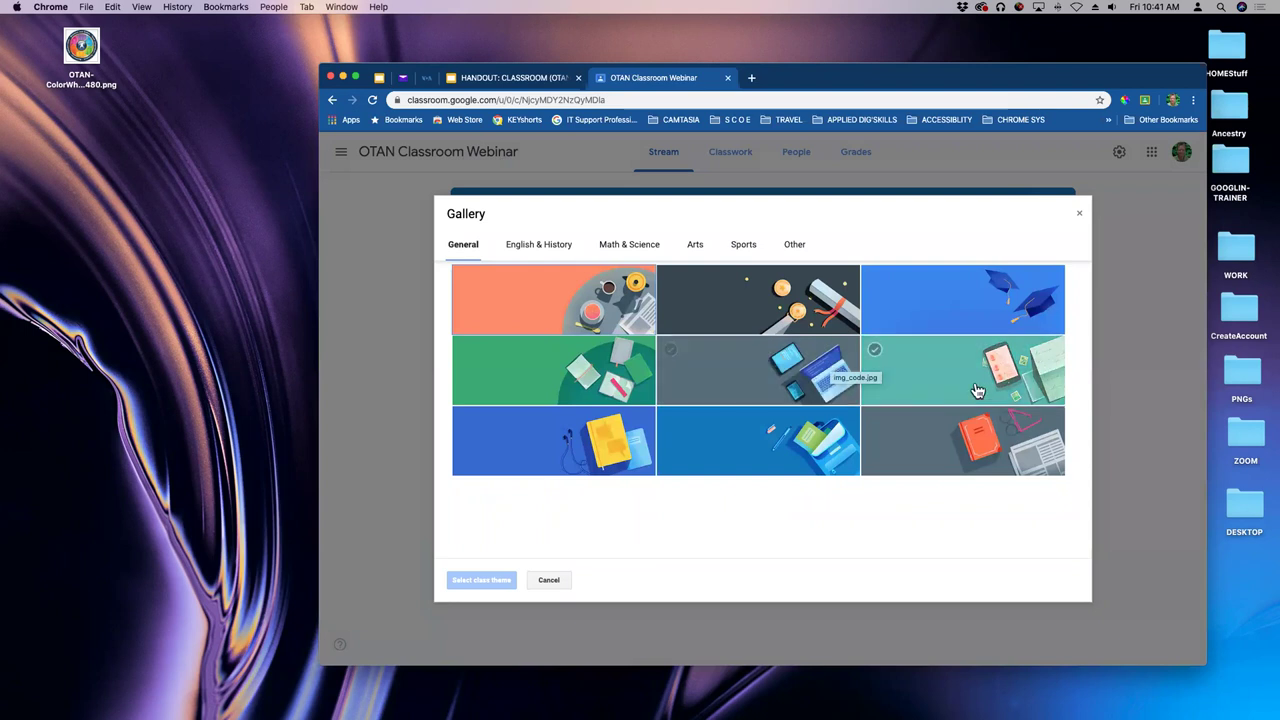
pyautogui.click(907, 316)
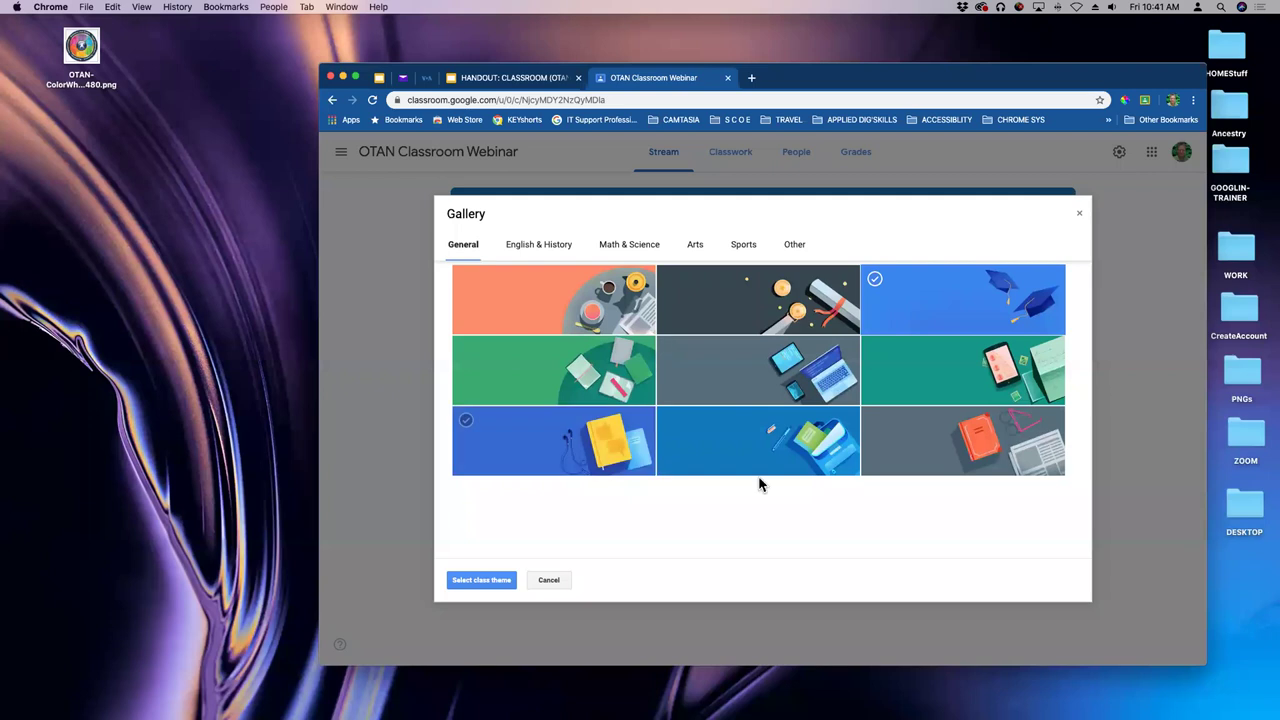
pyautogui.click(561, 250)
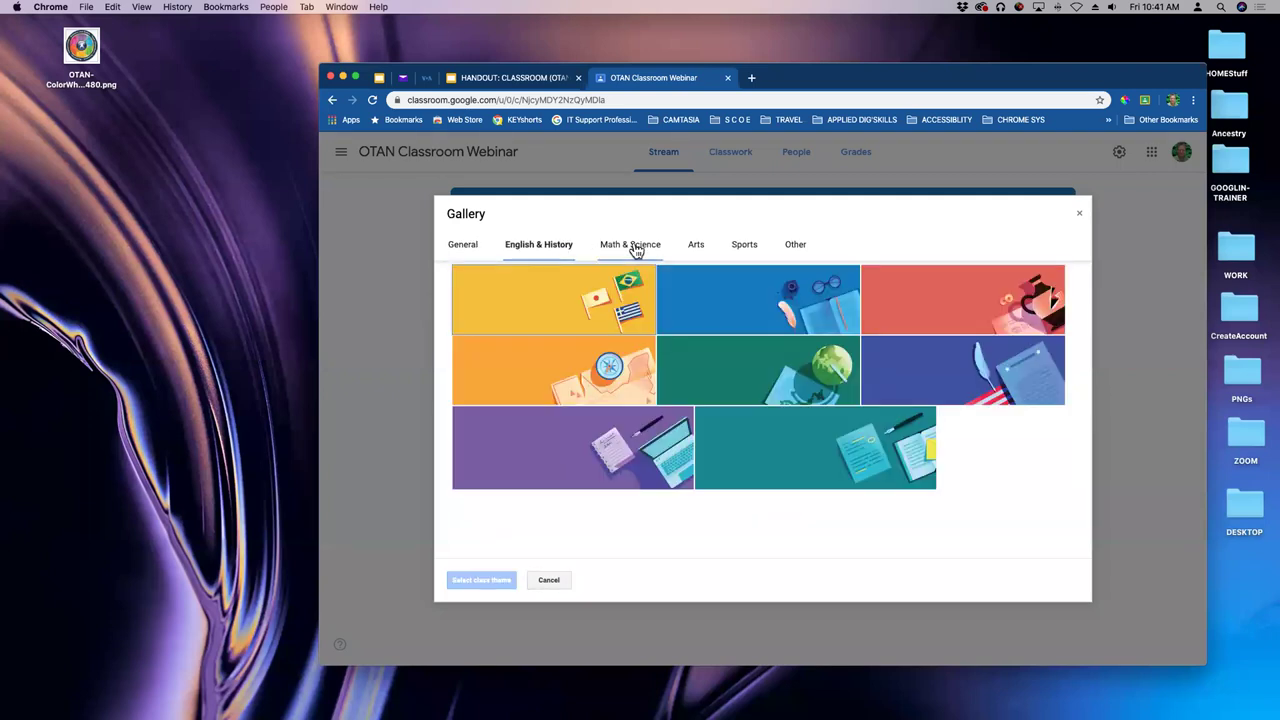
pyautogui.click(634, 248)
pyautogui.click(699, 248)
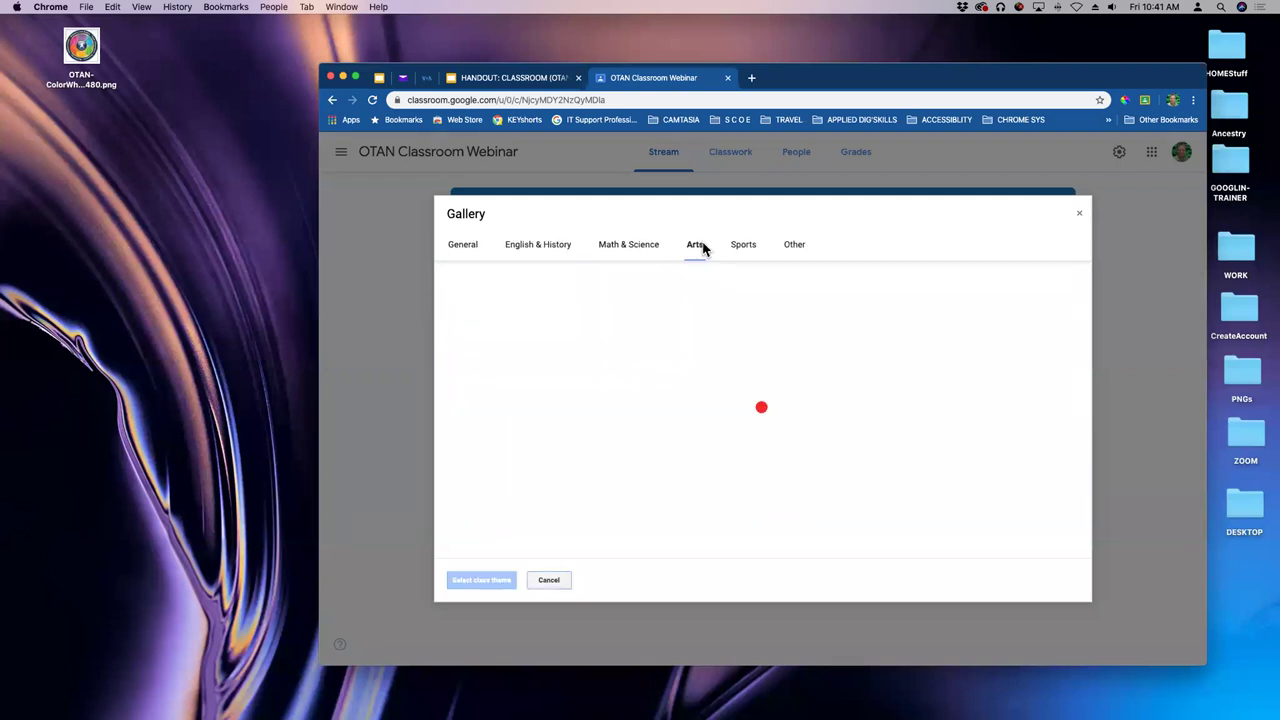
pyautogui.click(741, 248)
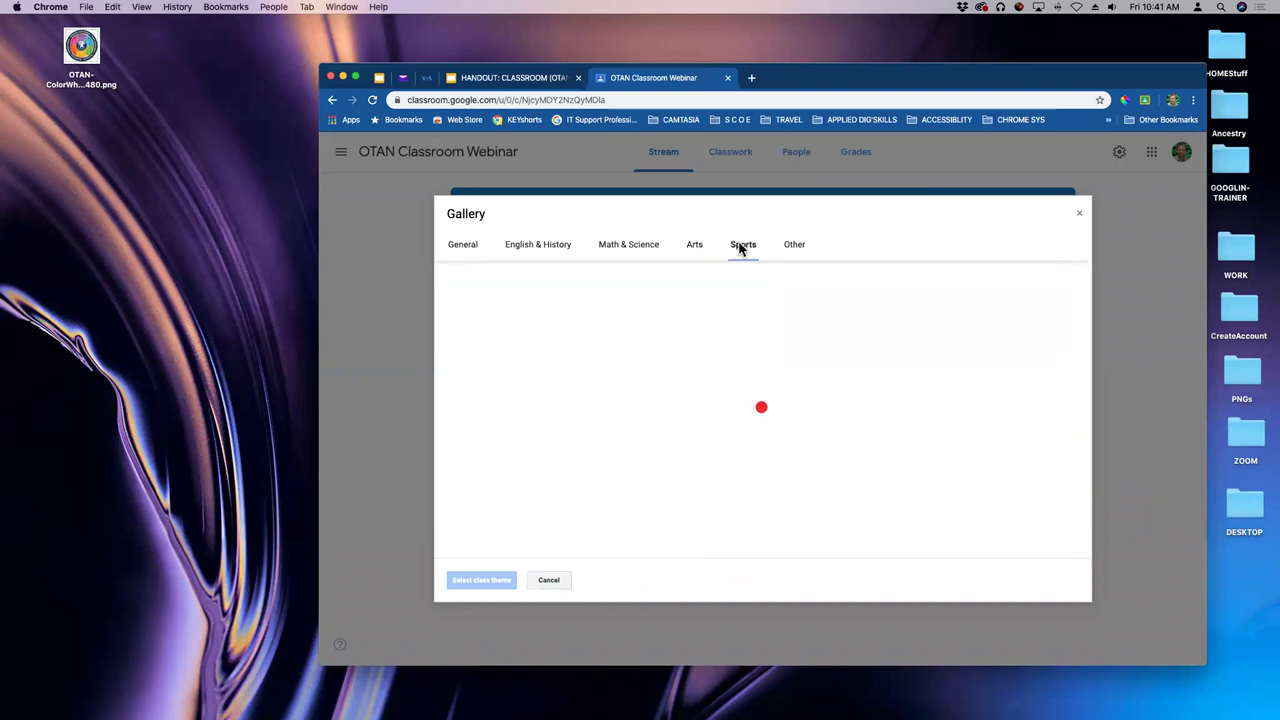
pyautogui.click(792, 249)
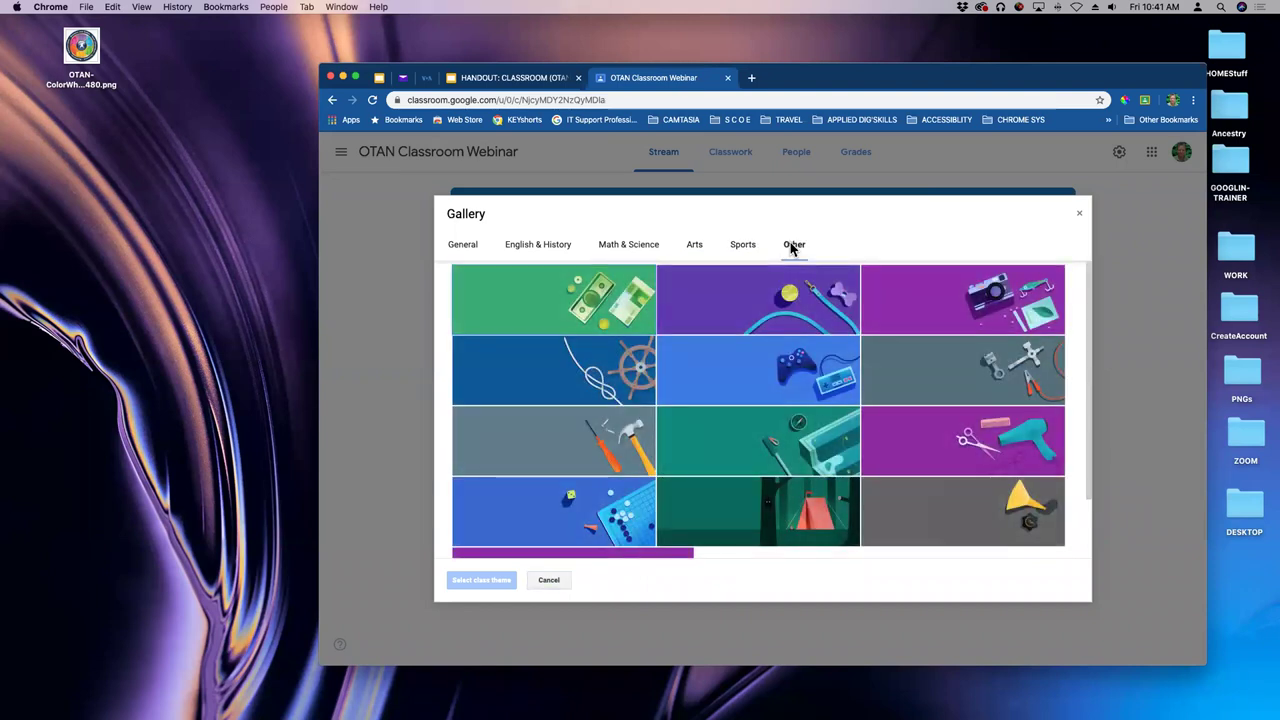
pyautogui.click(466, 248)
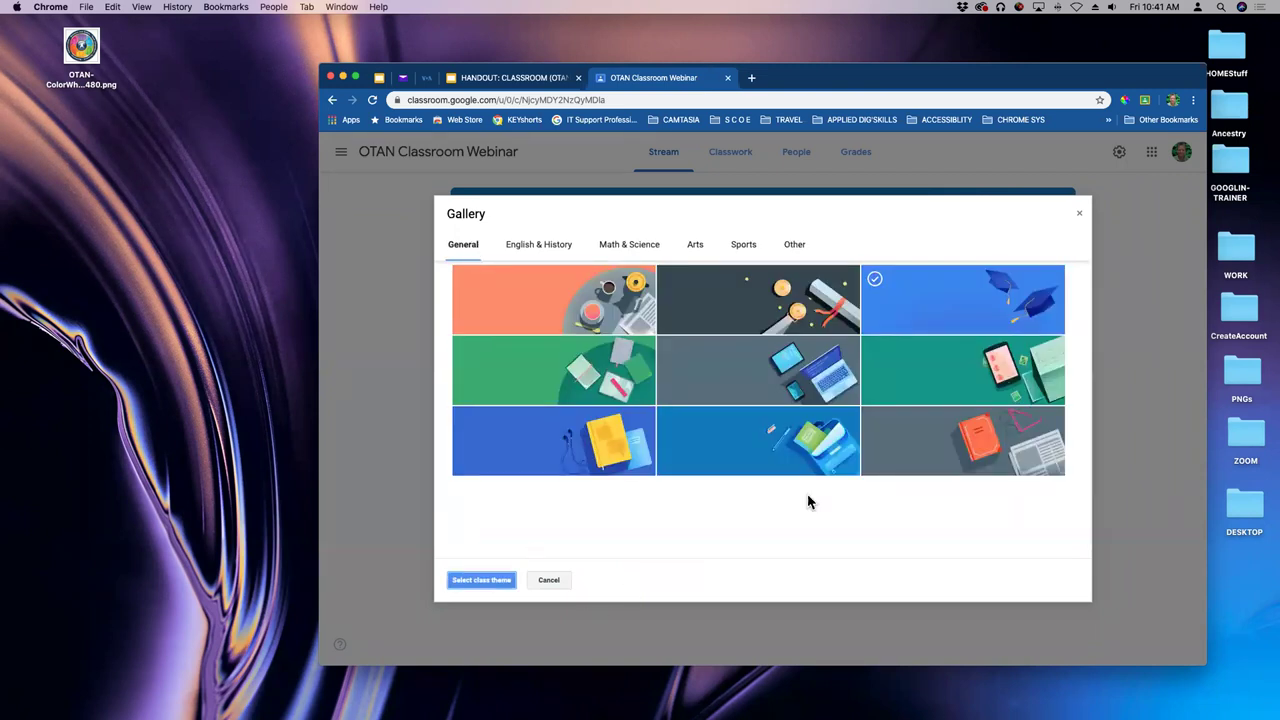
pyautogui.click(1080, 220)
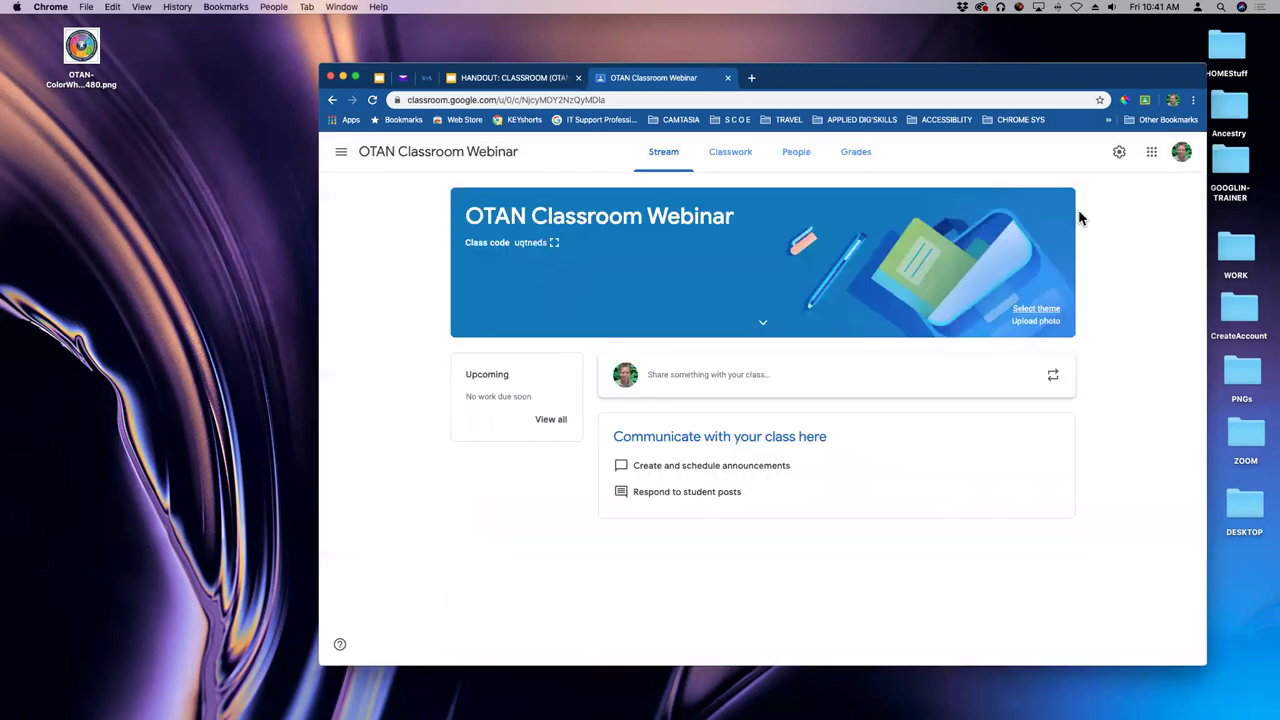
pyautogui.click(1018, 322)
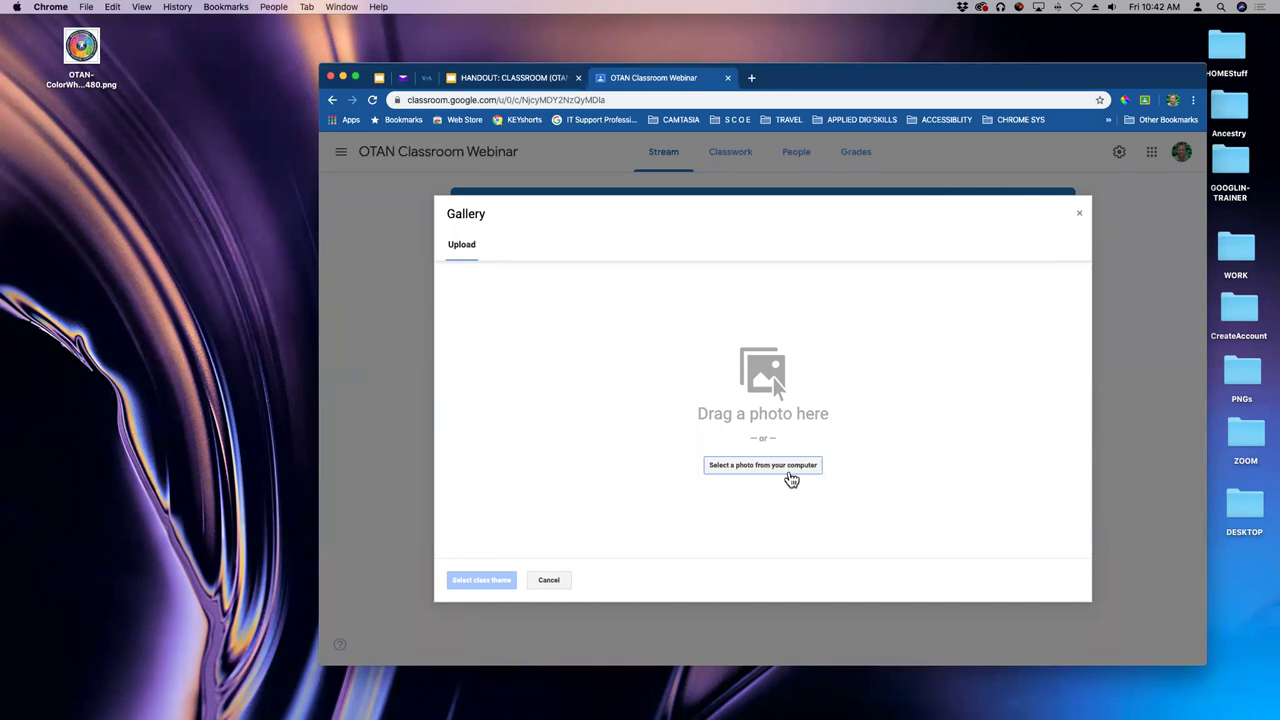
pyautogui.click(1080, 219)
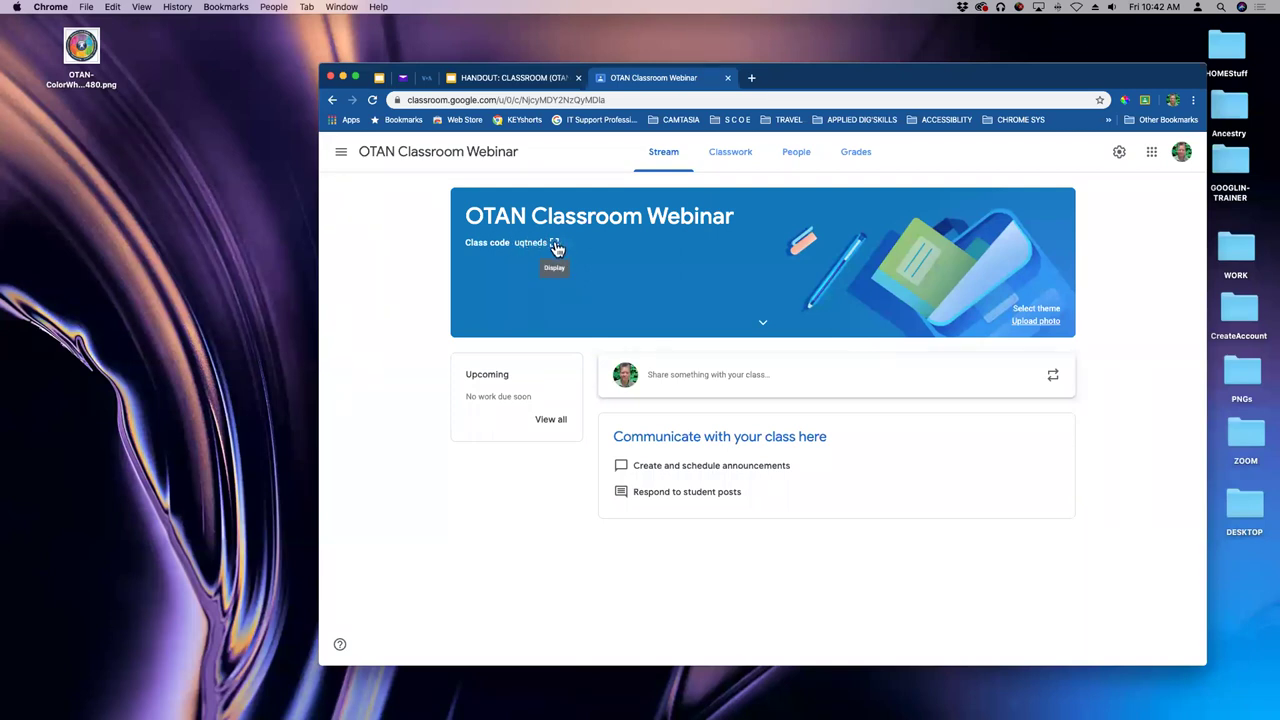
pyautogui.click(556, 246)
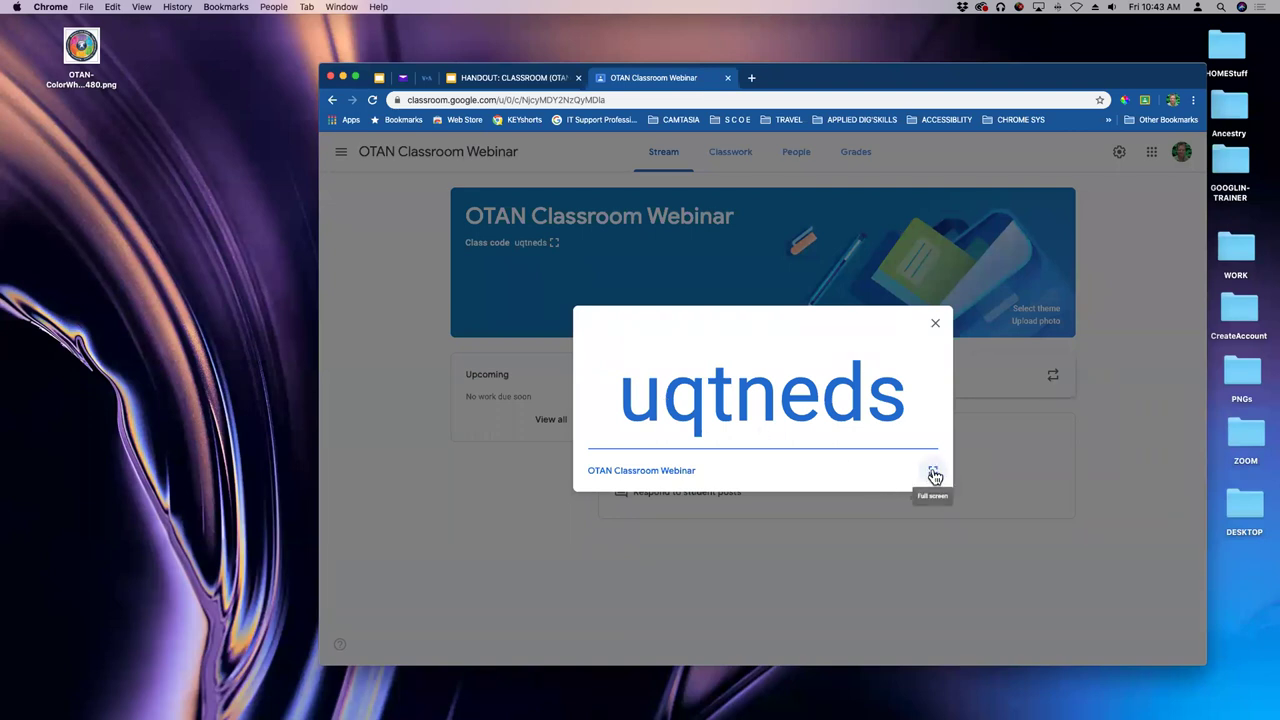
pyautogui.click(933, 474)
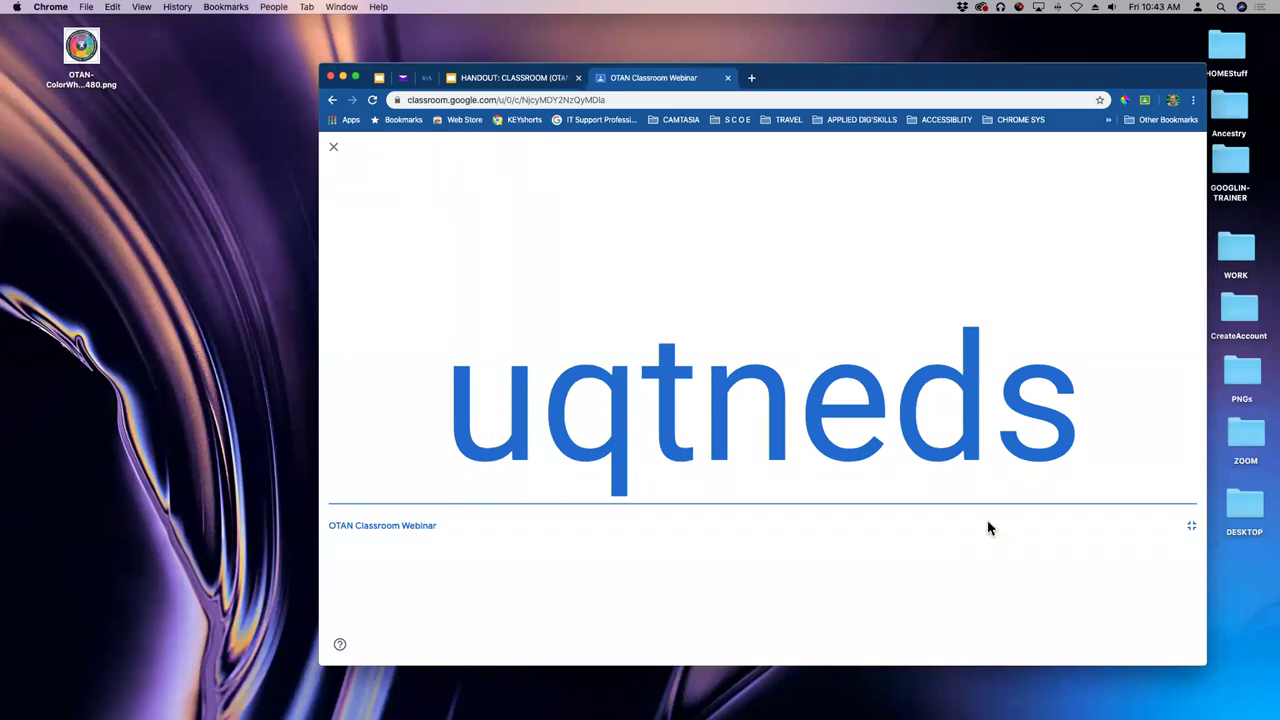
pyautogui.click(1192, 528)
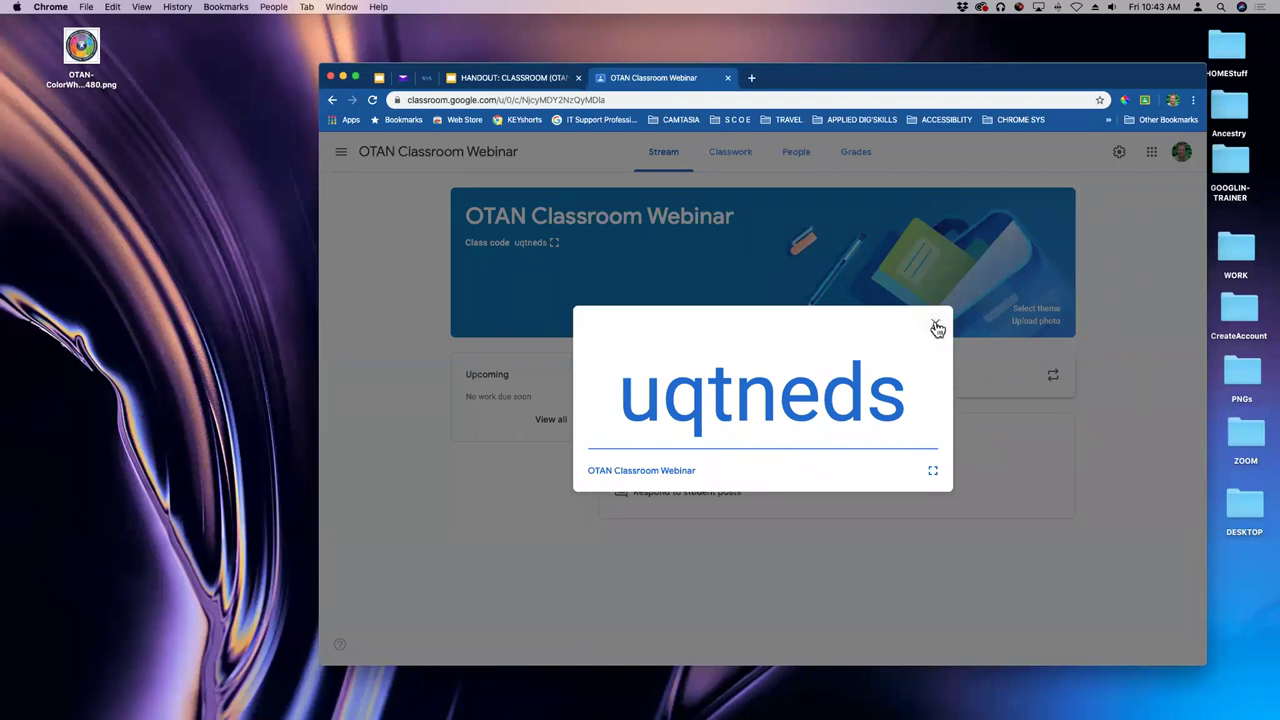
pyautogui.click(936, 327)
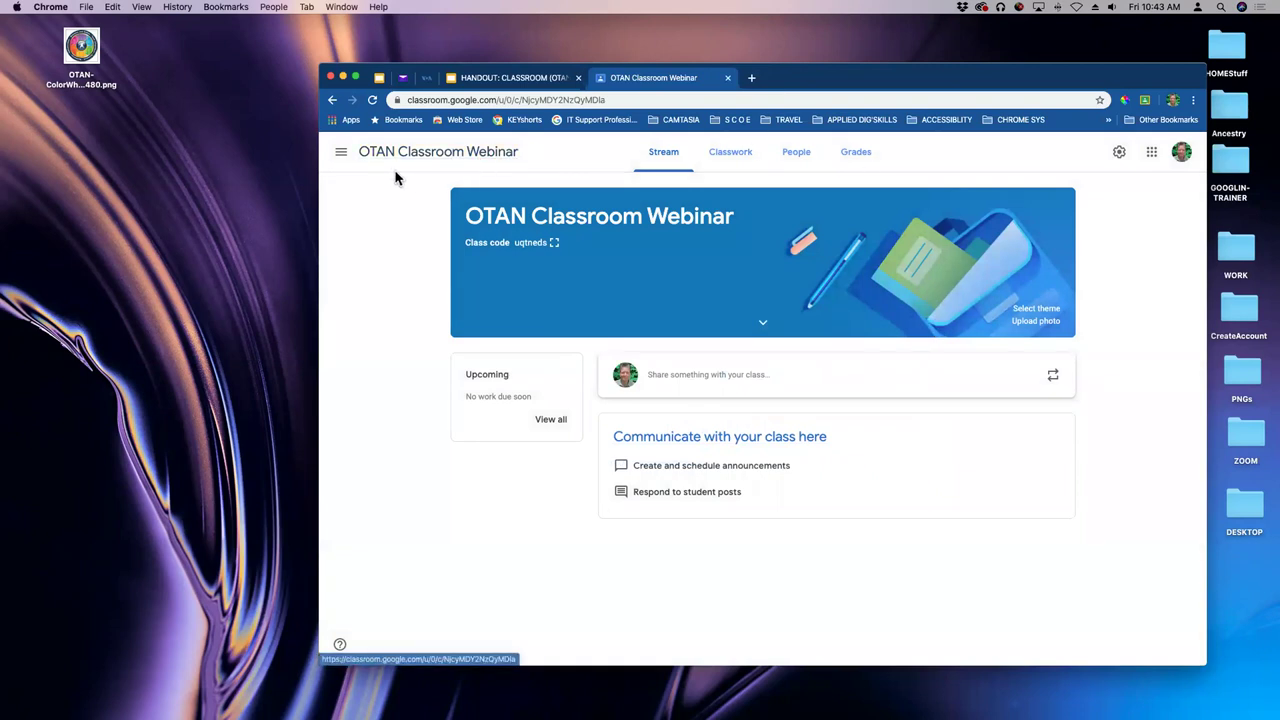
pyautogui.click(738, 162)
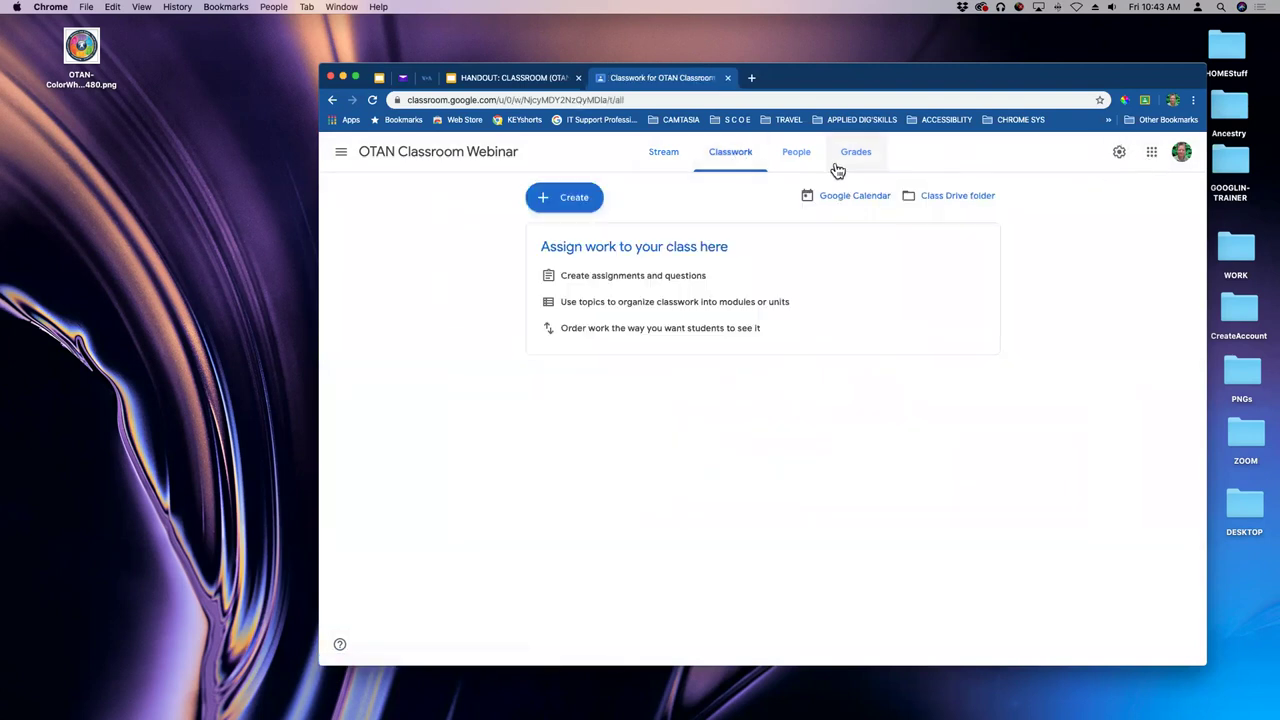
pyautogui.click(804, 162)
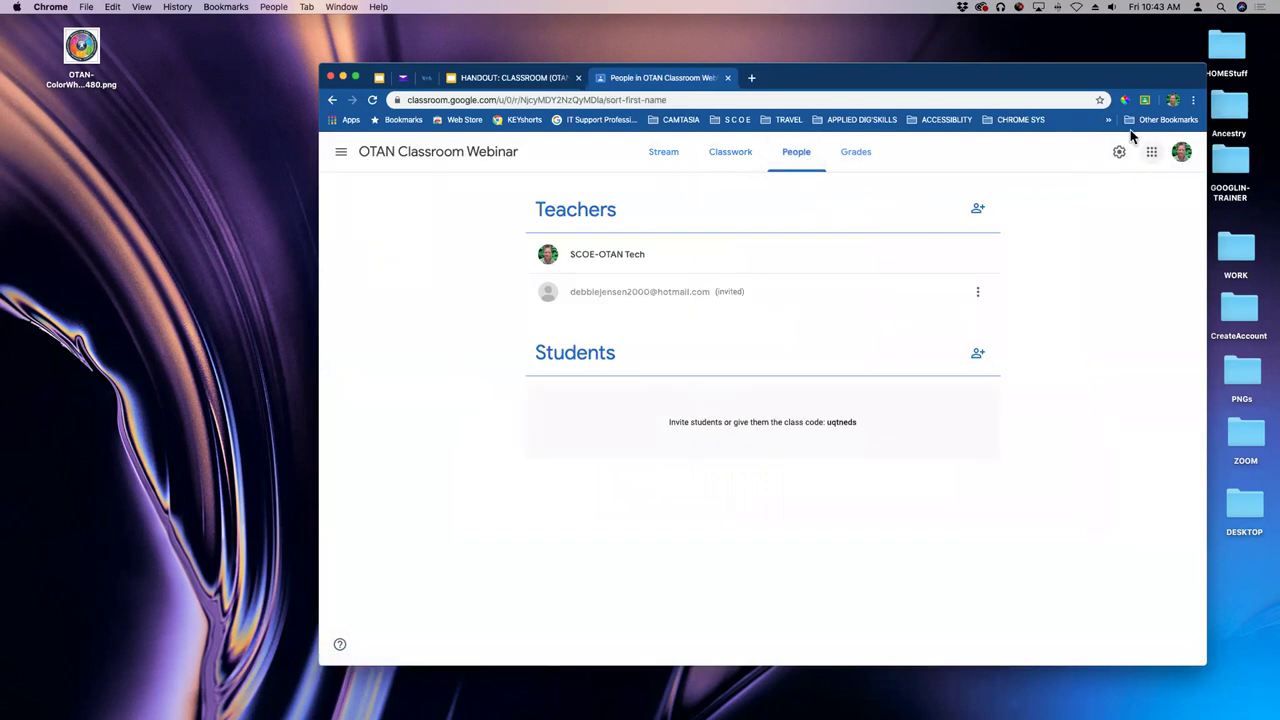
pyautogui.click(860, 158)
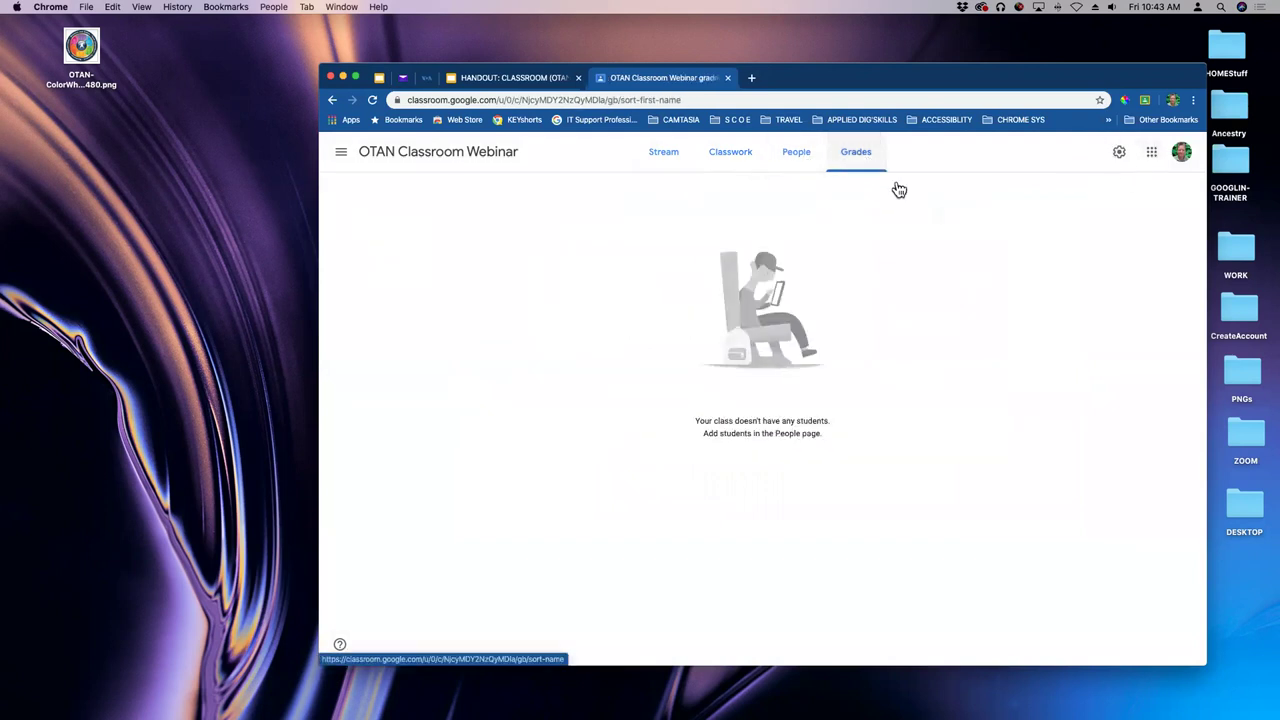
pyautogui.click(674, 158)
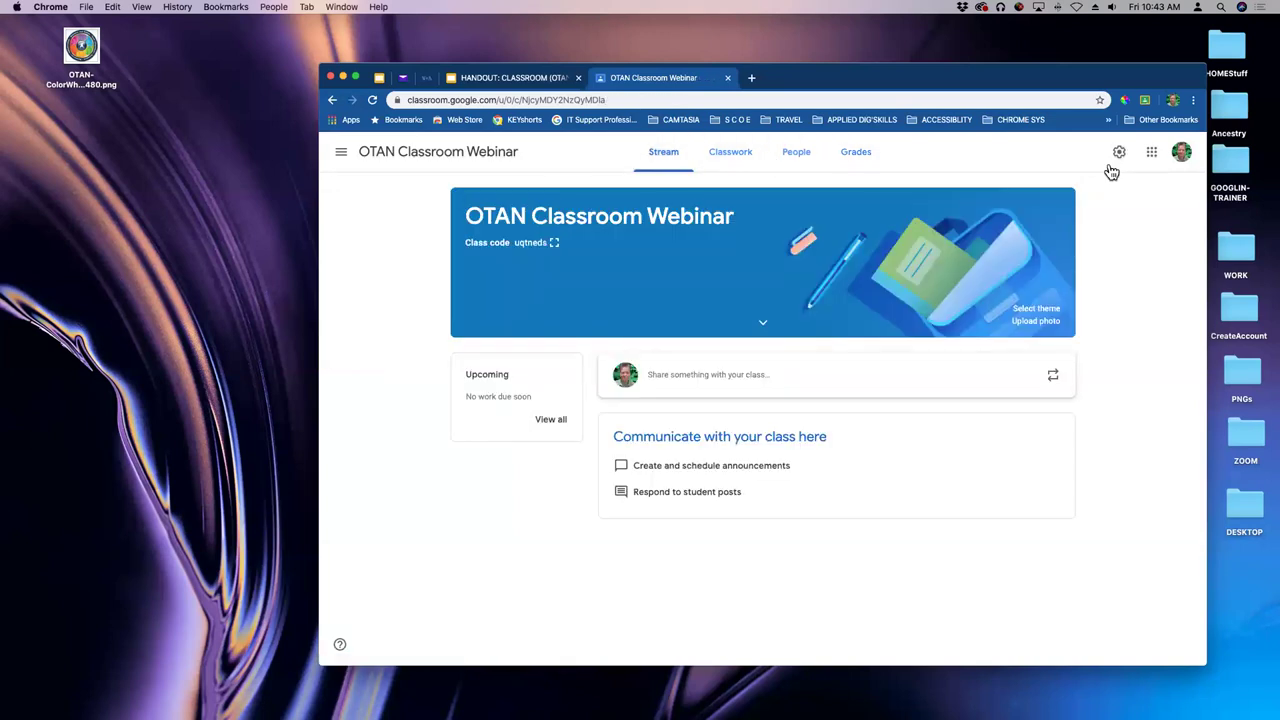
# - Open class settings and review the Class description, Section and Room (Zoom) fields
pyautogui.click(1120, 154)
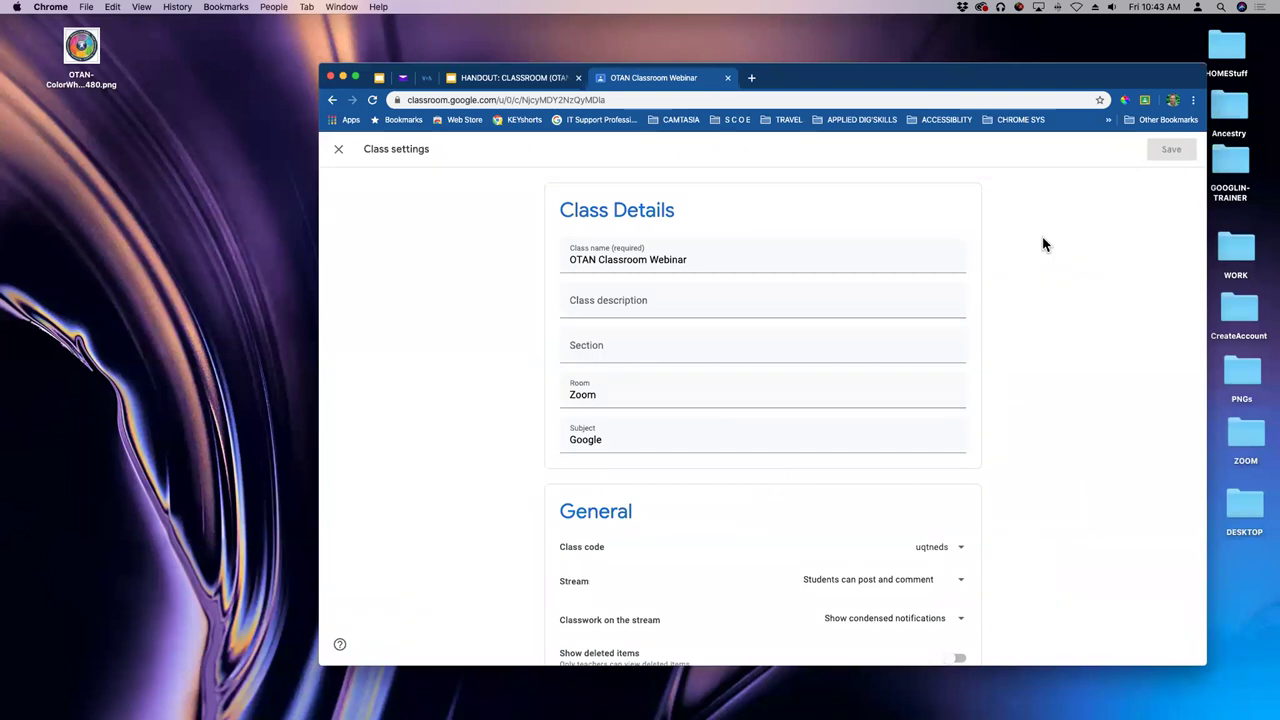
pyautogui.click(630, 303)
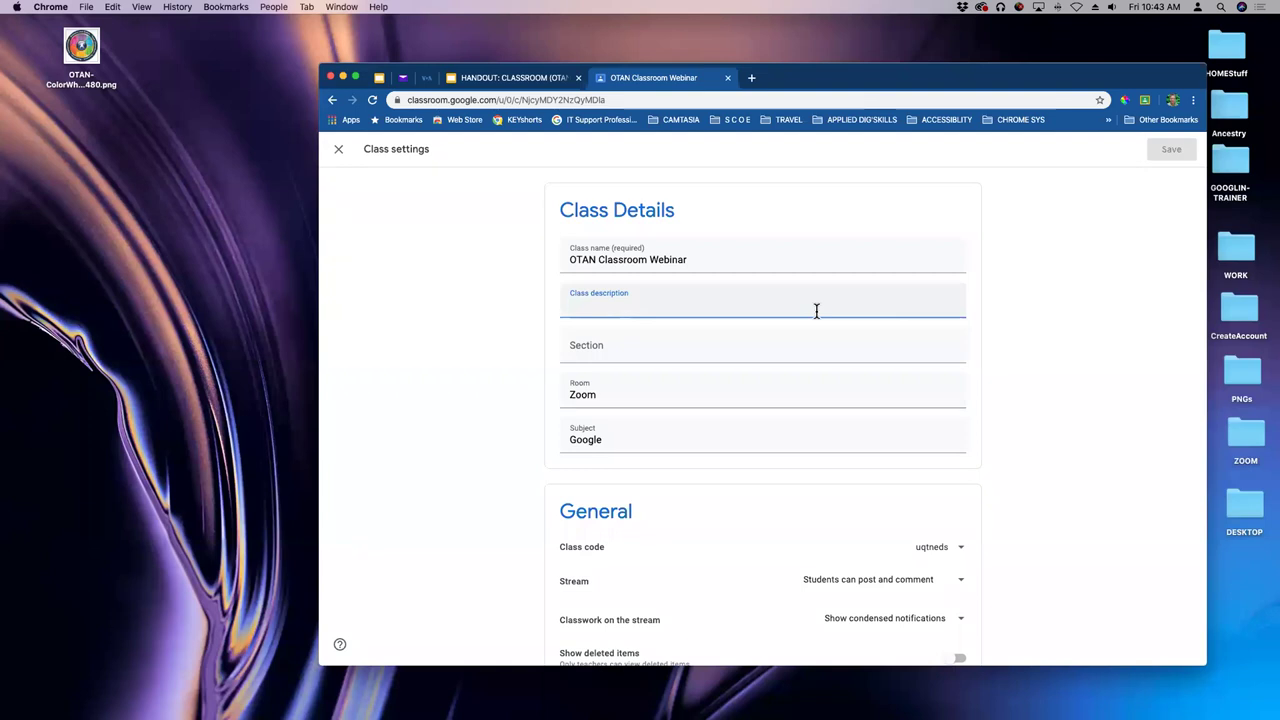
pyautogui.click(676, 346)
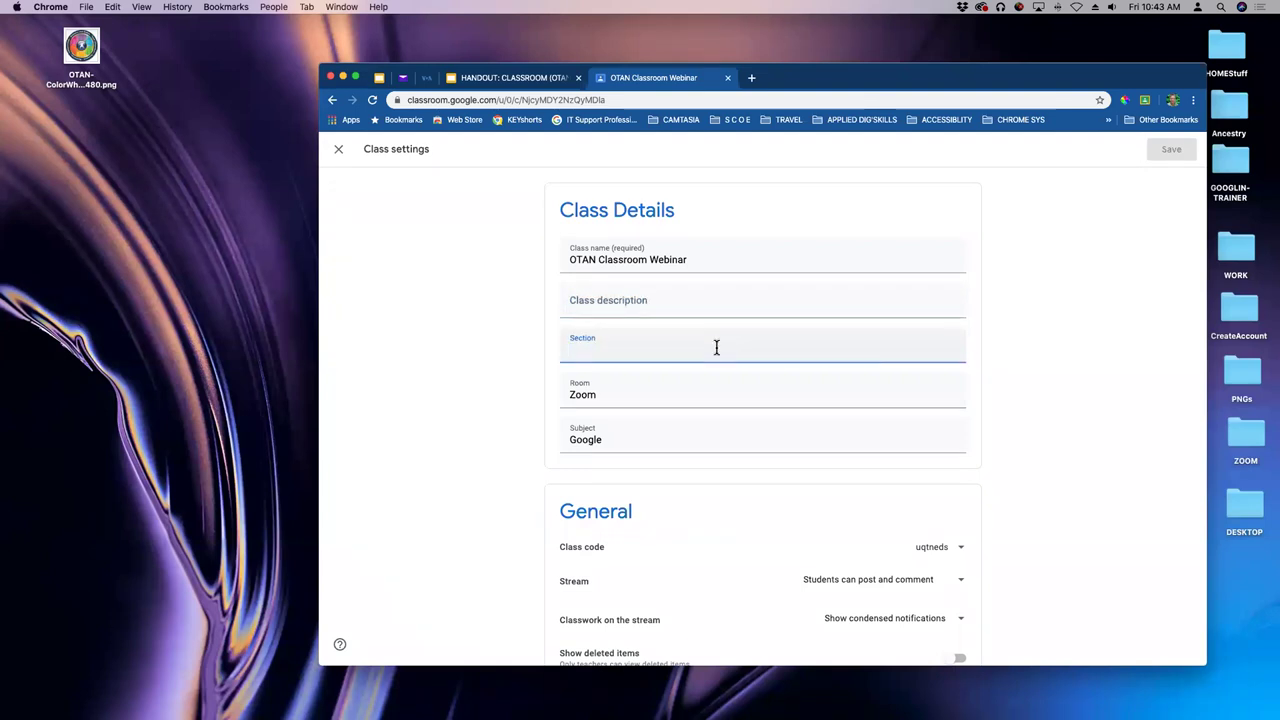
pyautogui.click(669, 396)
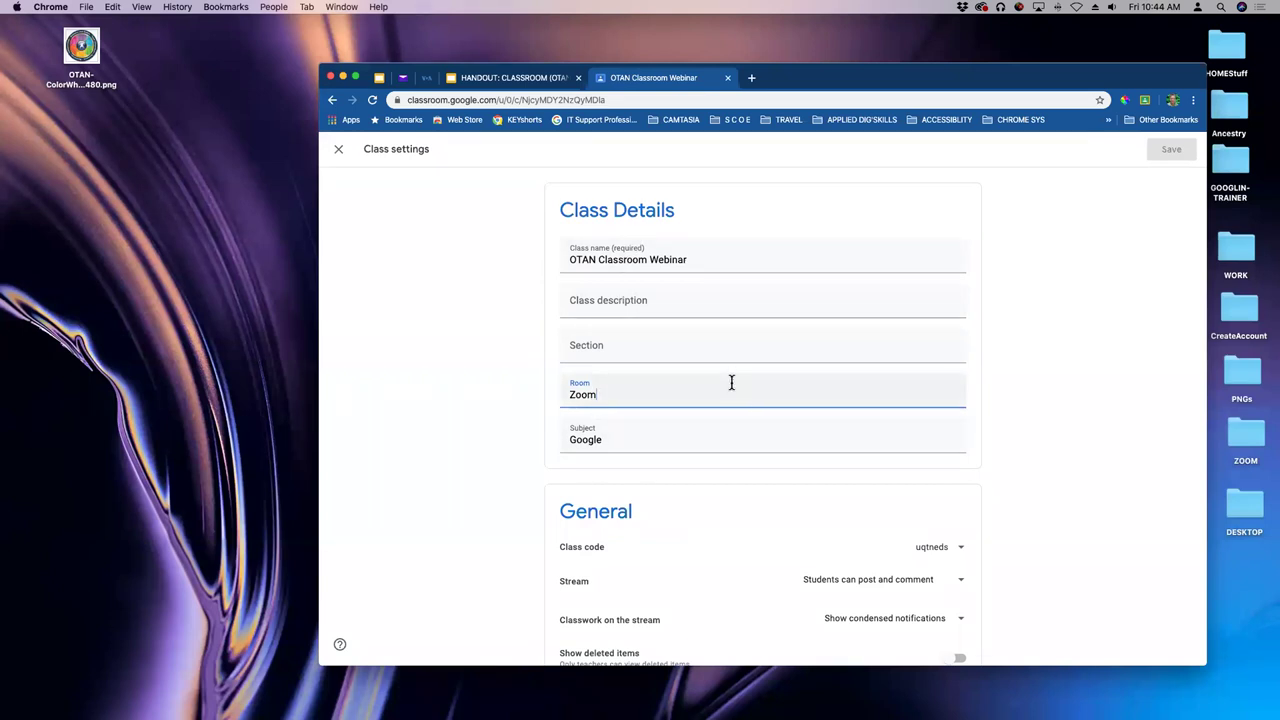
pyautogui.scroll(-1, 729, 389)
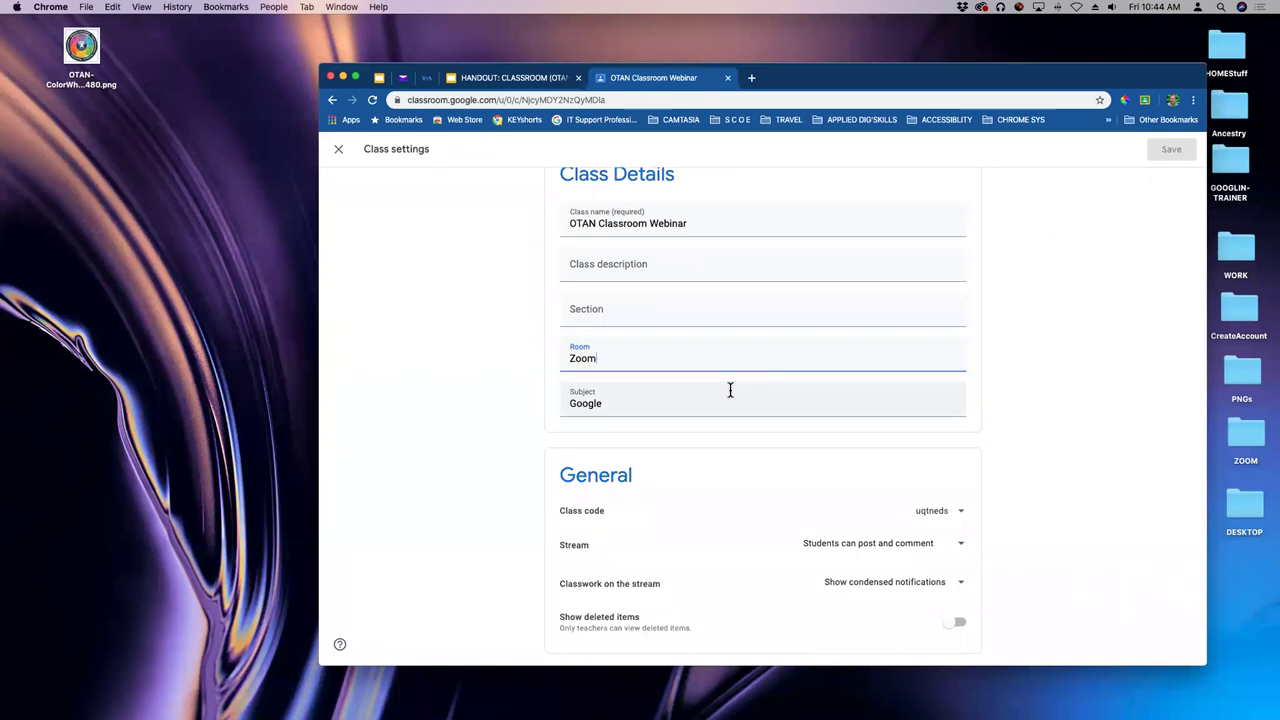
pyautogui.scroll(-3, 730, 385)
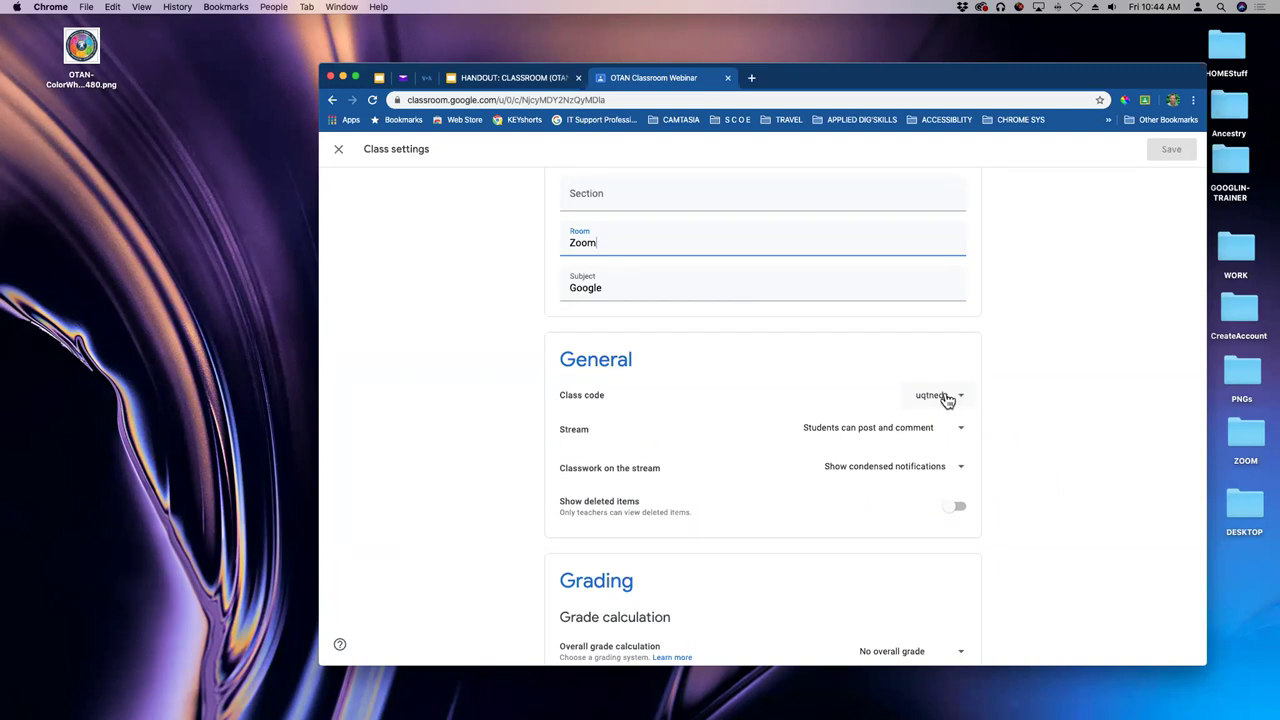
# - Choose Copy in the Class code dropdown to put the join code on the clipboard
pyautogui.click(962, 398)
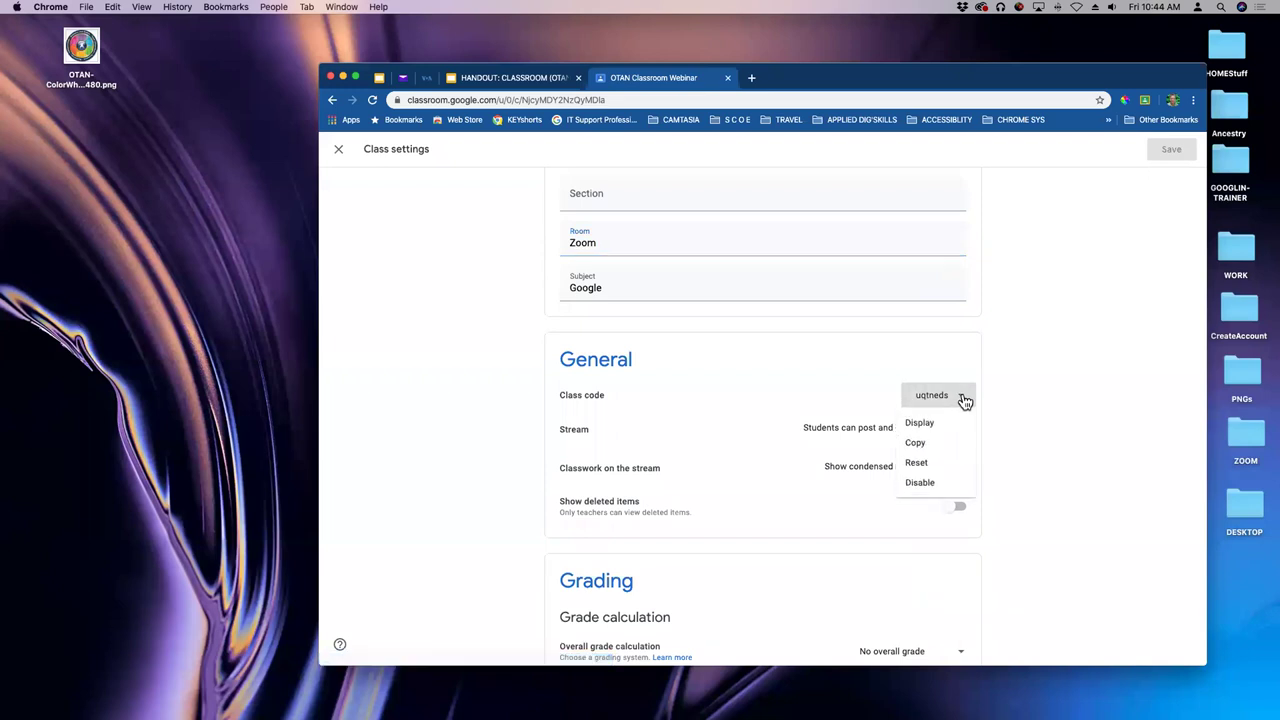
pyautogui.click(1014, 396)
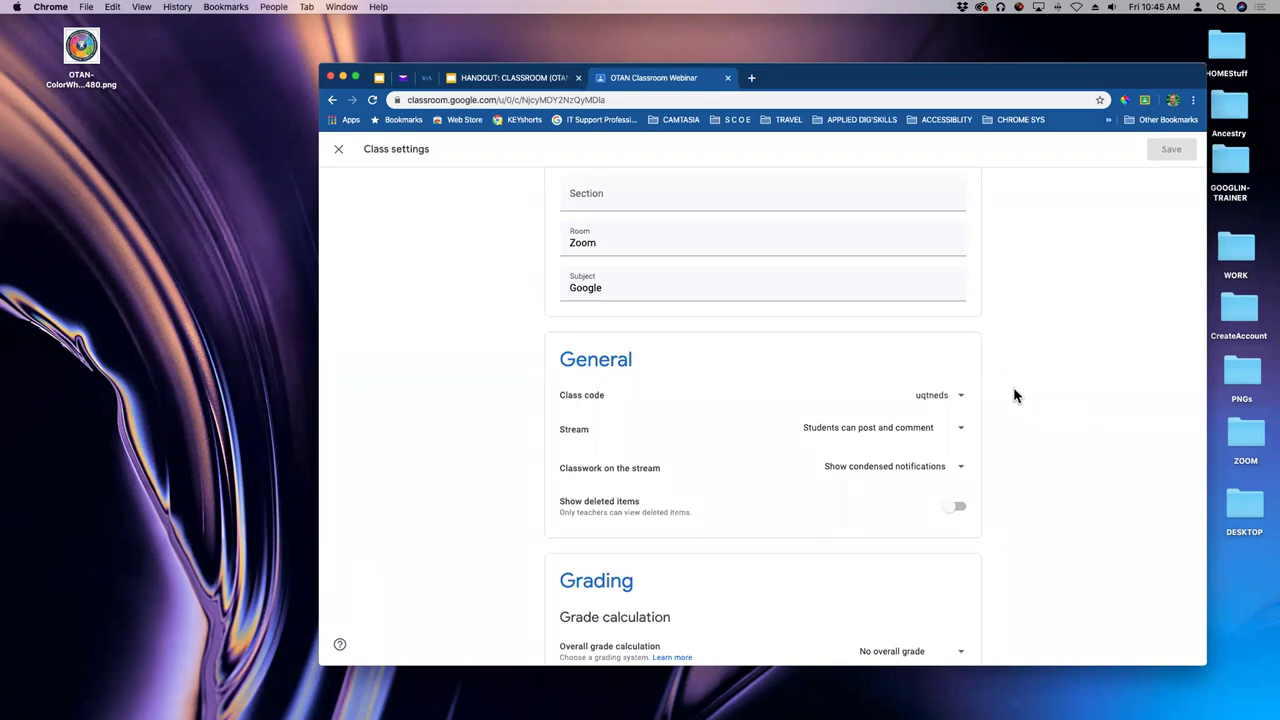
pyautogui.click(962, 397)
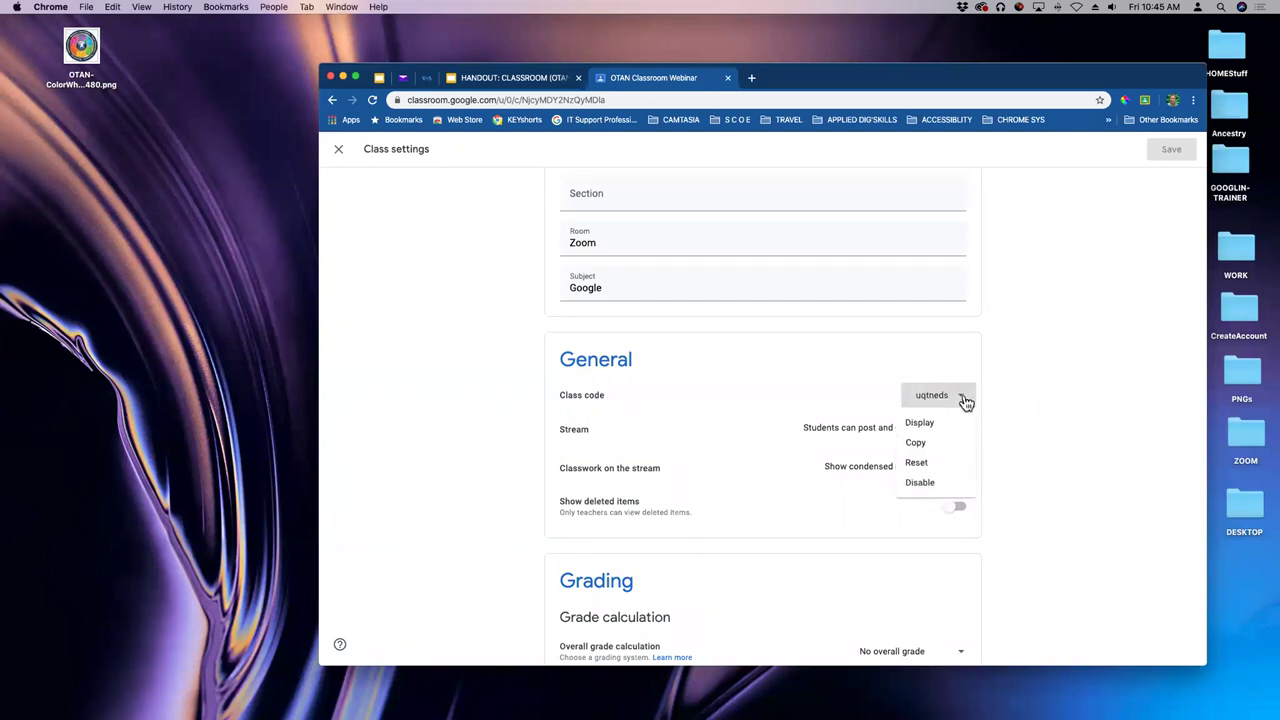
pyautogui.click(922, 446)
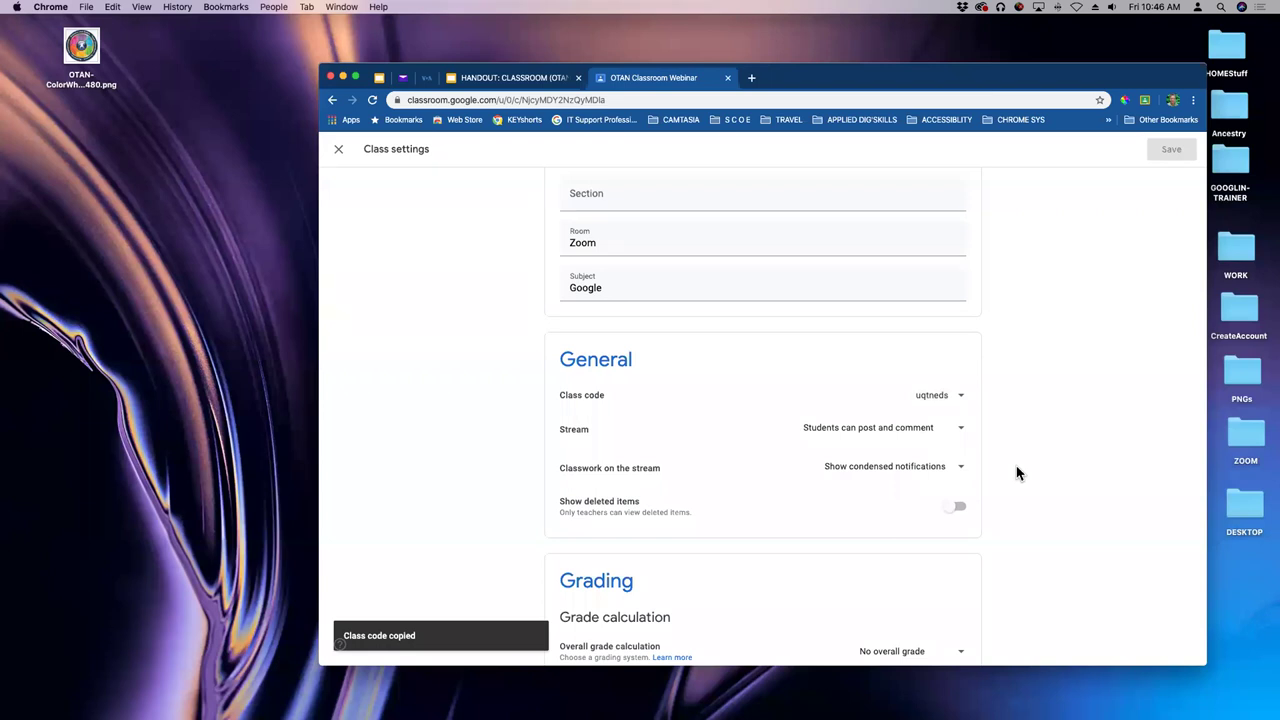
pyautogui.click(966, 400)
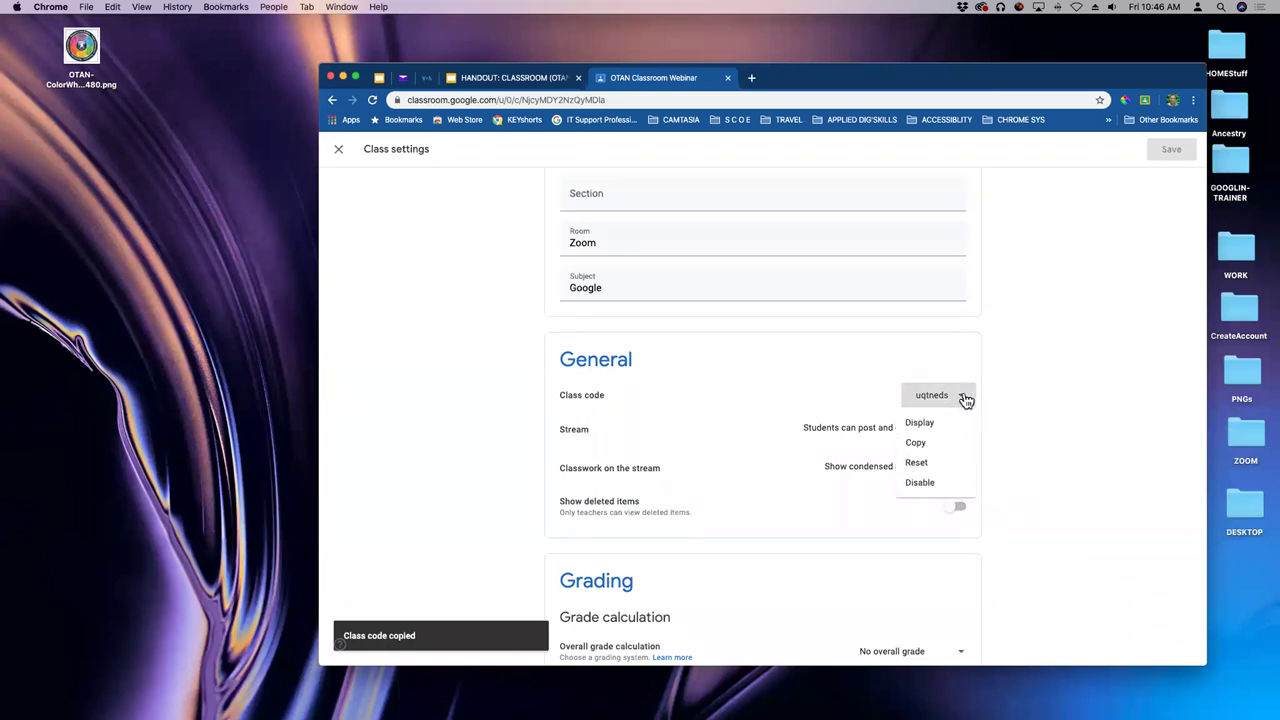
# - Reset the class code to a new one, then set the class code to Disabled
pyautogui.click(918, 463)
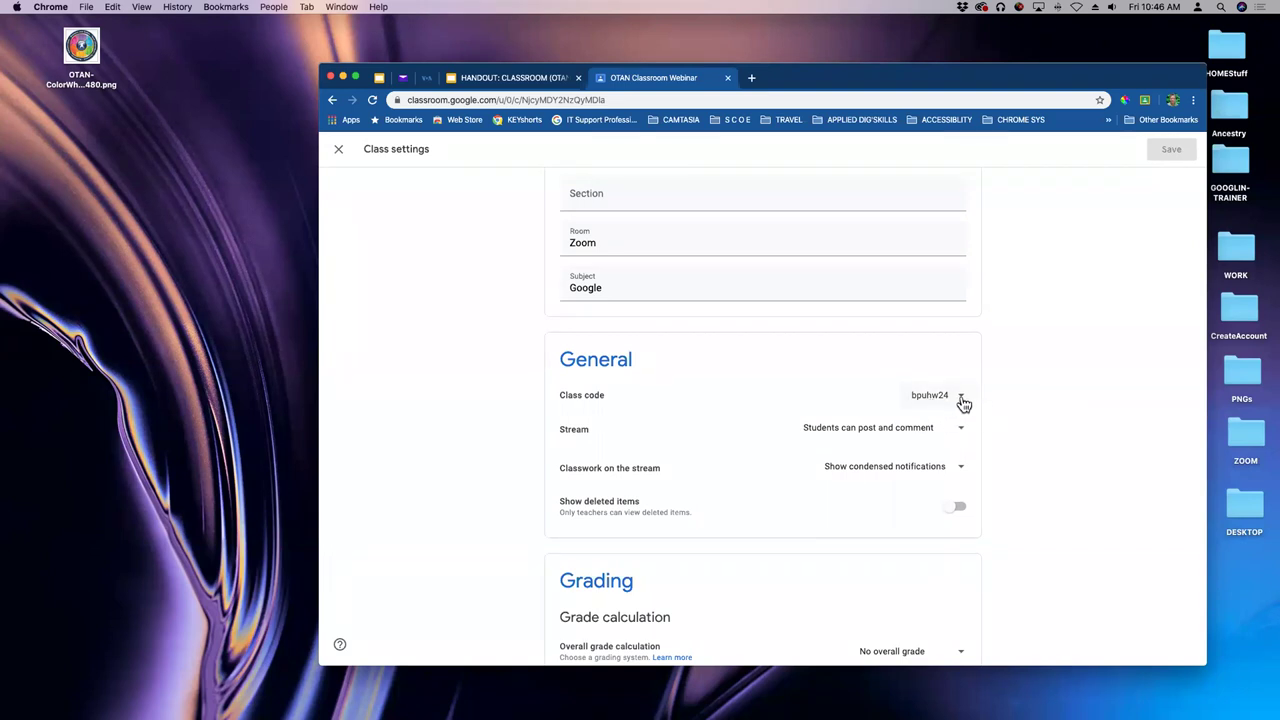
pyautogui.click(961, 400)
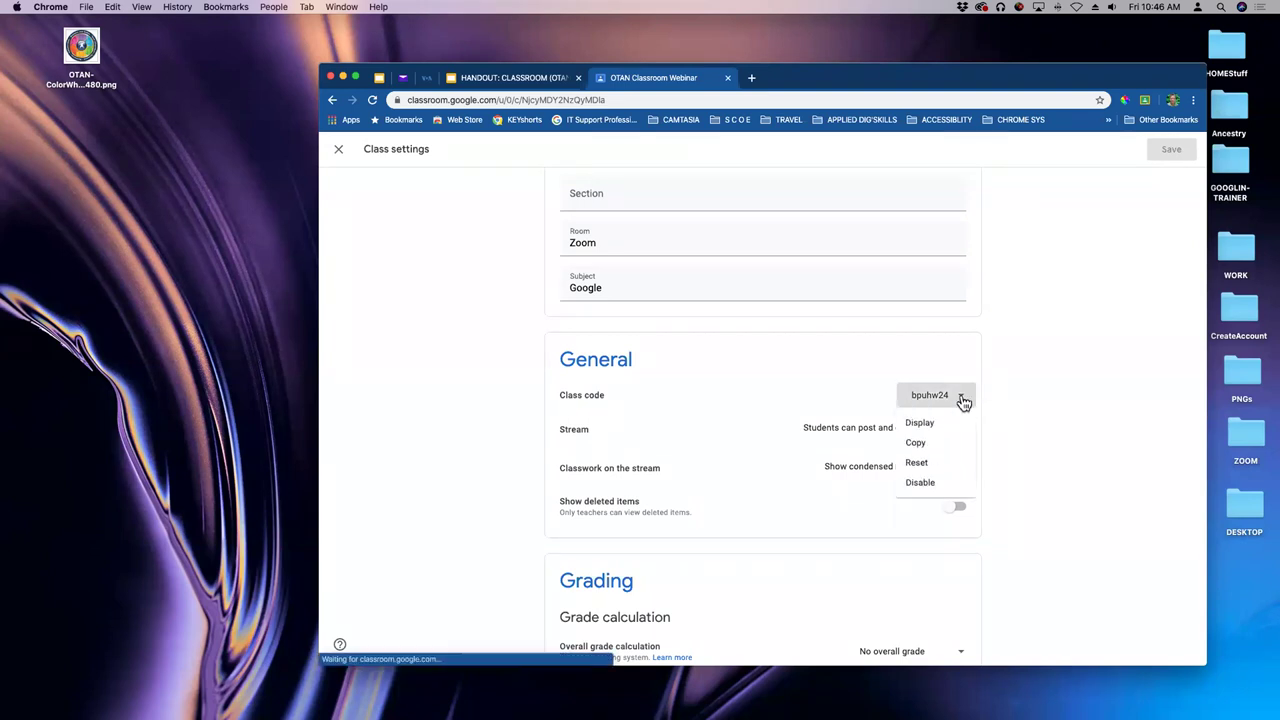
pyautogui.click(921, 483)
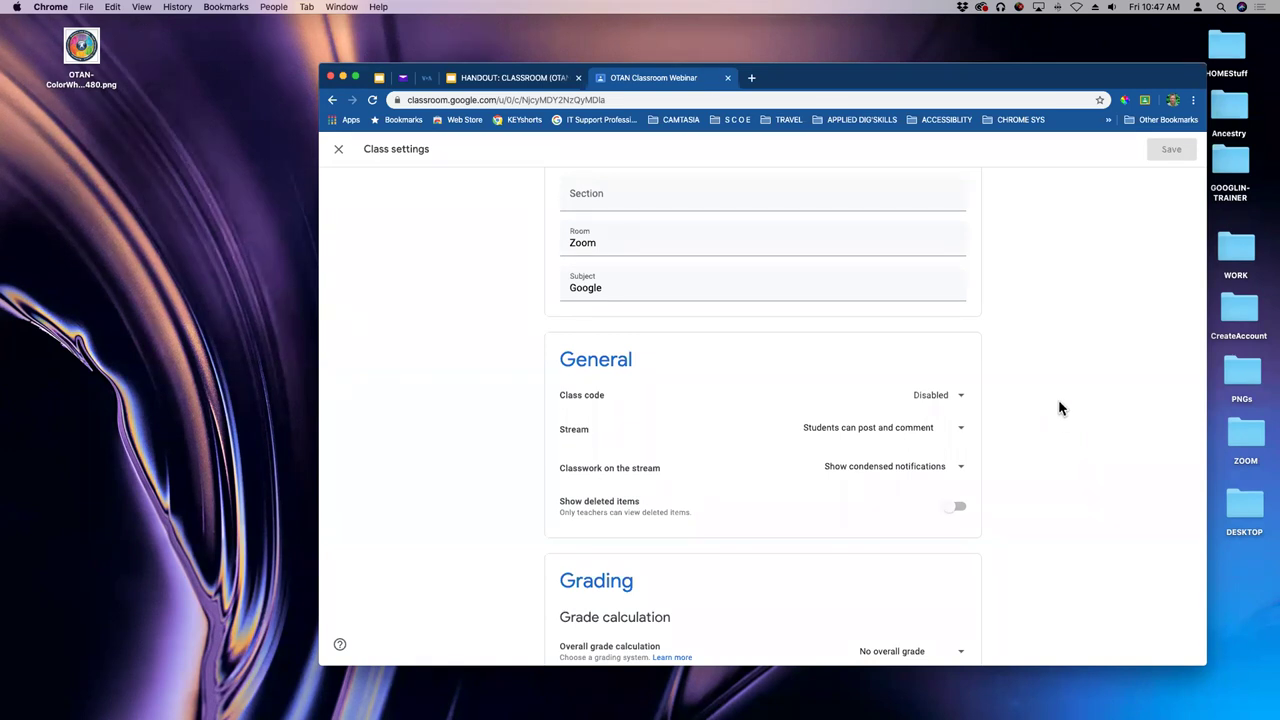
# - In General settings, set the Class code dropdown to Enable
pyautogui.scroll(-1, 1050, 400)
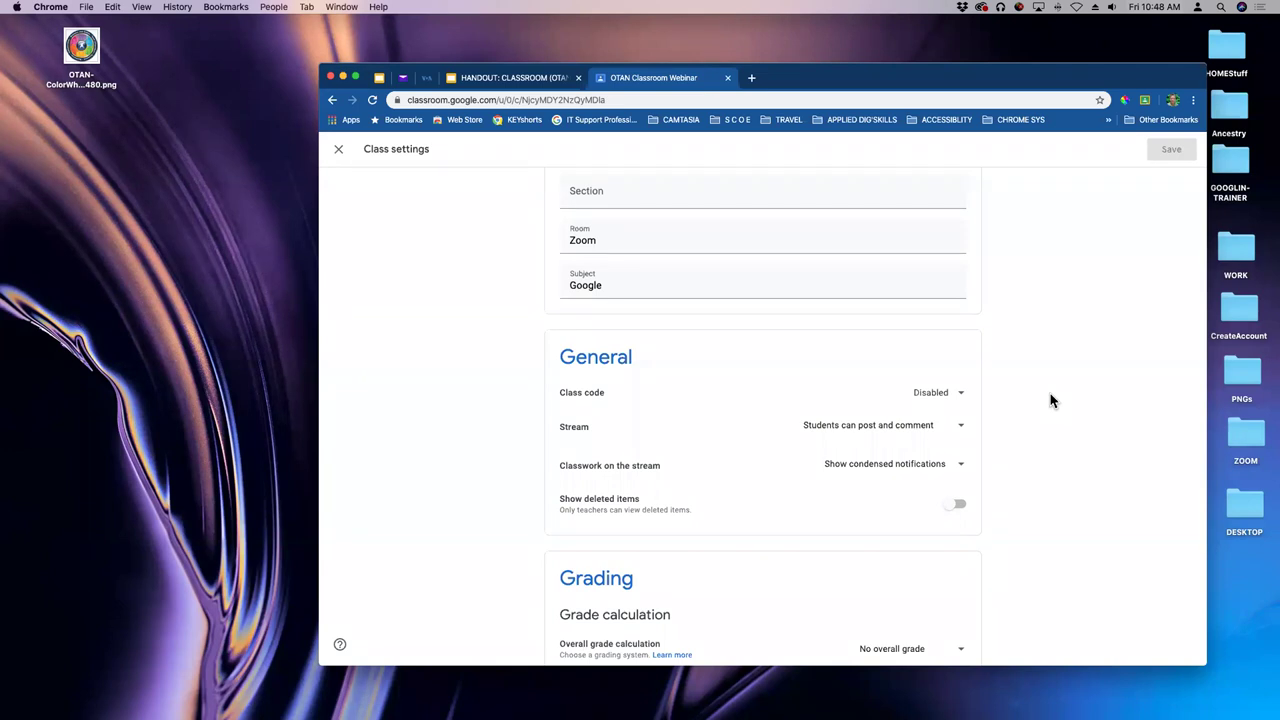
pyautogui.click(962, 393)
pyautogui.press('Return')
pyautogui.moveTo(956, 79); pyautogui.dragTo(910, 40)
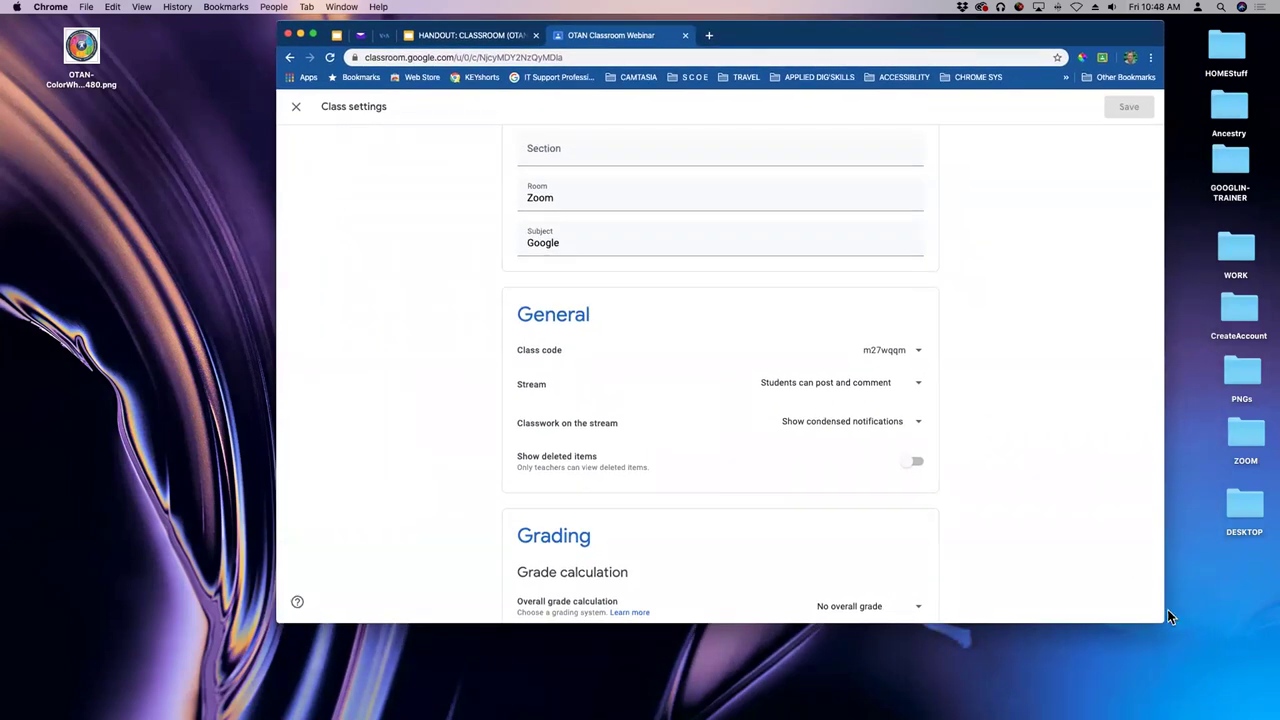
pyautogui.moveTo(1158, 616); pyautogui.dragTo(1240, 710)
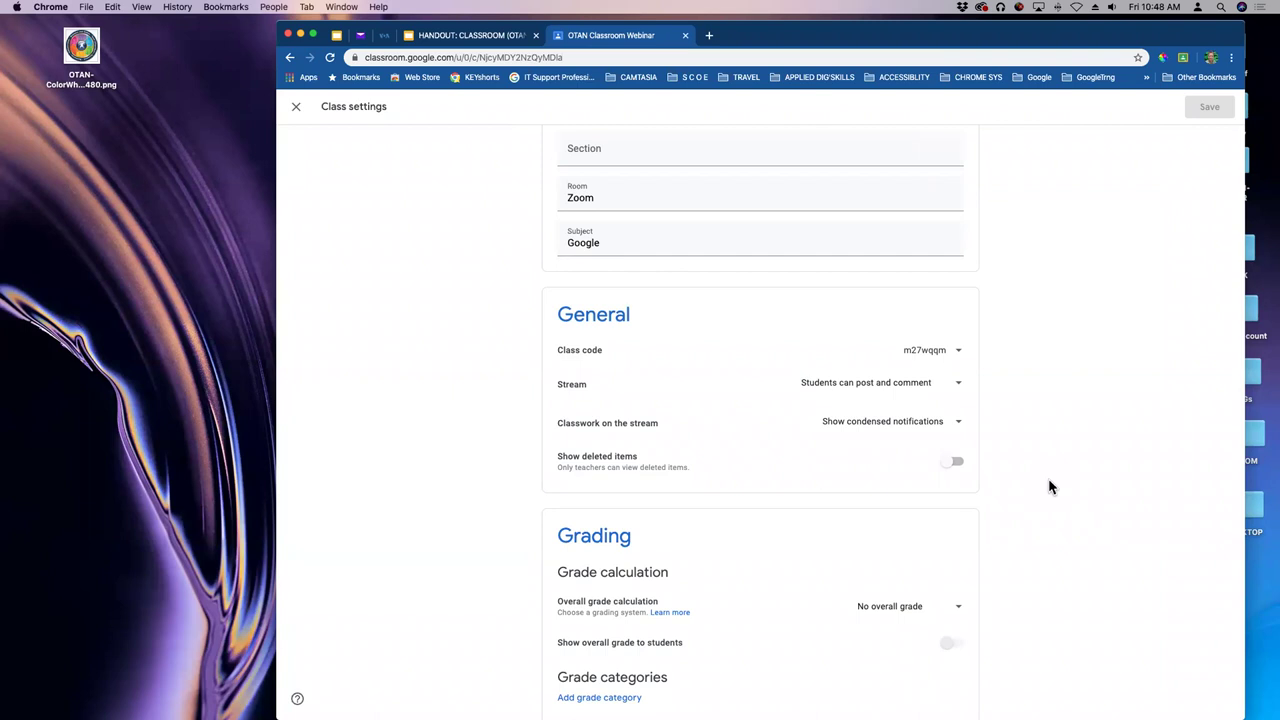
pyautogui.press('super+equal')
pyautogui.press('super+equal')
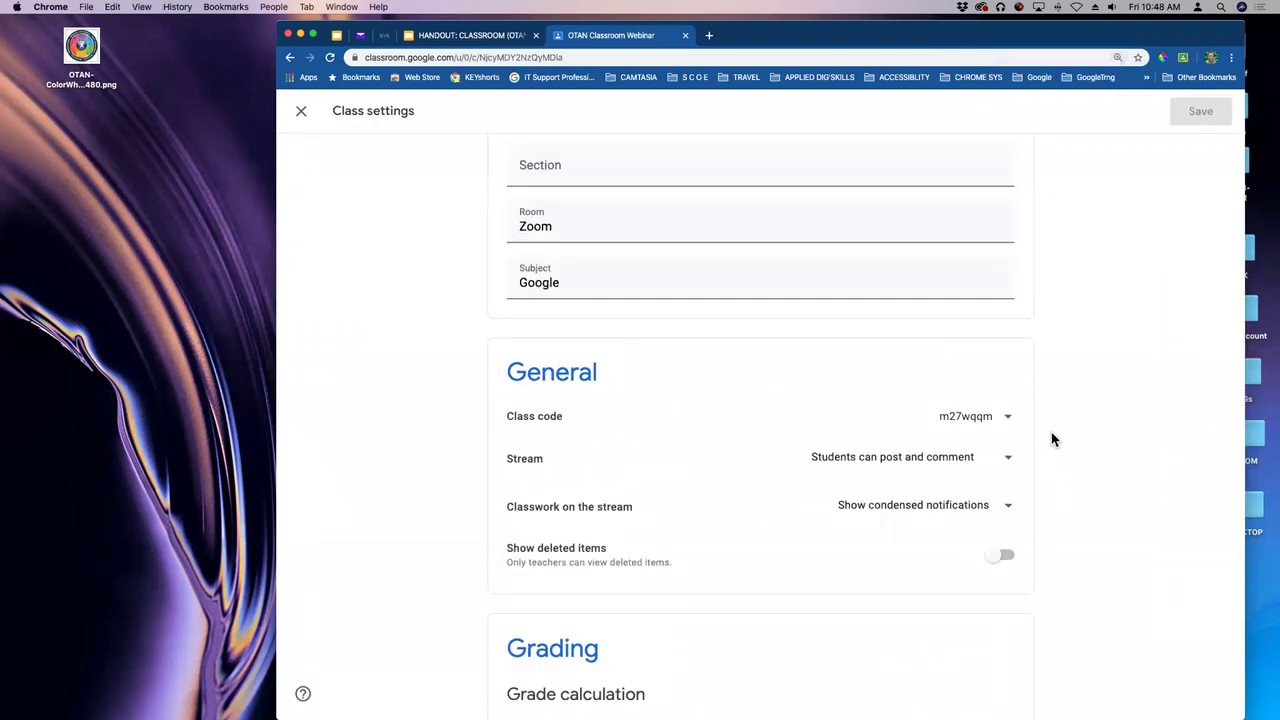
pyautogui.press('super+equal')
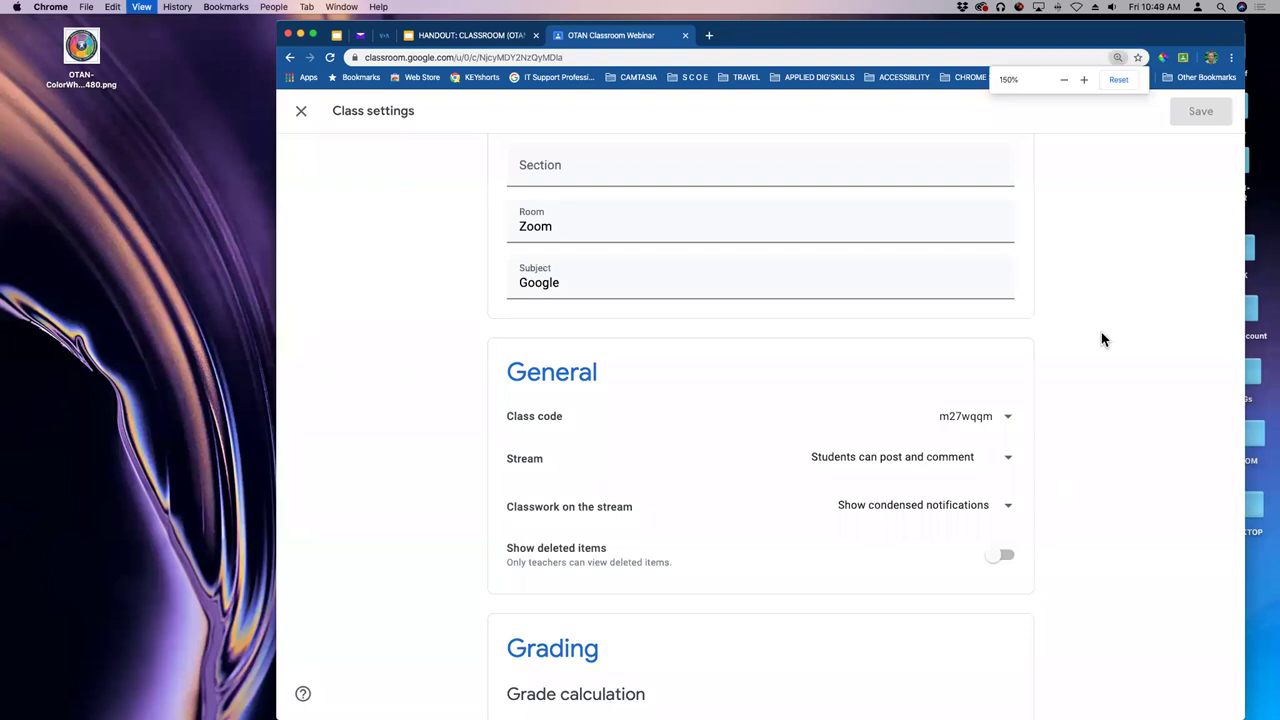
pyautogui.scroll(-2, 1112, 320)
pyautogui.scroll(4, 1120, 312)
pyautogui.scroll(2, 1122, 307)
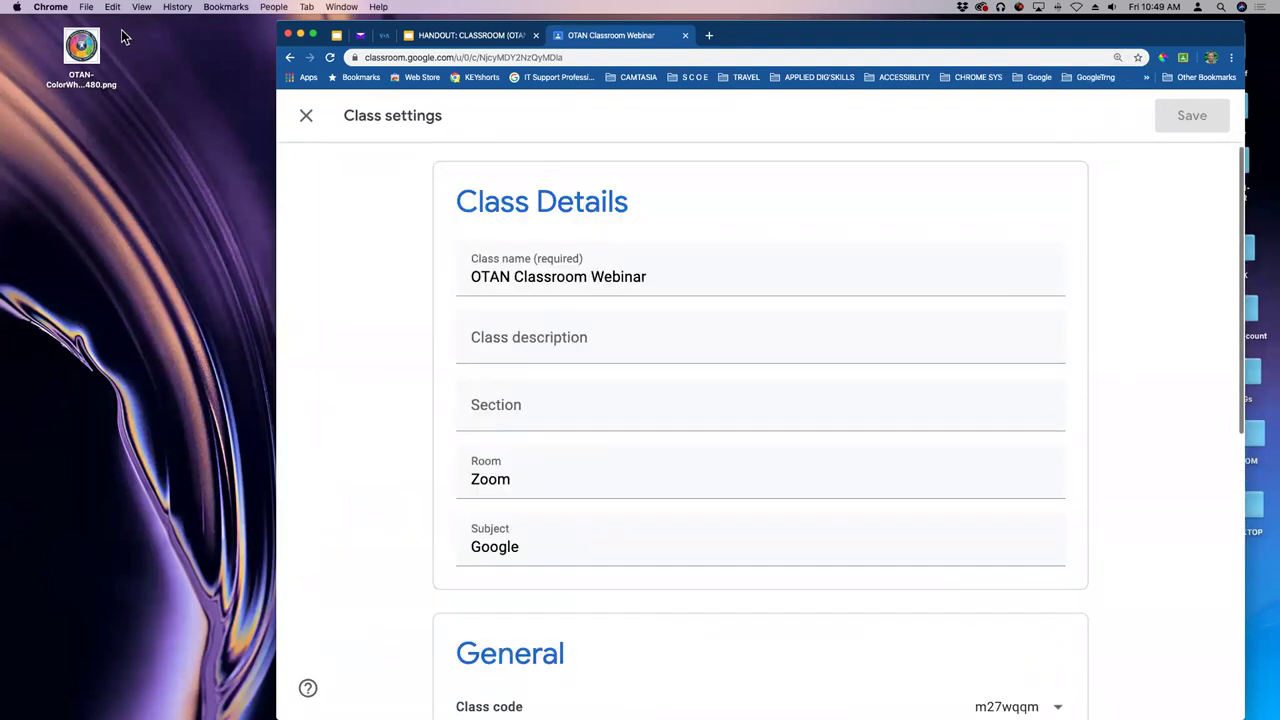
pyautogui.click(307, 120)
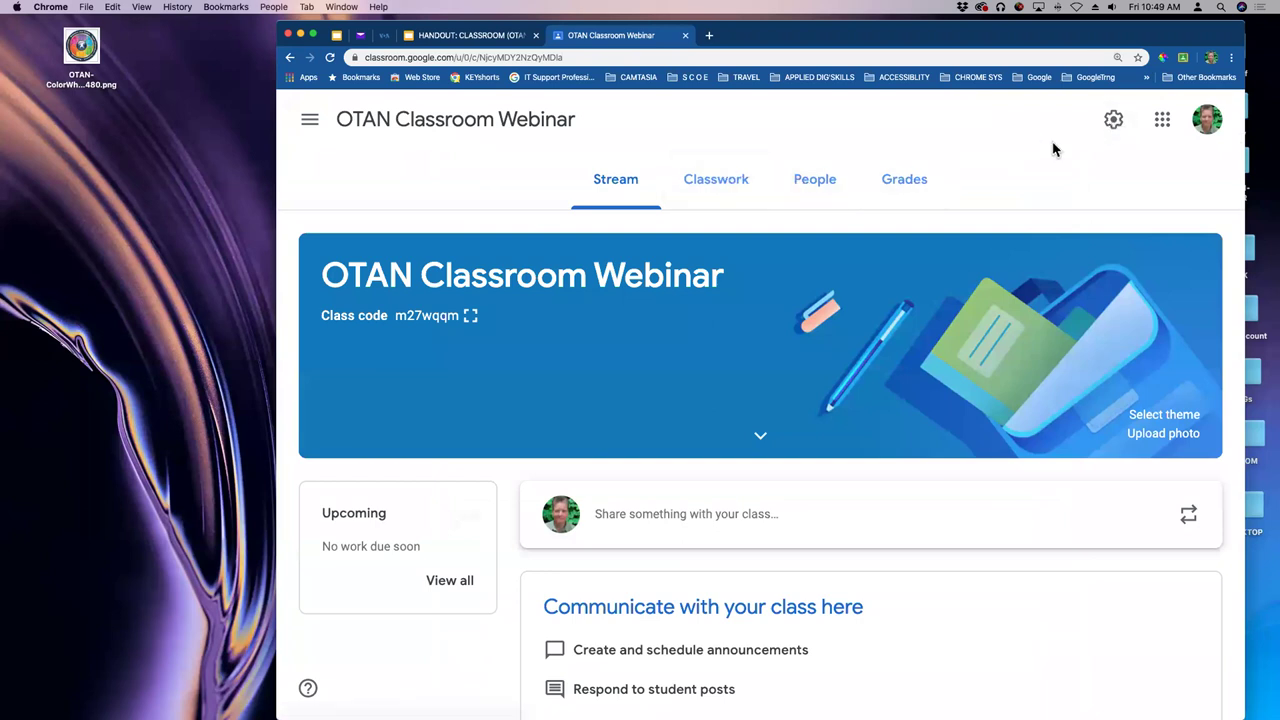
pyautogui.click(1113, 120)
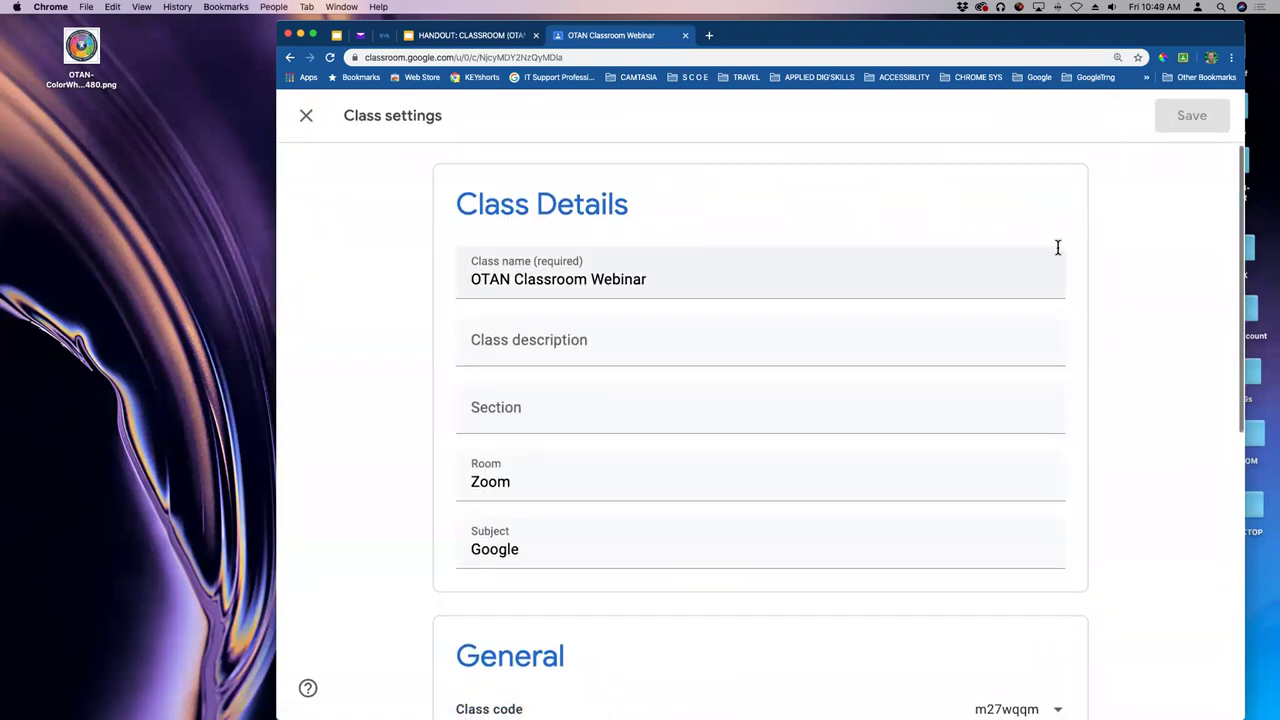
pyautogui.scroll(-1, 1055, 245)
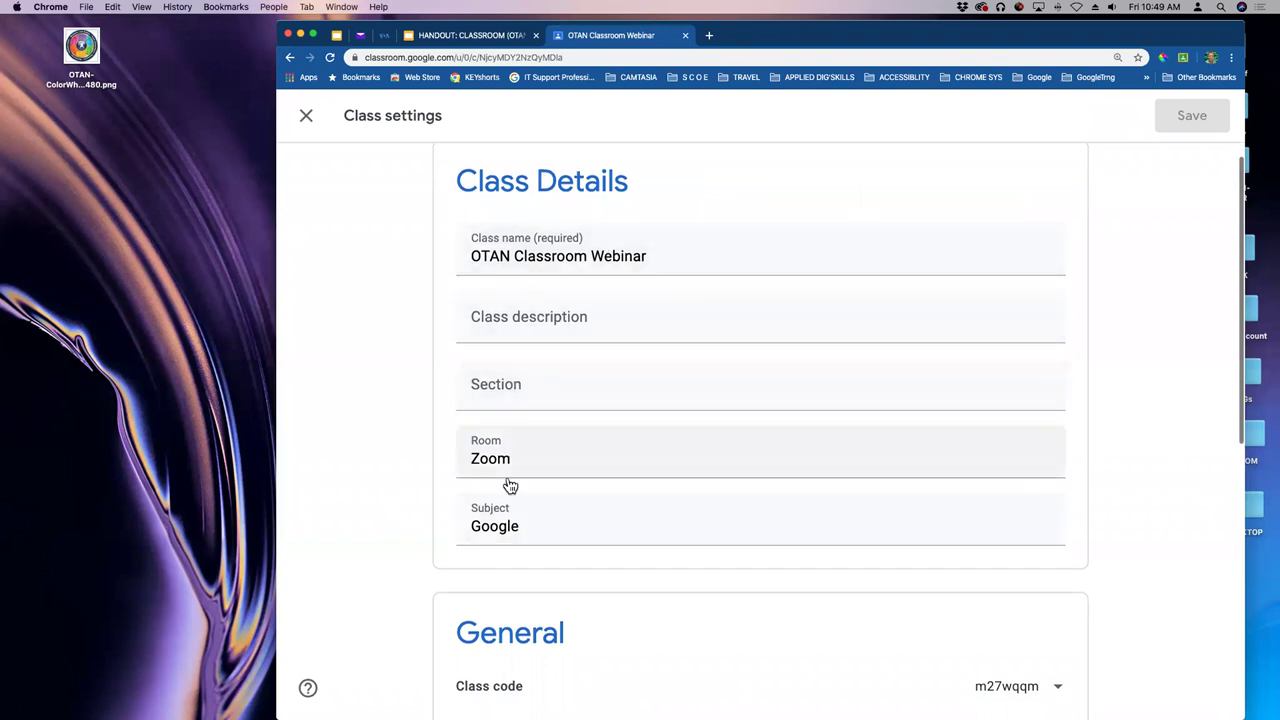
pyautogui.scroll(-5, 786, 354)
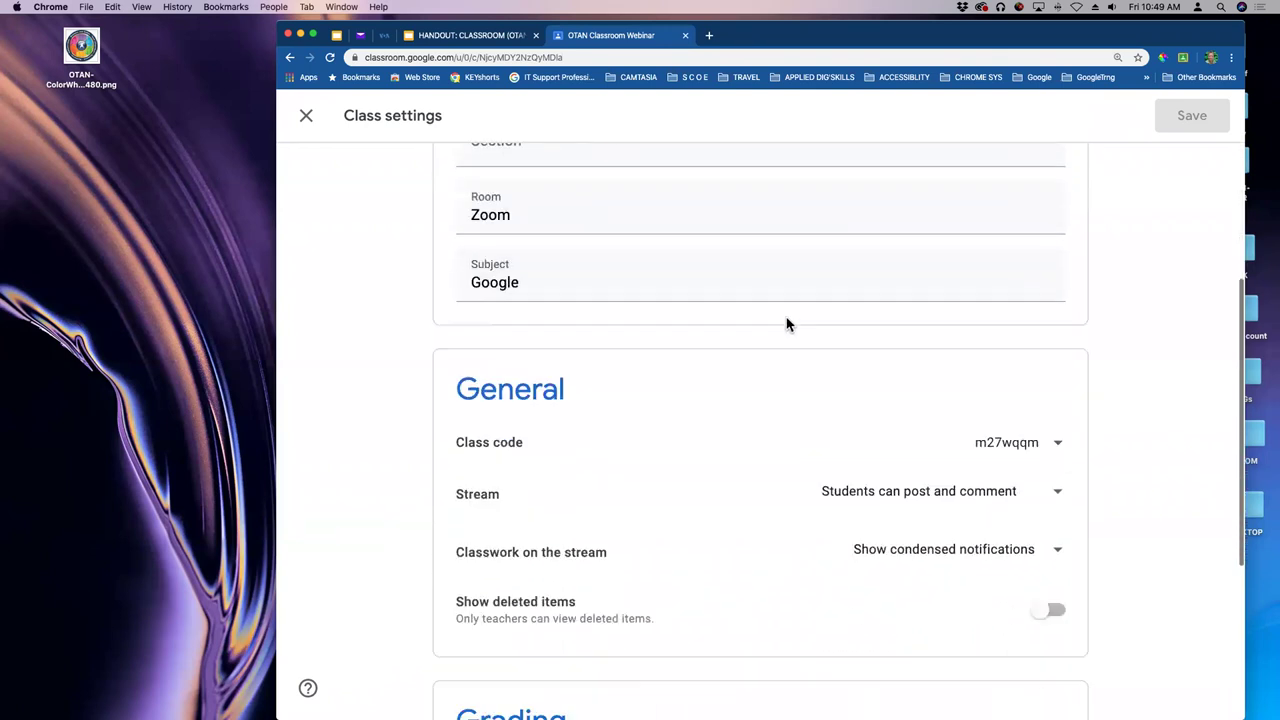
pyautogui.scroll(-2, 800, 330)
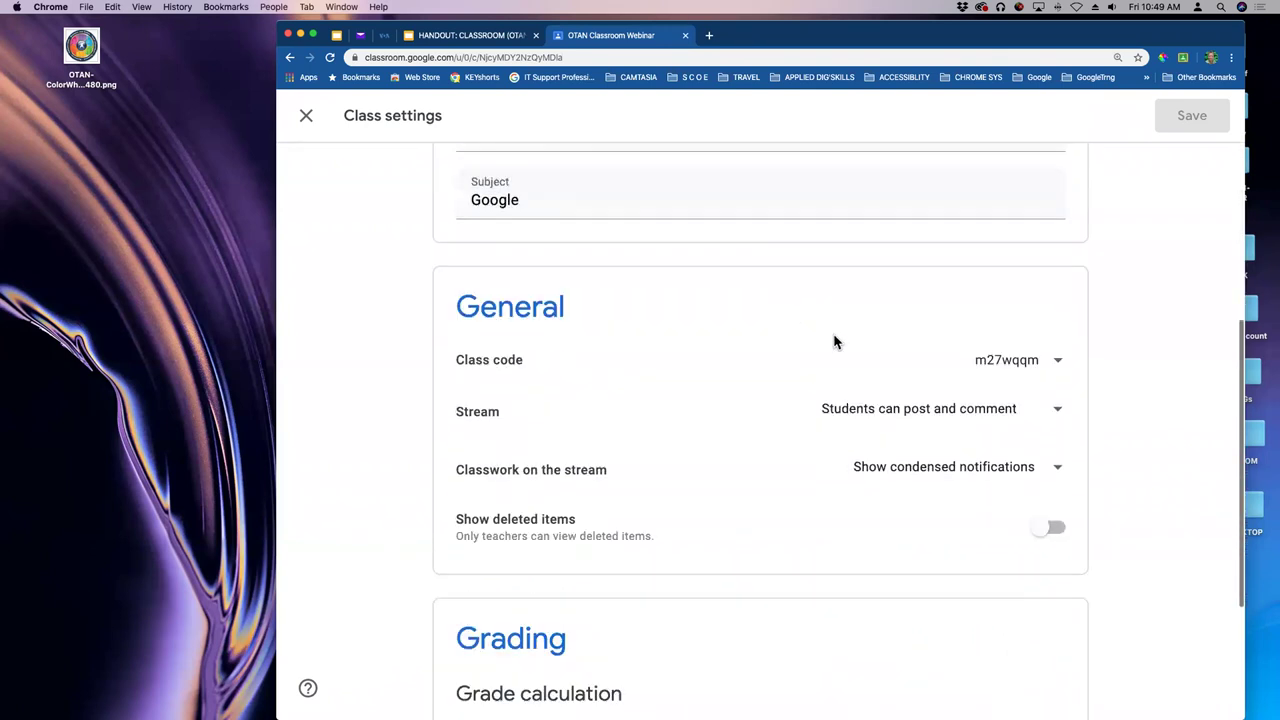
pyautogui.click(1056, 372)
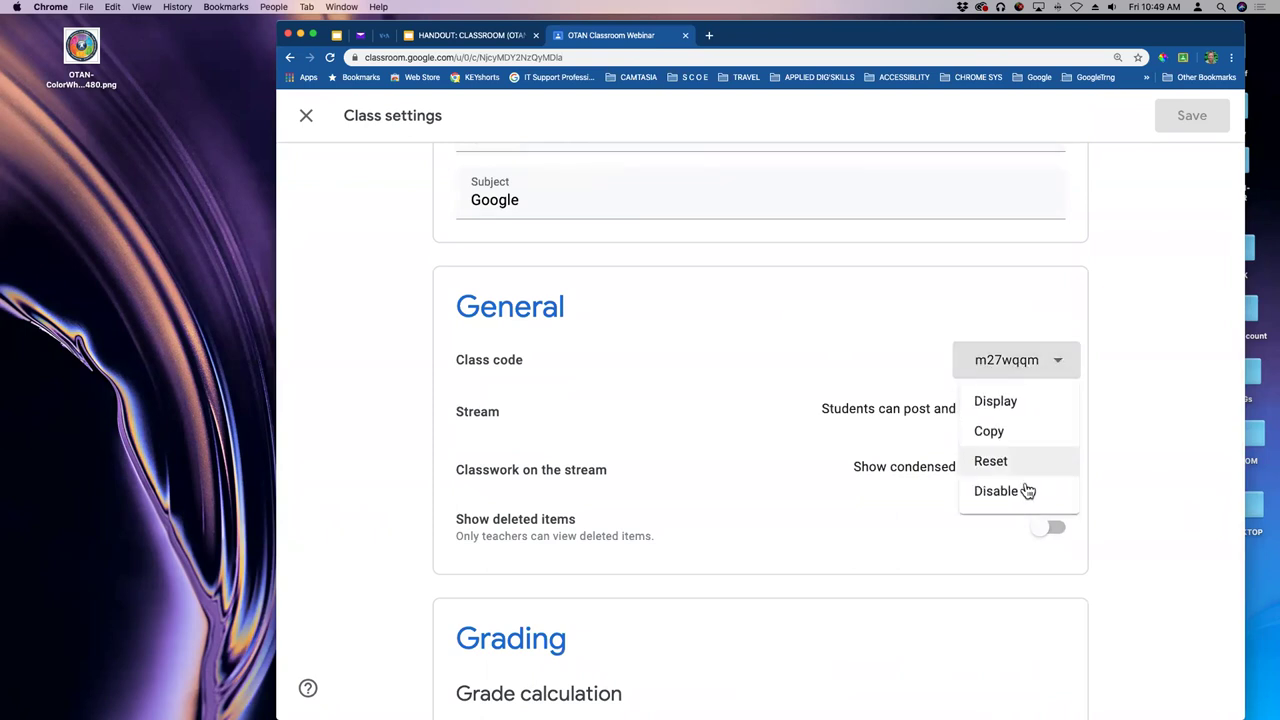
pyautogui.click(1115, 333)
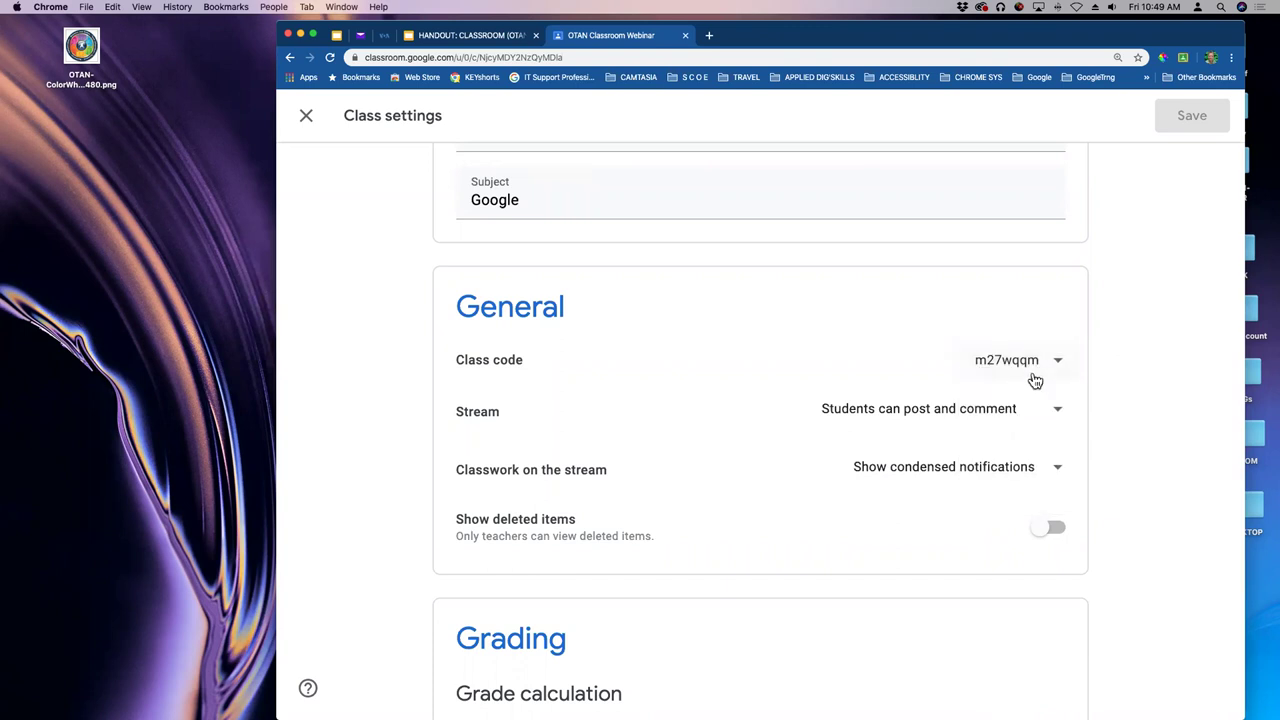
pyautogui.scroll(-2, 717, 337)
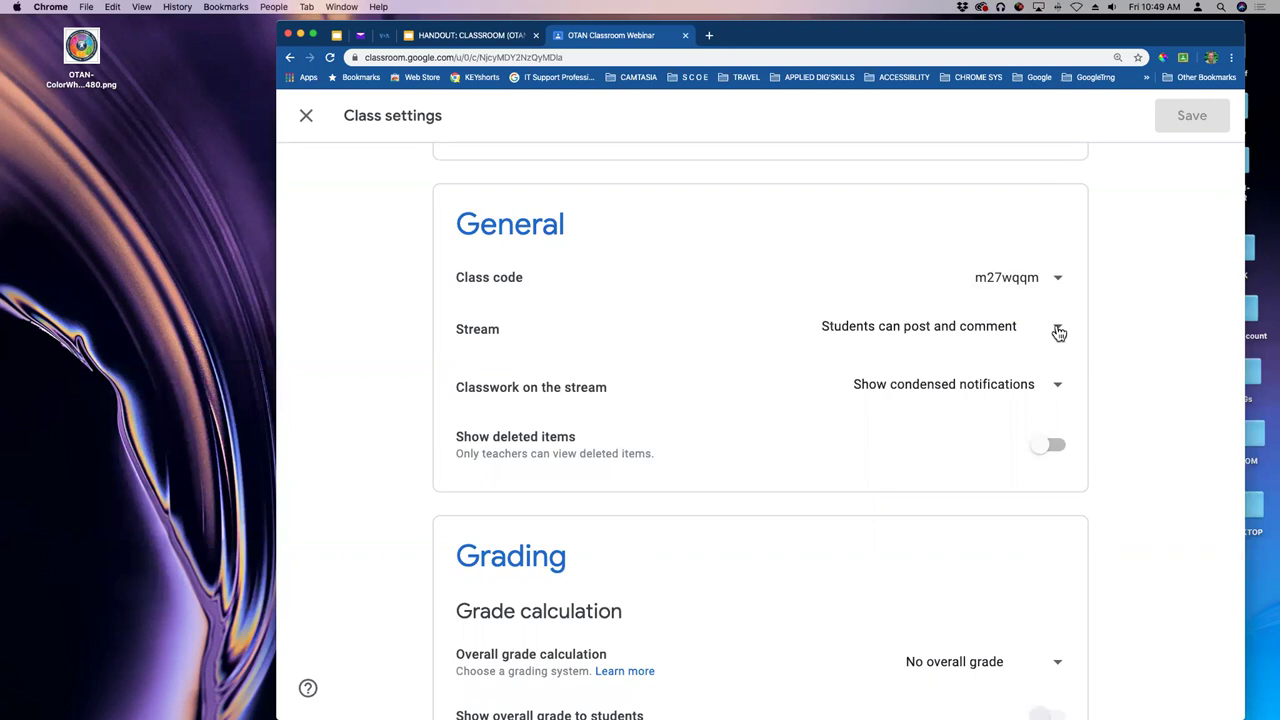
pyautogui.click(1057, 330)
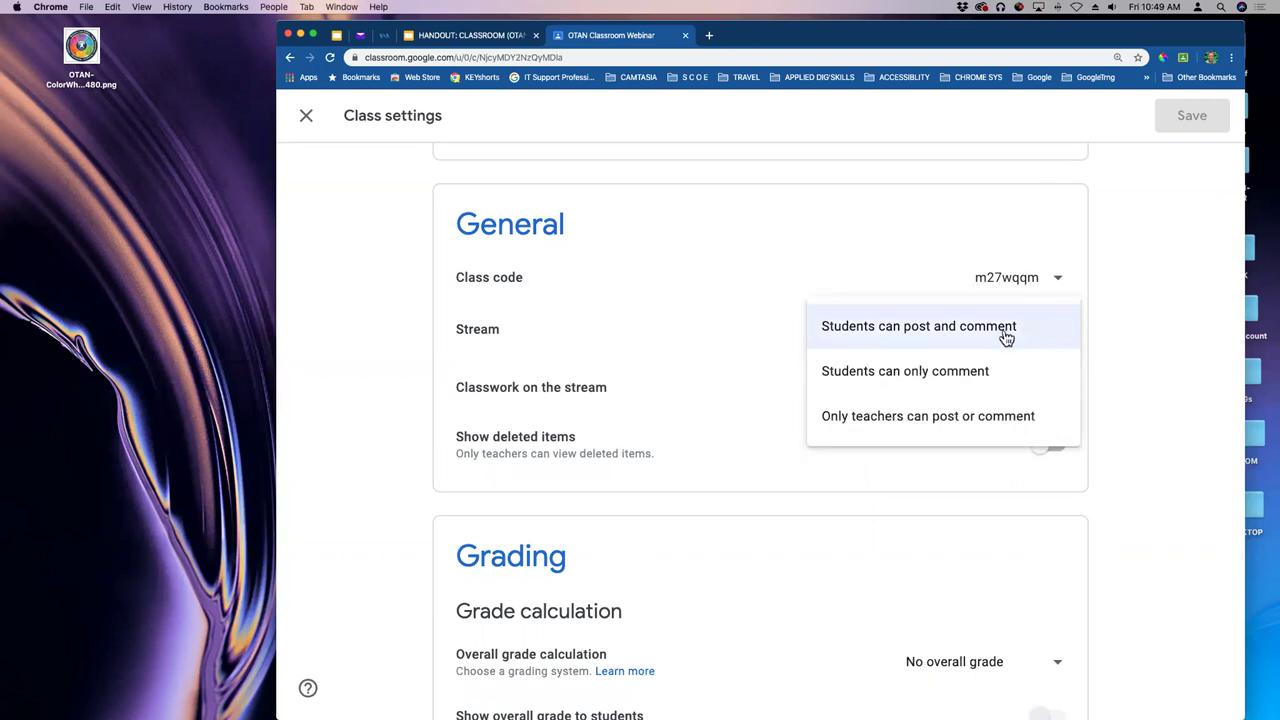
pyautogui.click(1138, 330)
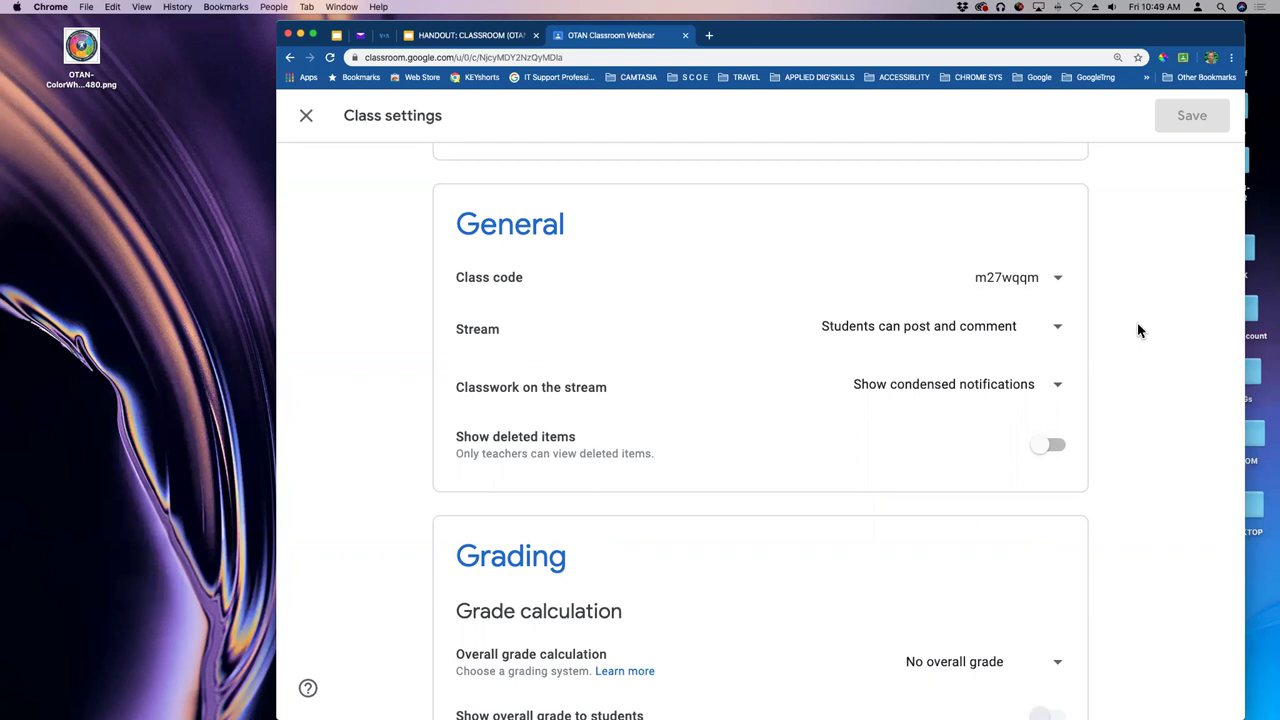
pyautogui.click(1060, 330)
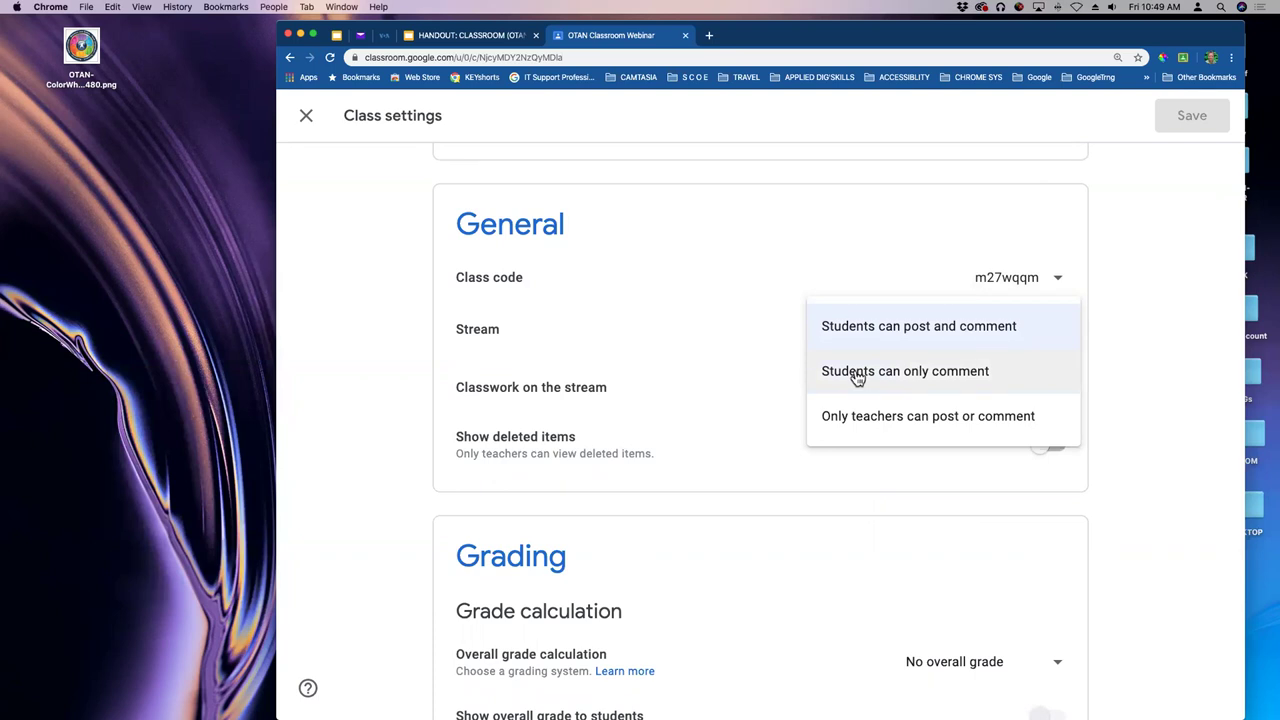
pyautogui.click(857, 376)
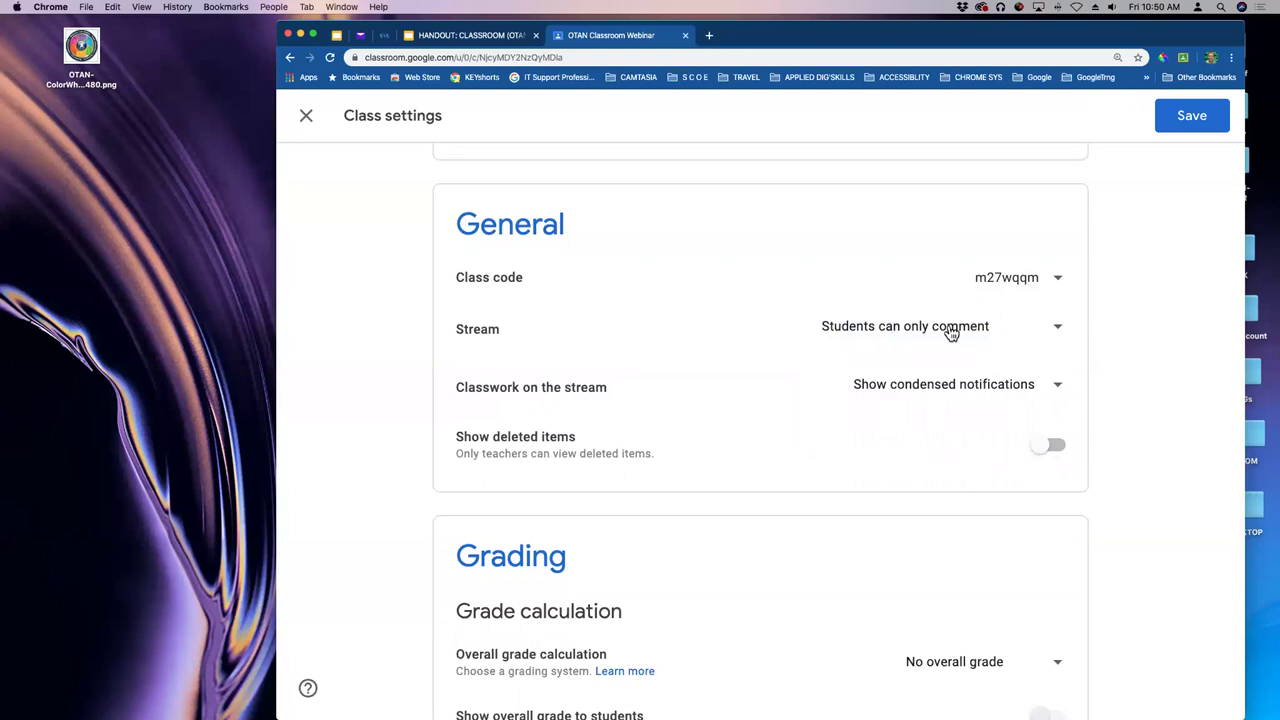
pyautogui.click(951, 333)
pyautogui.click(917, 374)
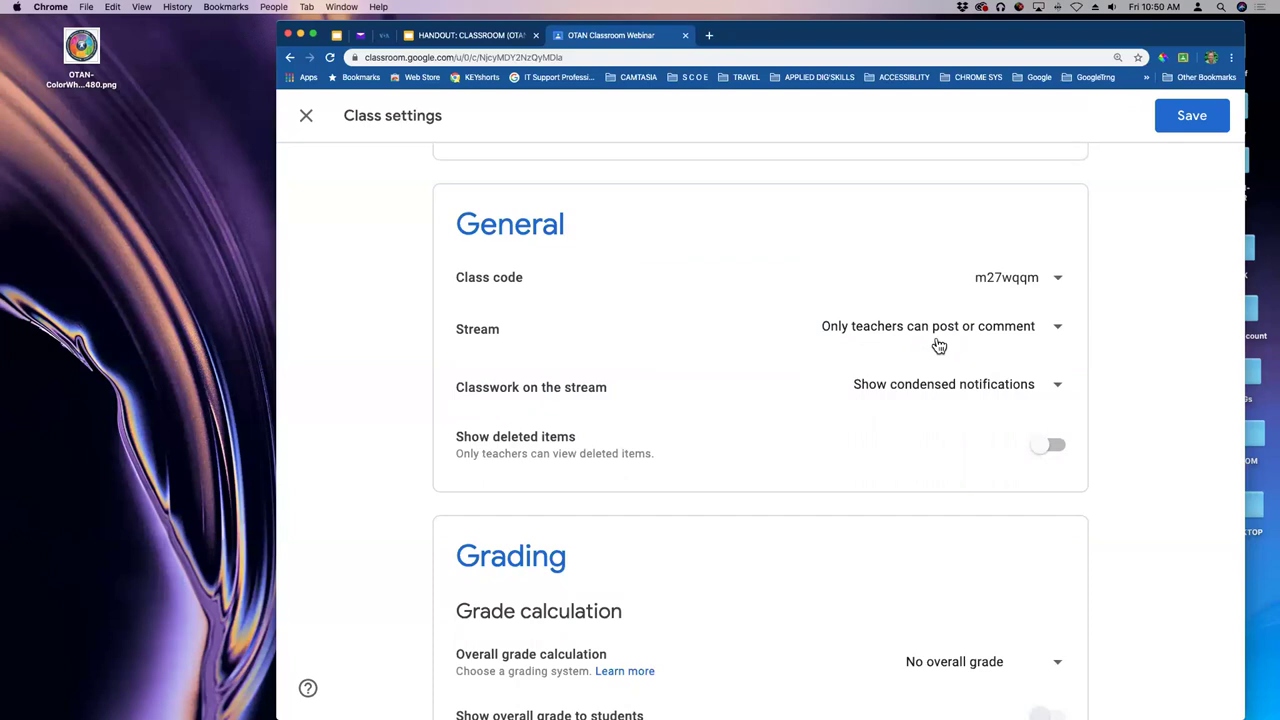
pyautogui.click(1060, 333)
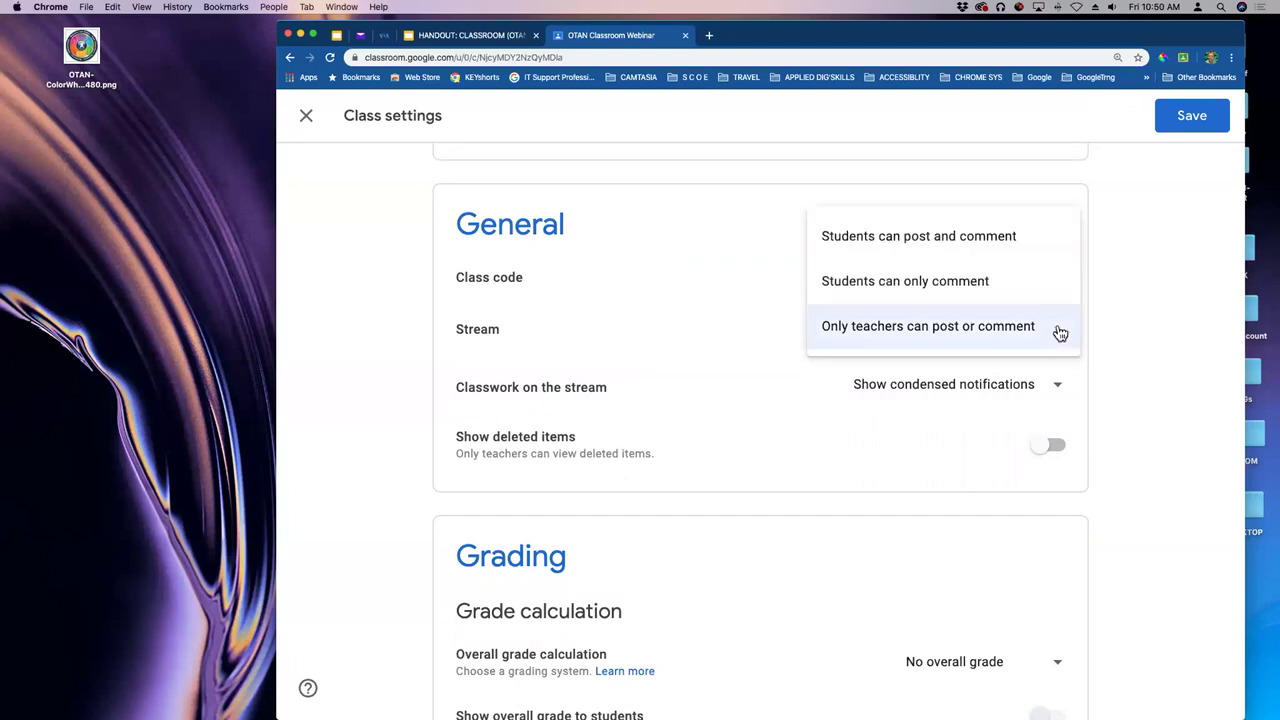
pyautogui.click(1014, 240)
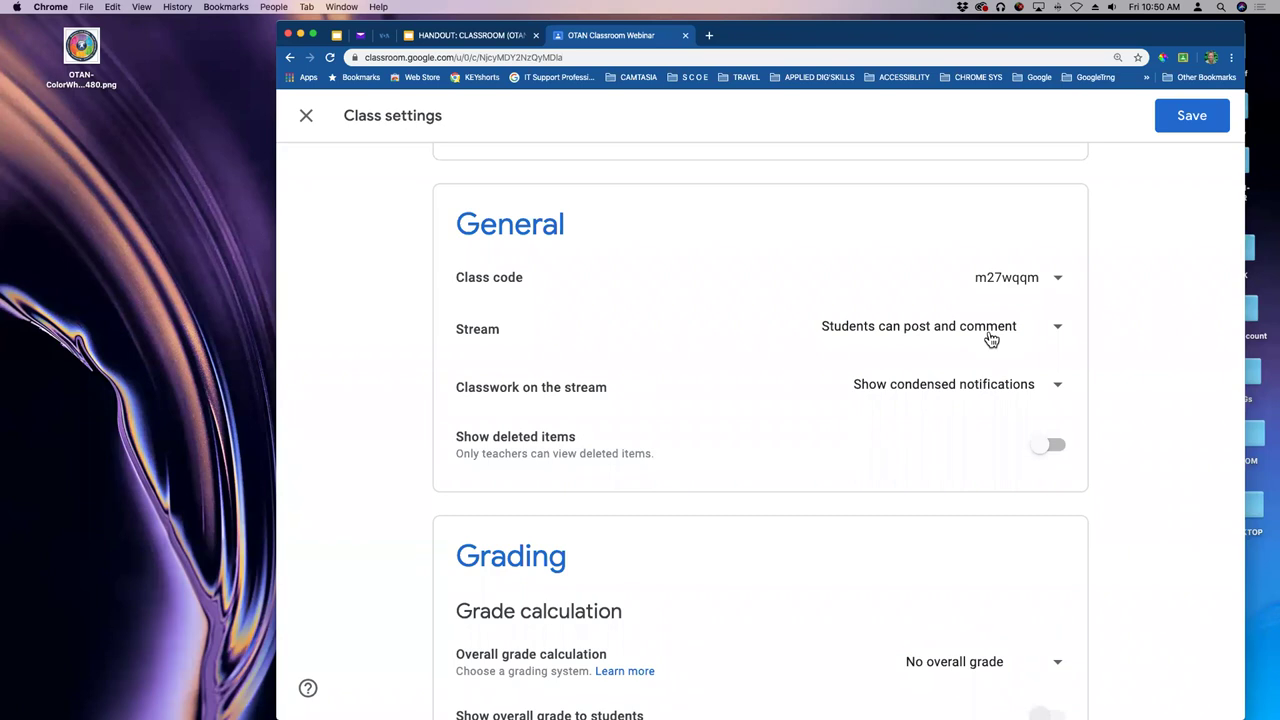
pyautogui.scroll(-1, 1120, 294)
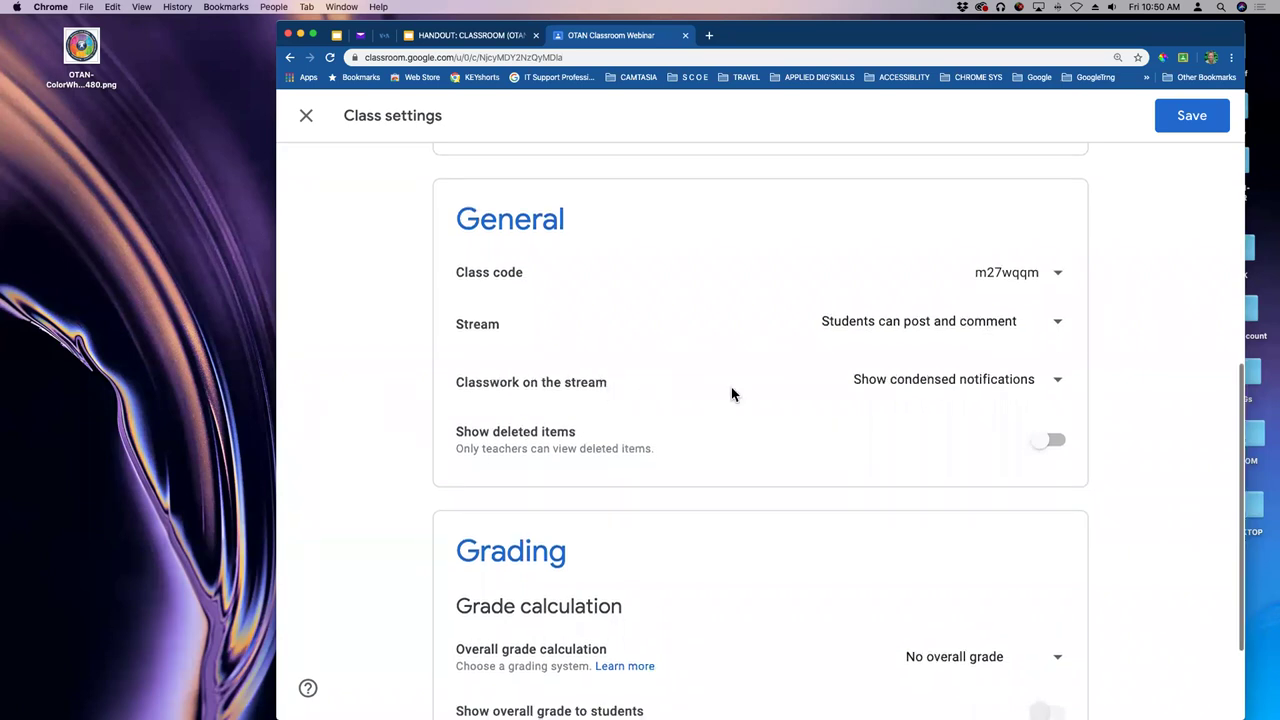
# - Leave Classwork on the stream unchanged and switch on Show deleted items
pyautogui.click(935, 391)
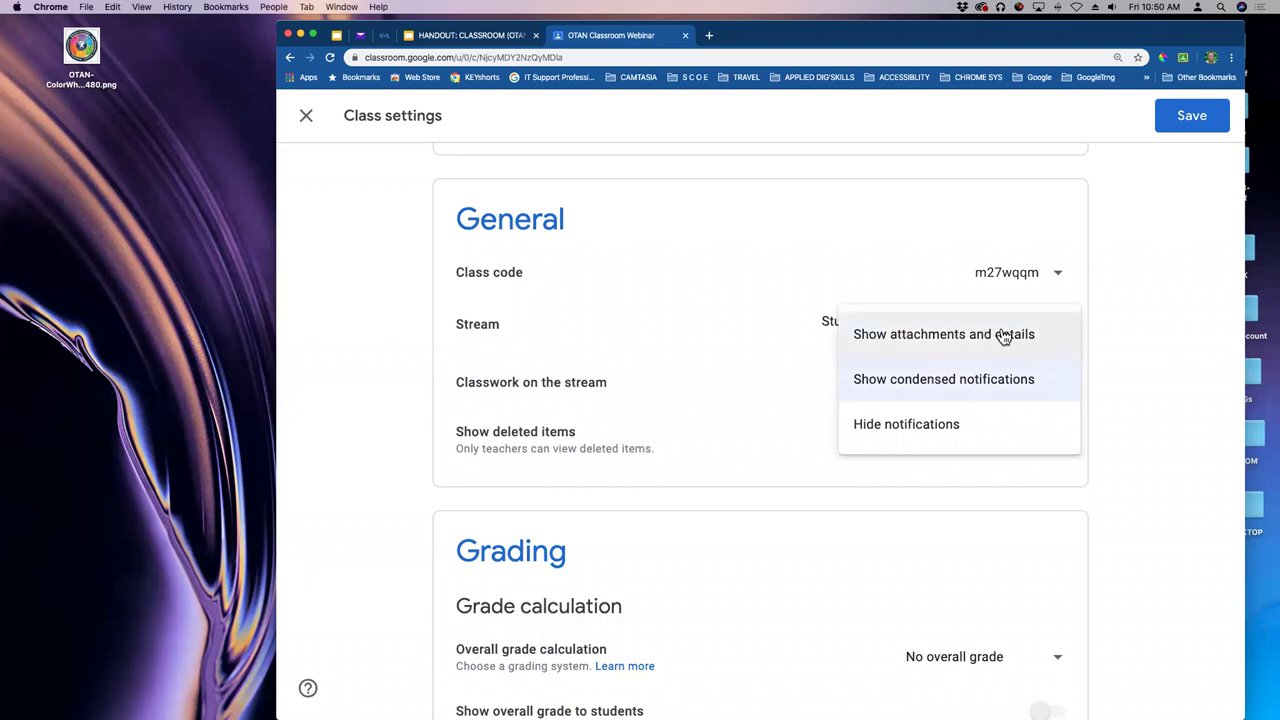
pyautogui.click(1138, 389)
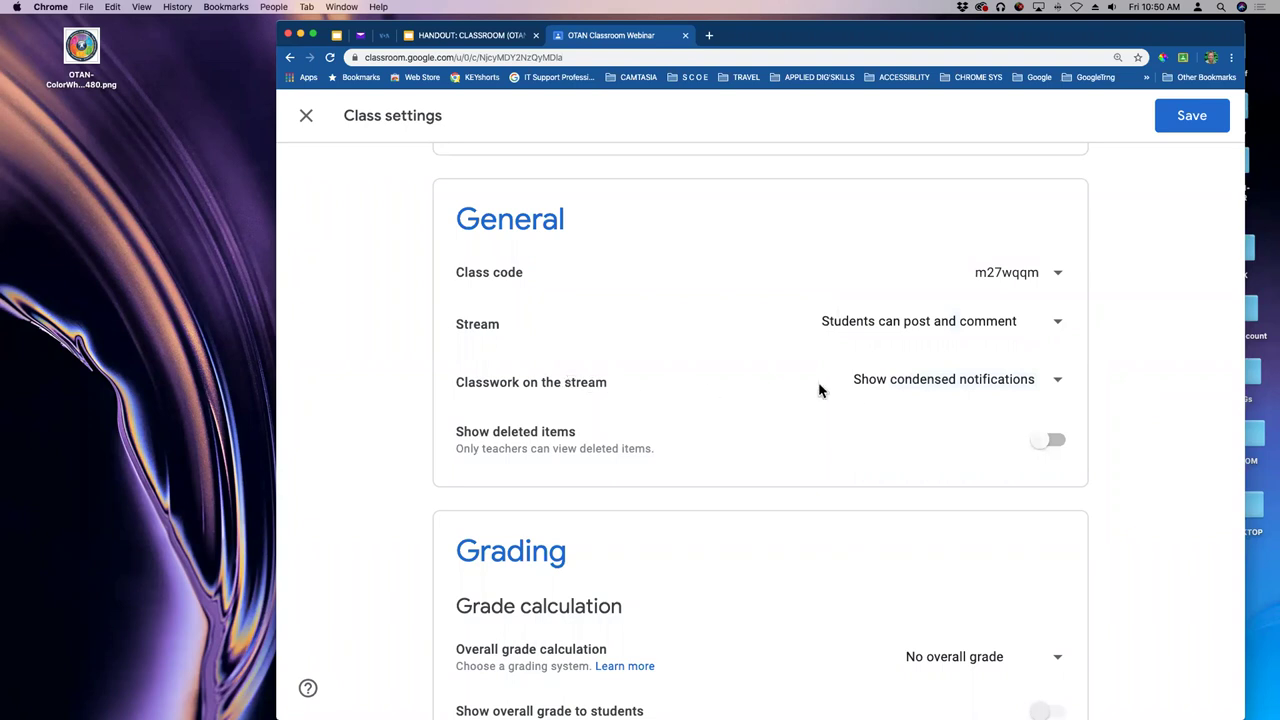
pyautogui.scroll(-1, 863, 390)
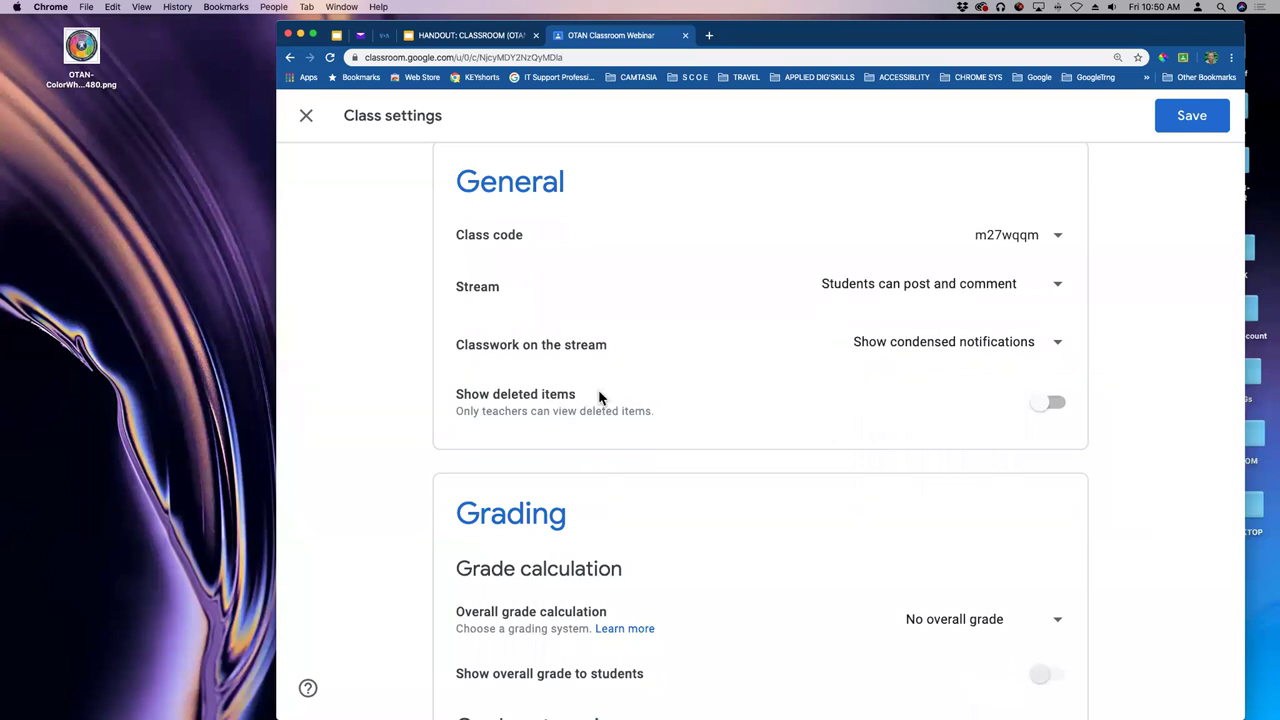
pyautogui.click(1042, 411)
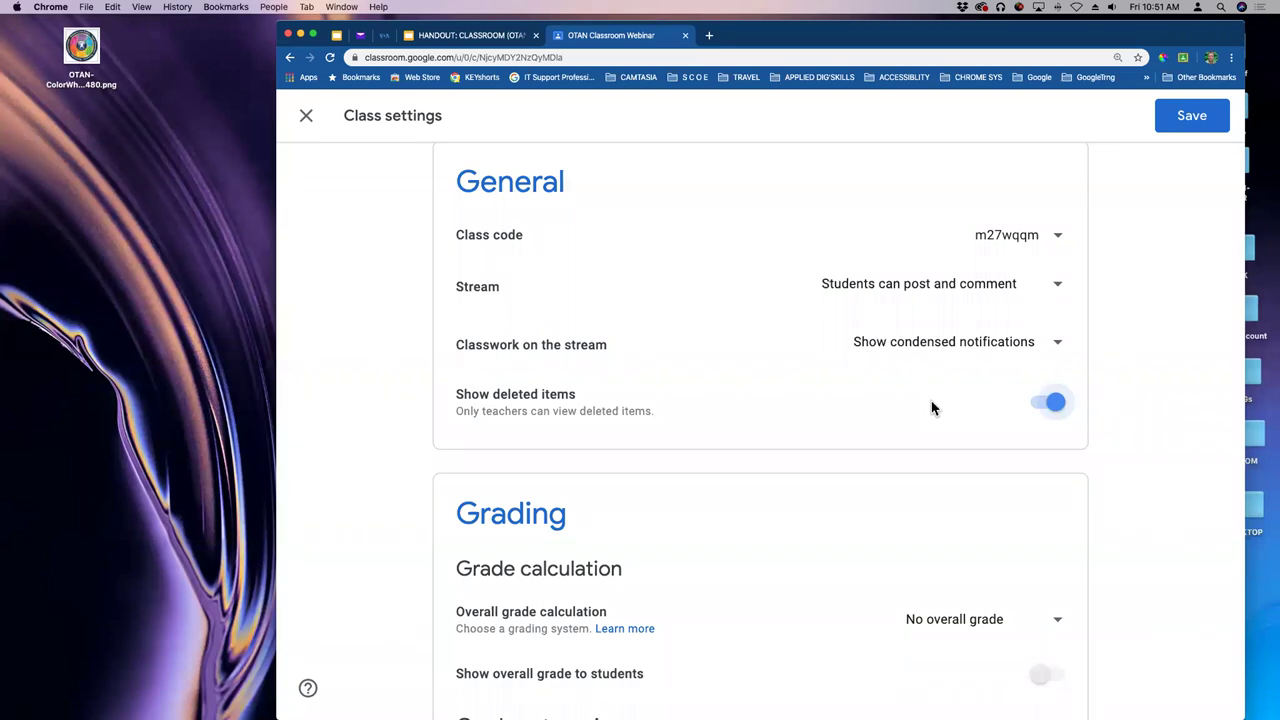
pyautogui.scroll(-1, 925, 405)
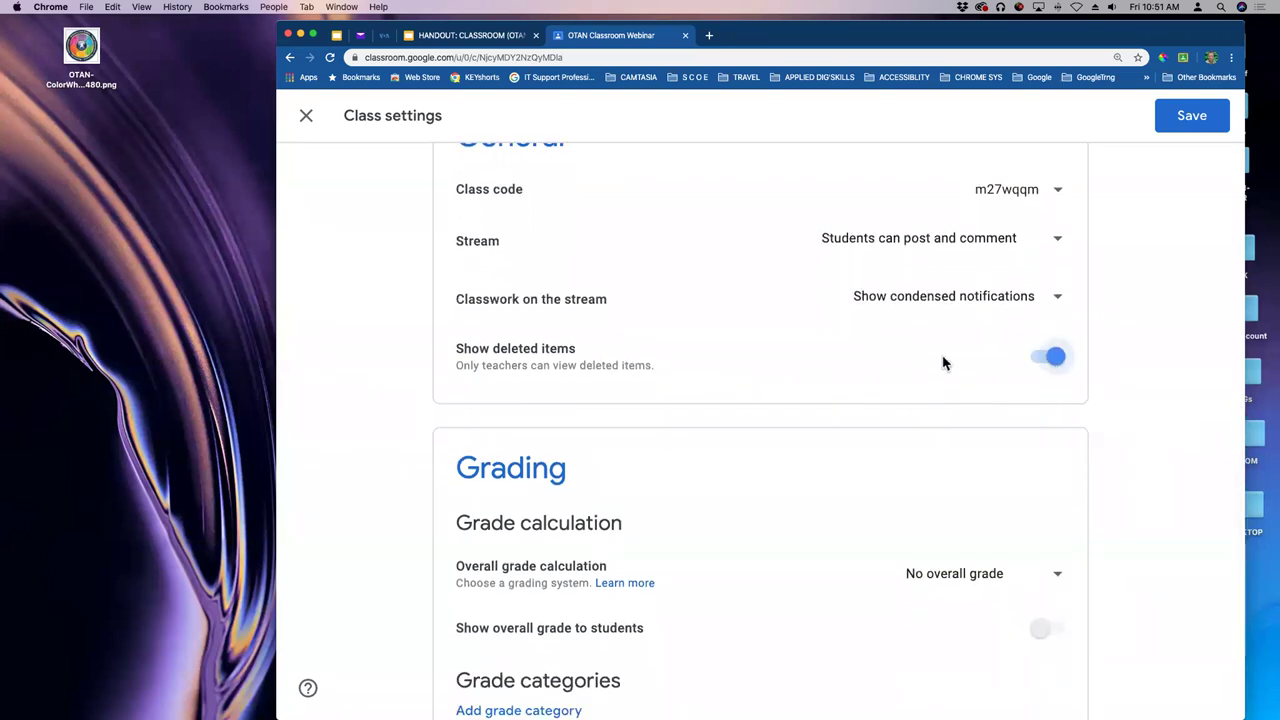
pyautogui.scroll(-1, 876, 352)
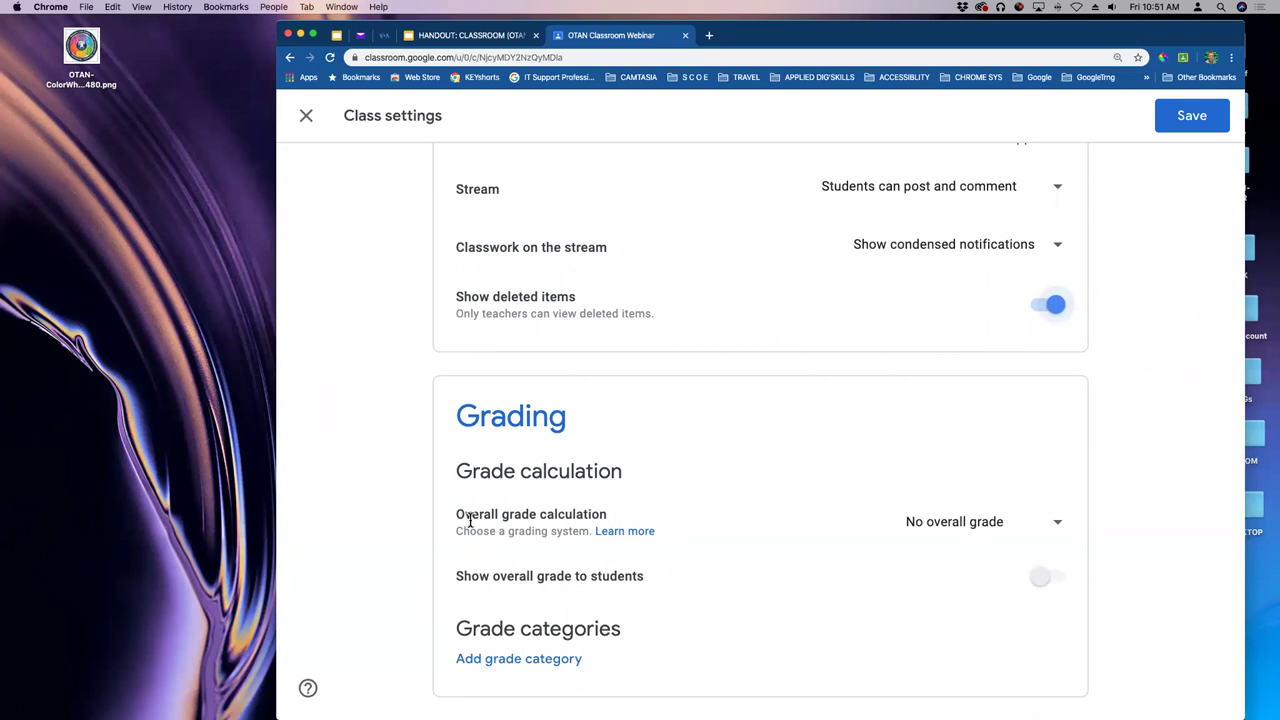
pyautogui.click(1058, 526)
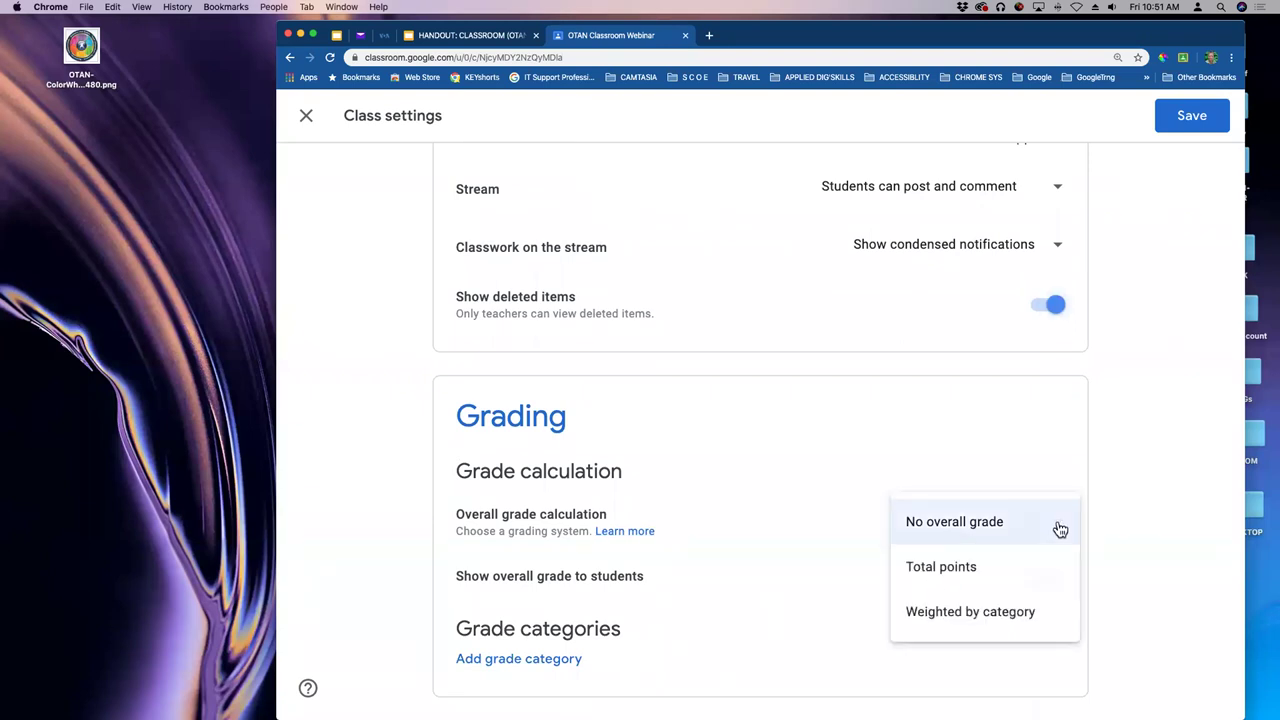
pyautogui.click(966, 568)
pyautogui.click(1058, 529)
pyautogui.click(1003, 566)
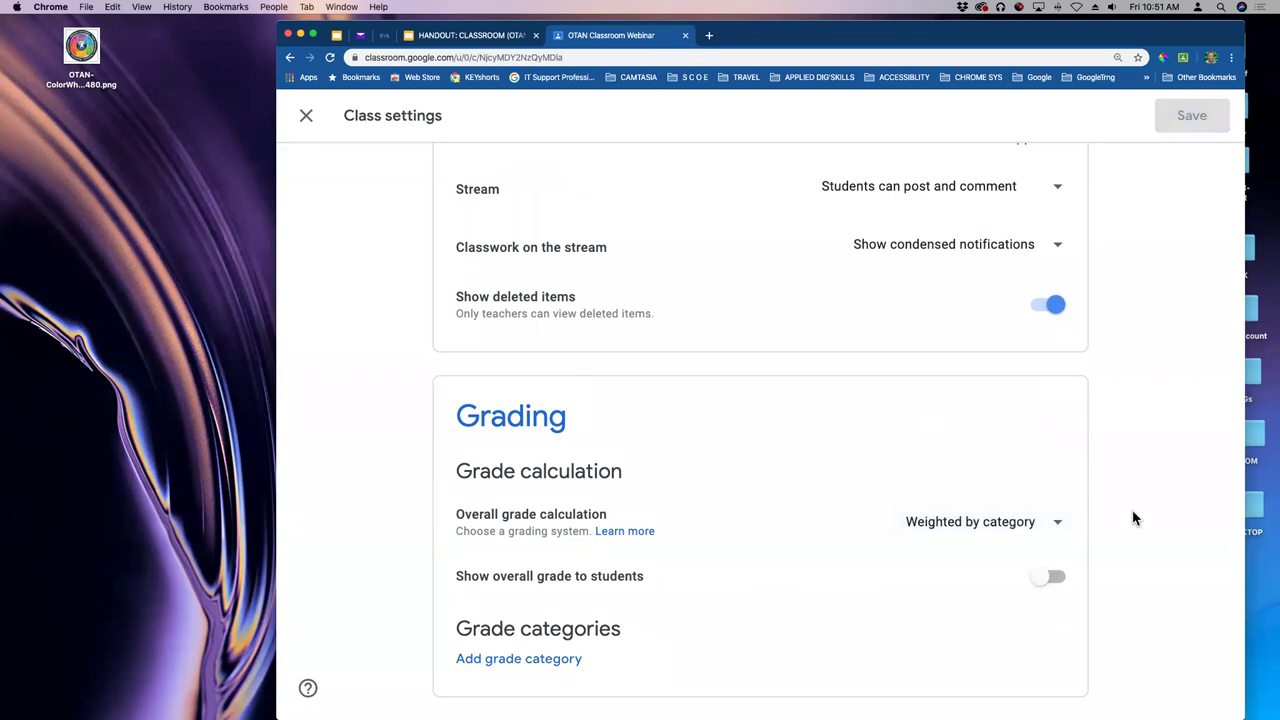
pyautogui.click(1045, 578)
pyautogui.click(1047, 584)
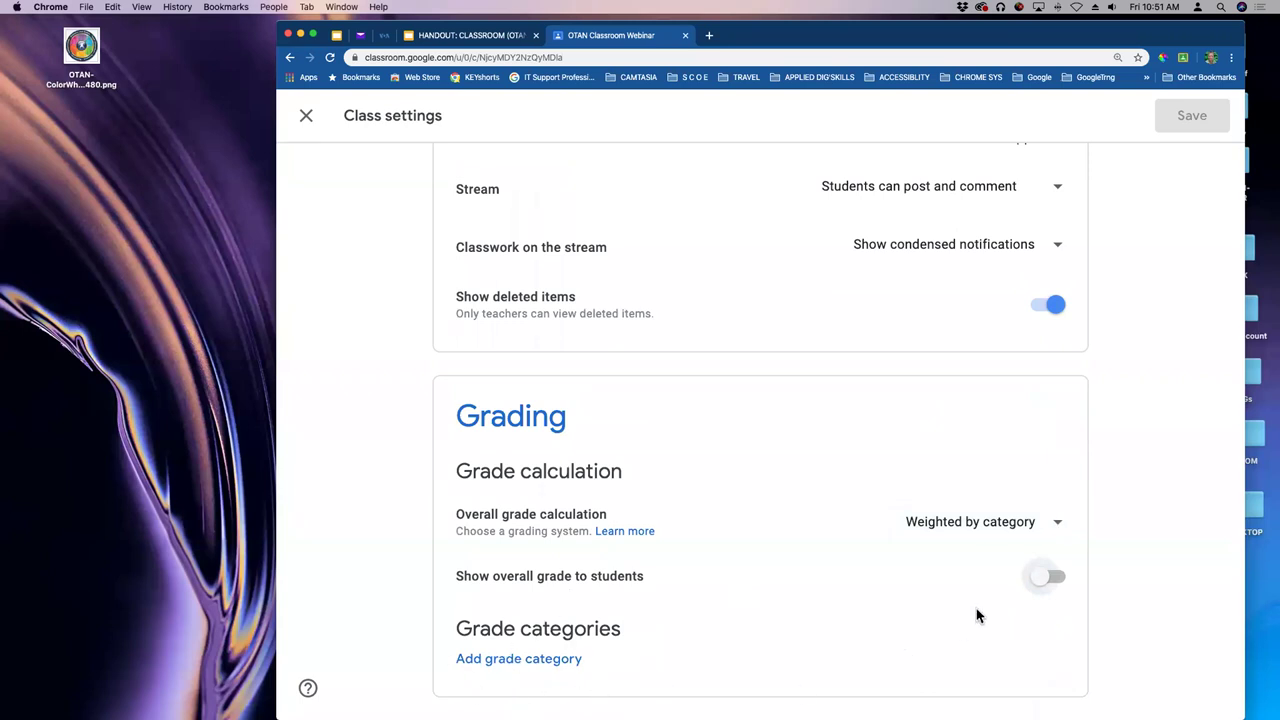
pyautogui.click(1058, 524)
pyautogui.click(1000, 434)
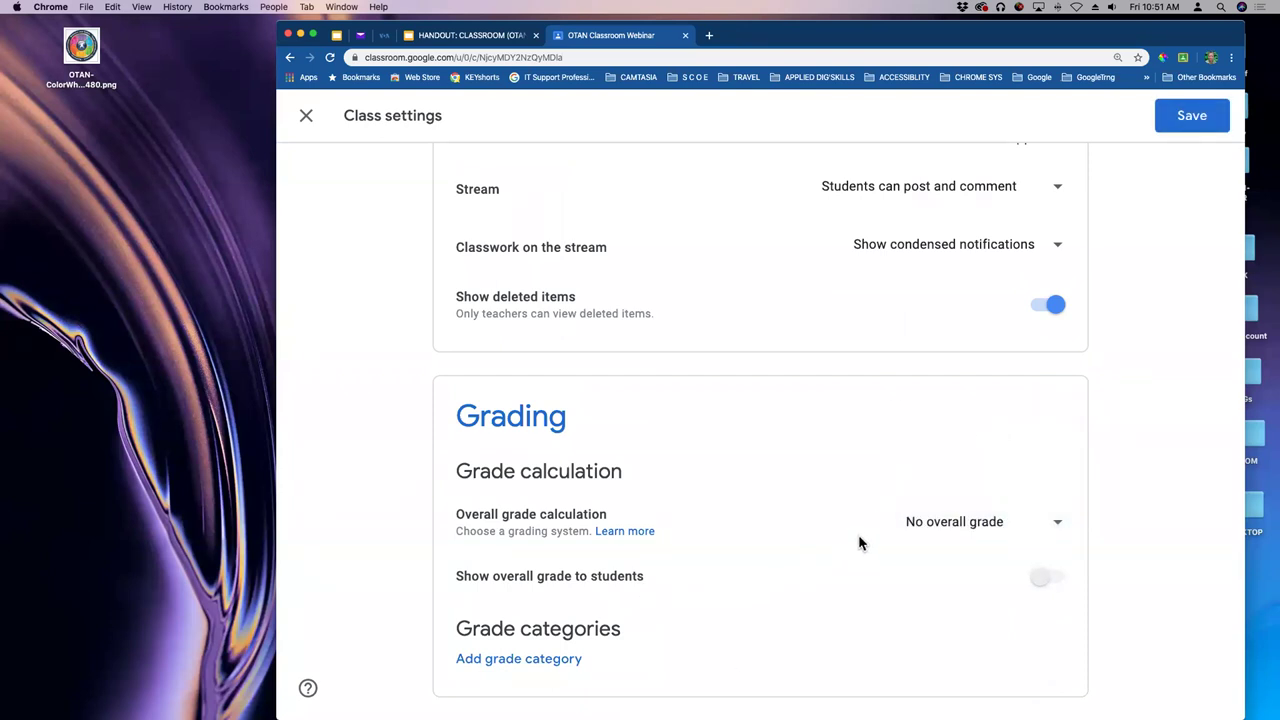
pyautogui.scroll(1, 859, 543)
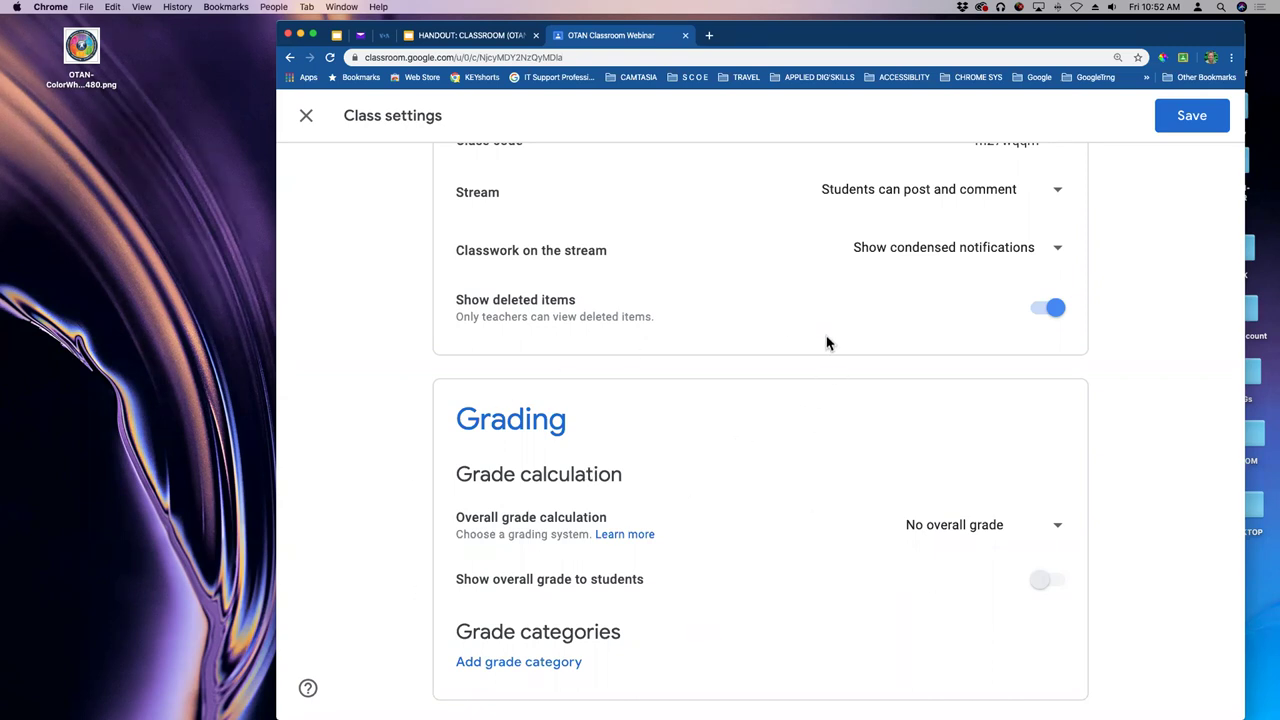
# - Save the class settings and show the navigation drawer listing Teaching and Enrolled classes
pyautogui.click(1192, 116)
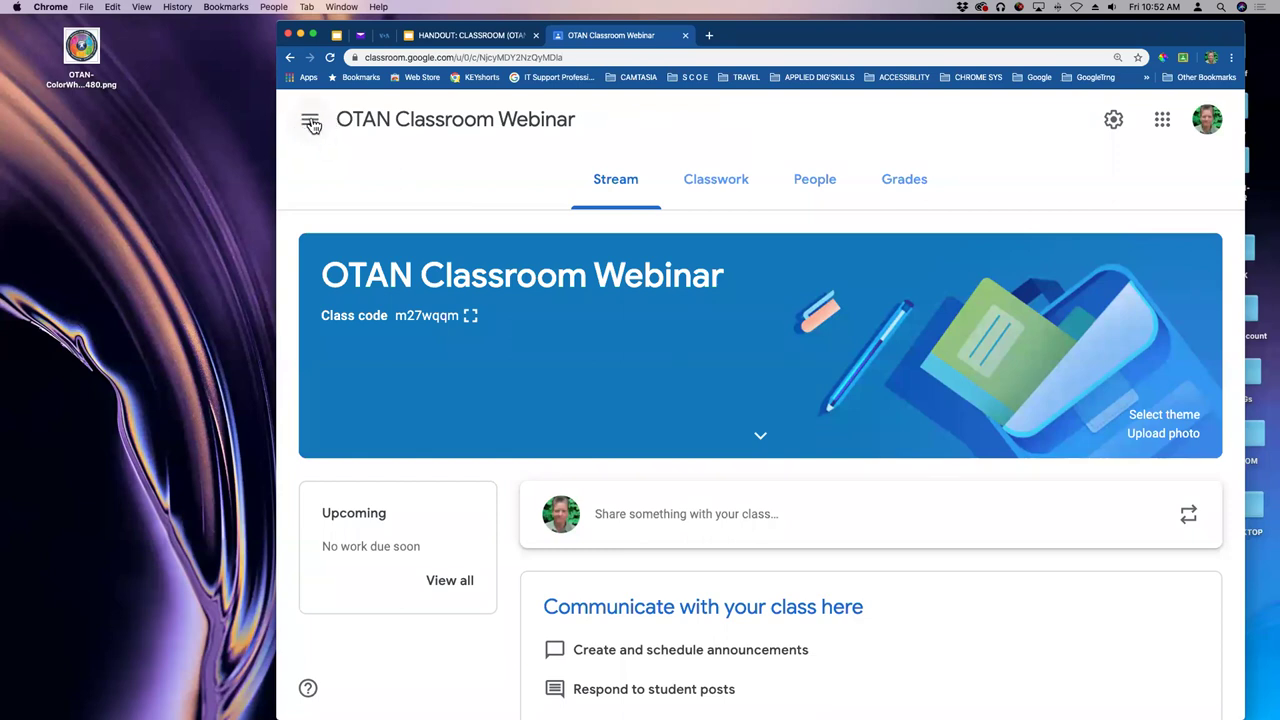
pyautogui.click(310, 121)
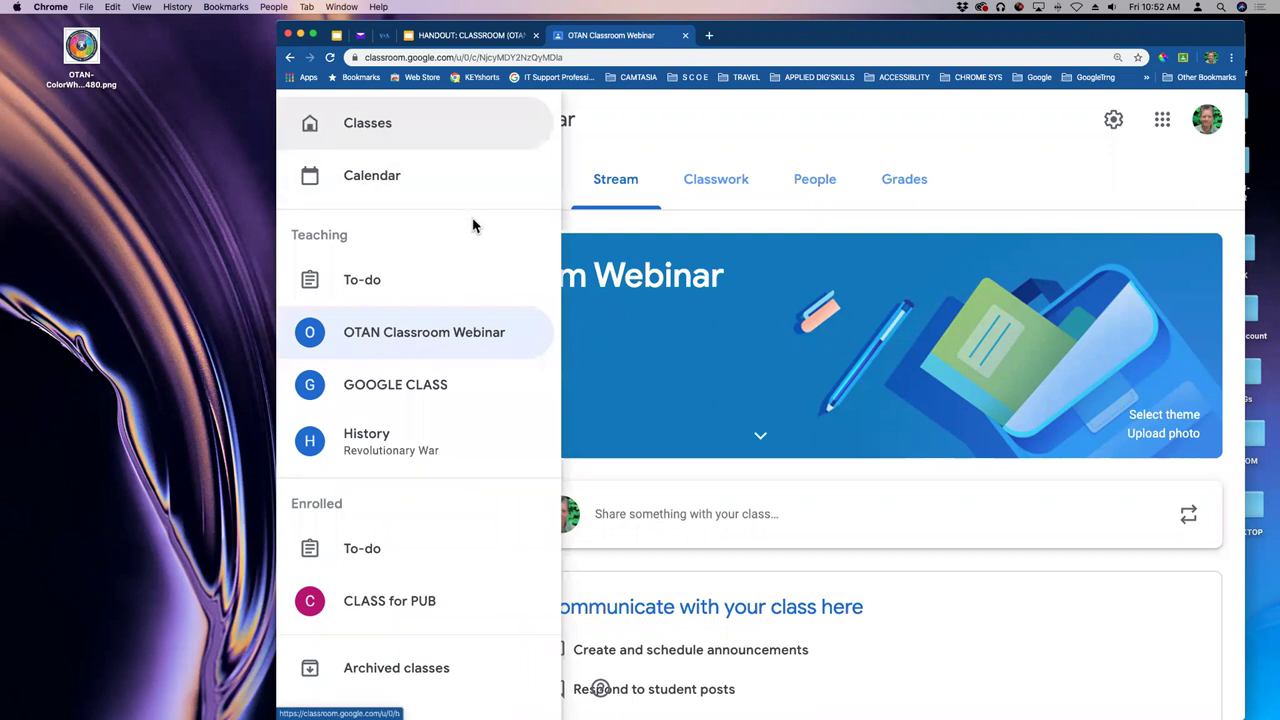
pyautogui.scroll(-1, 474, 218)
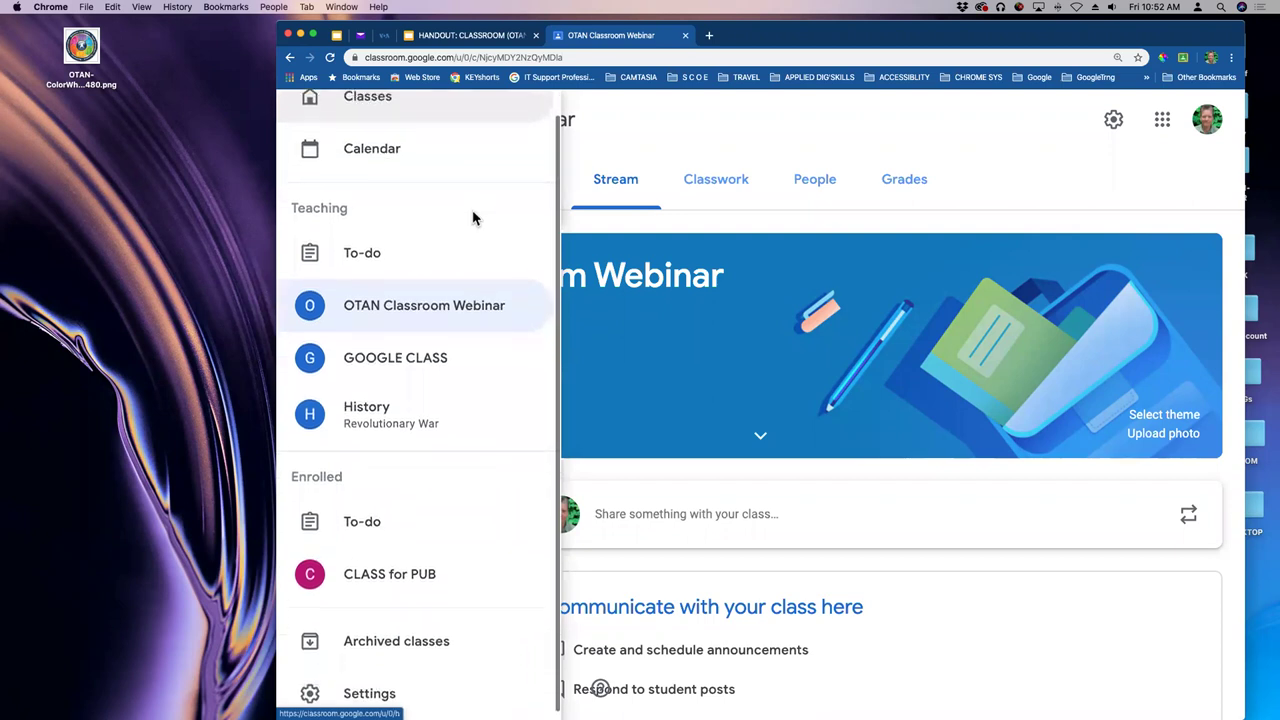
pyautogui.scroll(1, 474, 218)
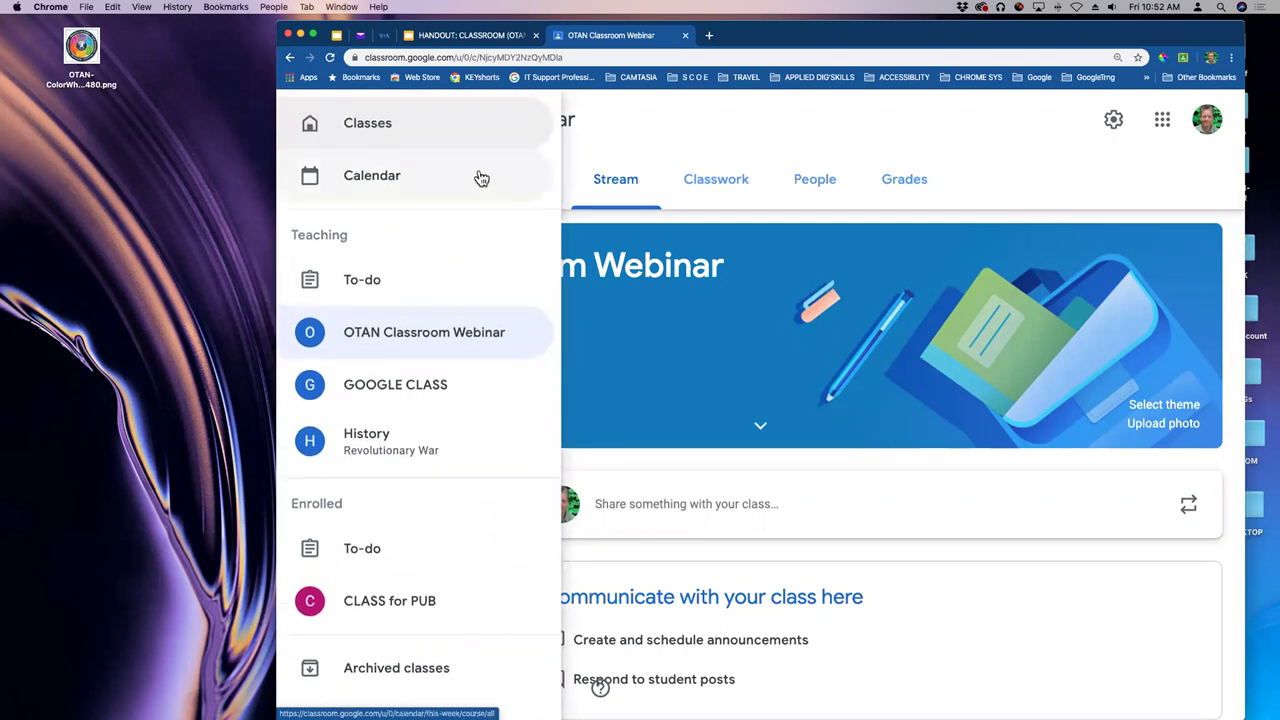
# - Go to the Classes home page with its four class cards, then reopen the navigation drawer
pyautogui.click(363, 130)
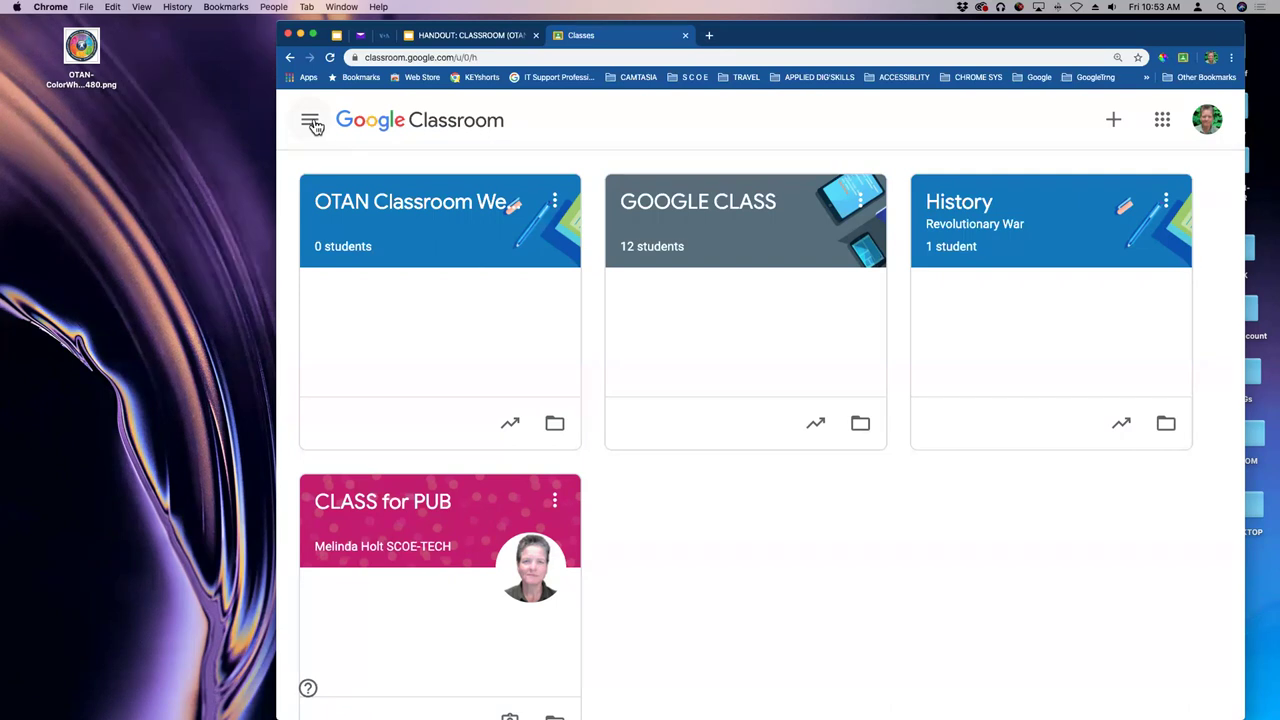
pyautogui.click(311, 122)
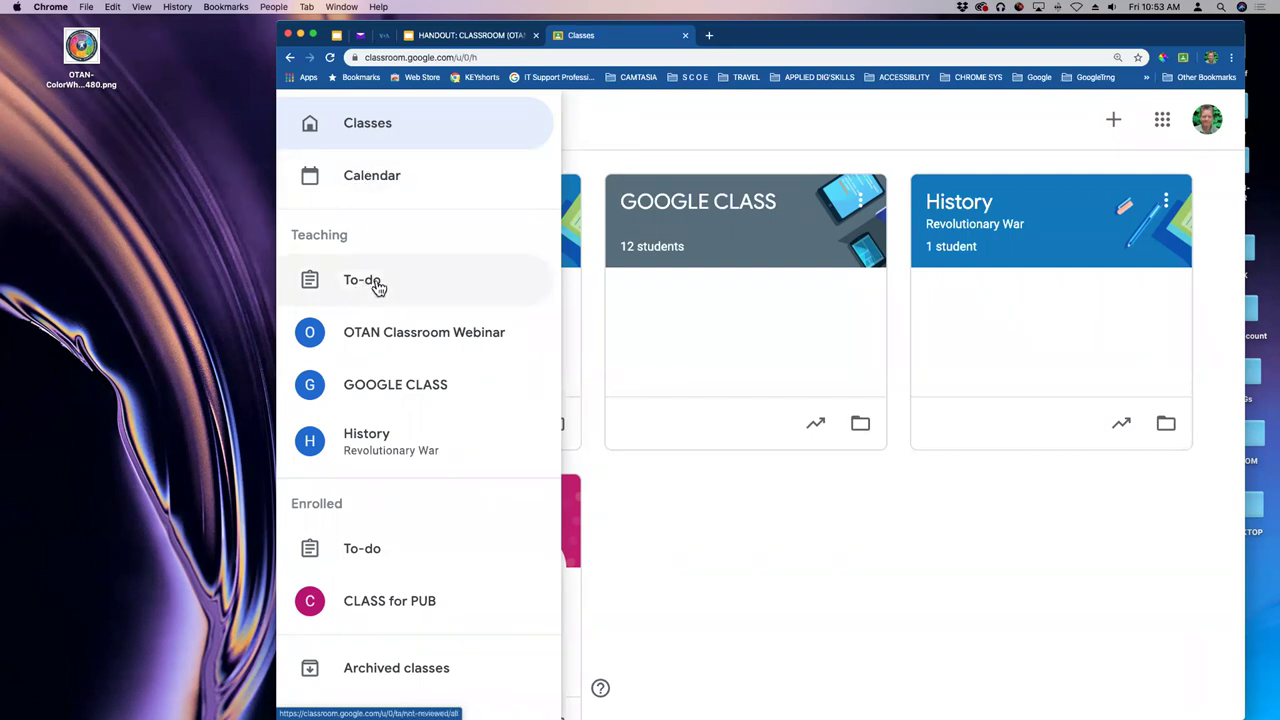
pyautogui.scroll(-1, 457, 389)
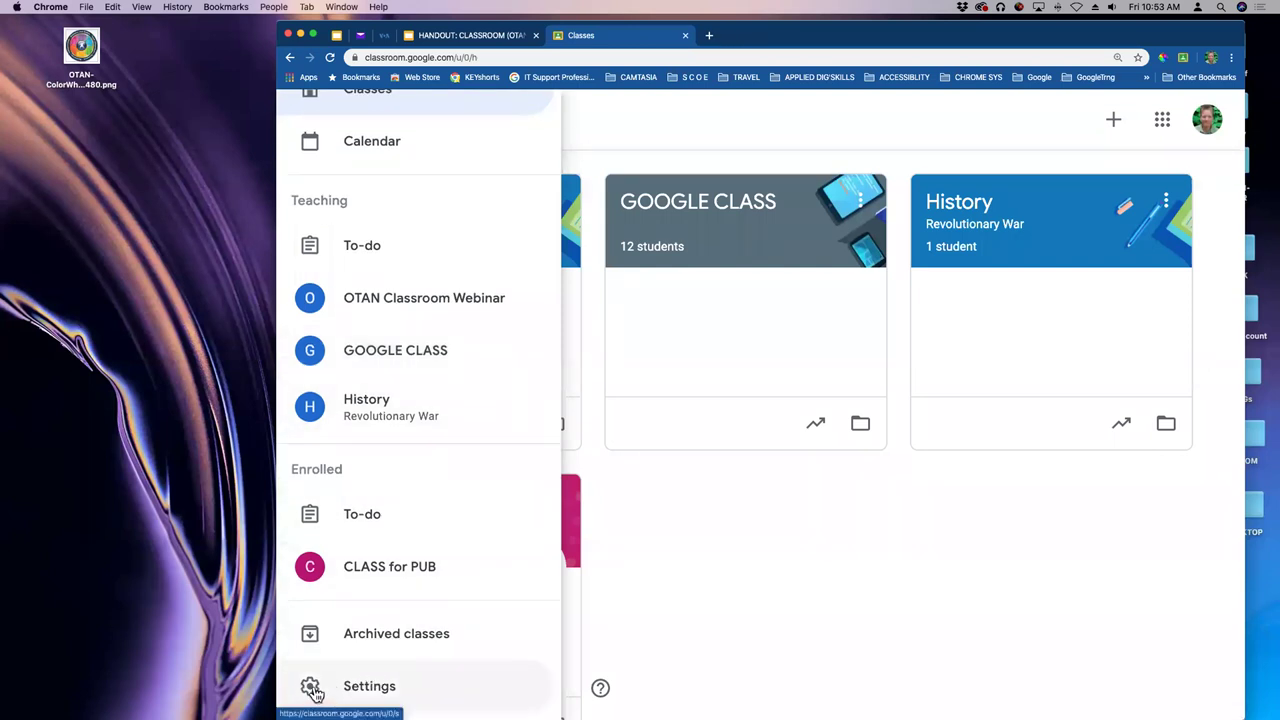
# - Open Classroom Settings and switch off Receive email notifications
pyautogui.click(312, 688)
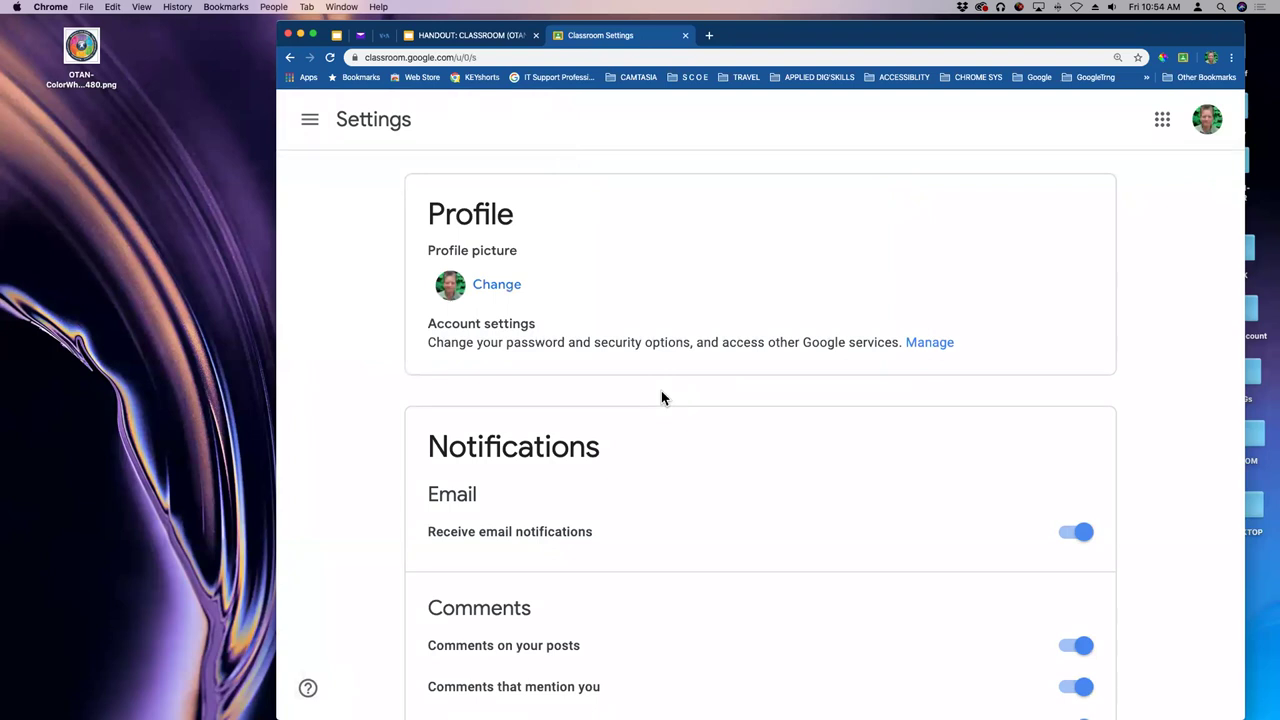
pyautogui.scroll(-1, 818, 388)
pyautogui.scroll(-3, 818, 388)
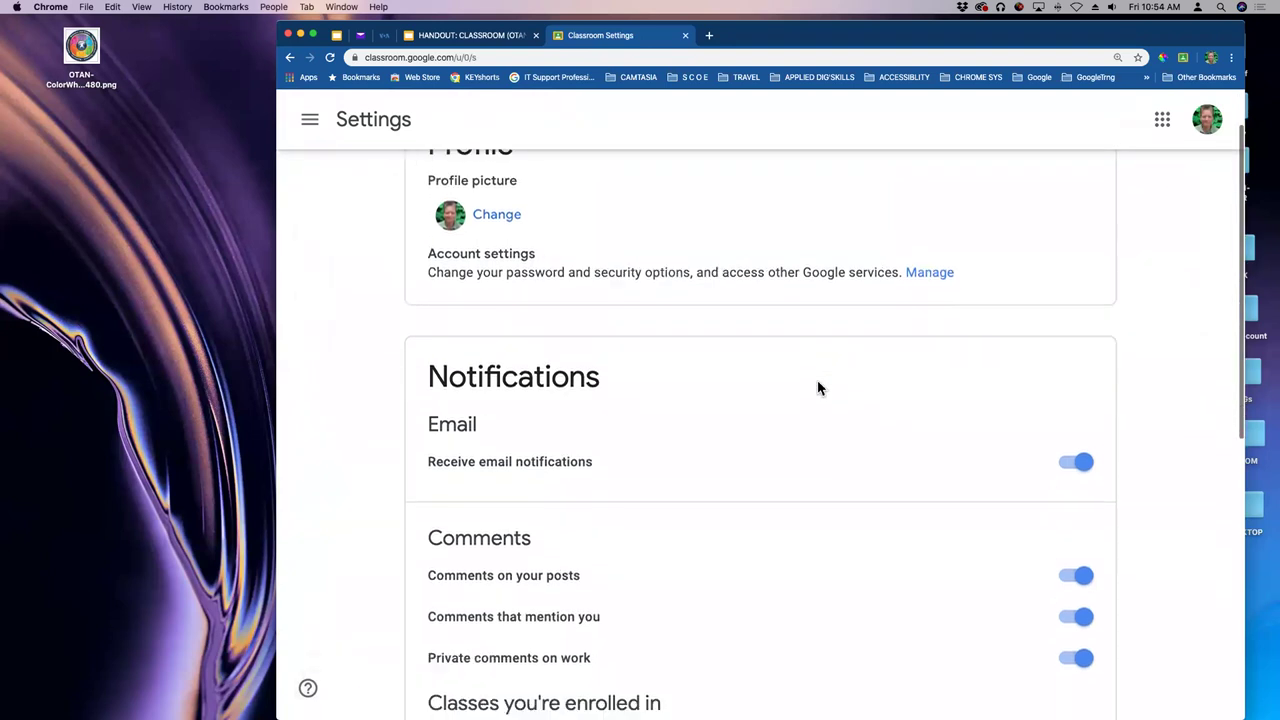
pyautogui.scroll(-2, 818, 388)
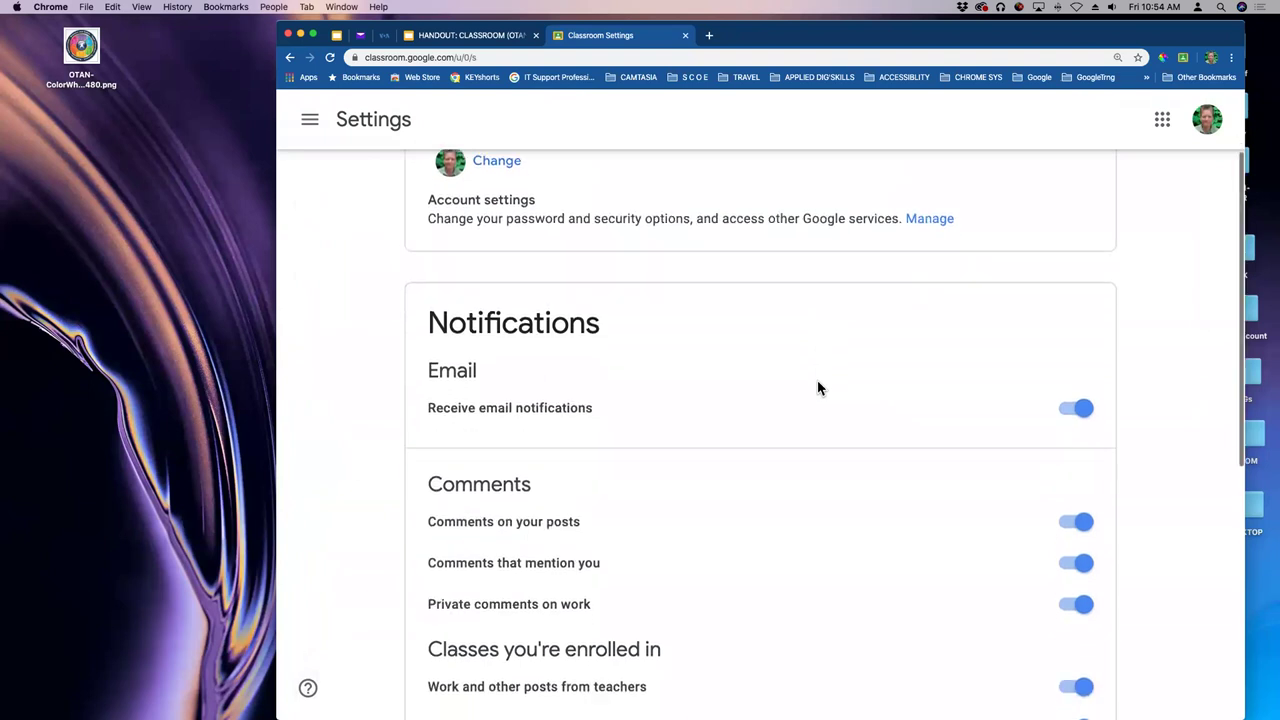
pyautogui.scroll(-2, 818, 388)
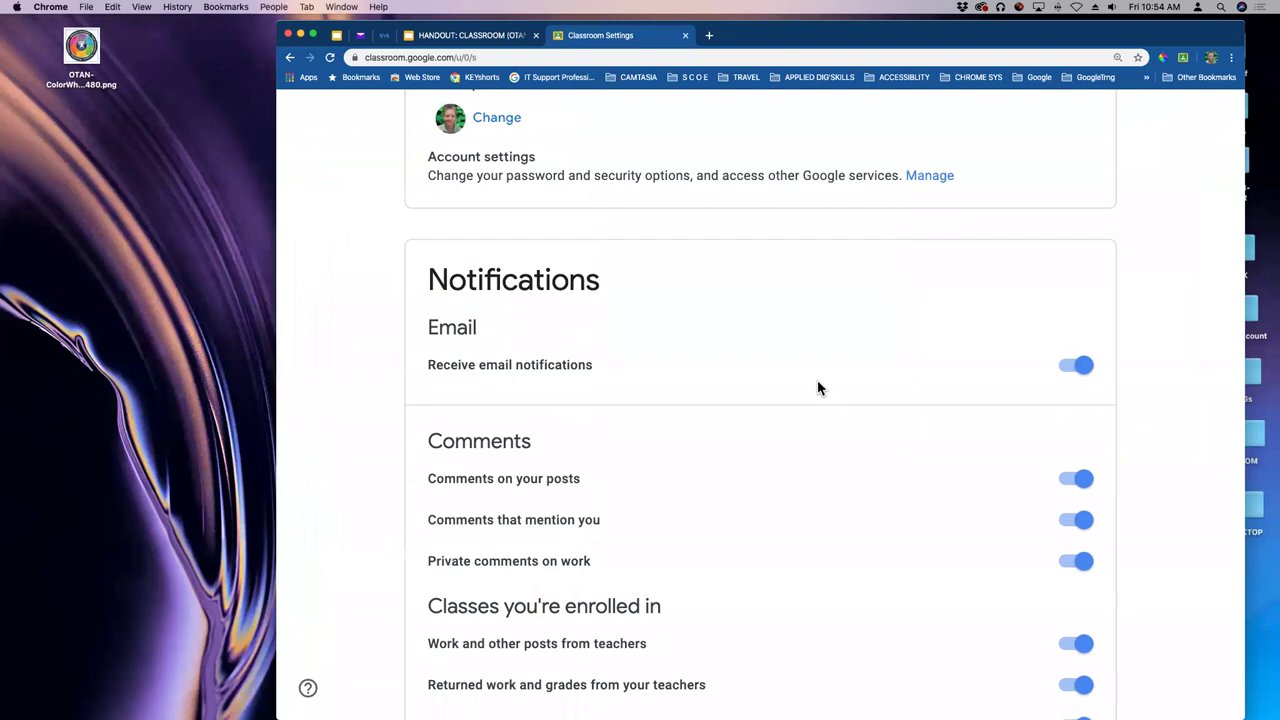
pyautogui.scroll(-1, 837, 372)
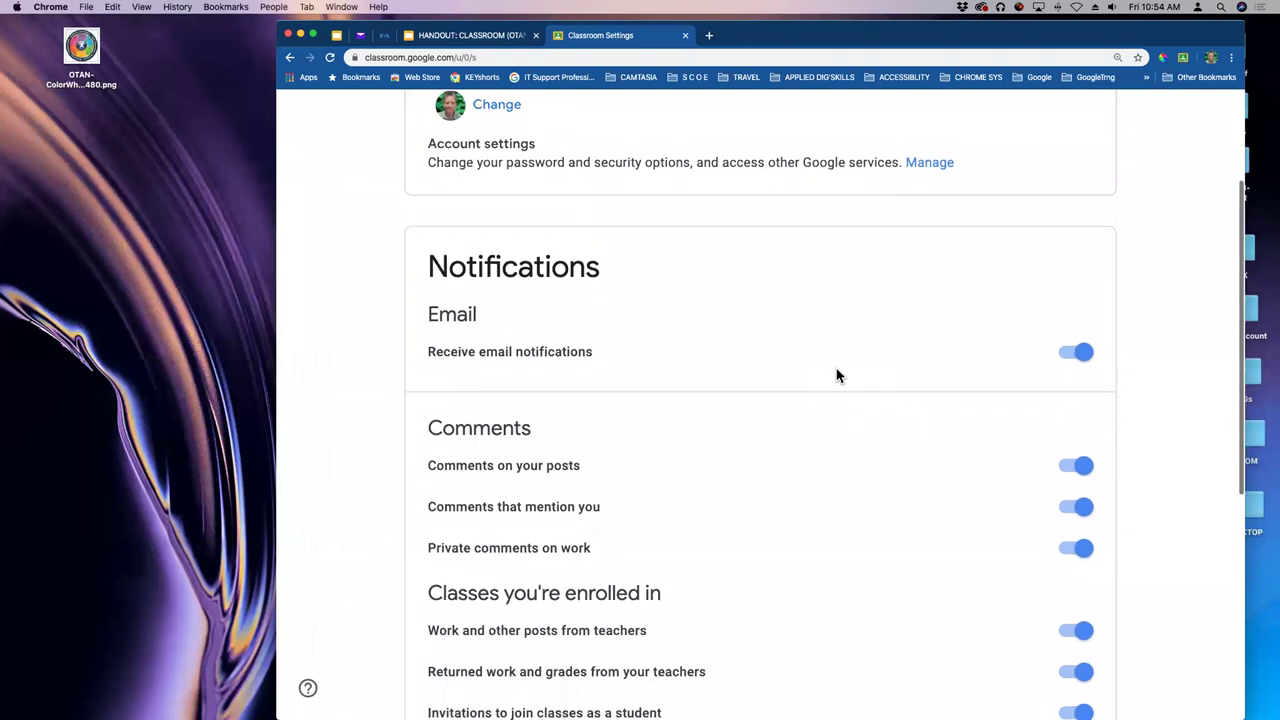
pyautogui.scroll(-3, 836, 368)
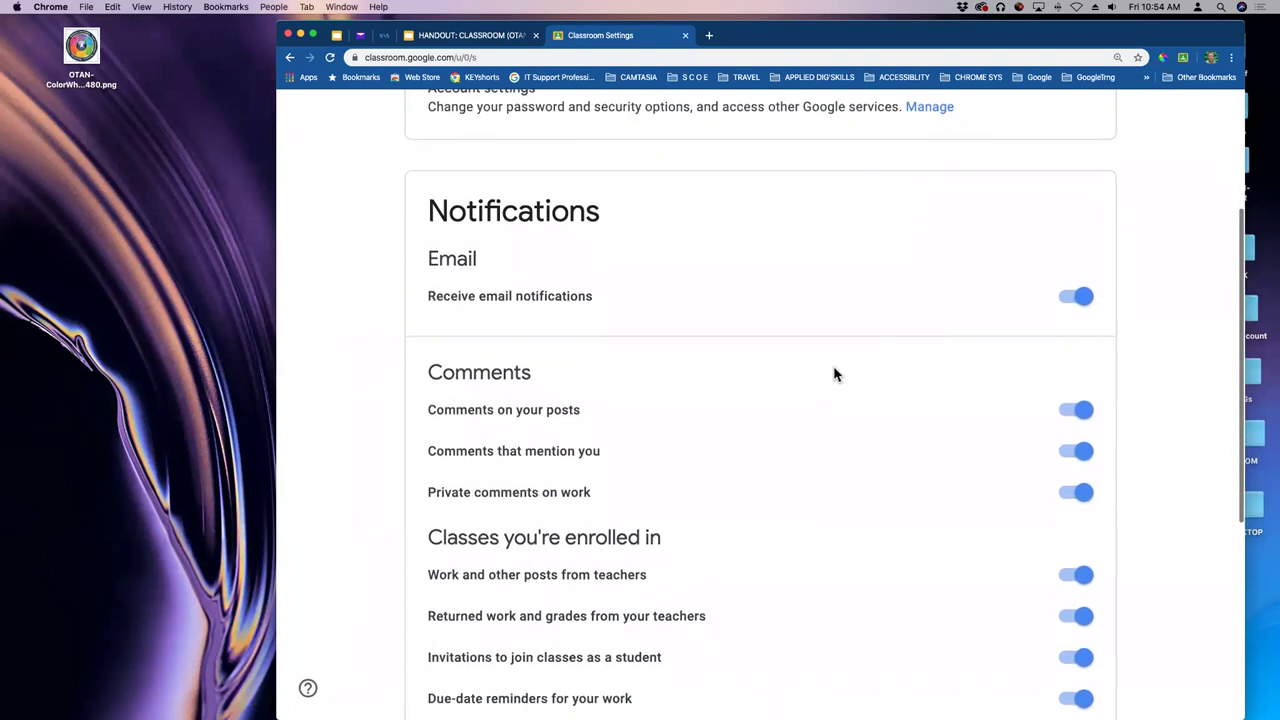
pyautogui.scroll(-3, 818, 363)
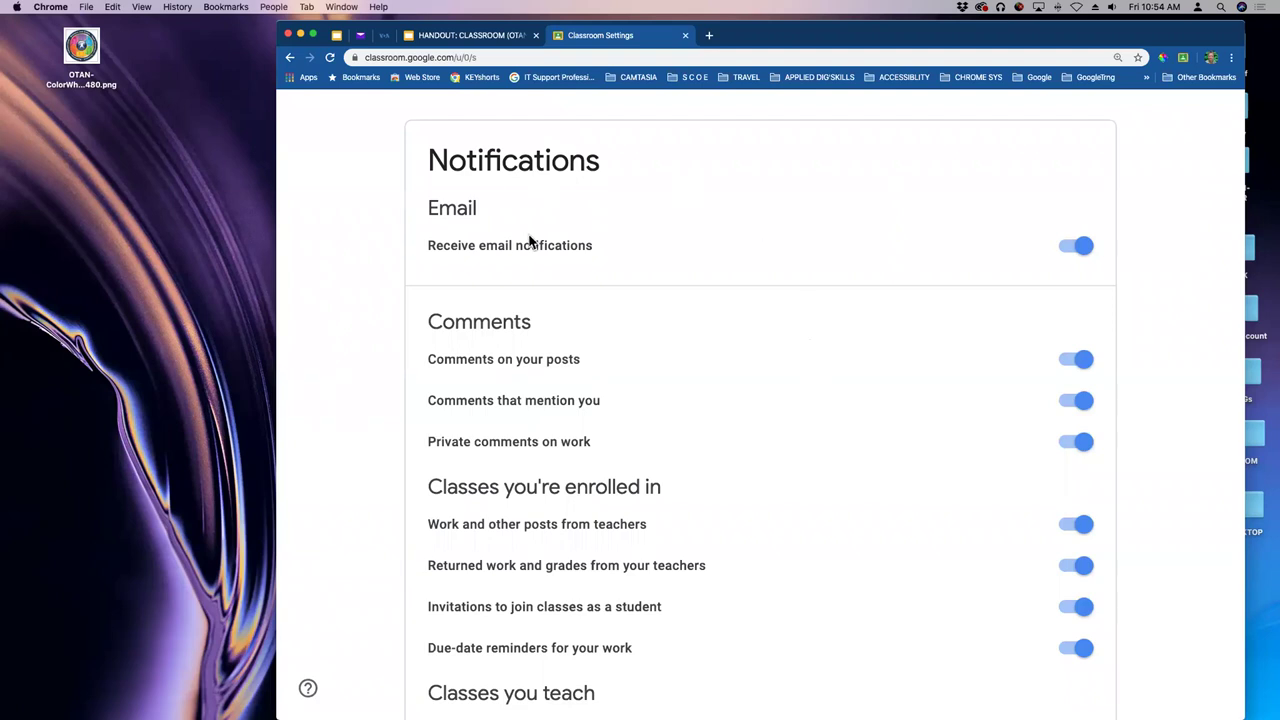
pyautogui.click(1087, 250)
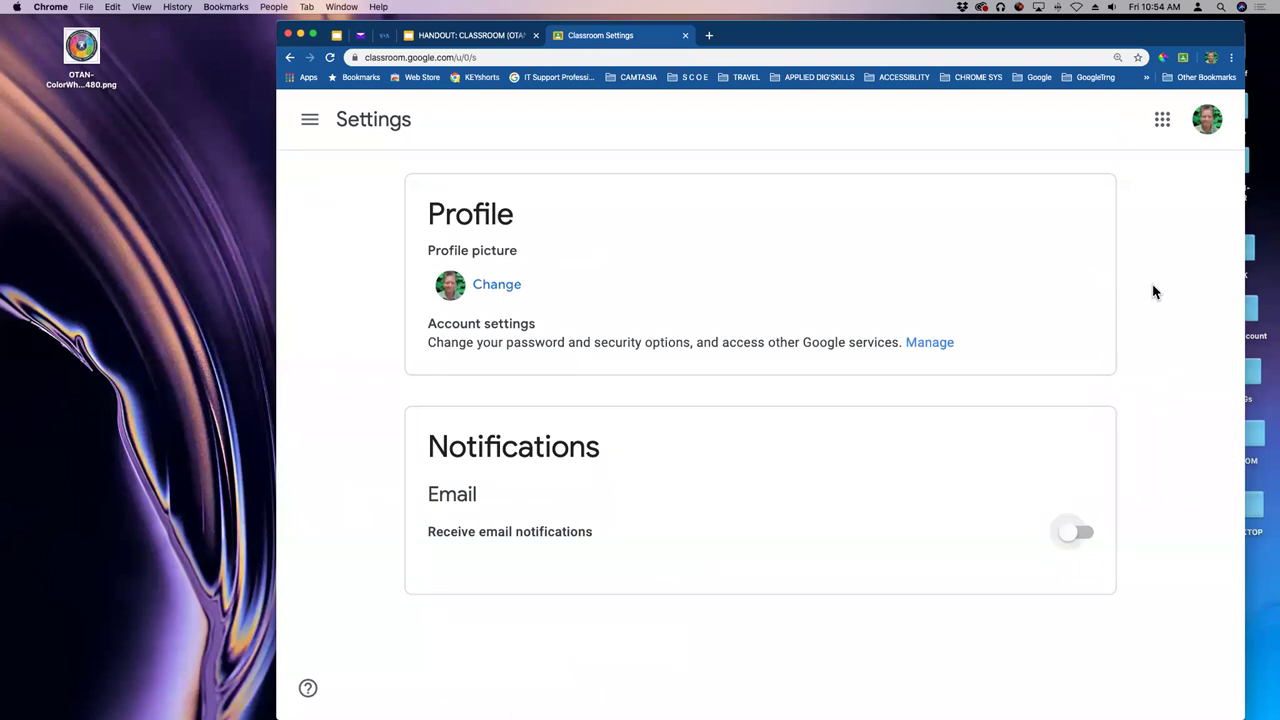
# - Switch Receive email notifications back on and toggle the comments-on-your-posts notification
pyautogui.click(1069, 538)
pyautogui.scroll(-2, 1031, 377)
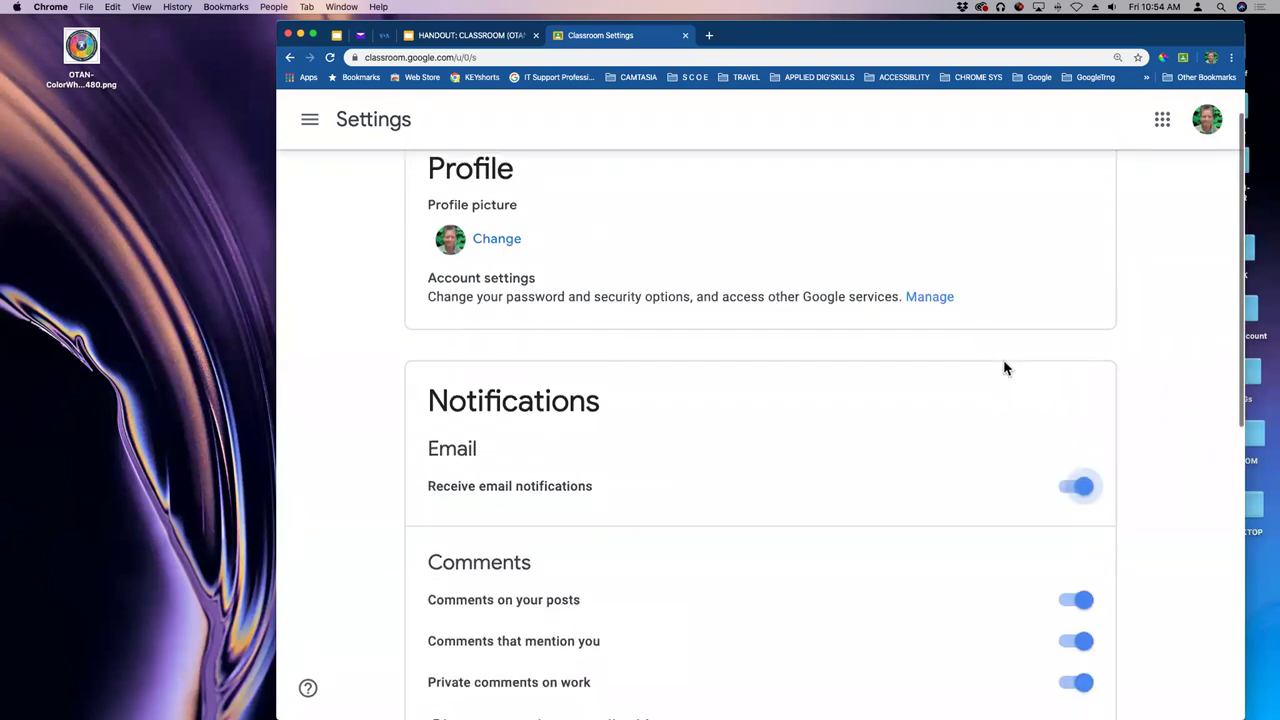
pyautogui.scroll(-5, 993, 350)
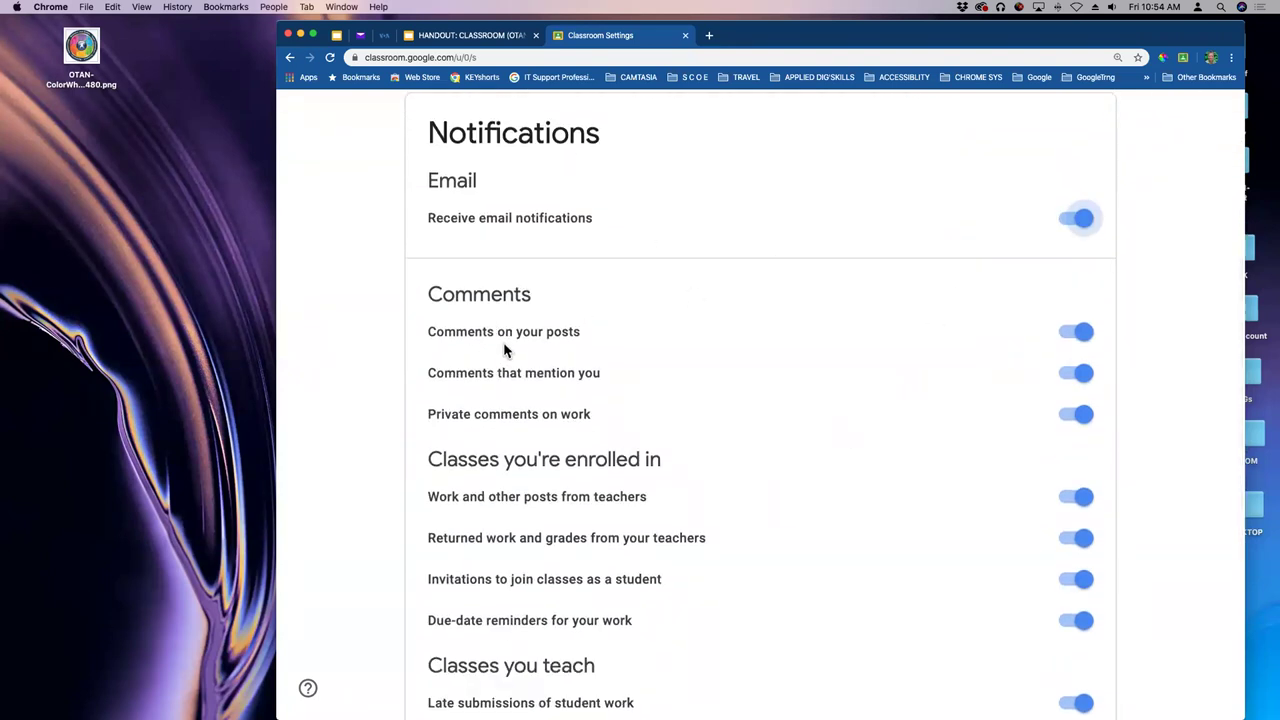
pyautogui.click(1089, 339)
# - Expand Class notifications and turn off notifications for CLASS for PUB
pyautogui.scroll(-1, 730, 447)
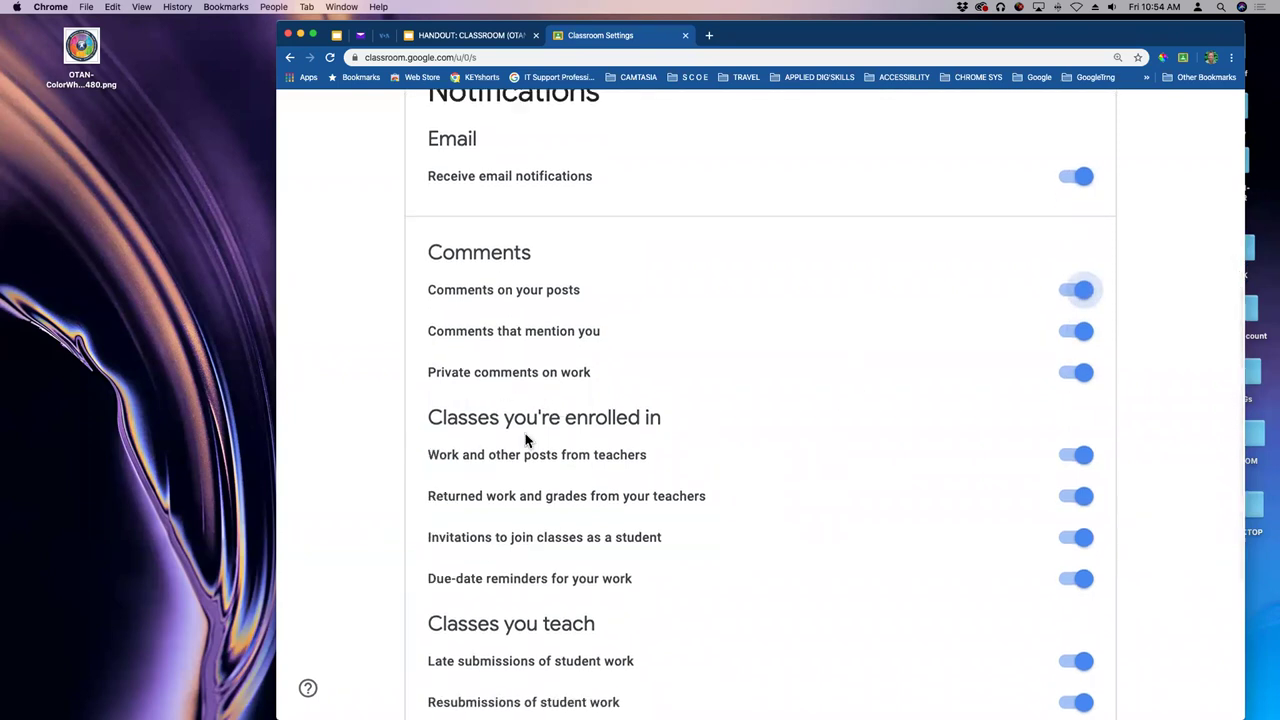
pyautogui.scroll(-5, 626, 409)
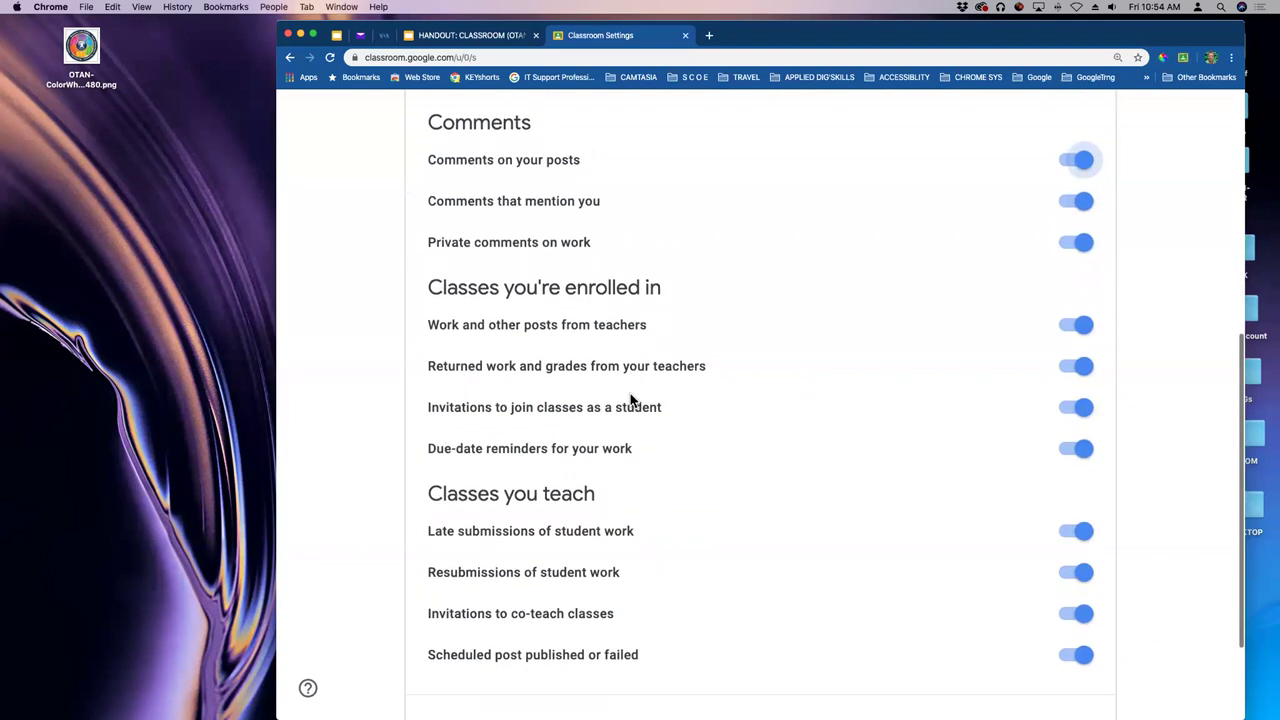
pyautogui.scroll(-2, 705, 393)
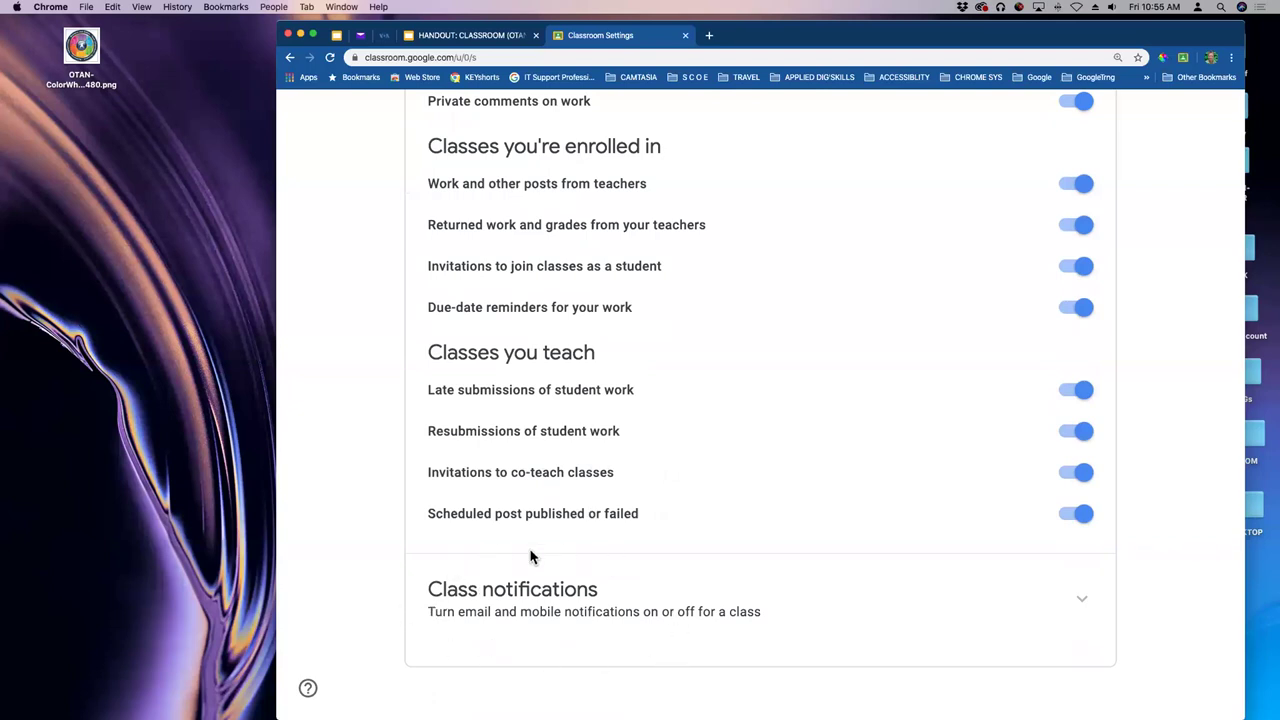
pyautogui.click(1082, 600)
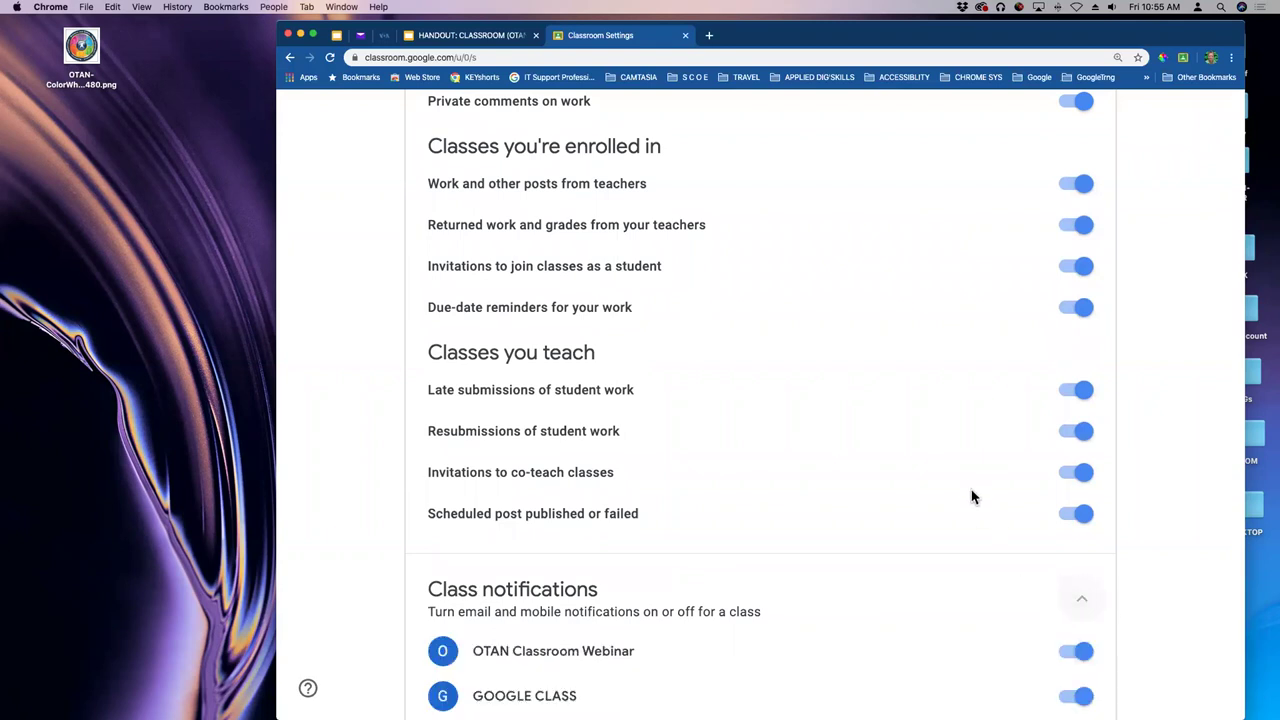
pyautogui.scroll(-1, 966, 489)
pyautogui.scroll(-3, 966, 489)
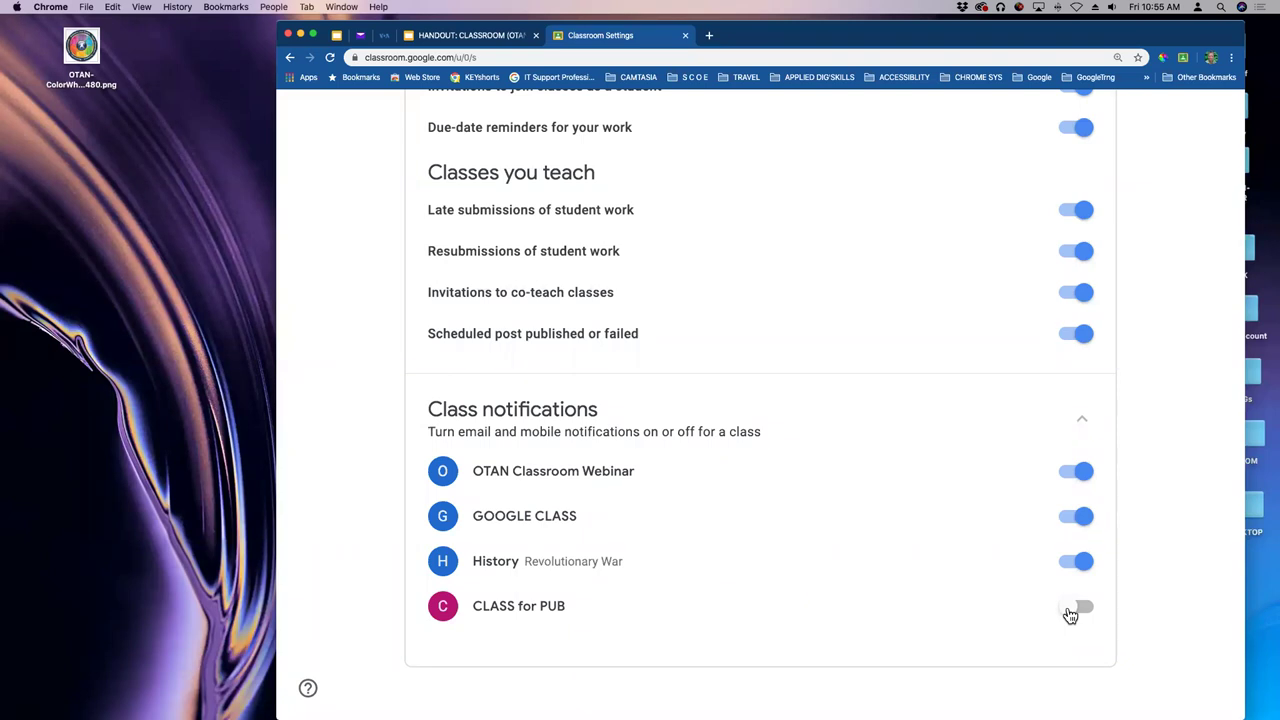
pyautogui.press('space')
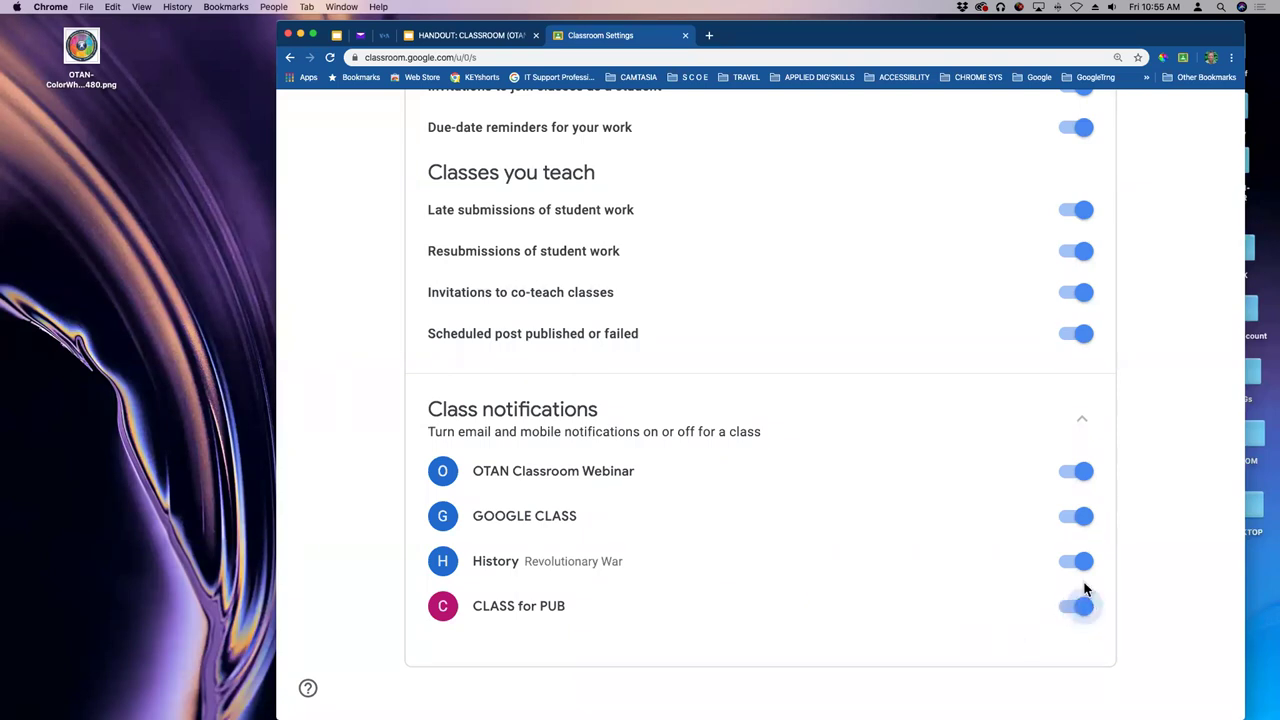
pyautogui.click(1083, 609)
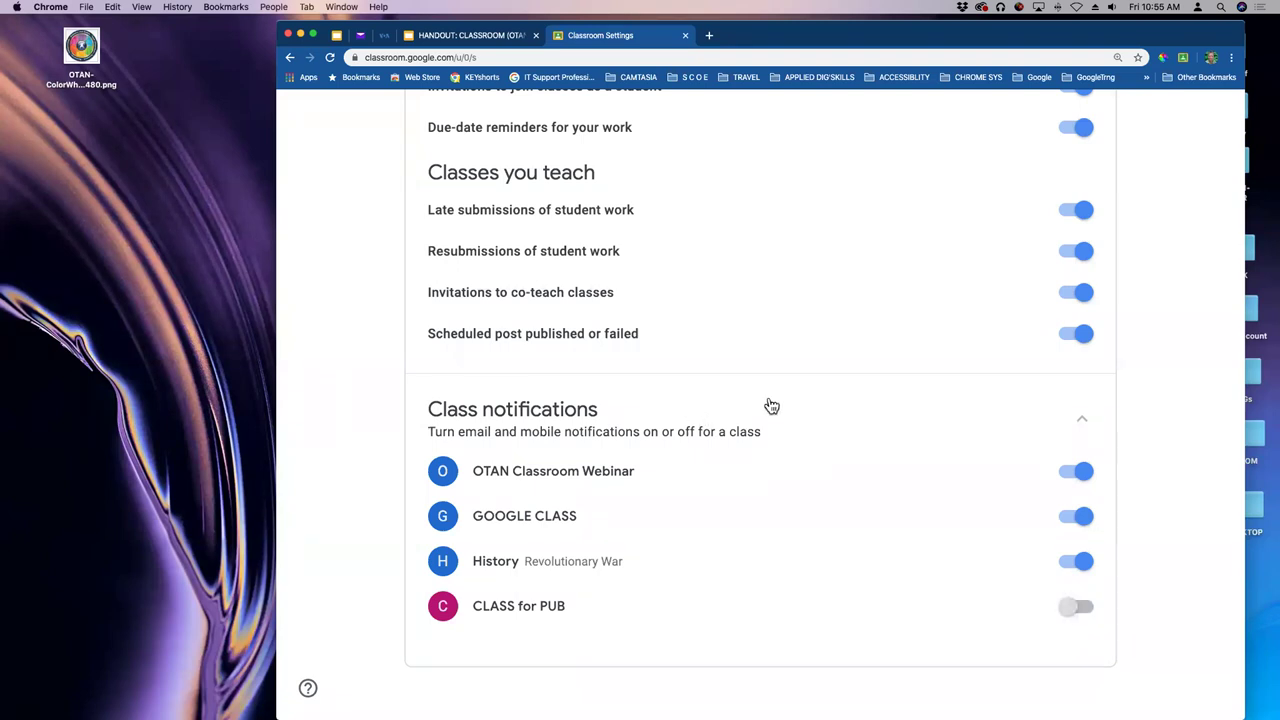
pyautogui.scroll(10, 771, 405)
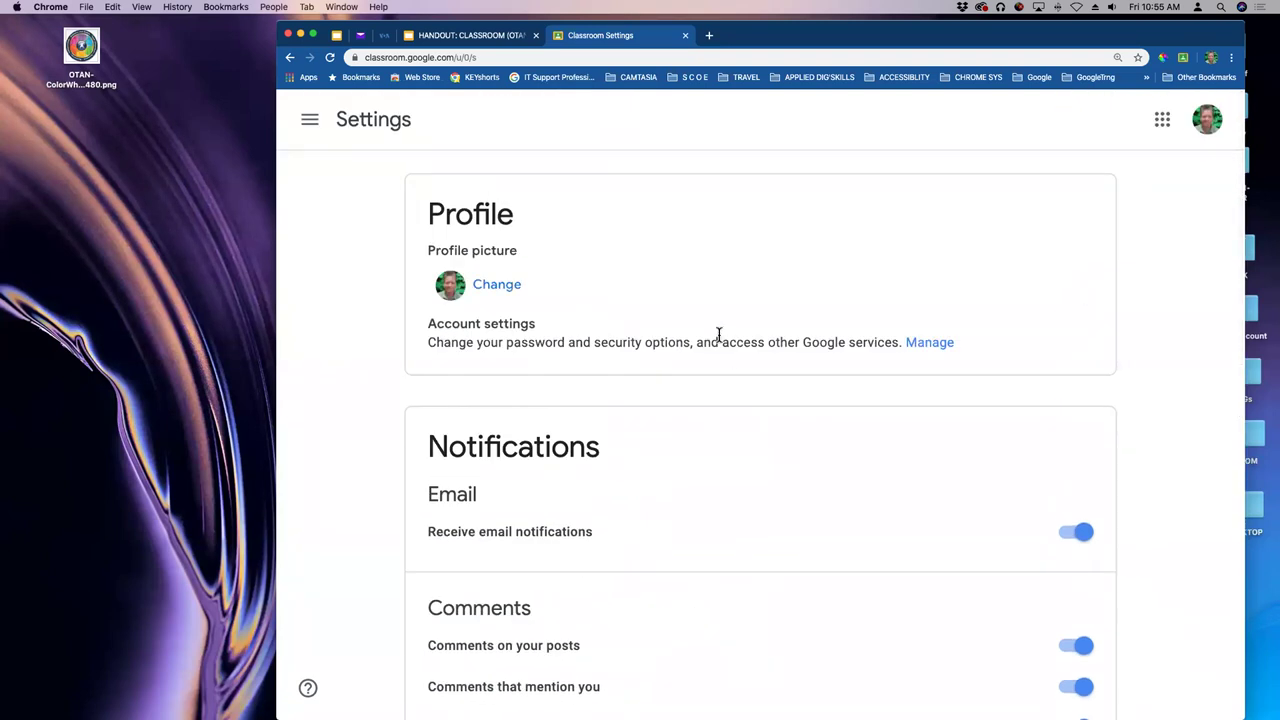
# - Go to the Archived classes page from the navigation drawer
pyautogui.click(310, 122)
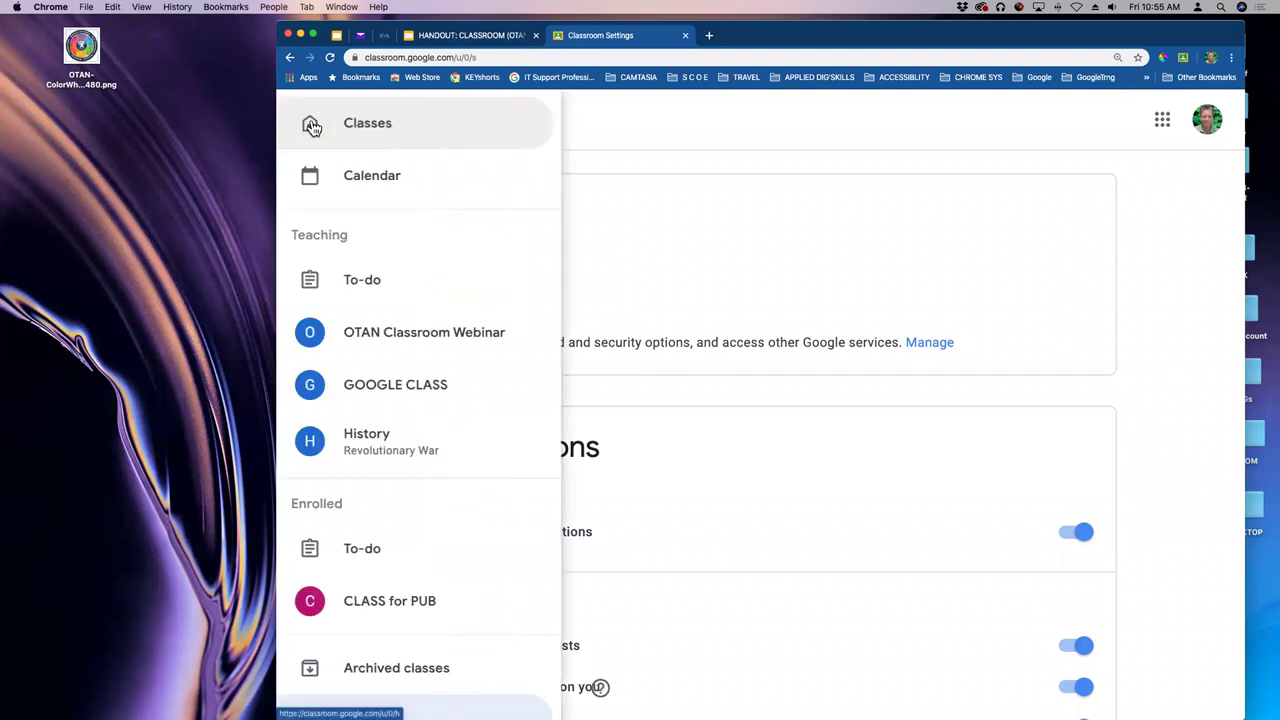
pyautogui.scroll(-3, 425, 500)
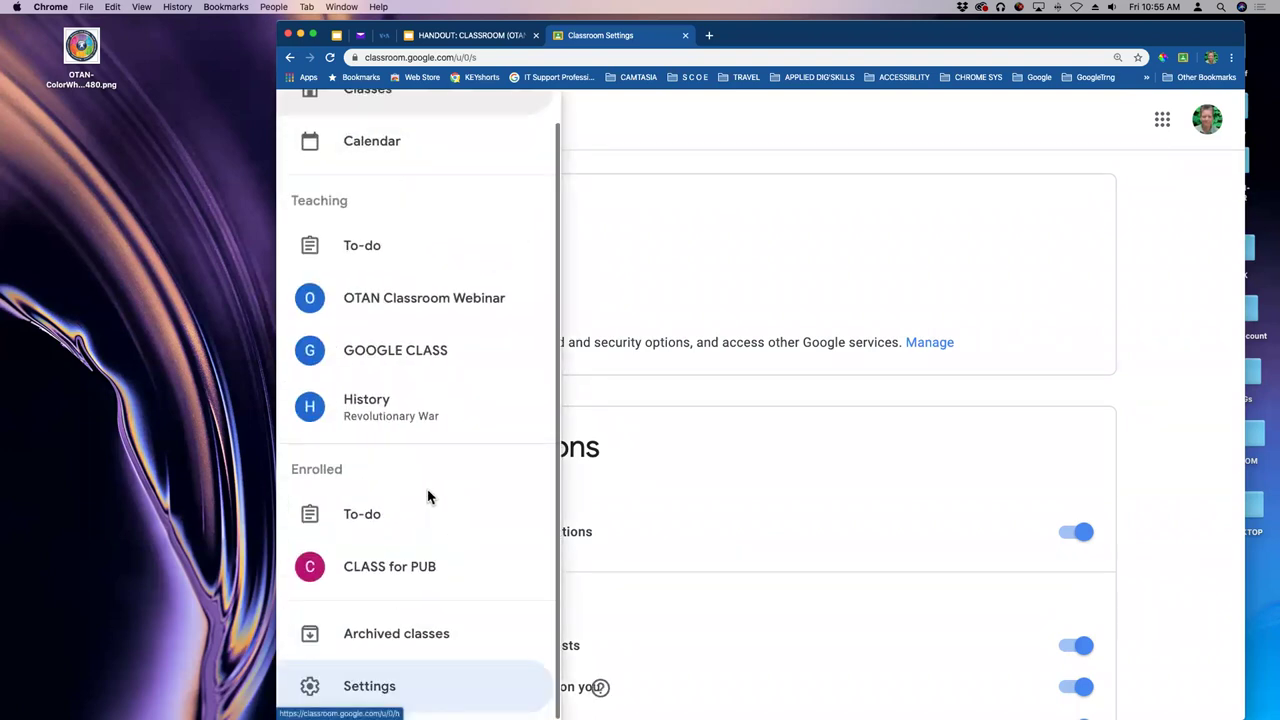
pyautogui.click(378, 634)
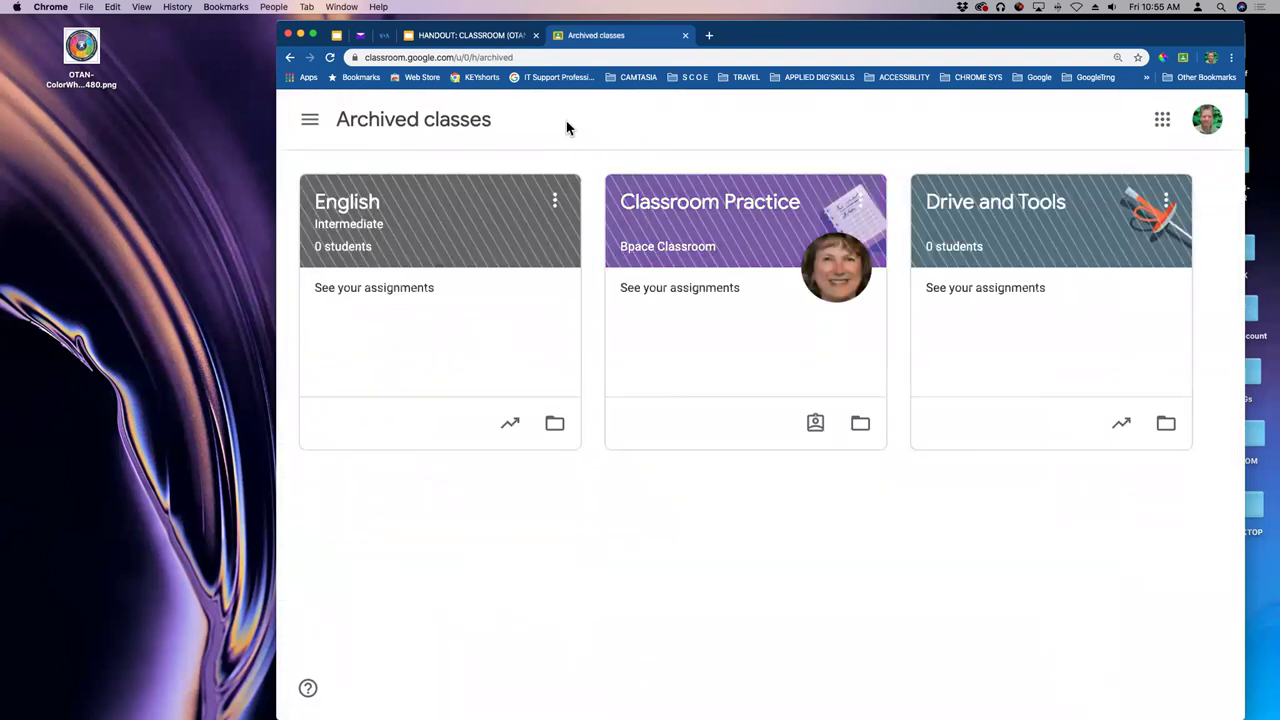
# - Bring up the three-dot options menu on the archived Classroom Practice card
pyautogui.click(556, 203)
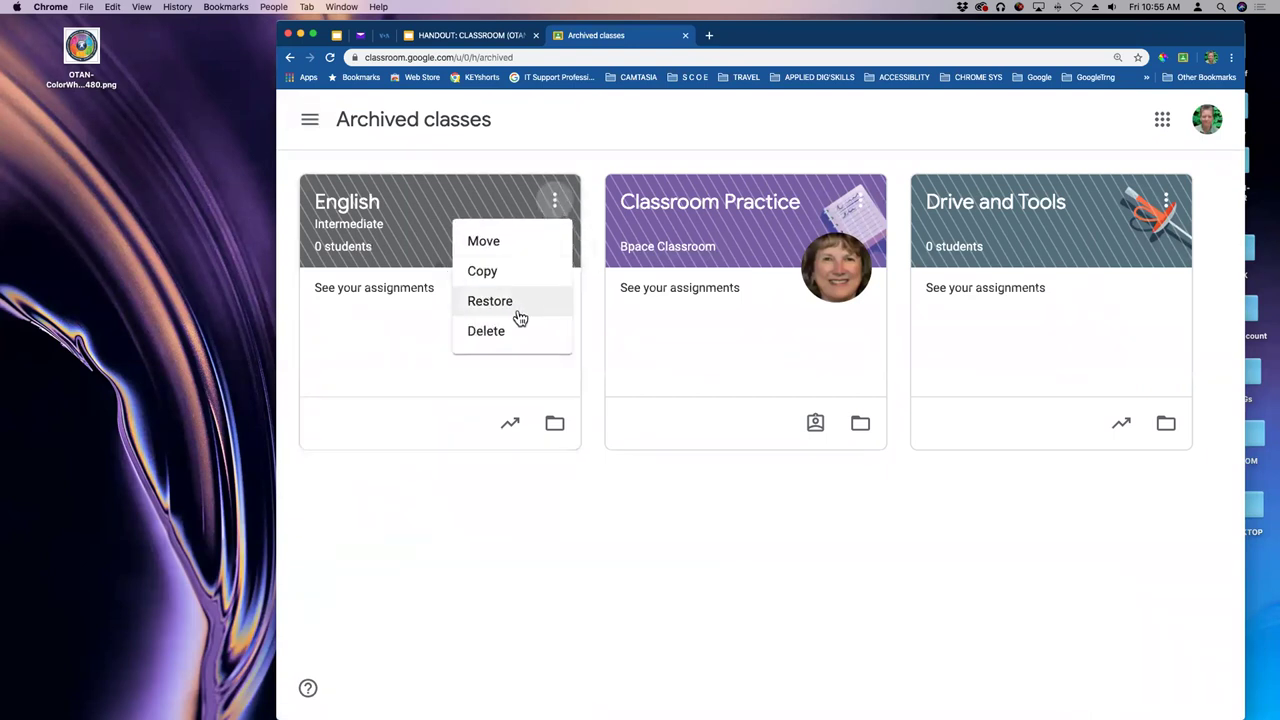
pyautogui.click(518, 165)
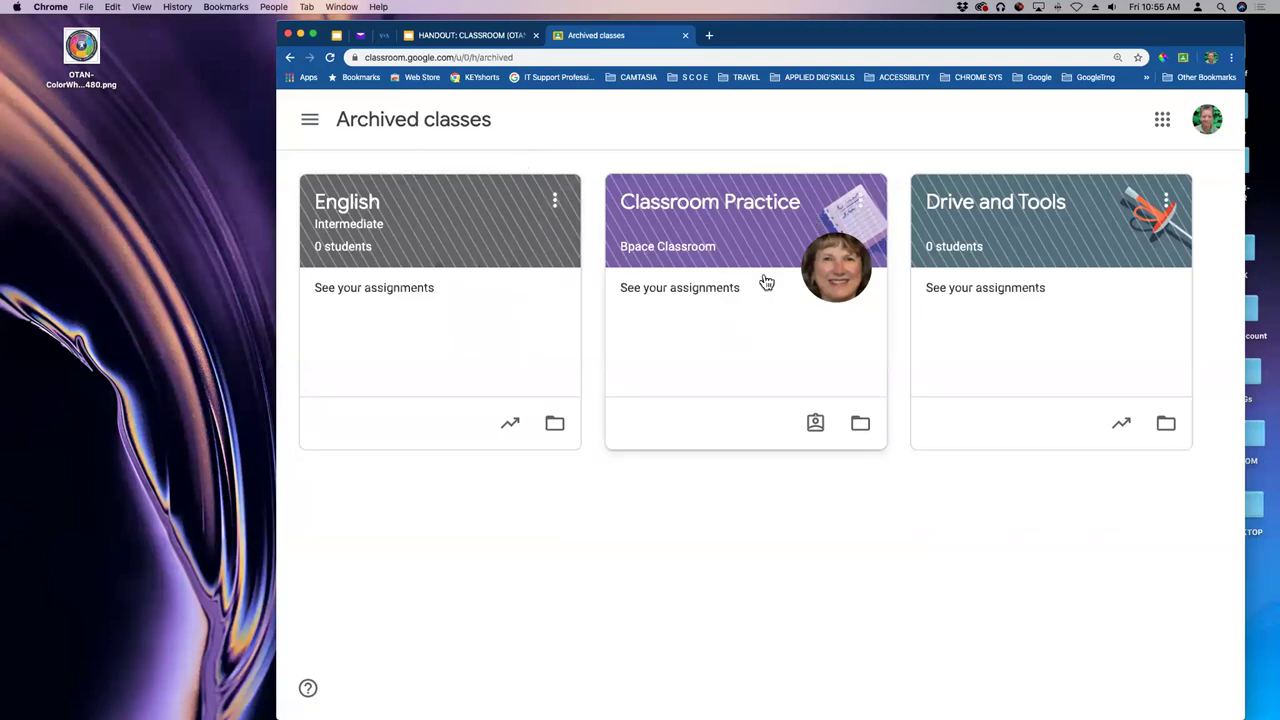
pyautogui.click(861, 204)
pyautogui.click(559, 205)
pyautogui.click(558, 203)
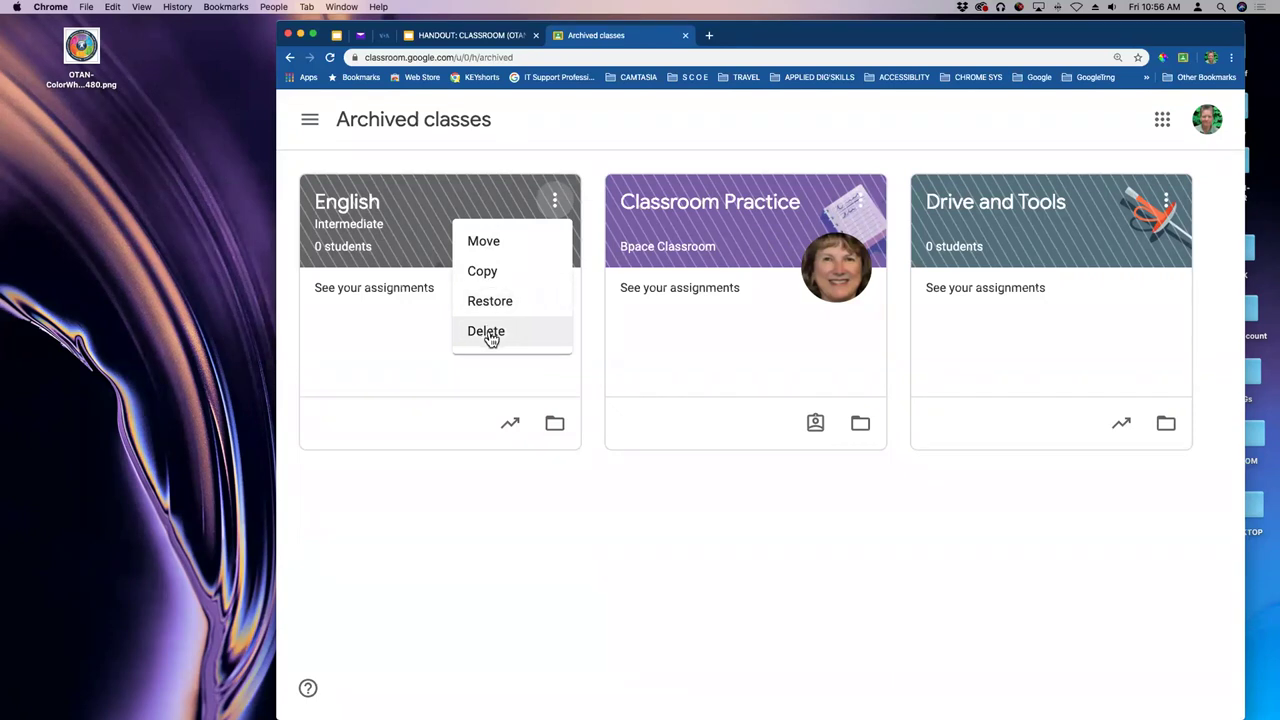
pyautogui.click(866, 204)
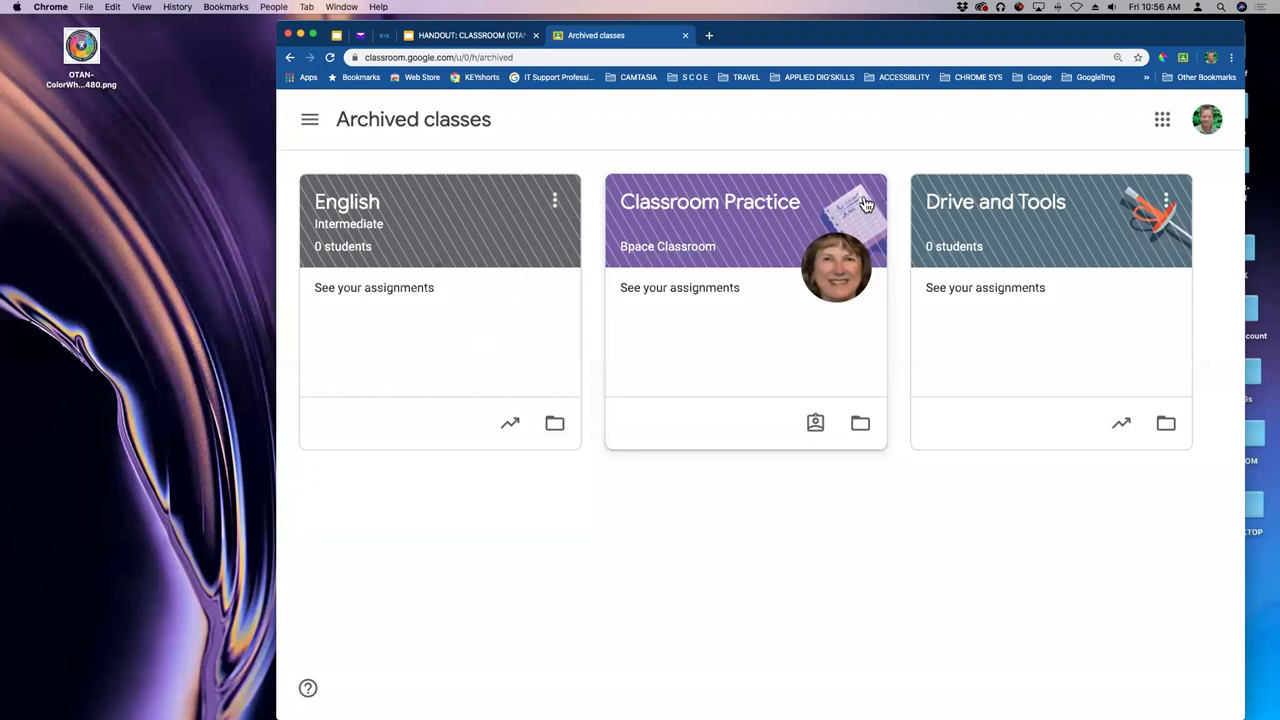
pyautogui.click(866, 204)
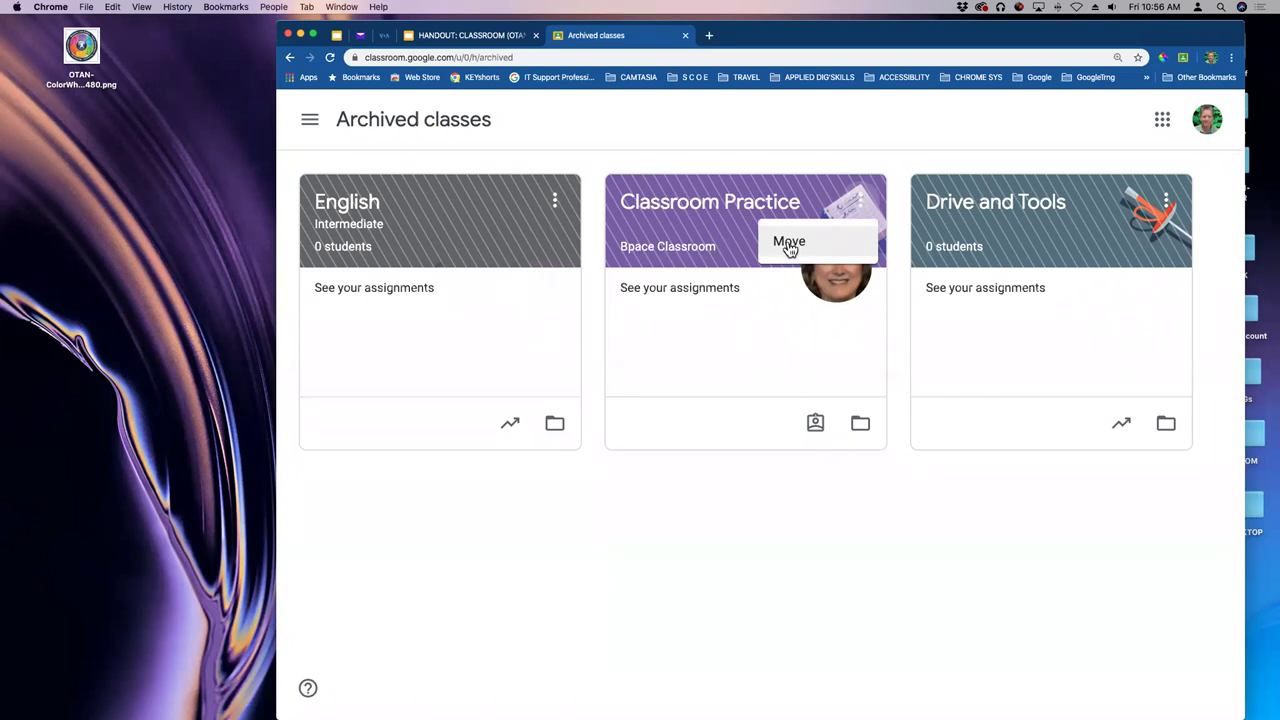
# - Move Classroom Practice To end after Drive and Tools, then recheck and close the Move dialog
pyautogui.click(806, 248)
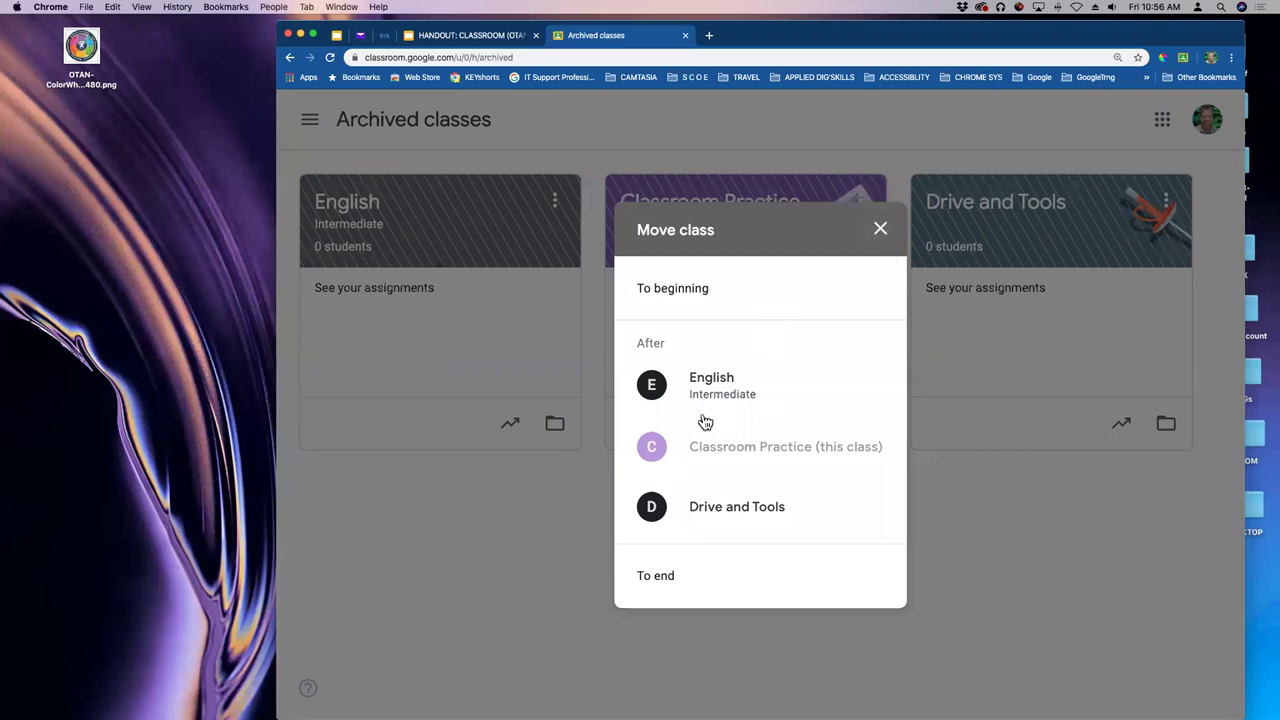
pyautogui.click(660, 578)
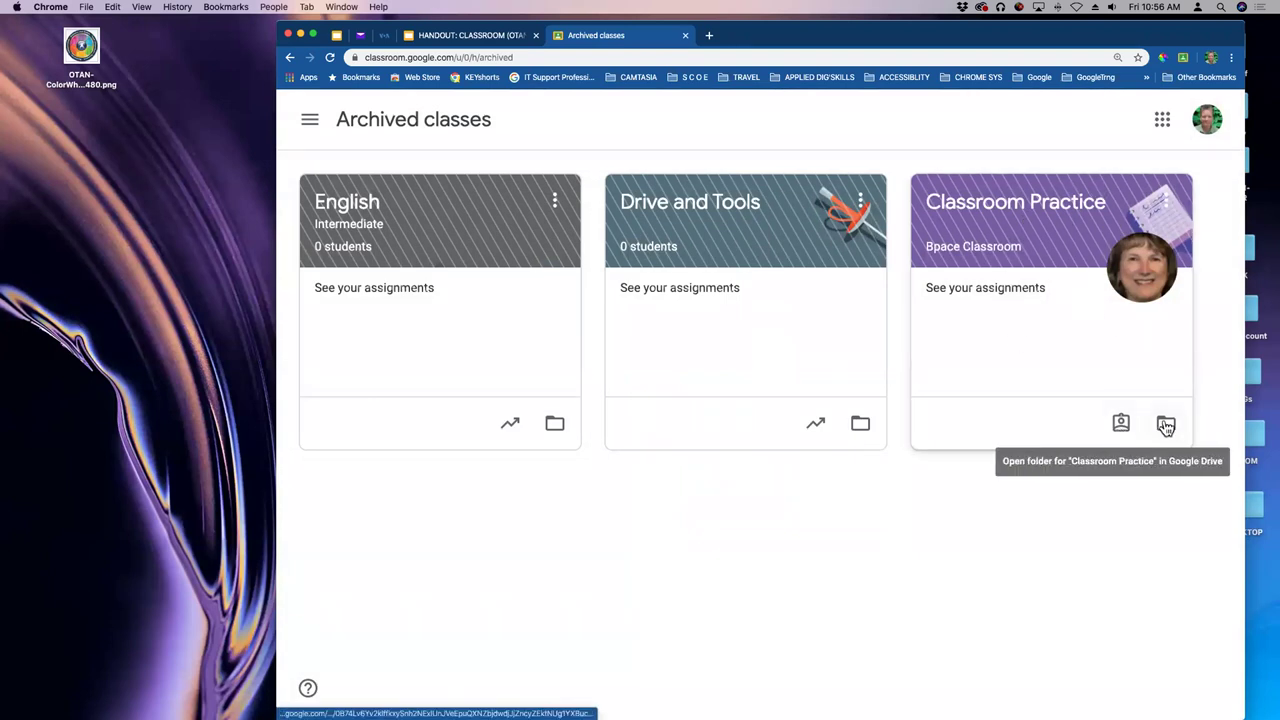
pyautogui.click(1165, 202)
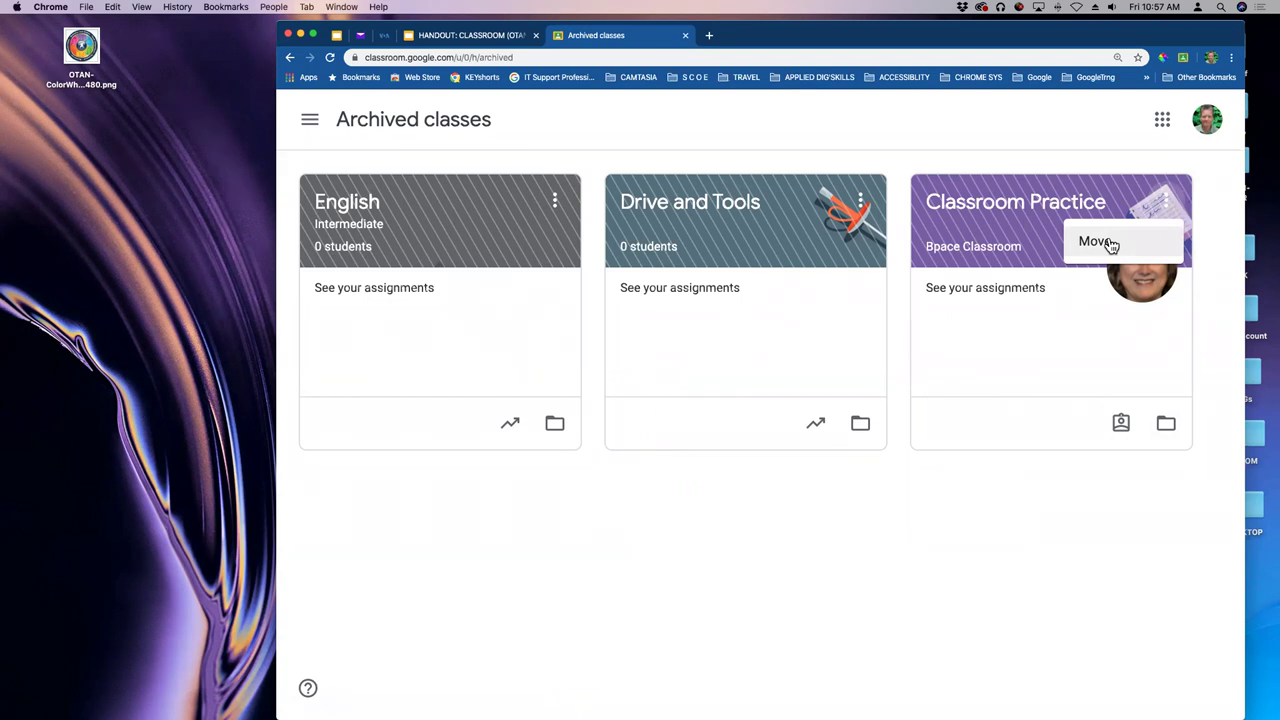
pyautogui.click(1110, 243)
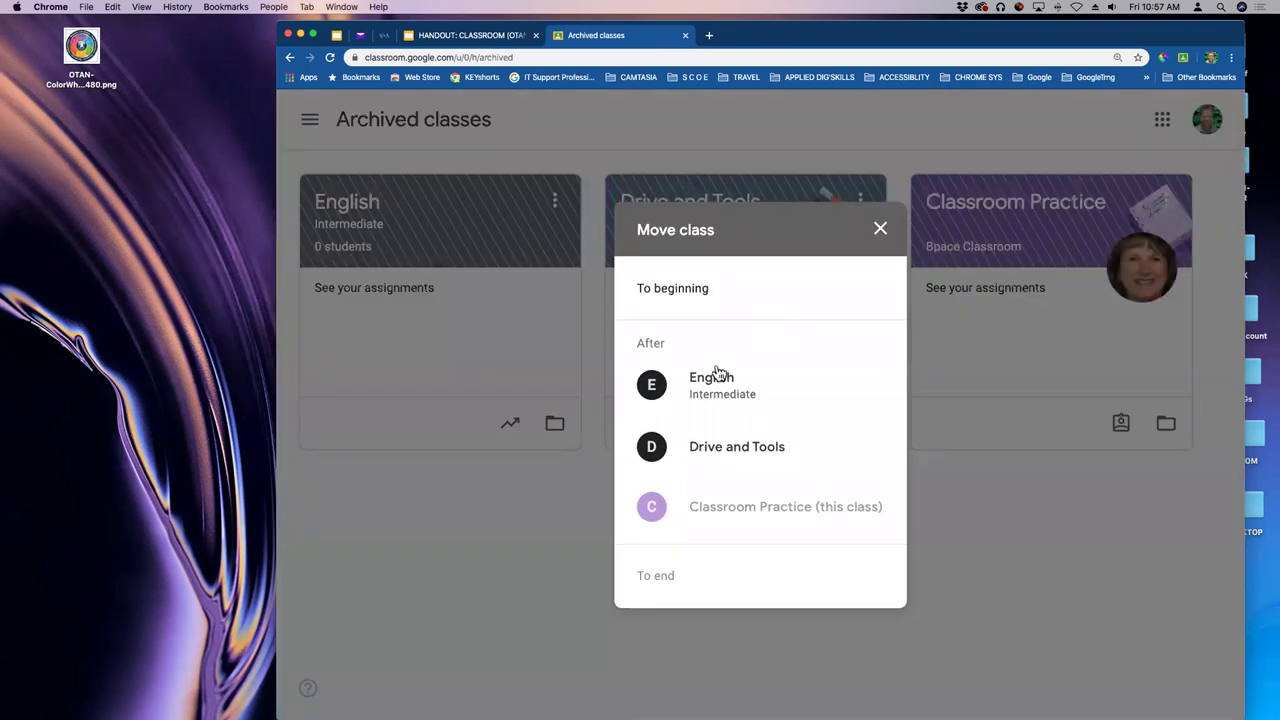
pyautogui.click(882, 232)
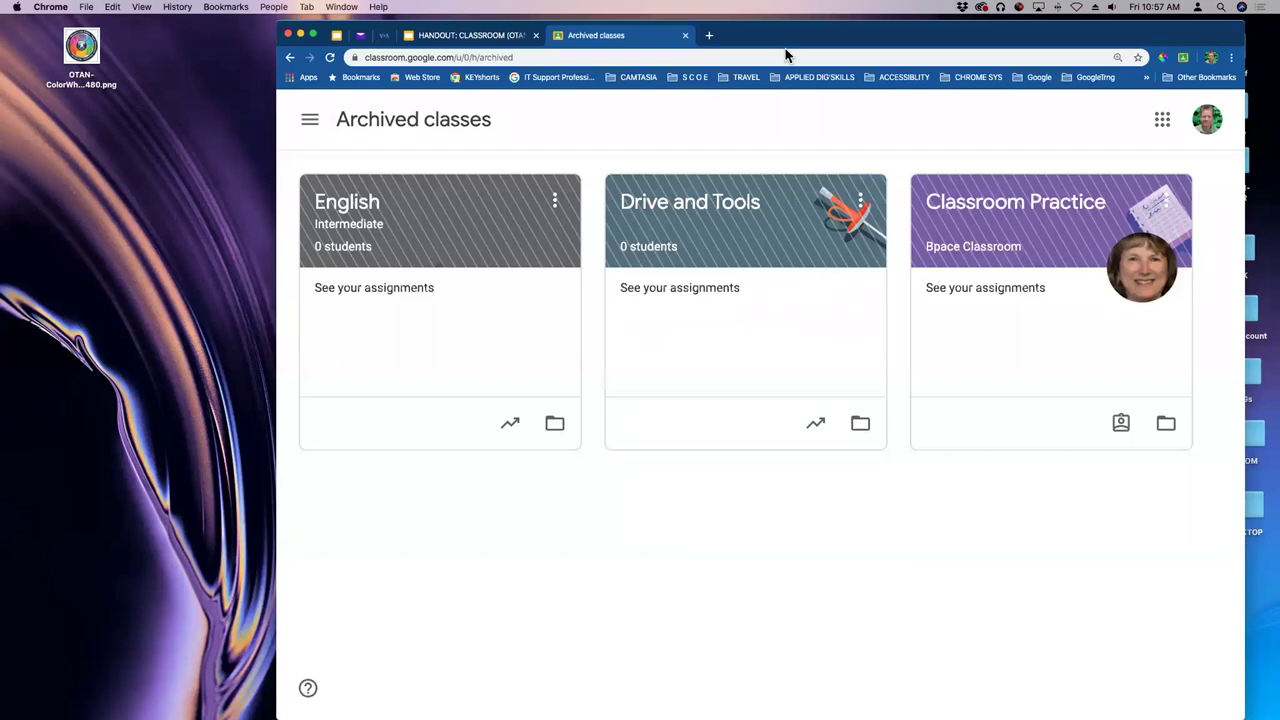
# - Return to the Classes page and launch Google Drive in a new tab
pyautogui.click(310, 119)
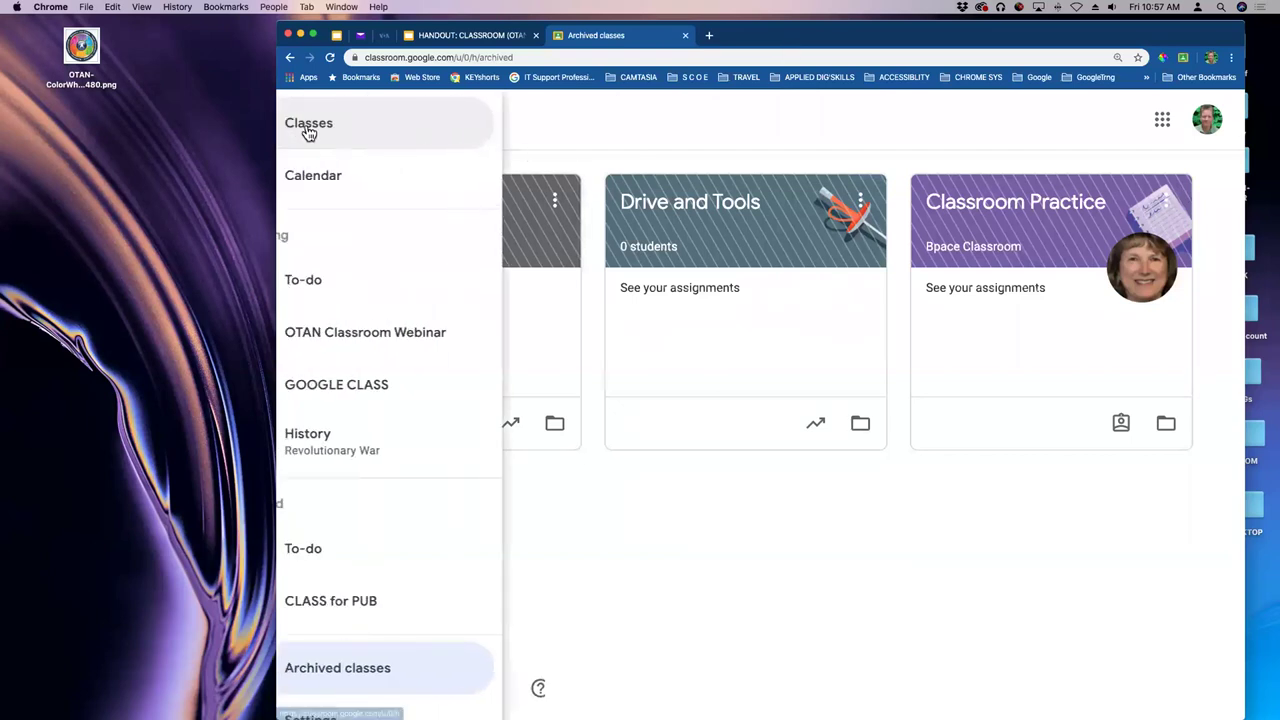
pyautogui.click(370, 130)
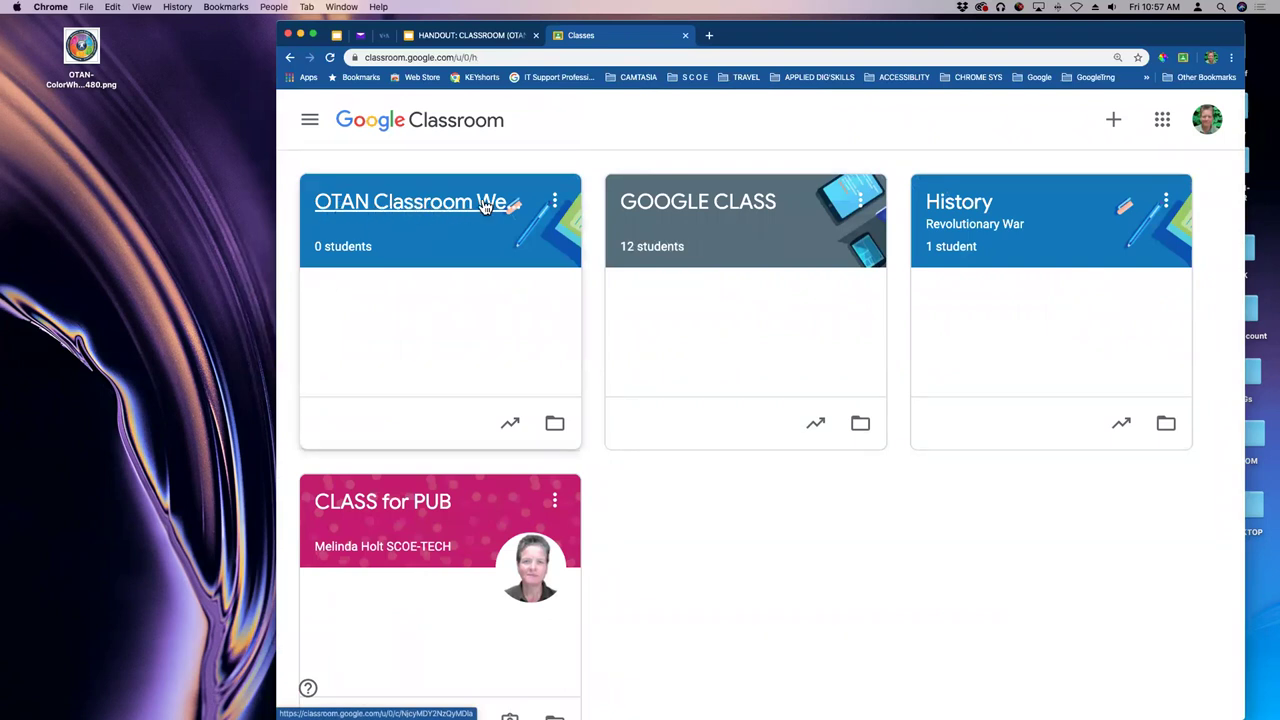
pyautogui.click(1163, 121)
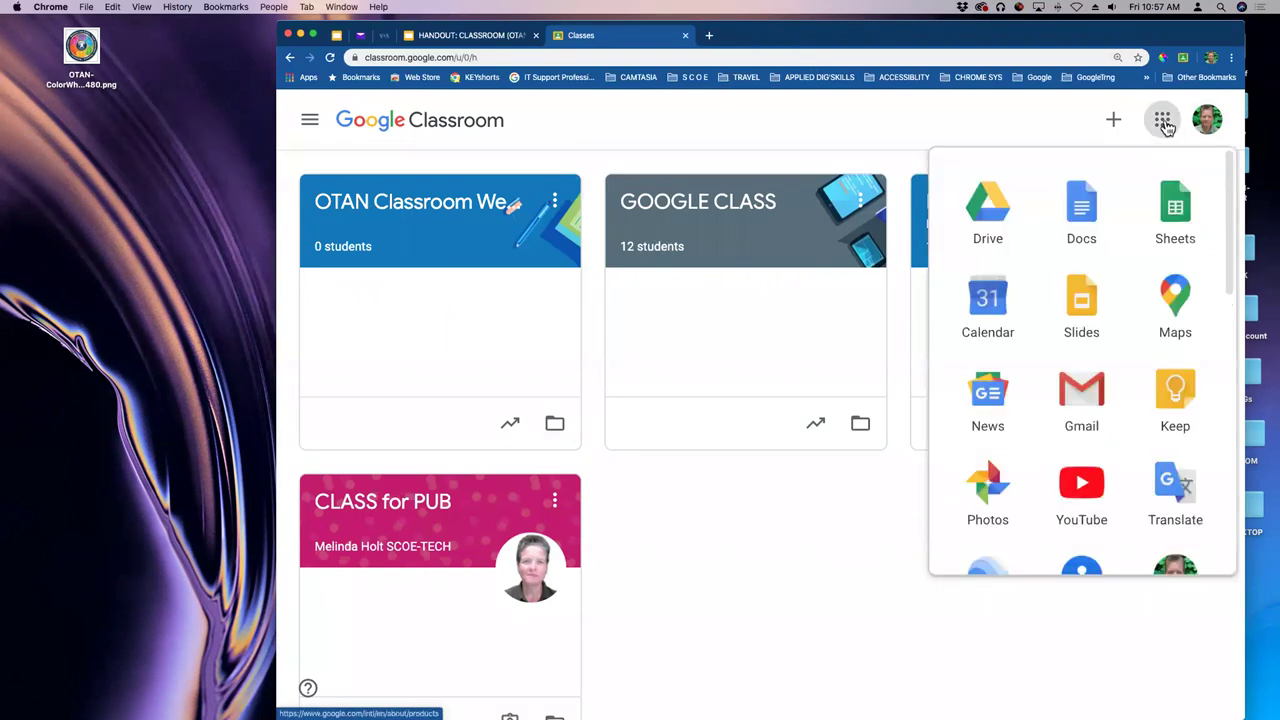
pyautogui.click(990, 207)
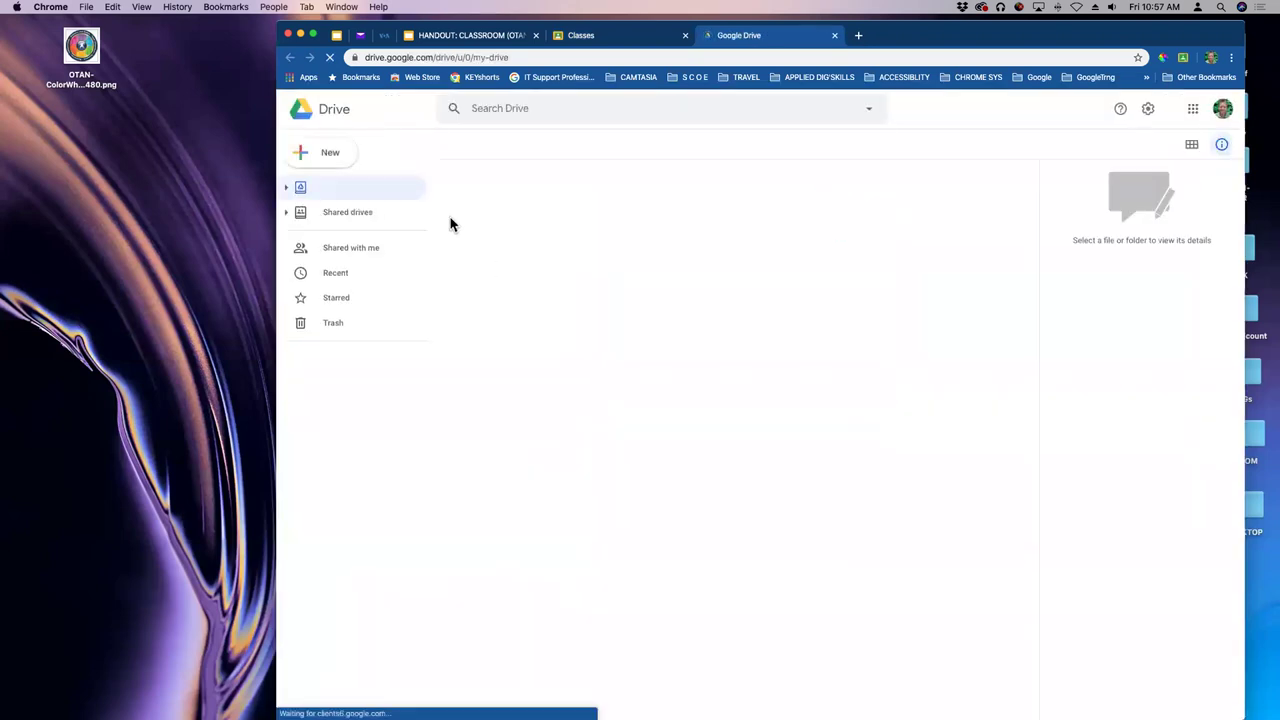
# - Navigate My Drive > Classroom into the empty OTAN Classroom Webinar folder
pyautogui.click(287, 189)
pyautogui.scroll(-3, 390, 410)
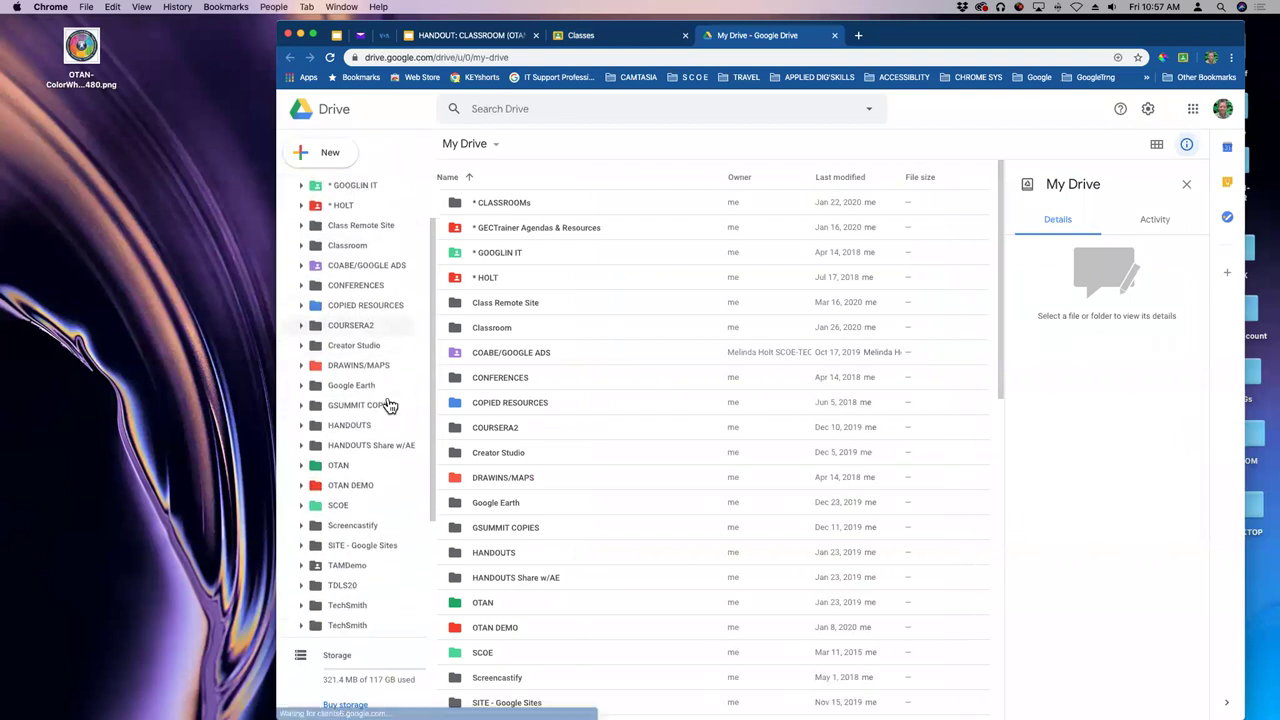
pyautogui.scroll(3, 385, 380)
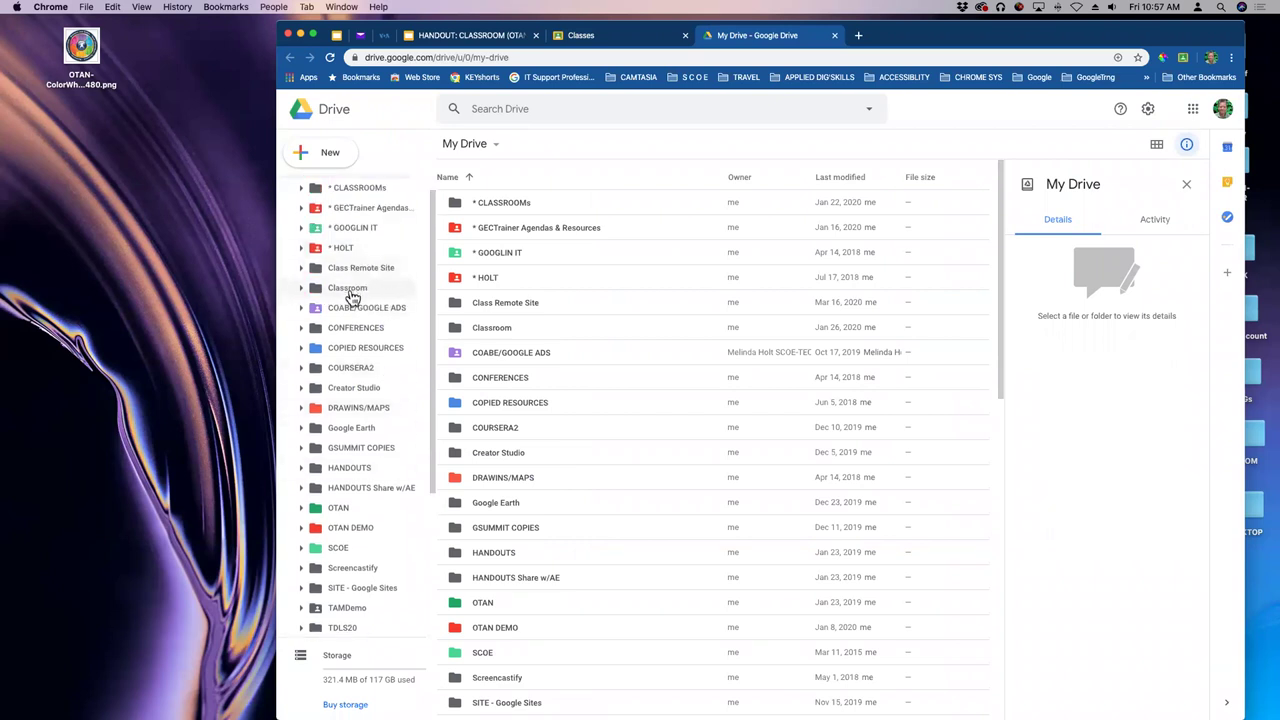
pyautogui.click(350, 292)
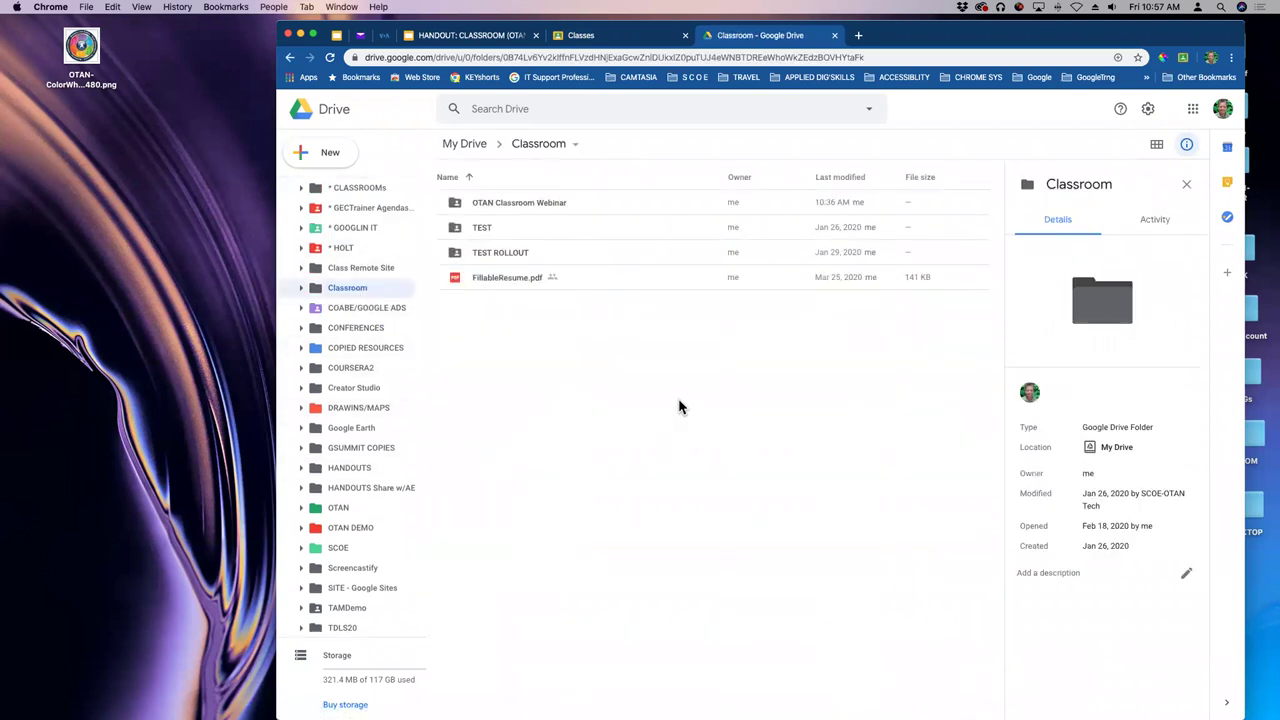
pyautogui.click(510, 201)
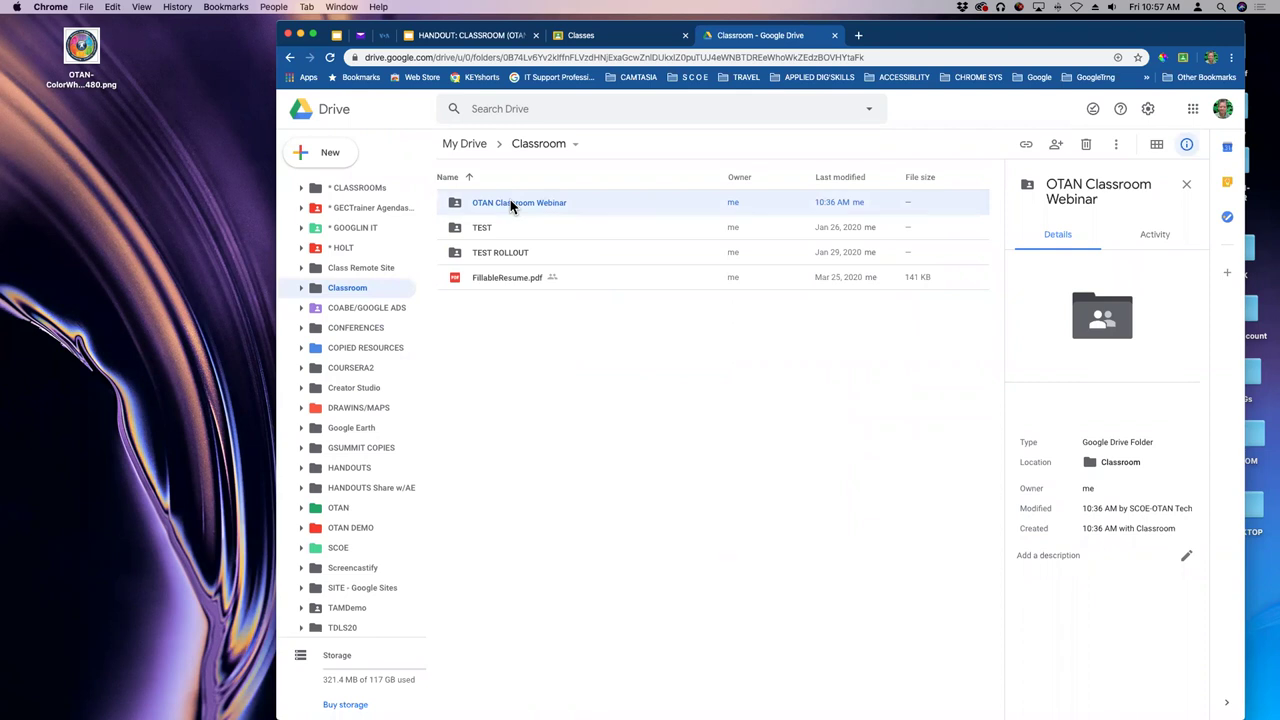
pyautogui.doubleClick(510, 203)
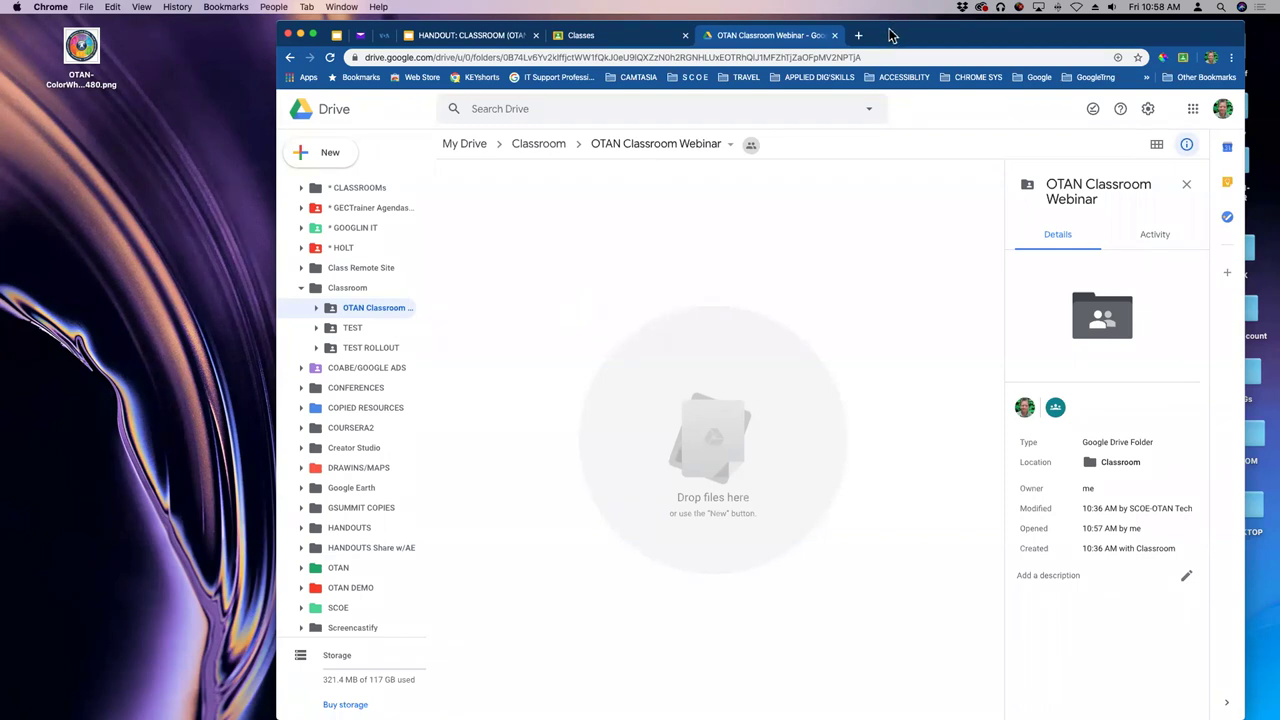
pyautogui.moveTo(889, 22); pyautogui.dragTo(897, 60)
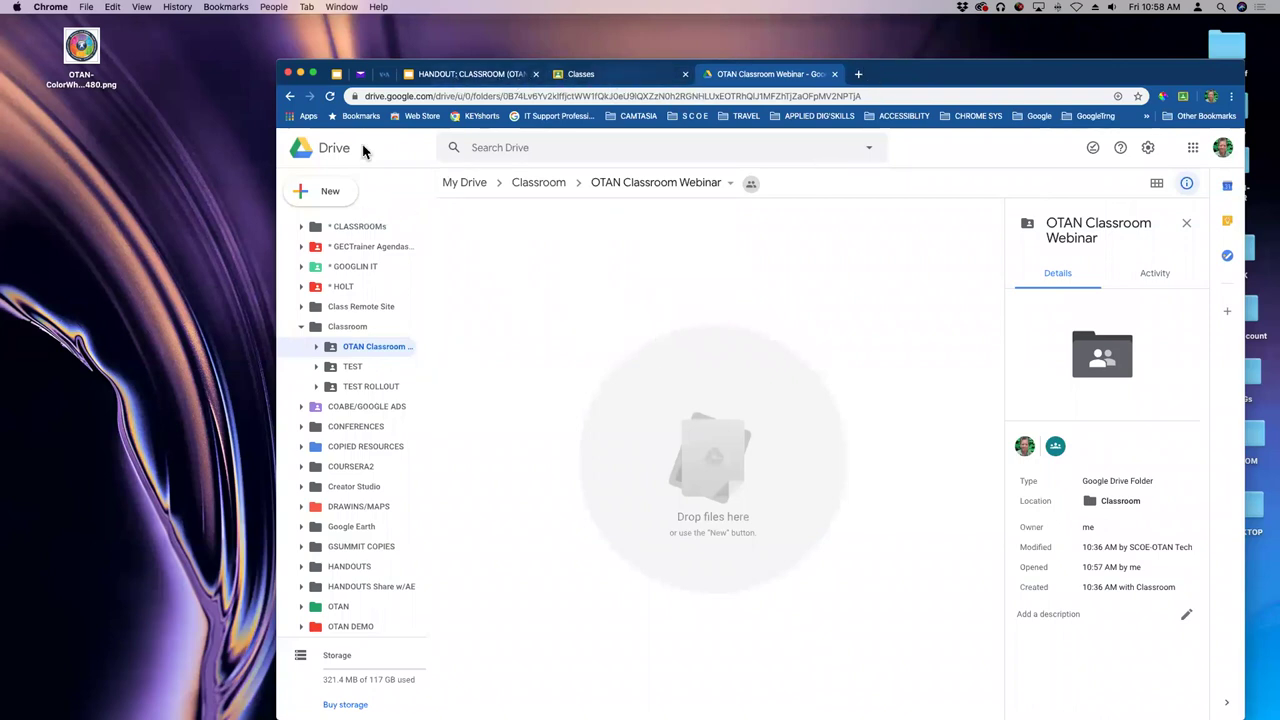
# - Create a new Google Doc in the OTAN Classroom Webinar folder, keeping the folder's sharing
pyautogui.click(331, 195)
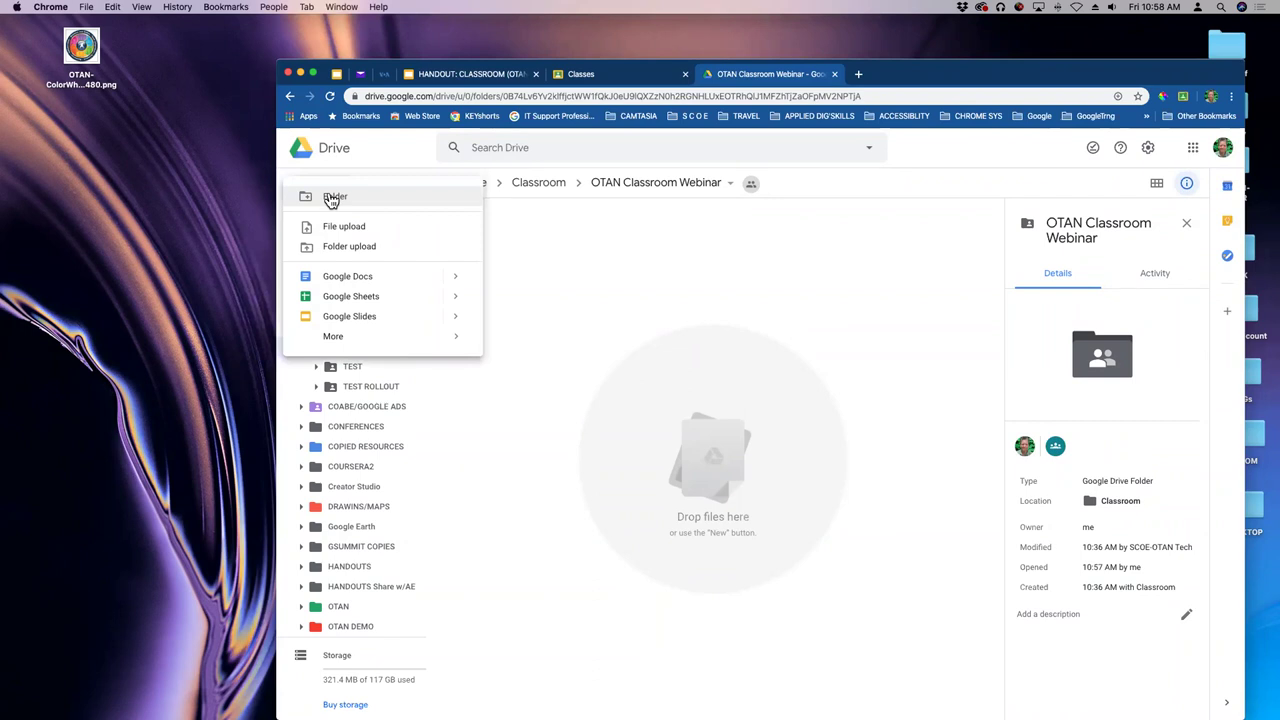
pyautogui.click(331, 197)
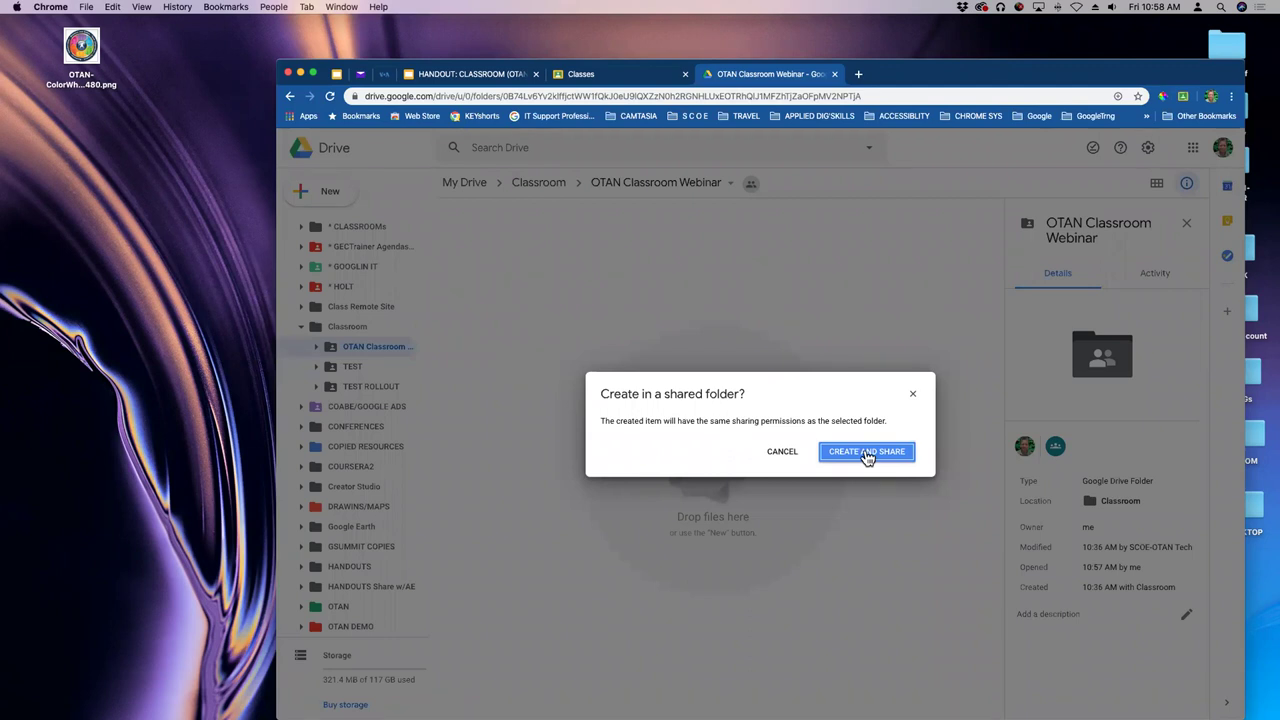
pyautogui.click(866, 453)
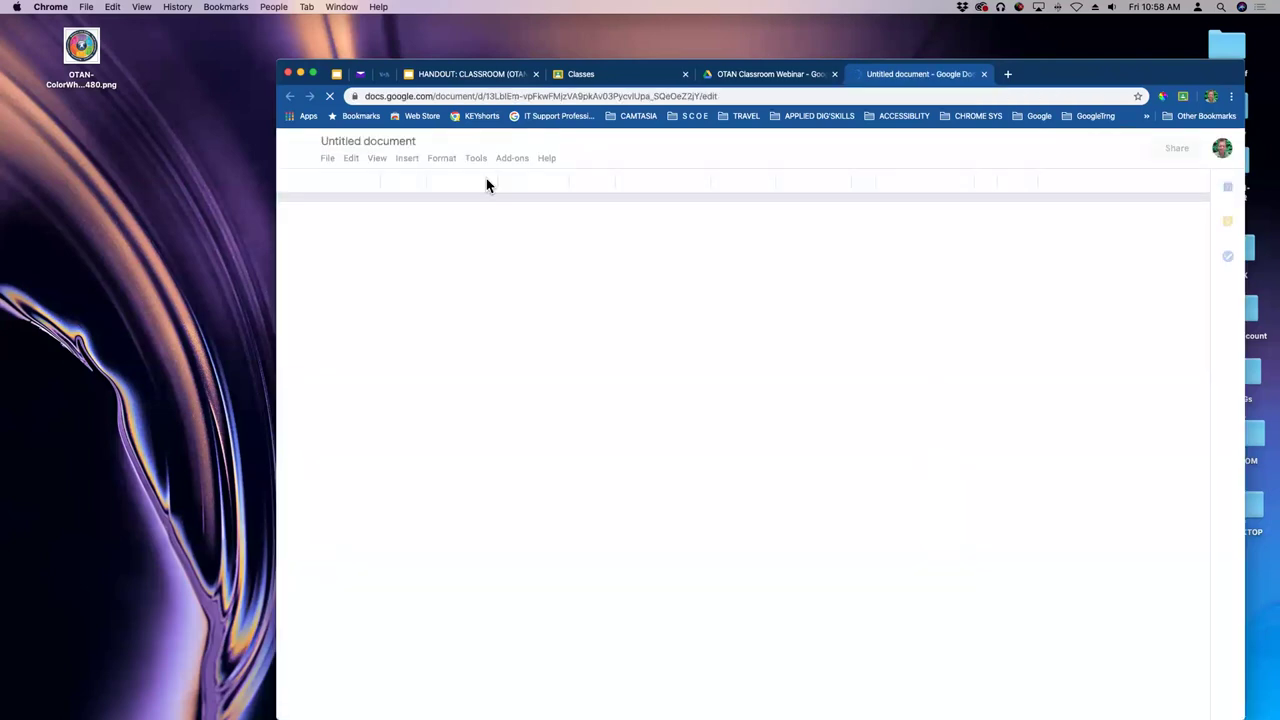
# - Title the new document 'Syllabus'
pyautogui.click(378, 141)
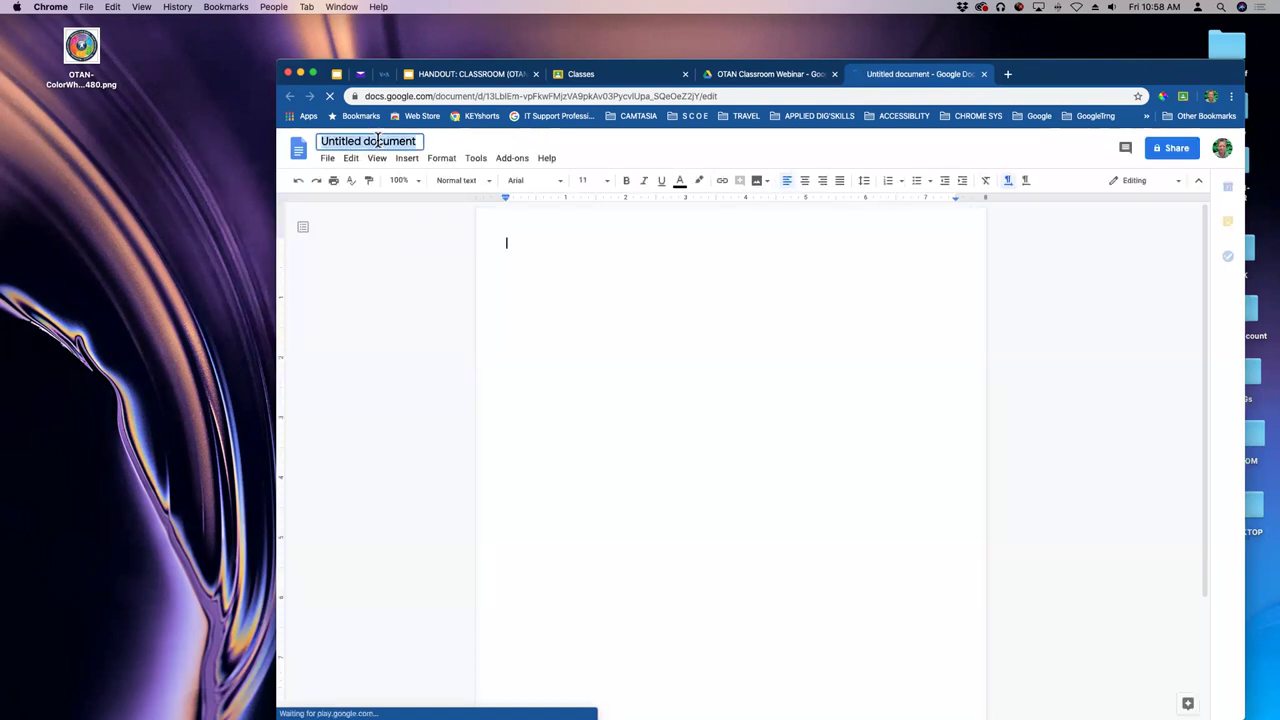
pyautogui.write('Syllabus')
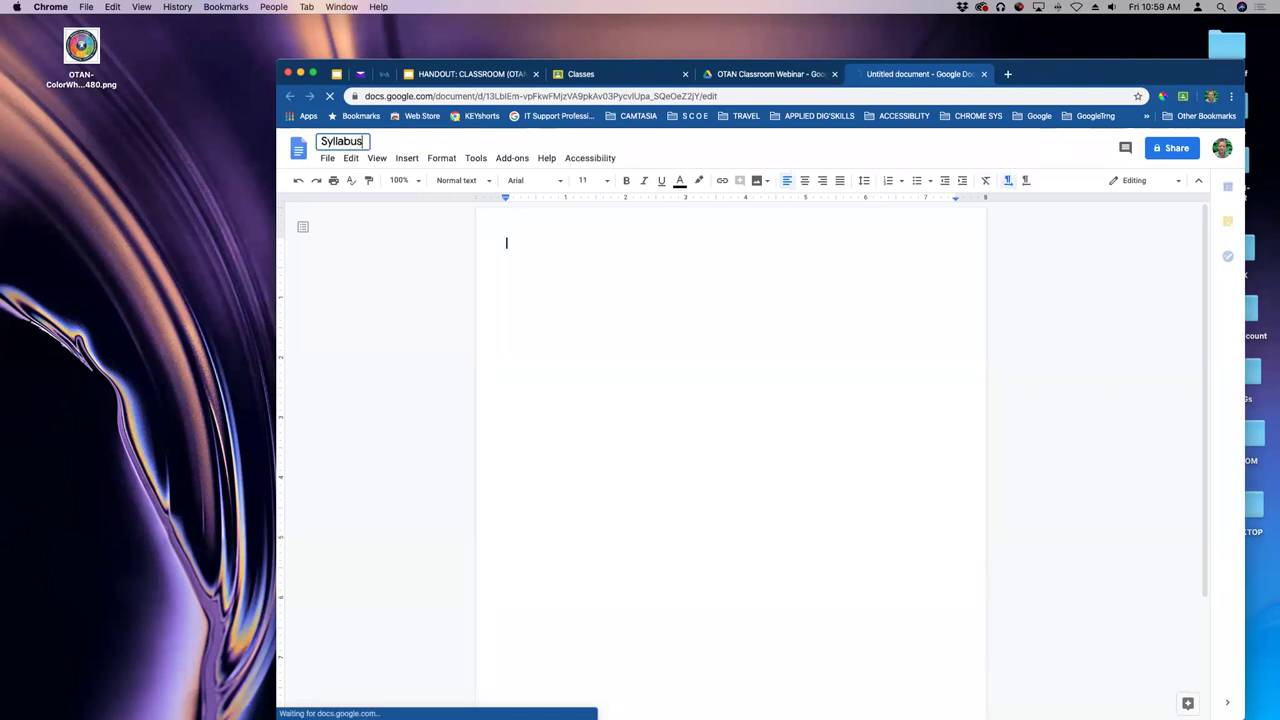
pyautogui.click(541, 245)
# - Write 'Sily stuff to remember' in the body, fix the typos, and close the document
pyautogui.write('Su')
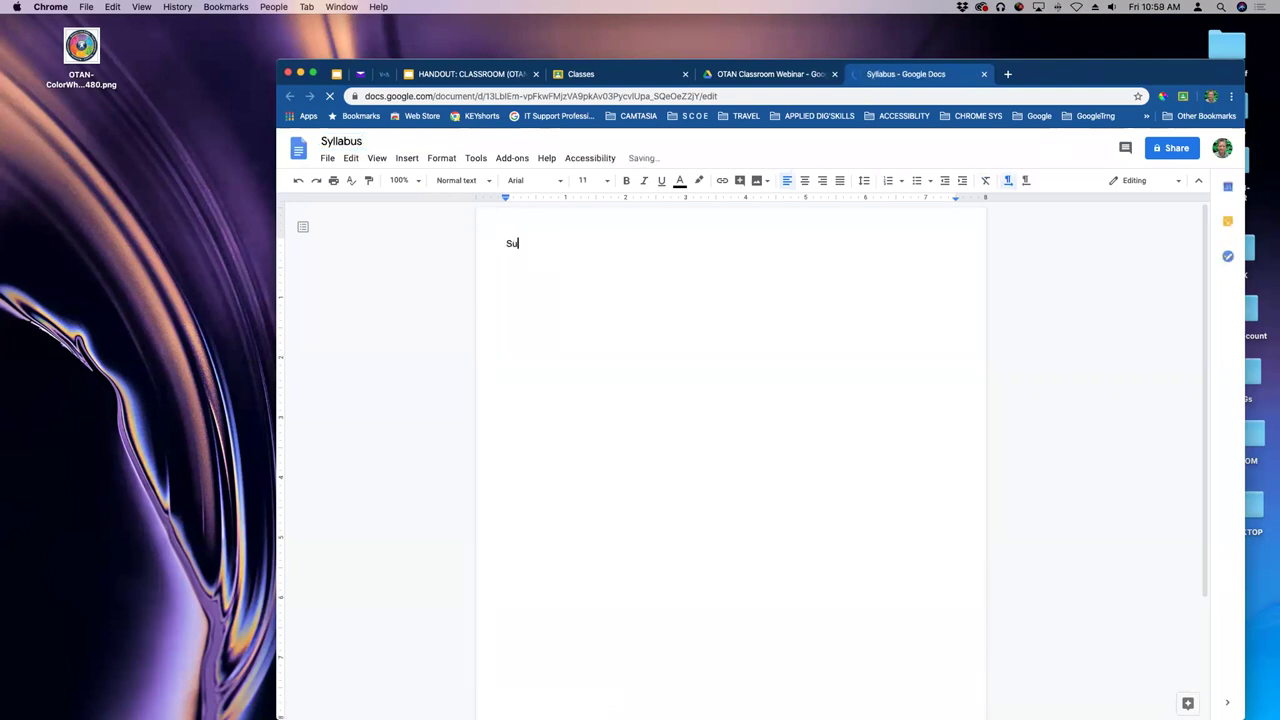
pyautogui.press('BackSpace')
pyautogui.write('ily stuff to reemember')
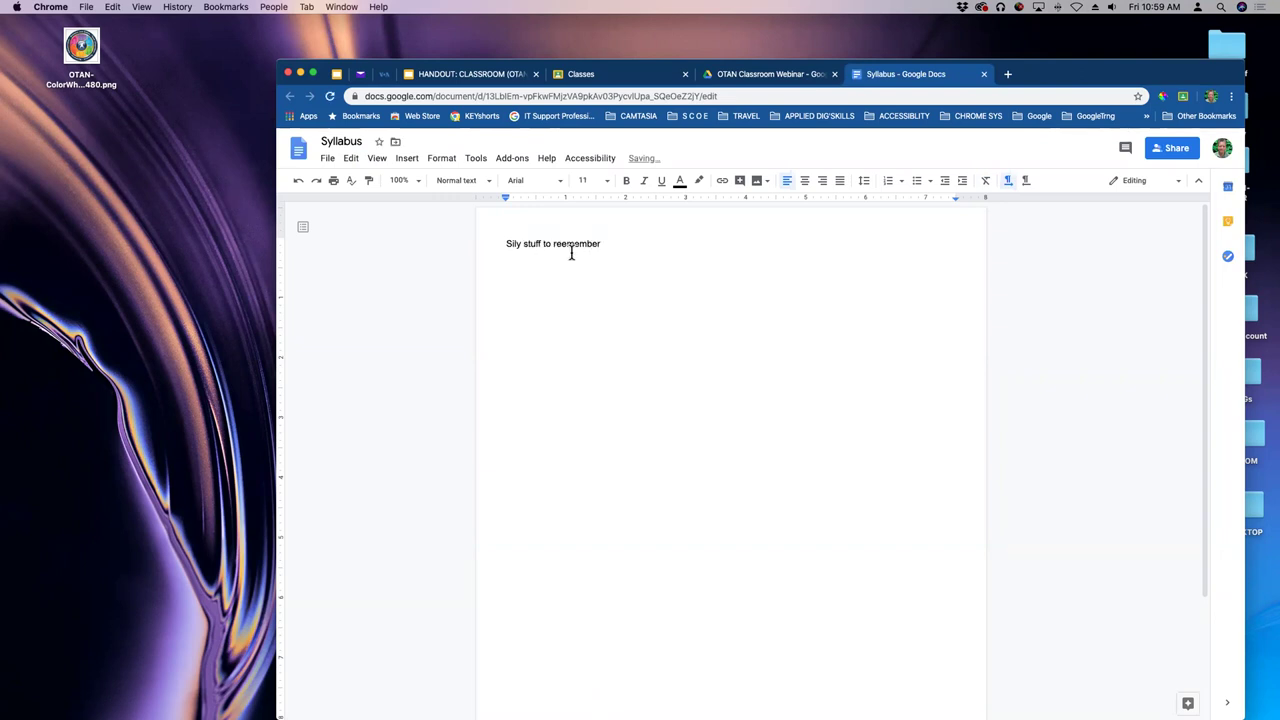
pyautogui.click(564, 244)
pyautogui.press('BackSpace')
pyautogui.click(634, 323)
pyautogui.click(984, 74)
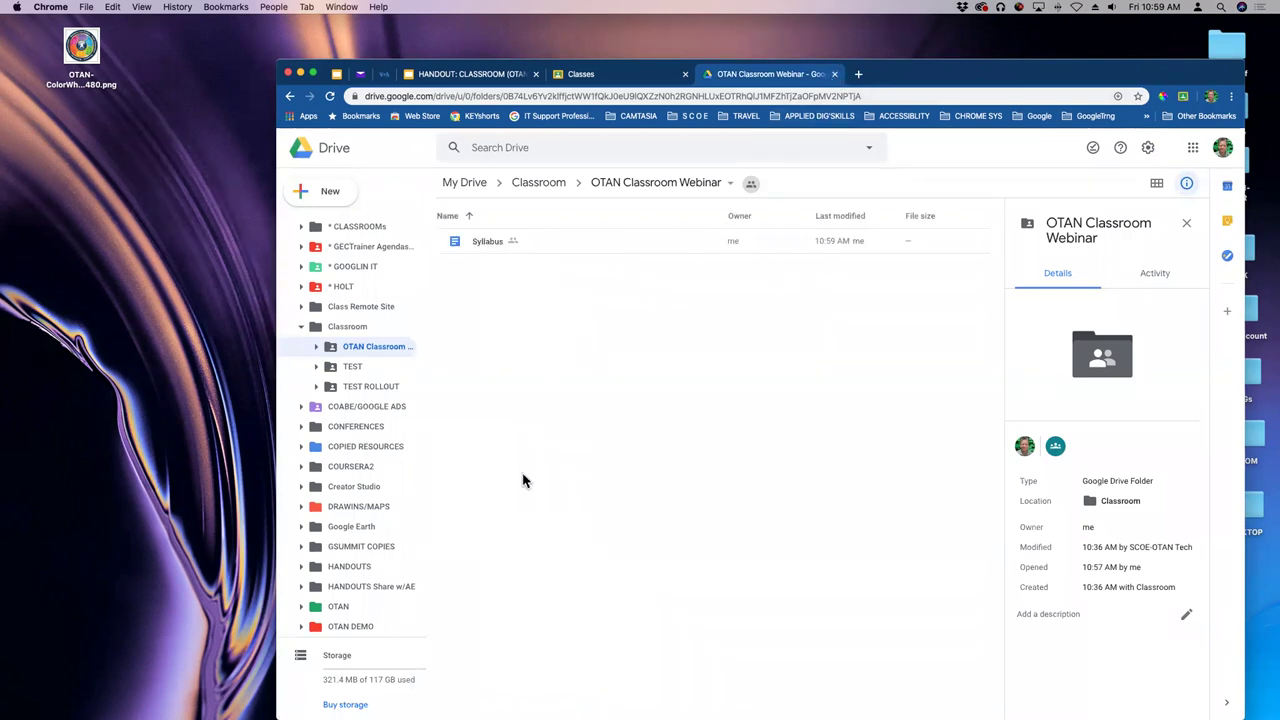
# - Close Drive and return to the OTAN Classroom Webinar class stream
pyautogui.click(835, 74)
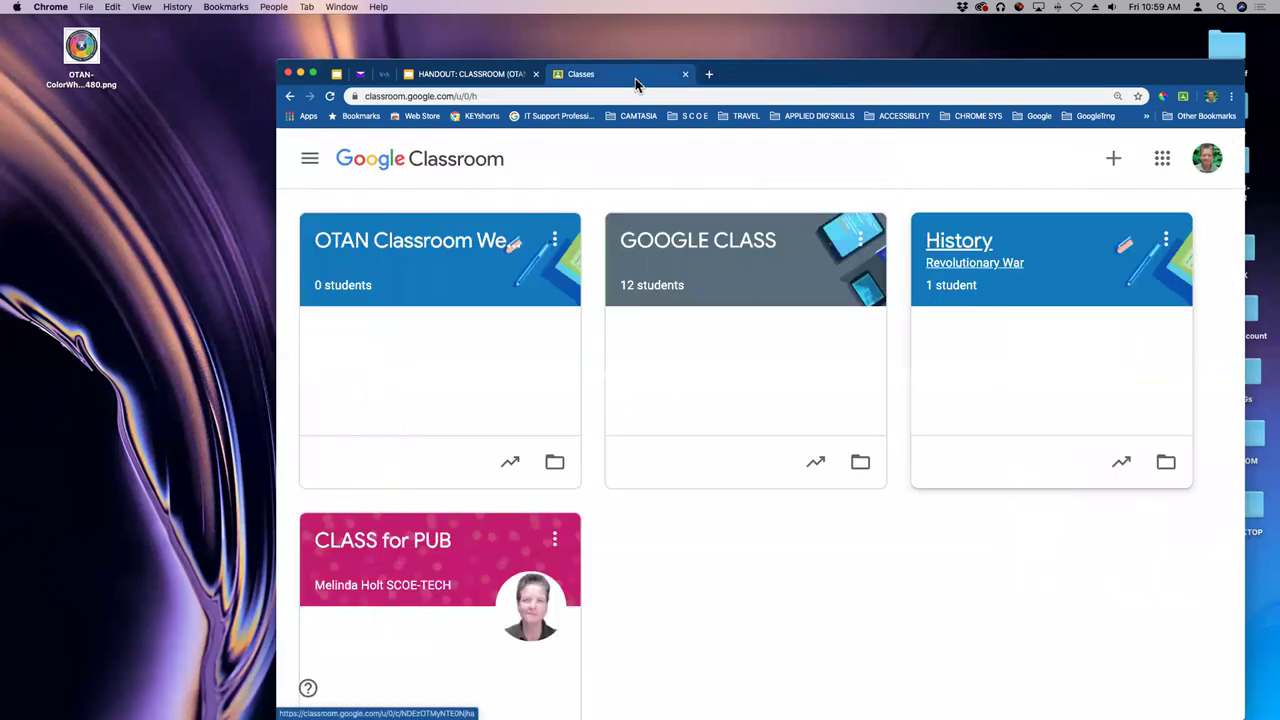
pyautogui.click(426, 240)
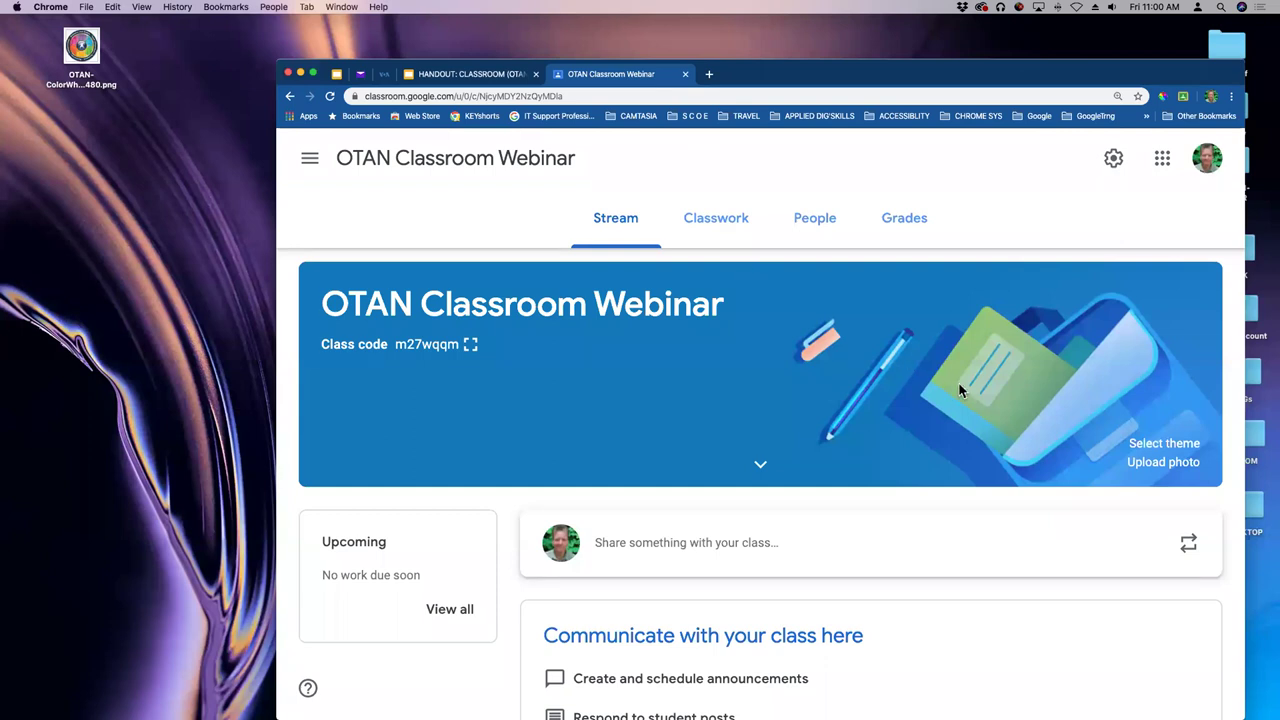
# - Open the OTAN Classroom Webinar's Classwork page and bring up the + Create menu
pyautogui.scroll(-1, 957, 385)
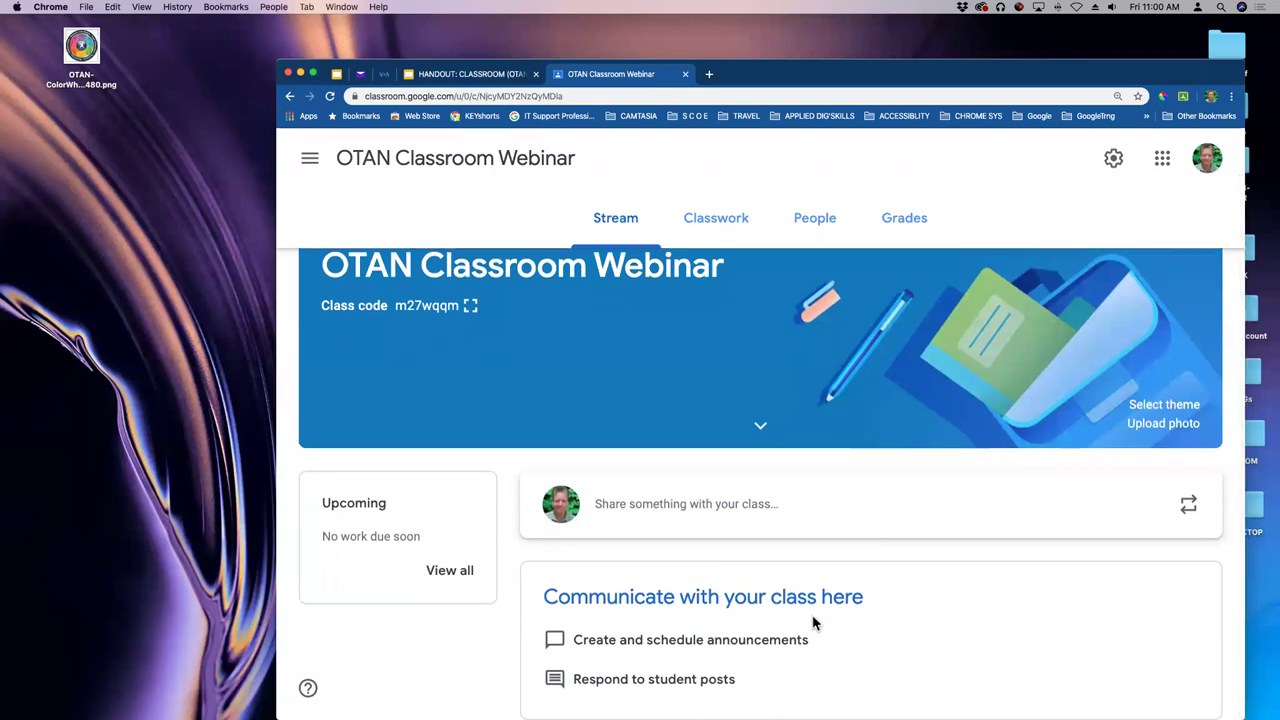
pyautogui.moveTo(1036, 77); pyautogui.dragTo(1027, 61)
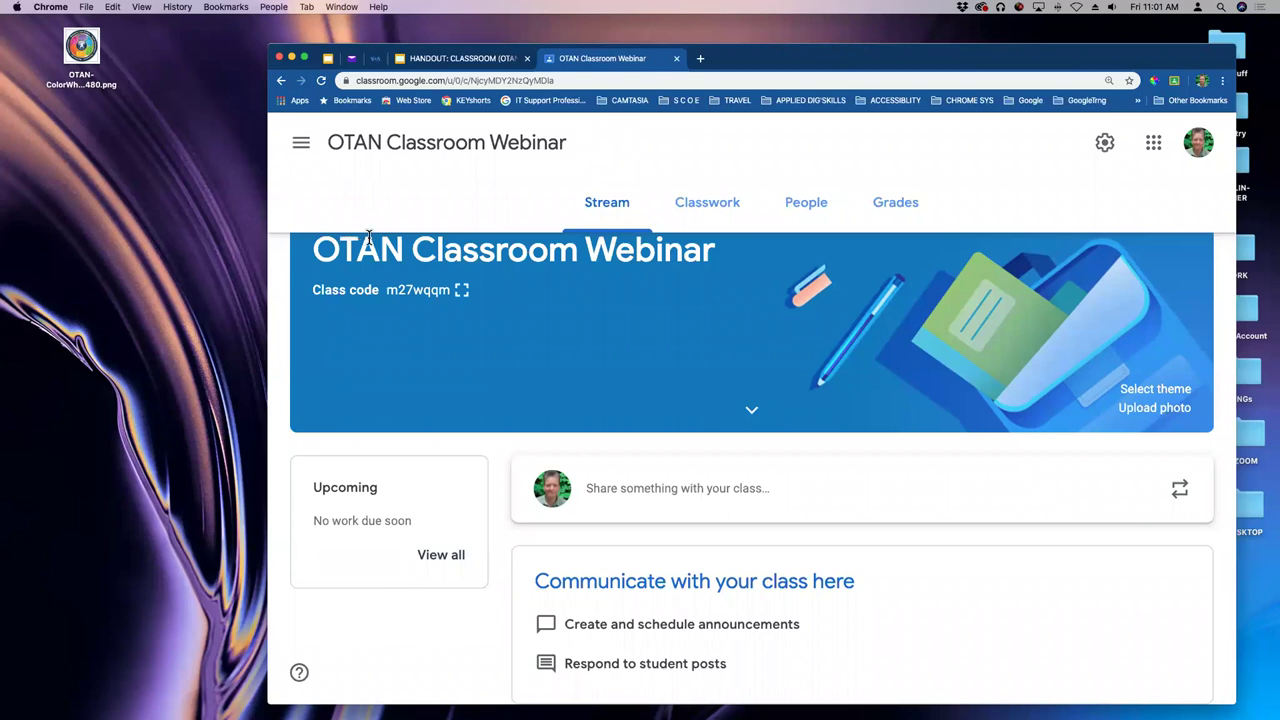
pyautogui.click(716, 214)
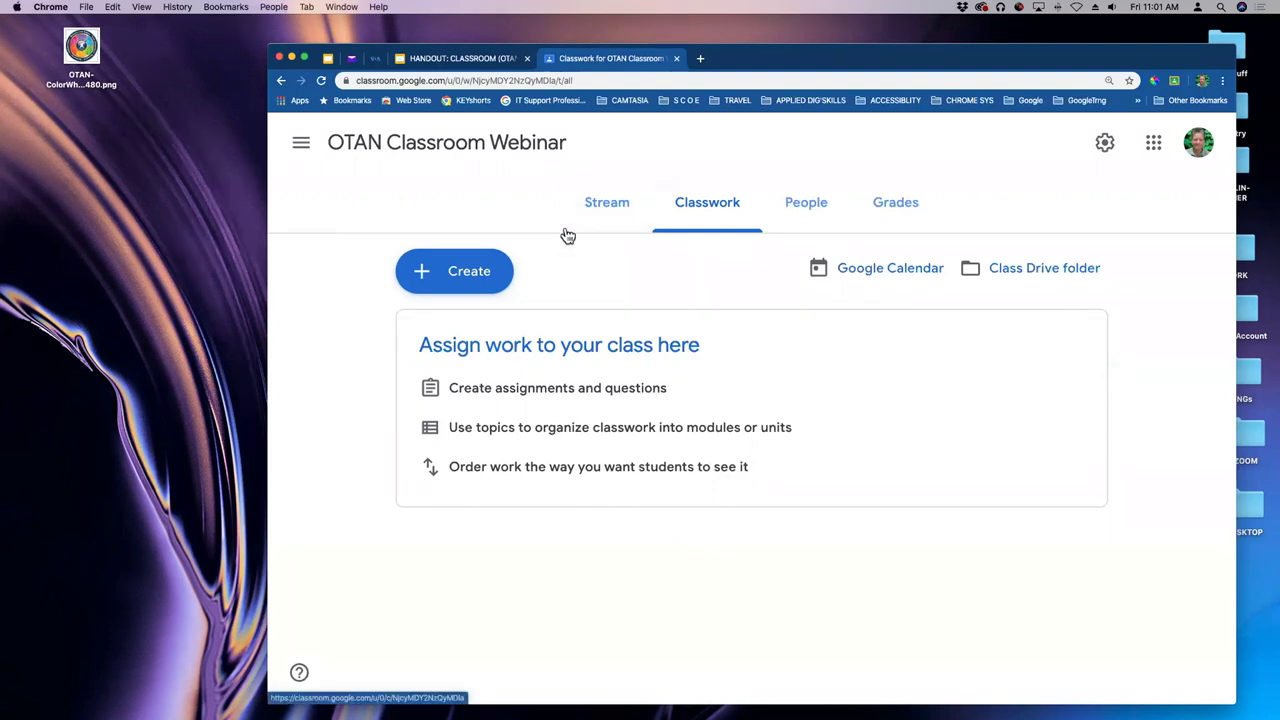
pyautogui.click(477, 278)
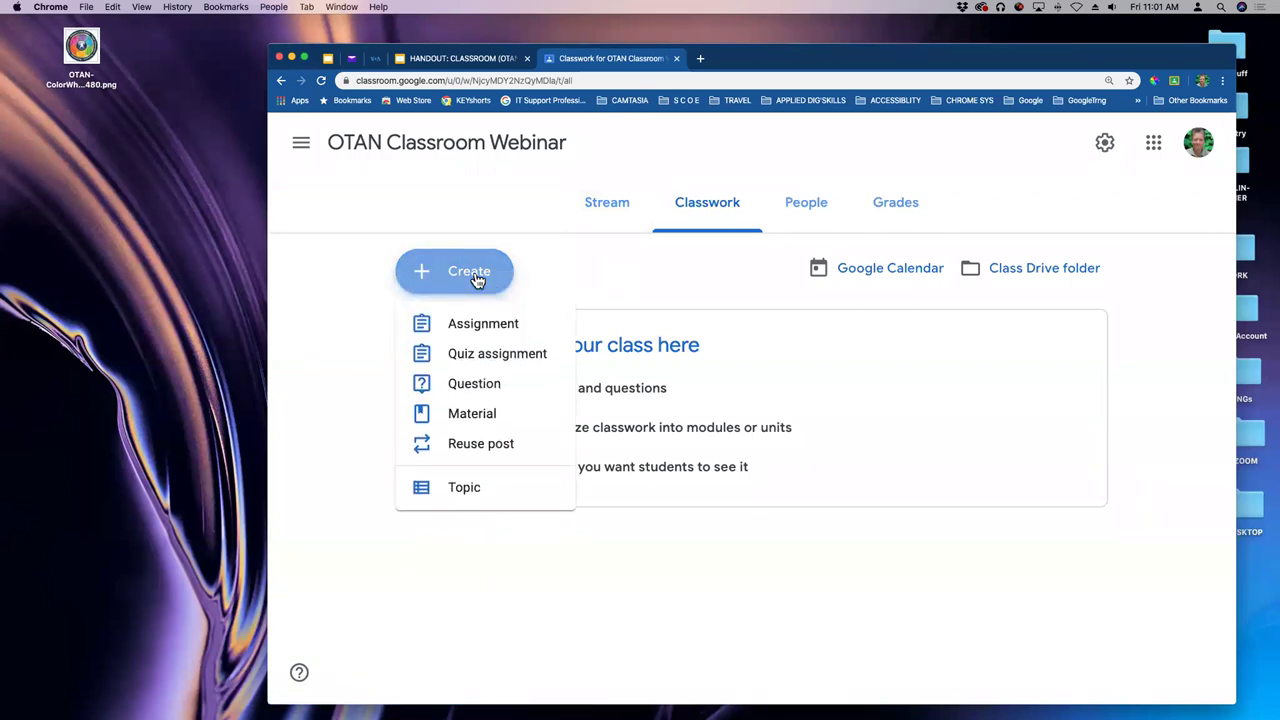
# - Create a material titled 'Syllabus' with the Syllabus Google Doc attached from Drive
pyautogui.click(467, 420)
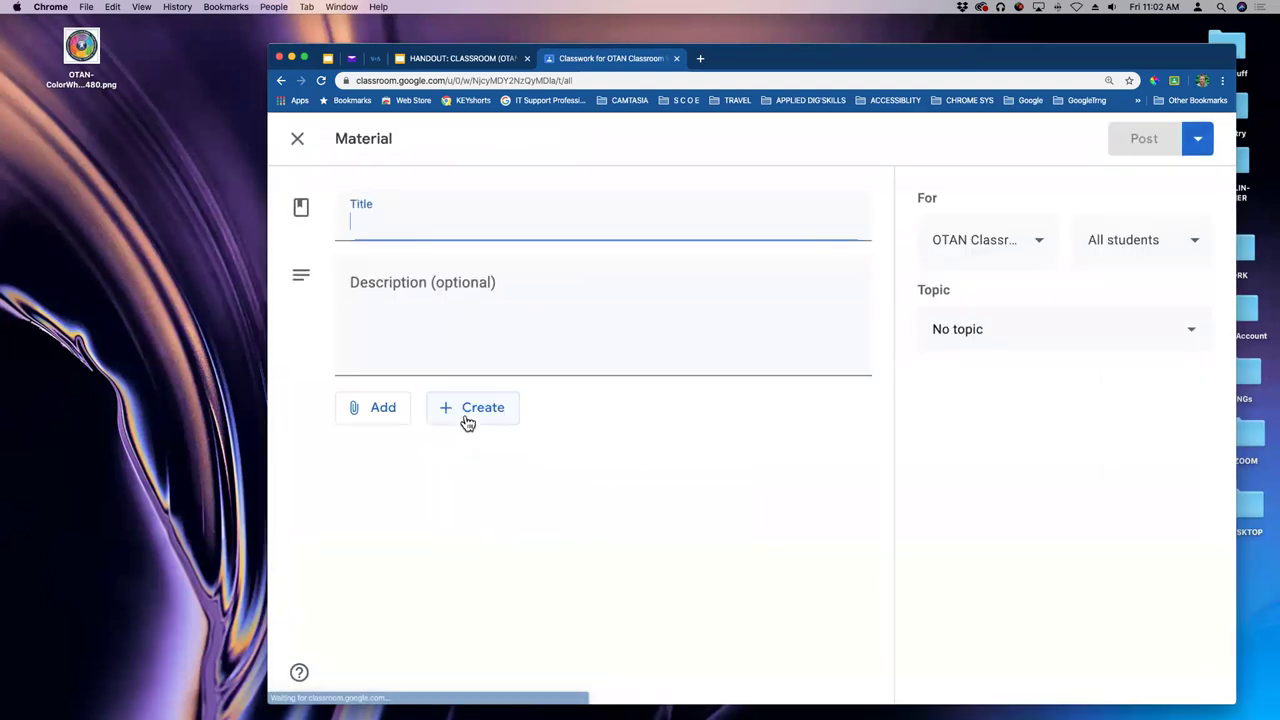
pyautogui.write('Syllabus')
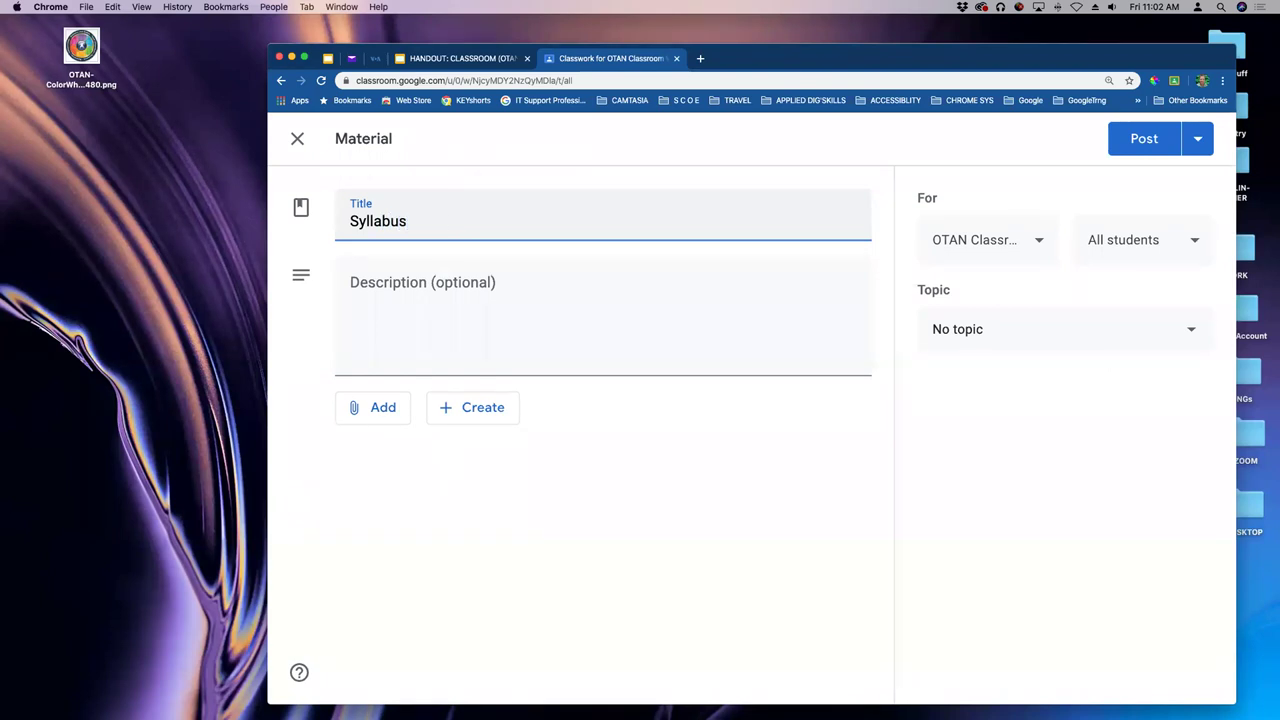
pyautogui.click(386, 416)
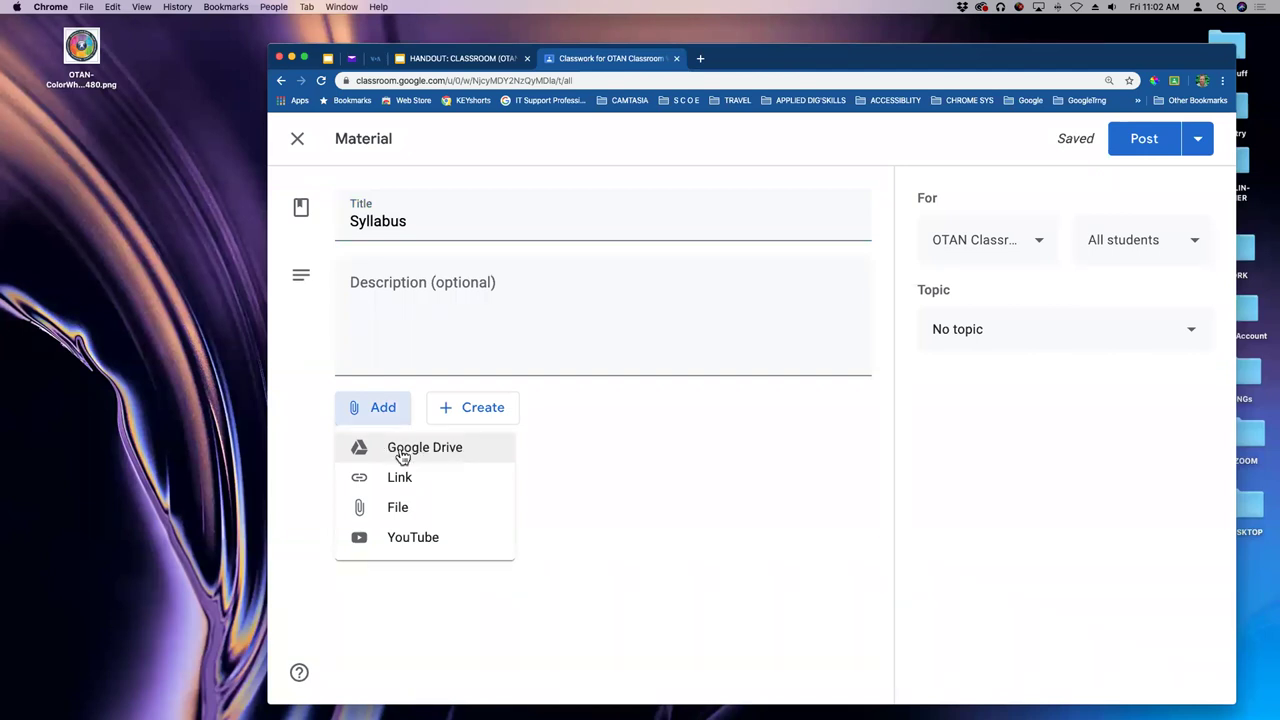
pyautogui.click(405, 455)
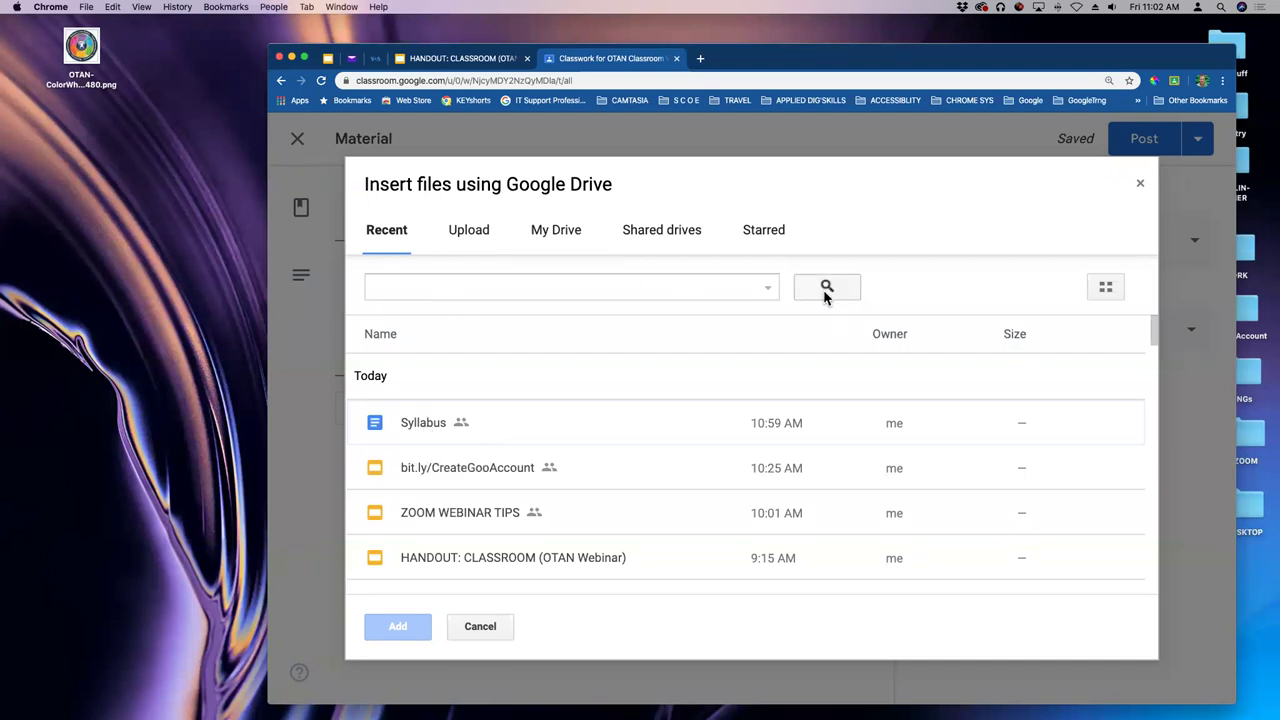
pyautogui.click(425, 425)
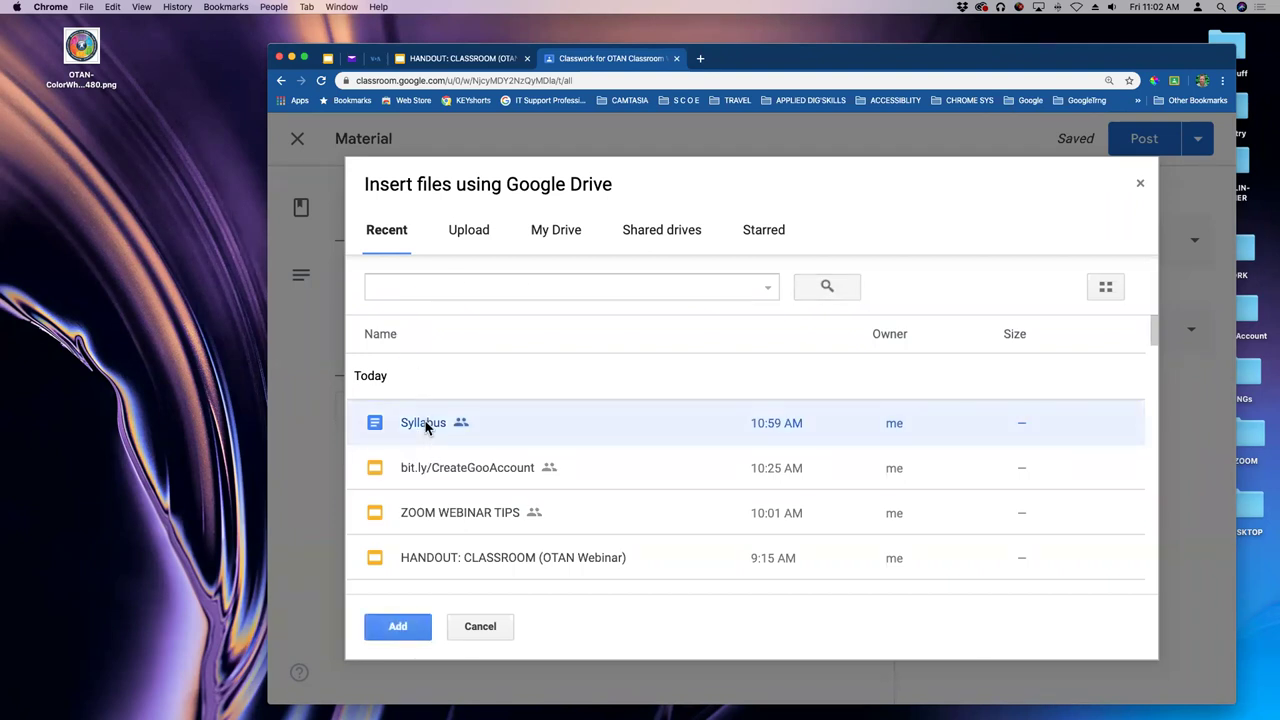
pyautogui.click(401, 628)
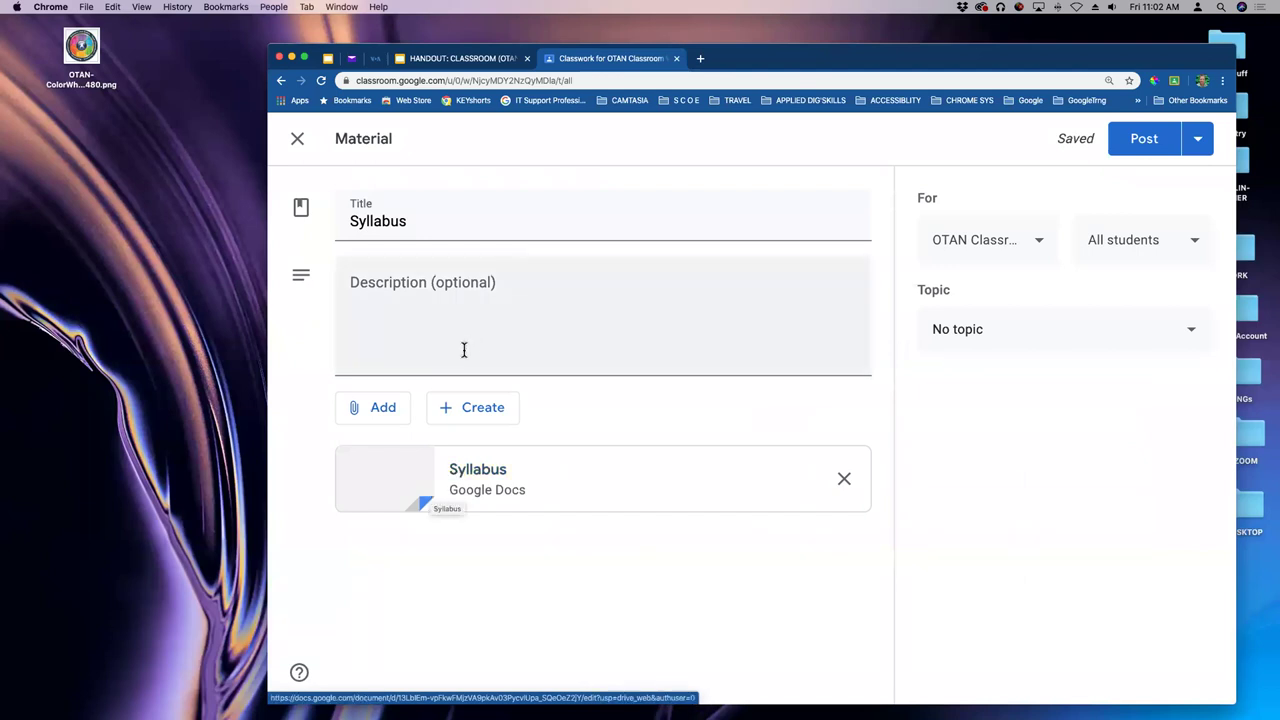
pyautogui.click(421, 349)
# - Enter the description 'Read this know this live this'
pyautogui.write('REad')
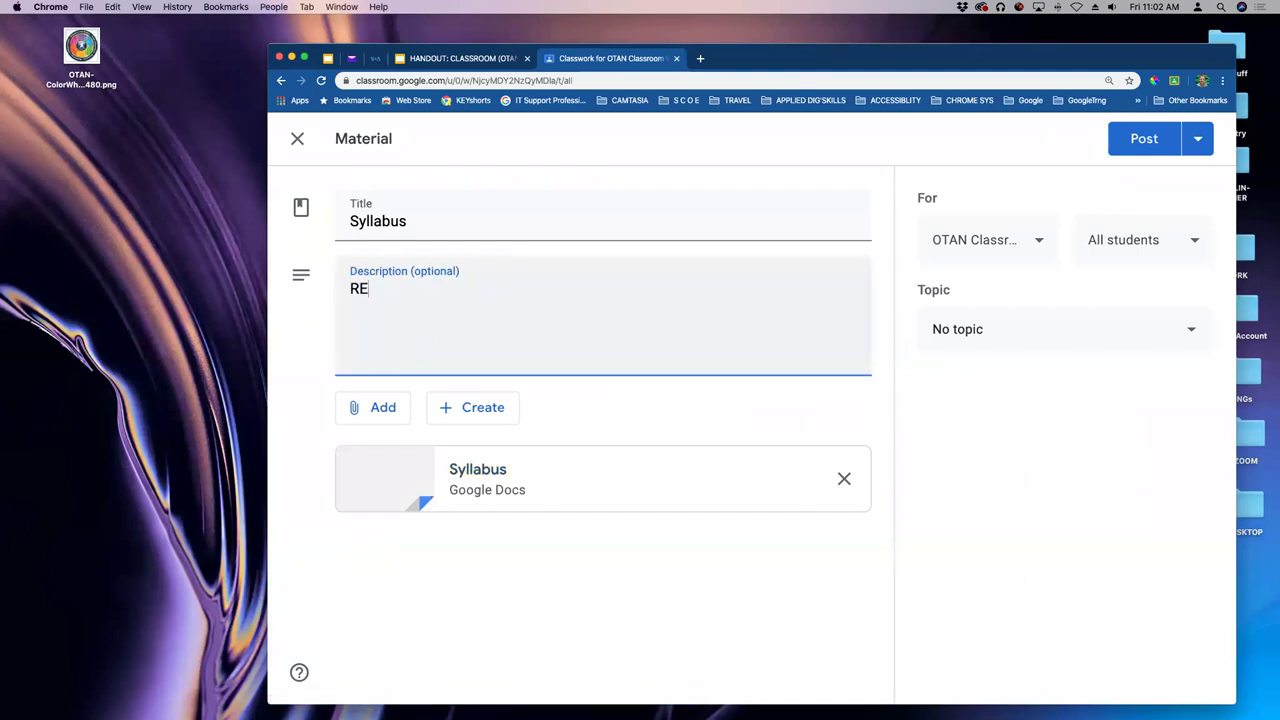
pyautogui.press('BackSpace')
pyautogui.press('BackSpace')
pyautogui.press('BackSpace')
pyautogui.write('ead this know this live this')
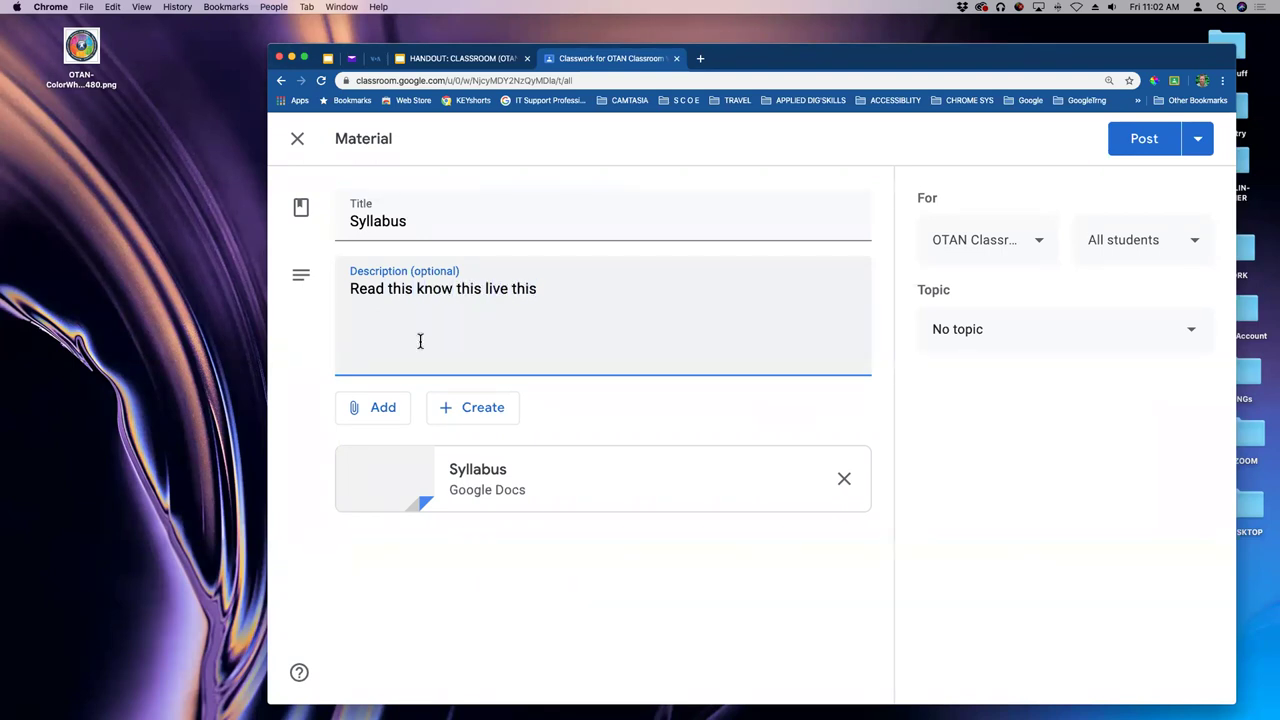
# - Keep the material going only to the OTAN class and all its students
pyautogui.click(1039, 249)
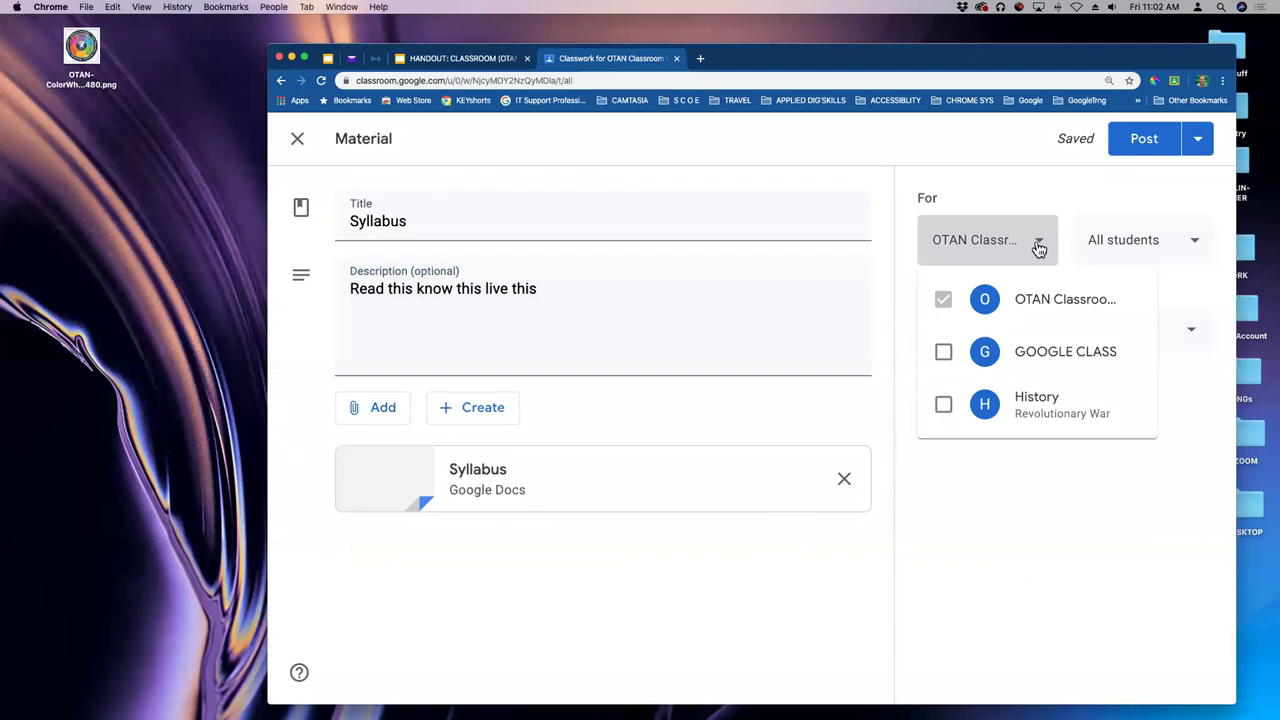
pyautogui.click(943, 351)
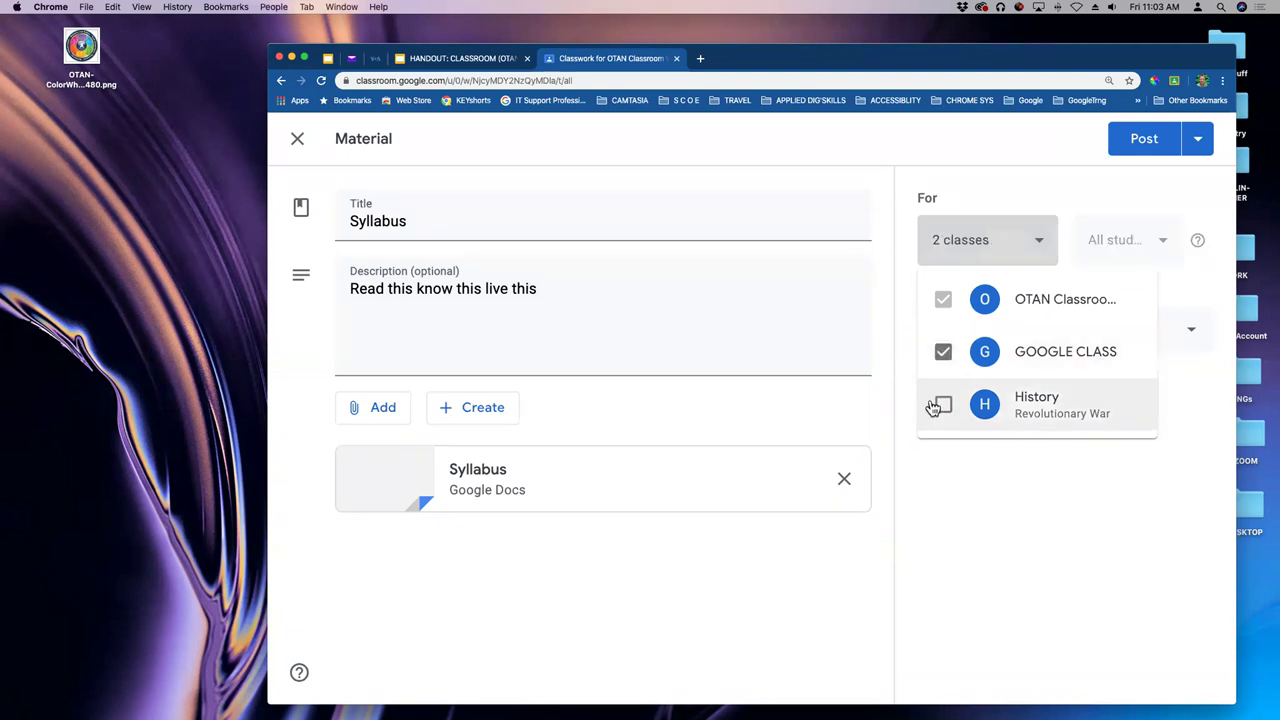
pyautogui.click(943, 405)
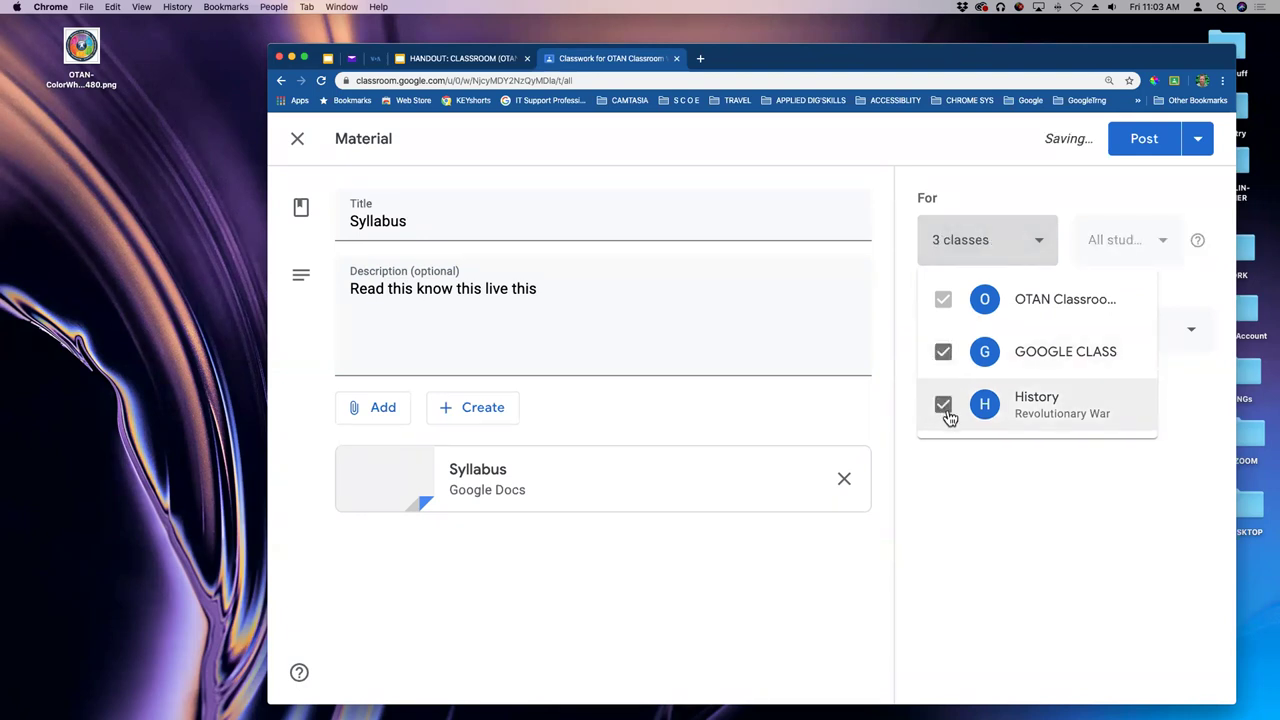
pyautogui.click(945, 408)
pyautogui.click(945, 355)
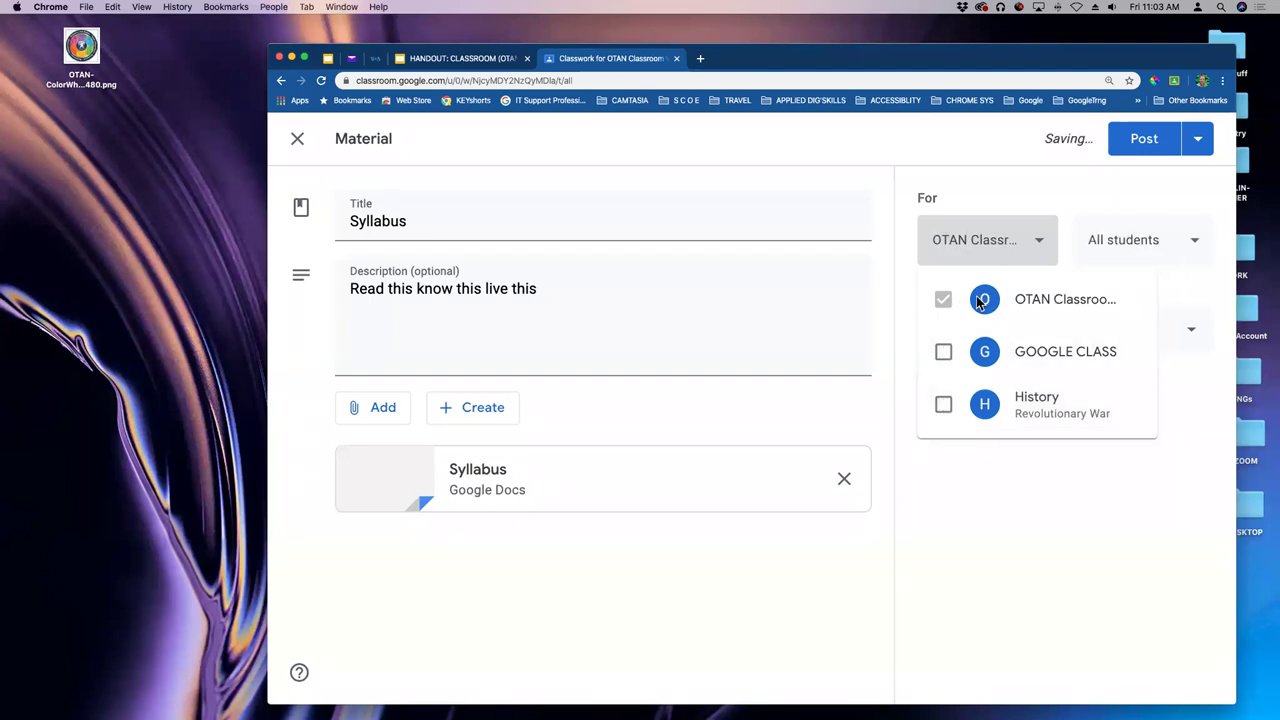
pyautogui.click(1188, 245)
pyautogui.click(1194, 247)
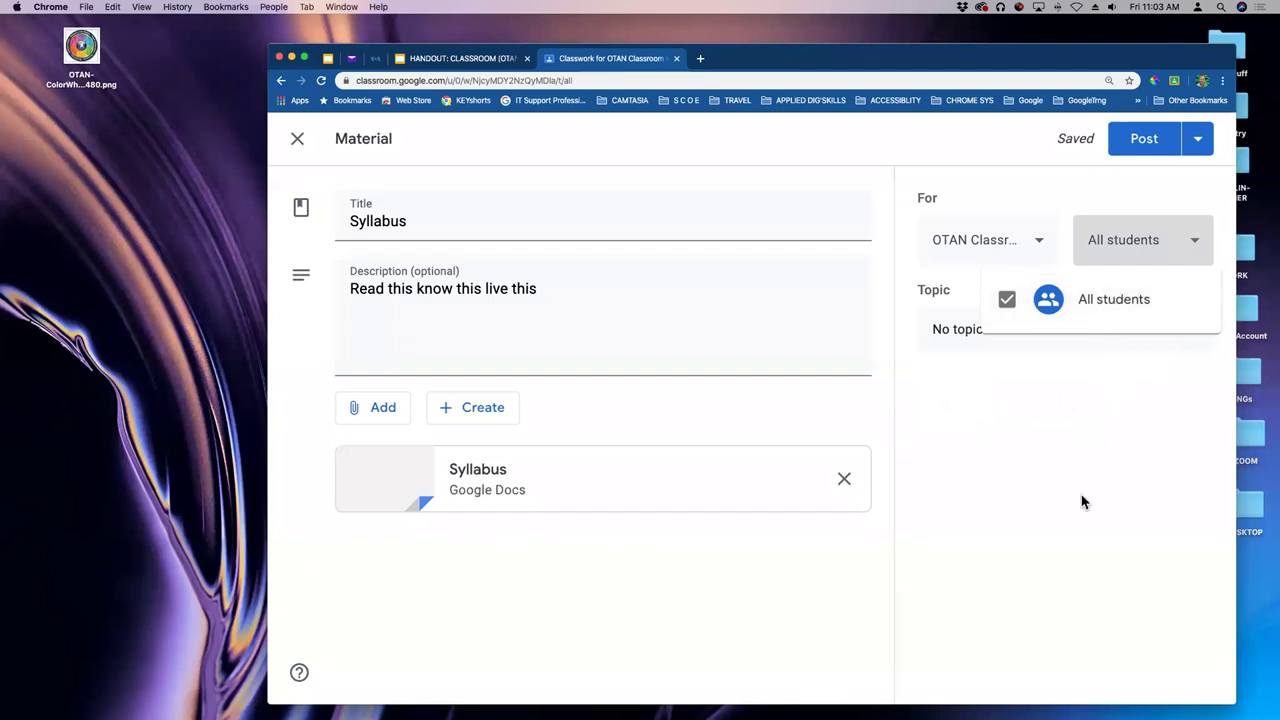
pyautogui.click(1197, 245)
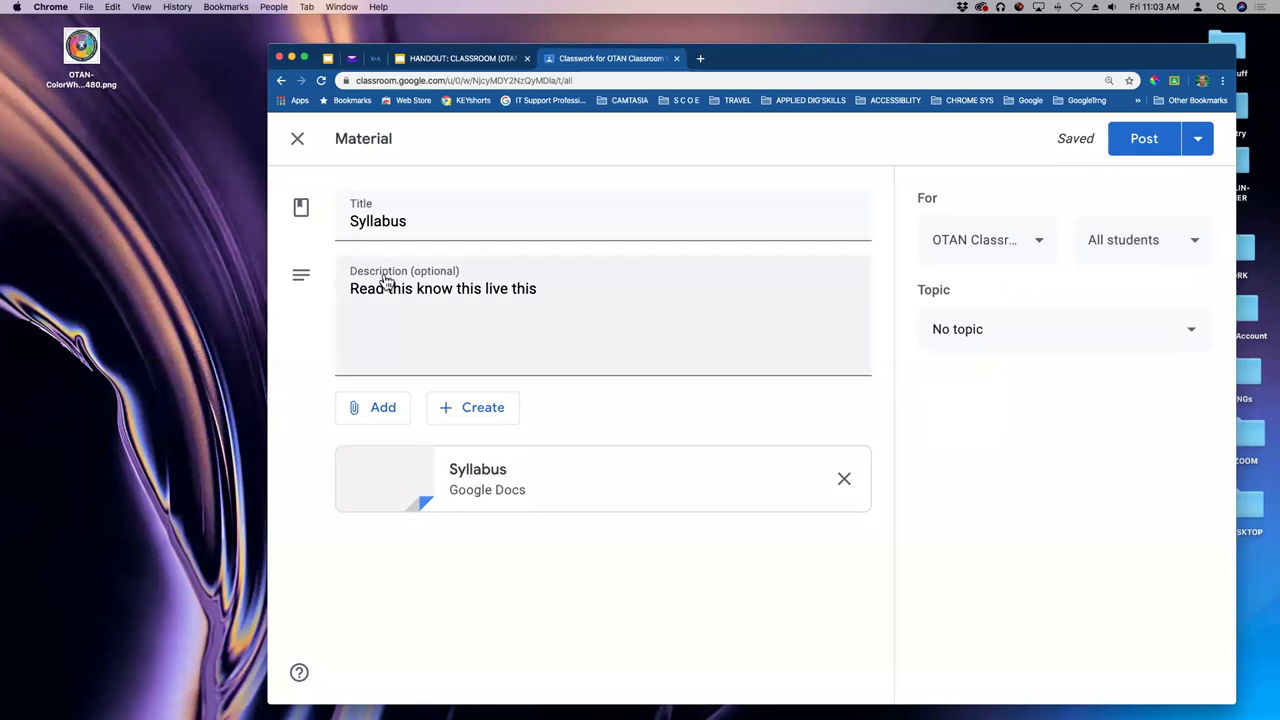
pyautogui.press('super+minus')
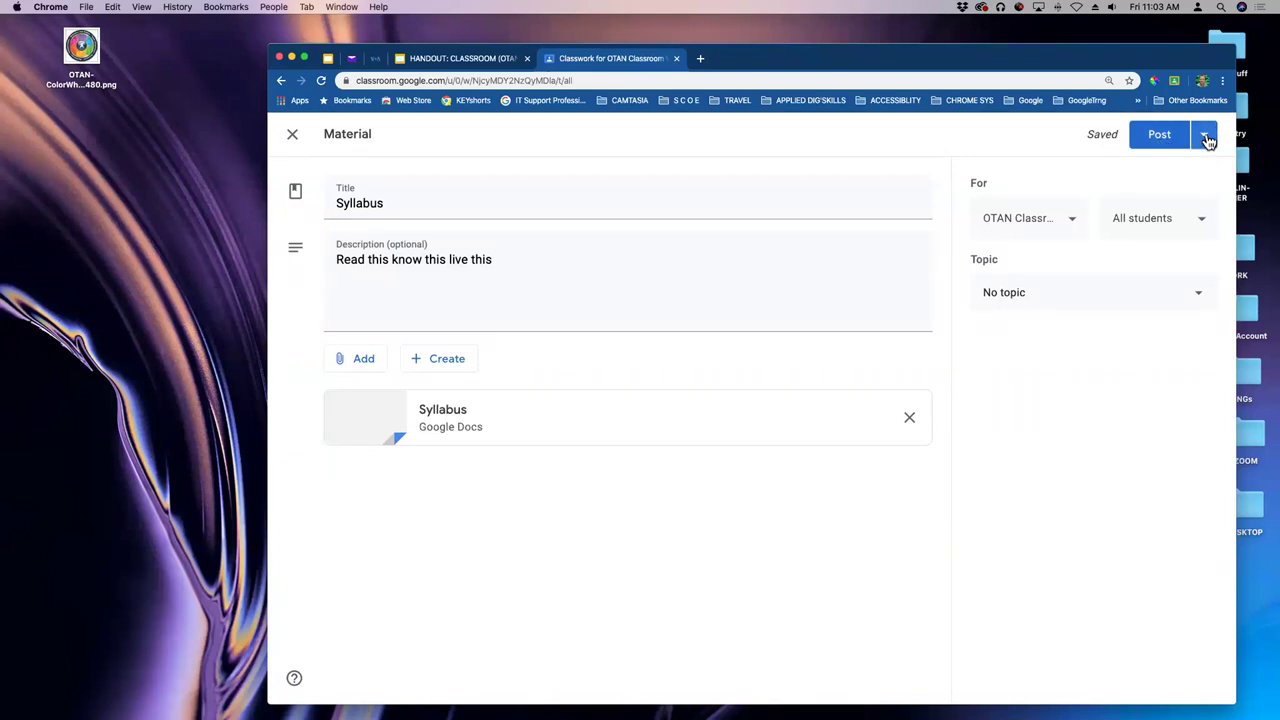
# - Post the Syllabus material immediately, backing out of the Schedule option
pyautogui.click(1206, 138)
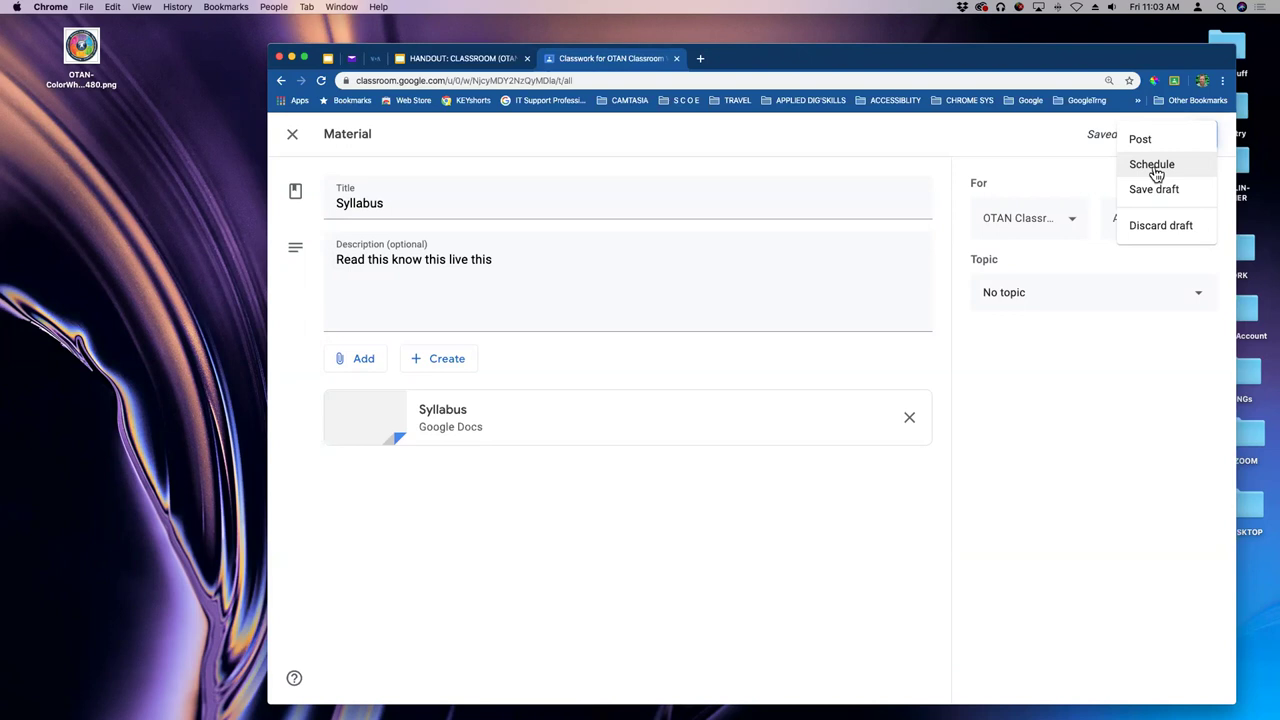
pyautogui.click(1155, 172)
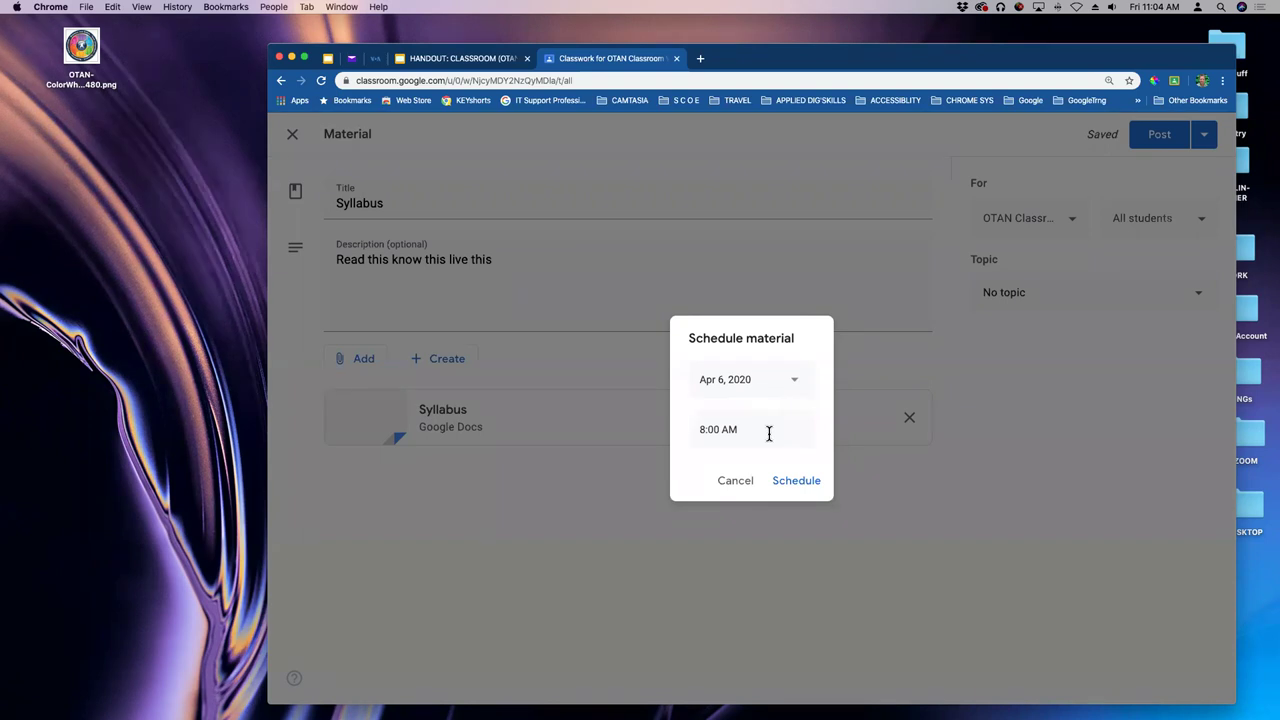
pyautogui.click(740, 484)
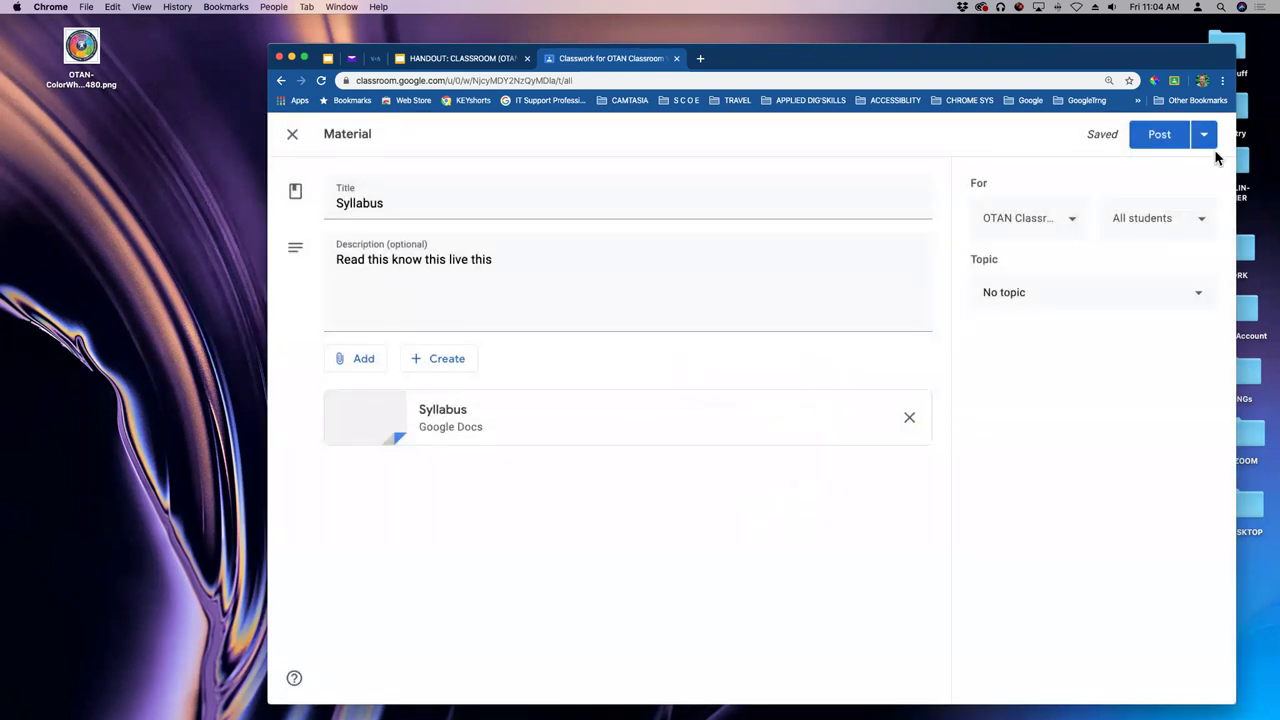
pyautogui.click(1205, 140)
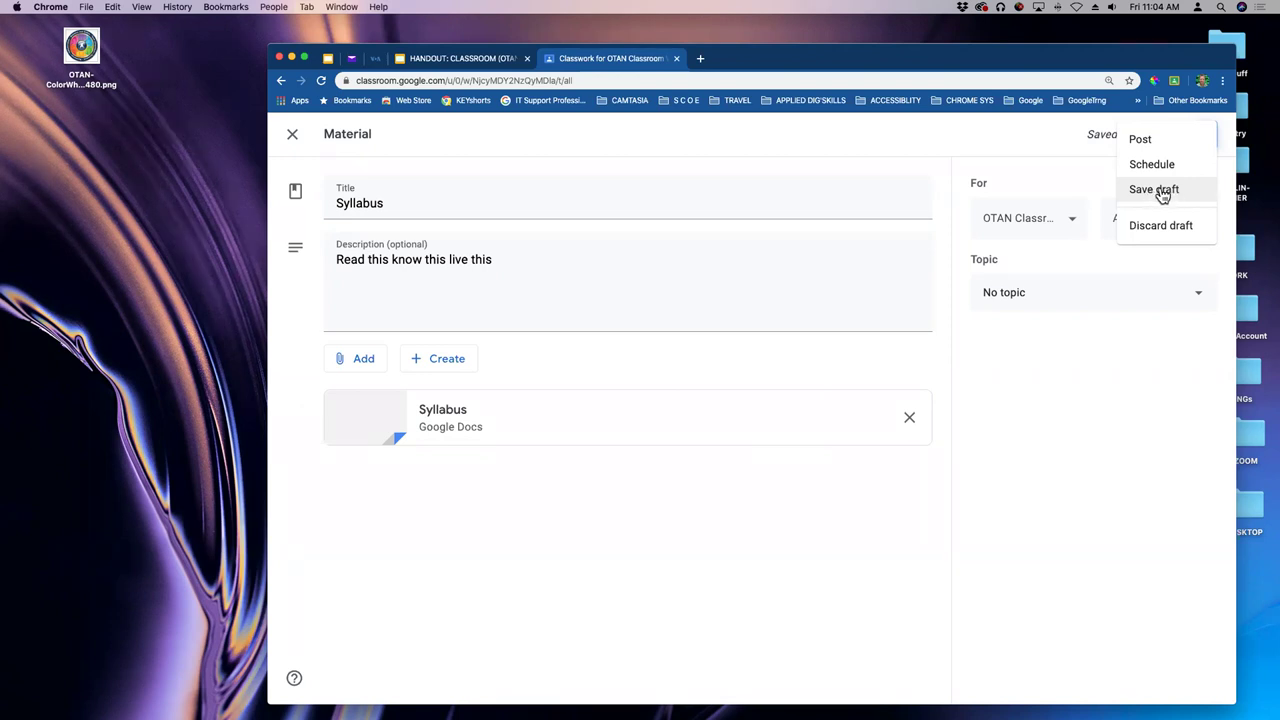
pyautogui.click(1052, 170)
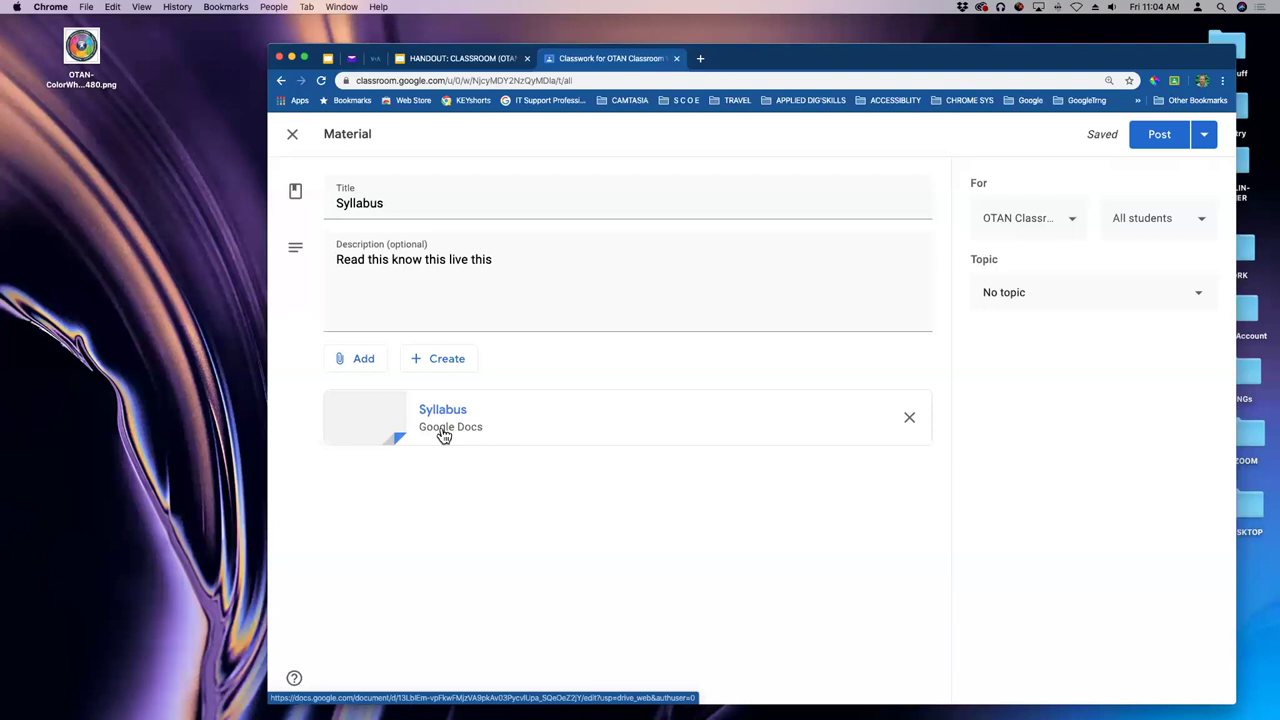
pyautogui.click(1160, 138)
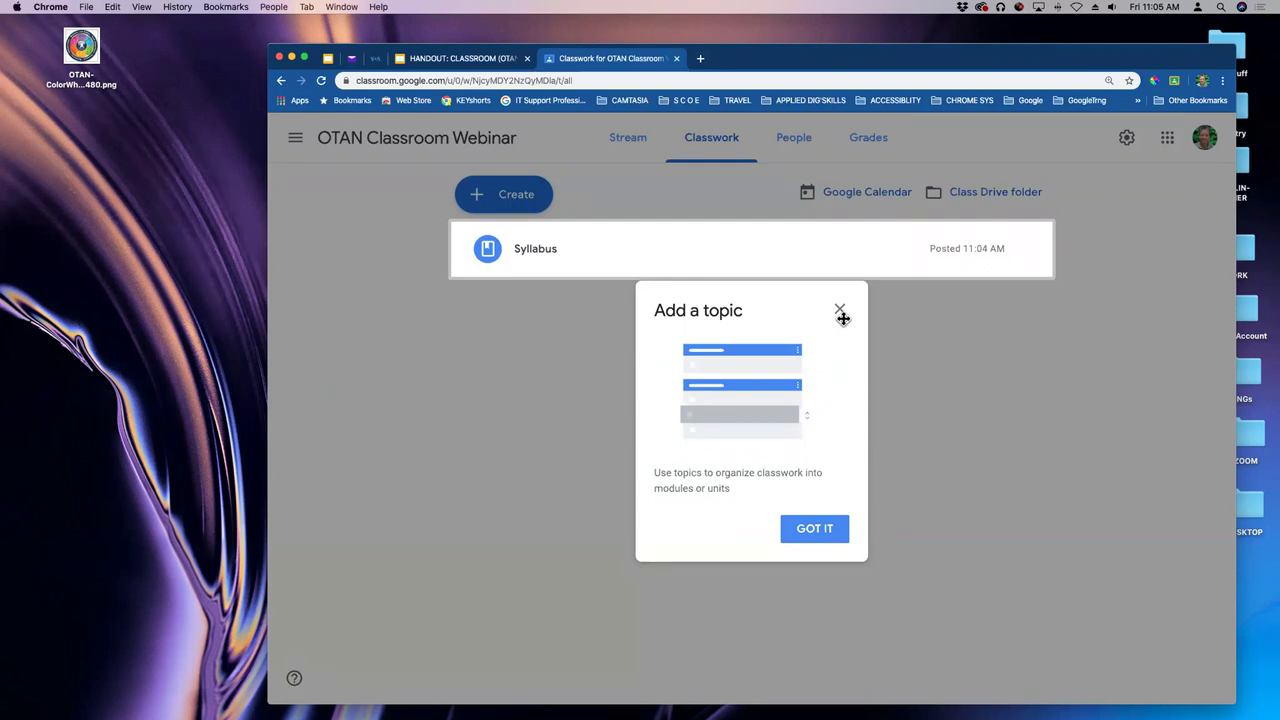
# - Dismiss the Add a topic tip on the Classwork page
pyautogui.click(815, 535)
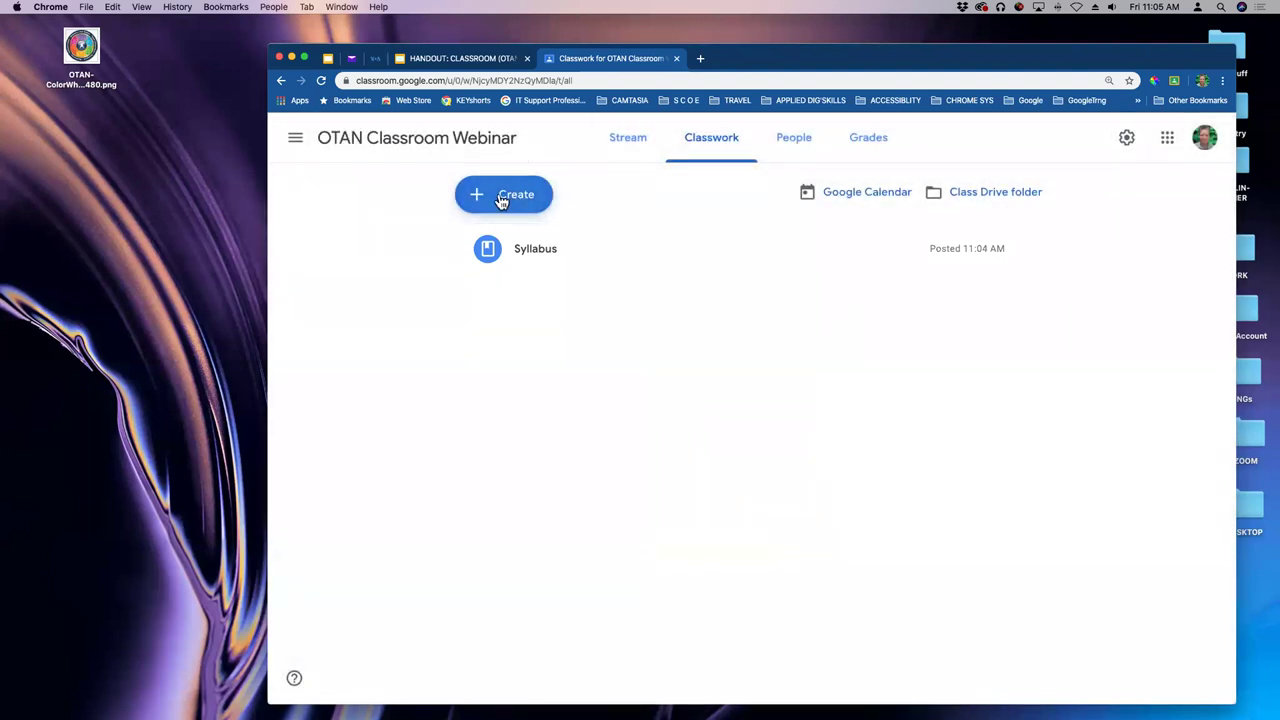
# - Create a new Classwork topic named 'Class Materials'
pyautogui.click(501, 199)
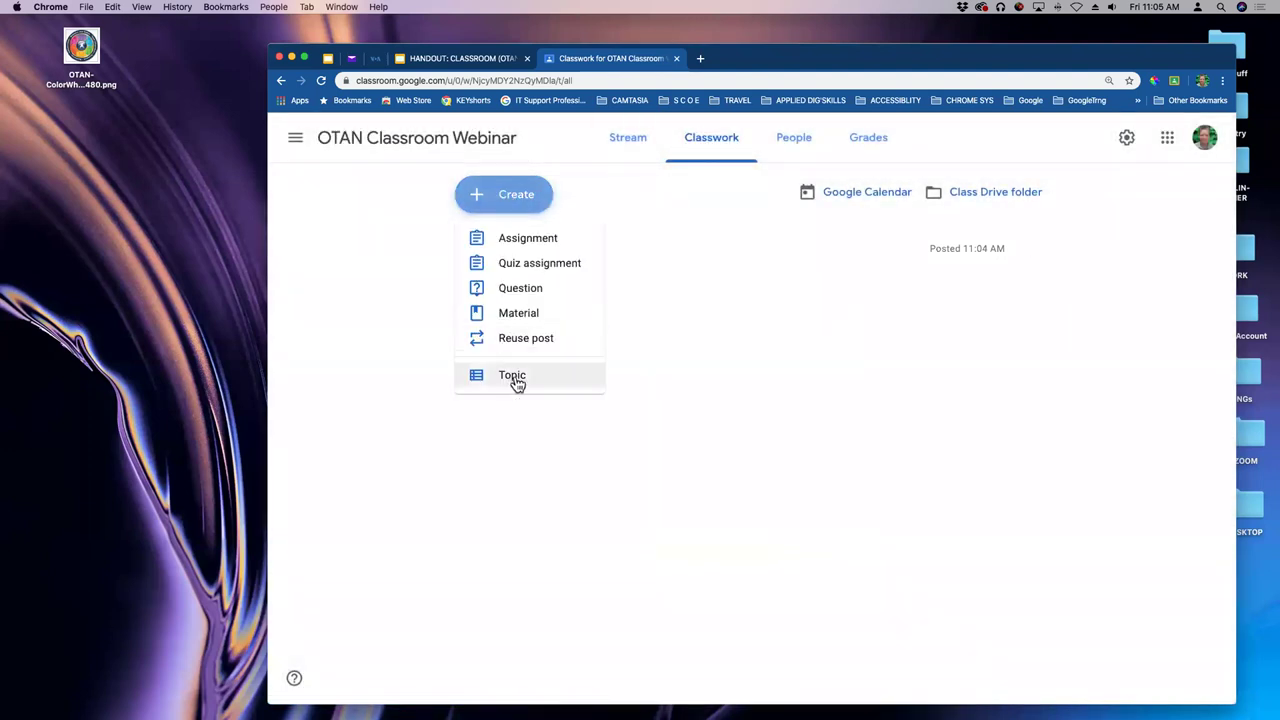
pyautogui.click(514, 381)
pyautogui.write('Materie')
pyautogui.press('BackSpace')
pyautogui.write('als')
pyautogui.click(688, 410)
pyautogui.write('Class')
pyautogui.click(828, 460)
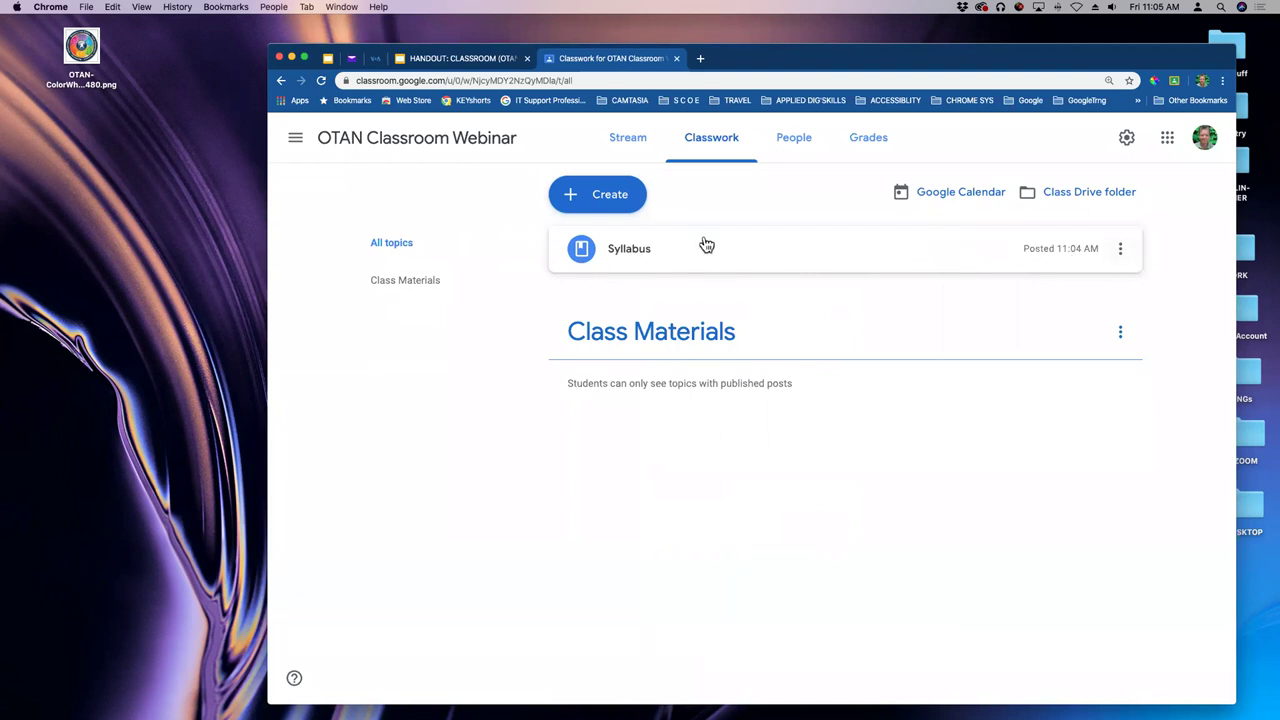
# - Move the Syllabus material into the Class Materials topic and view that topic's page
pyautogui.click(1122, 250)
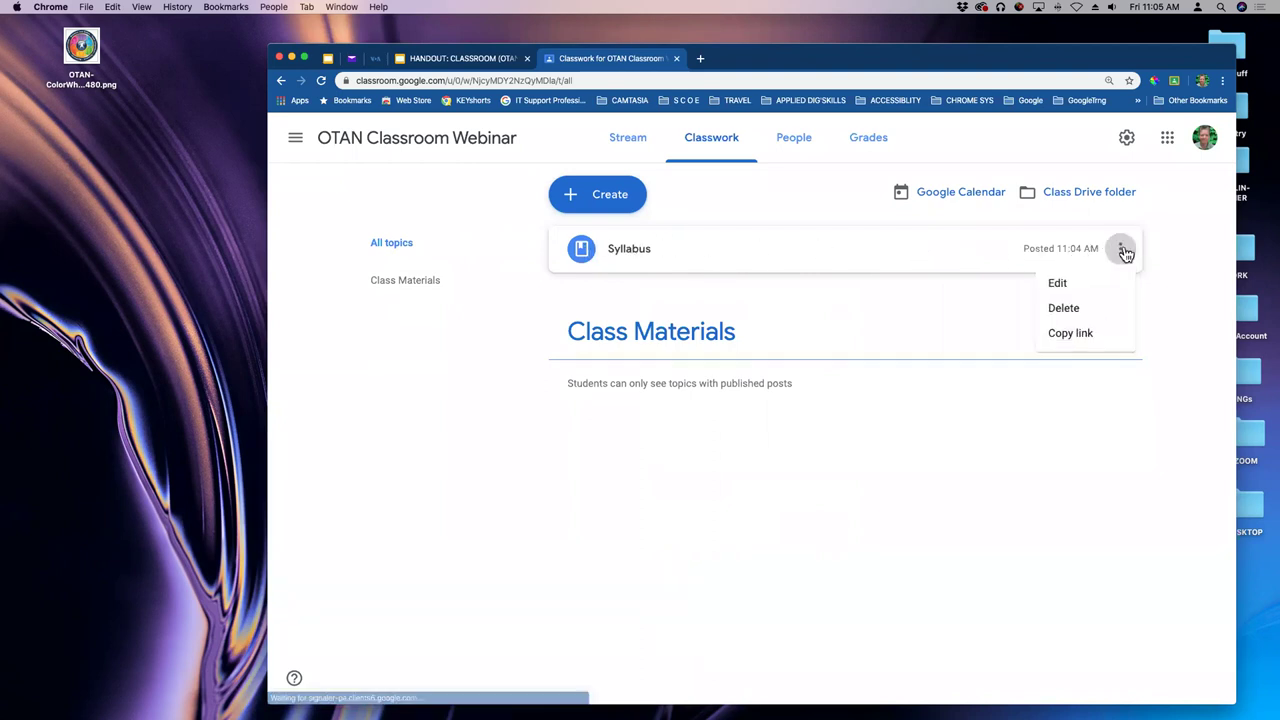
pyautogui.click(1064, 287)
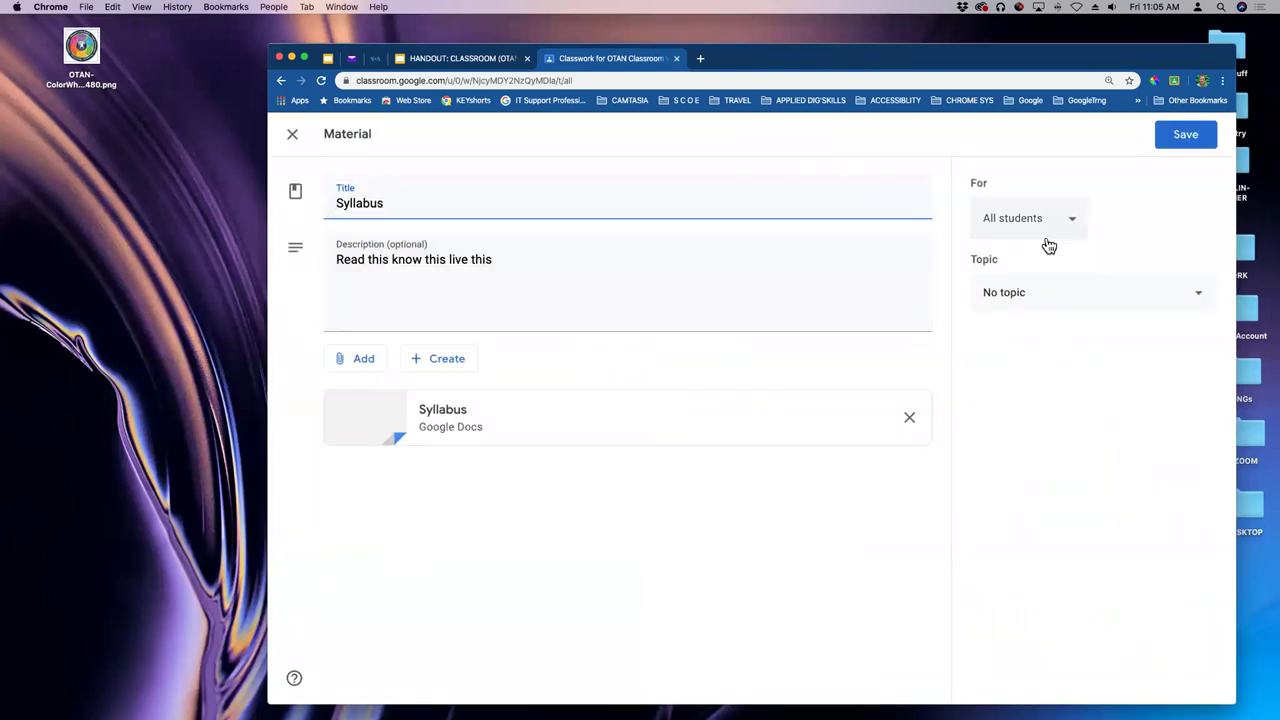
pyautogui.click(1194, 297)
pyautogui.click(1020, 385)
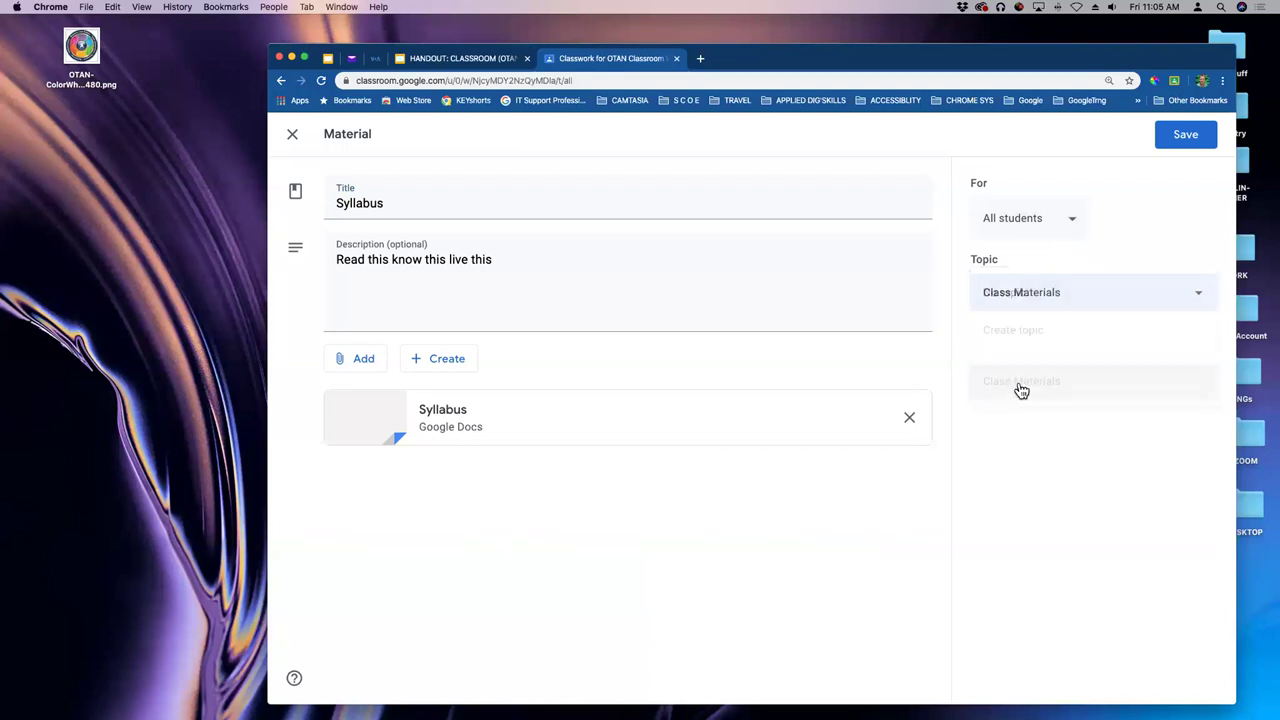
pyautogui.click(1188, 140)
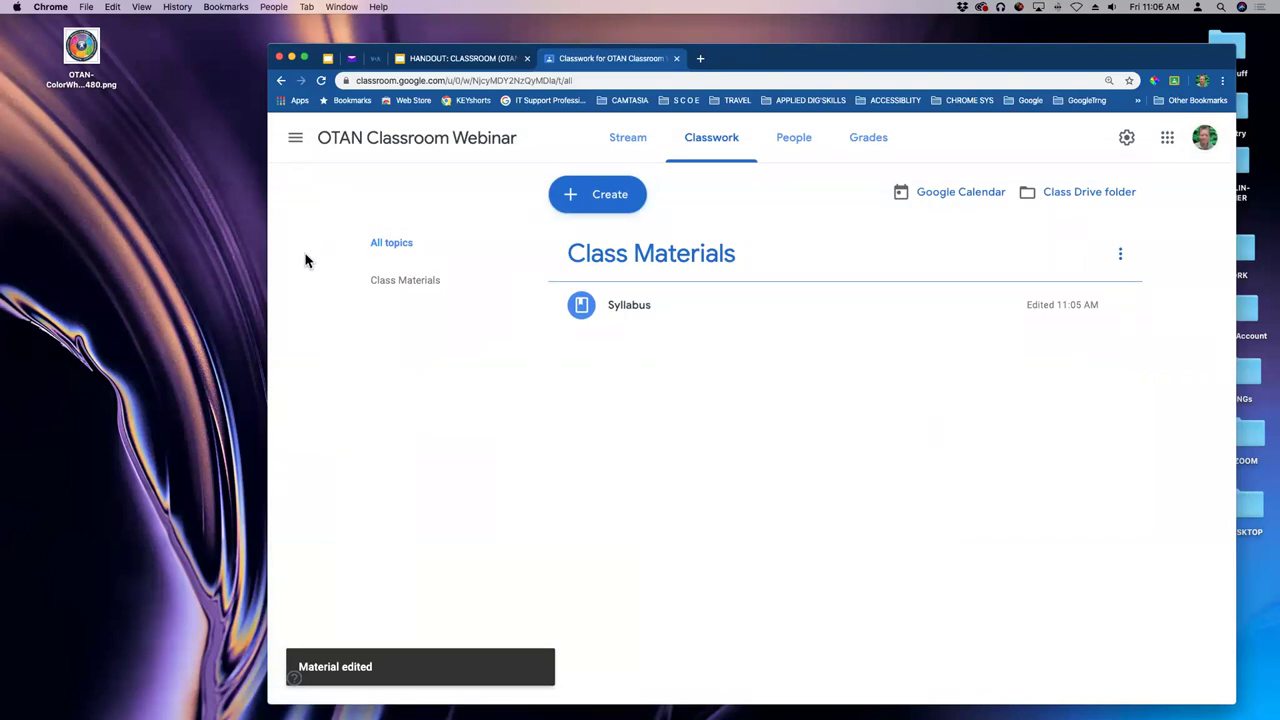
pyautogui.click(414, 285)
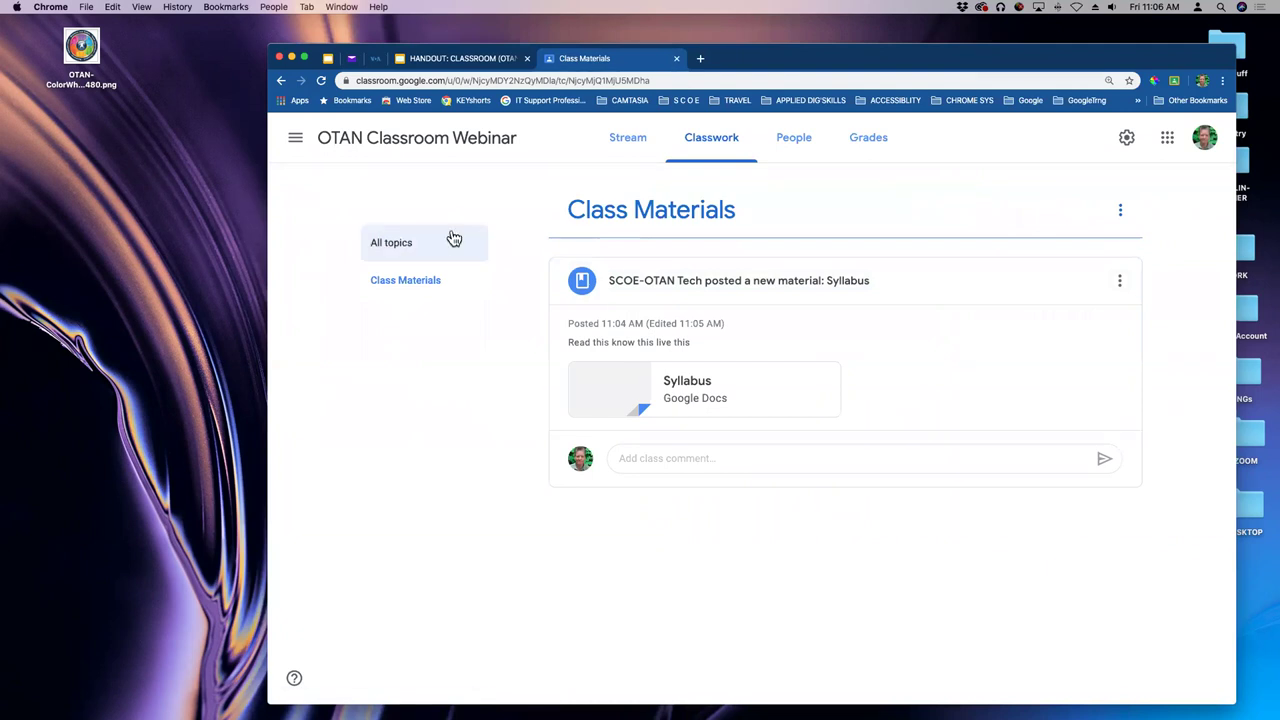
# - Show all topics on the Classwork page, then switch to the class Stream
pyautogui.click(386, 248)
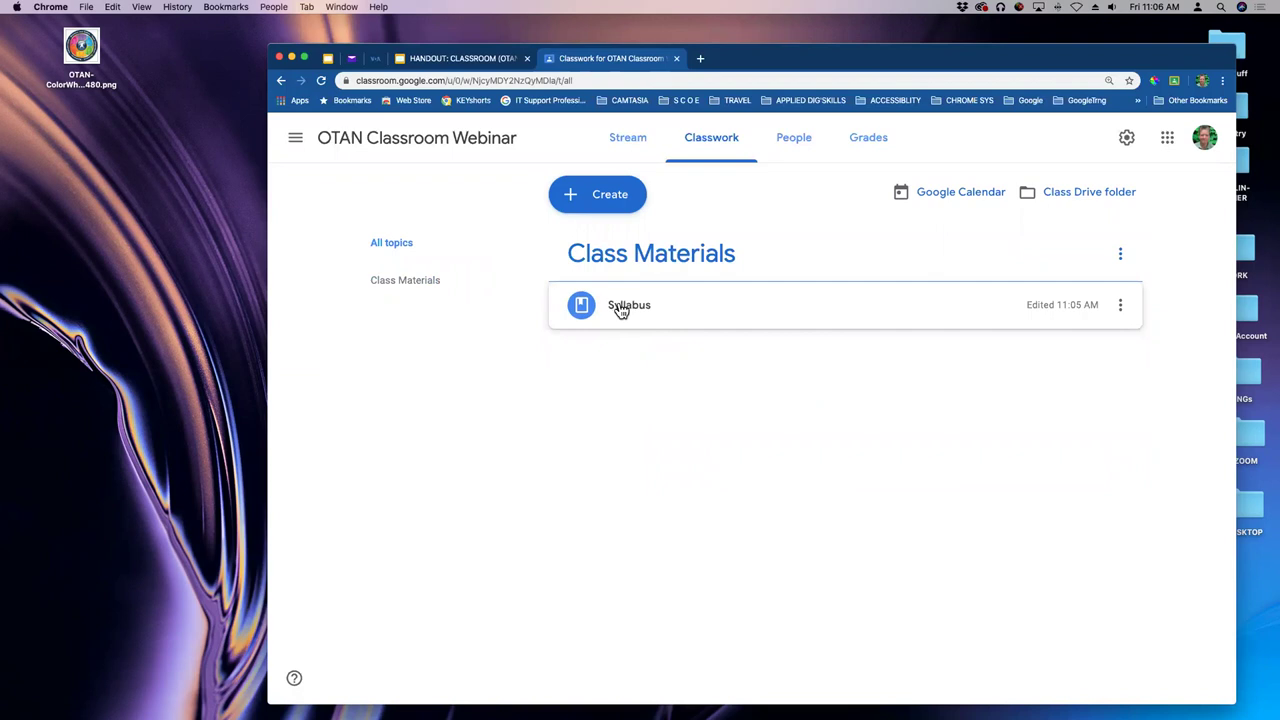
pyautogui.click(626, 142)
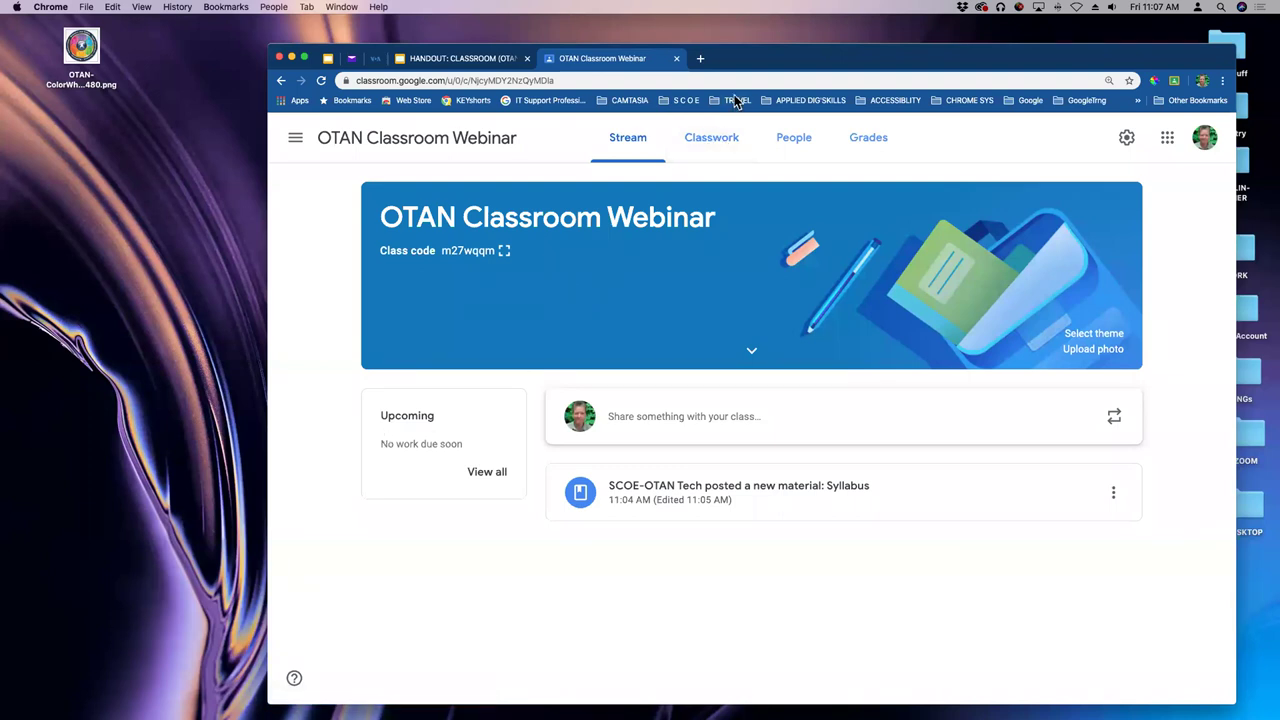
pyautogui.click(697, 140)
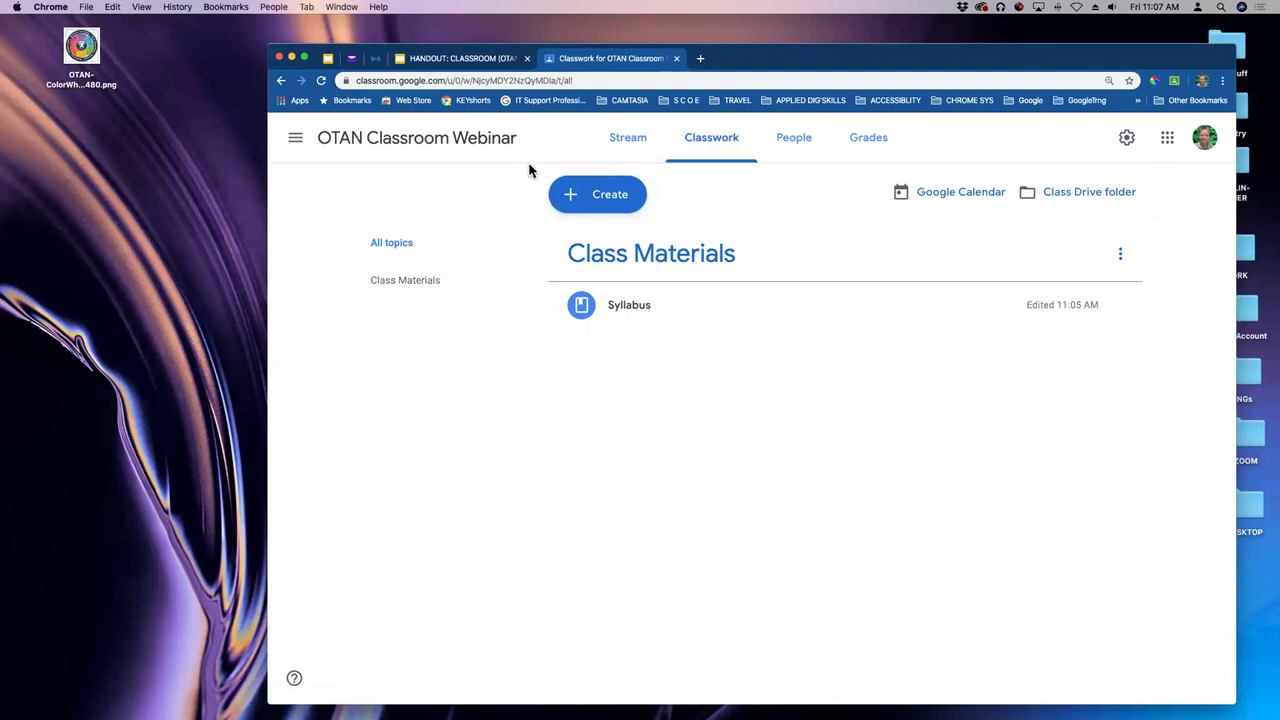
pyautogui.click(798, 143)
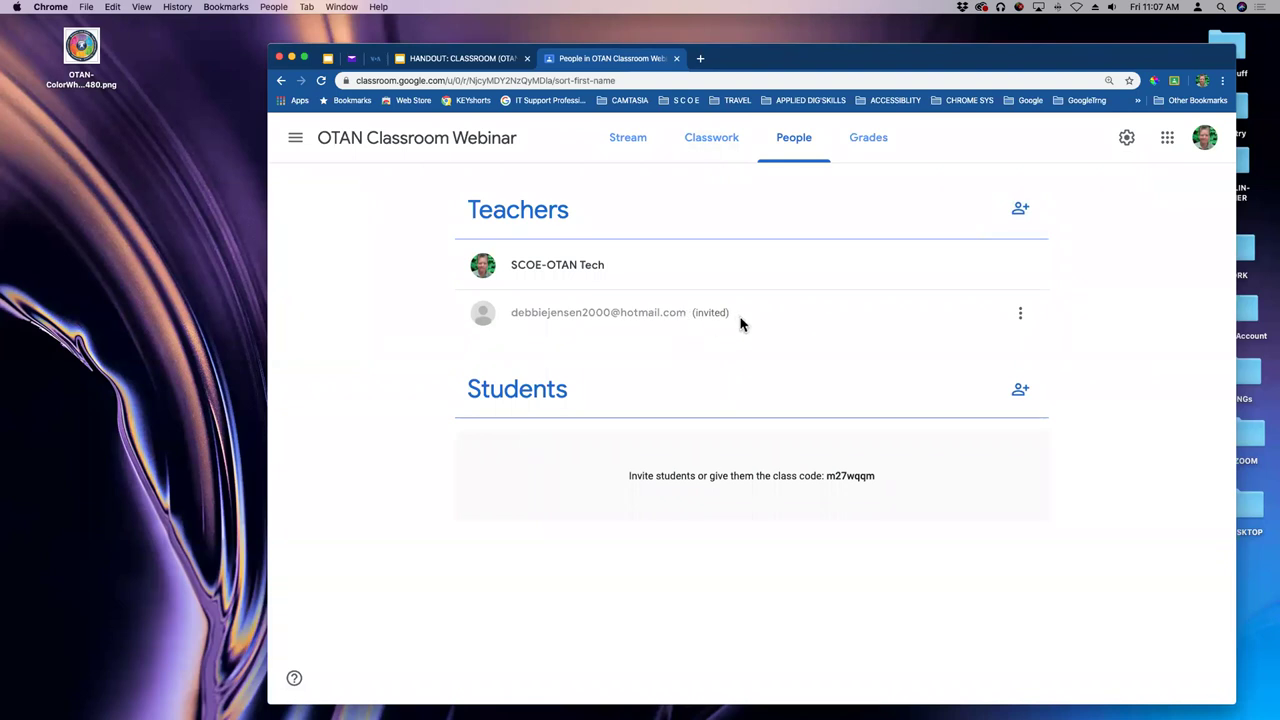
# - Begin inviting students from the class People page
pyautogui.click(1021, 391)
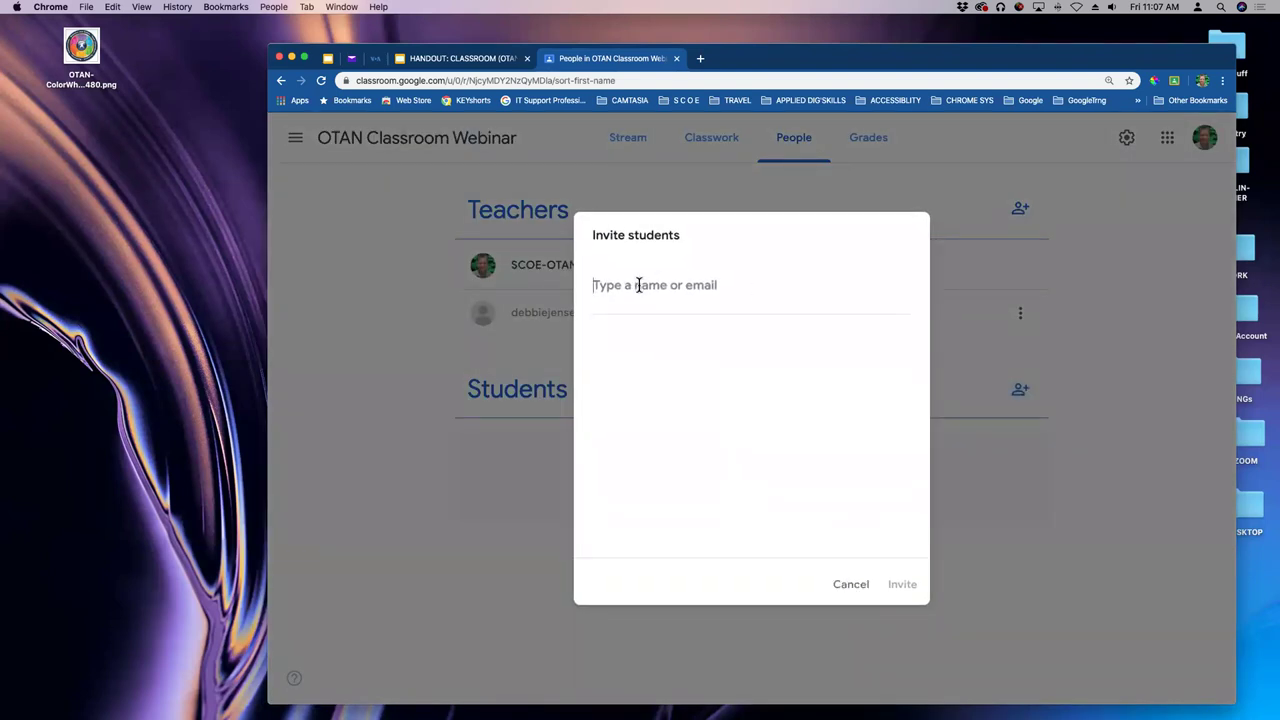
# - Try inviting a student by name, cancel after the domain error, and reopen the invite form
pyautogui.write('mol')
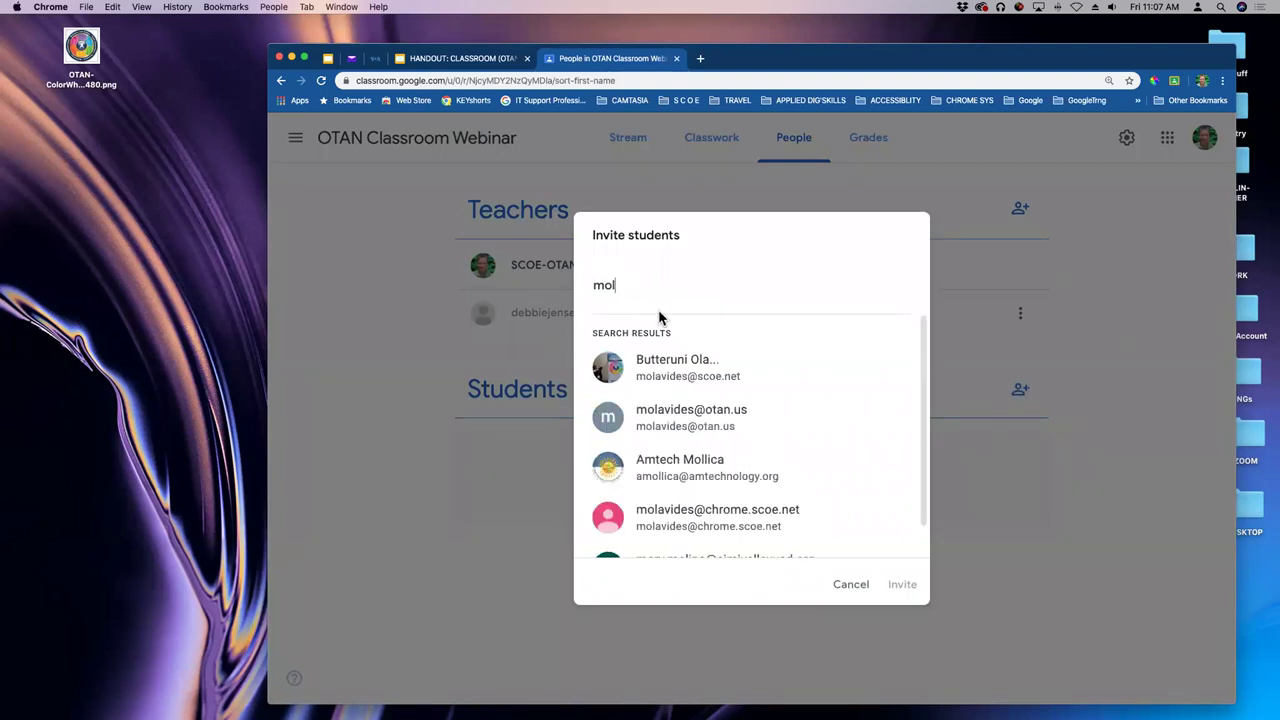
pyautogui.click(673, 371)
pyautogui.click(910, 585)
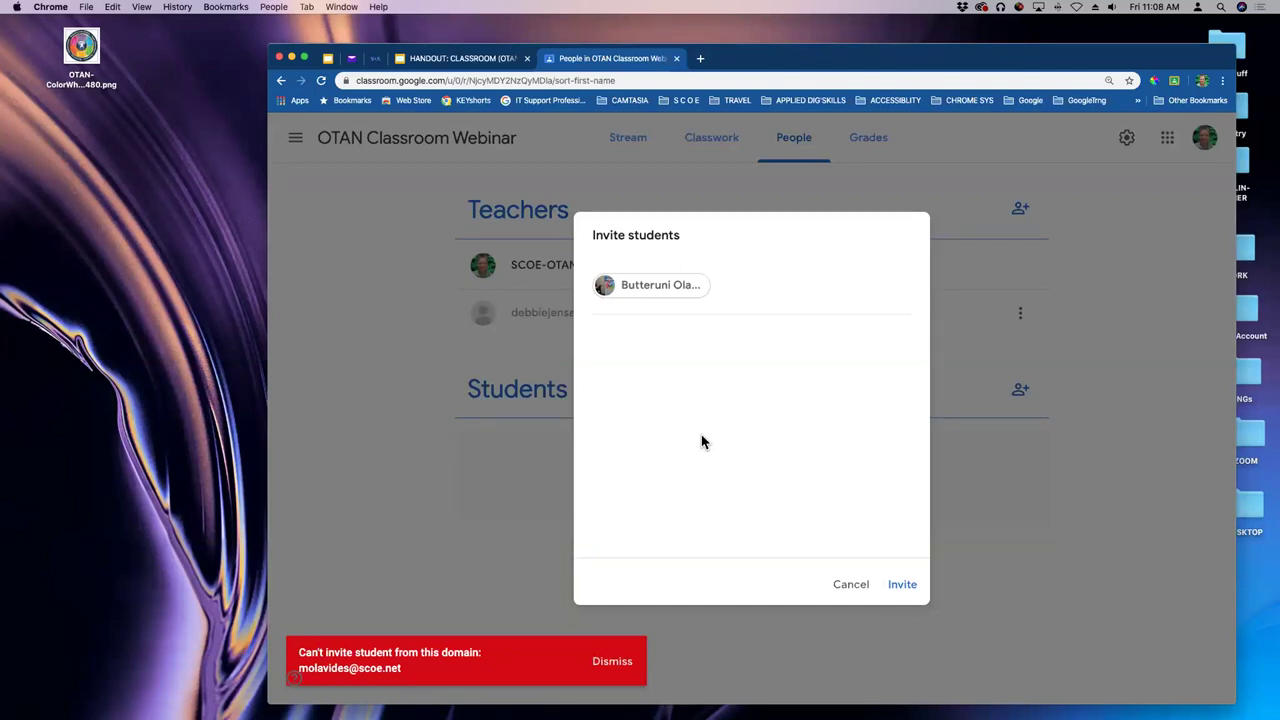
pyautogui.click(851, 592)
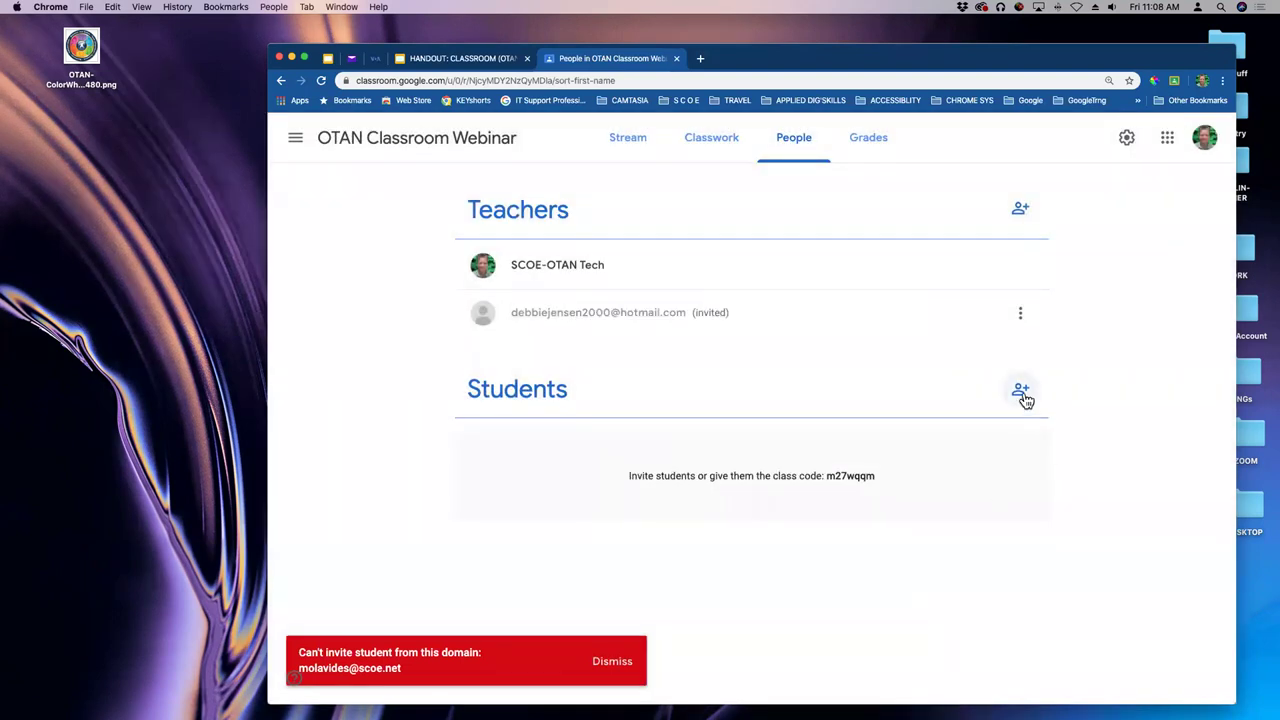
pyautogui.click(1021, 392)
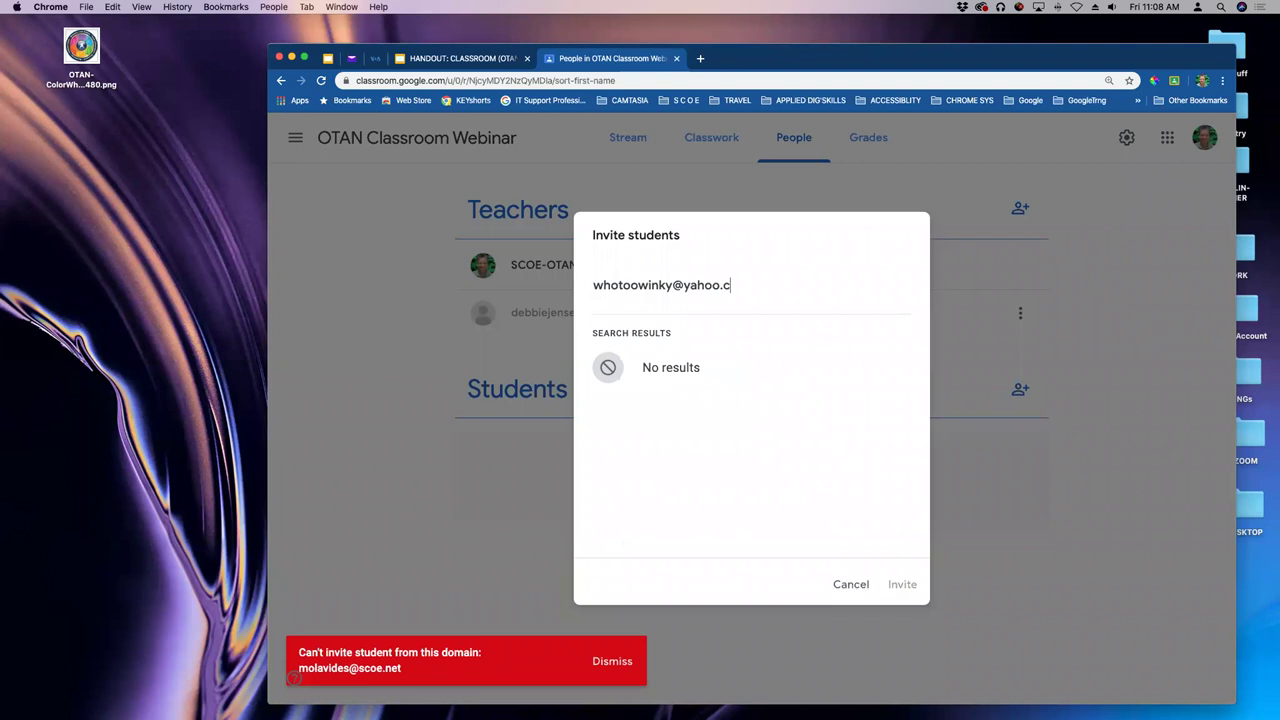
# - Add the student's Yahoo e-mail address as an invitee and send the invitation
pyautogui.press('Return')
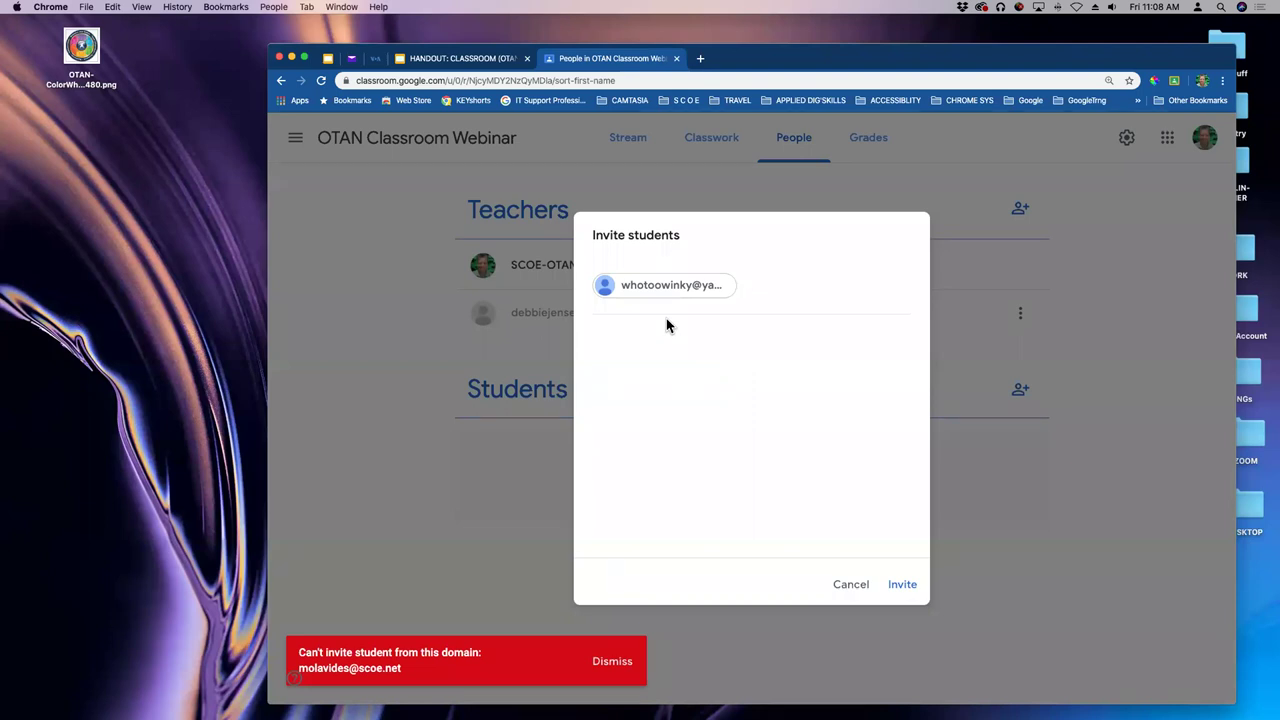
pyautogui.click(912, 588)
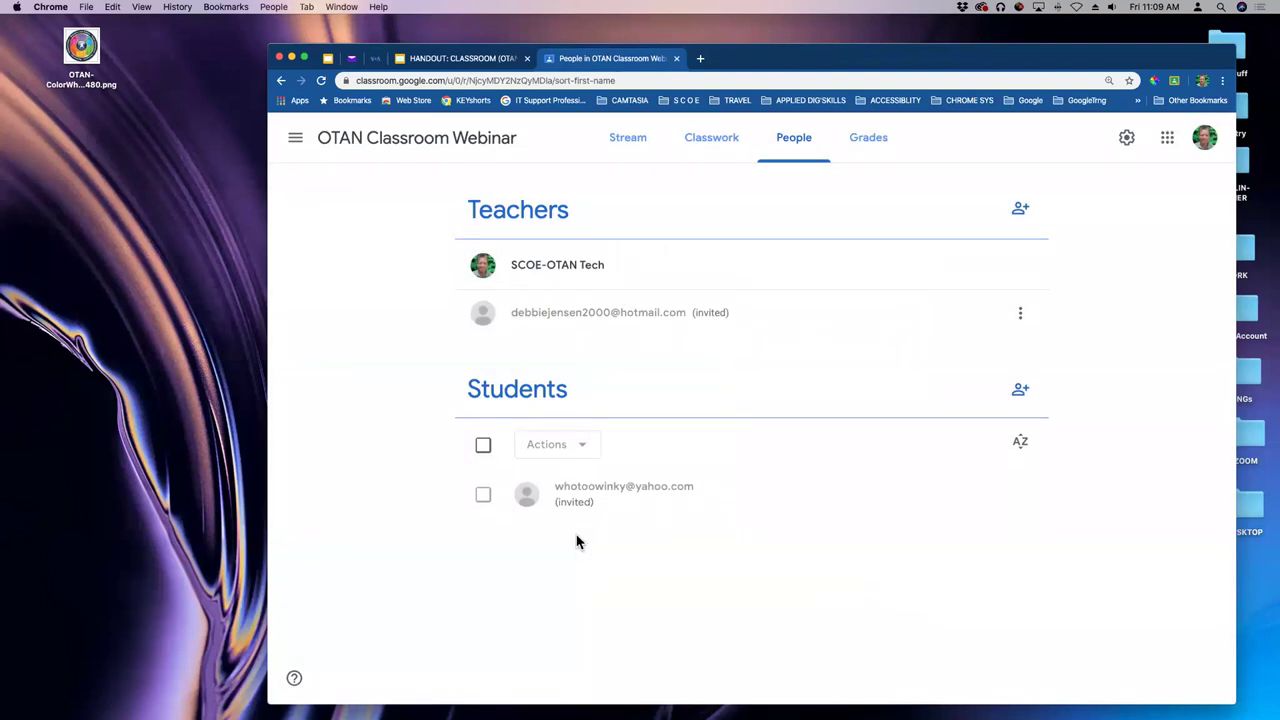
pyautogui.click(1020, 390)
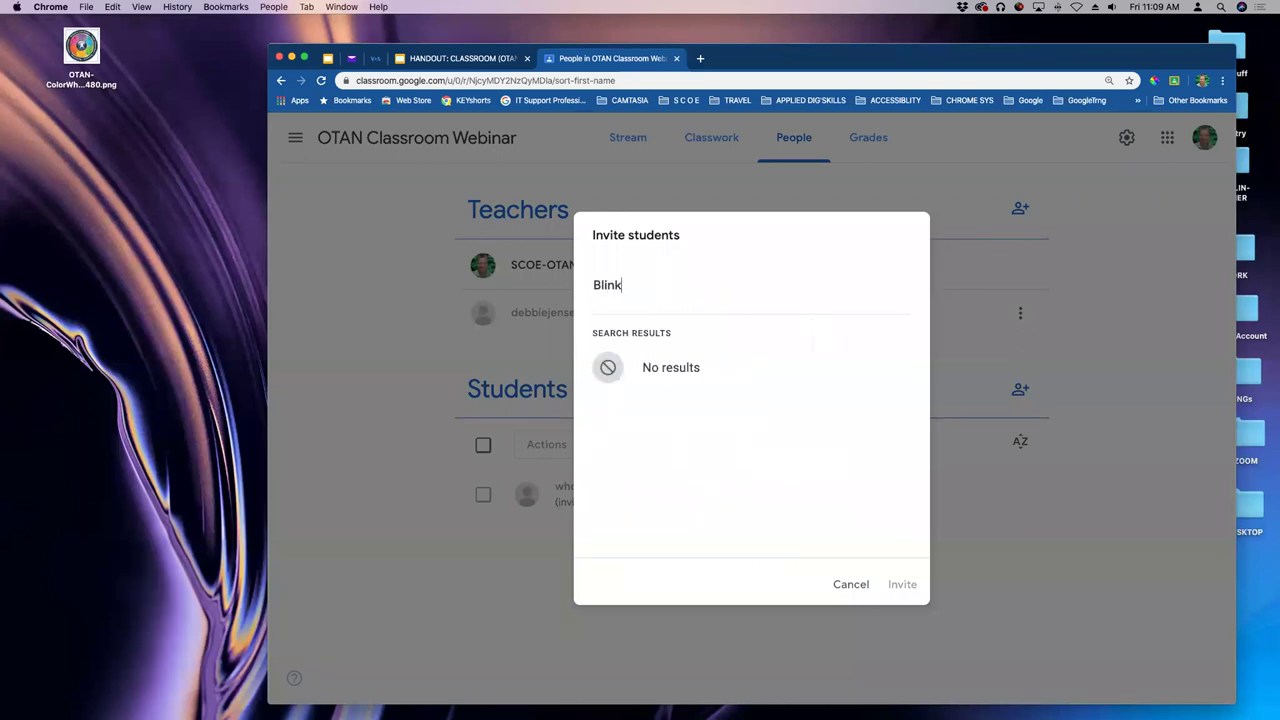
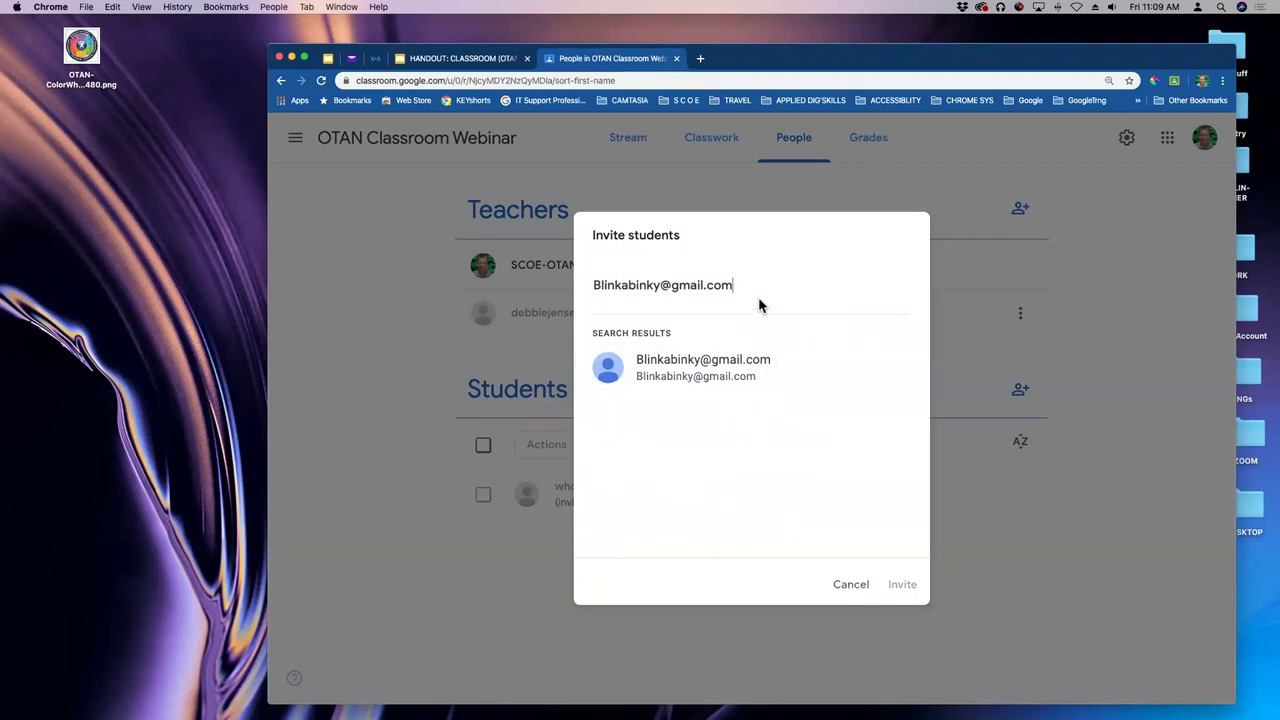
# - Enter the second student's Gmail address, fixing typos, and send the invitation
pyautogui.press('Return')
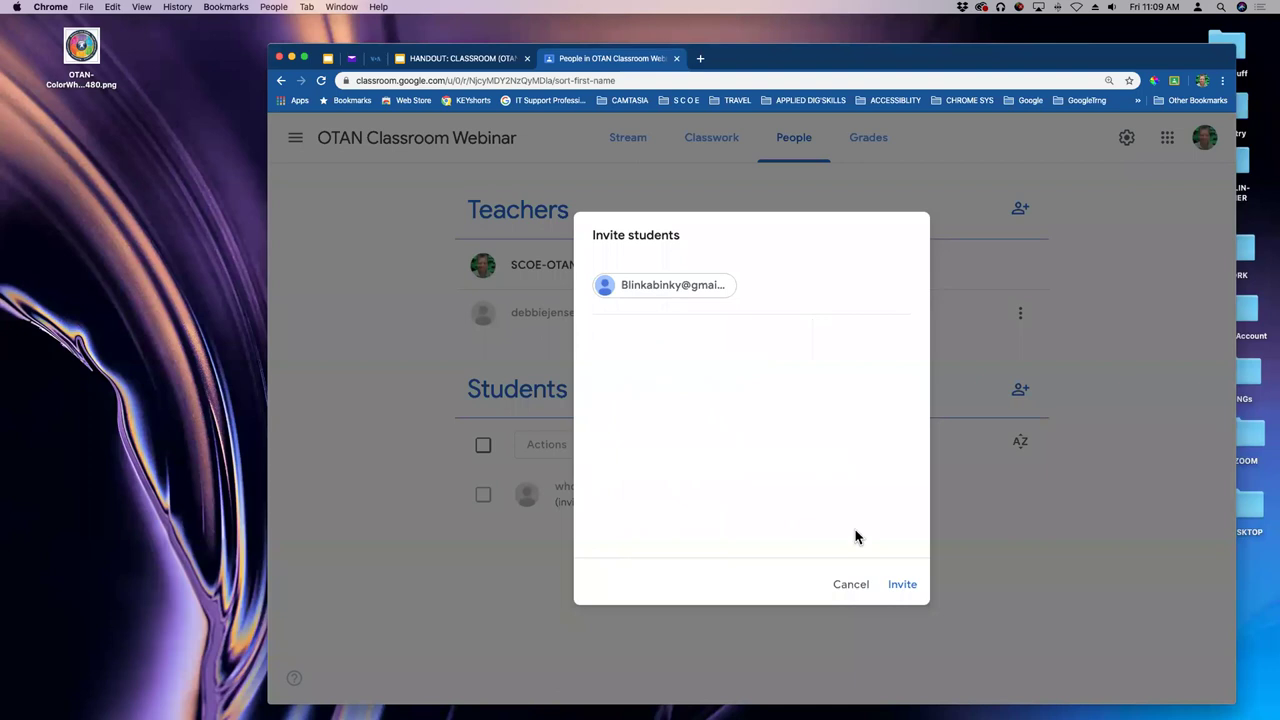
pyautogui.click(896, 588)
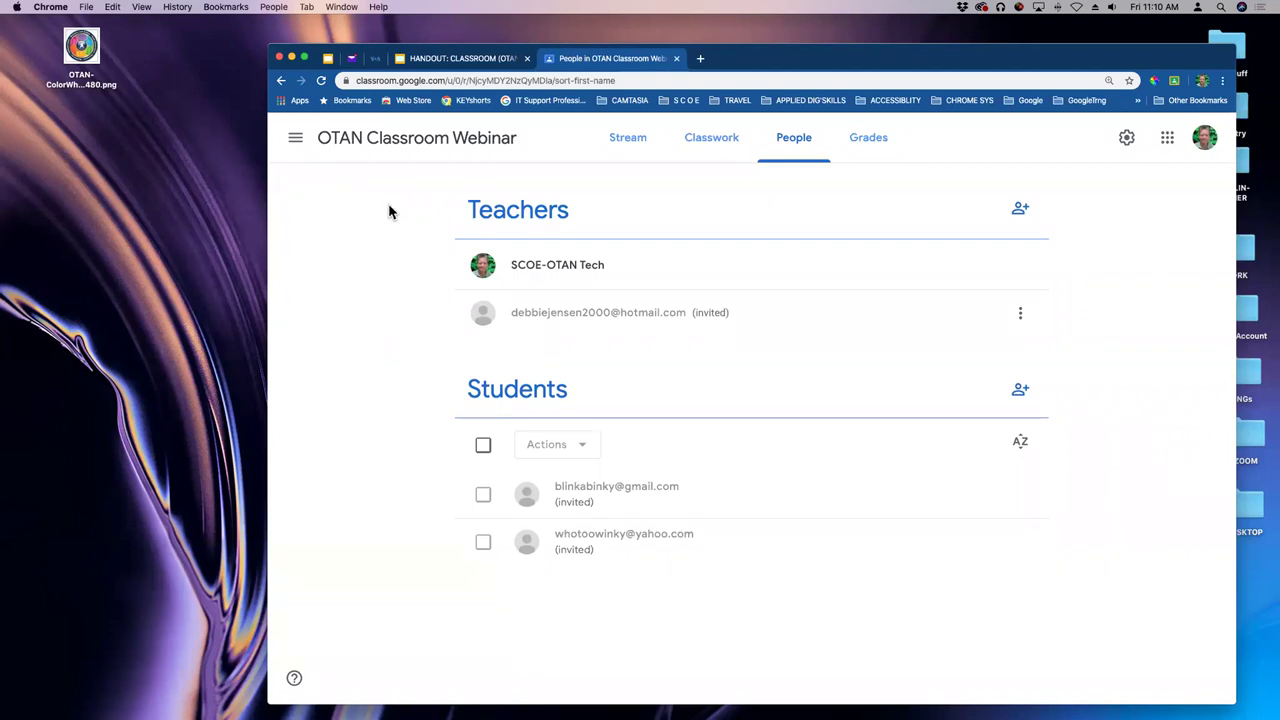
pyautogui.click(631, 143)
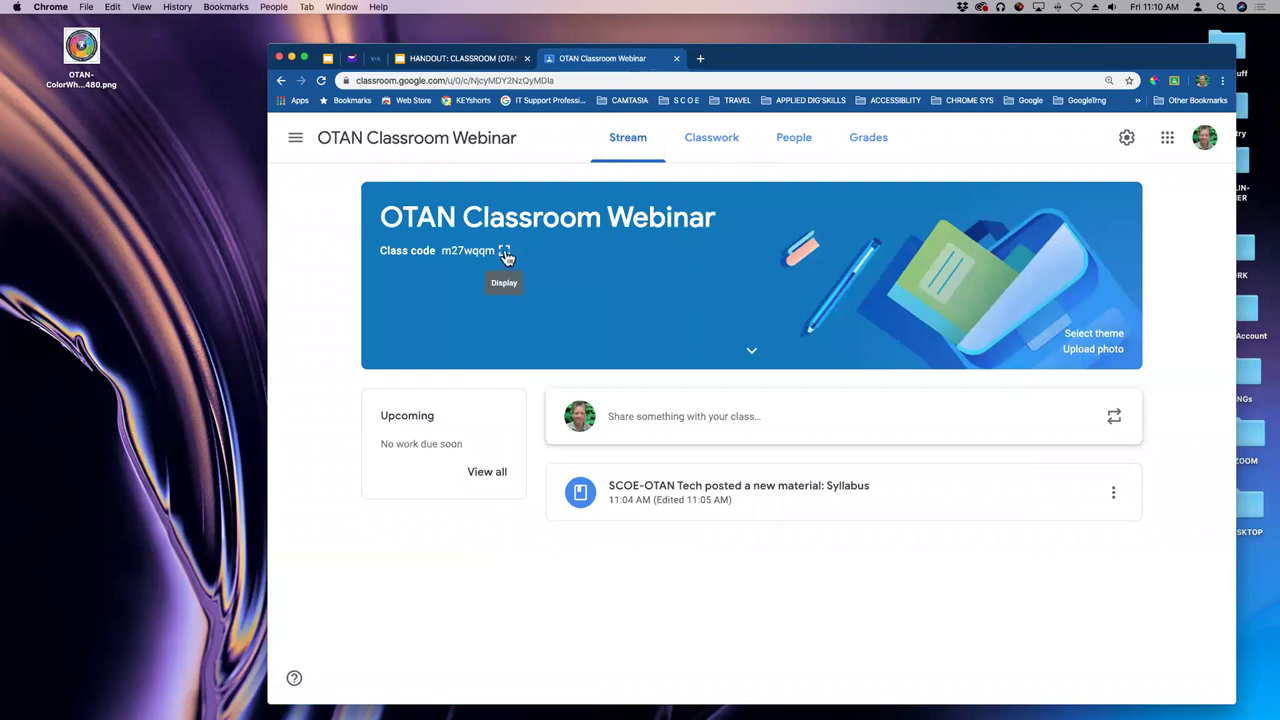
pyautogui.click(506, 255)
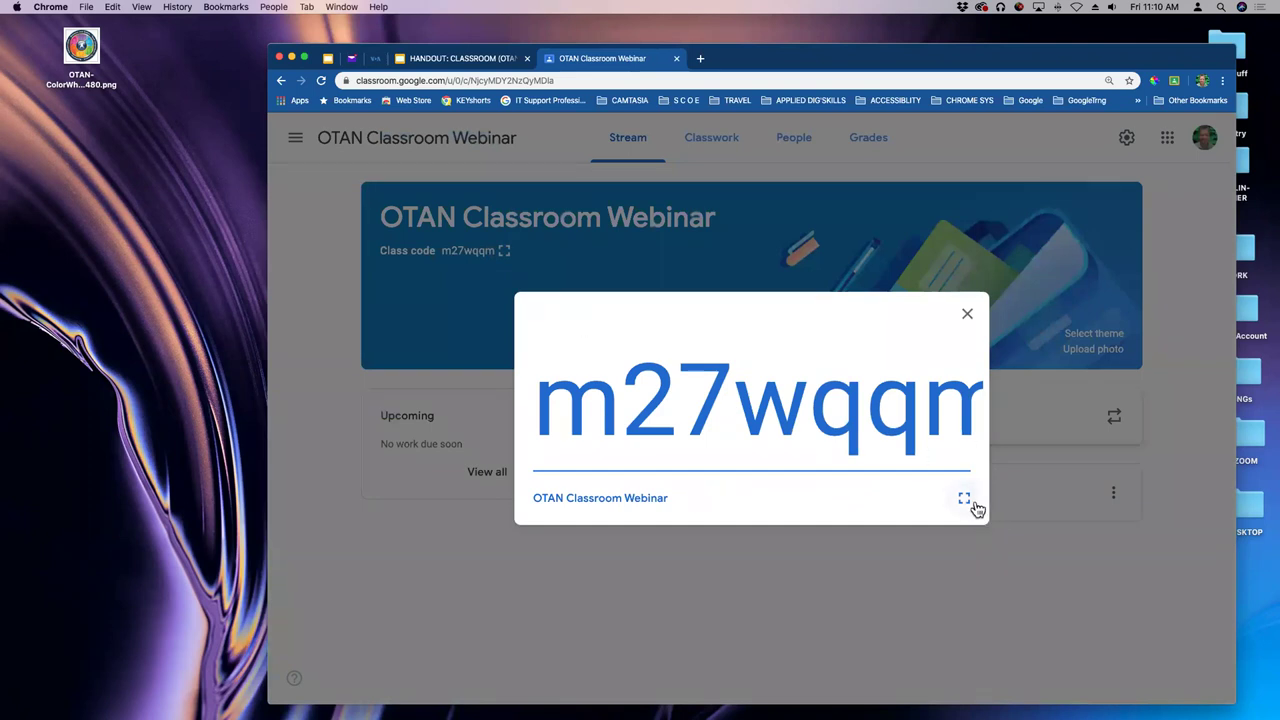
pyautogui.click(964, 498)
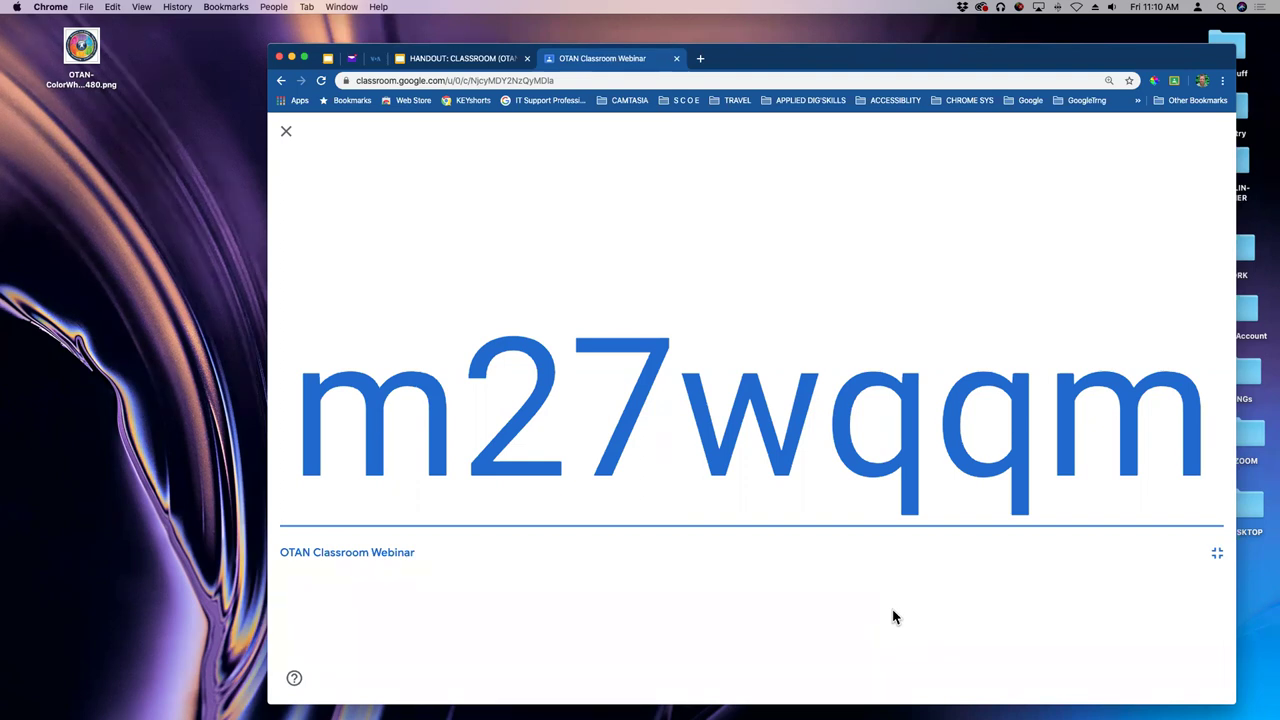
pyautogui.click(1217, 553)
pyautogui.click(968, 315)
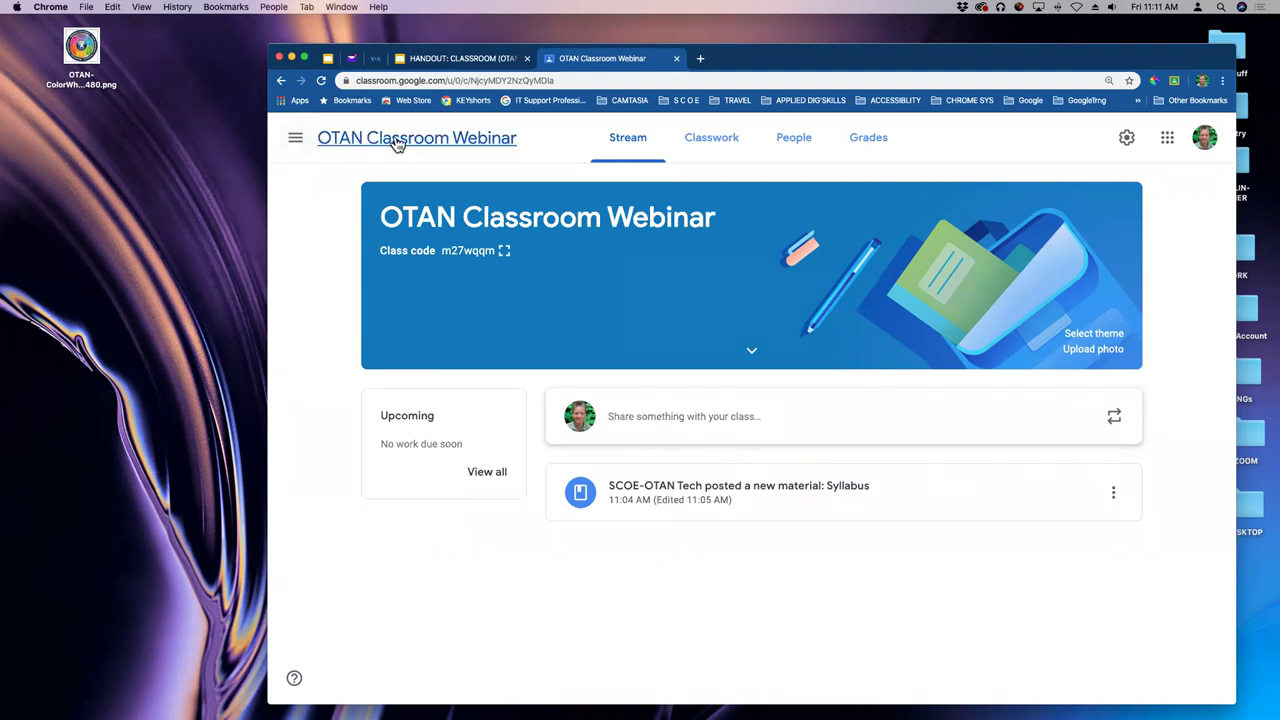
pyautogui.click(296, 143)
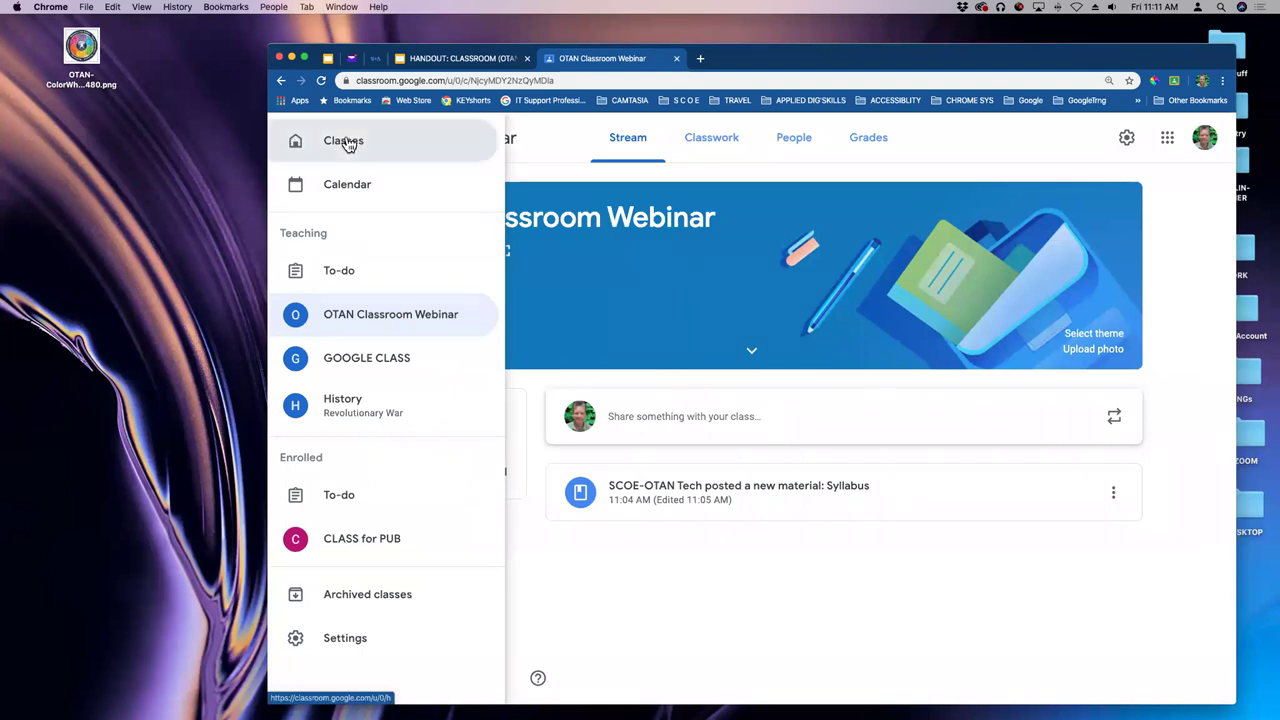
pyautogui.click(345, 142)
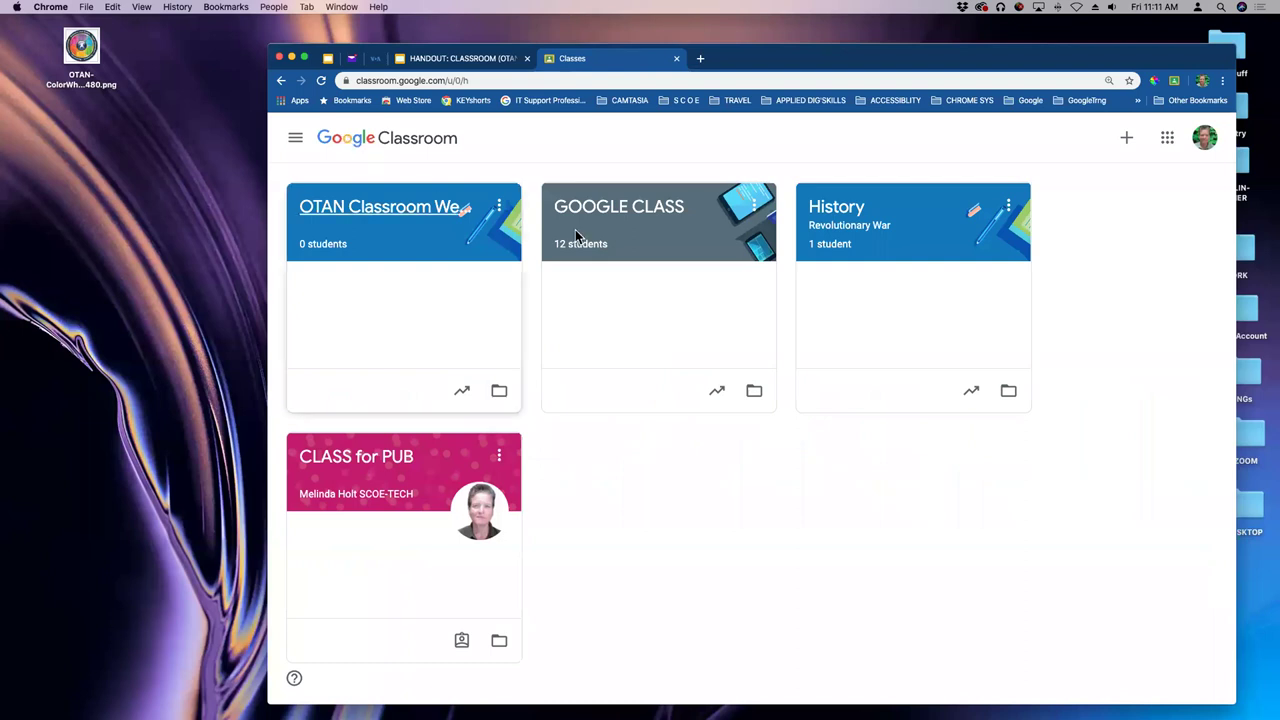
pyautogui.click(1127, 140)
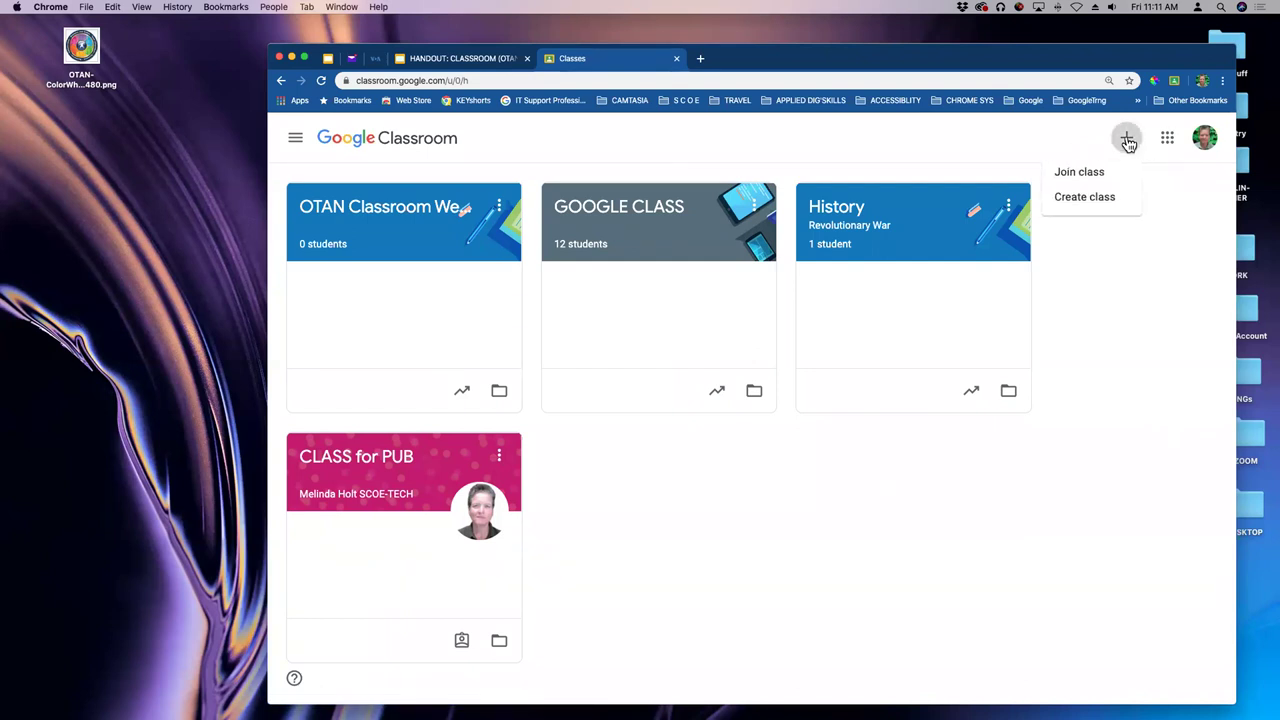
pyautogui.click(975, 152)
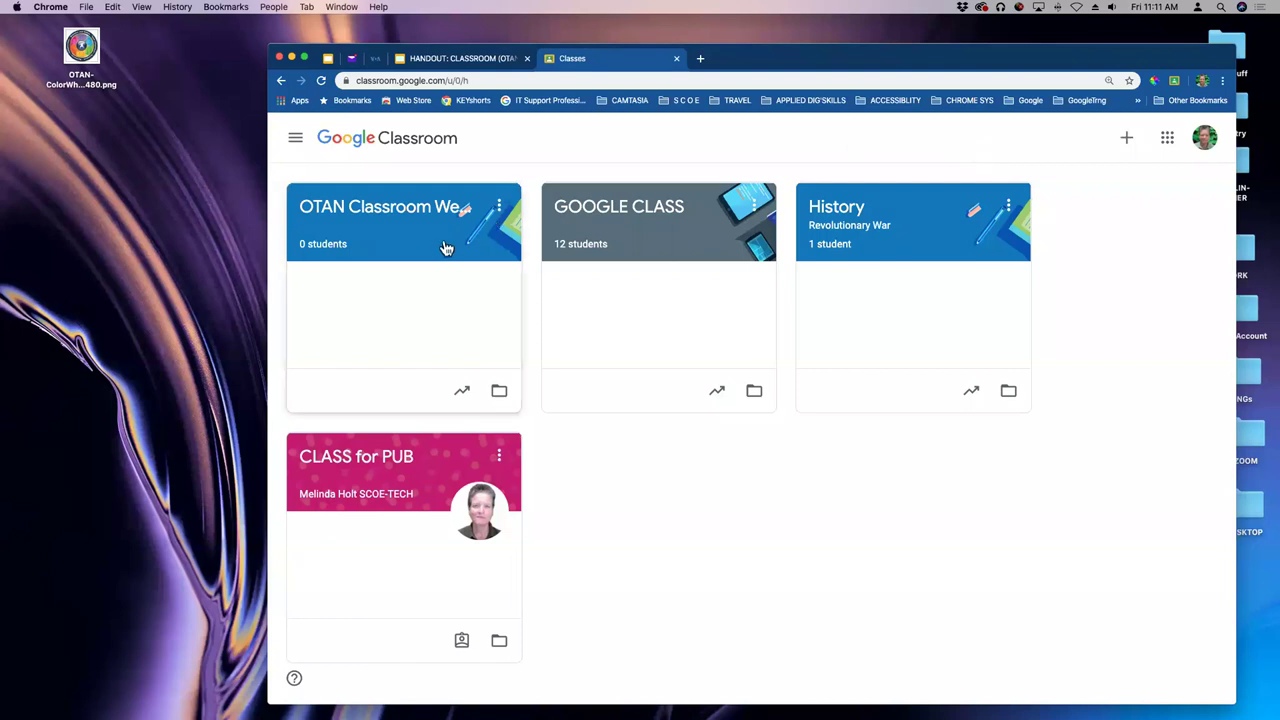
pyautogui.click(367, 214)
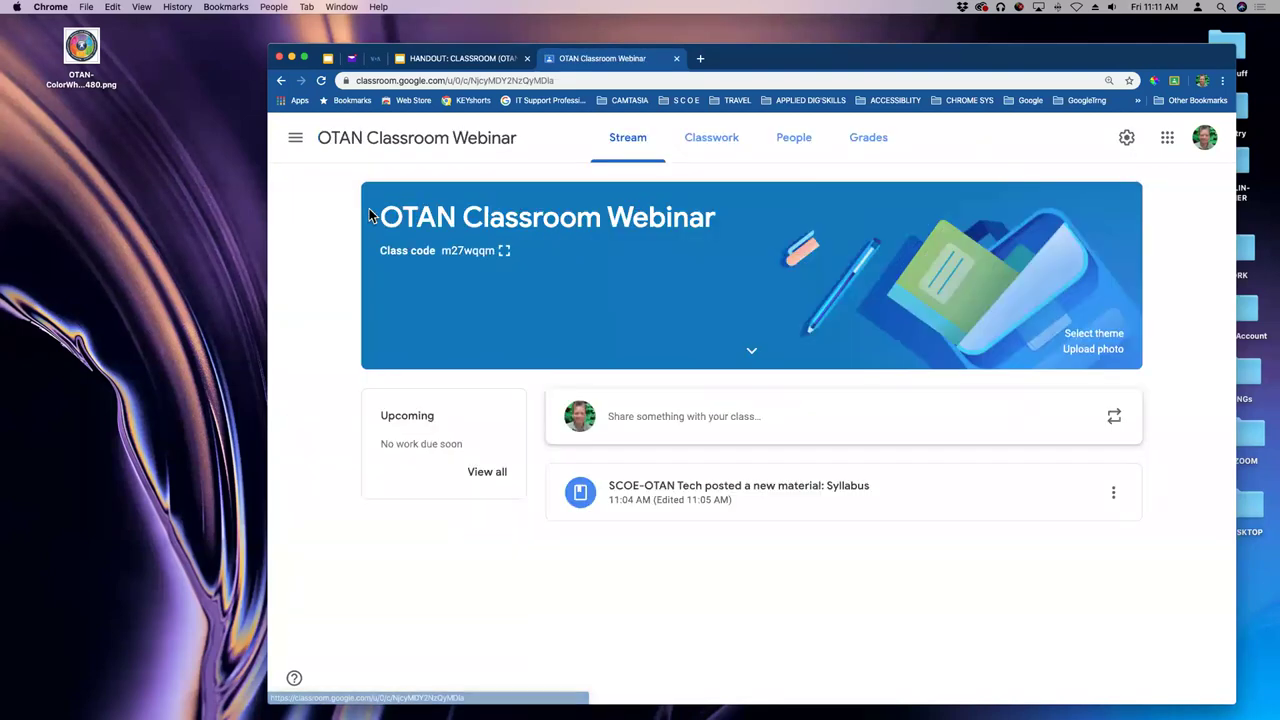
pyautogui.click(296, 140)
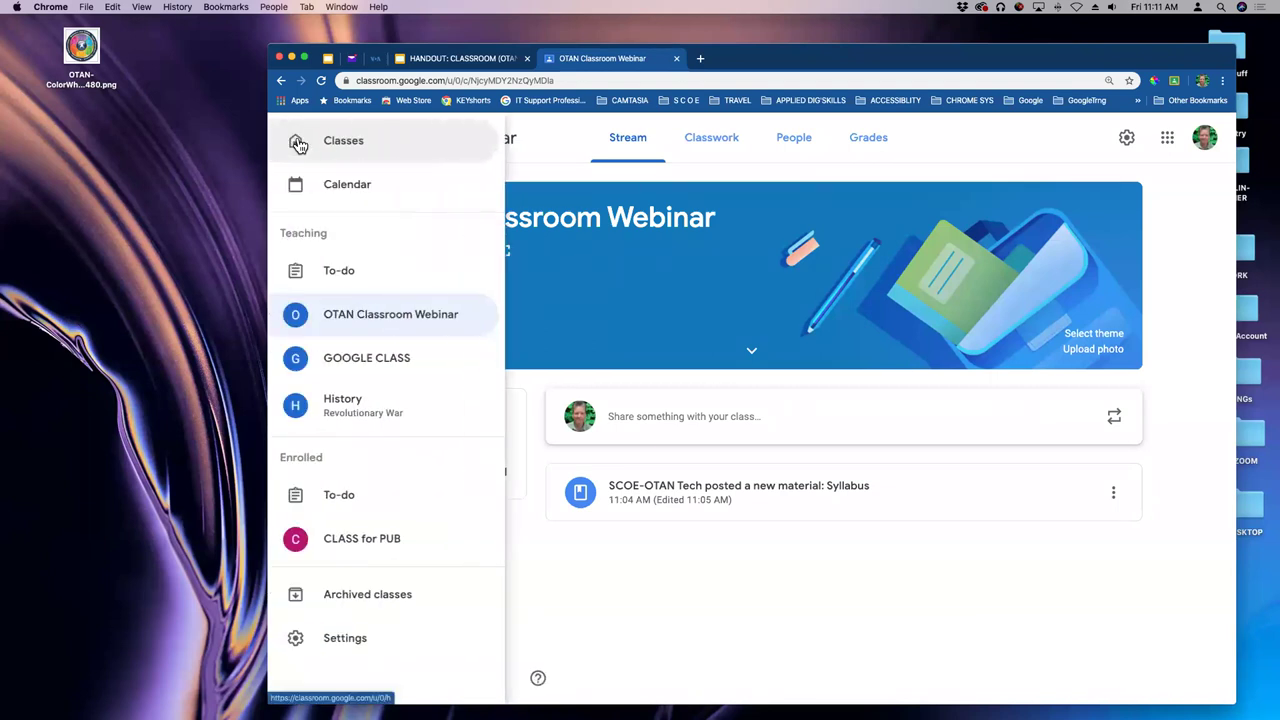
pyautogui.click(298, 143)
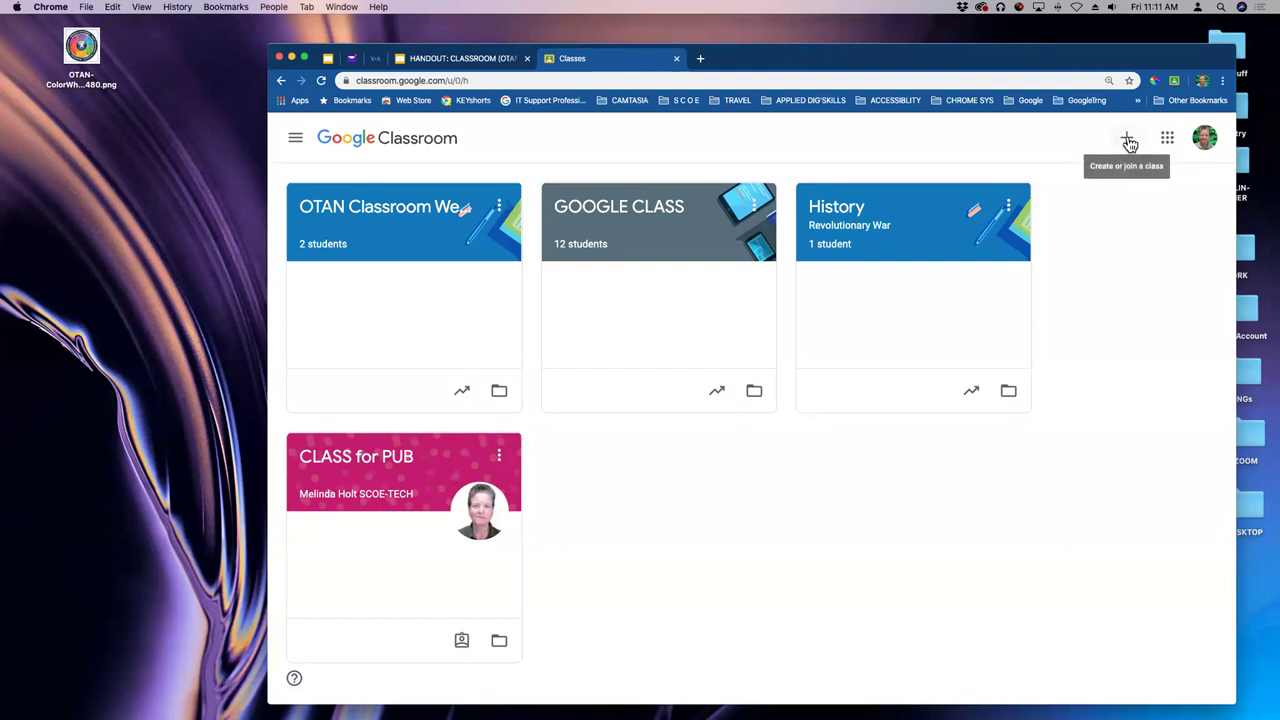
pyautogui.click(1128, 140)
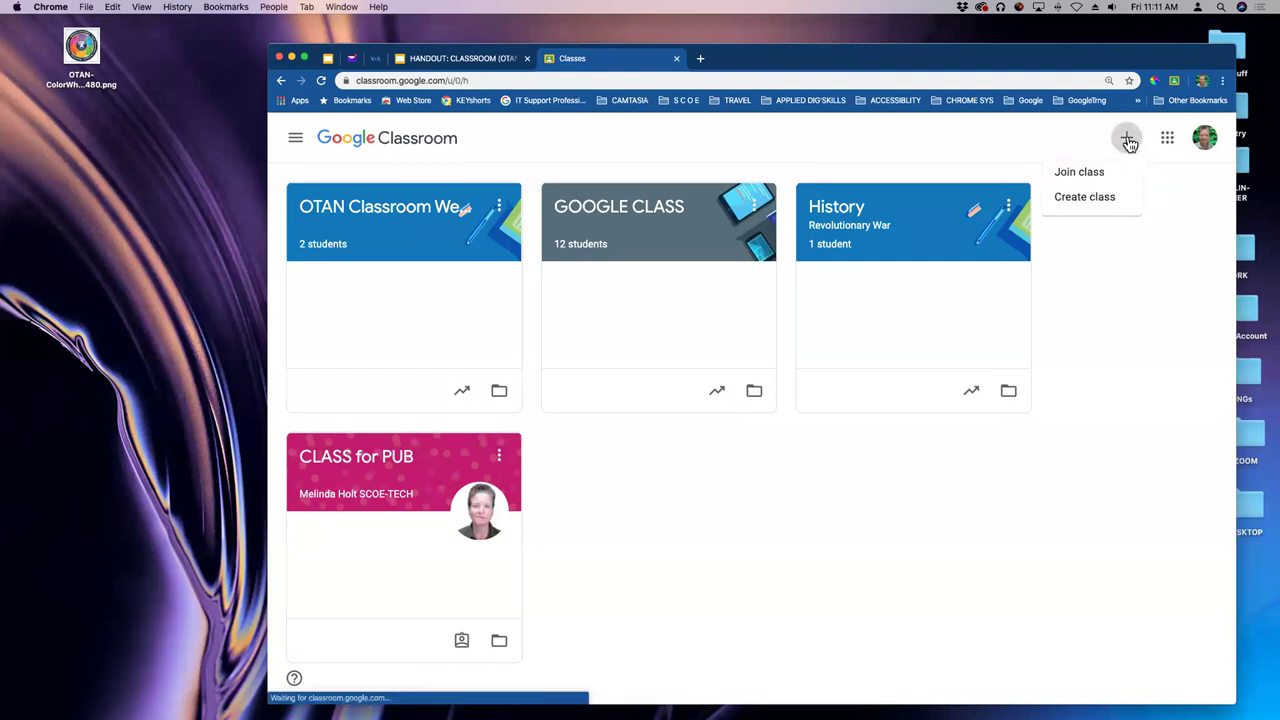
pyautogui.click(1089, 180)
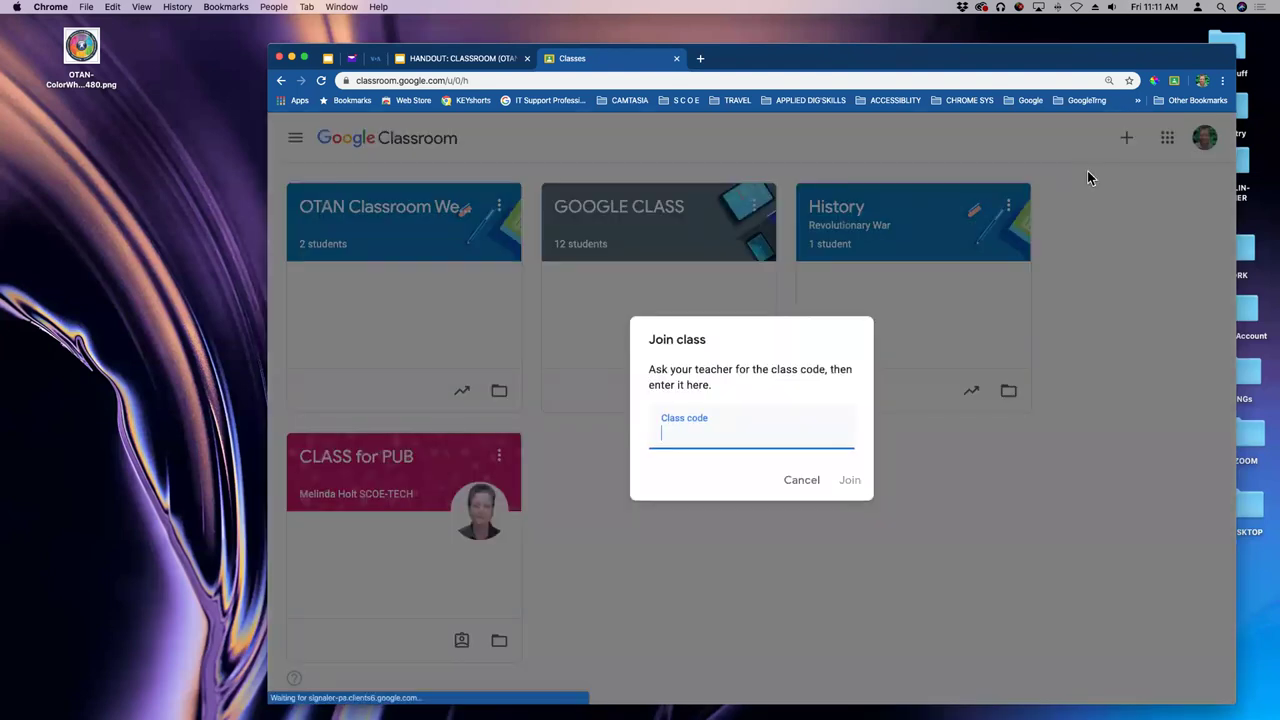
pyautogui.click(802, 480)
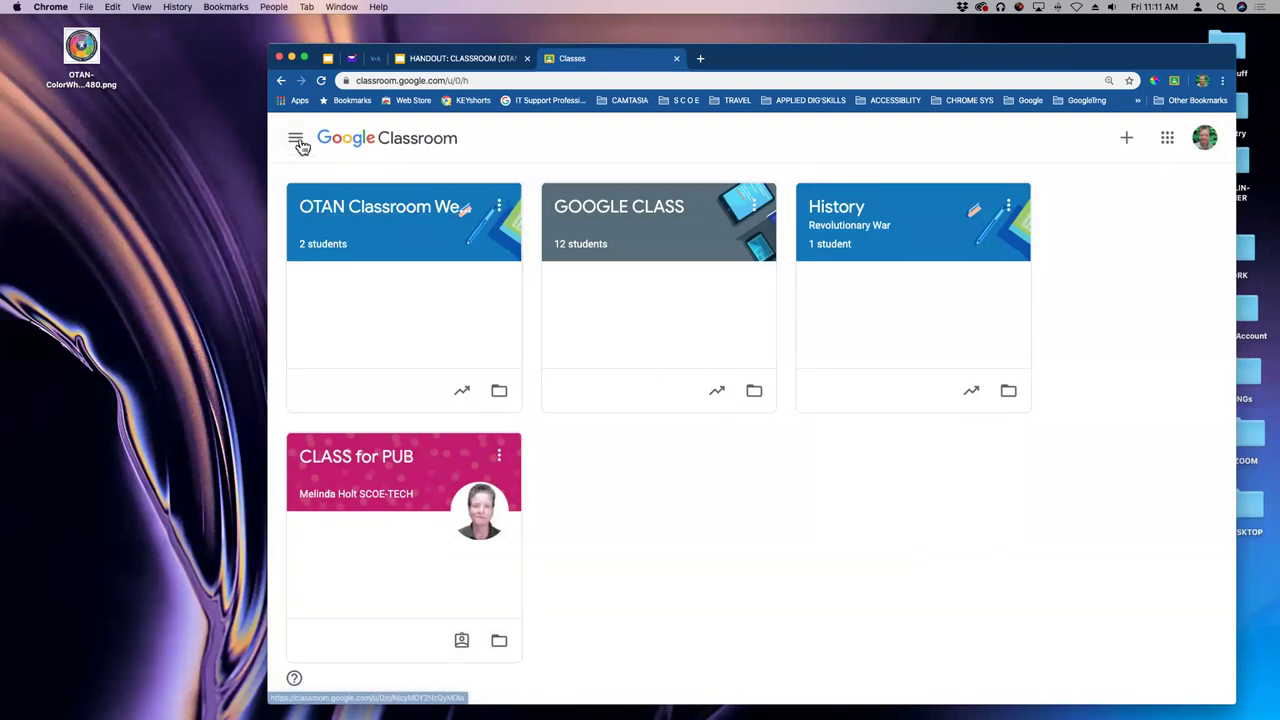
# - Open the OTAN Classroom Webinar class and expand its class code to fill the window
pyautogui.click(334, 208)
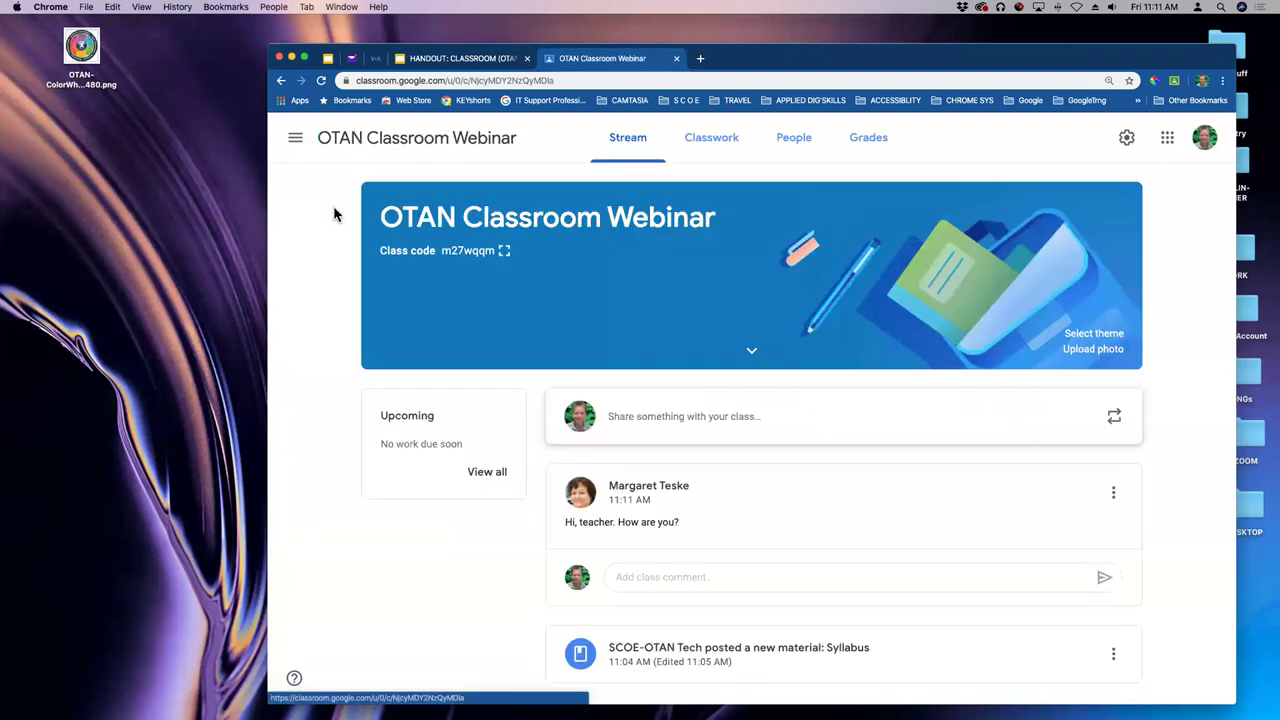
pyautogui.click(504, 251)
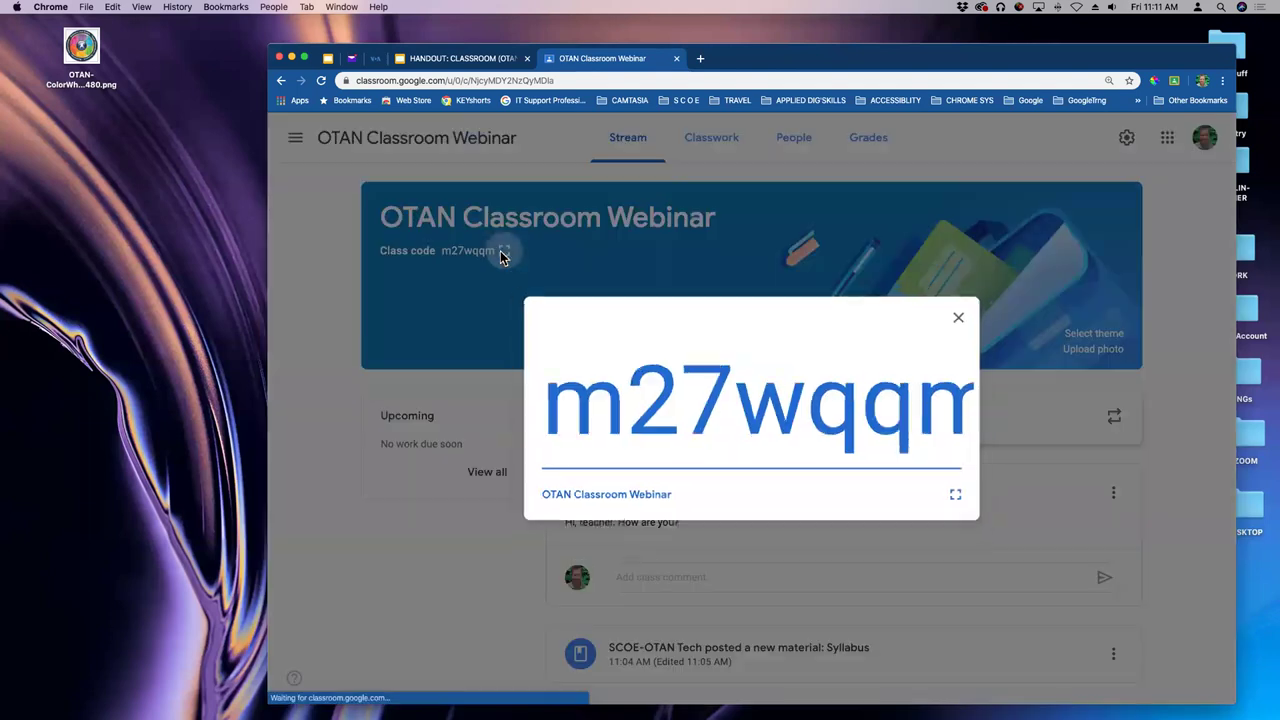
pyautogui.click(964, 500)
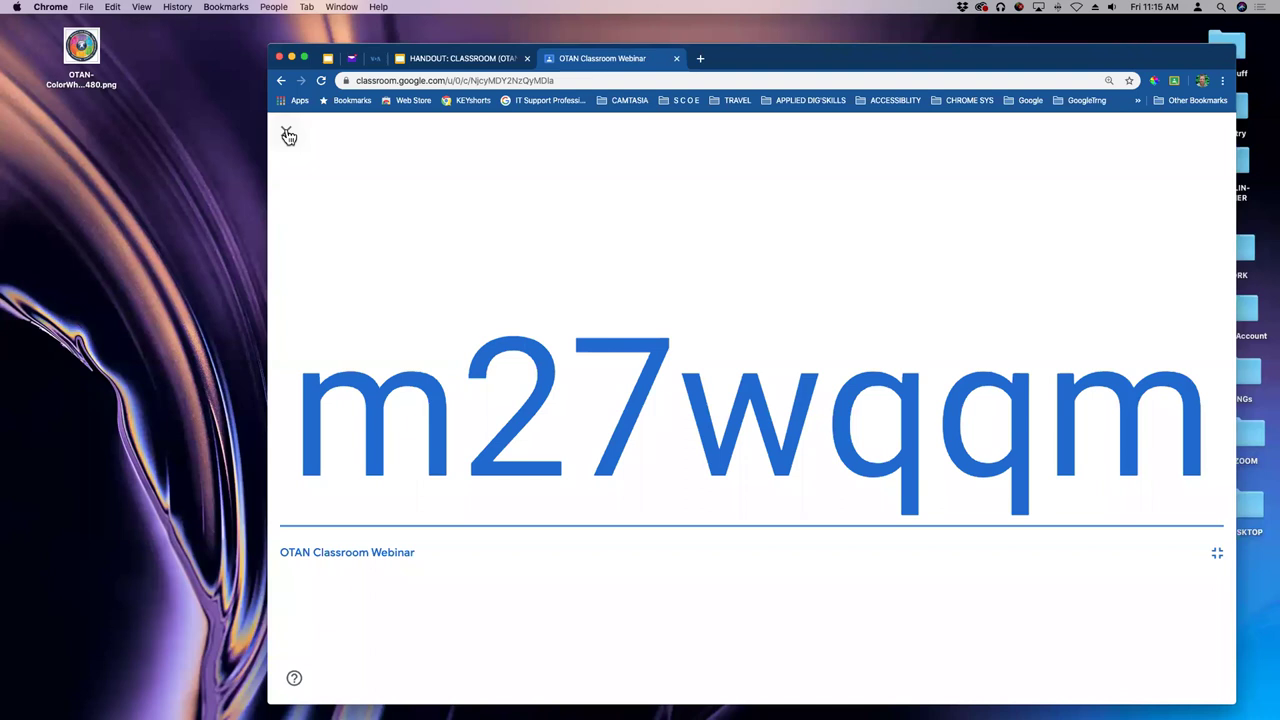
# - Close the class code display, load the updated stream, and scroll through the new student posts
pyautogui.click(287, 135)
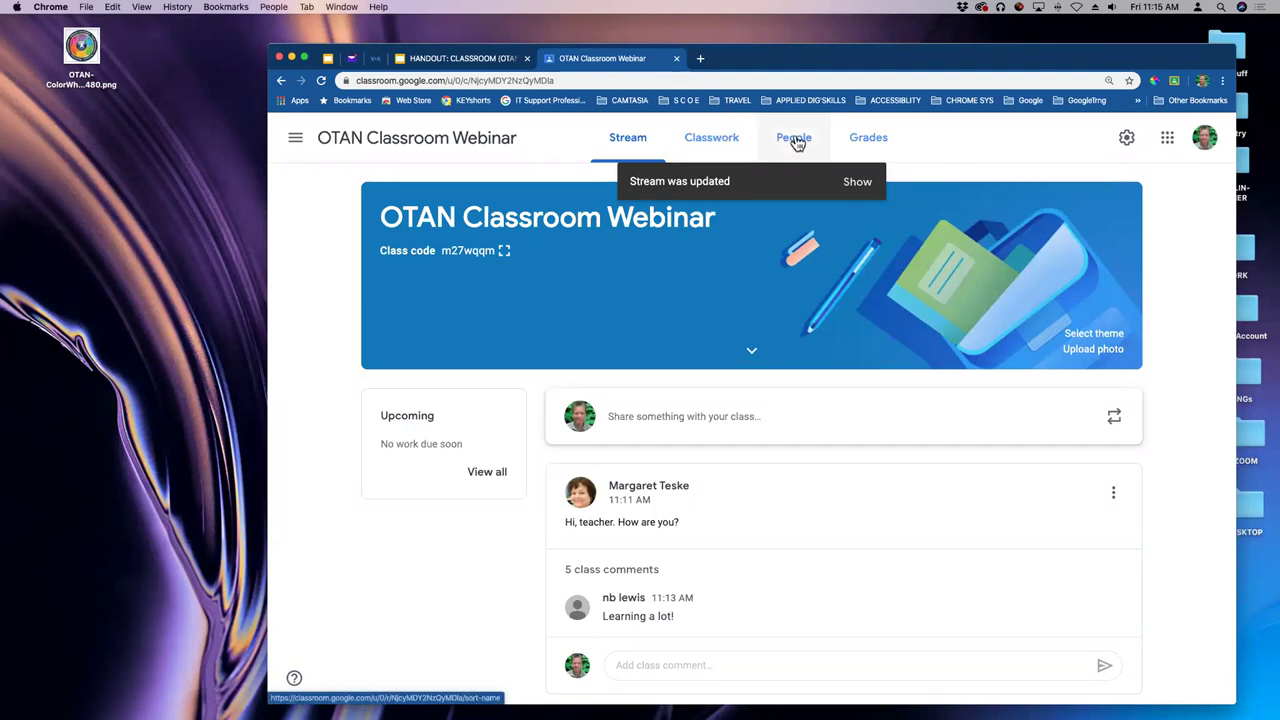
pyautogui.click(857, 181)
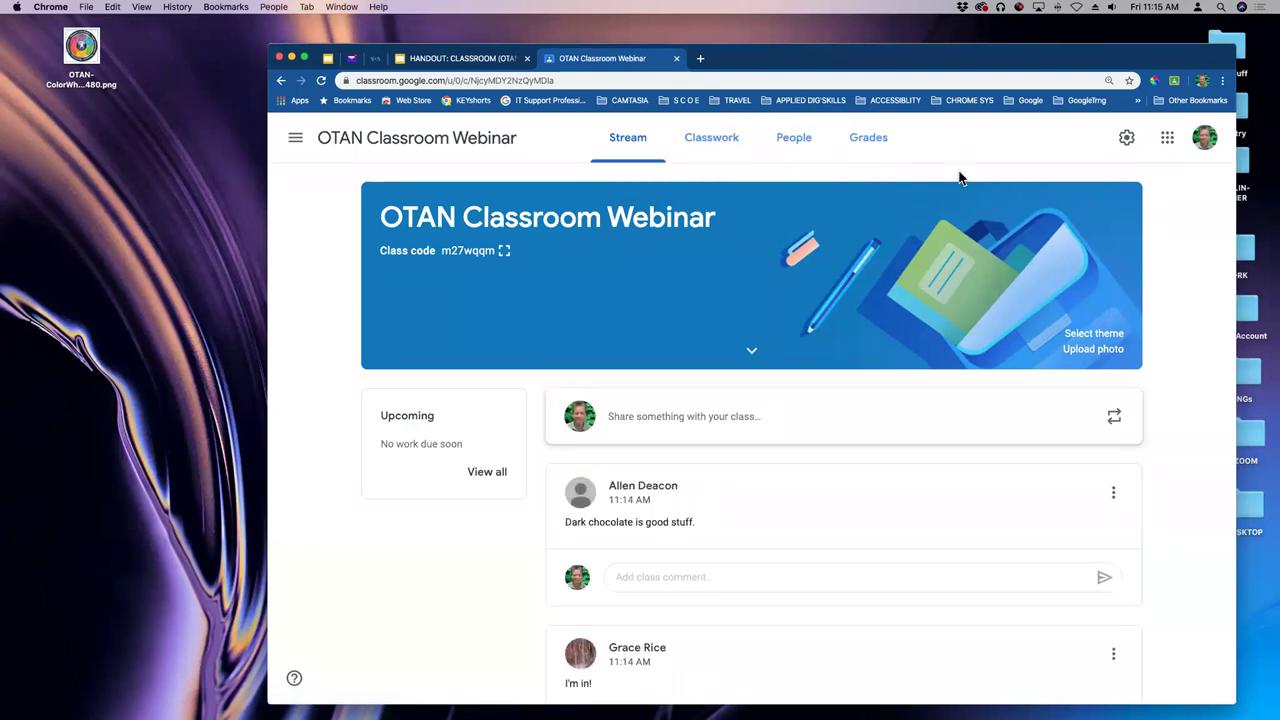
pyautogui.scroll(-1, 937, 259)
pyautogui.scroll(-4, 991, 313)
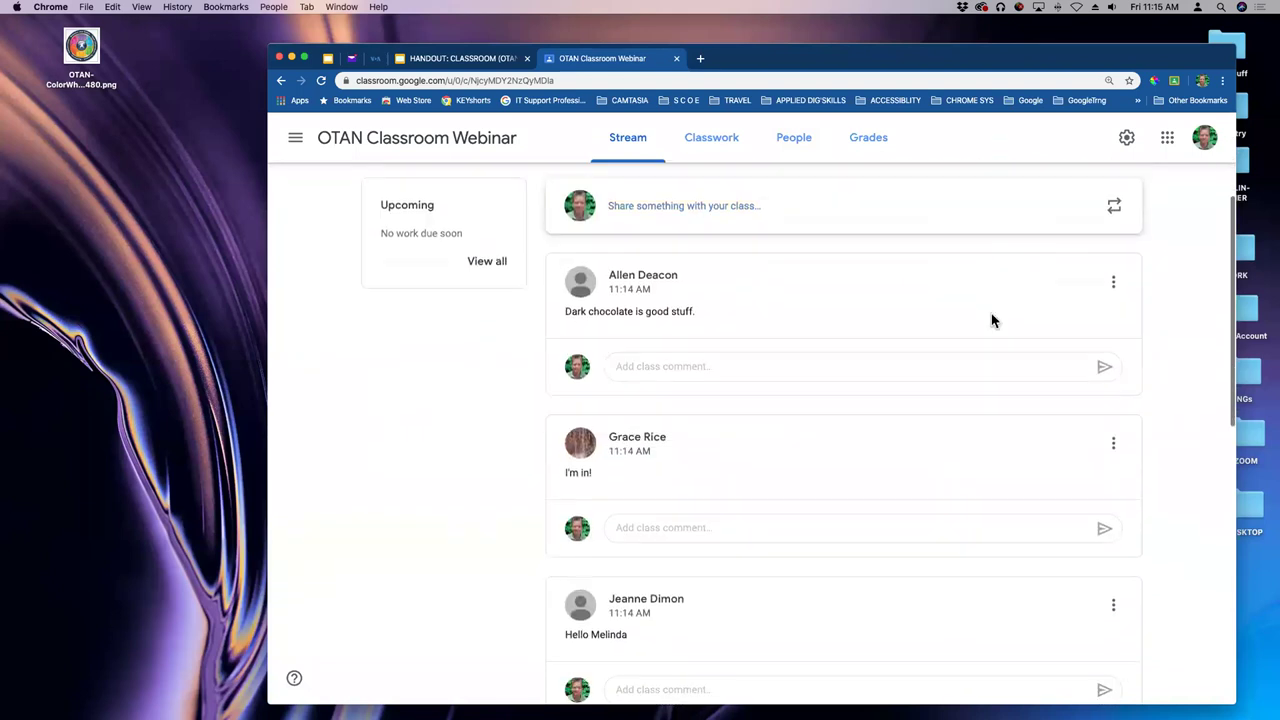
pyautogui.scroll(-5, 991, 316)
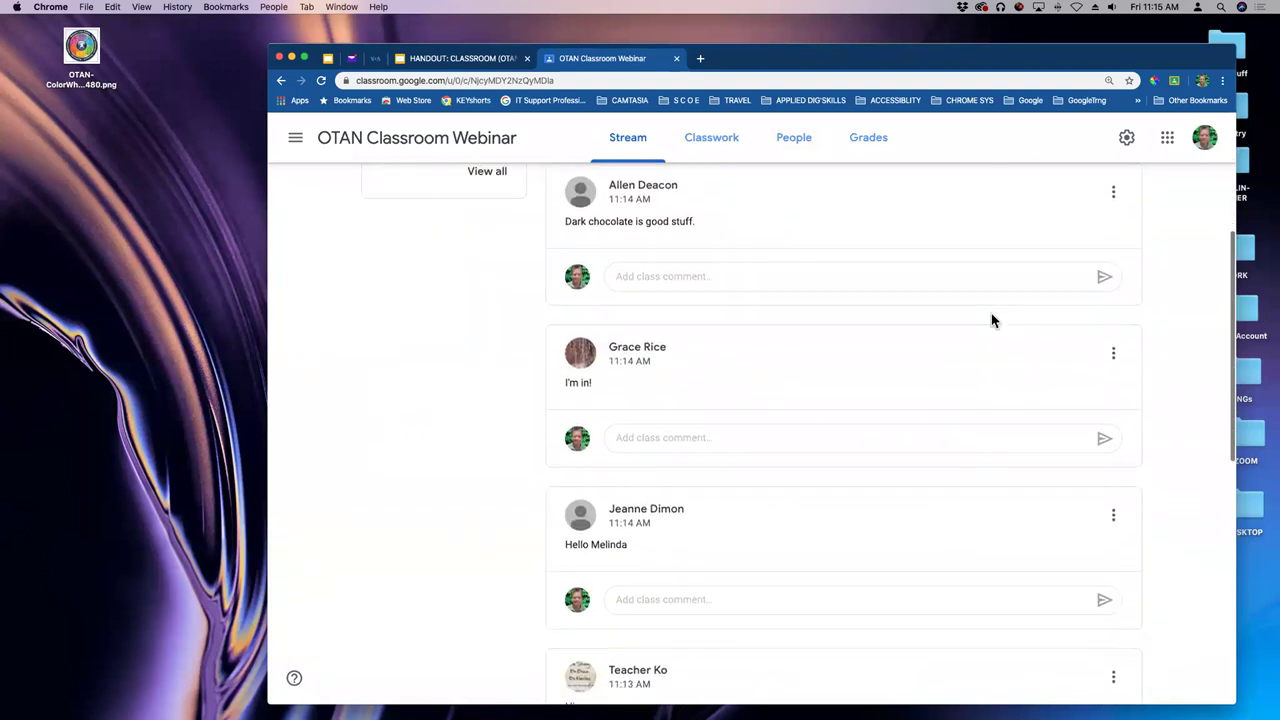
pyautogui.scroll(-3, 991, 320)
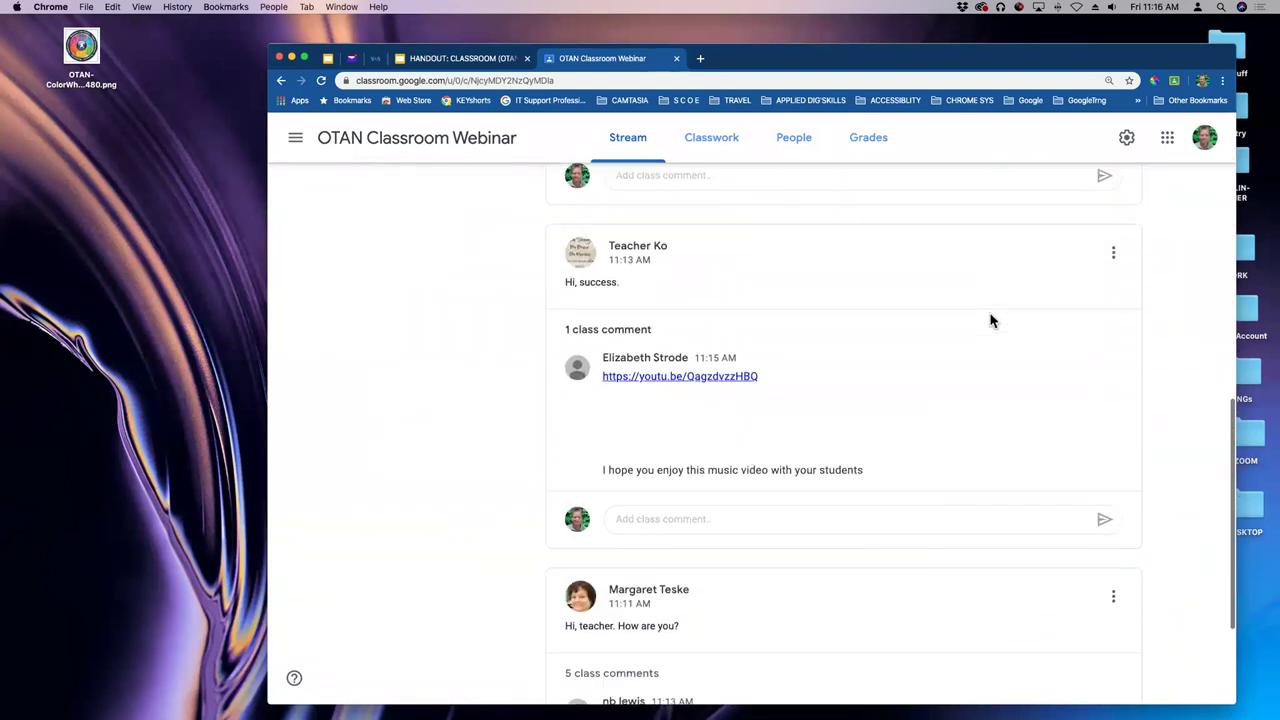
pyautogui.scroll(-3, 990, 320)
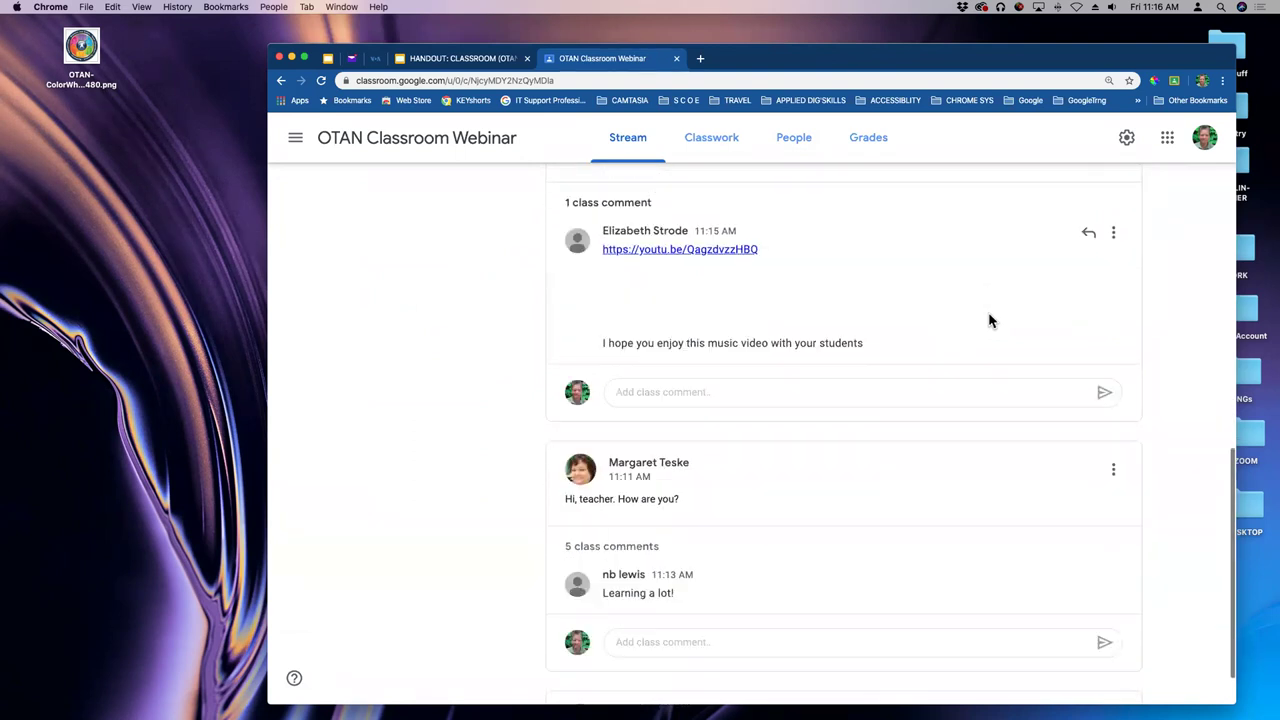
pyautogui.scroll(10, 988, 320)
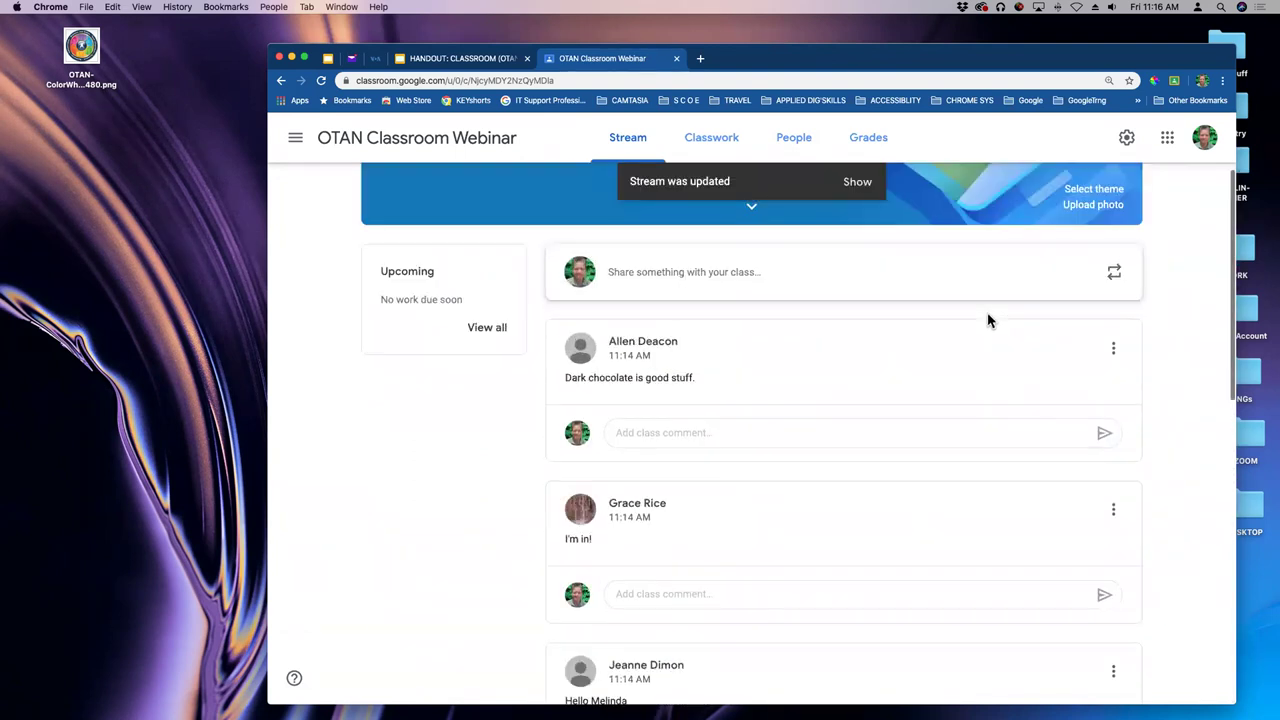
# - On the People page, tick the still-invited student and scroll the Students roster
pyautogui.click(788, 154)
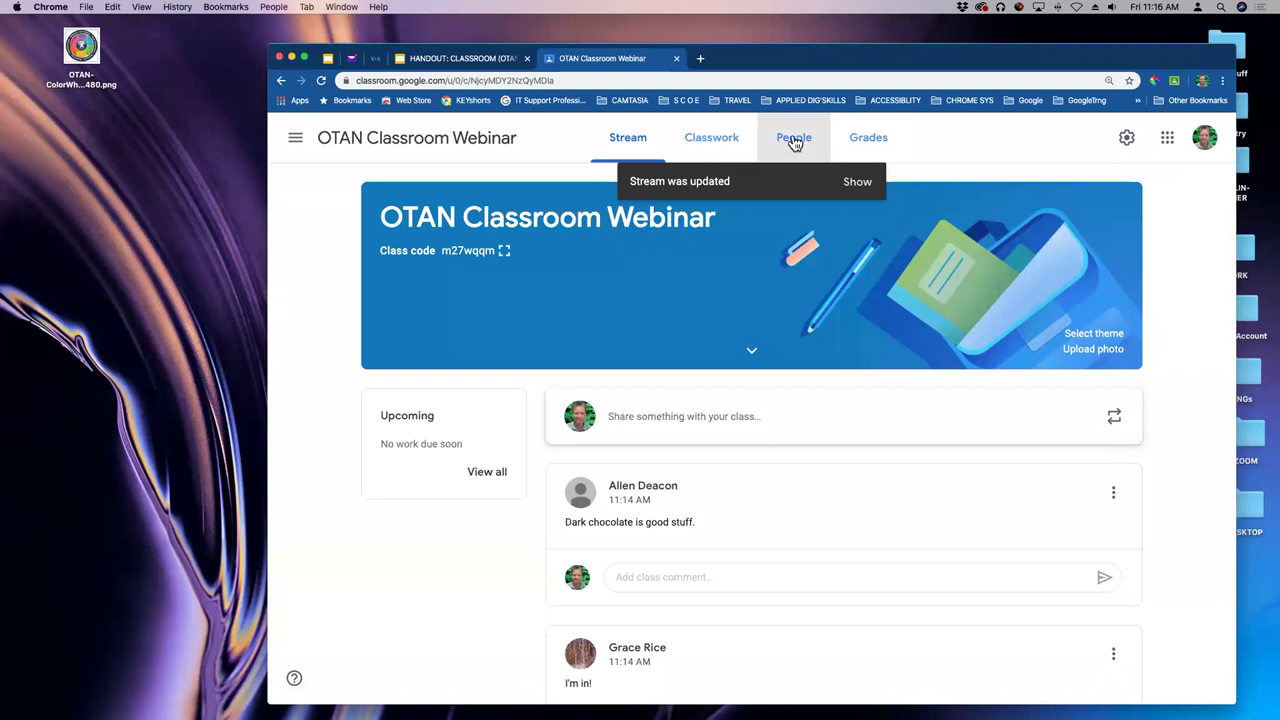
pyautogui.scroll(-2, 900, 270)
pyautogui.scroll(-2, 903, 266)
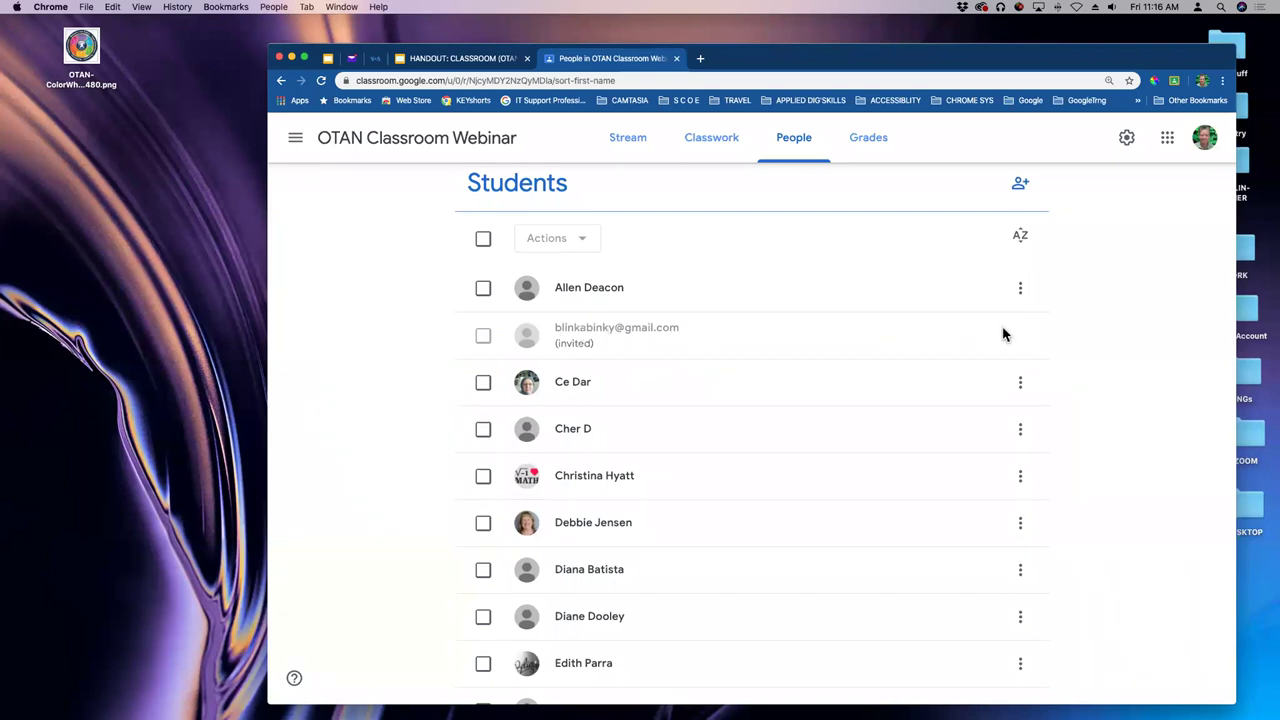
pyautogui.click(486, 340)
pyautogui.scroll(-10, 665, 350)
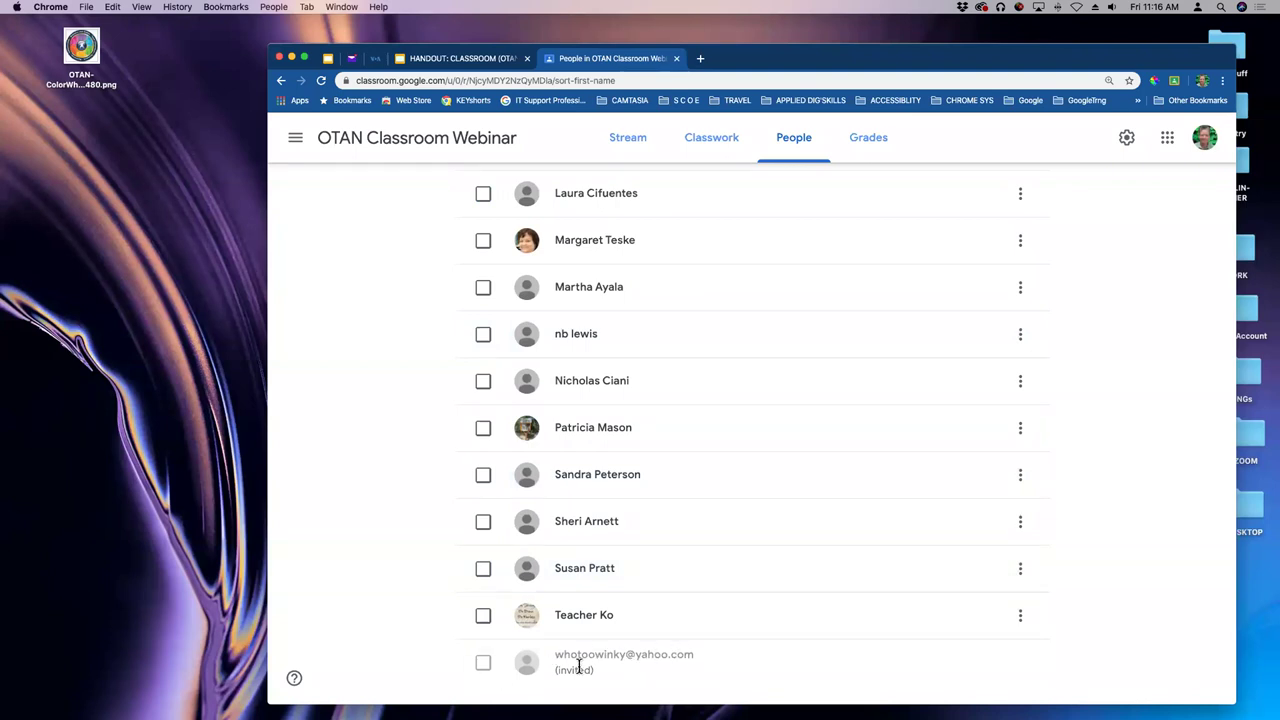
pyautogui.scroll(-2, 666, 402)
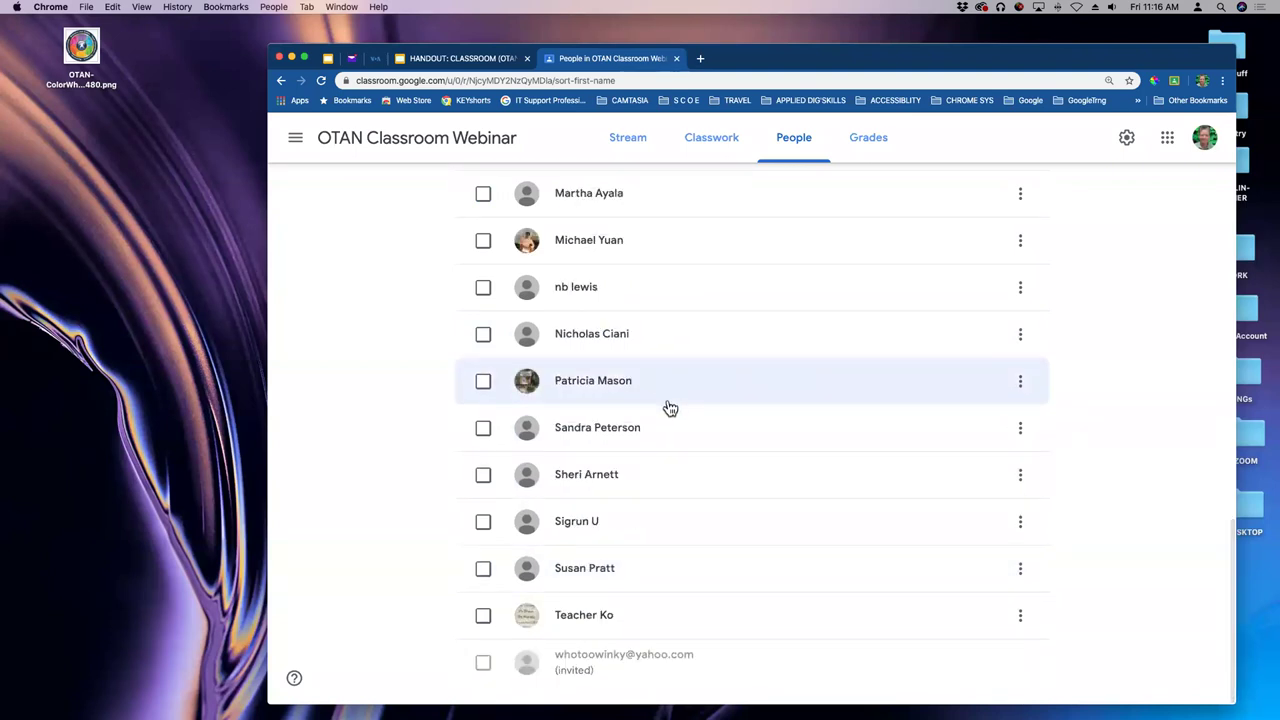
# - In Yahoo Mail, open the OTAN Classroom Webinar invitation email and accept it with Join
pyautogui.click(351, 59)
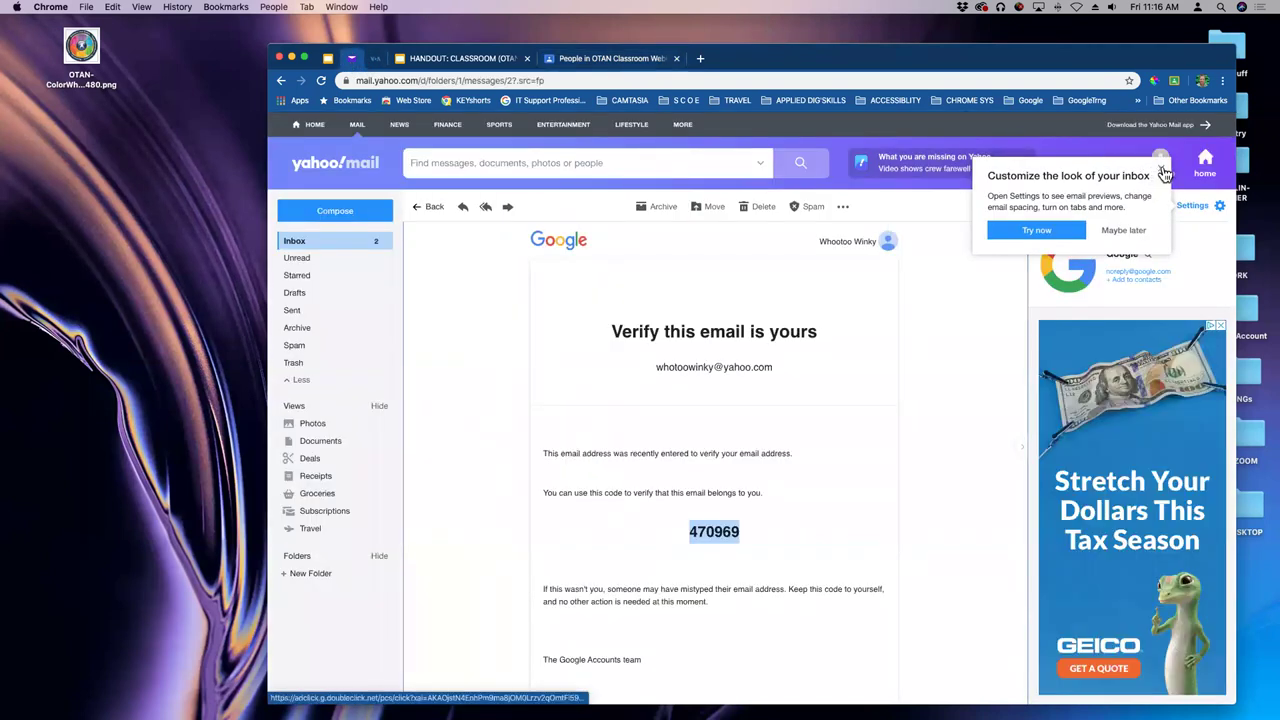
pyautogui.click(1162, 170)
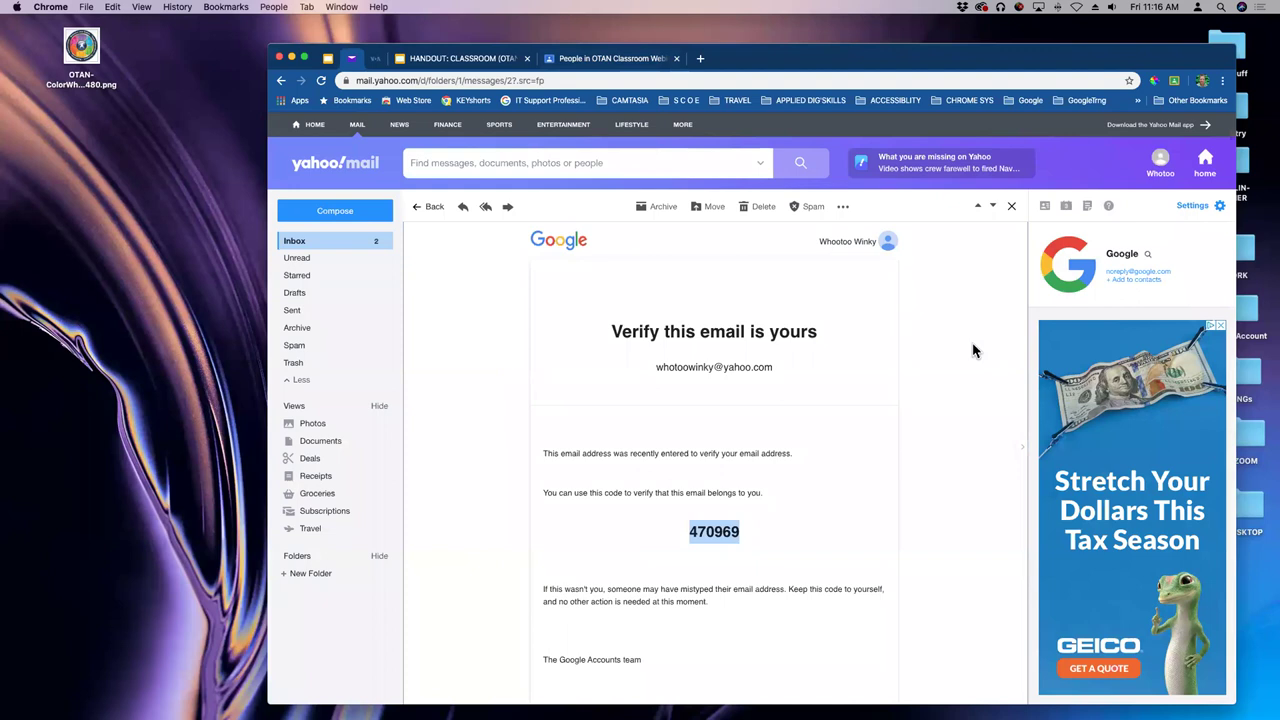
pyautogui.click(349, 248)
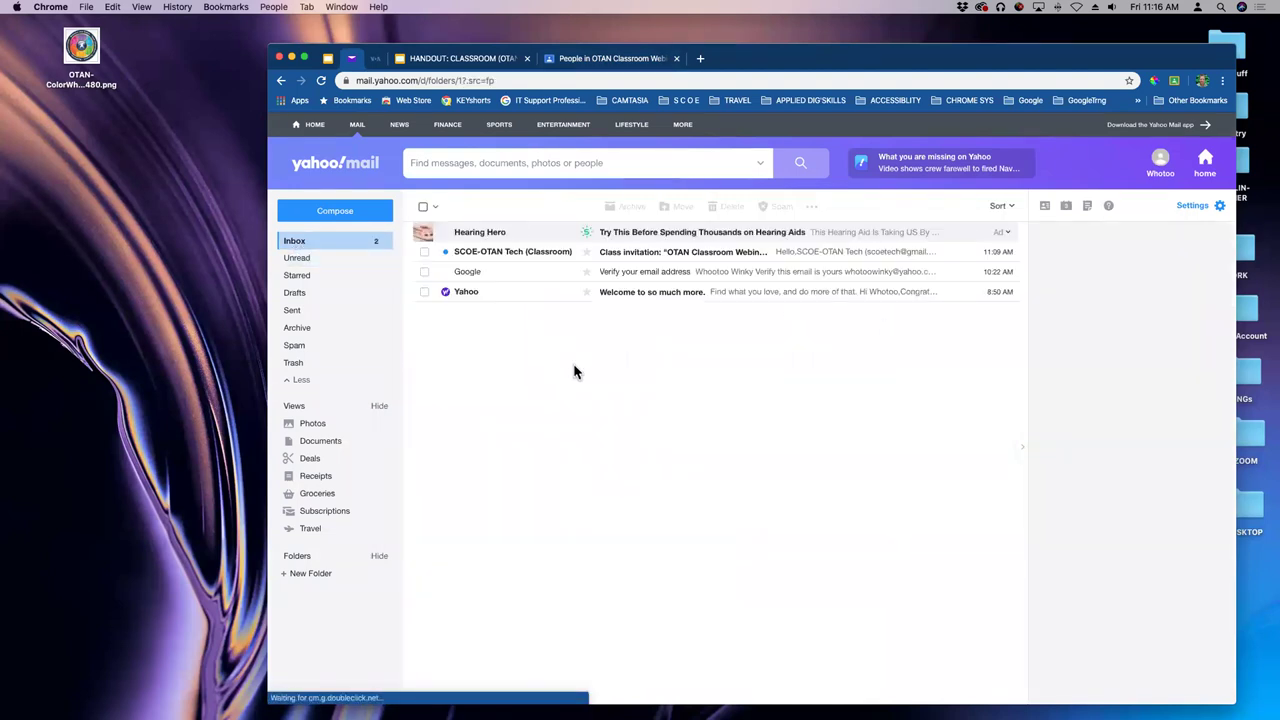
pyautogui.click(622, 259)
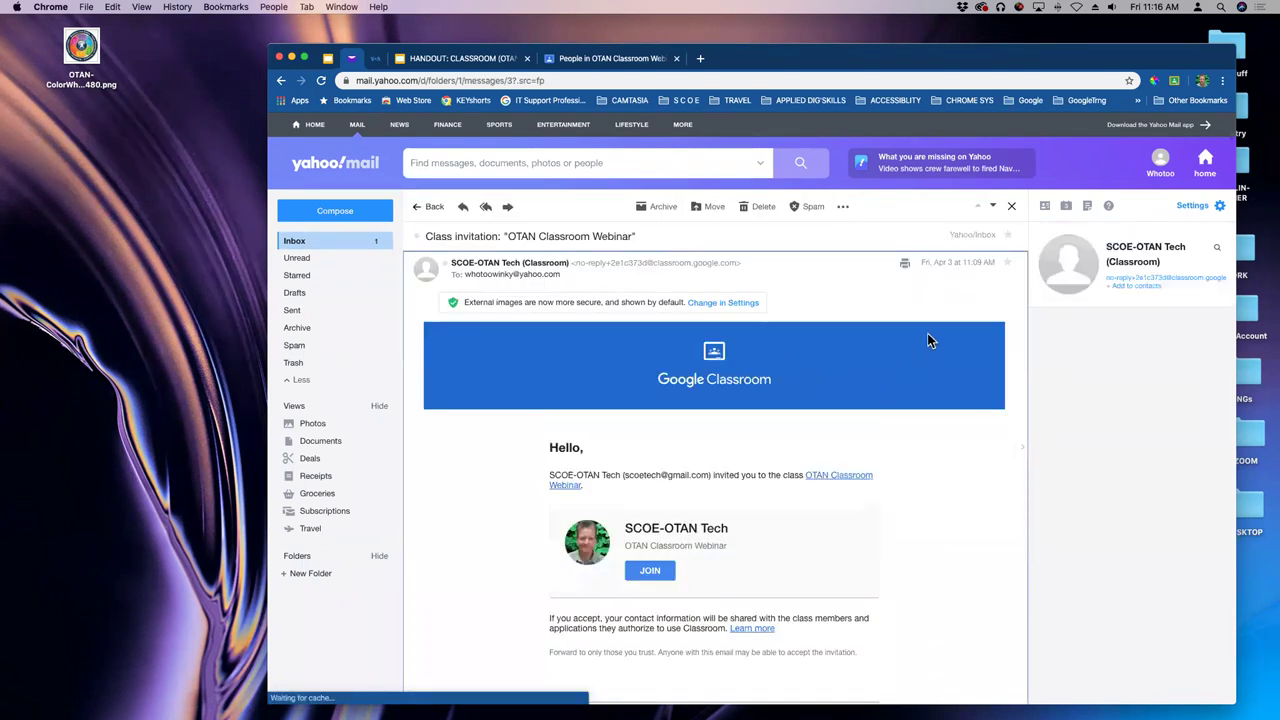
pyautogui.scroll(-1, 882, 322)
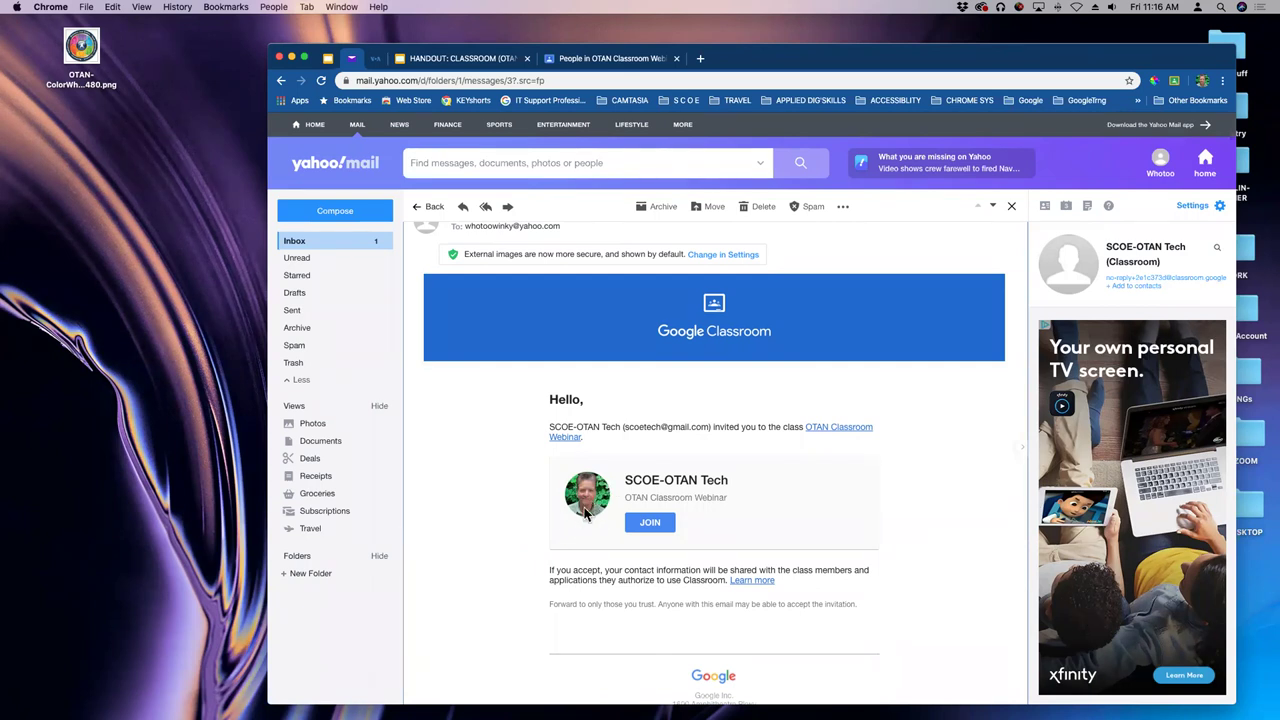
pyautogui.scroll(-1, 632, 528)
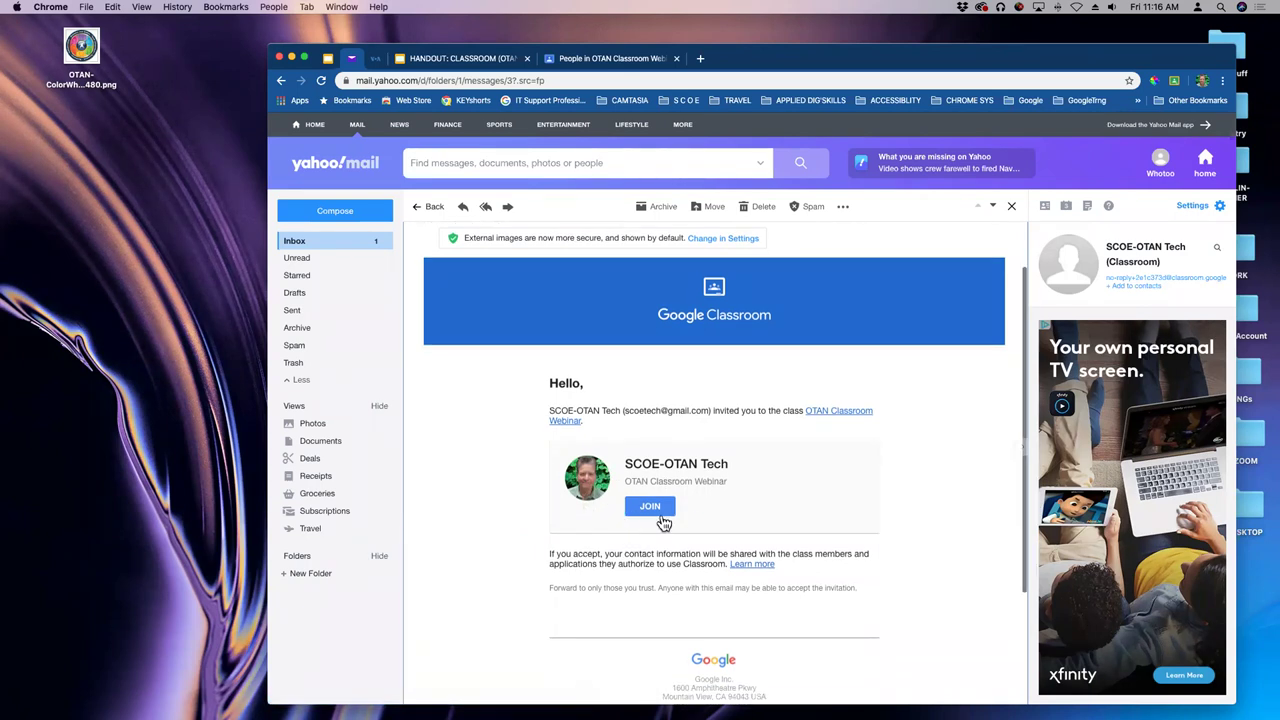
pyautogui.click(651, 508)
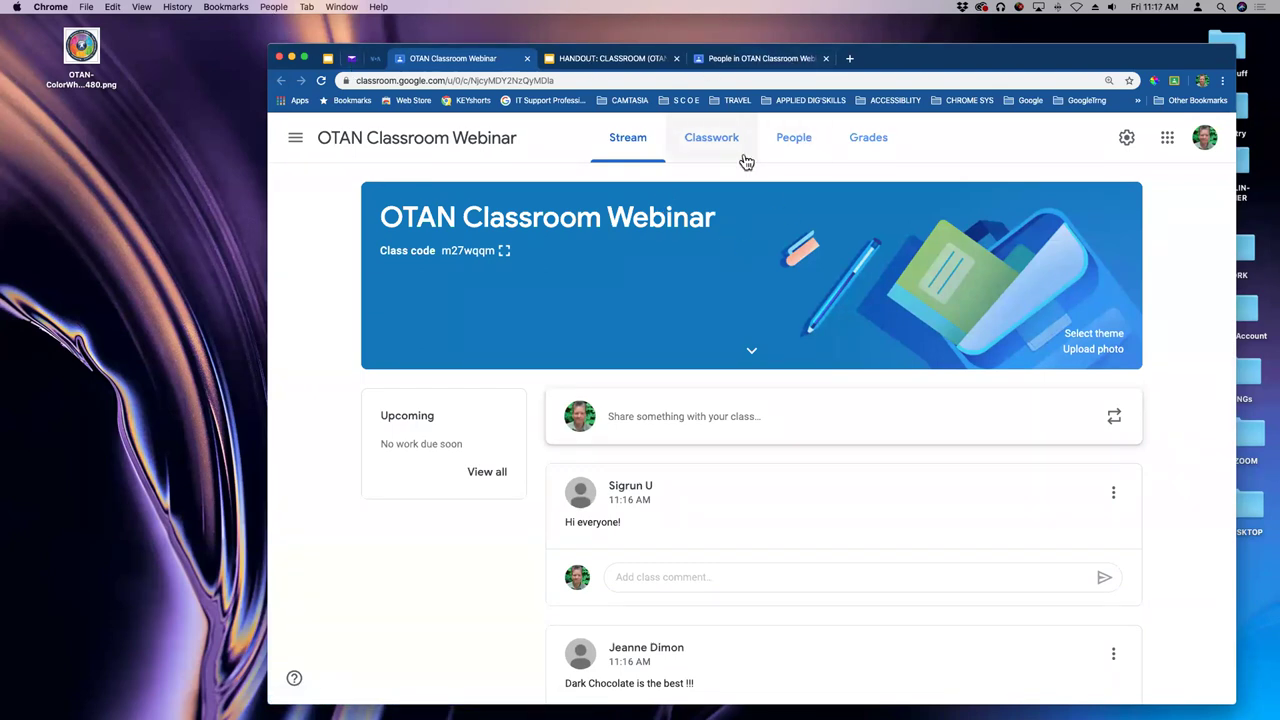
# - View the People page and scroll the roster to confirm the Yahoo invitee joined
pyautogui.click(797, 143)
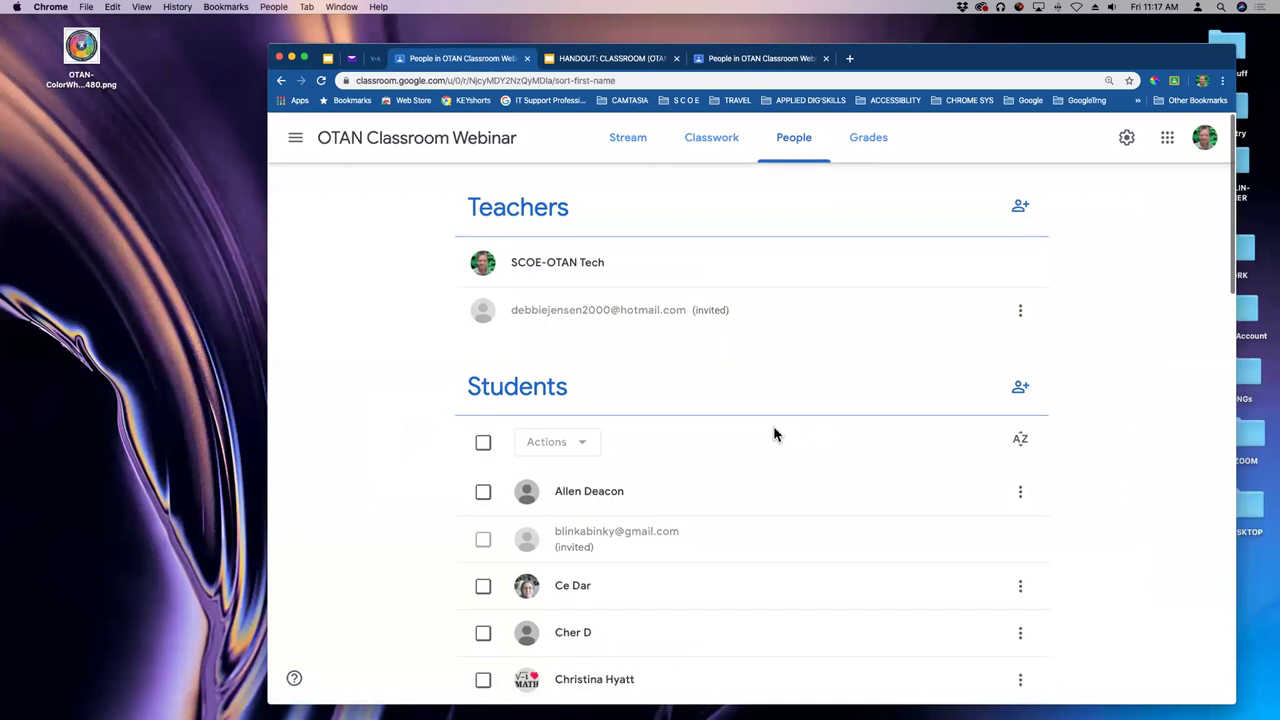
pyautogui.scroll(-12, 791, 440)
pyautogui.scroll(-3, 797, 443)
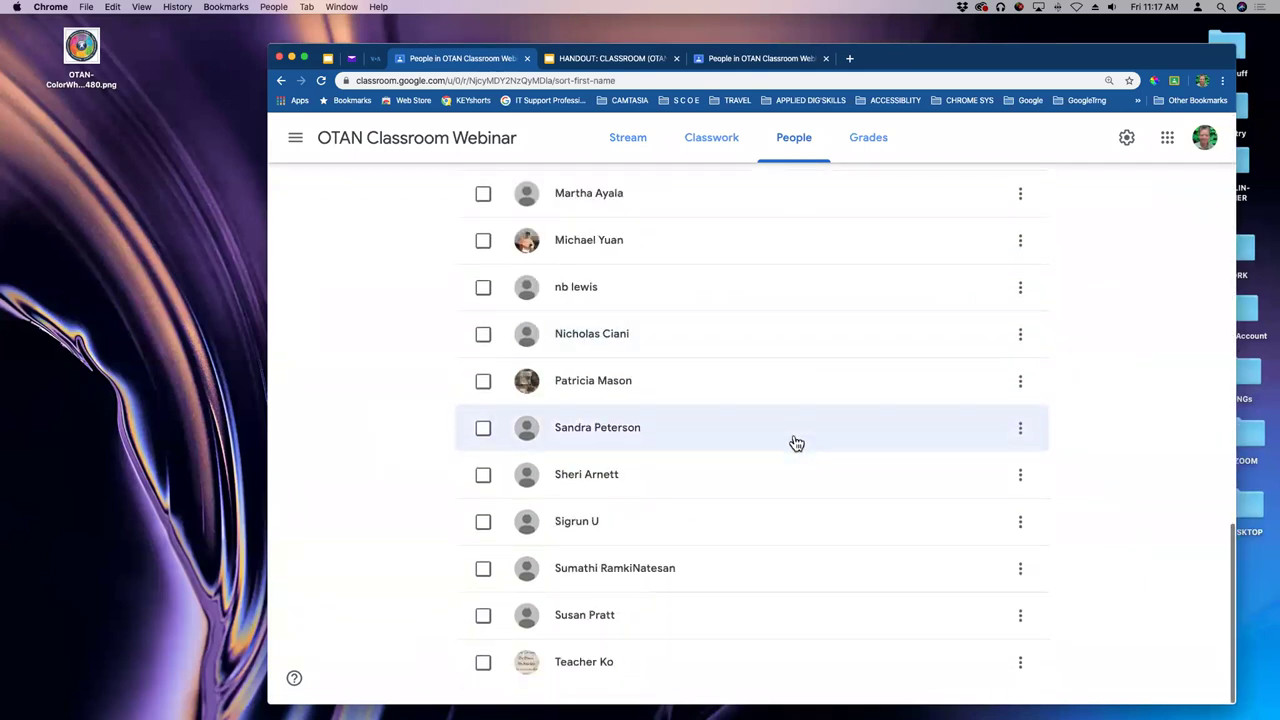
pyautogui.scroll(3, 797, 443)
pyautogui.scroll(3, 797, 443)
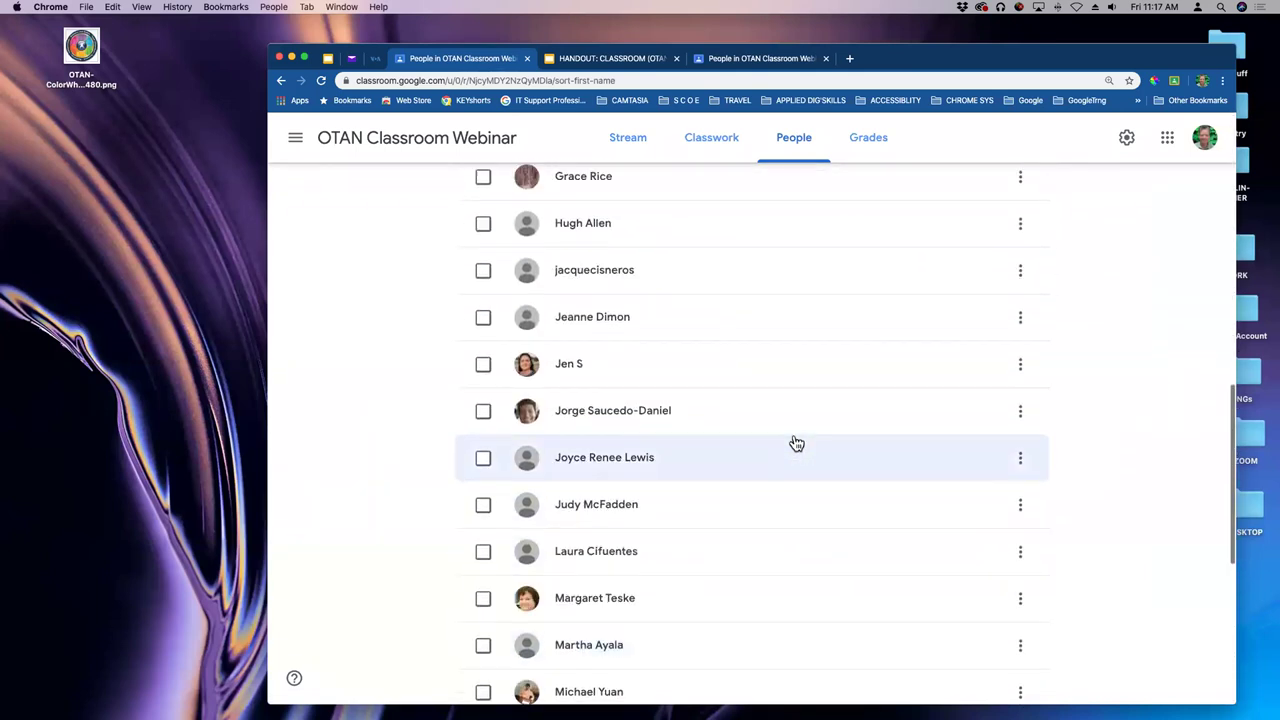
pyautogui.scroll(-5, 797, 443)
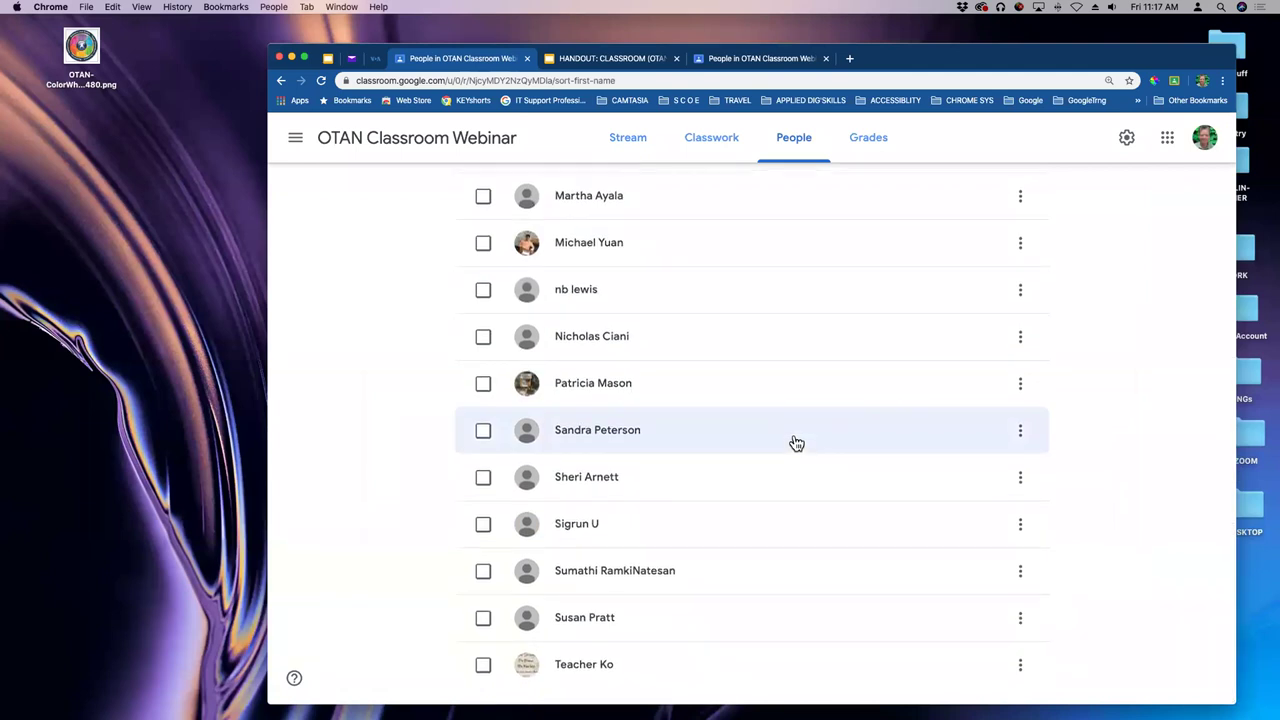
pyautogui.scroll(8, 797, 443)
pyautogui.scroll(10, 797, 443)
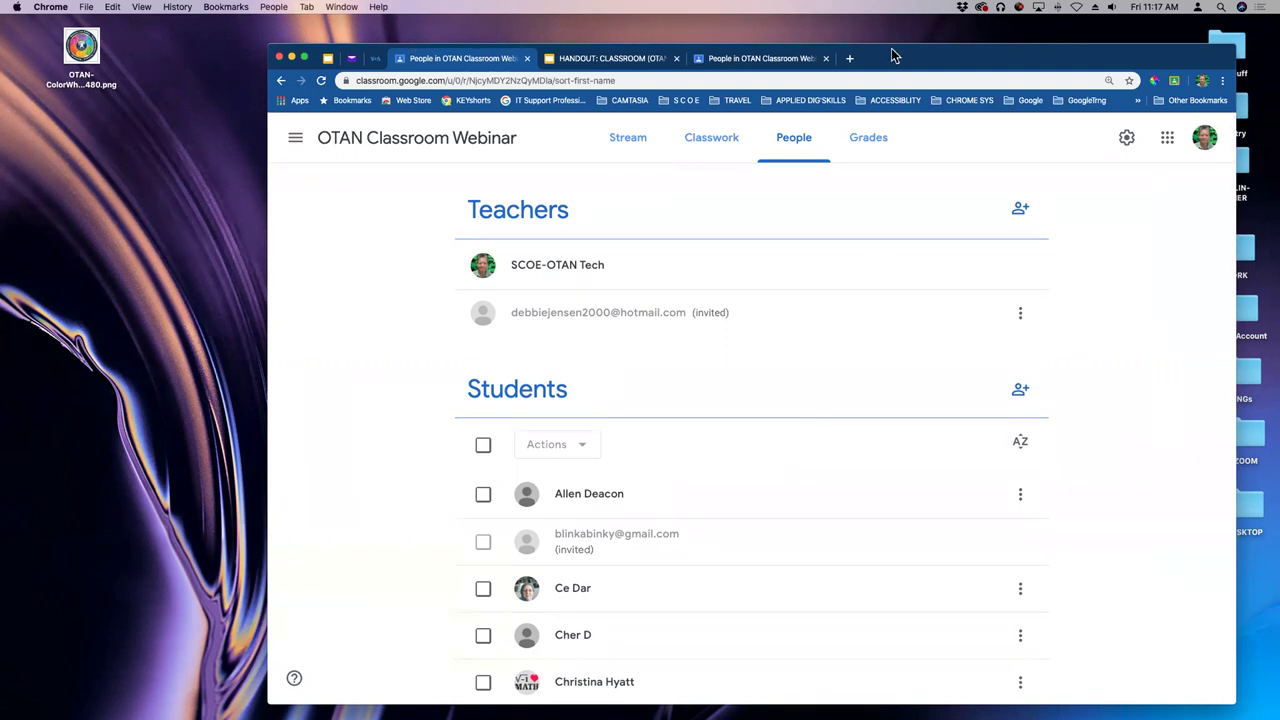
# - Reposition the browser window and switch to the duplicate People page
pyautogui.moveTo(895, 55); pyautogui.dragTo(900, 79)
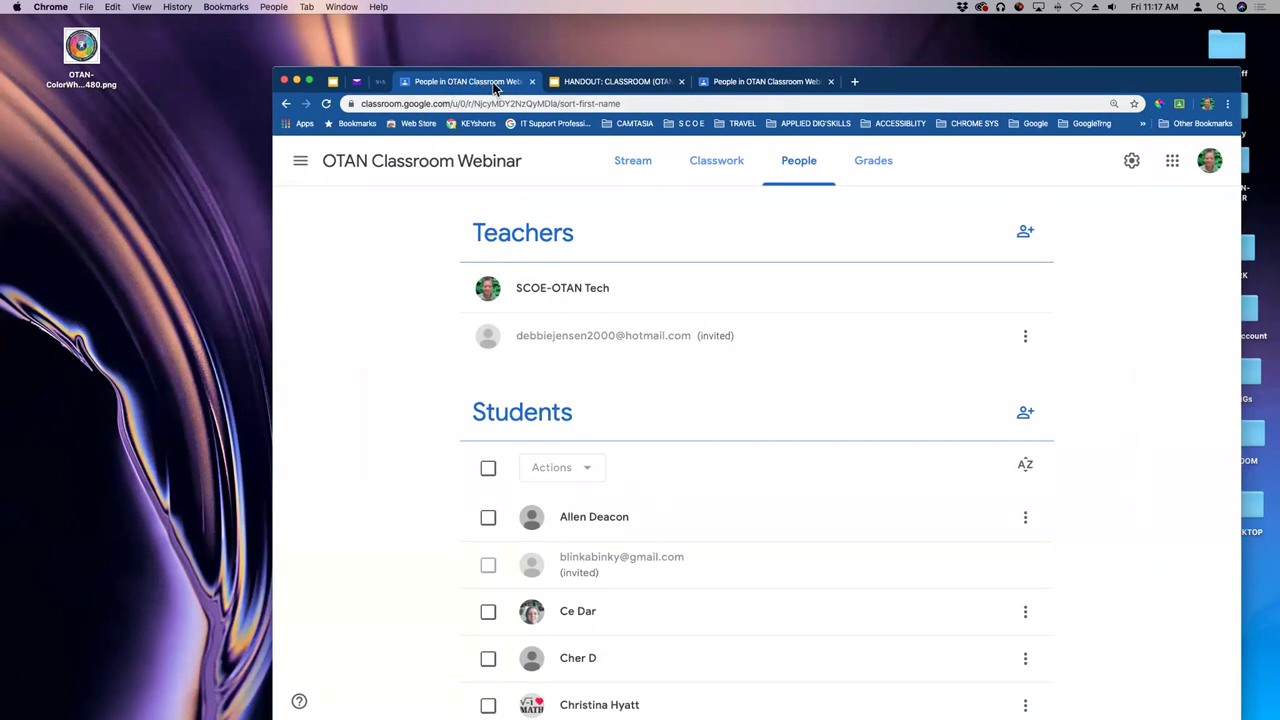
pyautogui.click(763, 88)
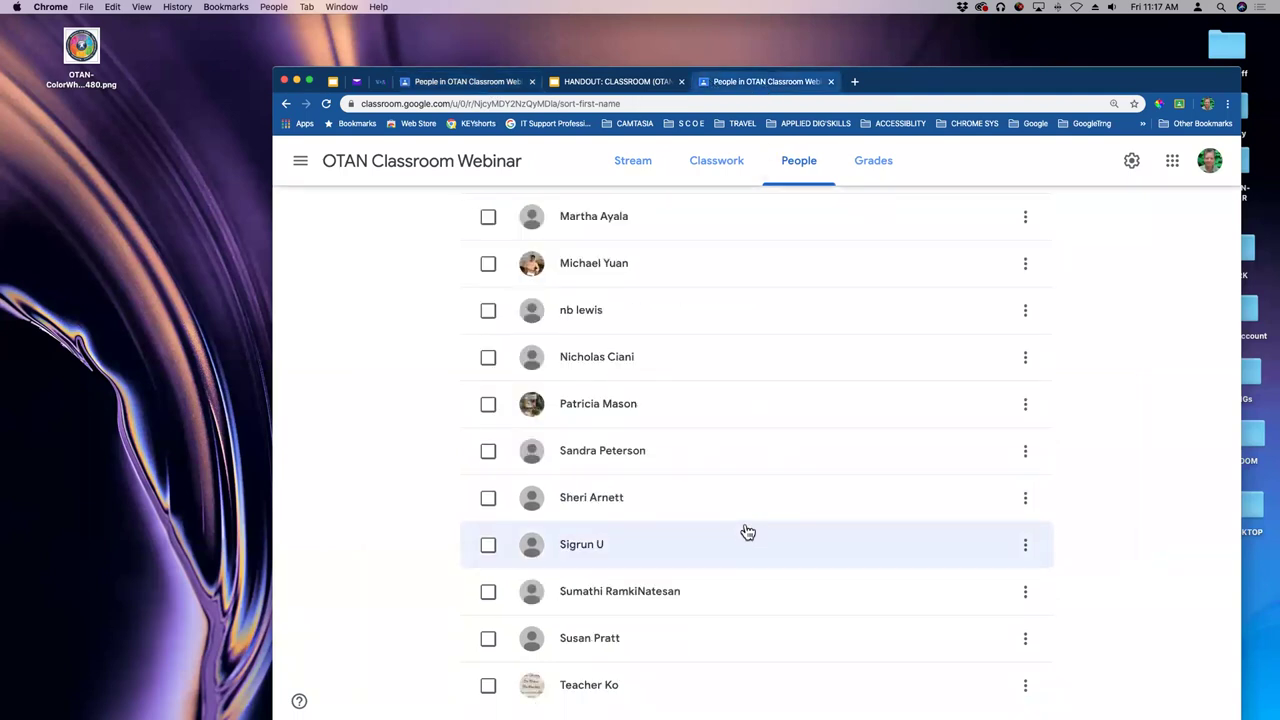
pyautogui.scroll(12, 748, 531)
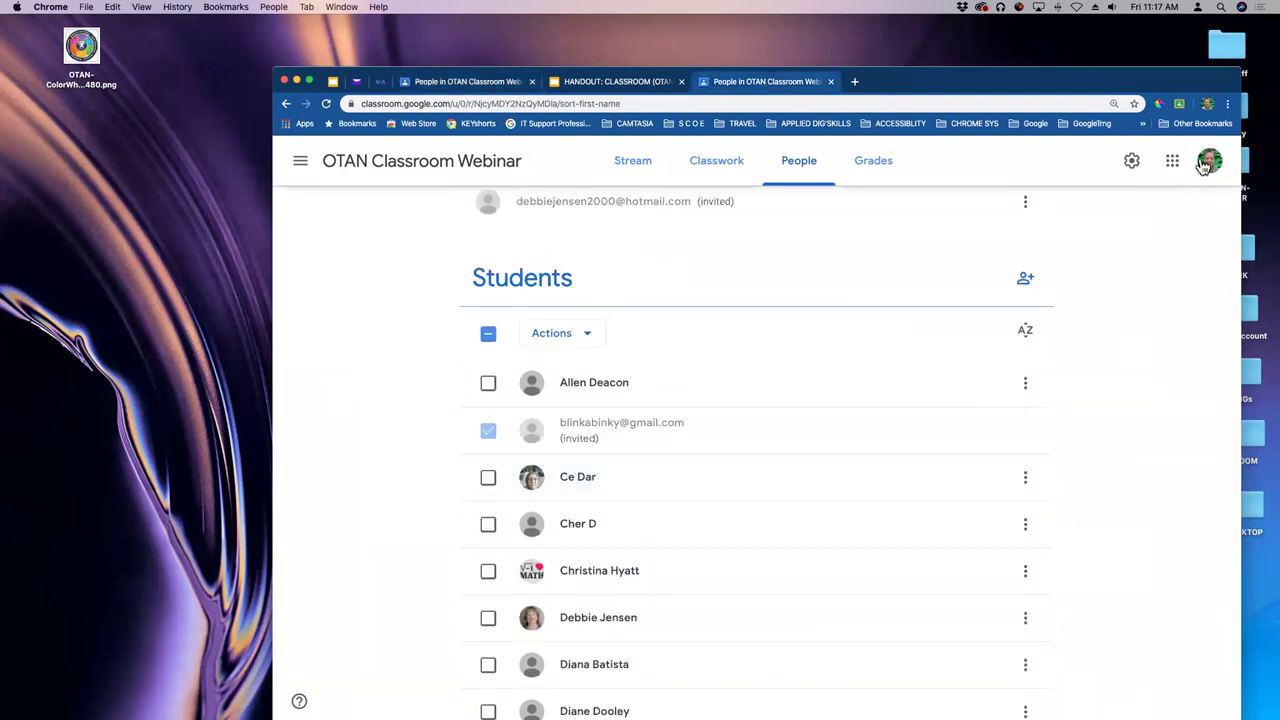
pyautogui.scroll(-6, 721, 421)
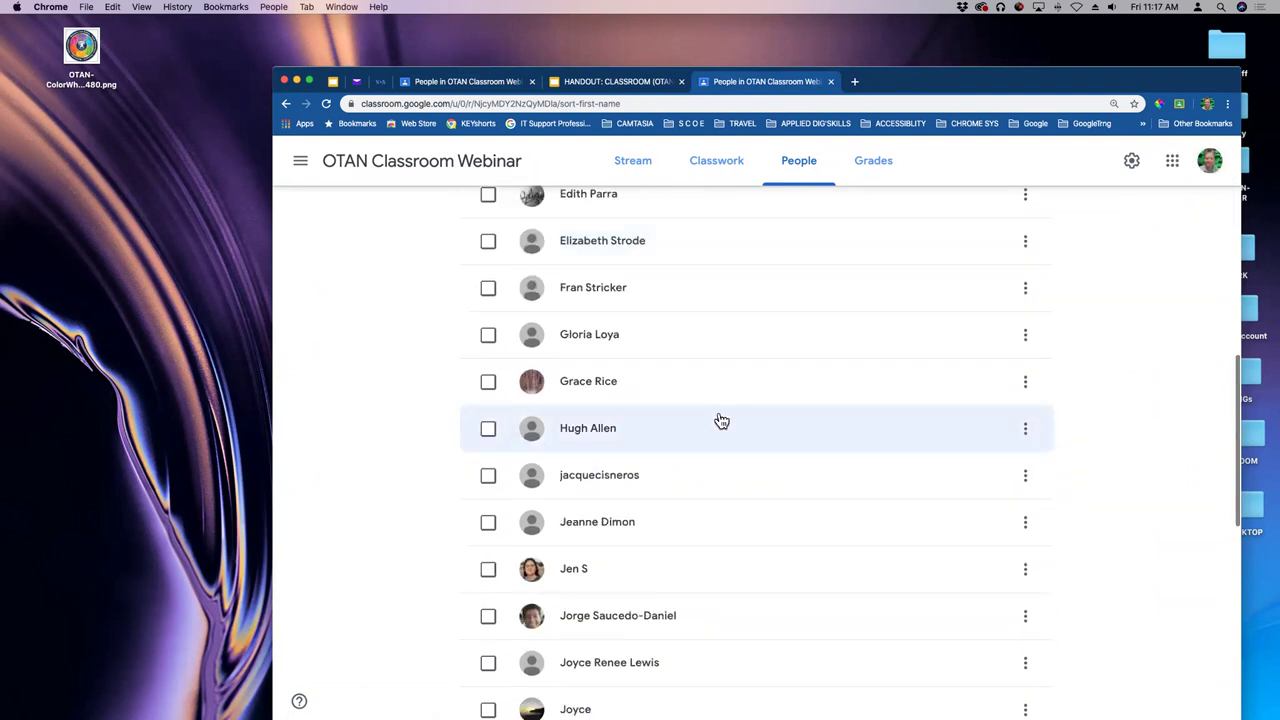
pyautogui.scroll(-5, 721, 421)
pyautogui.scroll(10, 721, 421)
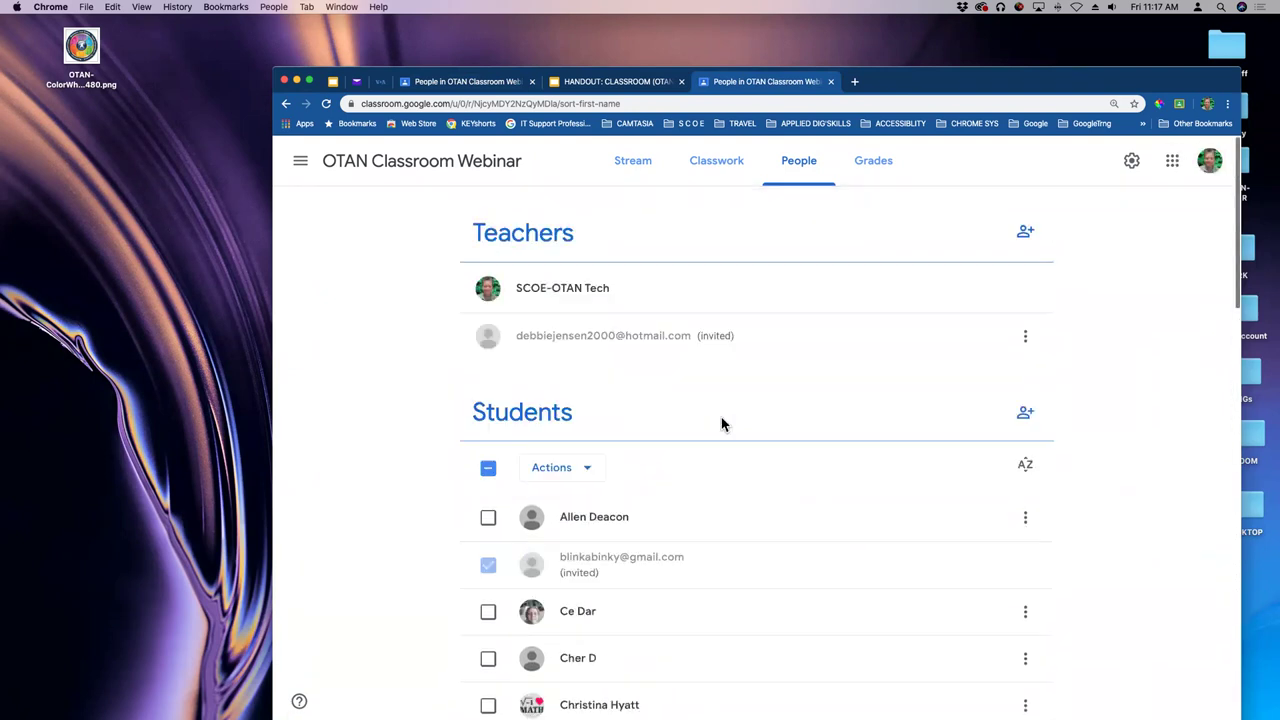
# - Close the duplicate People tab, then move the browser window up and enlarge it
pyautogui.click(532, 82)
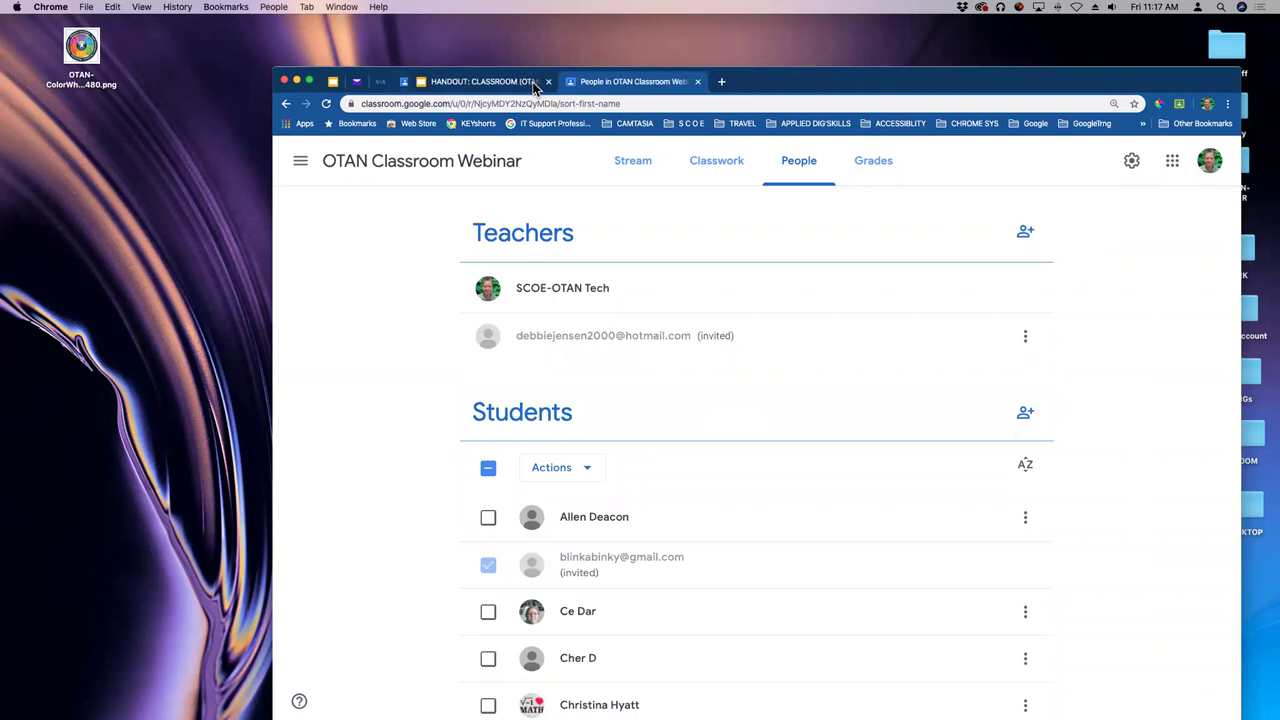
pyautogui.moveTo(813, 80); pyautogui.dragTo(800, 33)
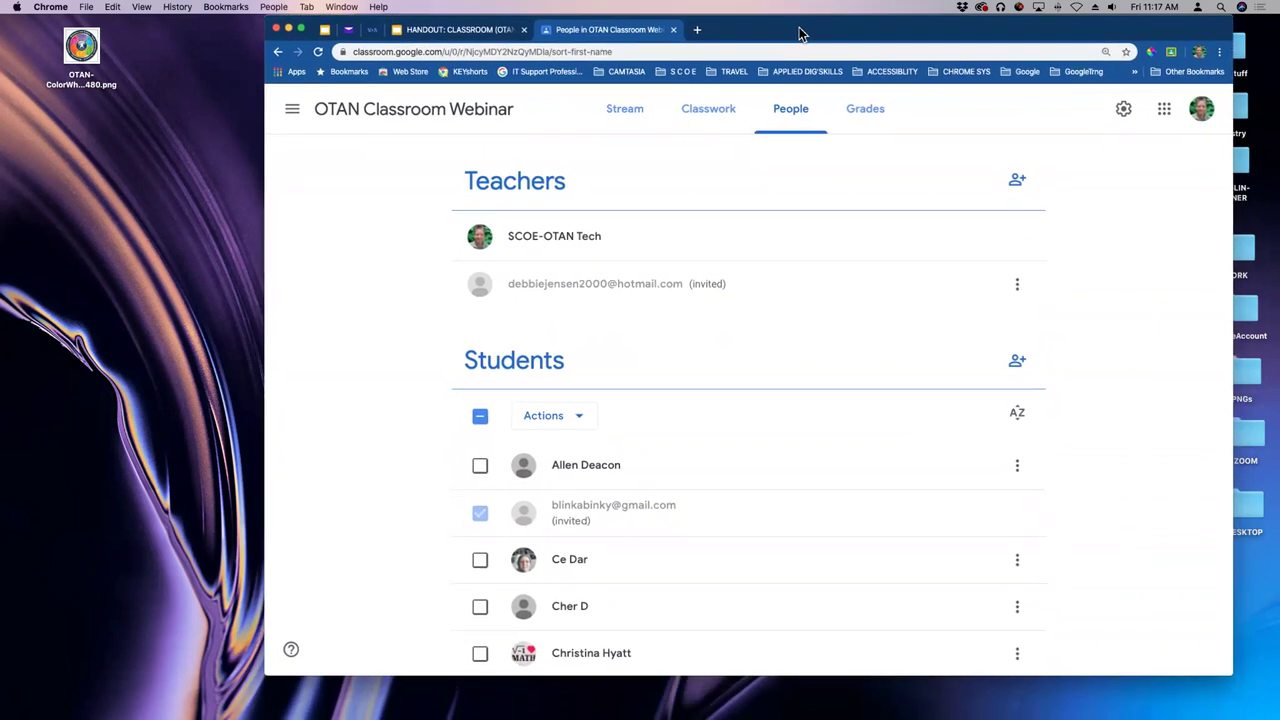
pyautogui.moveTo(1228, 671); pyautogui.dragTo(1234, 709)
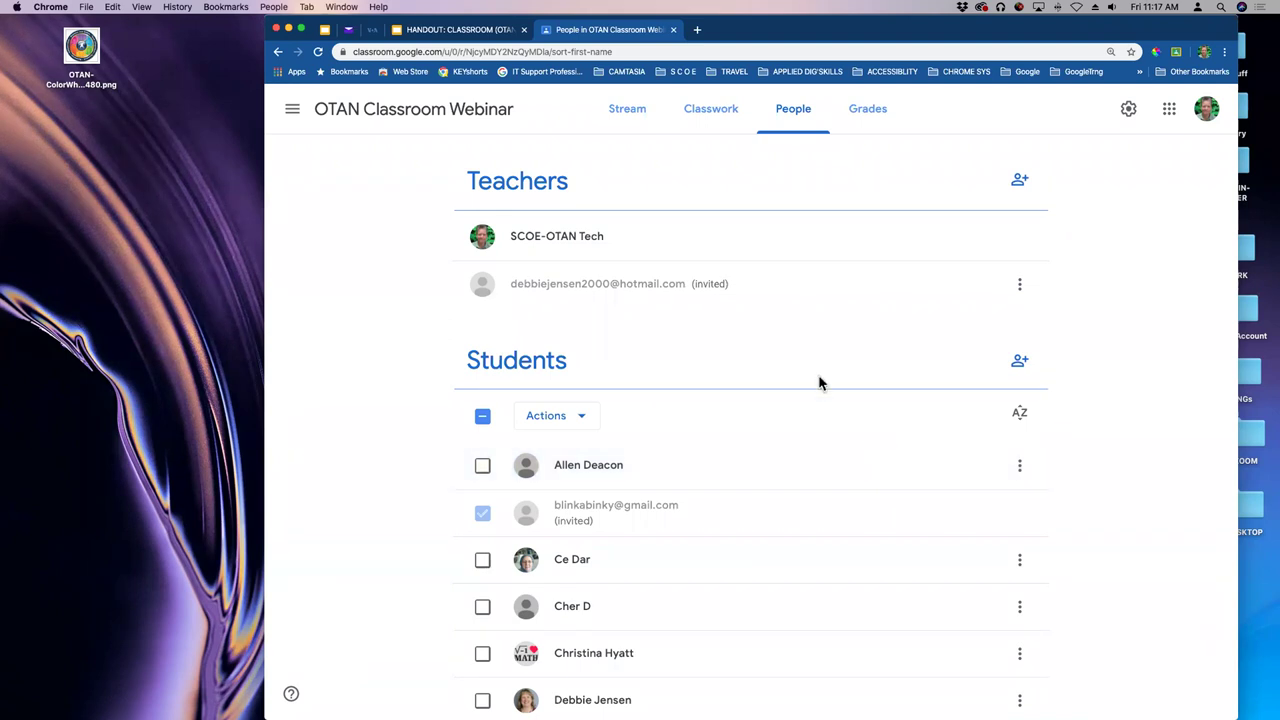
# - Scroll through the Students roster of joined students and the remaining Gmail invitee
pyautogui.scroll(-2, 820, 382)
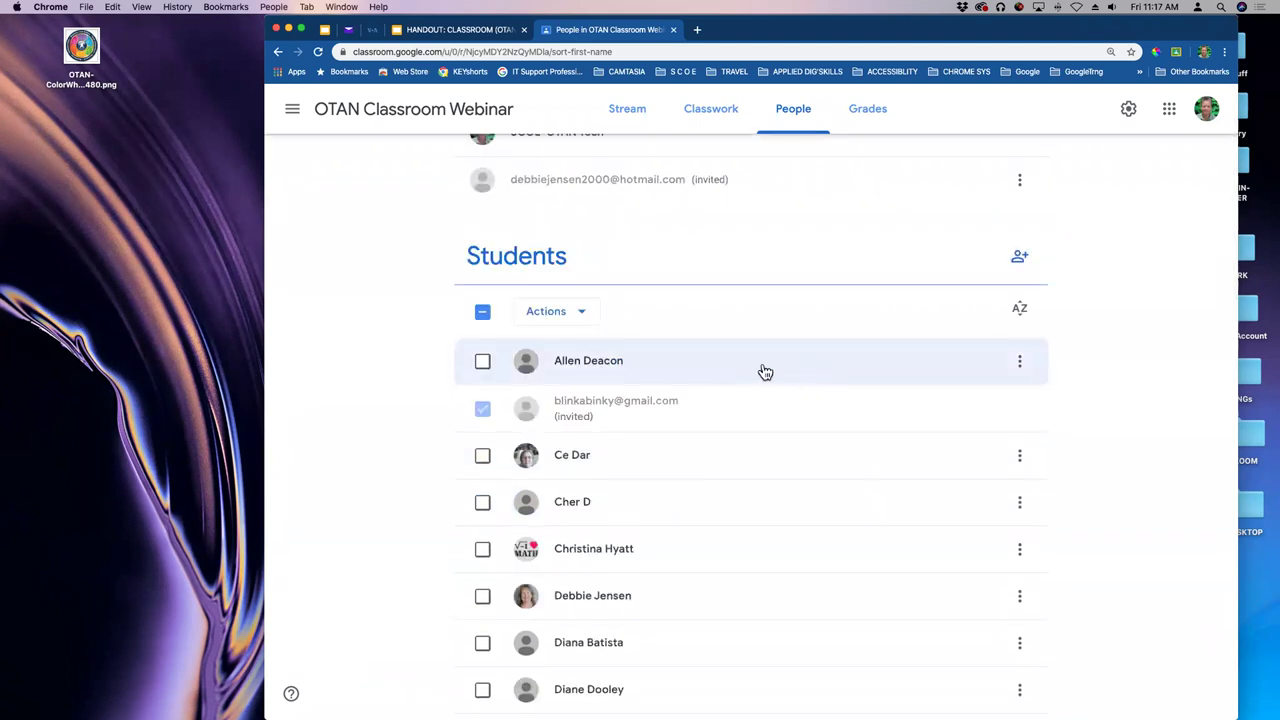
pyautogui.scroll(-10, 765, 370)
pyautogui.scroll(-10, 765, 371)
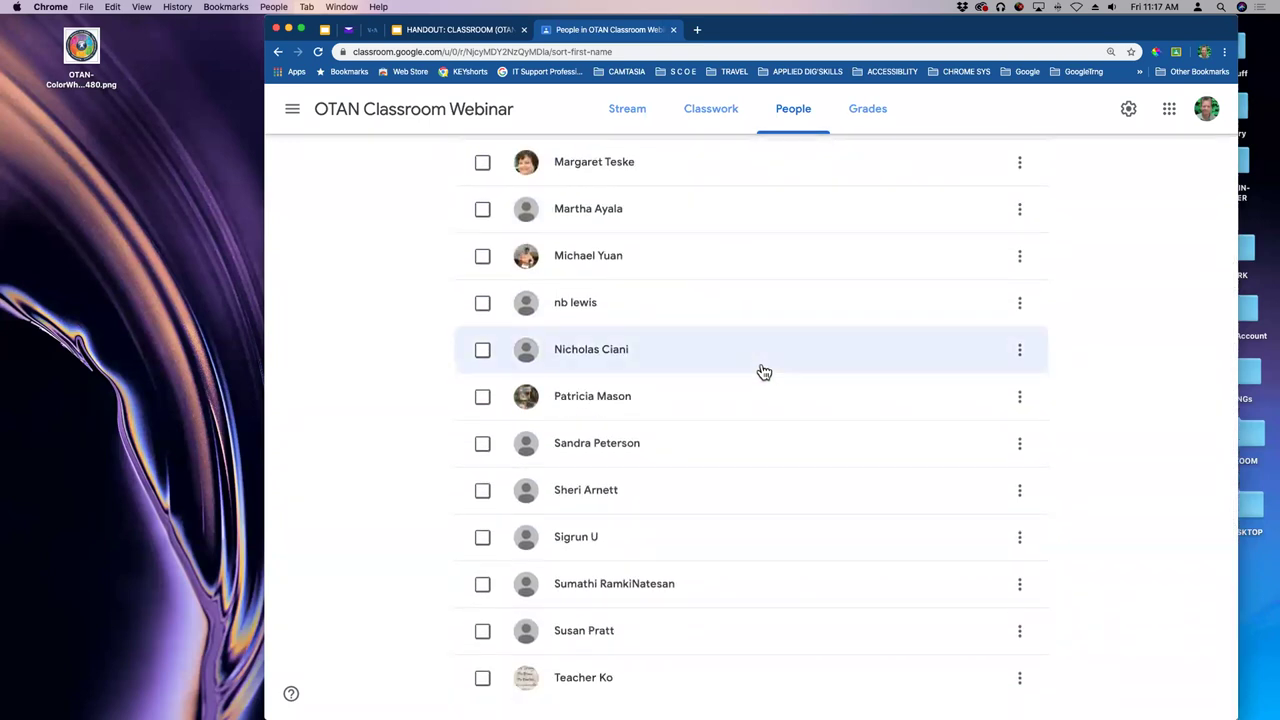
pyautogui.scroll(20, 764, 372)
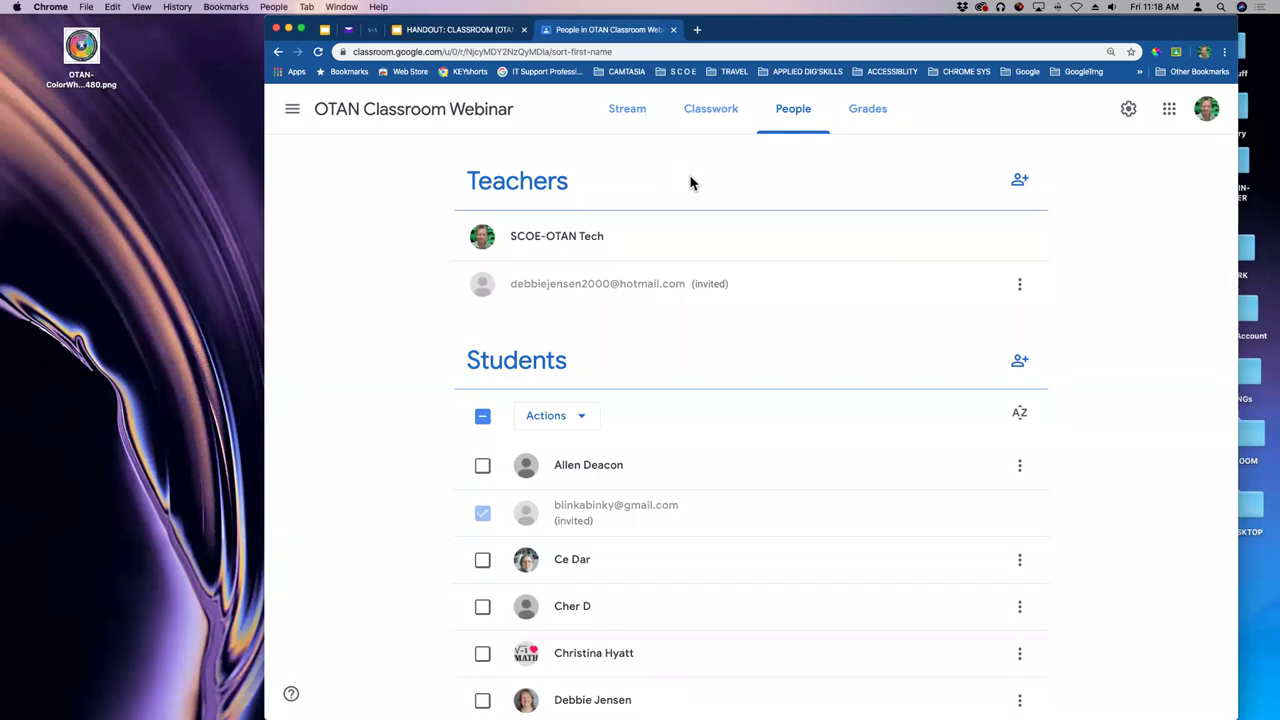
pyautogui.scroll(-3, 763, 234)
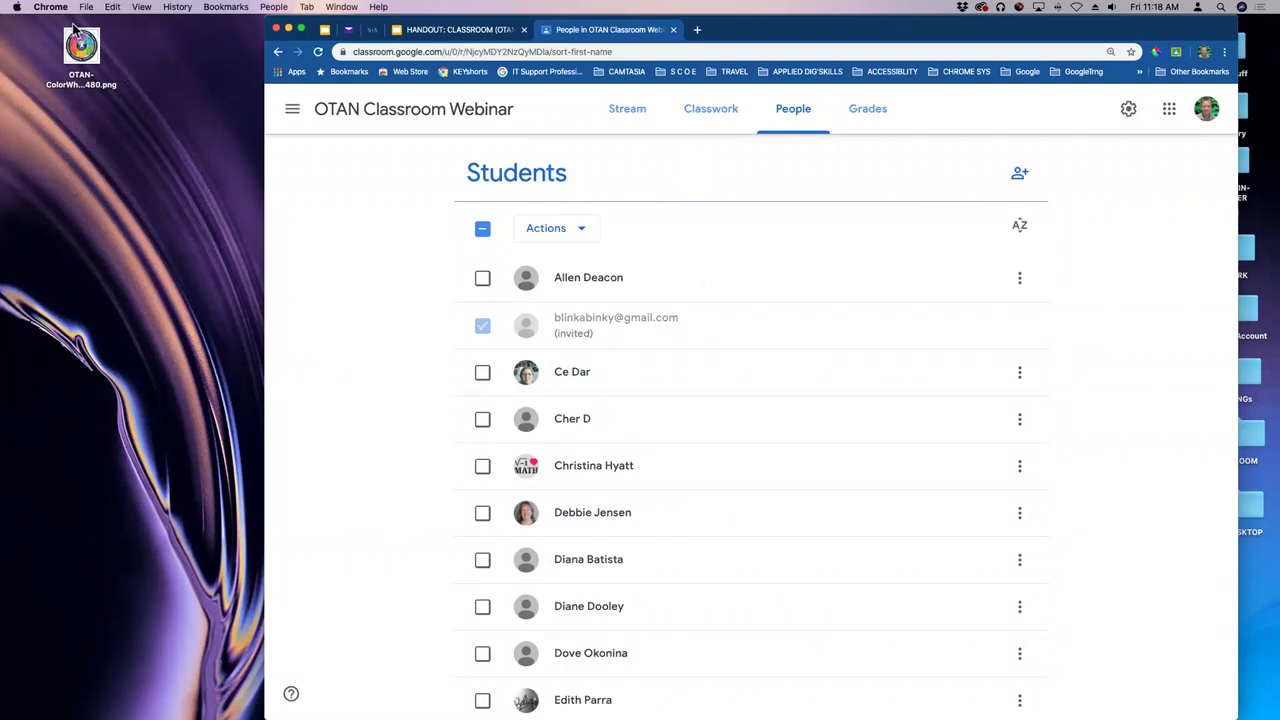
pyautogui.moveTo(6, 290)
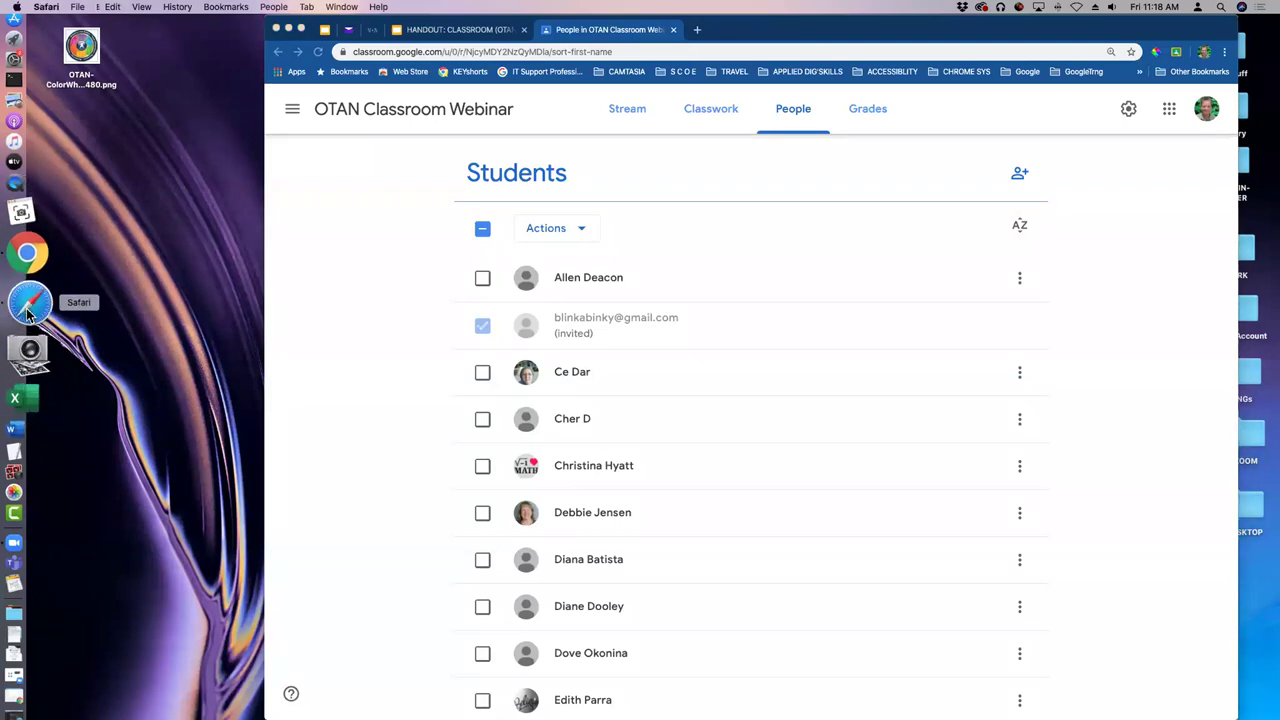
# - In Safari, load classroom.google.com
pyautogui.click(25, 297)
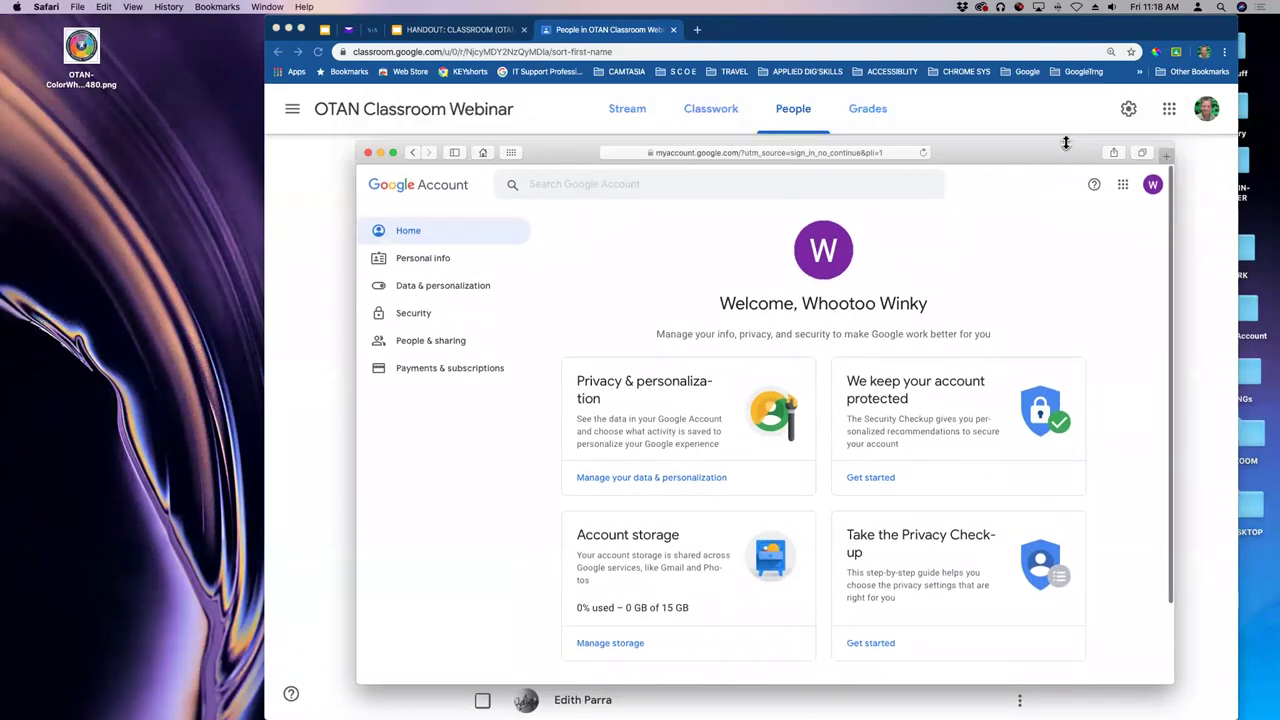
pyautogui.moveTo(580, 157); pyautogui.dragTo(680, 175)
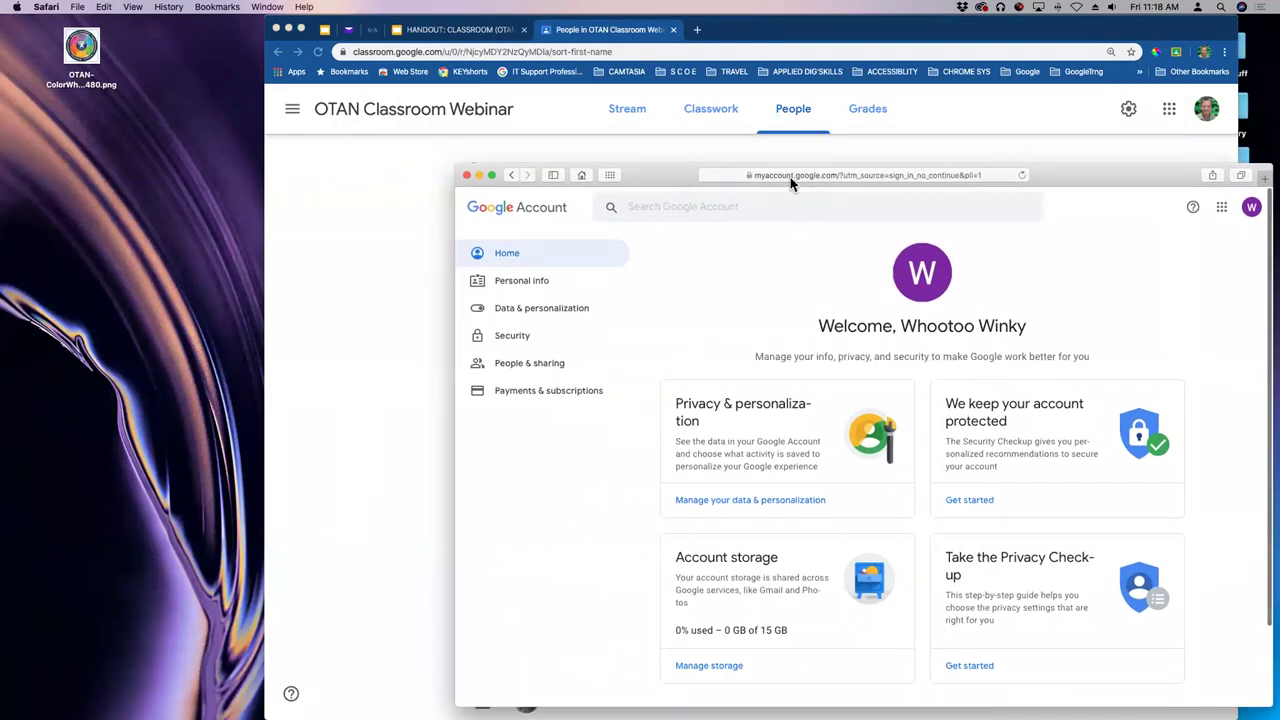
pyautogui.click(790, 177)
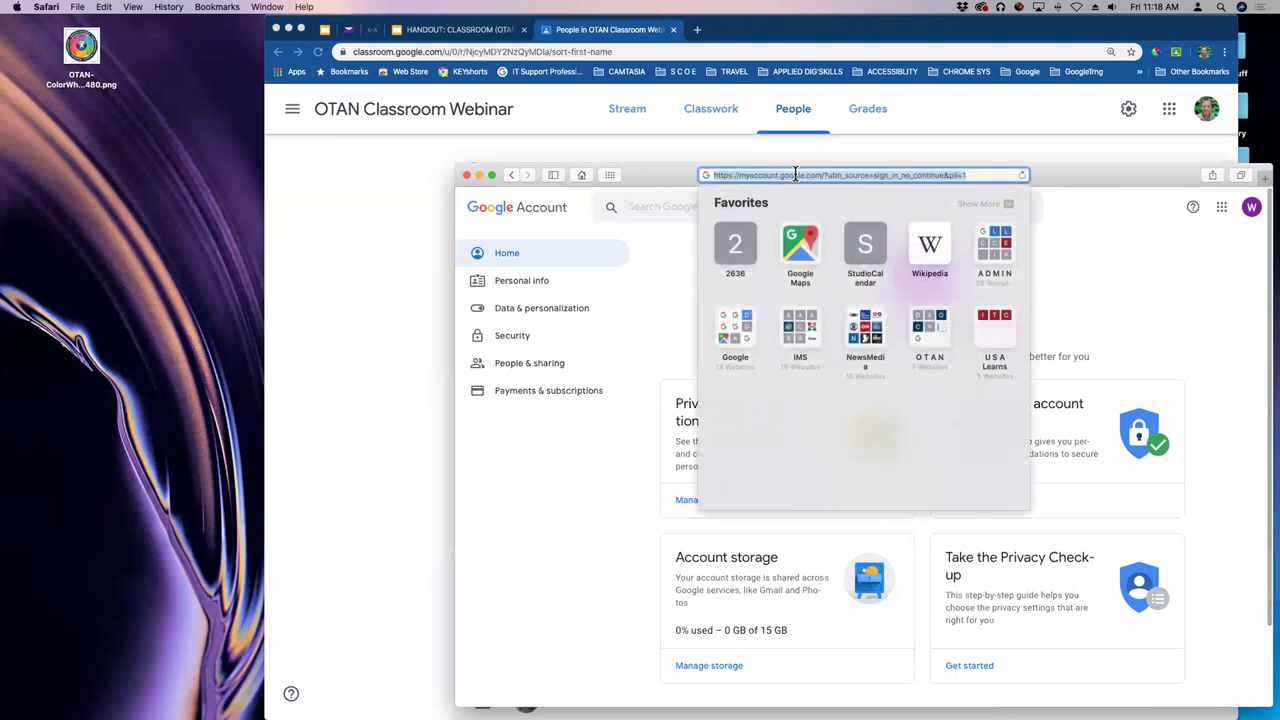
pyautogui.write('cala')
pyautogui.press('BackSpace')
pyautogui.press('BackSpace')
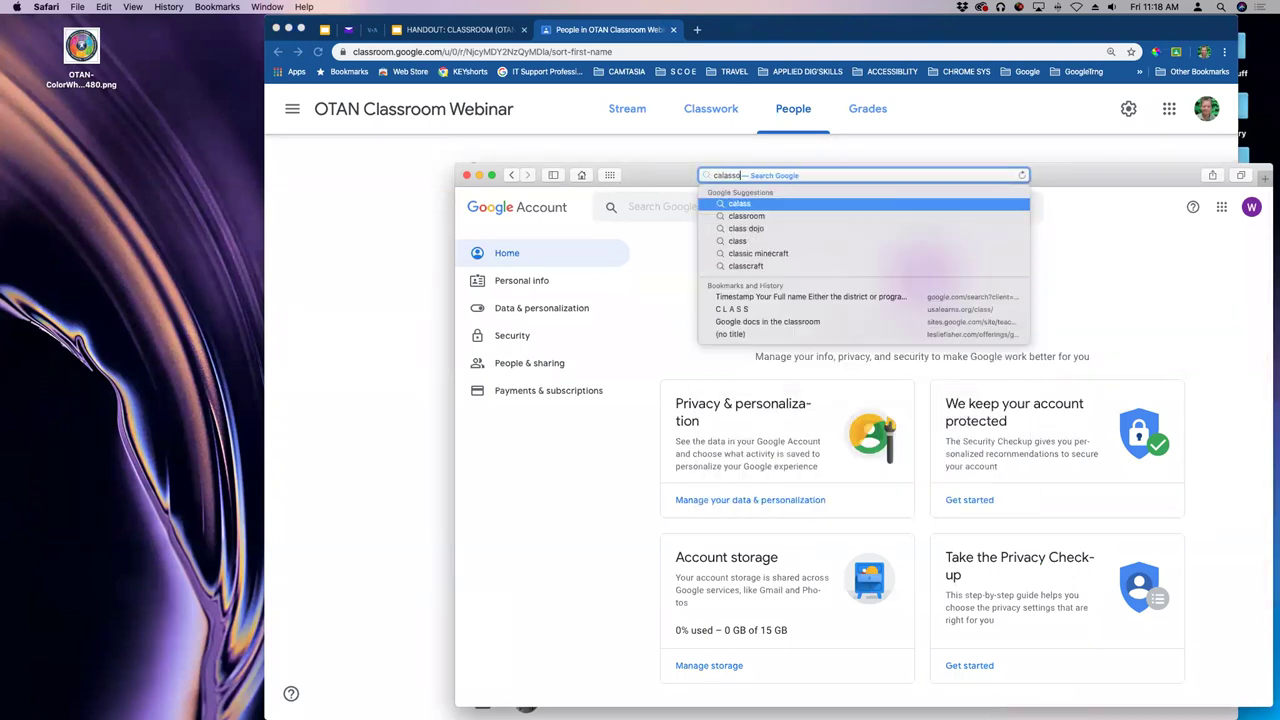
pyautogui.write('lass')
pyautogui.write('r')
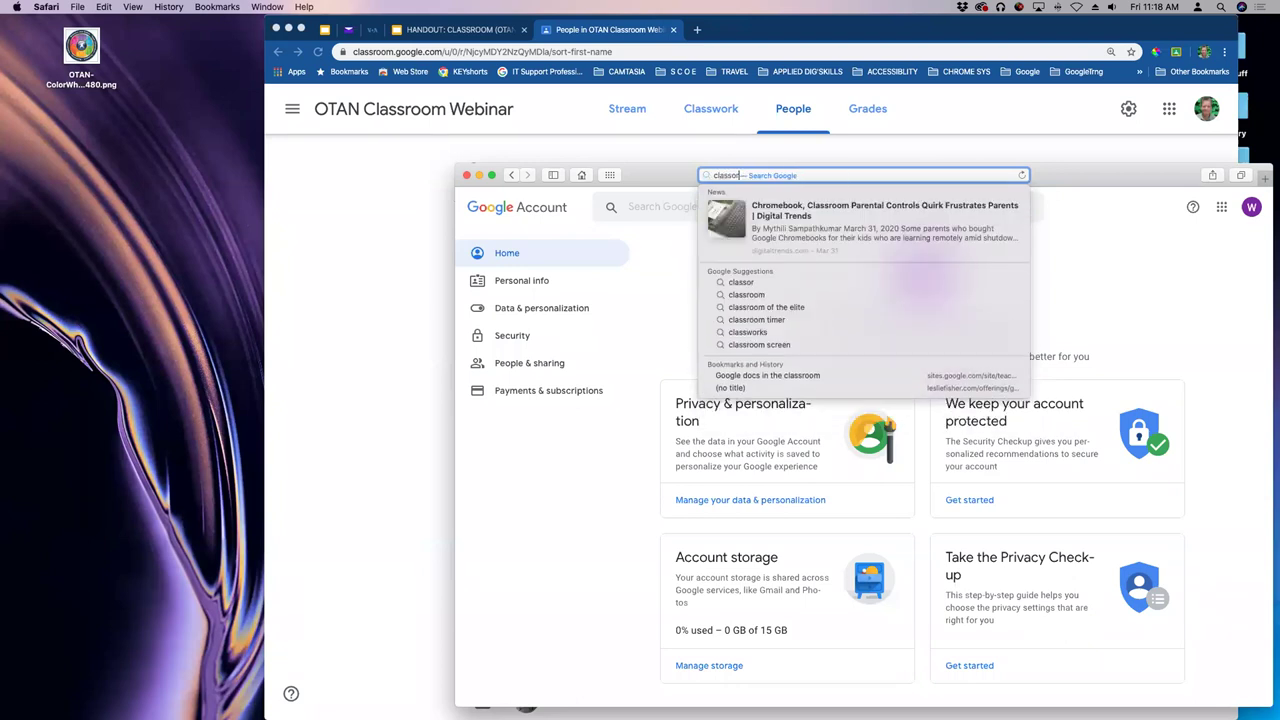
pyautogui.write('oom')
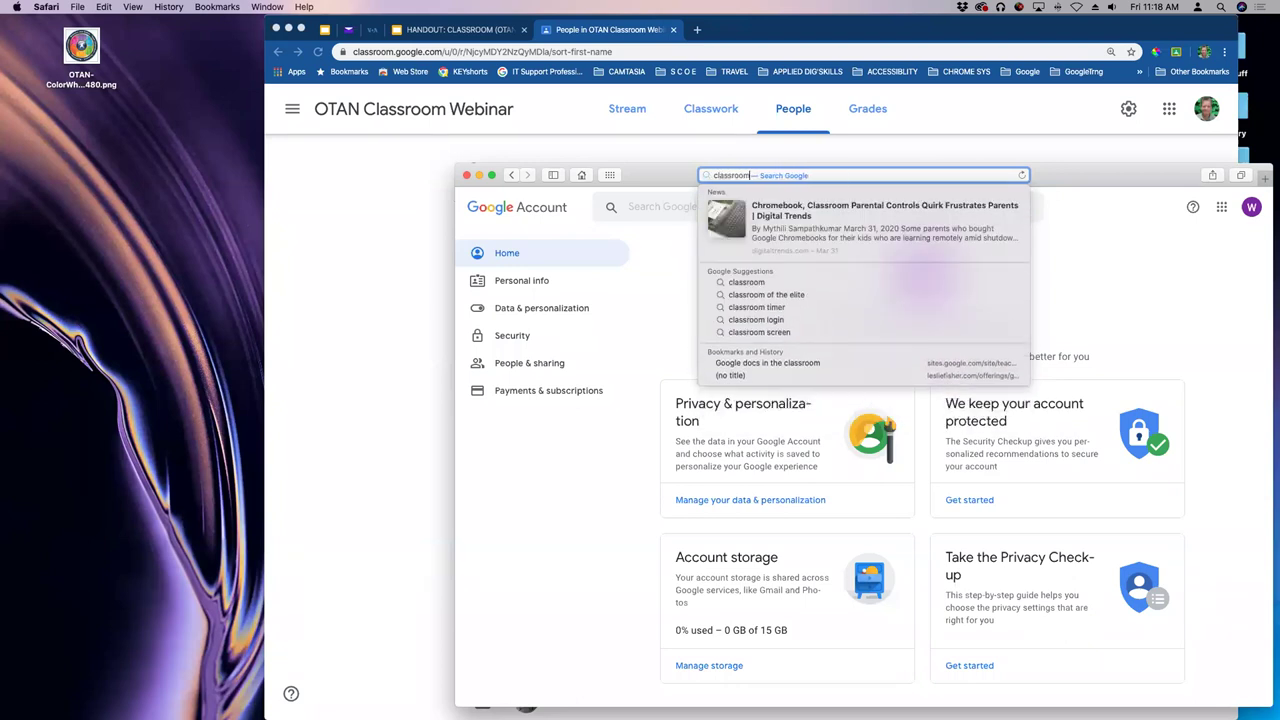
pyautogui.write('.google.com')
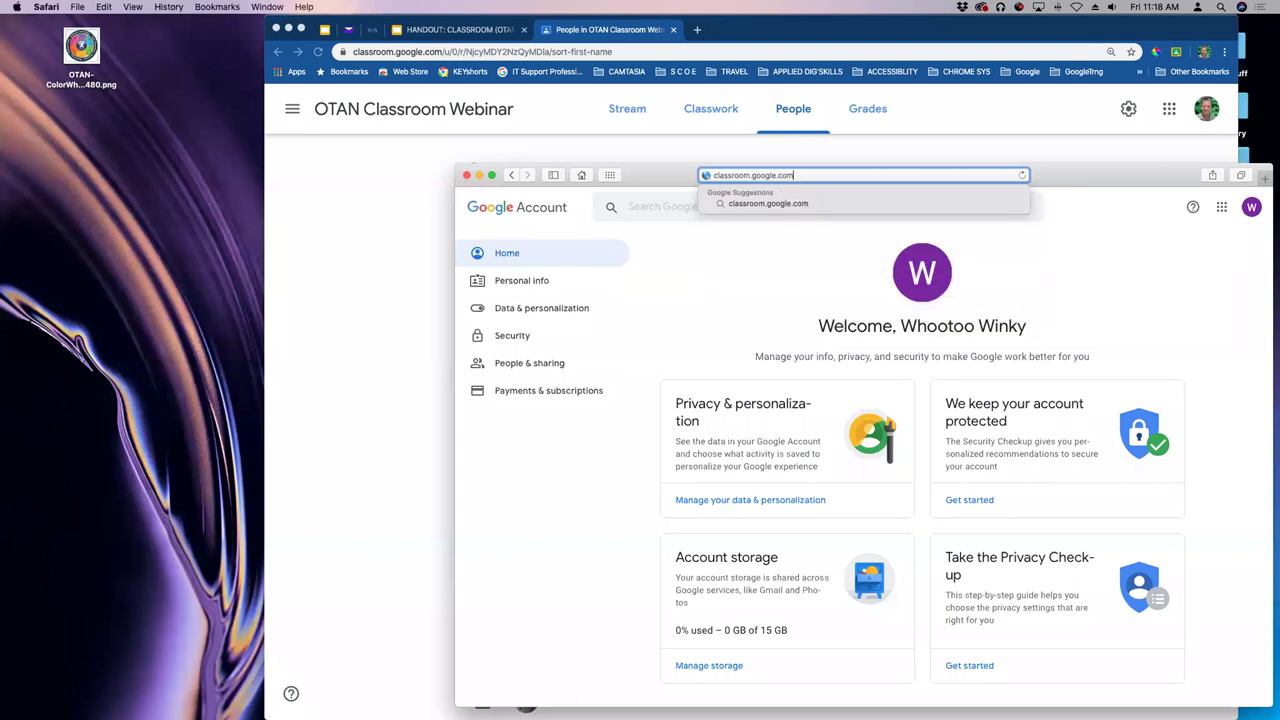
pyautogui.press('Return')
# - Continue into Classroom with the second account, which has no classes, and open a blank tab
pyautogui.moveTo(1125, 176); pyautogui.dragTo(1030, 97)
pyautogui.moveTo(951, 84); pyautogui.dragTo(995, 80)
pyautogui.click(805, 470)
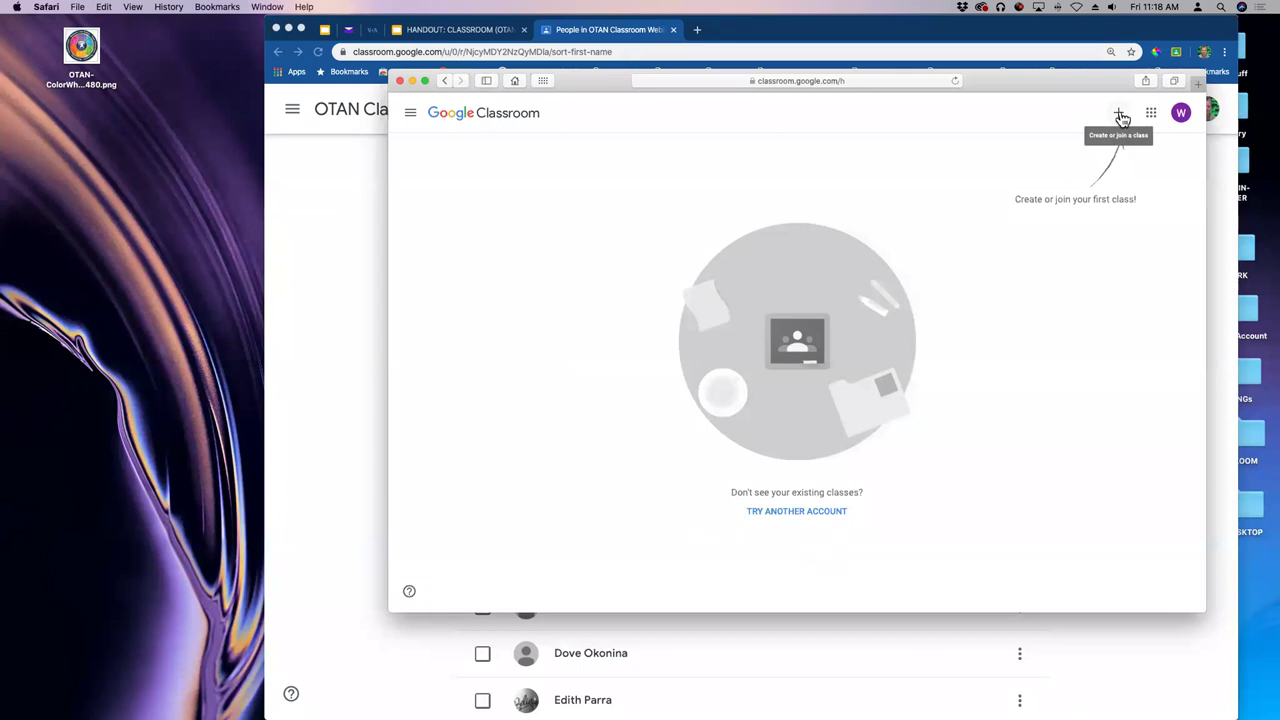
pyautogui.moveTo(1037, 78); pyautogui.dragTo(1046, 118)
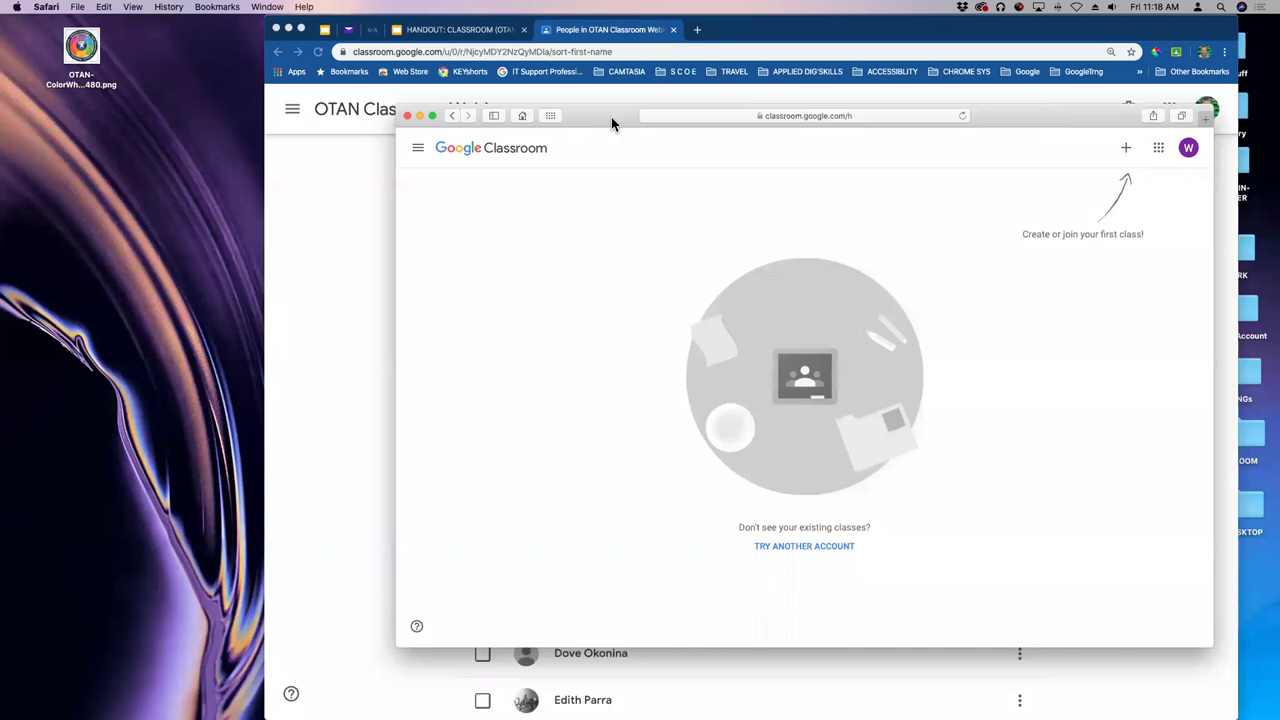
pyautogui.press('super+t')
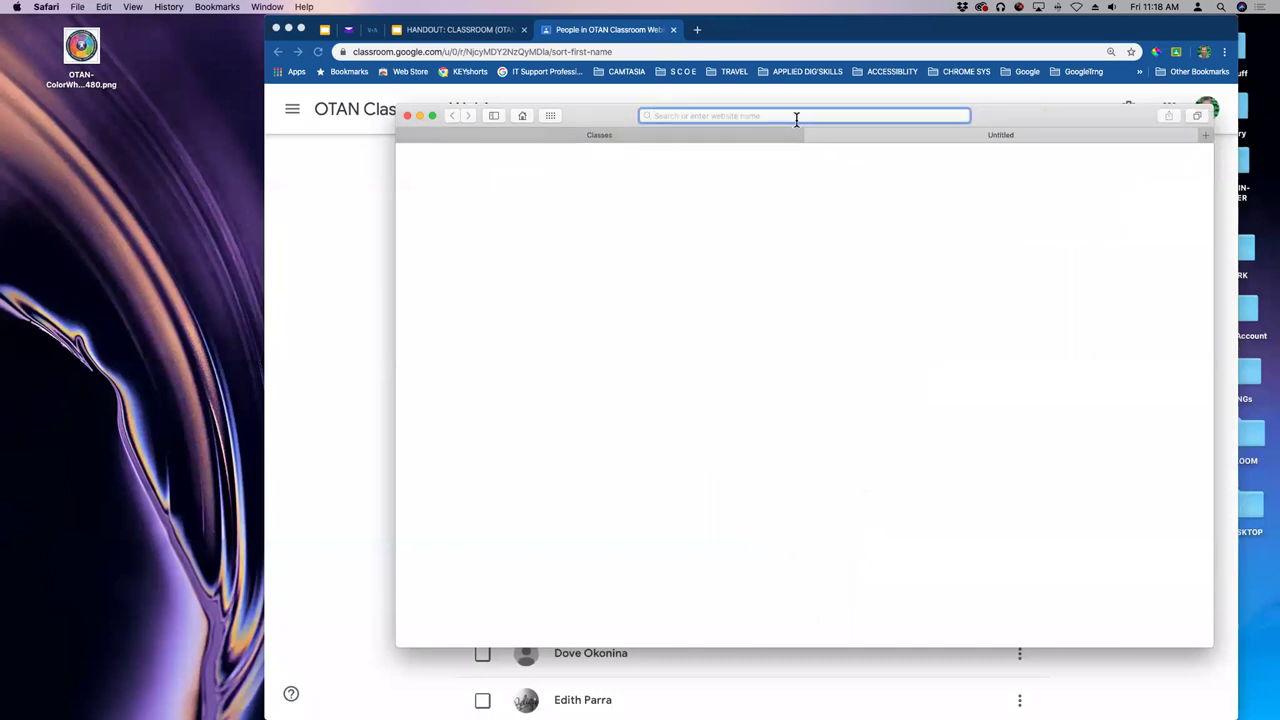
# - Go to Yahoo Mail and sign in with the student account's username and password
pyautogui.write('ya')
pyautogui.press('BackSpace')
pyautogui.write('hoo.co')
pyautogui.press('Return')
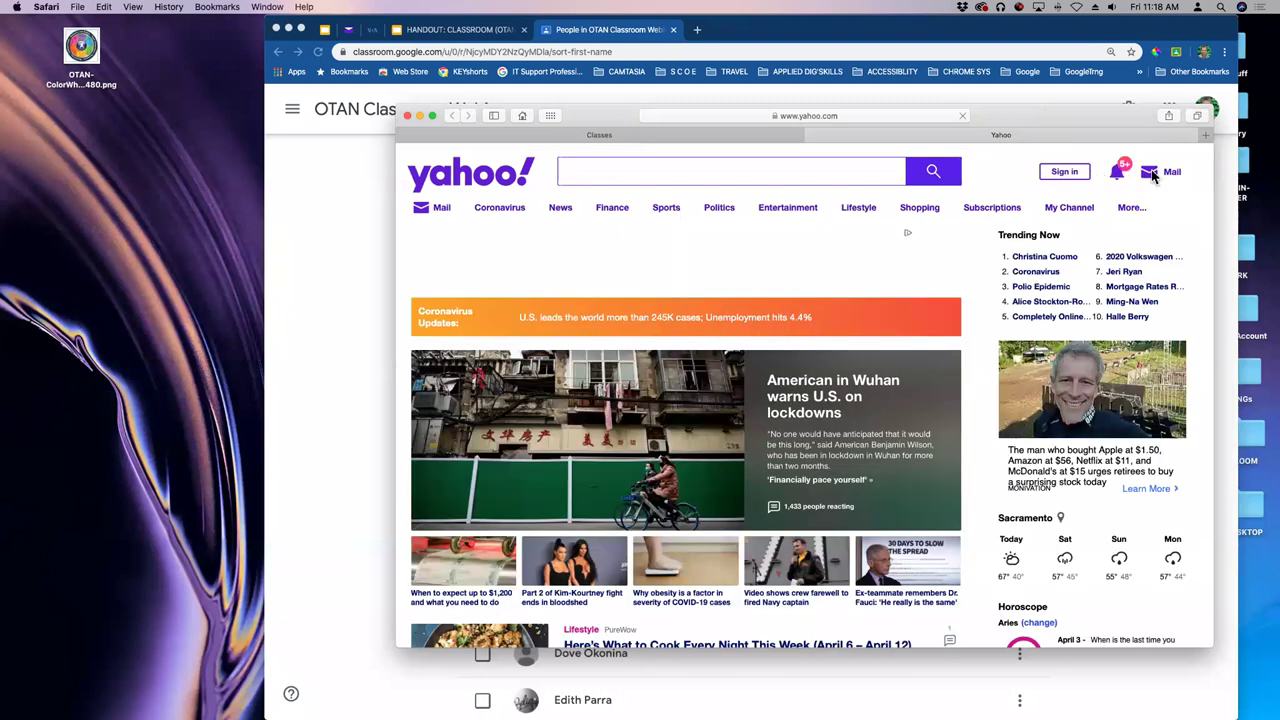
pyautogui.click(1150, 177)
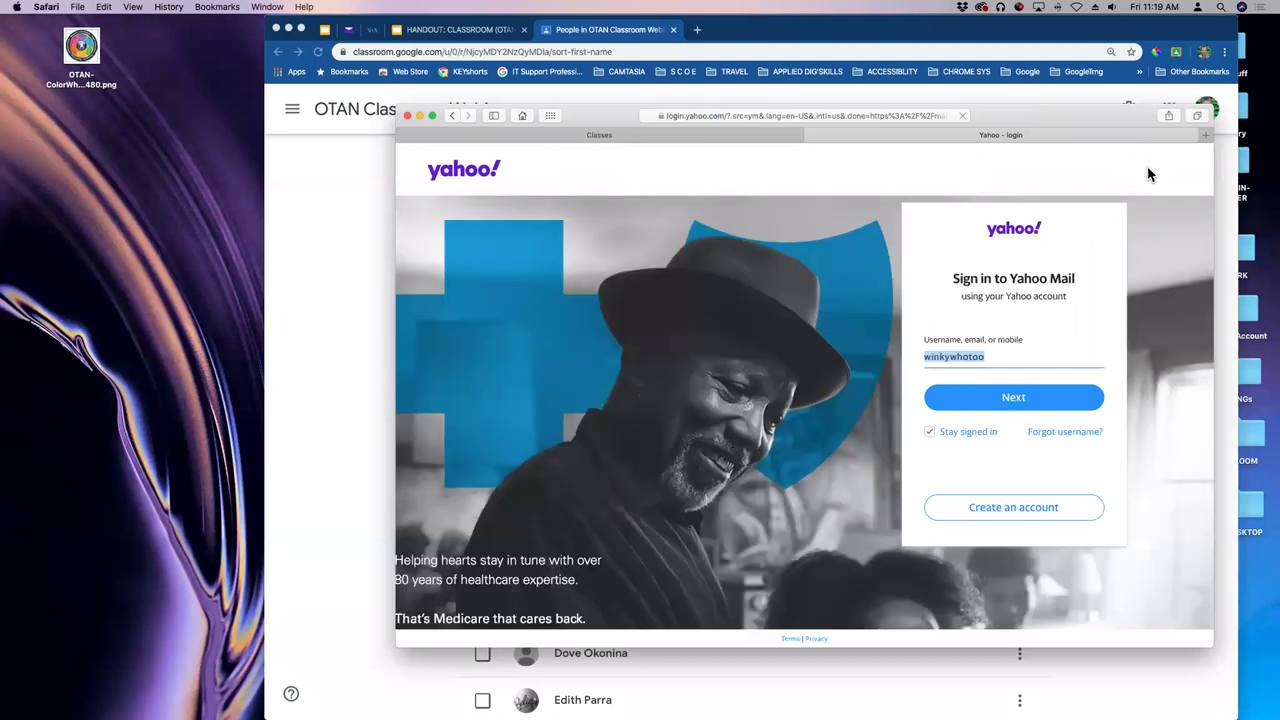
pyautogui.click(1003, 405)
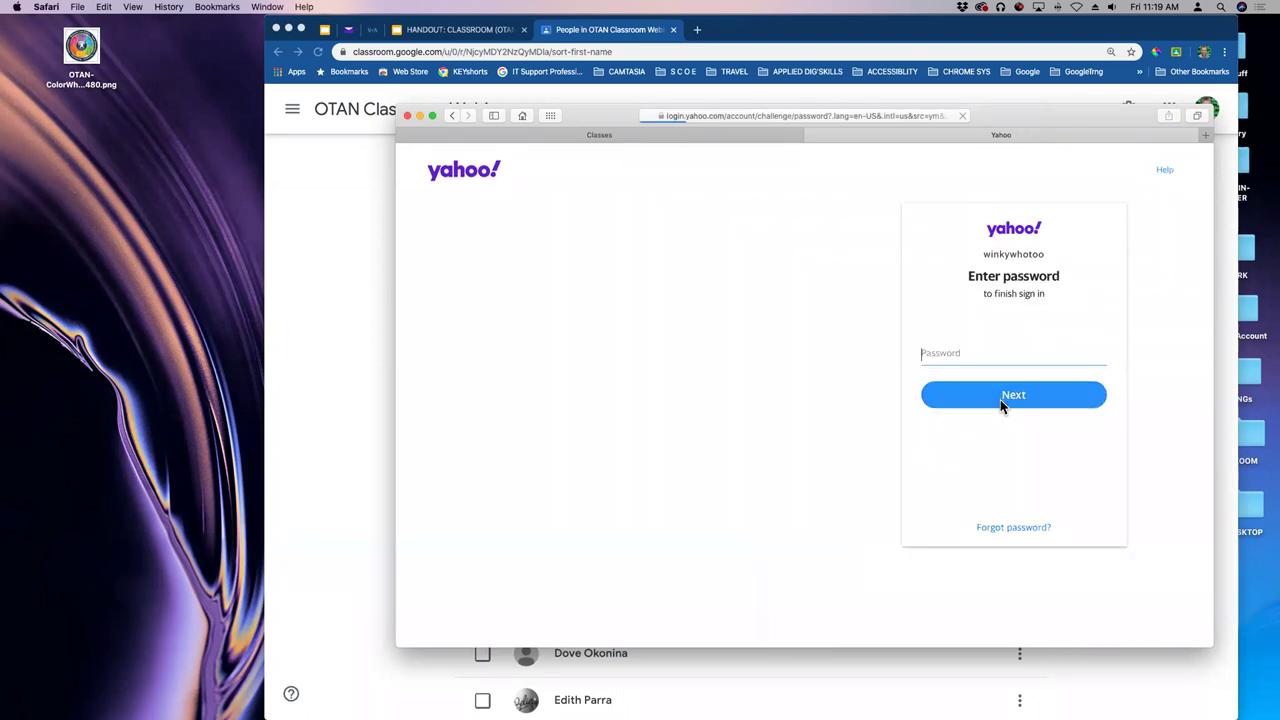
pyautogui.write('••')
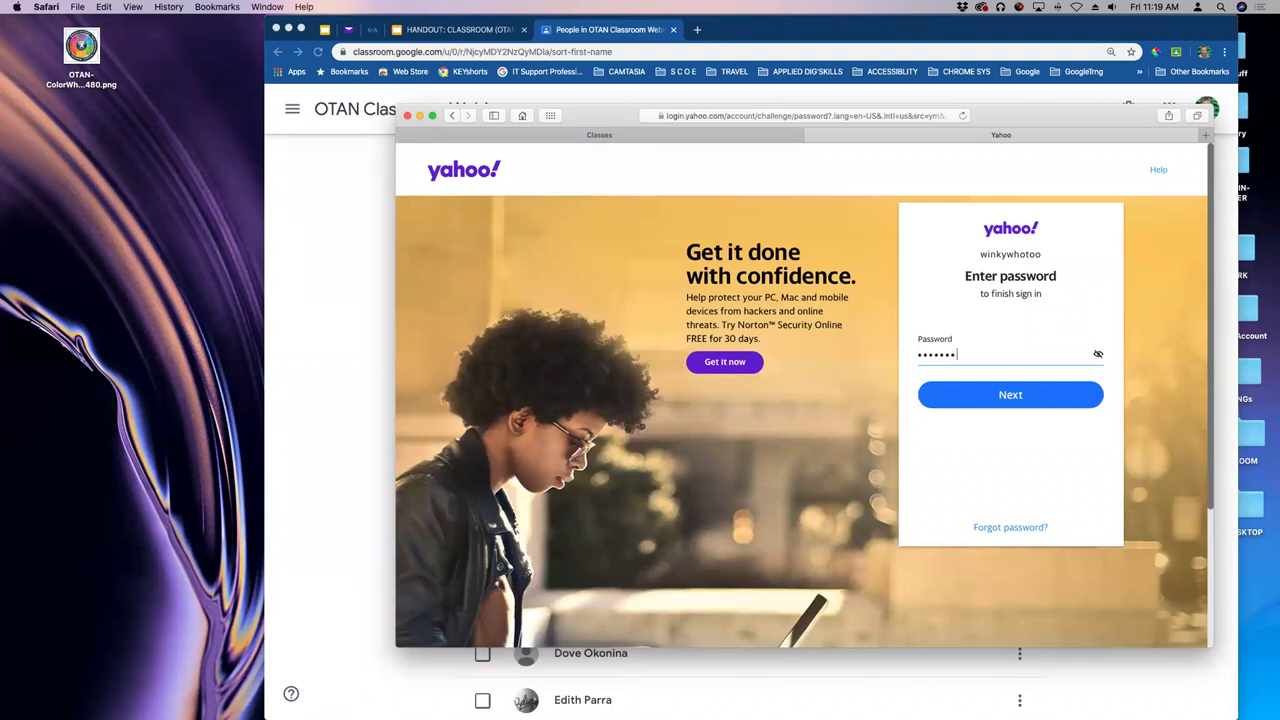
pyautogui.write('•••••••')
pyautogui.press('Return')
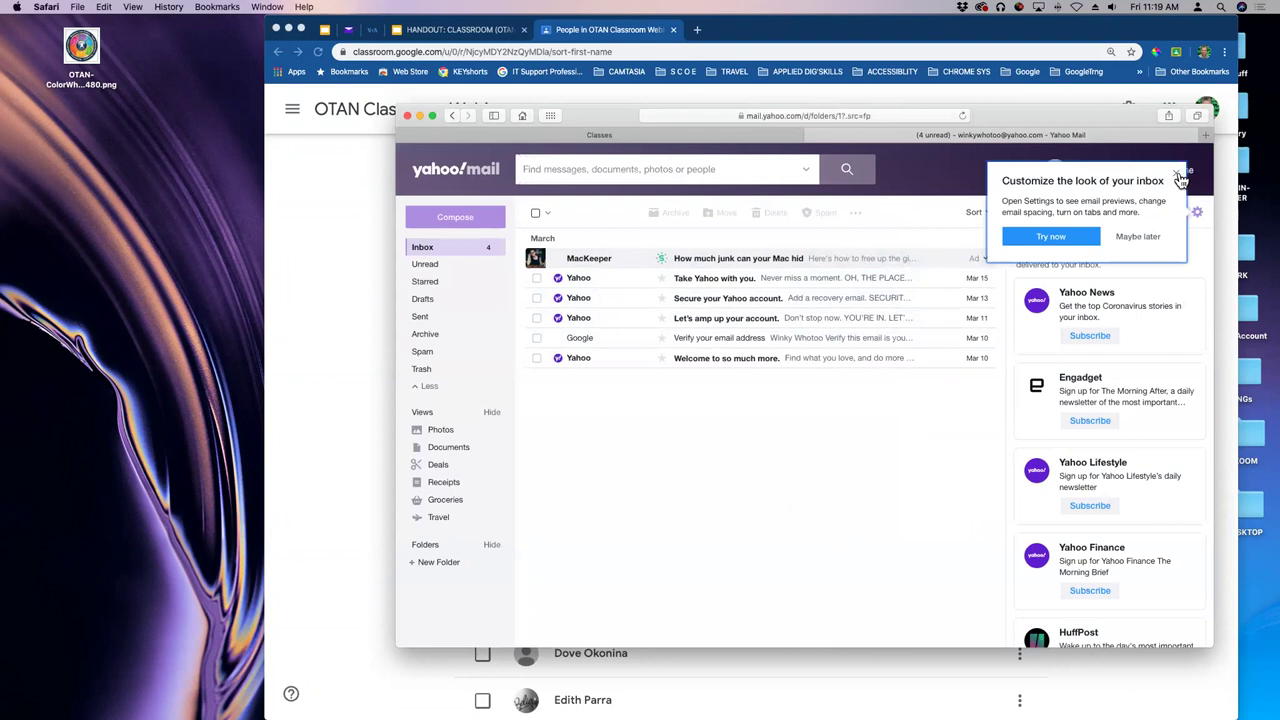
# - Dismiss the customization tip, read the Google verification email, and return to the inbox
pyautogui.click(1178, 175)
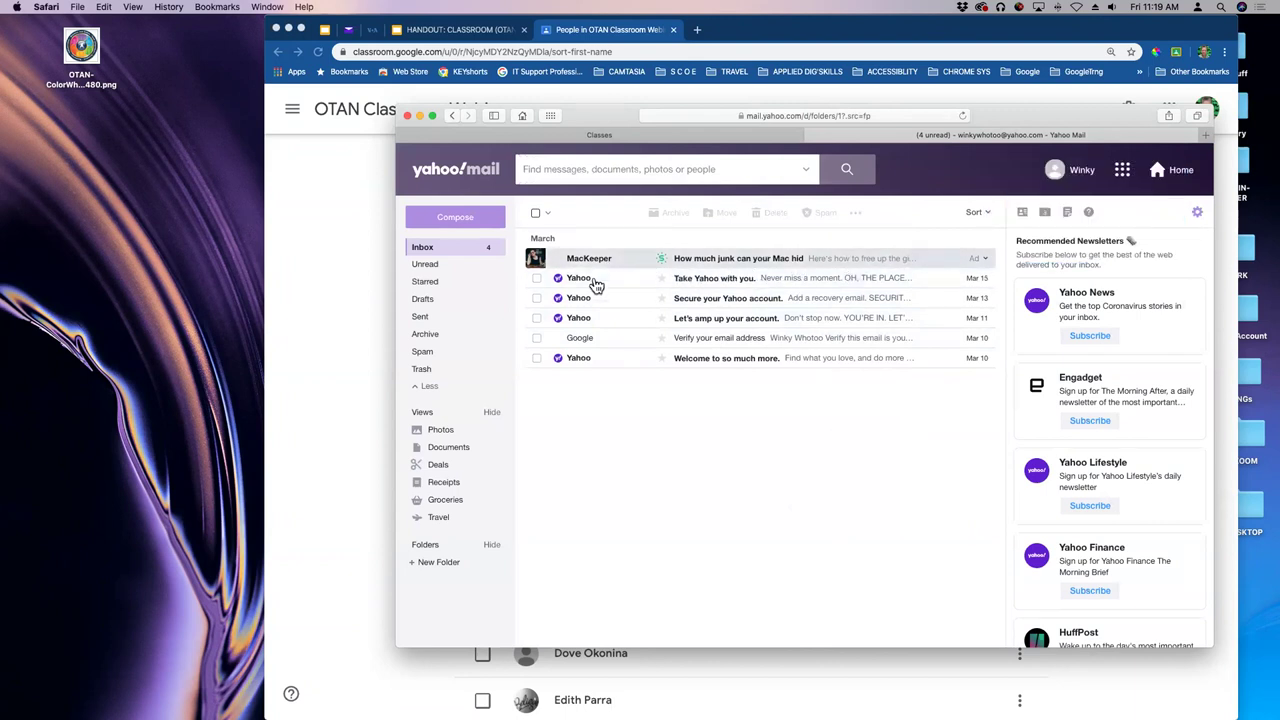
pyautogui.click(706, 337)
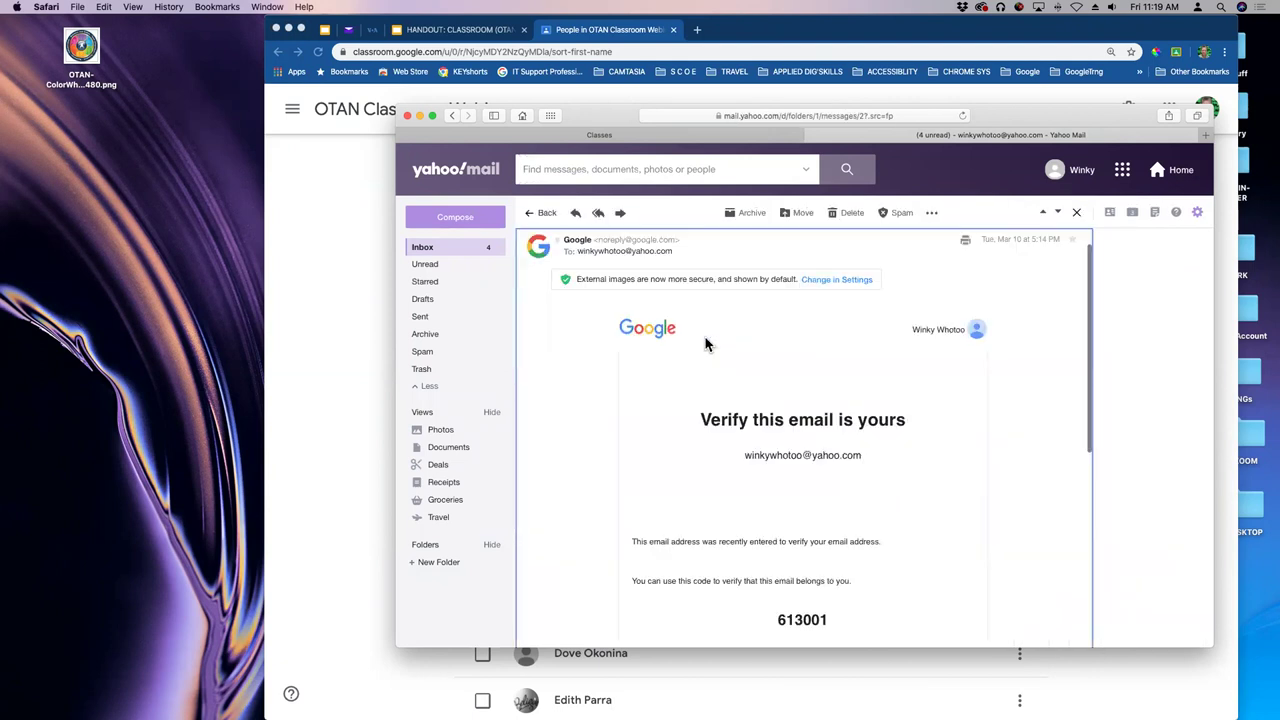
pyautogui.click(1076, 212)
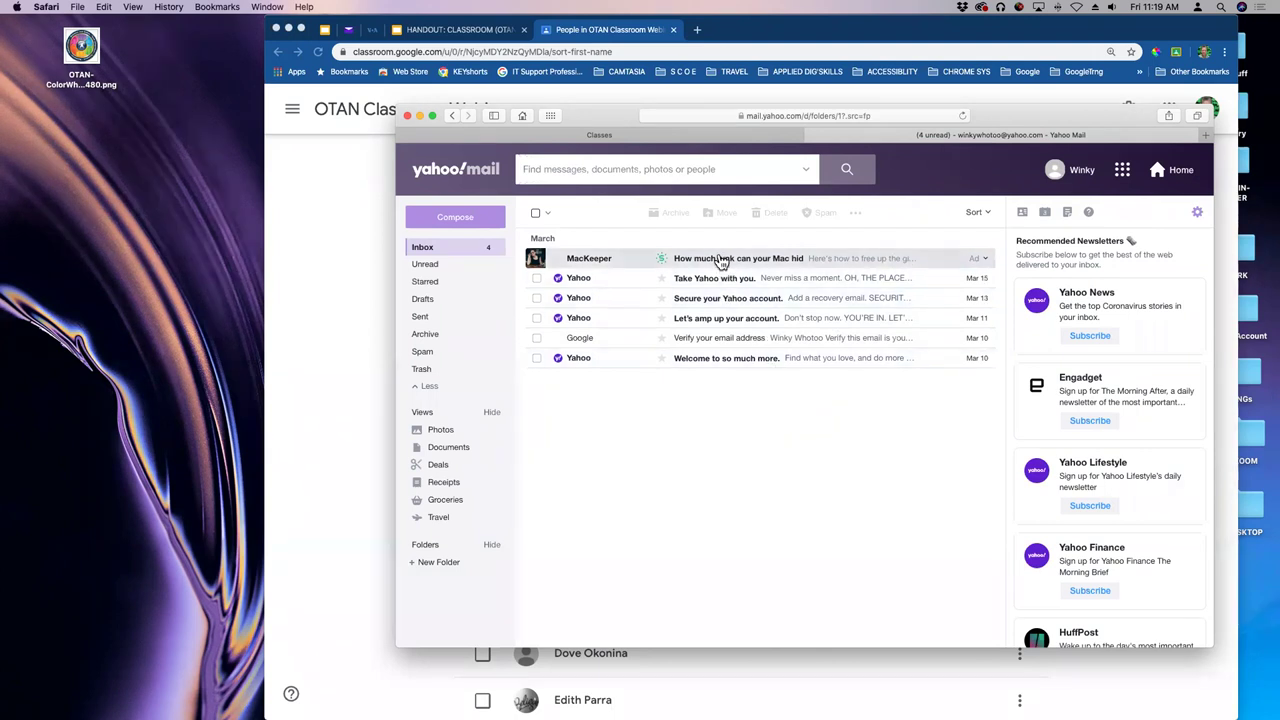
pyautogui.moveTo(1048, 114); pyautogui.dragTo(1106, 92)
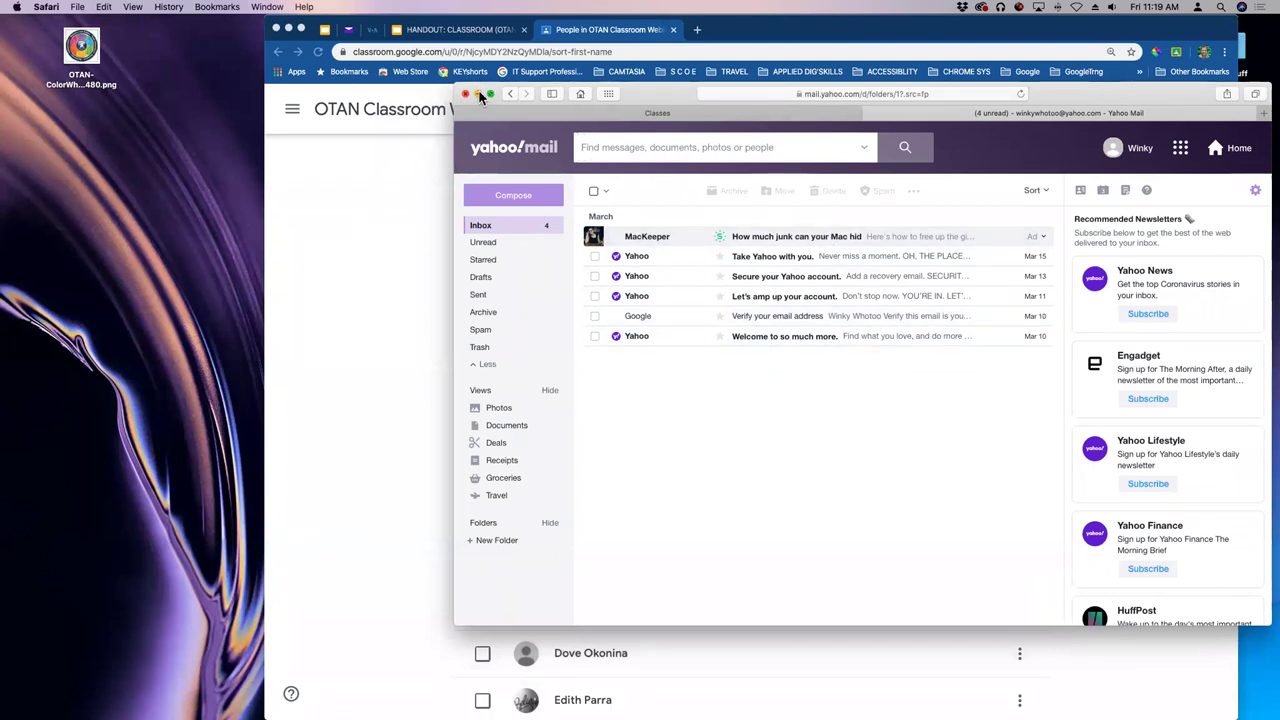
pyautogui.click(478, 93)
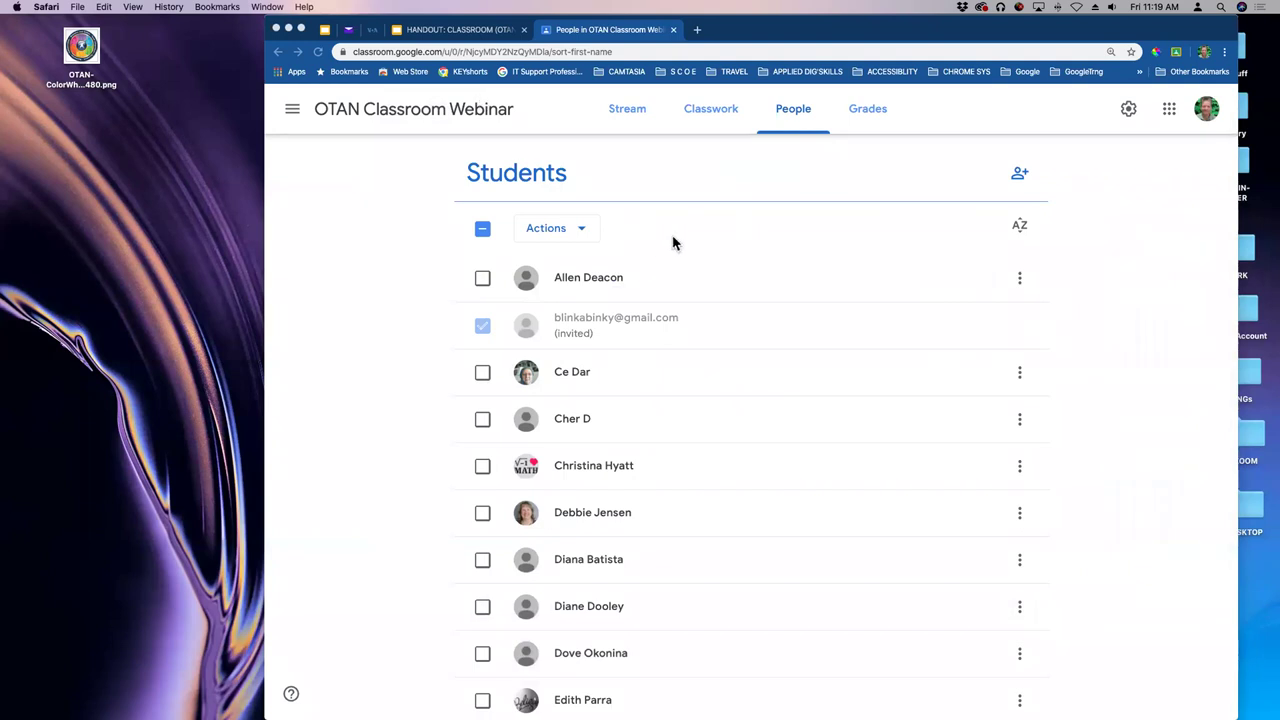
pyautogui.scroll(3, 685, 210)
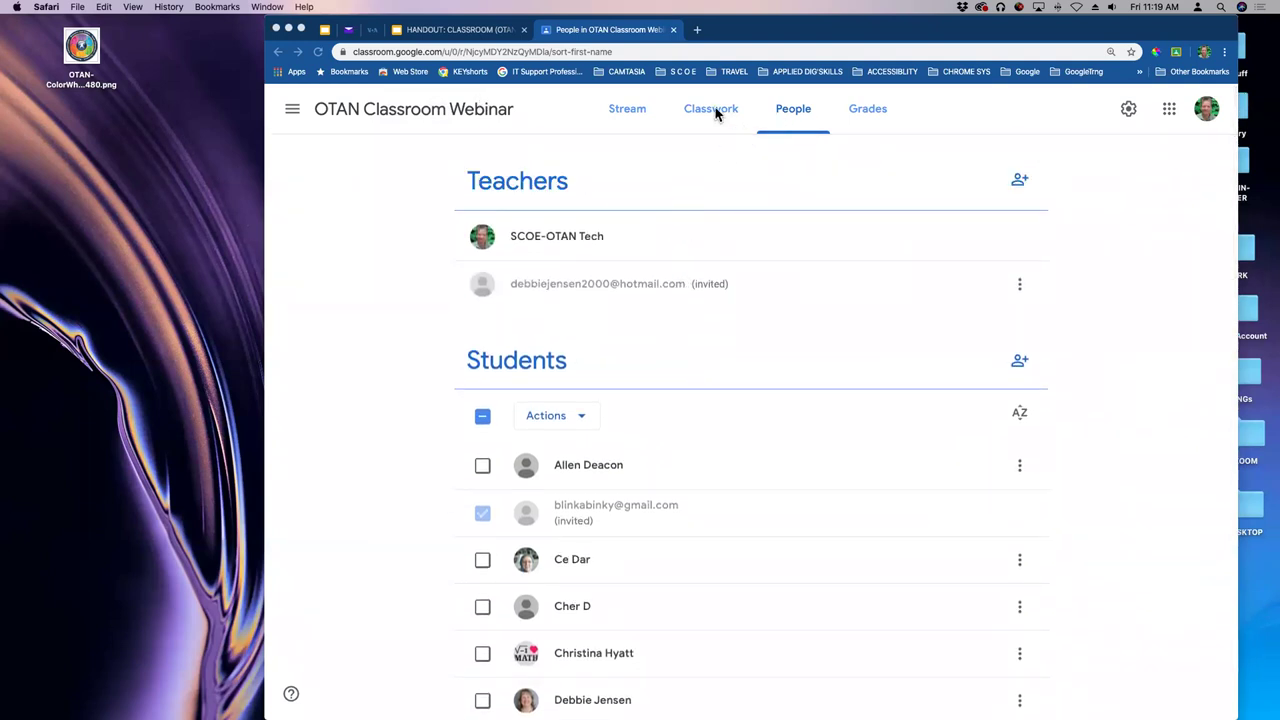
pyautogui.moveTo(865, 35); pyautogui.dragTo(901, 57)
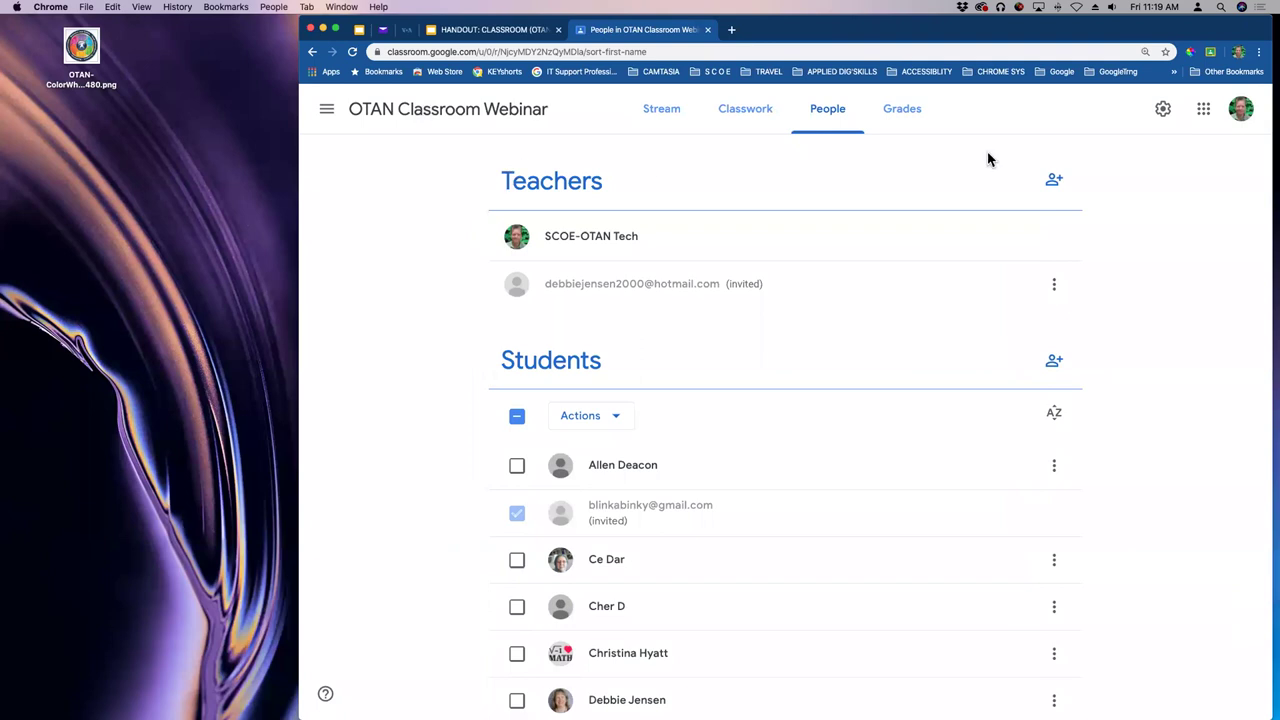
pyautogui.click(665, 110)
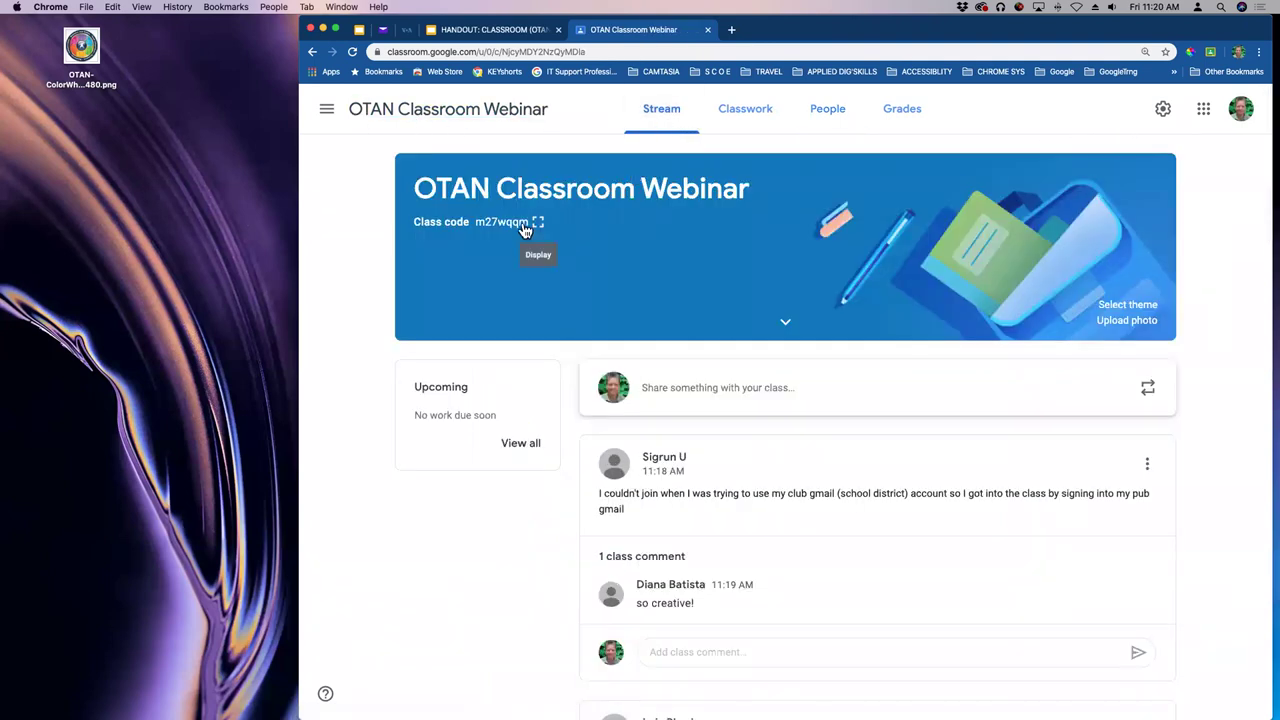
pyautogui.click(538, 222)
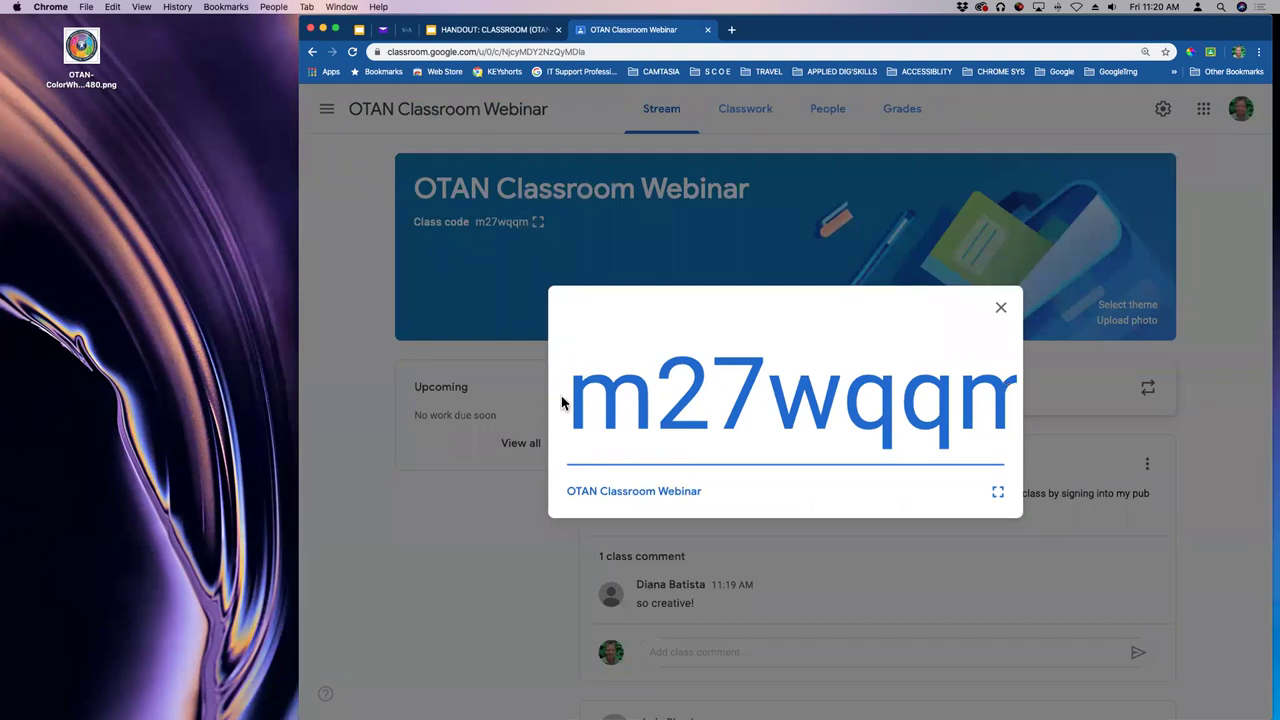
pyautogui.moveTo(575, 395); pyautogui.dragTo(1122, 378)
pyautogui.press('super+c')
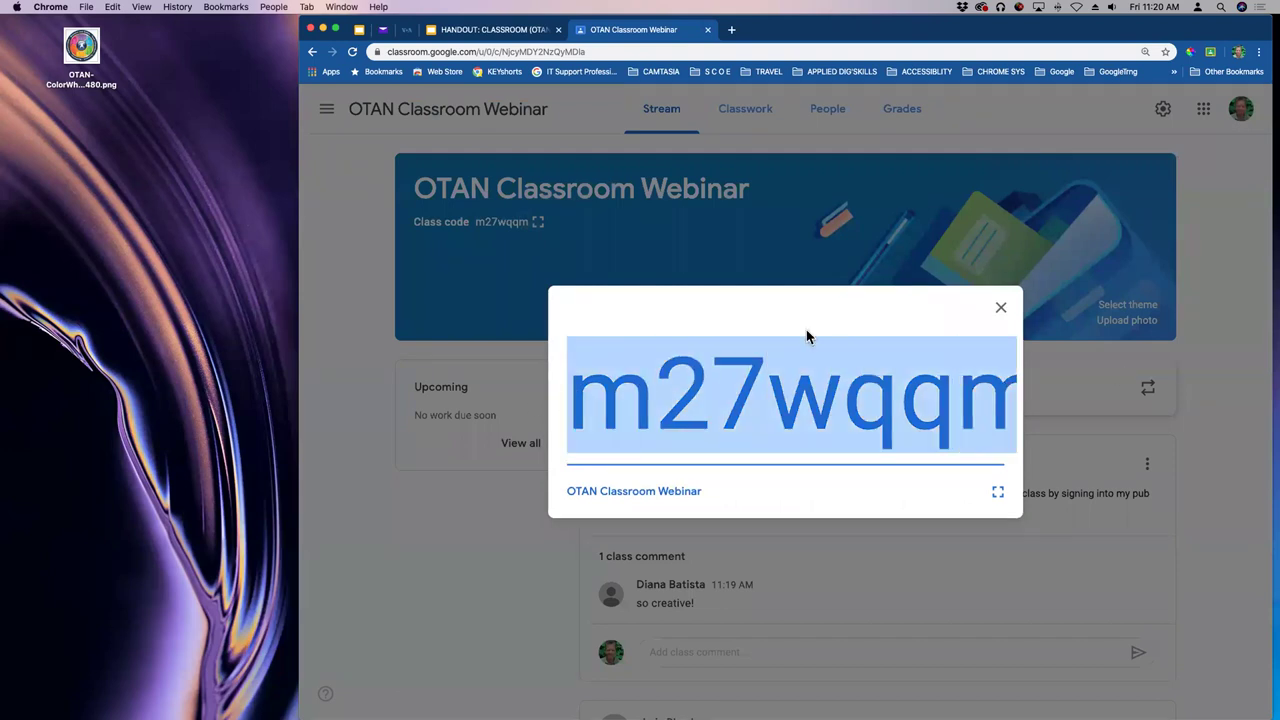
pyautogui.click(1001, 308)
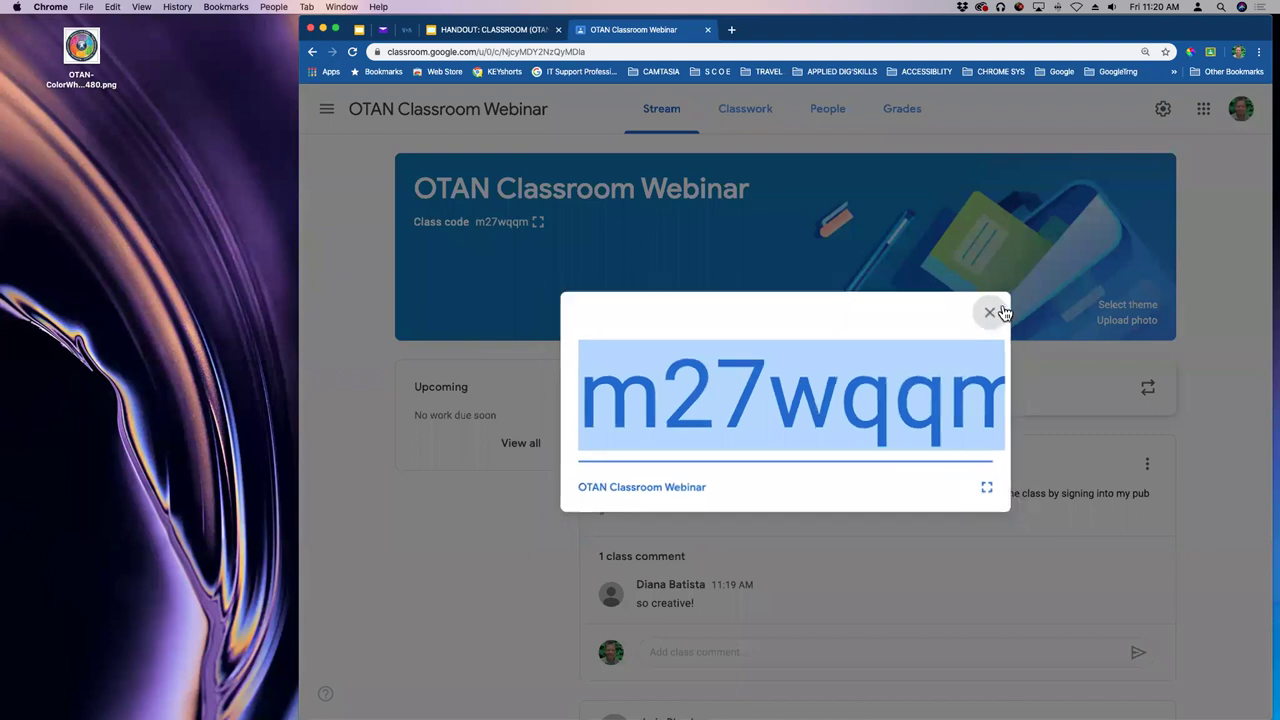
pyautogui.moveTo(6, 470)
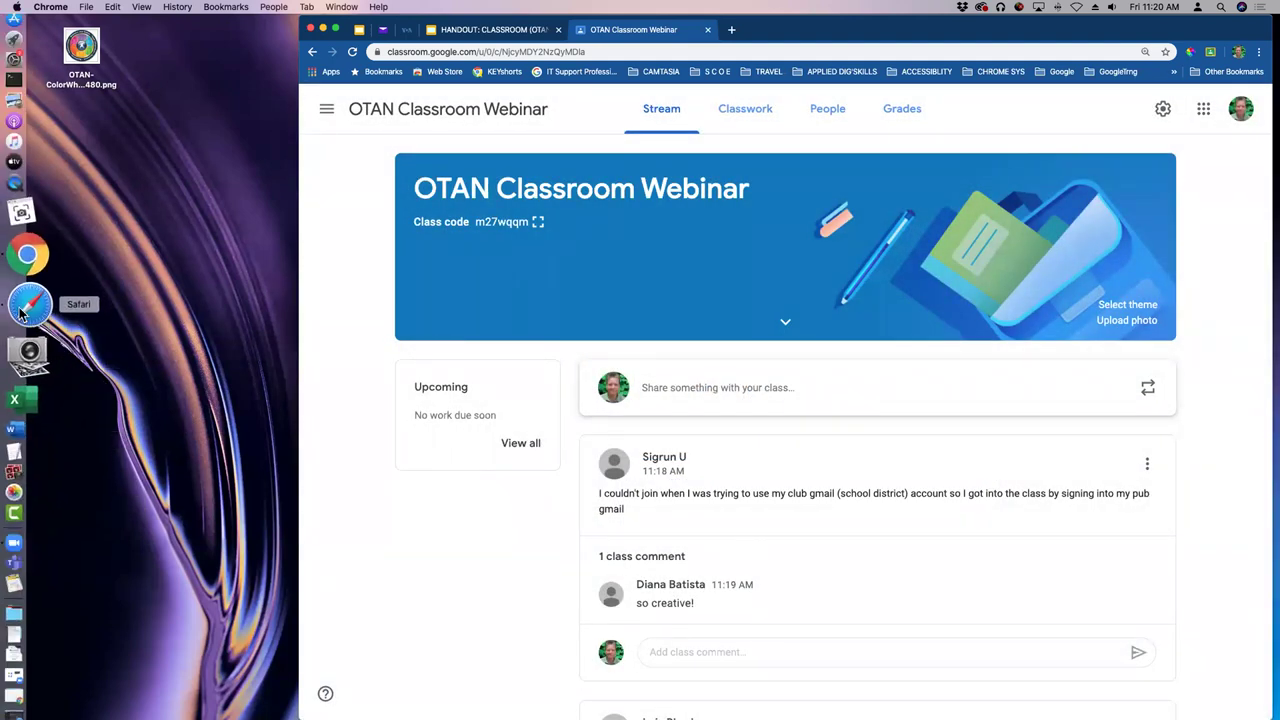
pyautogui.click(24, 308)
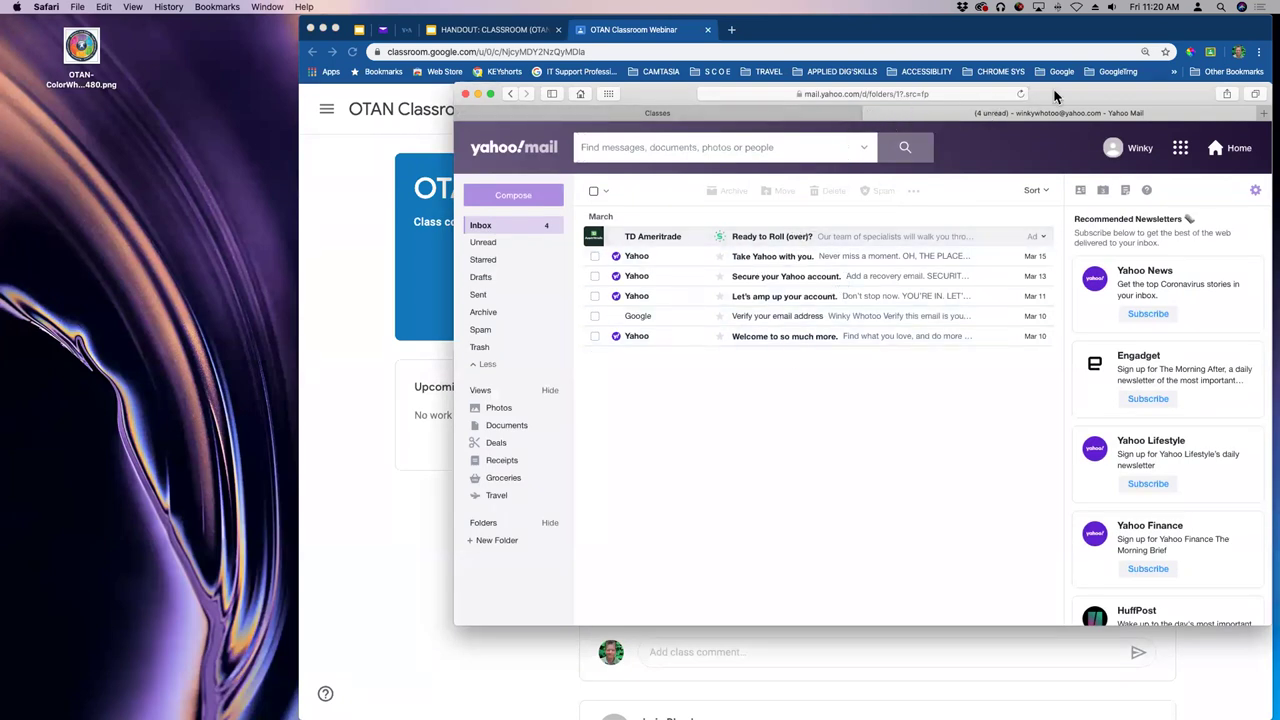
pyautogui.moveTo(1054, 92); pyautogui.dragTo(988, 100)
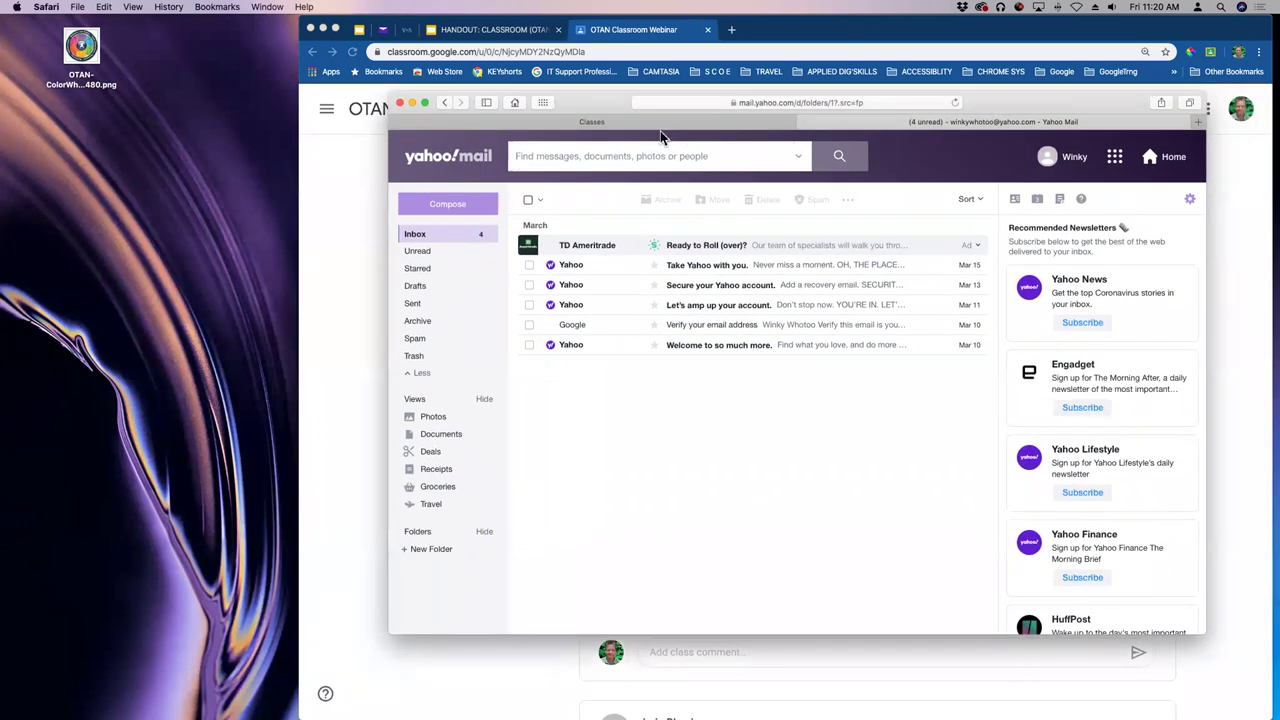
pyautogui.click(610, 122)
pyautogui.click(1118, 152)
pyautogui.click(1082, 180)
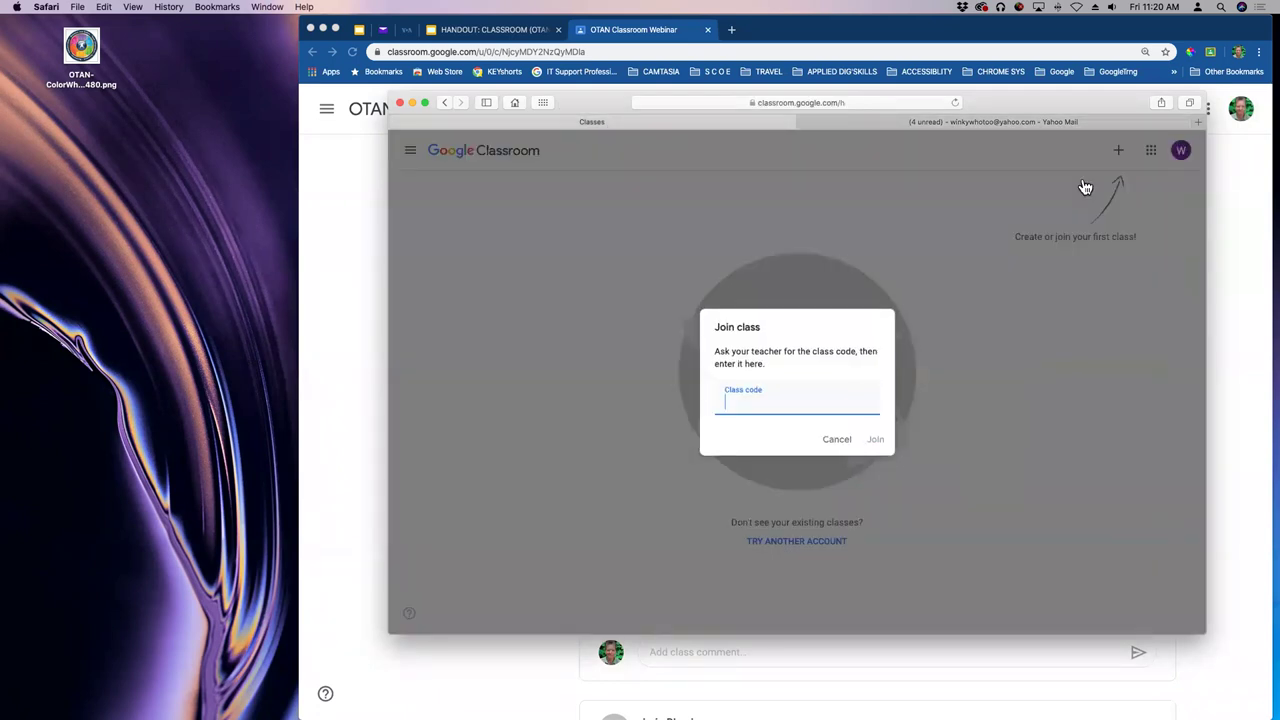
pyautogui.press('super+v')
pyautogui.click(876, 439)
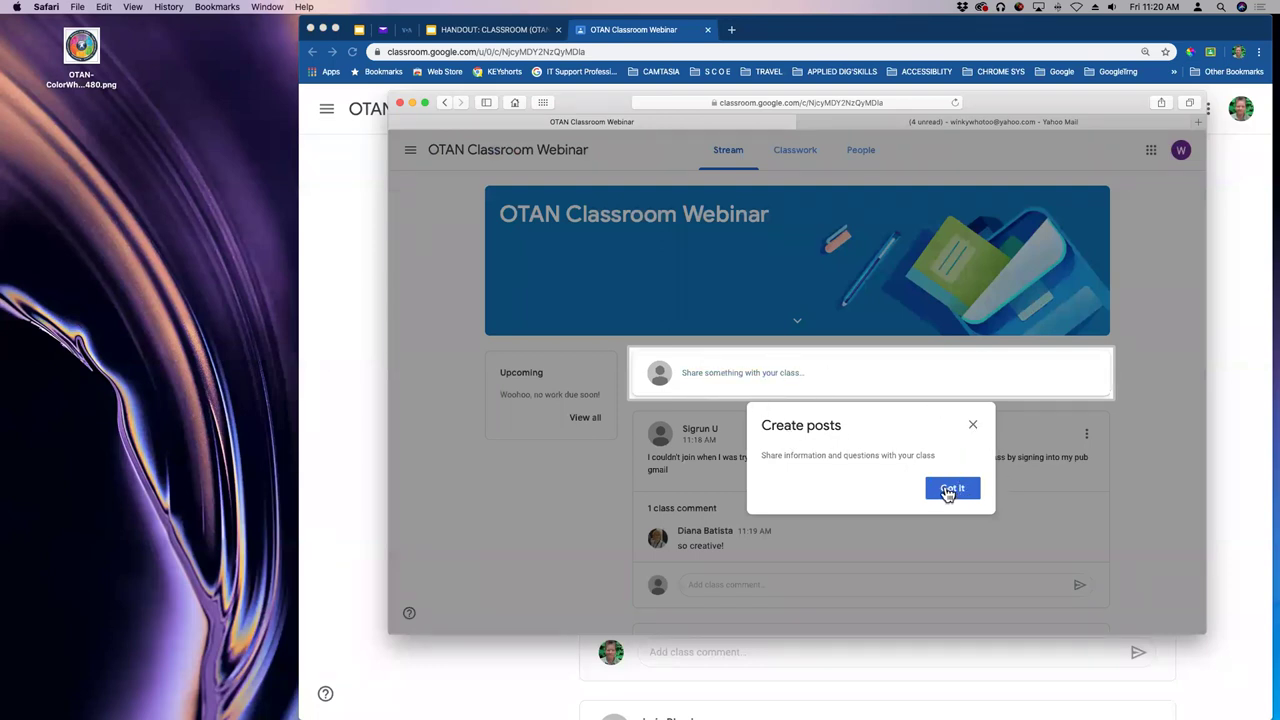
# - Dismiss the create-posts tip, zoom the page in, and view the class's Classwork page
pyautogui.click(952, 490)
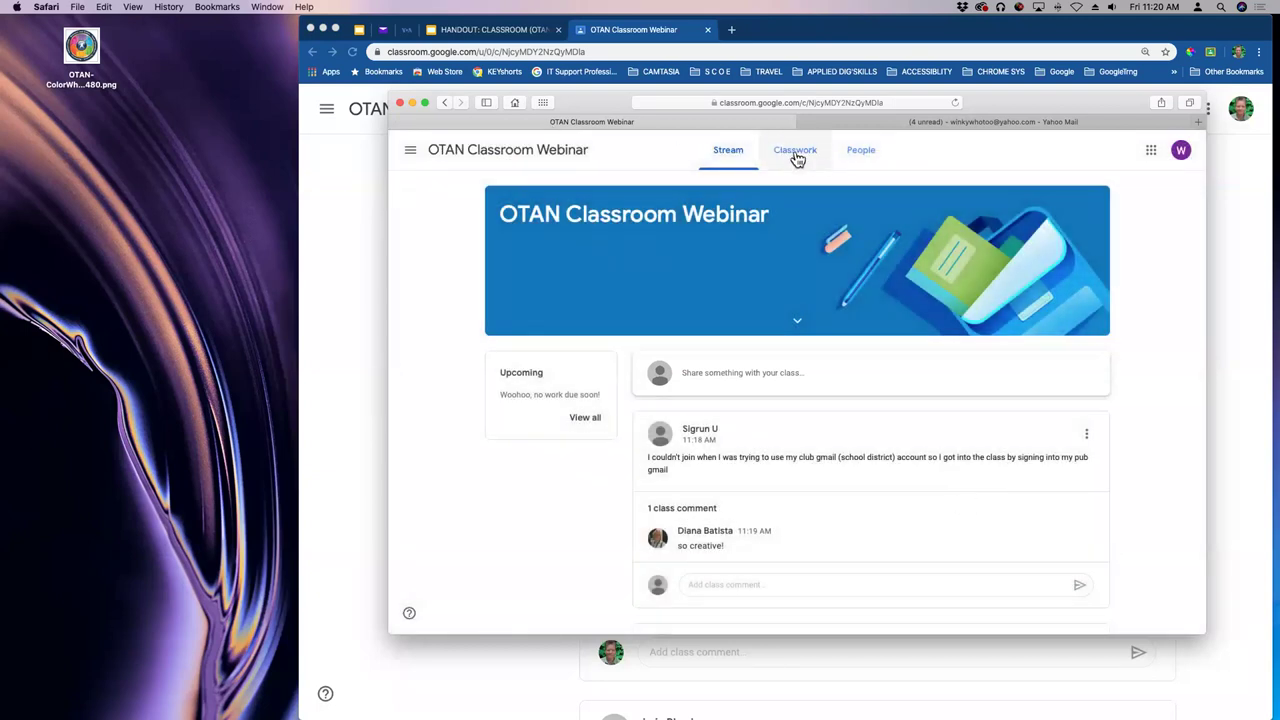
pyautogui.press('super+equal')
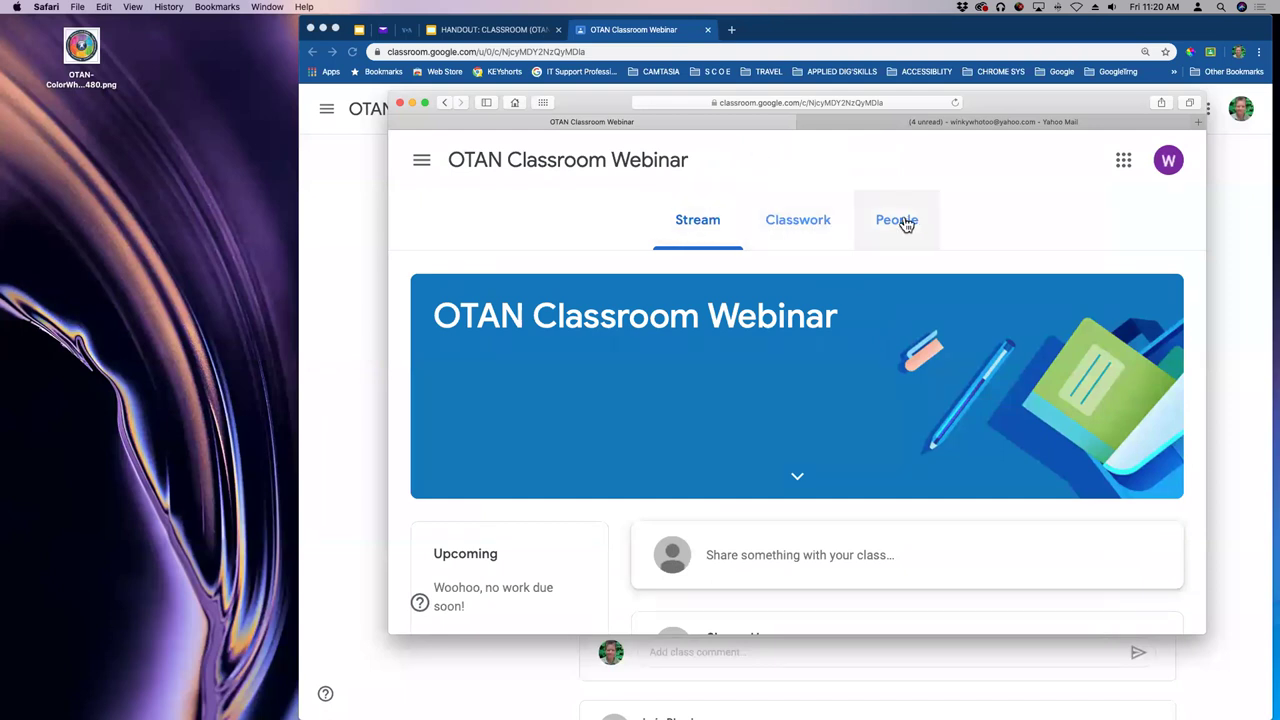
pyautogui.click(818, 226)
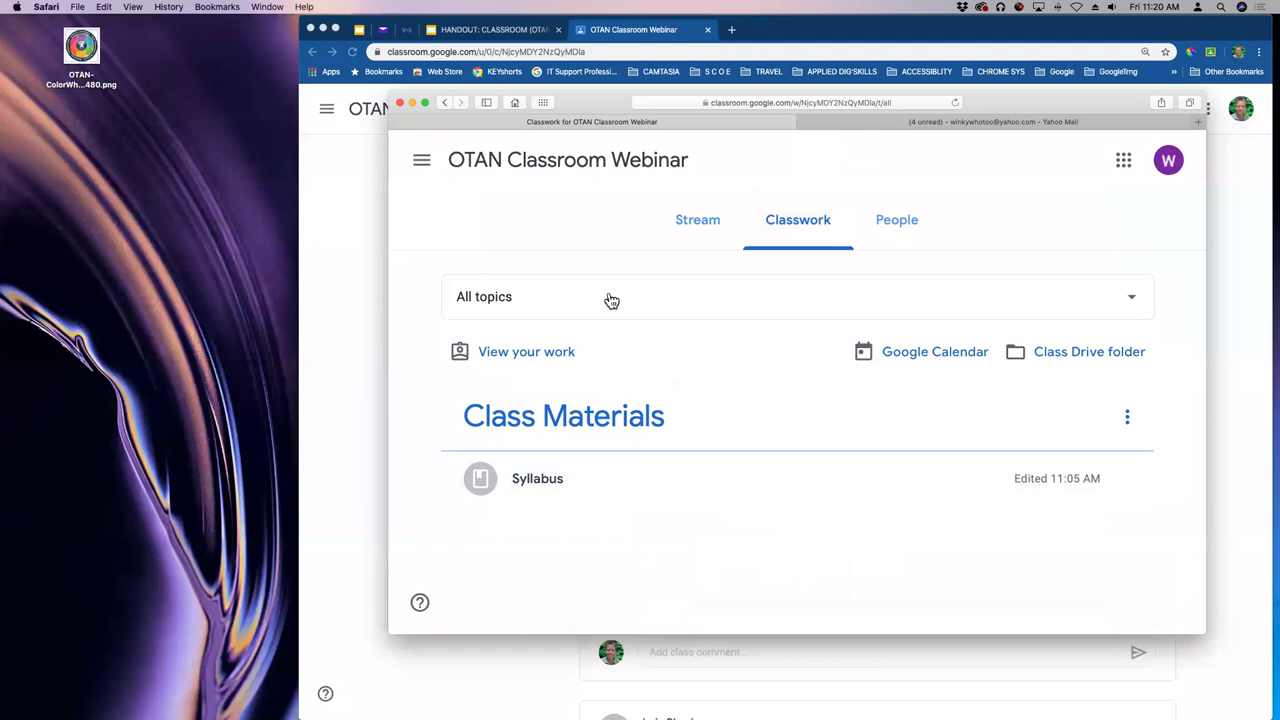
# - Browse the People list, restore normal zoom, and return to Stream with the navigation panel open
pyautogui.click(897, 225)
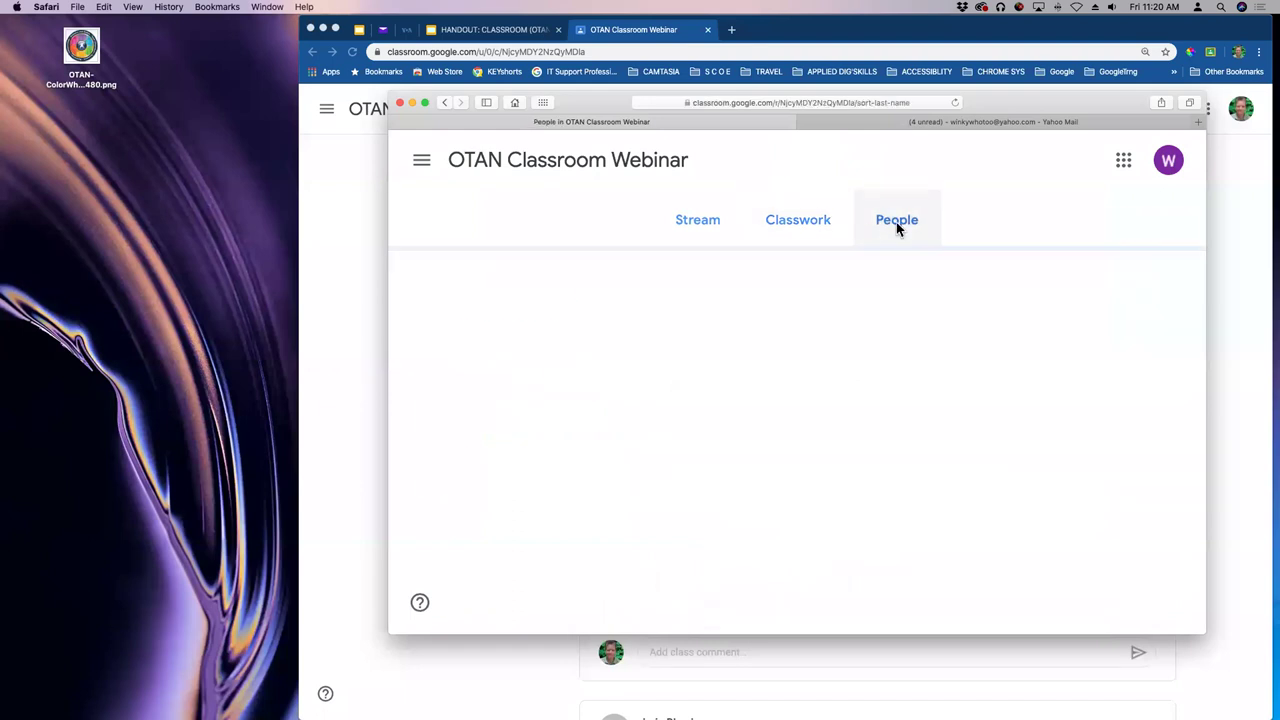
pyautogui.scroll(-3, 732, 347)
pyautogui.scroll(-10, 732, 347)
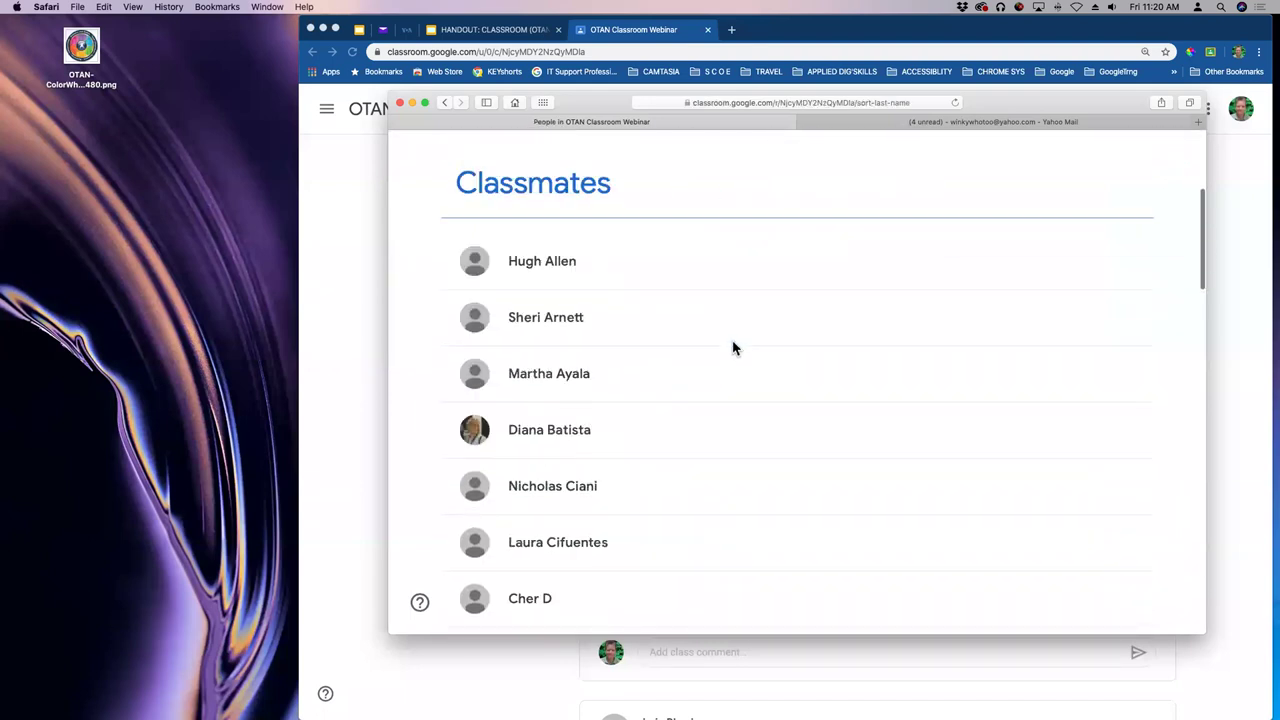
pyautogui.scroll(-3, 729, 349)
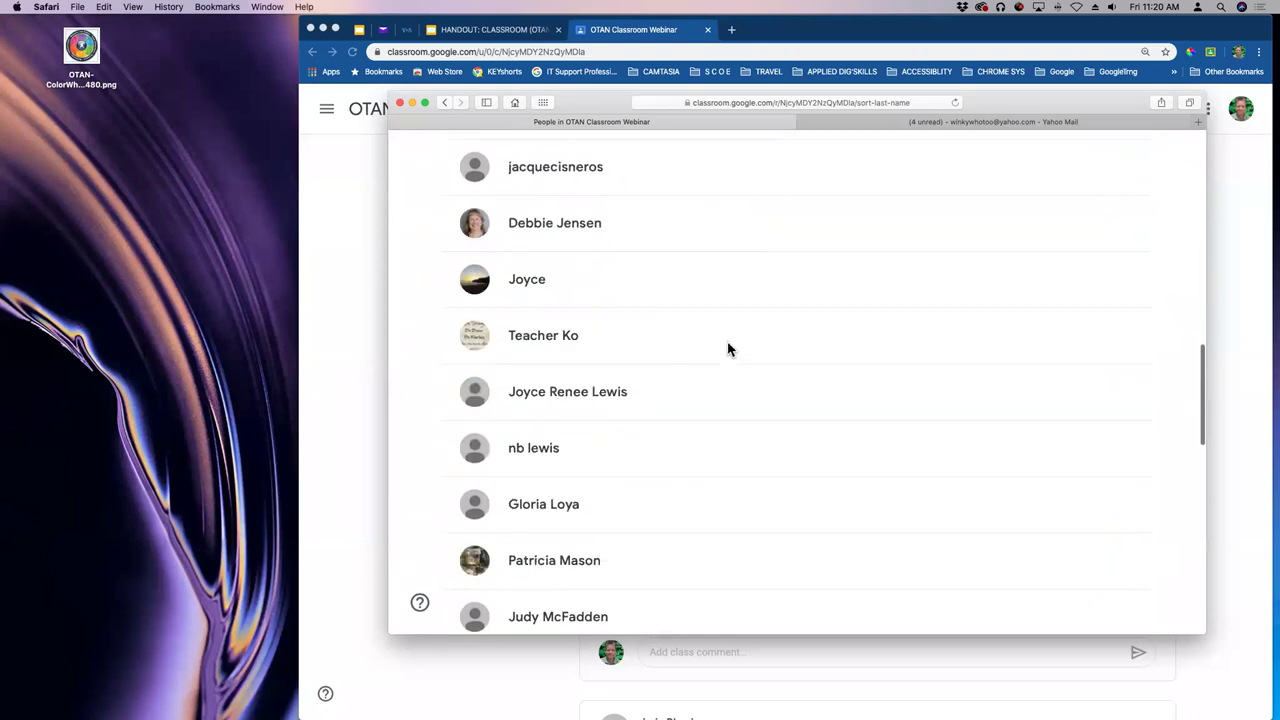
pyautogui.scroll(10, 728, 350)
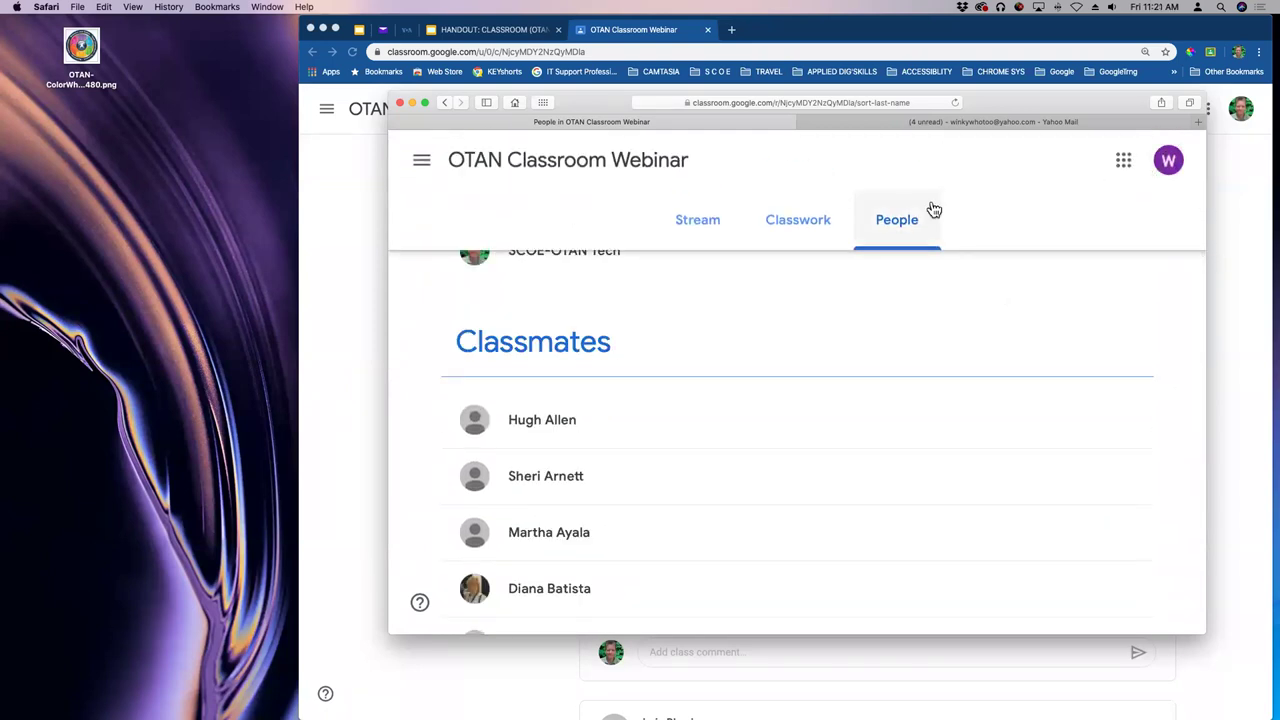
pyautogui.press('super+minus')
pyautogui.scroll(3, 867, 272)
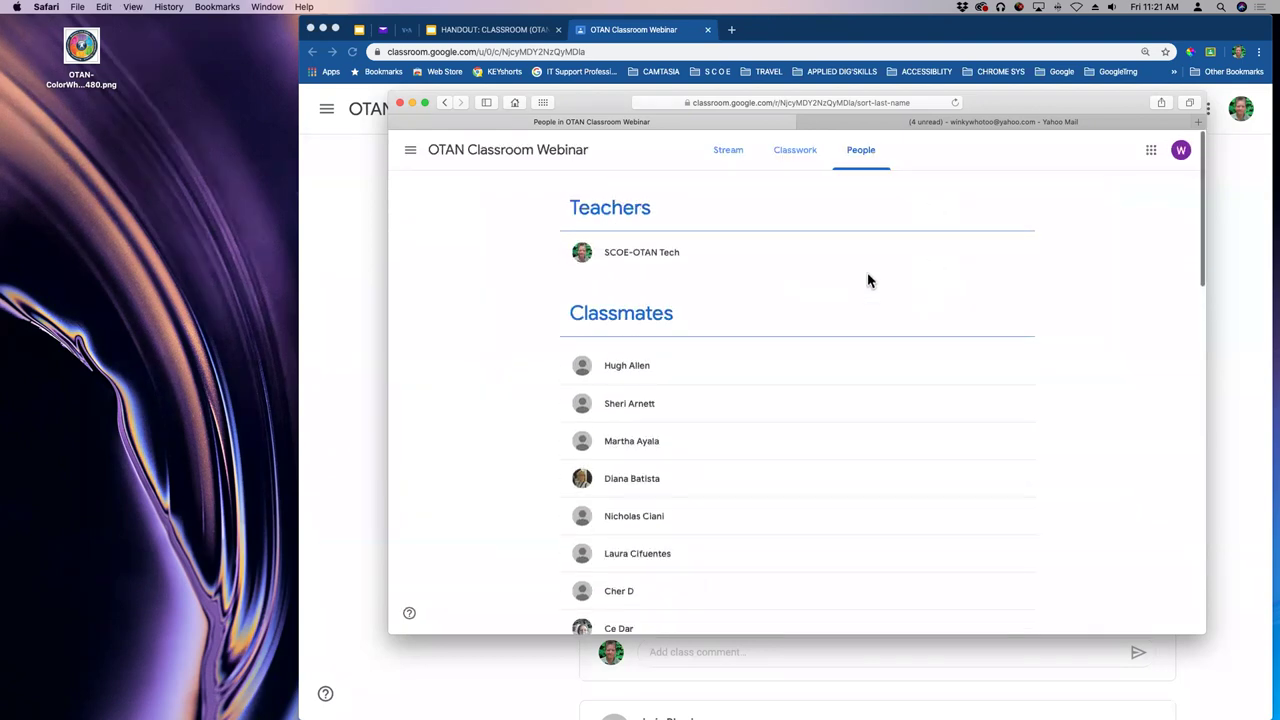
pyautogui.click(740, 156)
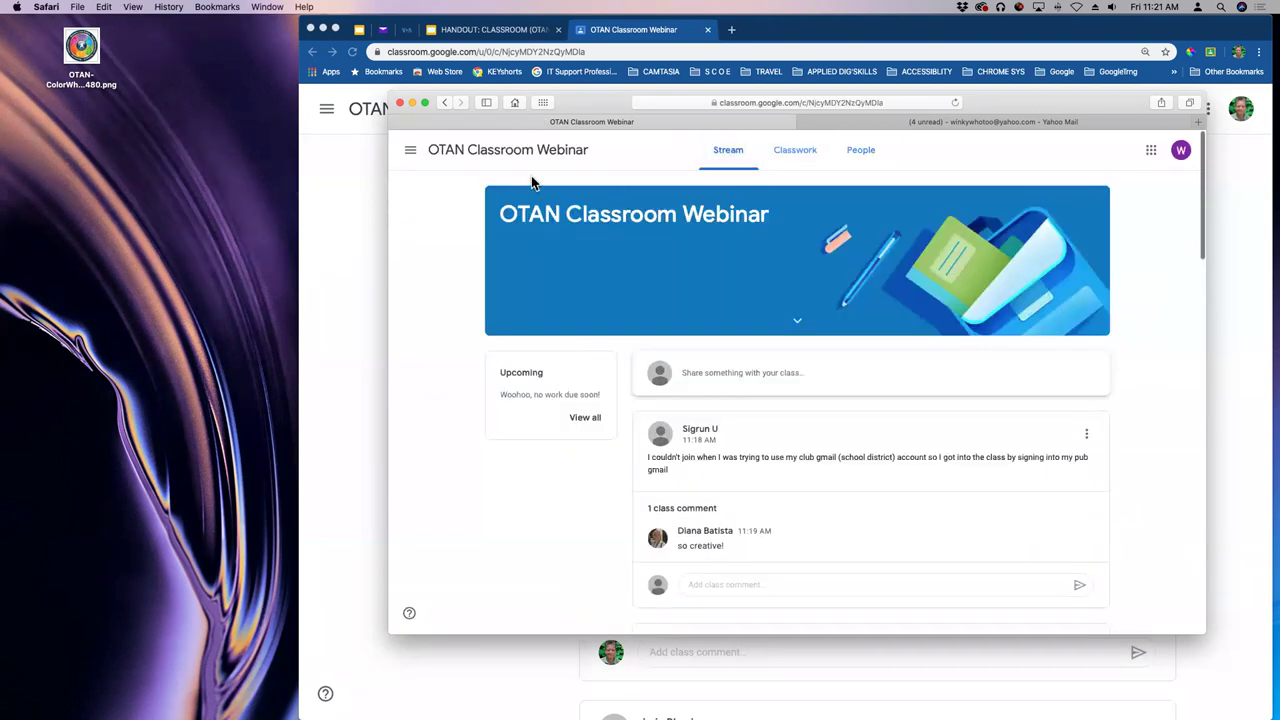
pyautogui.click(414, 155)
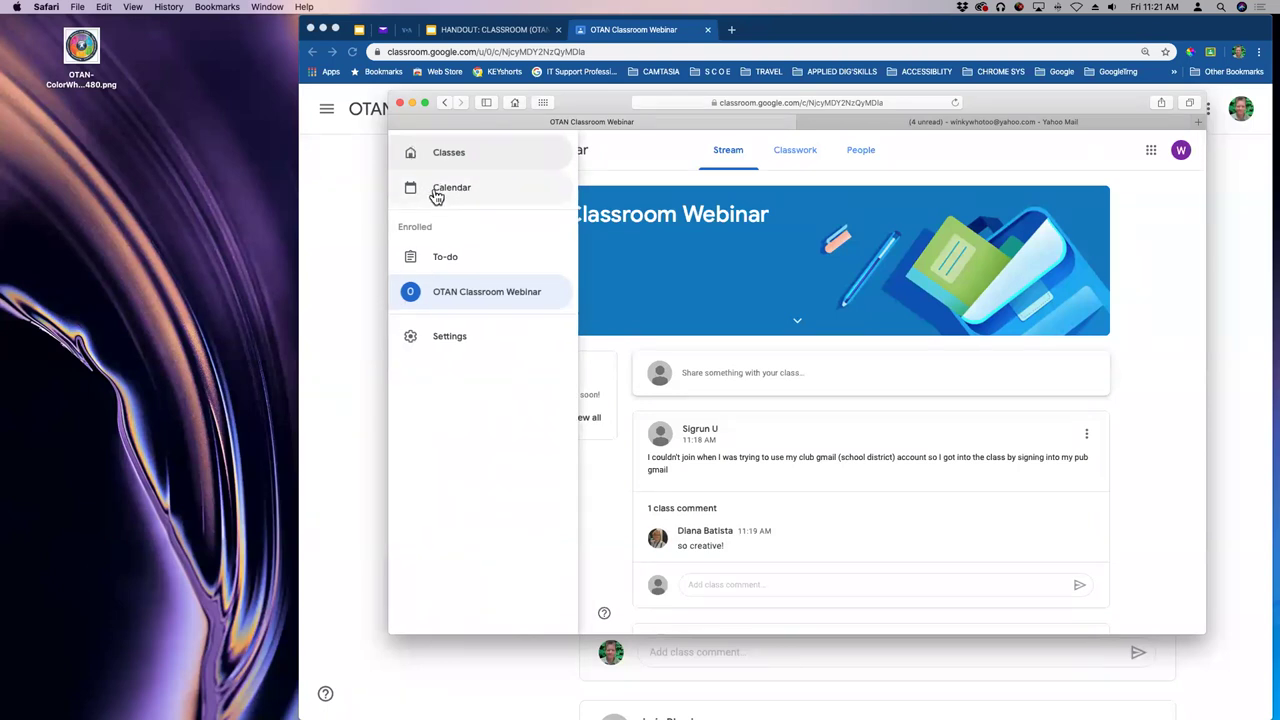
# - Open the student's Classroom Settings and toggle email notifications off and back on
pyautogui.click(413, 340)
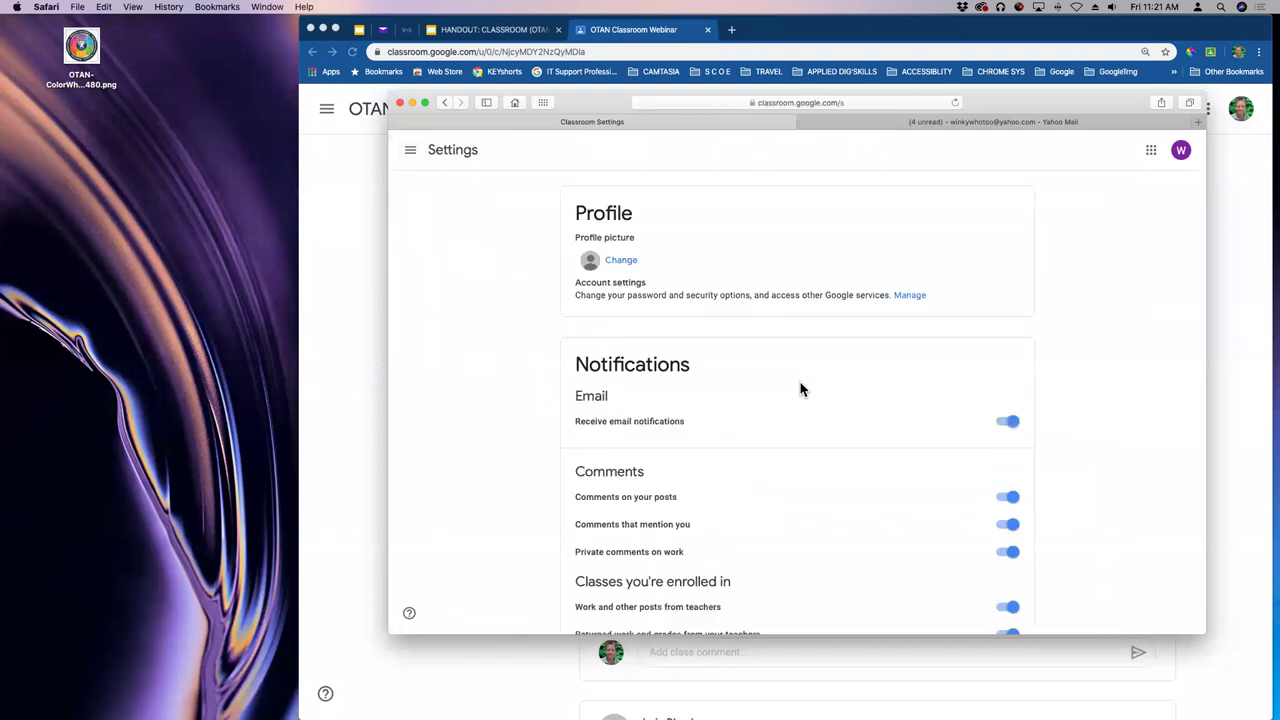
pyautogui.scroll(-2, 877, 295)
pyautogui.scroll(-2, 877, 295)
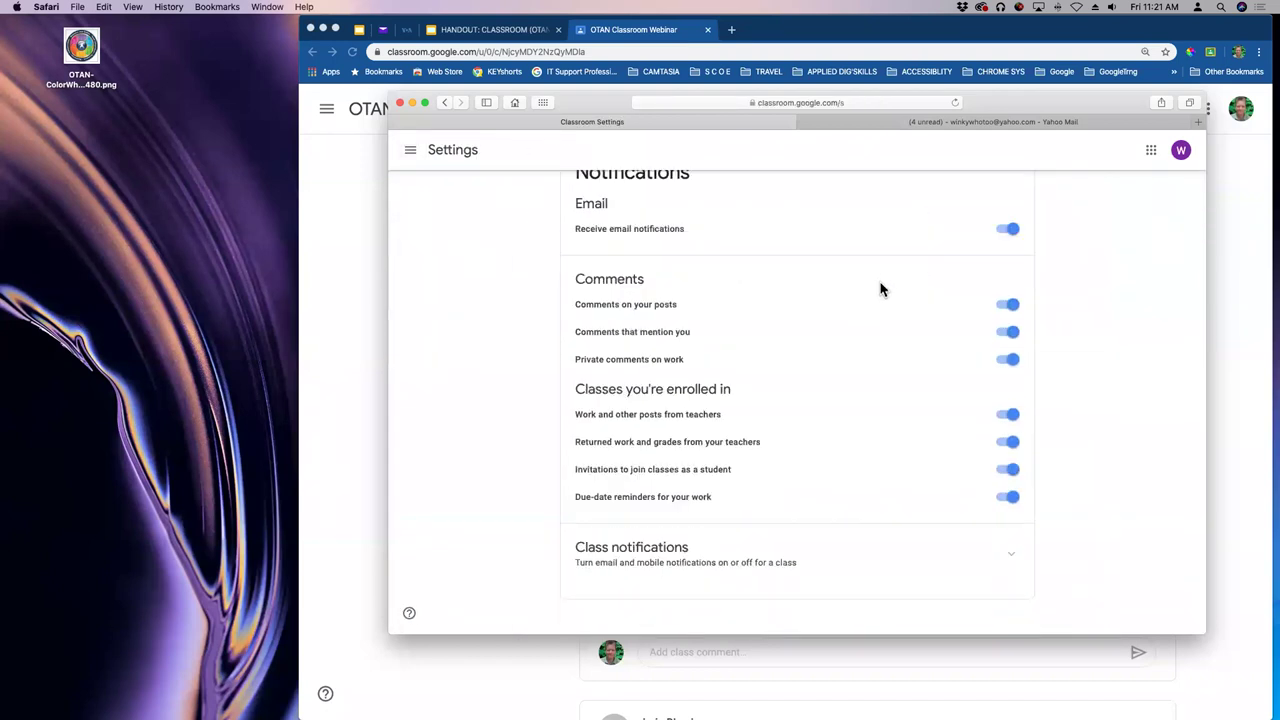
pyautogui.scroll(1, 880, 290)
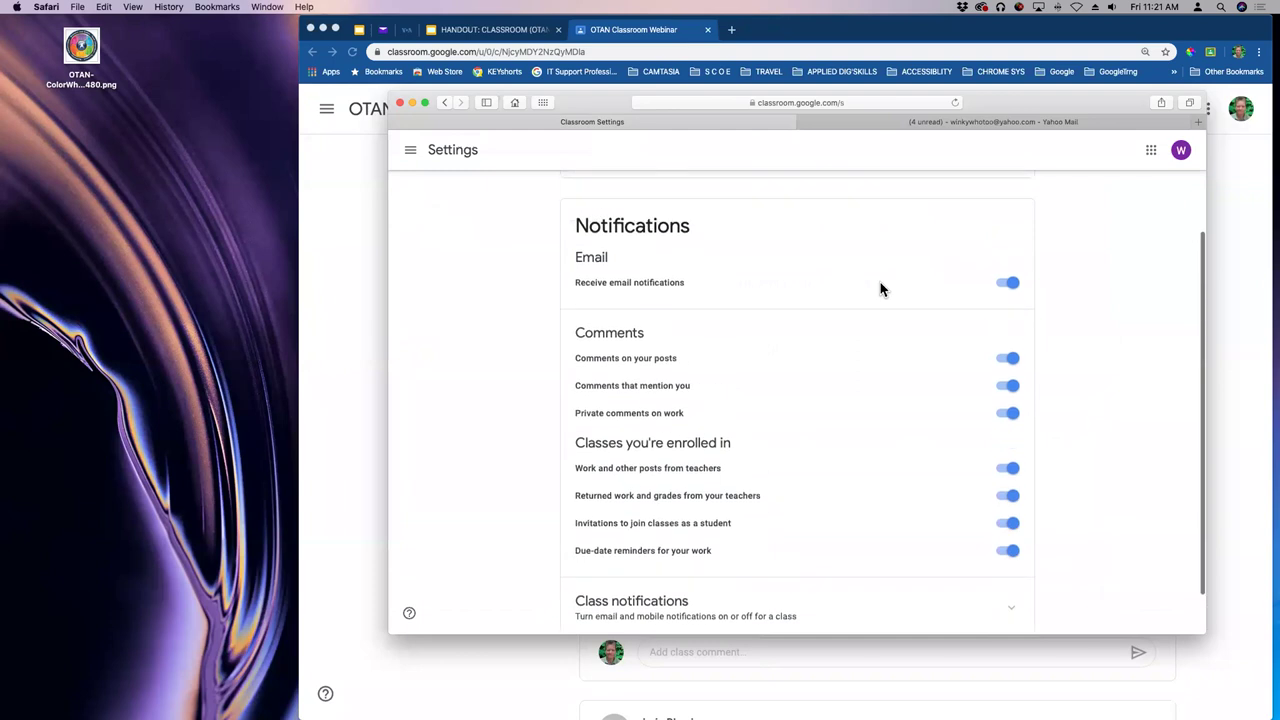
pyautogui.click(1010, 285)
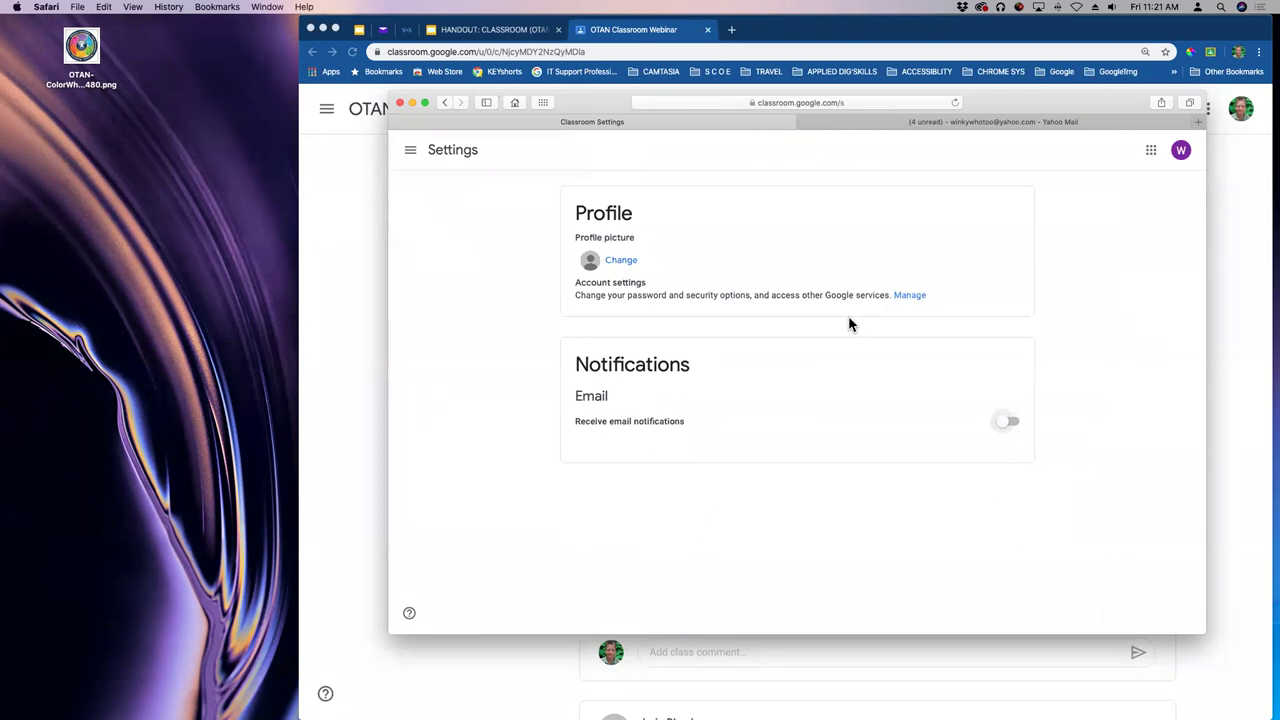
pyautogui.click(1003, 421)
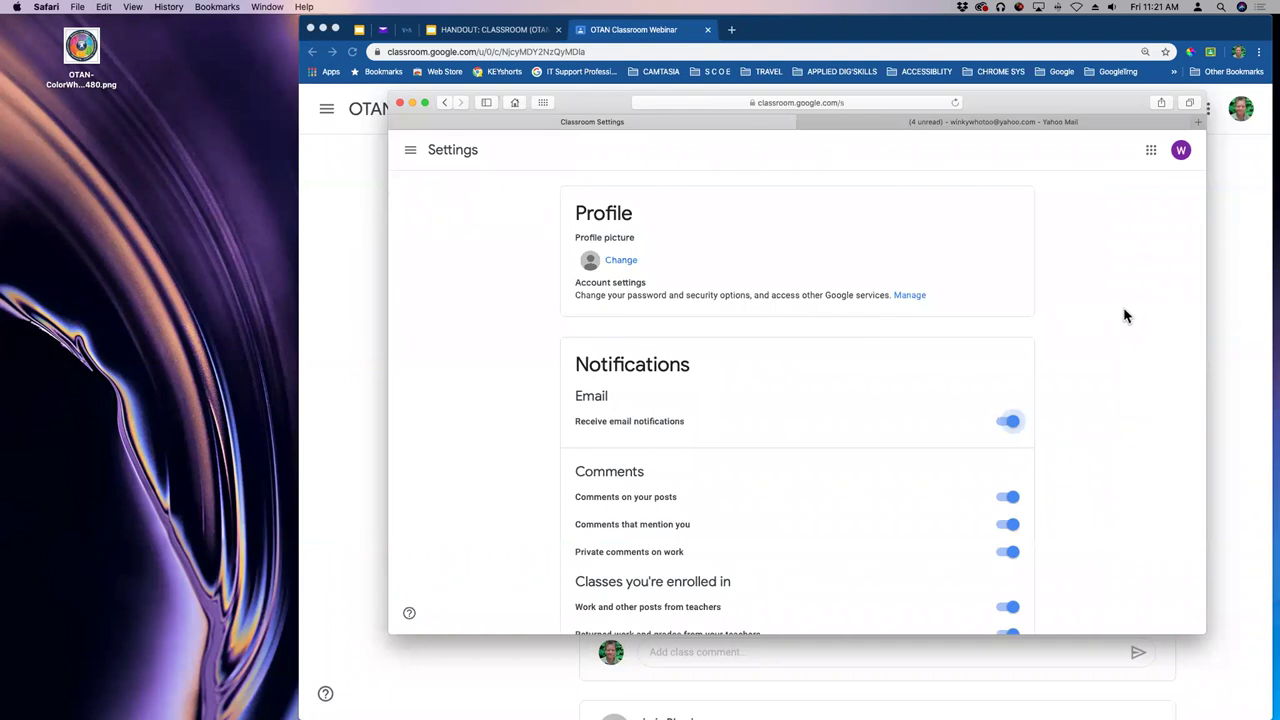
pyautogui.scroll(-4, 1120, 316)
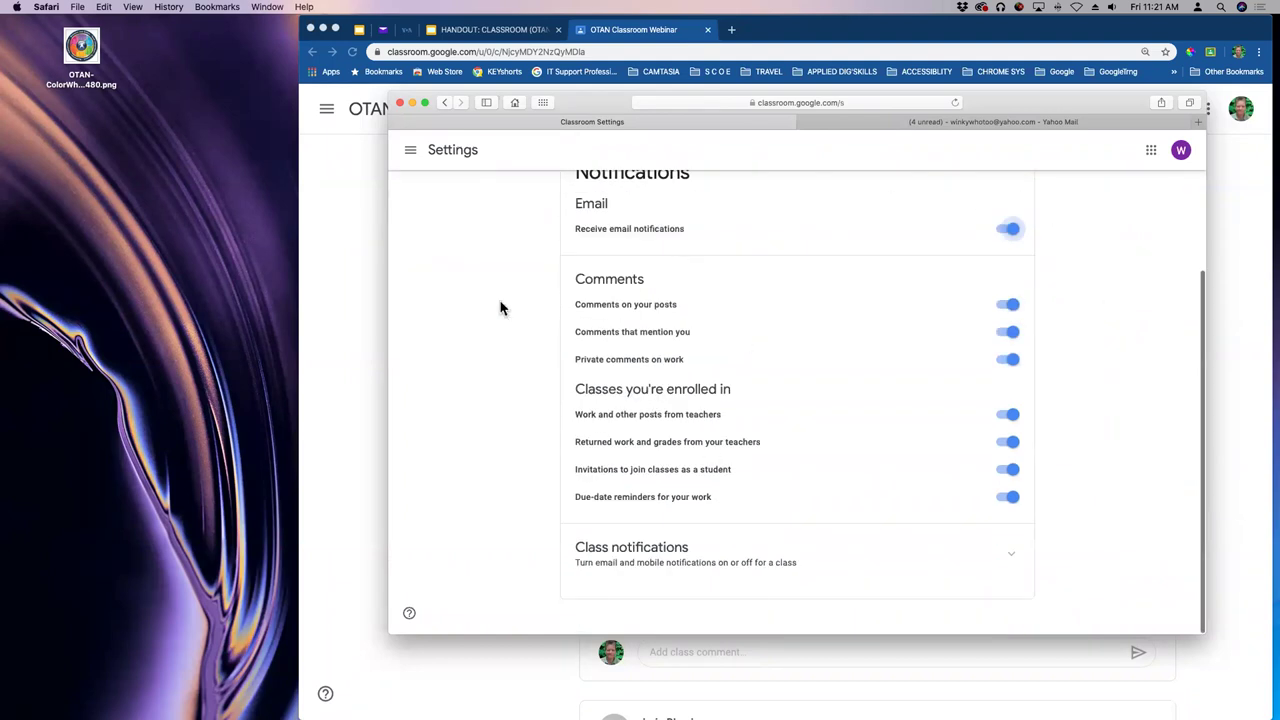
pyautogui.click(411, 155)
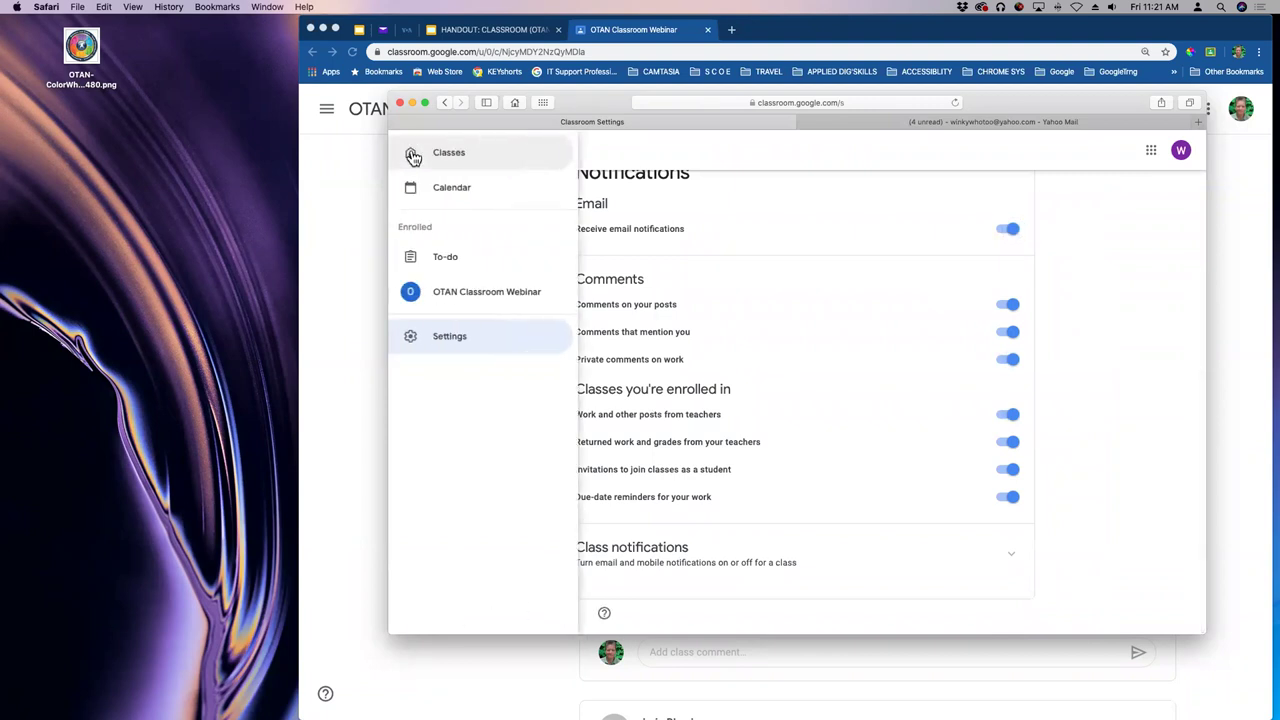
pyautogui.click(460, 345)
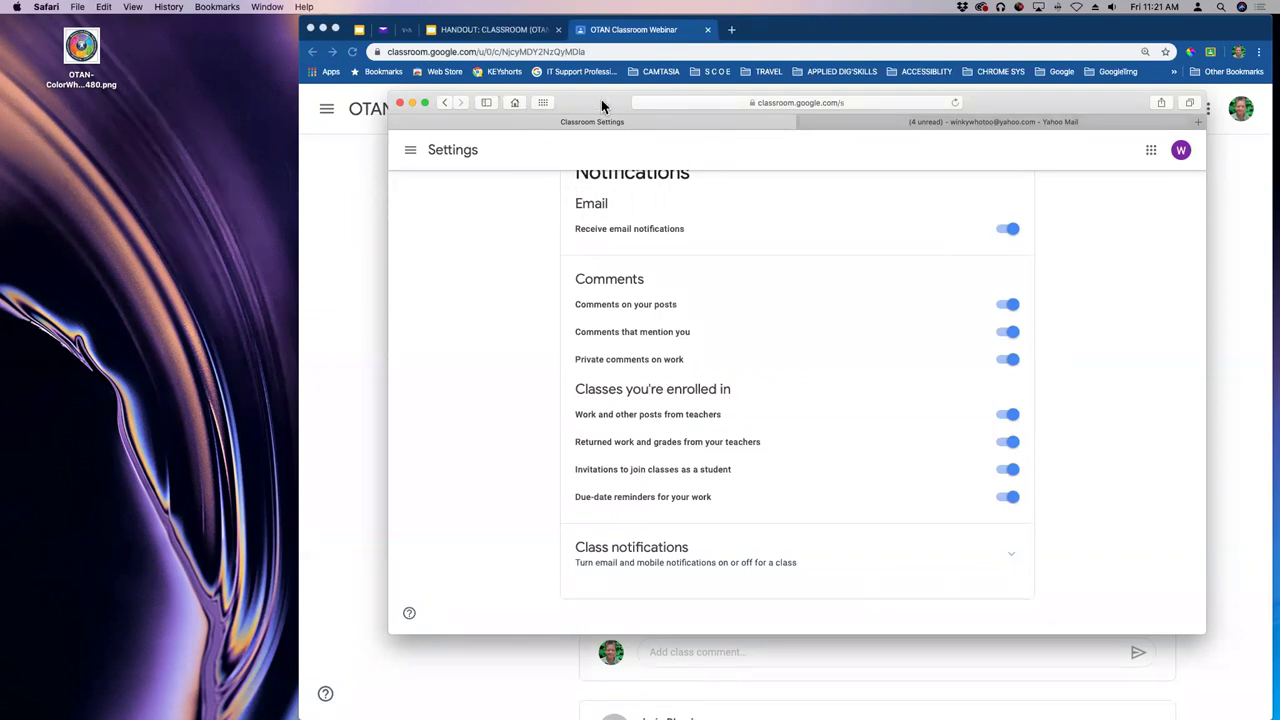
pyautogui.moveTo(593, 95); pyautogui.dragTo(694, 214)
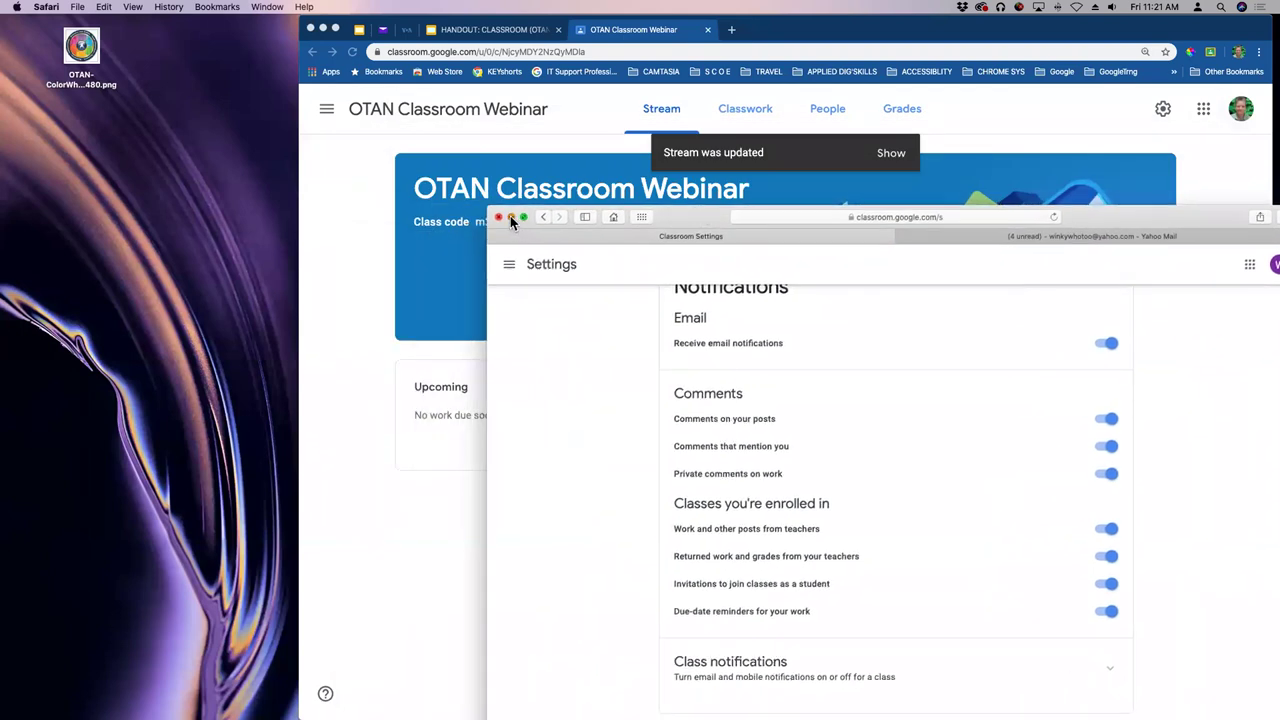
# - Close the student's Safari window and create a new Assignment from the teacher's Classwork page
pyautogui.click(511, 217)
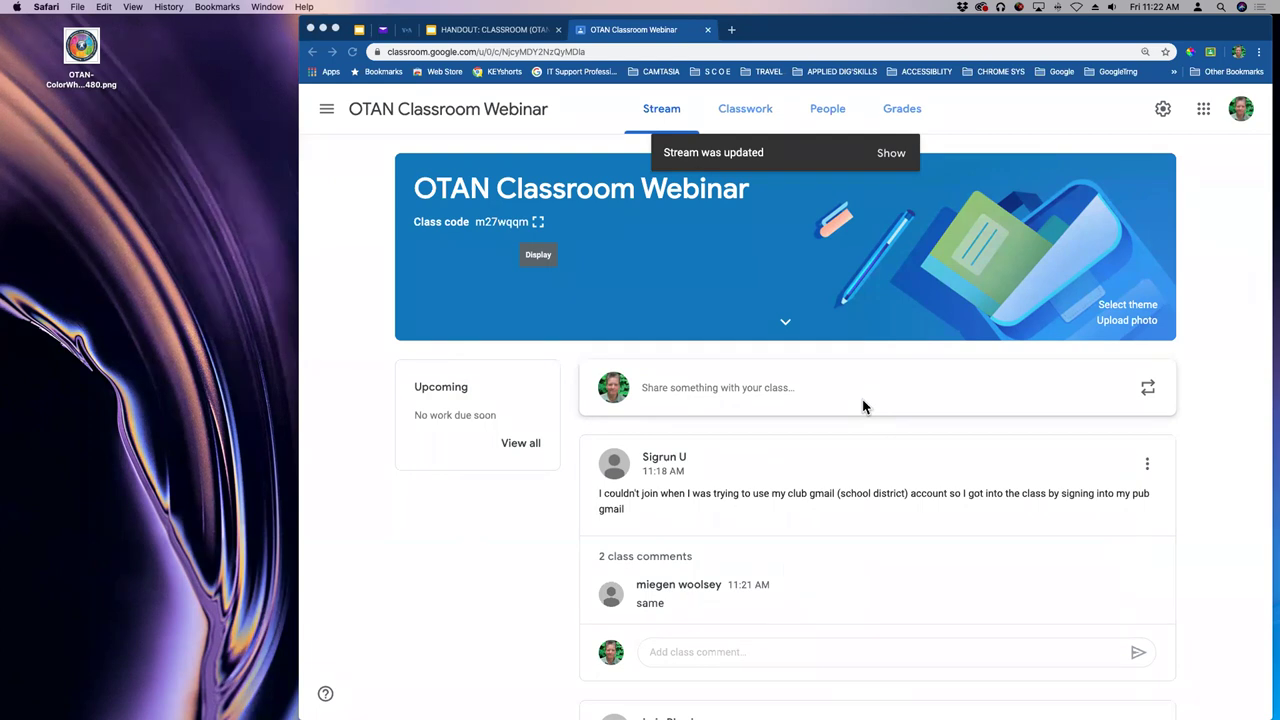
pyautogui.click(756, 112)
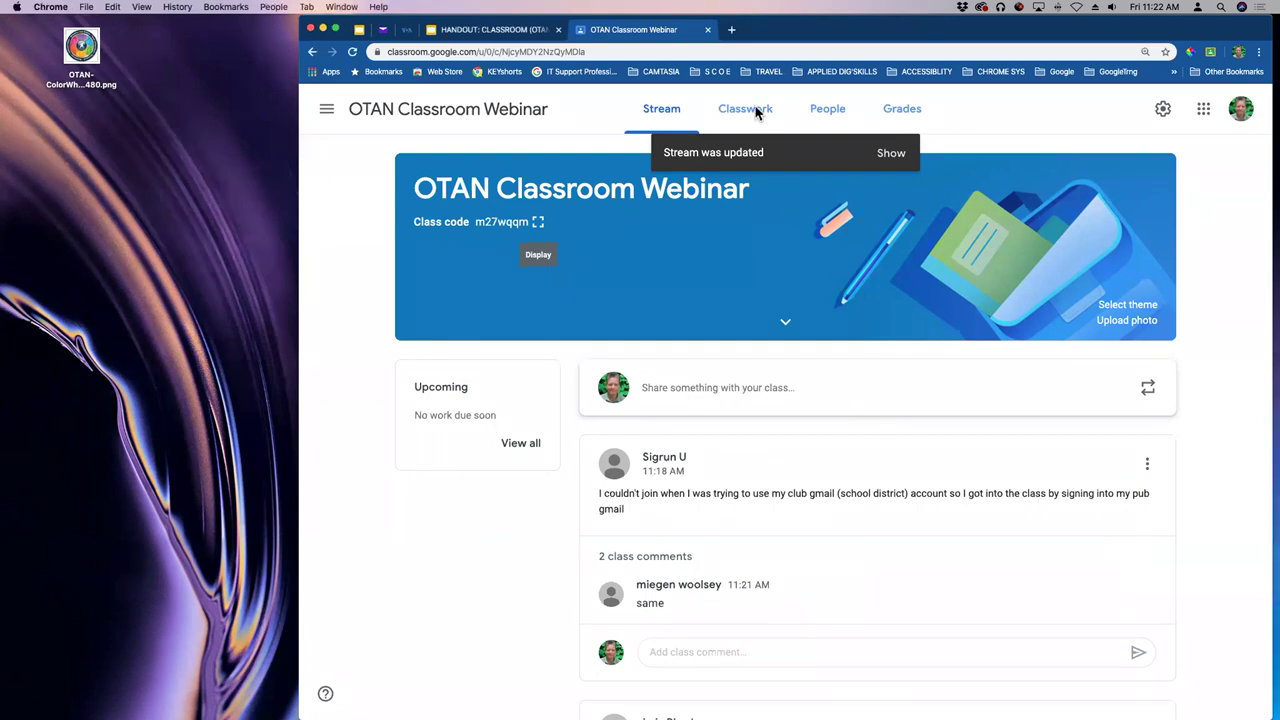
pyautogui.click(756, 112)
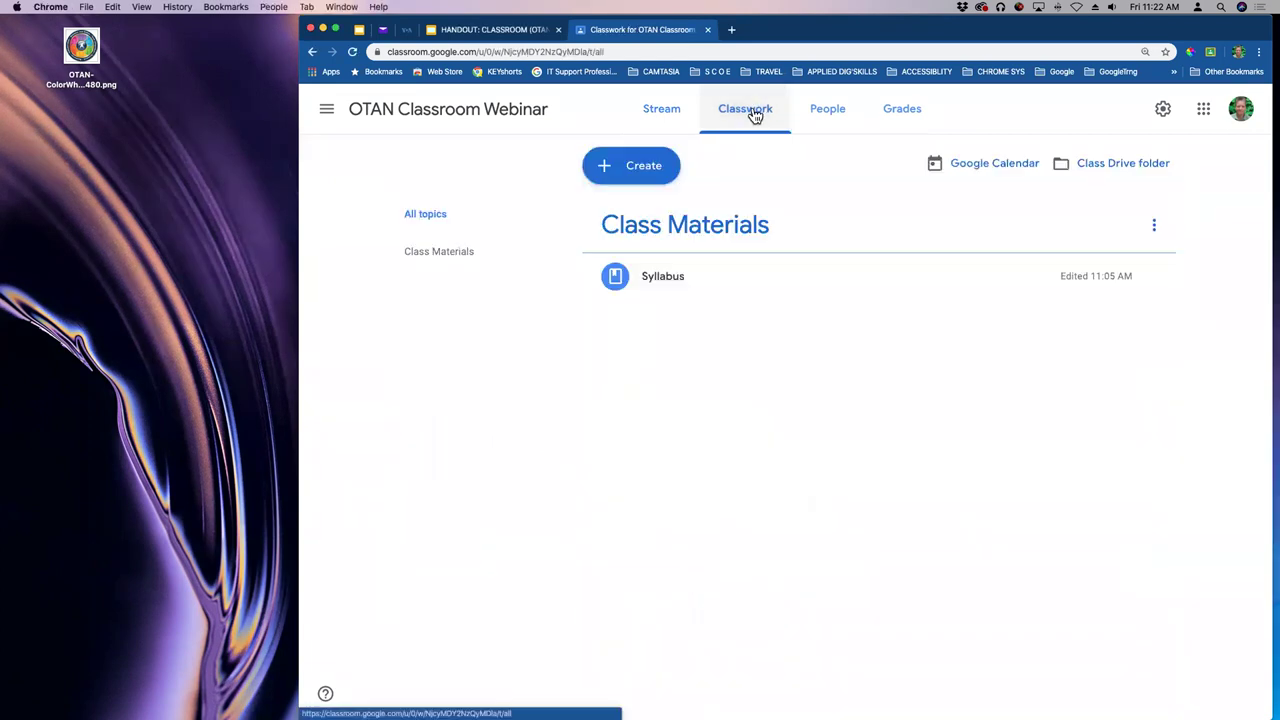
pyautogui.moveTo(980, 38); pyautogui.dragTo(970, 63)
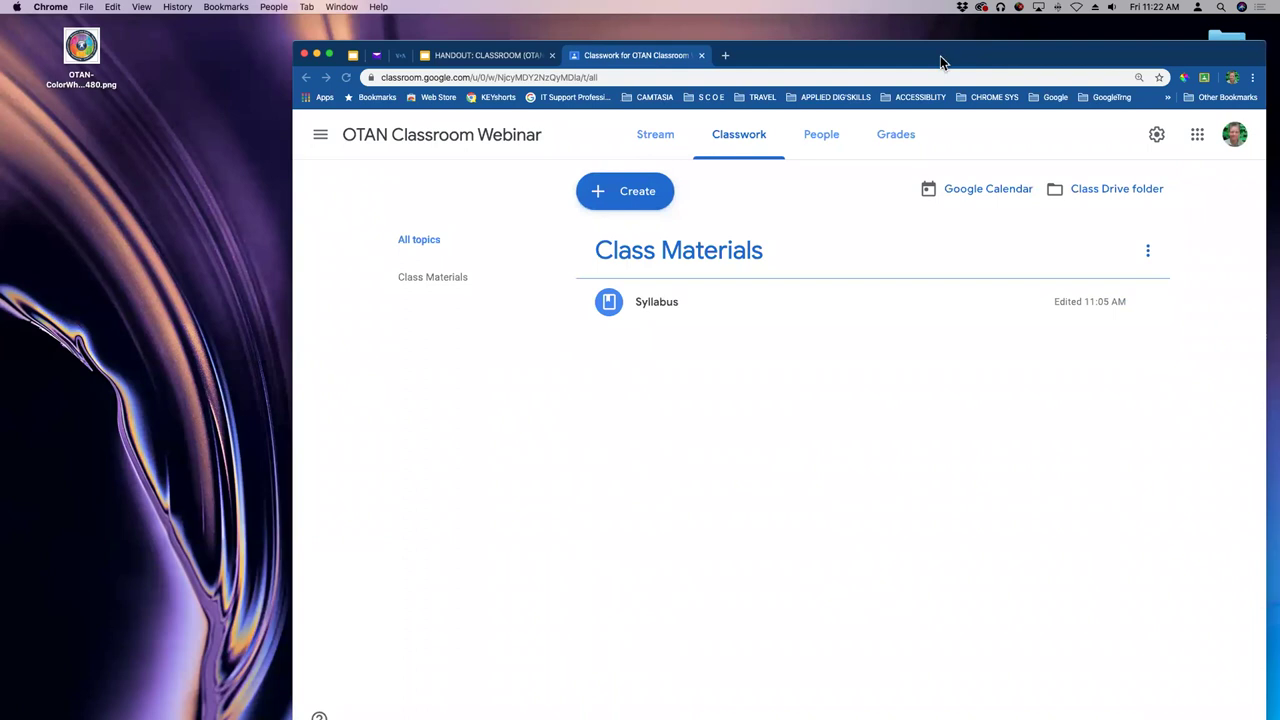
pyautogui.moveTo(1079, 60); pyautogui.dragTo(1033, 53)
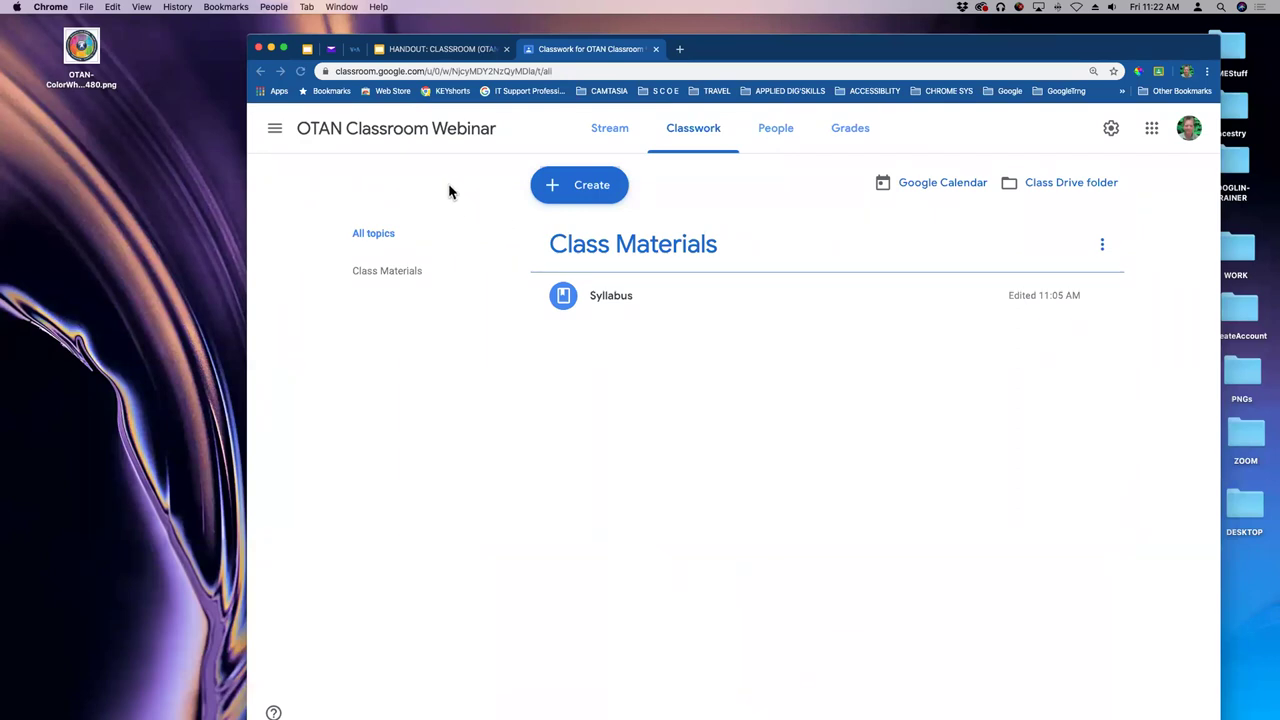
pyautogui.click(612, 187)
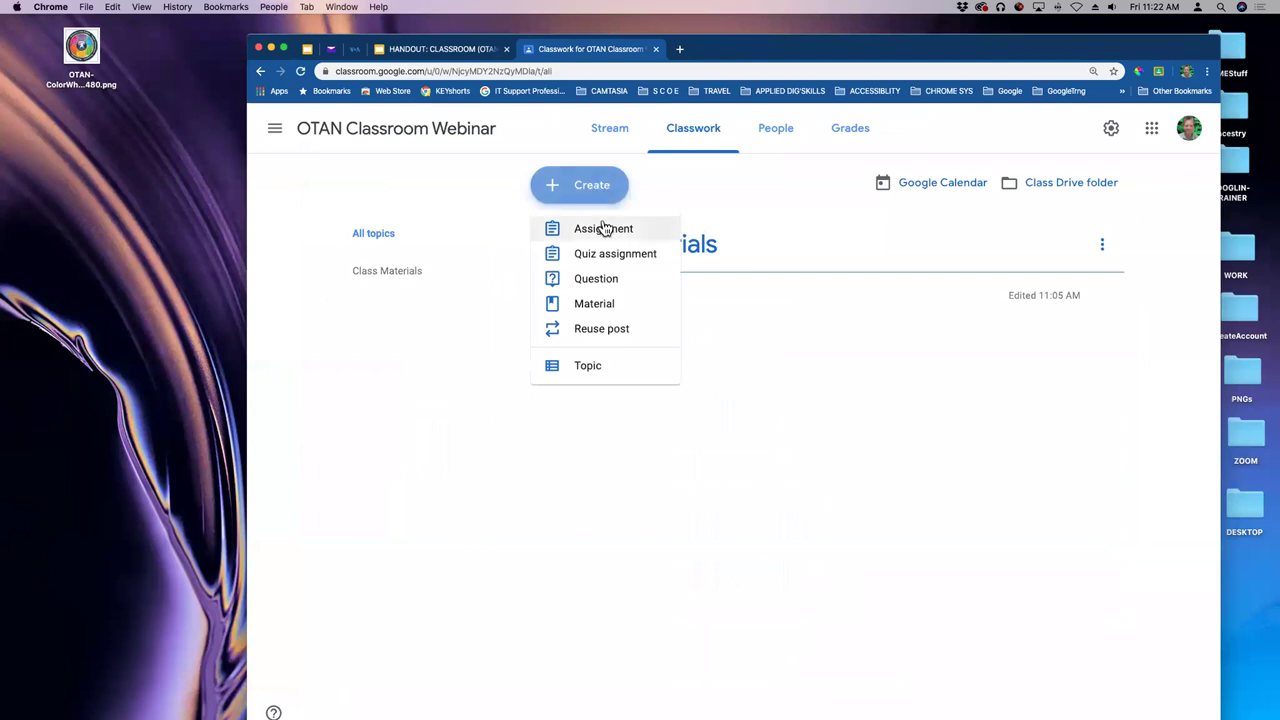
pyautogui.click(604, 230)
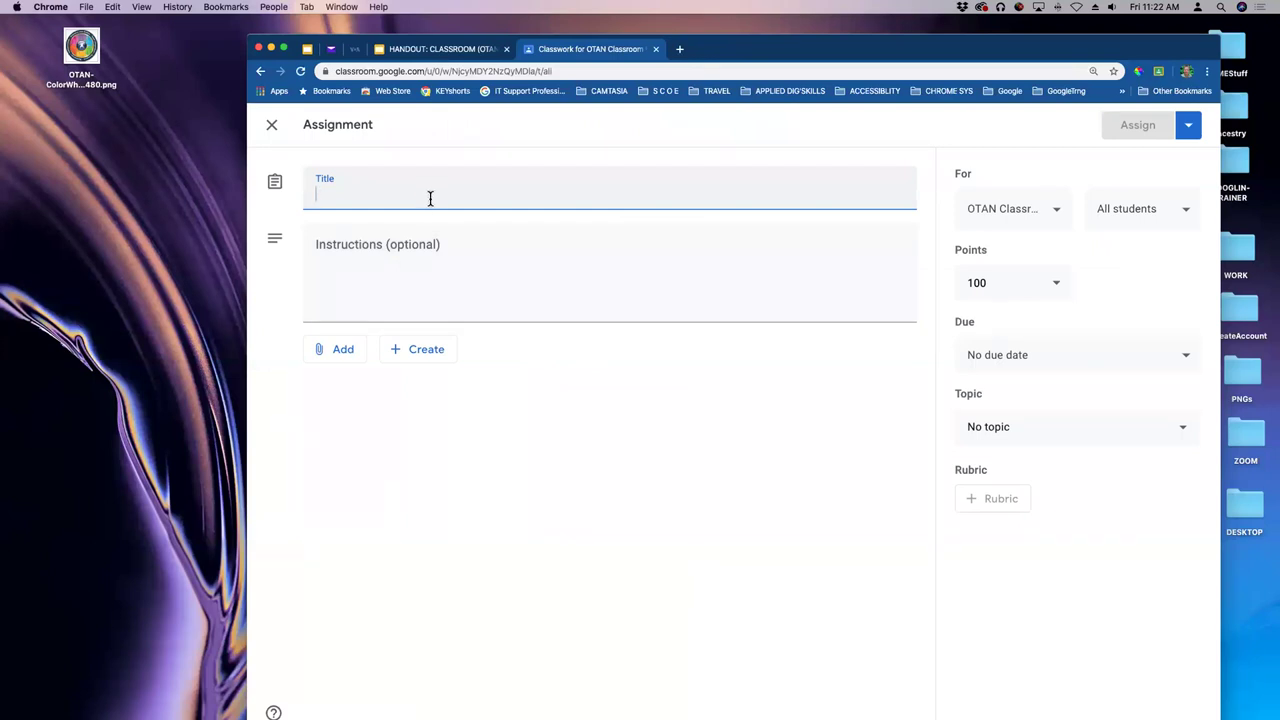
# - Enter 'Simple Assignment' as the new assignment's title
pyautogui.write('Sim')
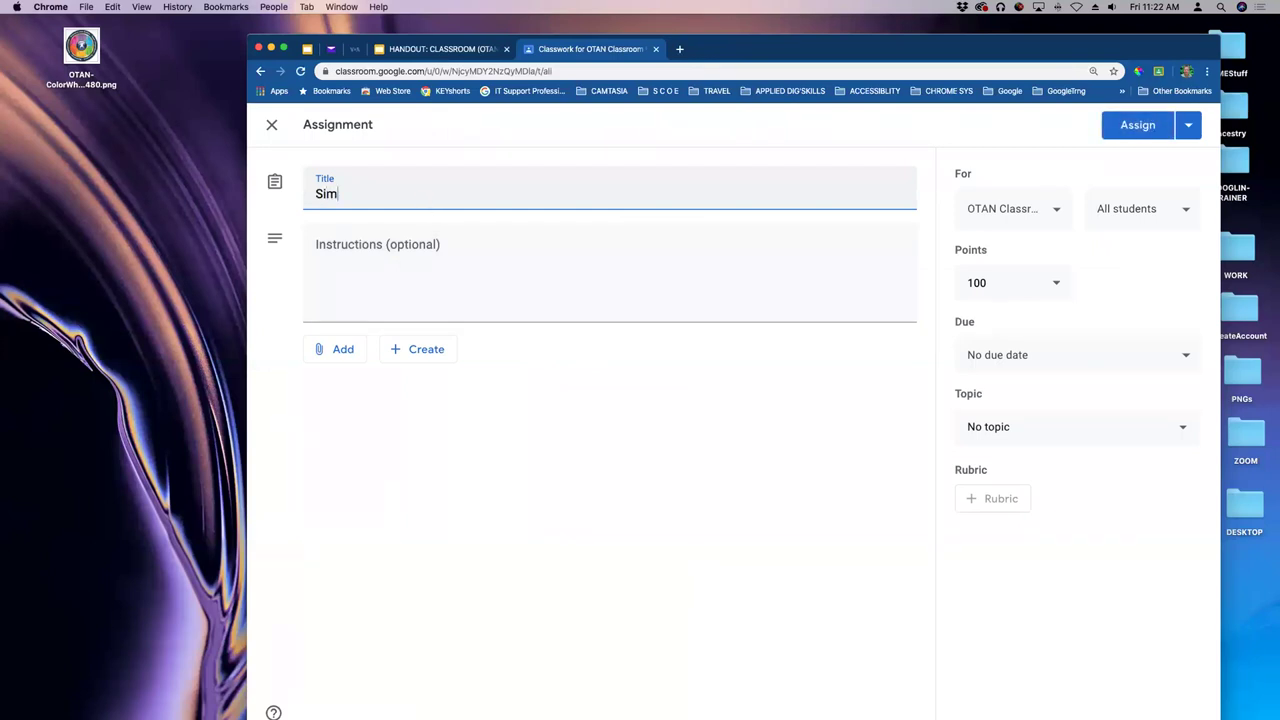
pyautogui.write('ple Assignment')
pyautogui.click(402, 252)
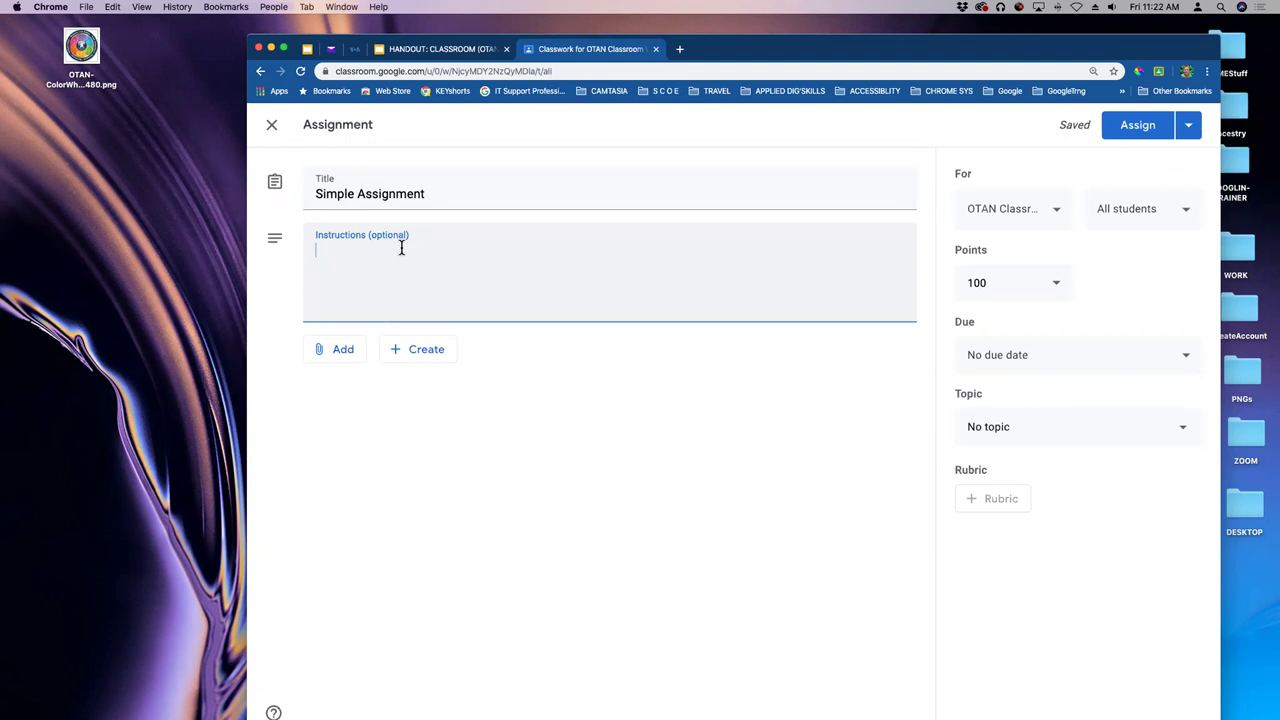
pyautogui.moveTo(806, 45); pyautogui.dragTo(820, 57)
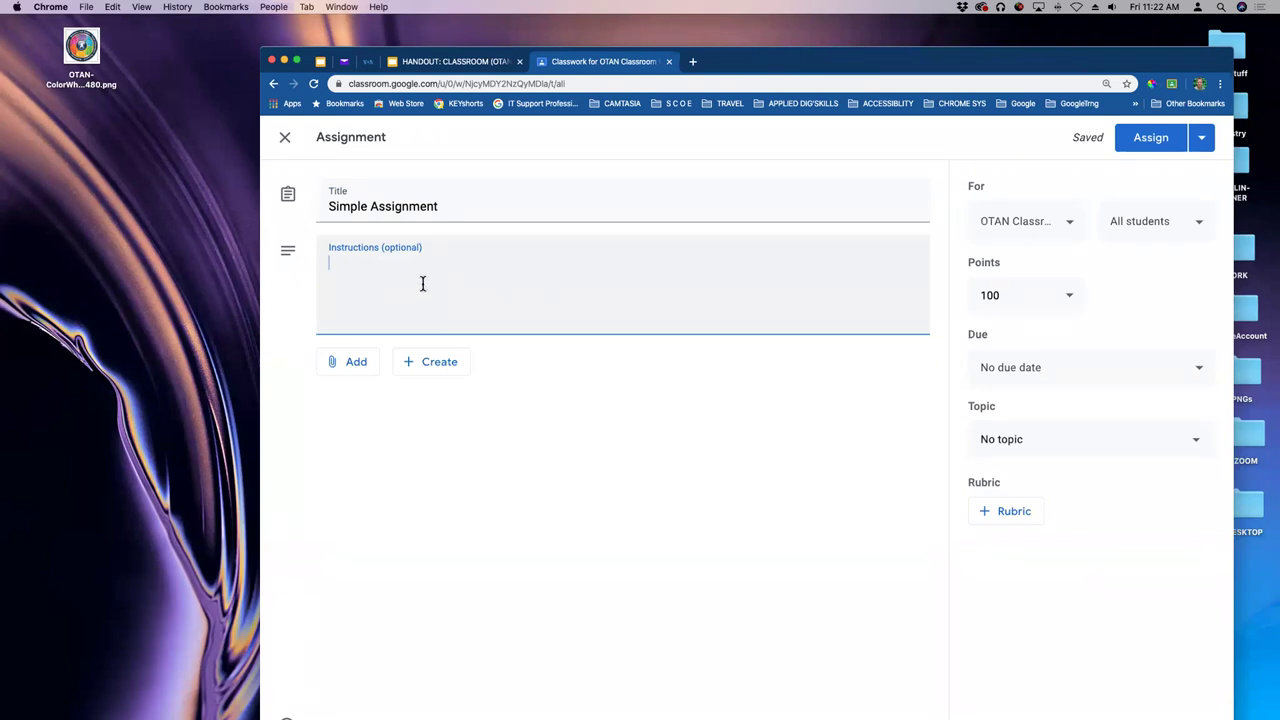
pyautogui.click(433, 368)
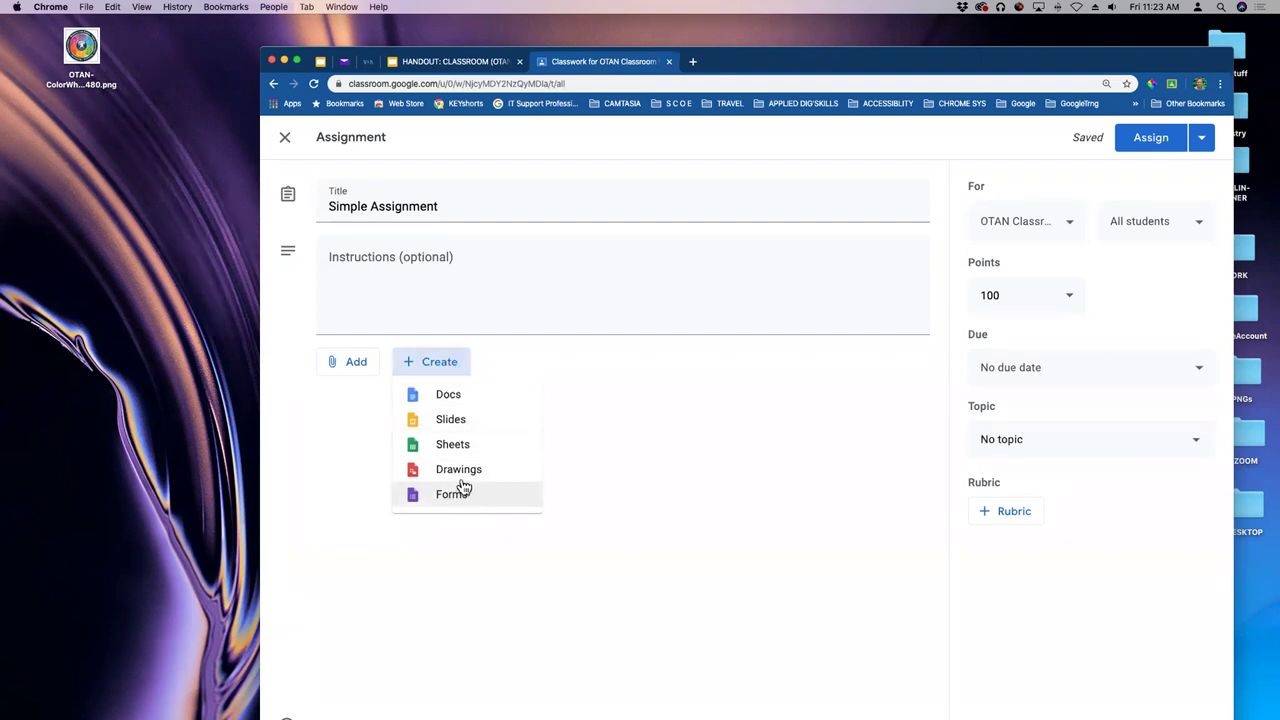
# - Replace the title with 'Attendance' and attach a new Google Form via Create > Forms
pyautogui.click(410, 195)
pyautogui.click(423, 206)
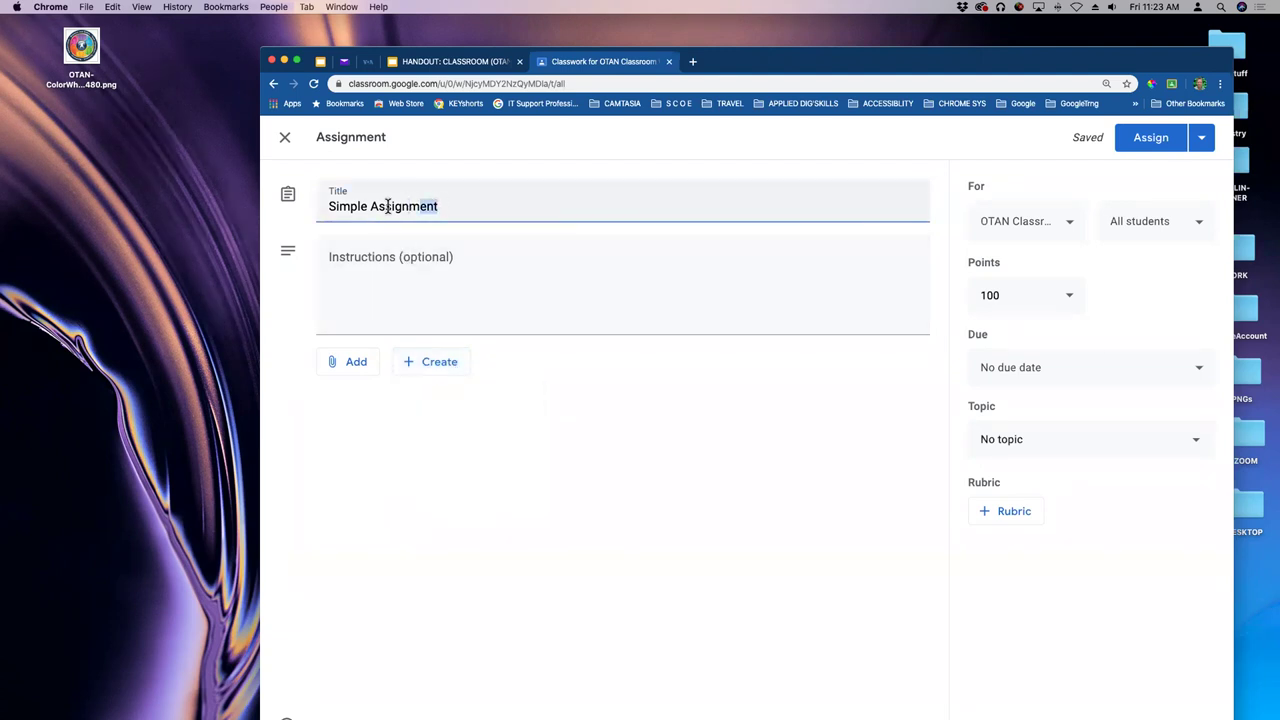
pyautogui.moveTo(423, 206); pyautogui.dragTo(292, 206)
pyautogui.write('Attendance')
pyautogui.click(435, 367)
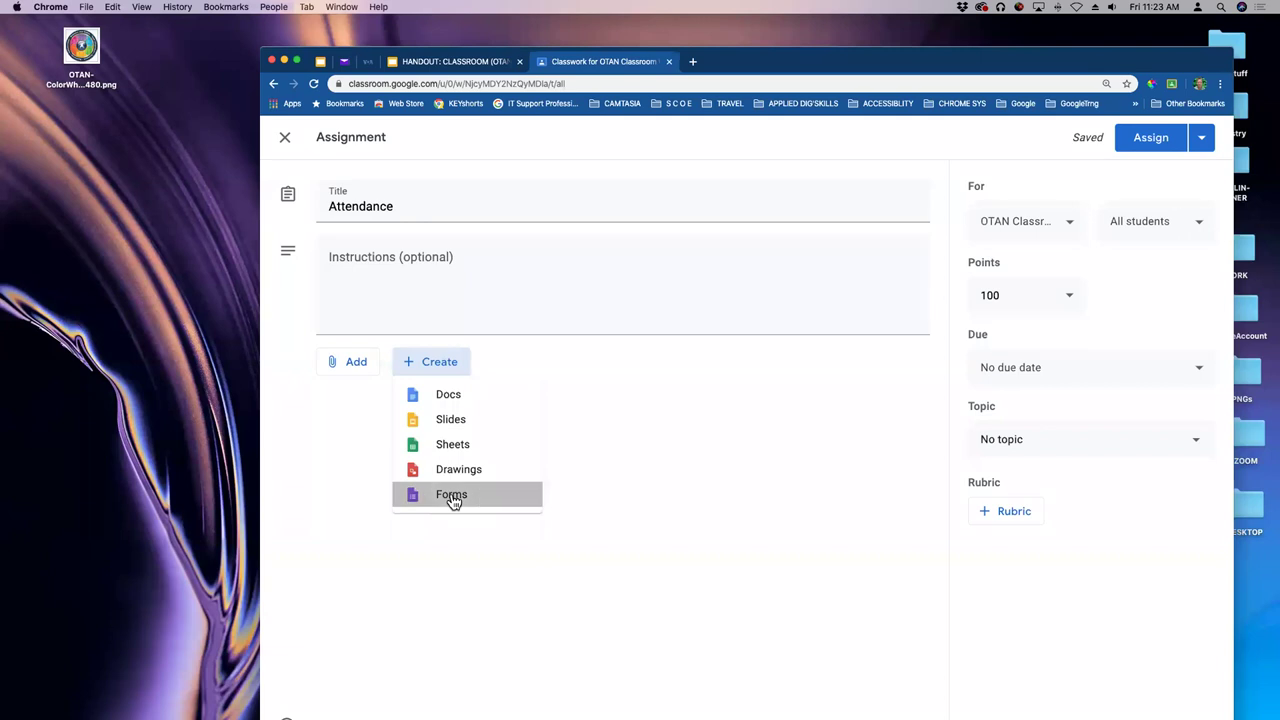
pyautogui.click(451, 493)
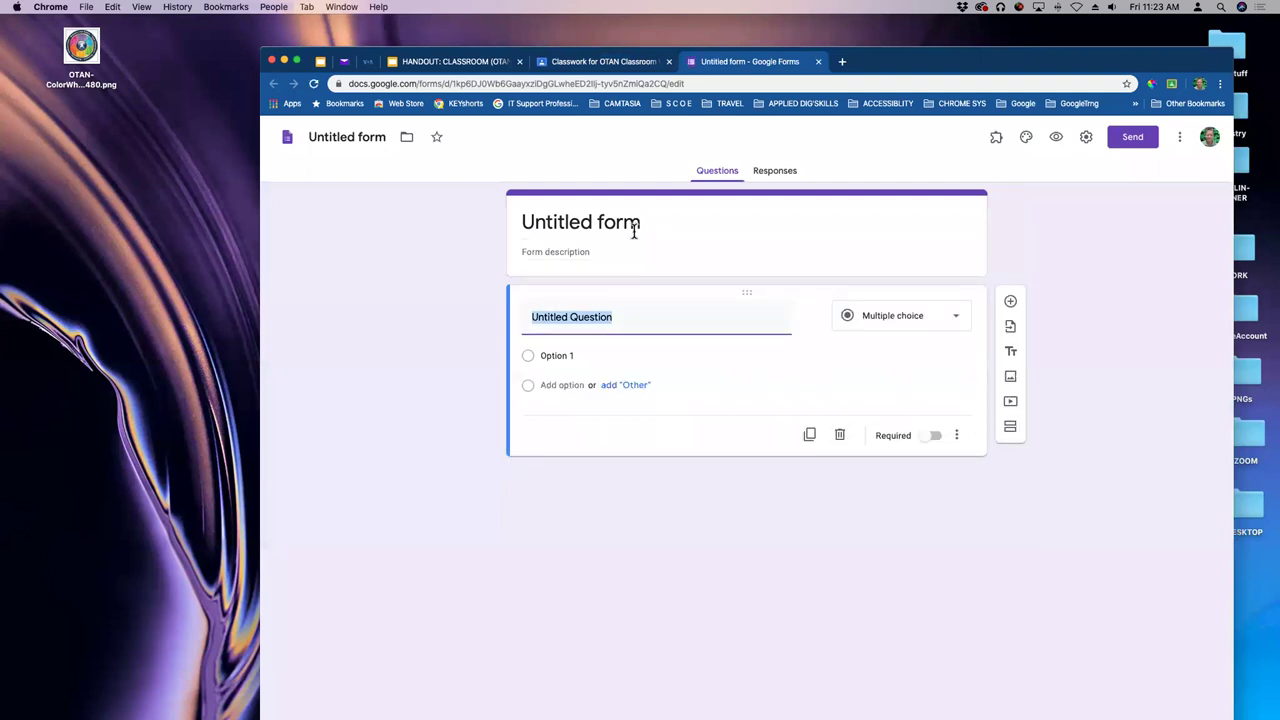
# - Replace the Untitled form heading with 'Attendance', fixing the misspellings
pyautogui.click(615, 222)
pyautogui.write('Attand')
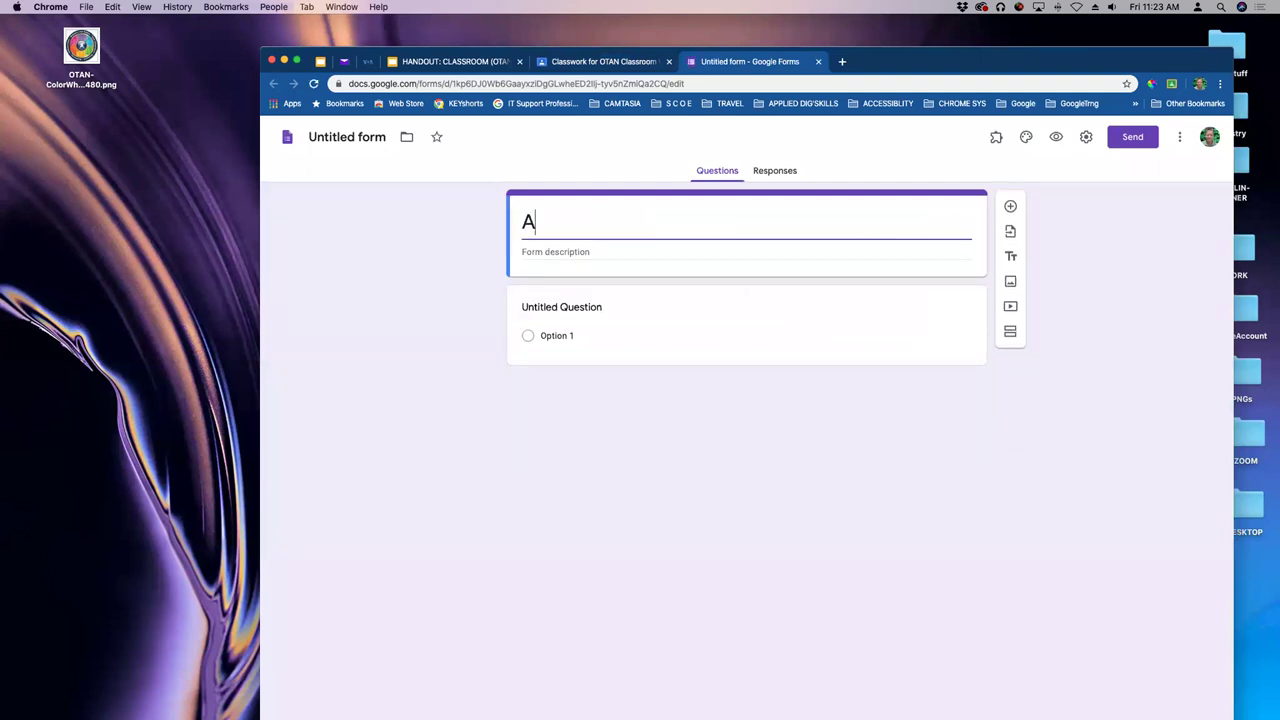
pyautogui.press('BackSpace')
pyautogui.press('BackSpace')
pyautogui.press('BackSpace')
pyautogui.write('endace')
pyautogui.press('BackSpace')
pyautogui.press('BackSpace')
pyautogui.write('nce')
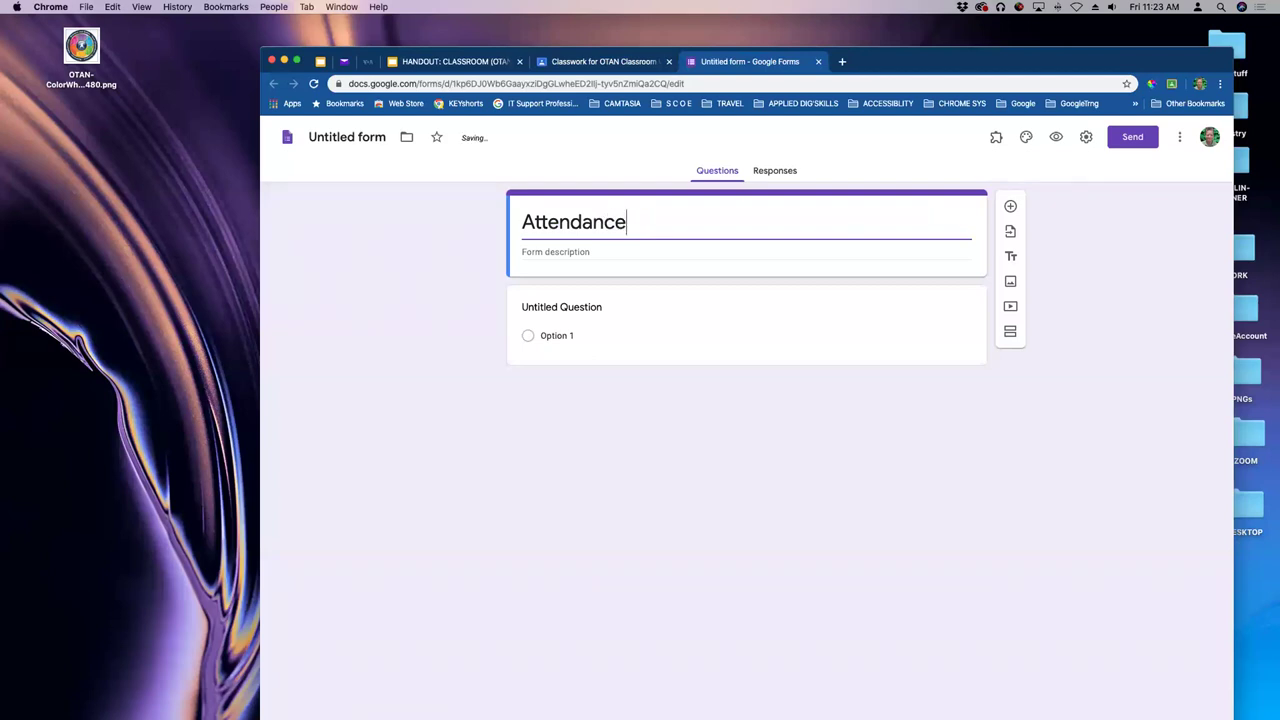
# - Prefix the heading with 'Class' and rename the form file to 'Class Attendance'
pyautogui.press('super+Left')
pyautogui.write('B')
pyautogui.press('BackSpace')
pyautogui.write('Ca')
pyautogui.press('BackSpace')
pyautogui.write('lass')
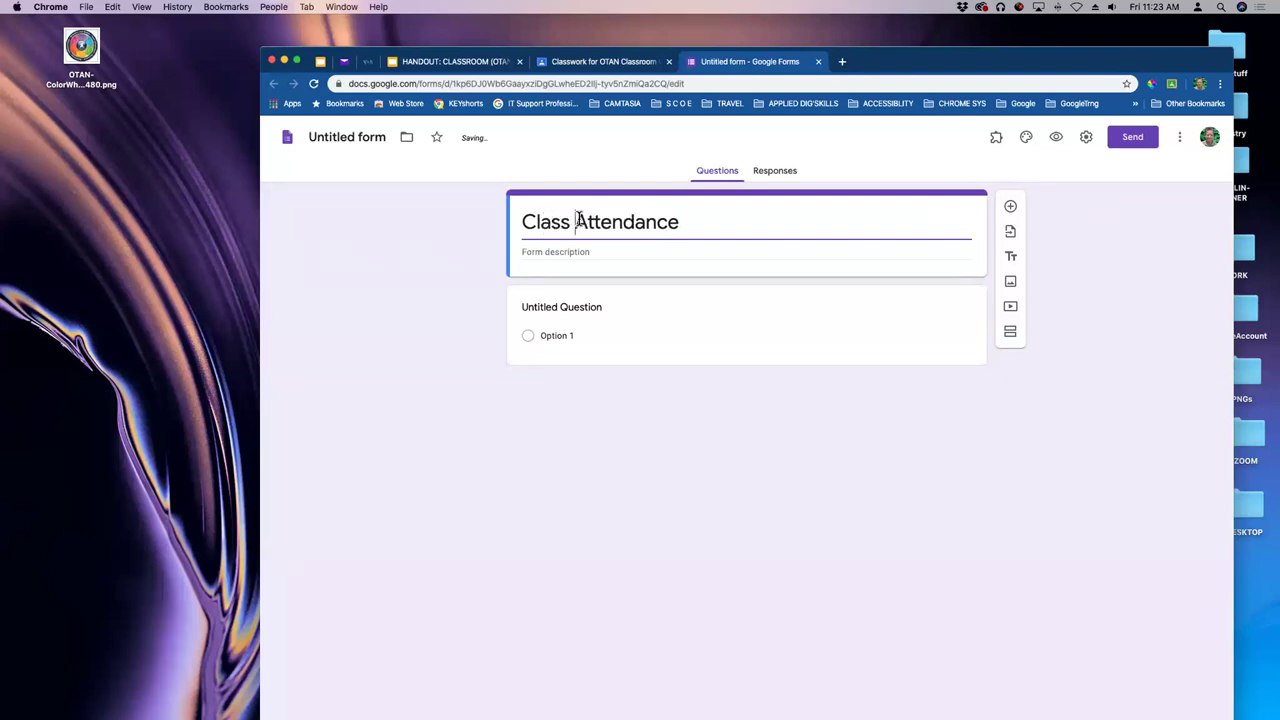
pyautogui.moveTo(572, 222); pyautogui.dragTo(508, 225)
pyautogui.click(701, 222)
pyautogui.click(351, 137)
pyautogui.click(787, 223)
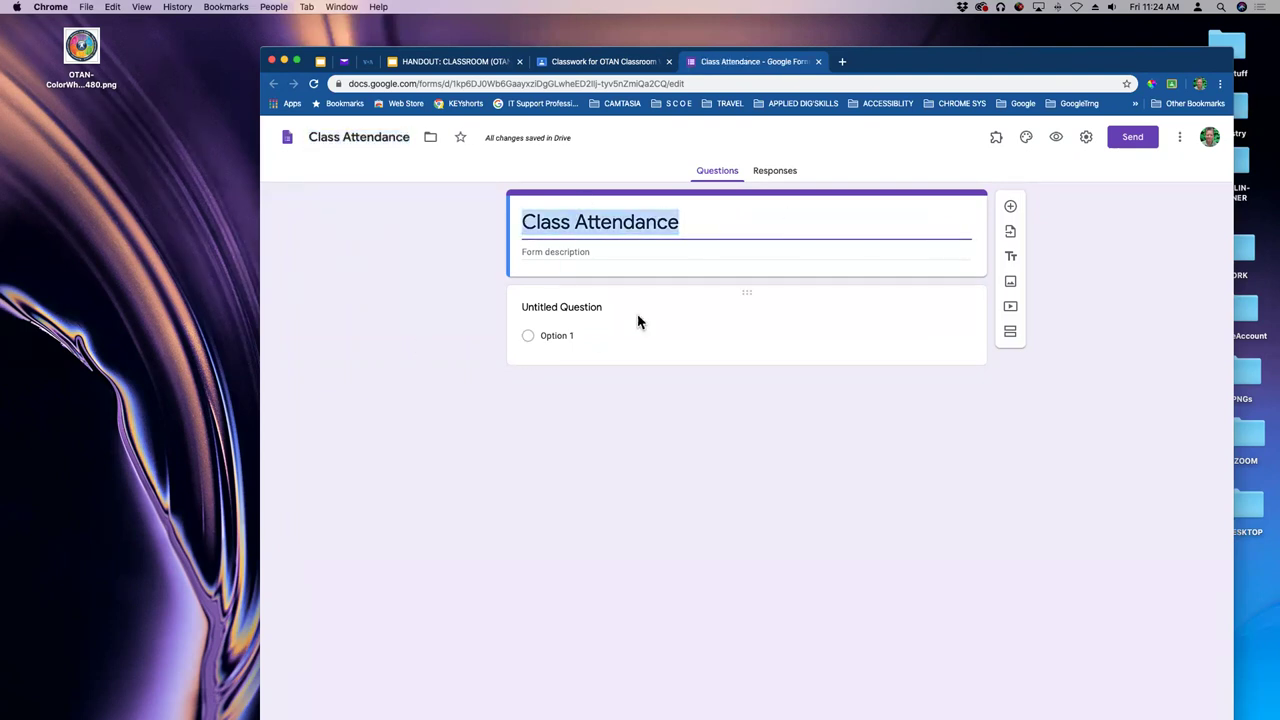
# - Title the first question 'Name', describe it as 'First and Last name', and mark it required
pyautogui.click(595, 314)
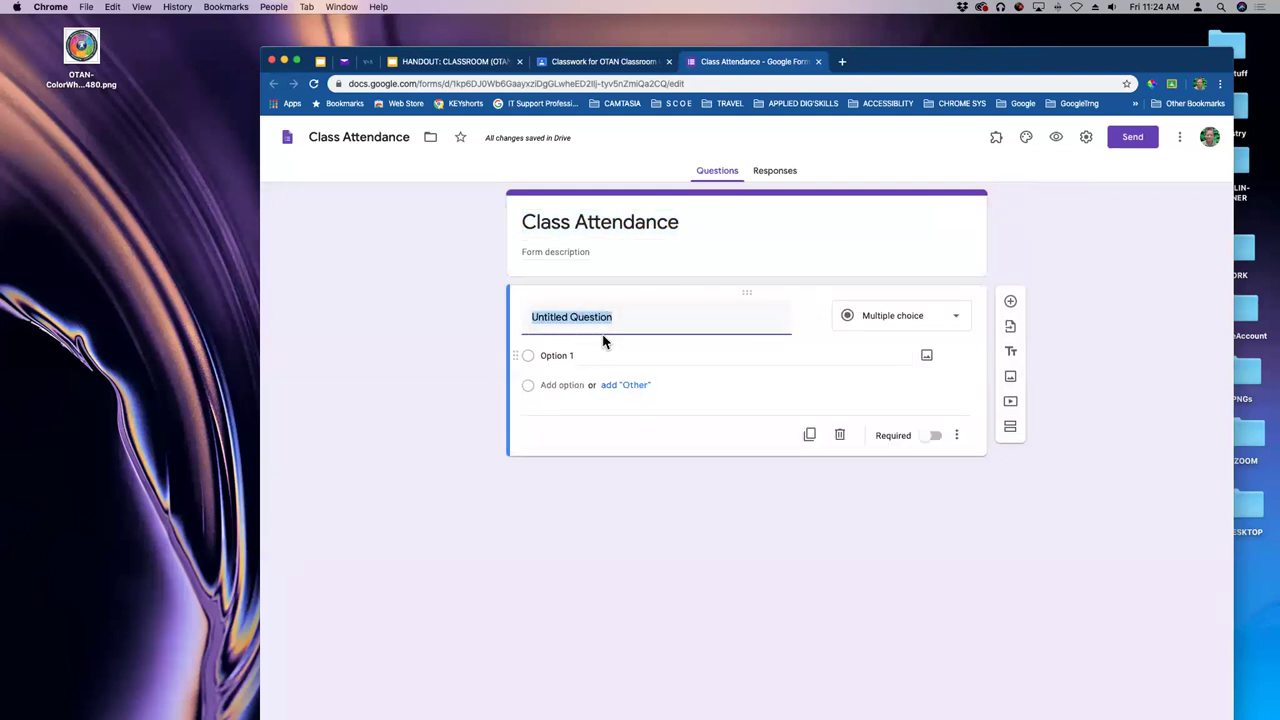
pyautogui.write('Name')
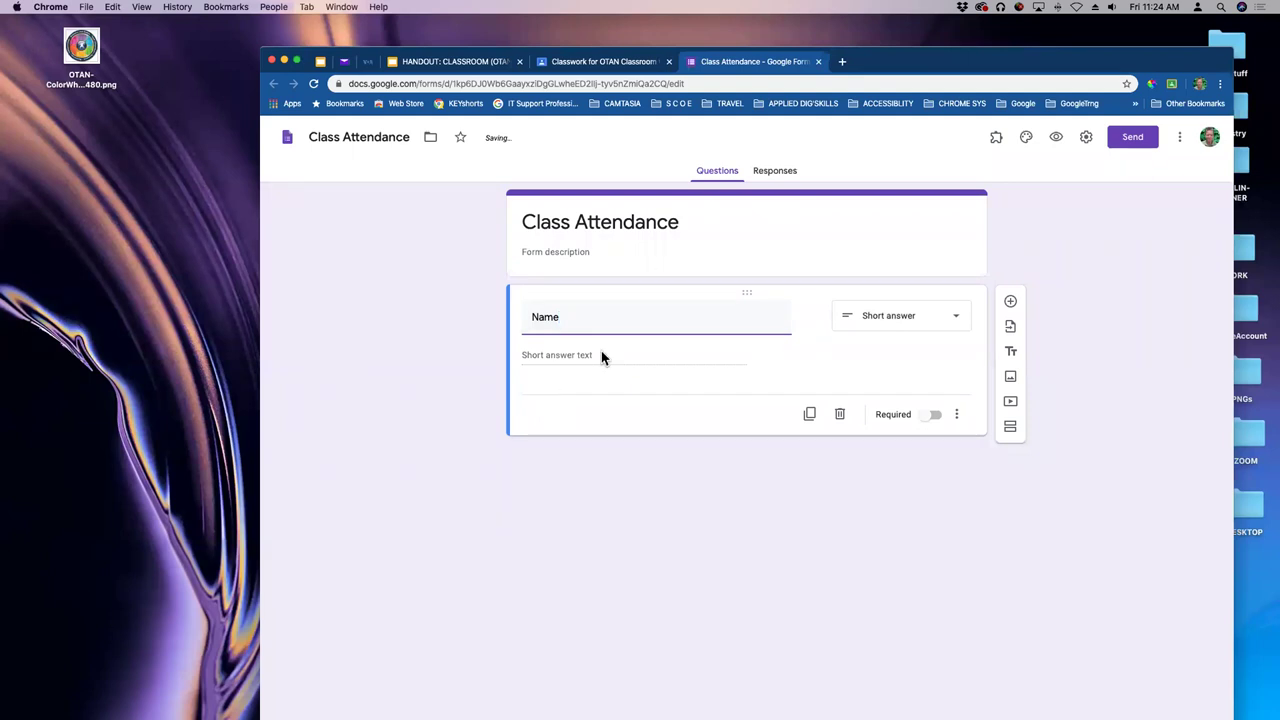
pyautogui.click(958, 416)
pyautogui.click(990, 456)
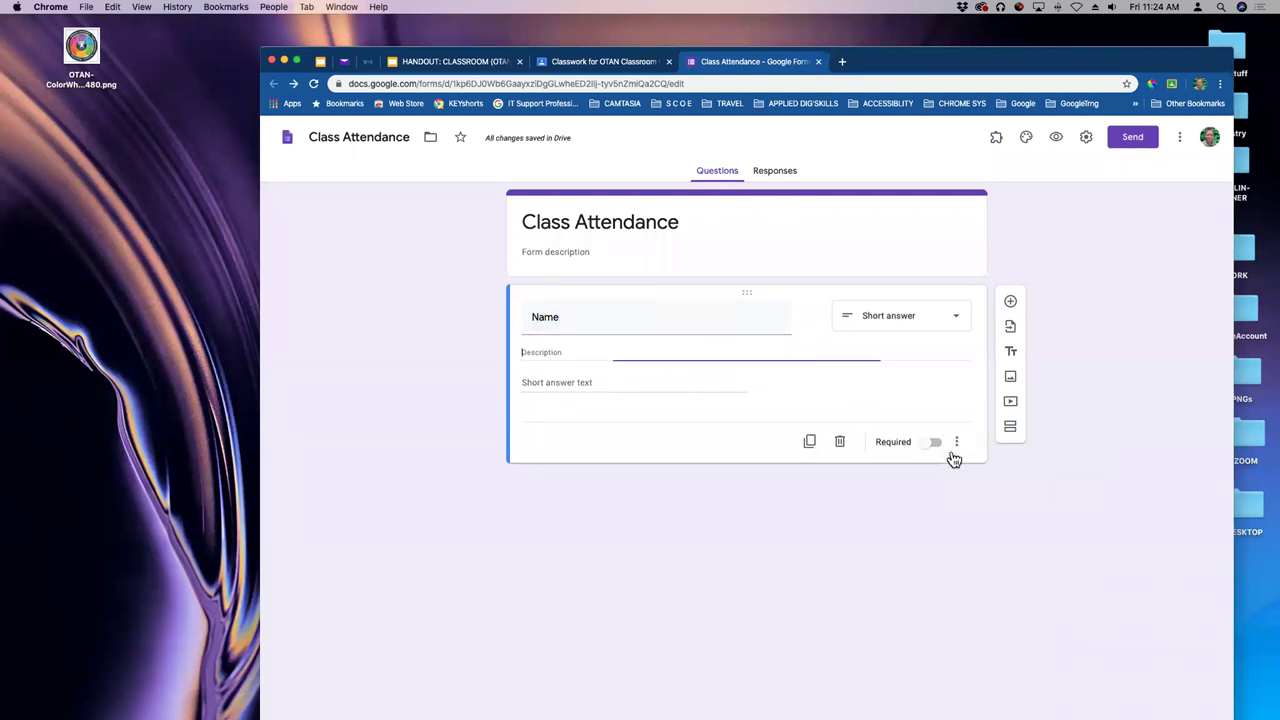
pyautogui.write('First')
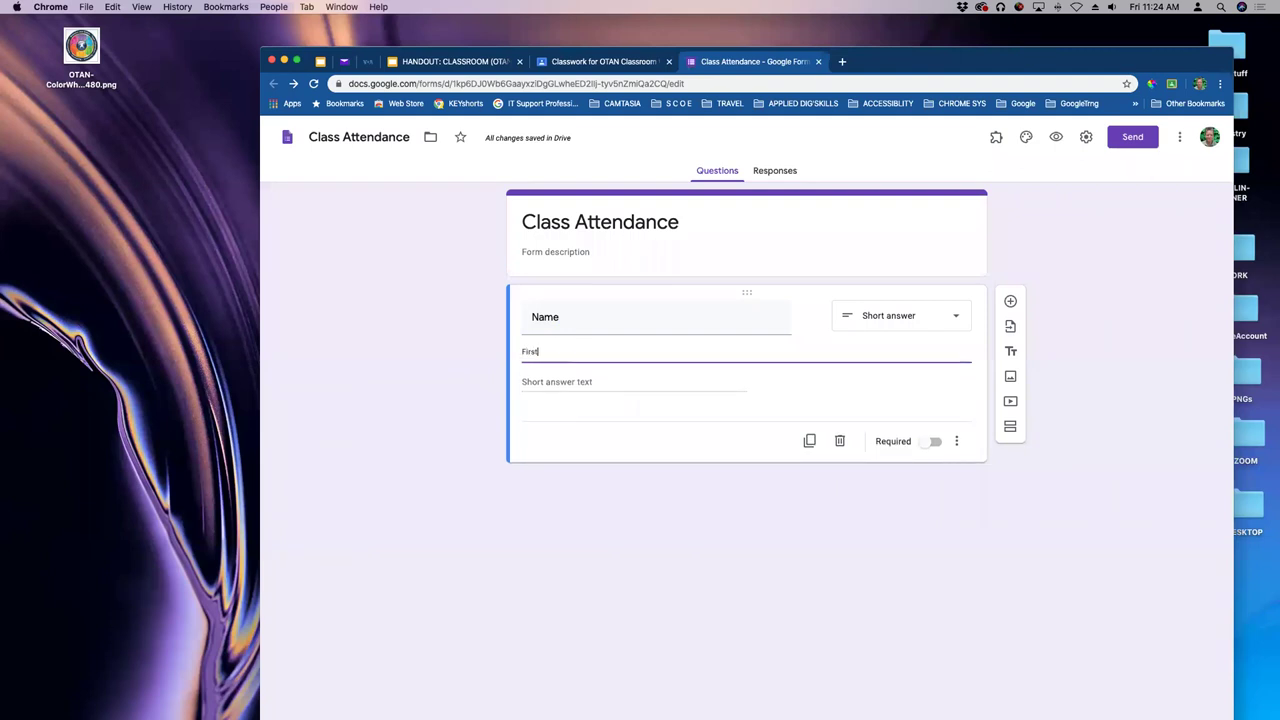
pyautogui.write(' and Last name')
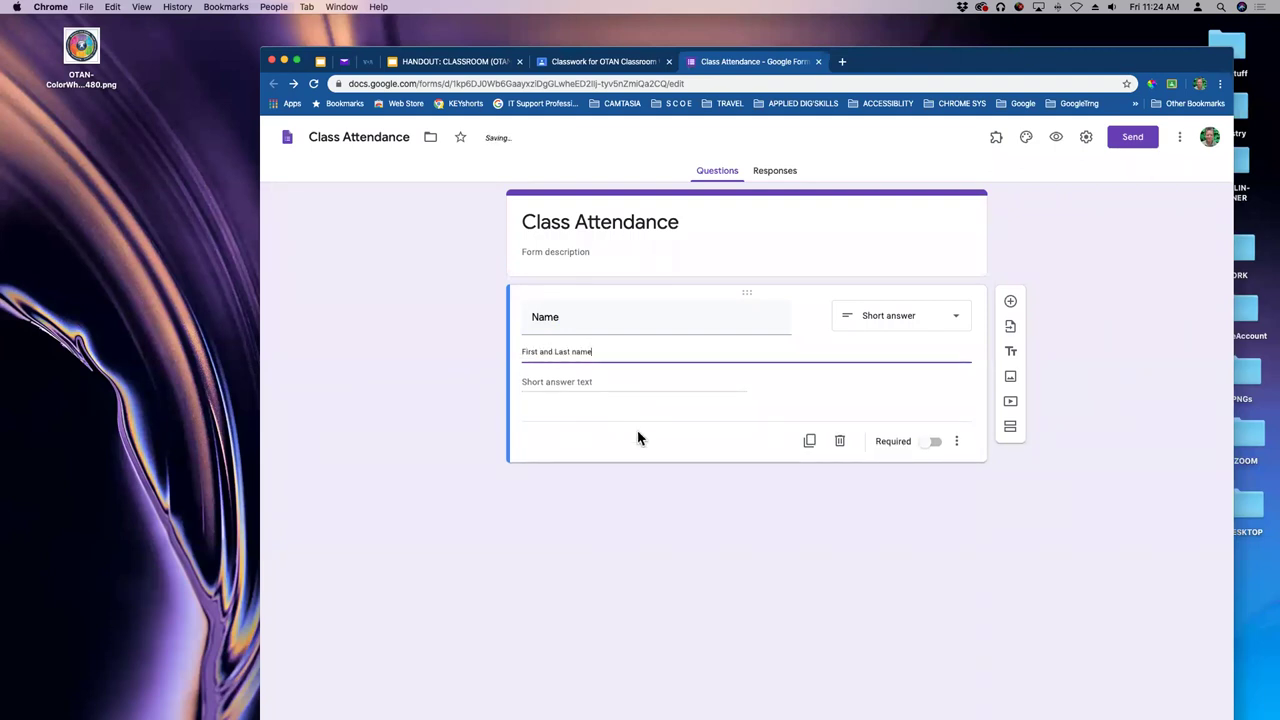
pyautogui.click(628, 521)
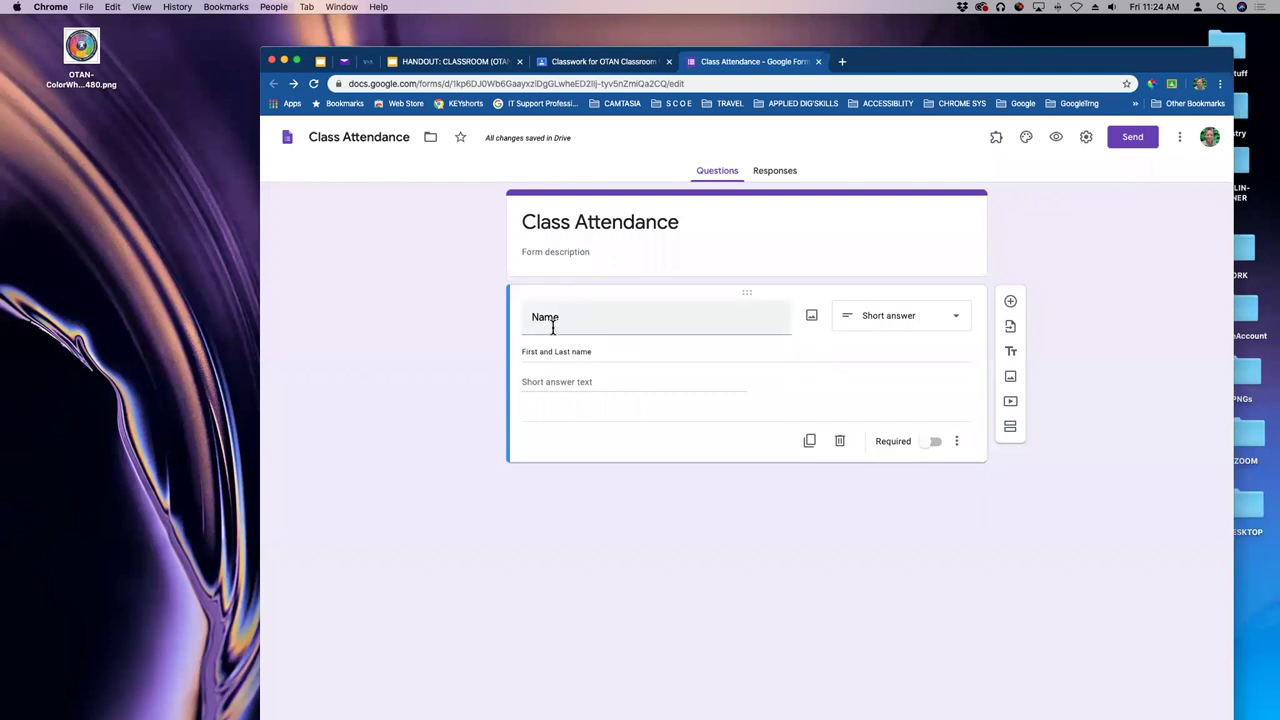
pyautogui.click(925, 450)
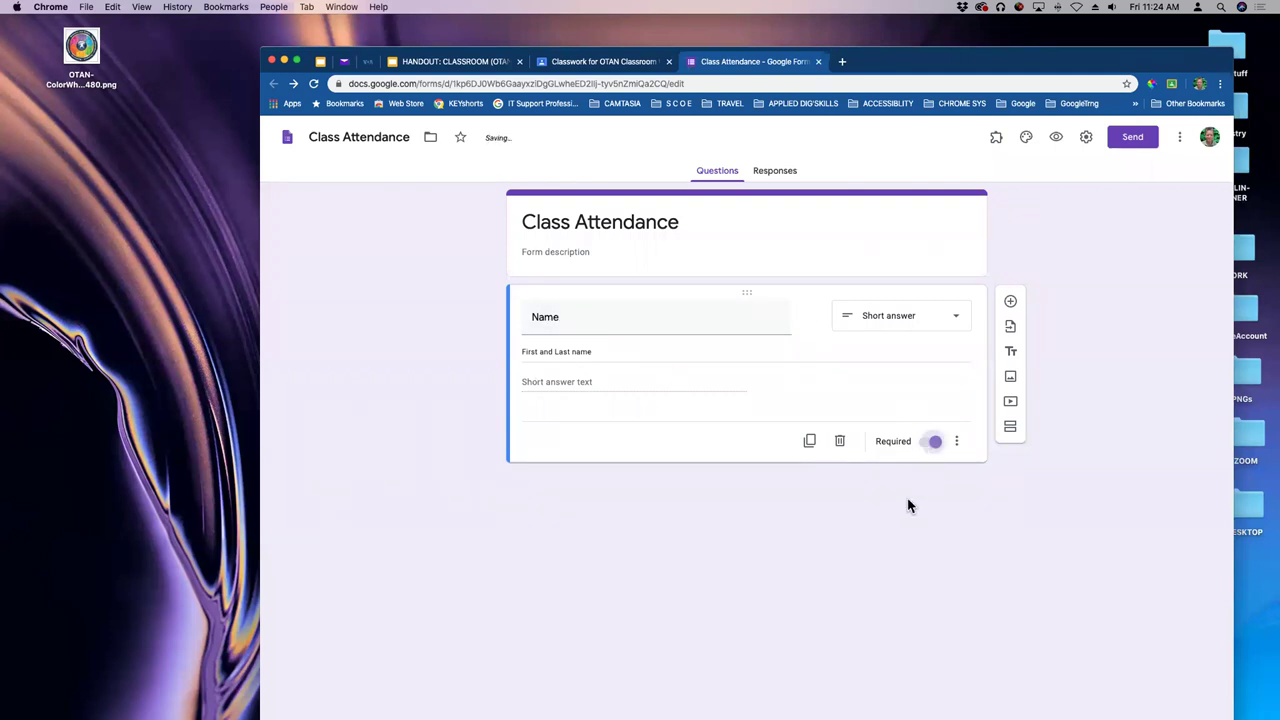
# - Add a required short-answer 'Email' question below Name, then bring up the Send form dialog
pyautogui.click(1010, 301)
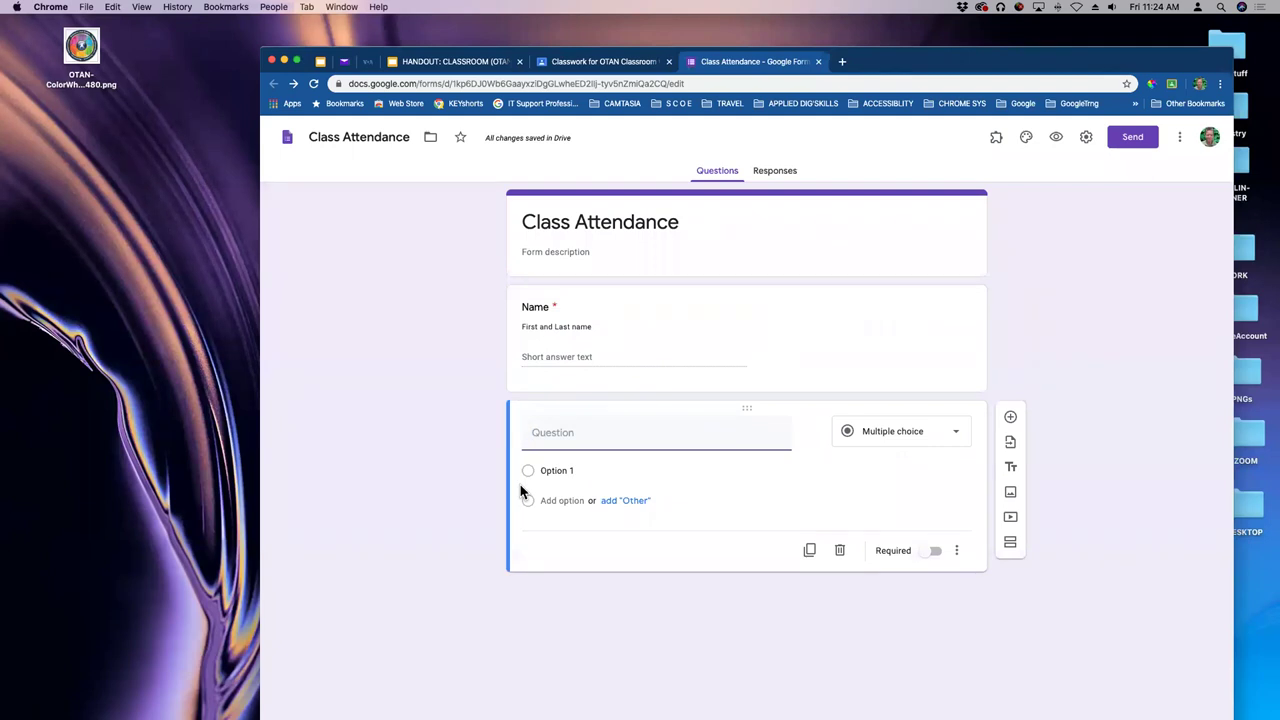
pyautogui.write('Email')
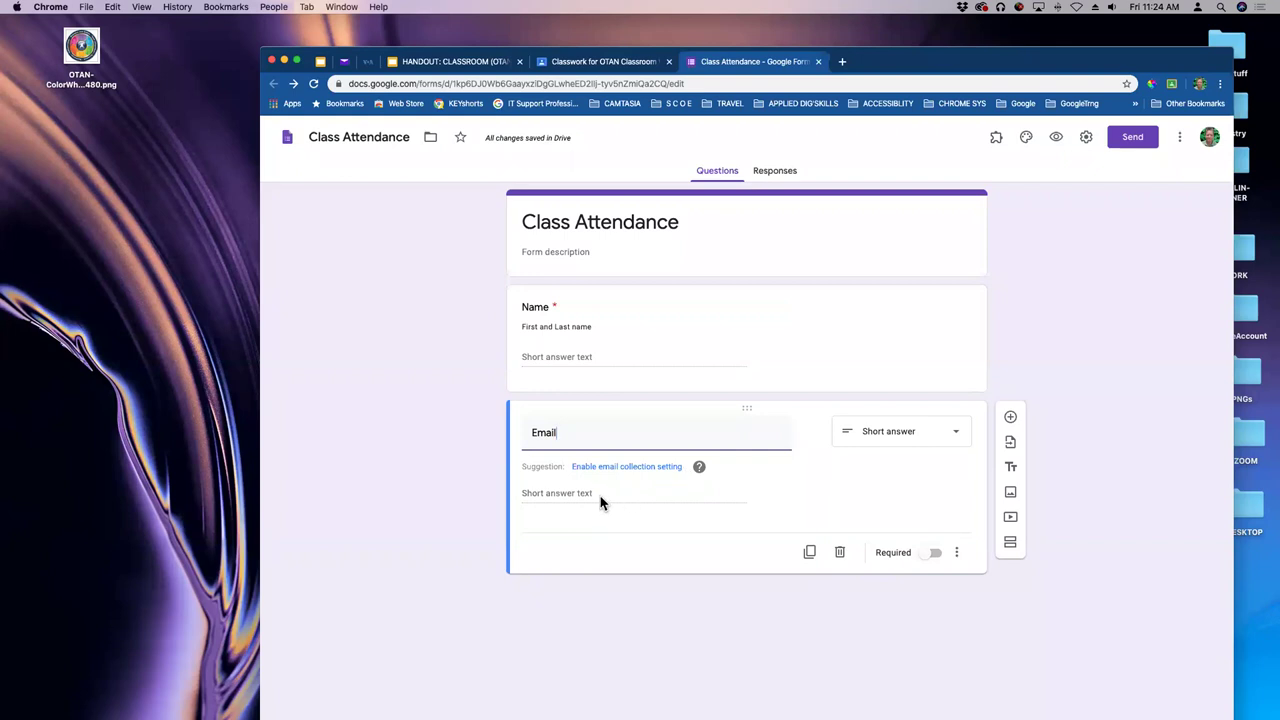
pyautogui.click(929, 555)
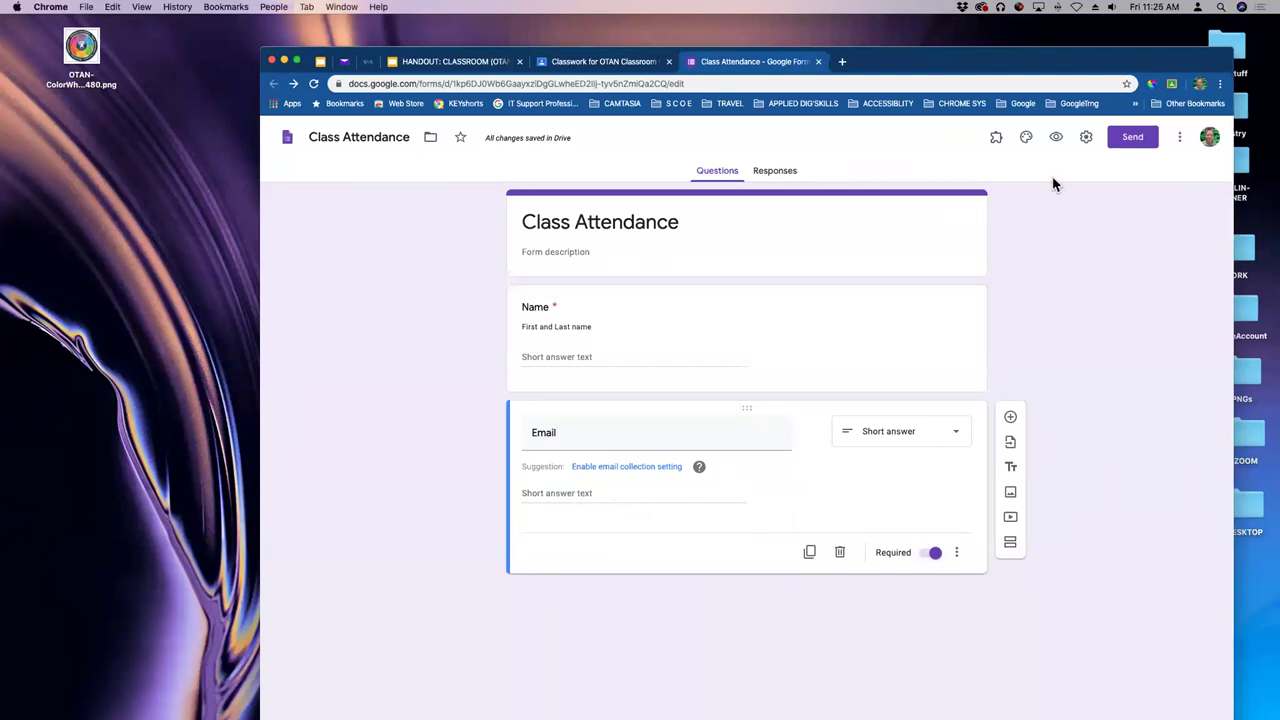
pyautogui.click(1131, 141)
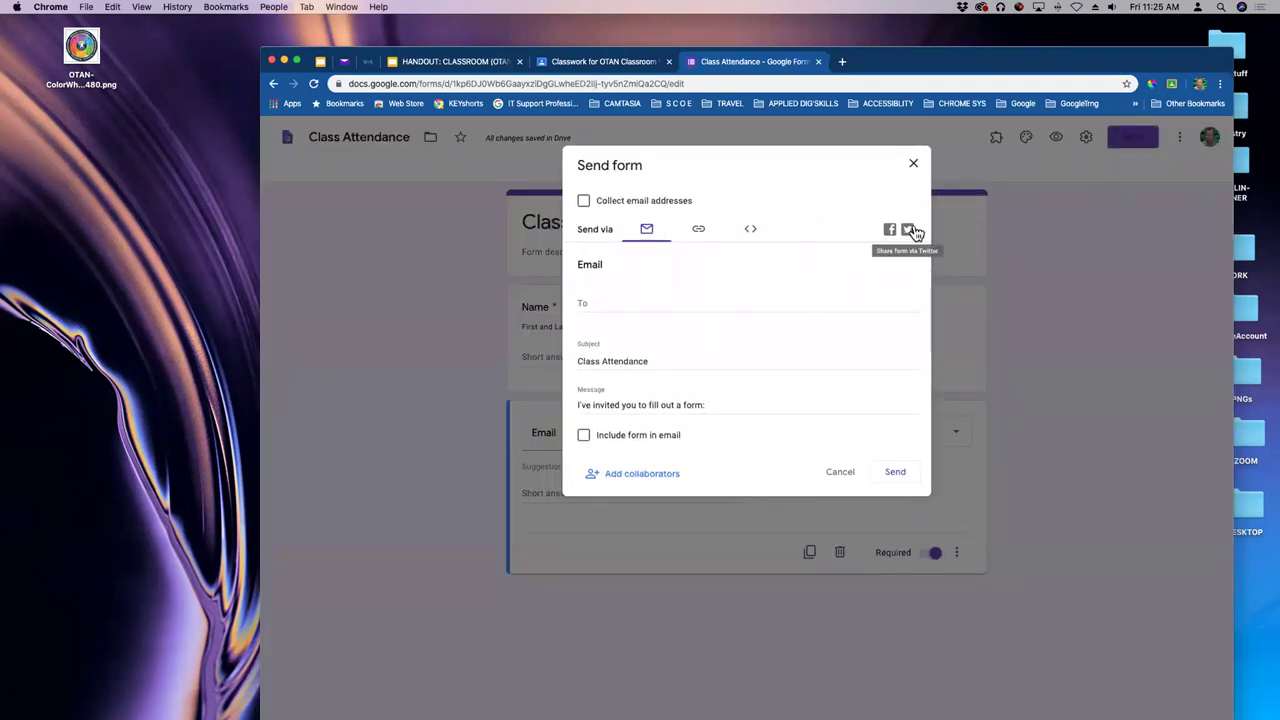
# - Close the Send form dialog without sending, leaving the Class Attendance form editor showing
pyautogui.click(913, 164)
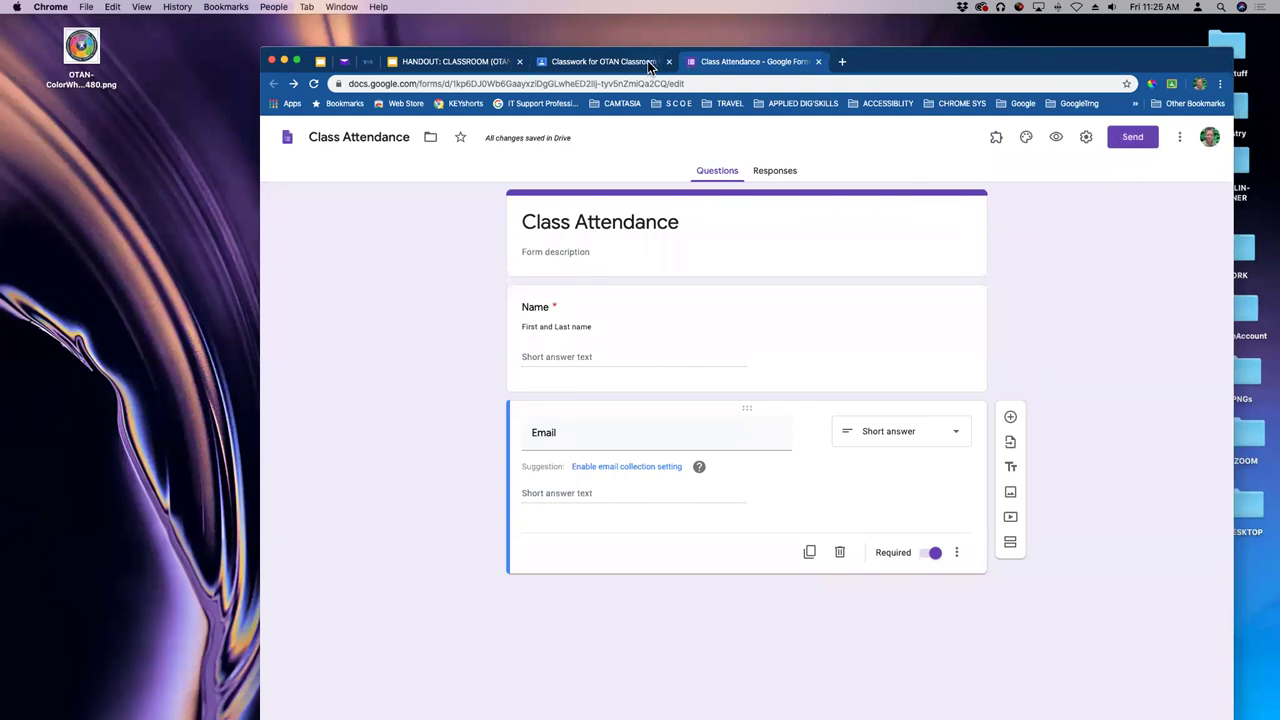
pyautogui.moveTo(866, 60); pyautogui.dragTo(855, 64)
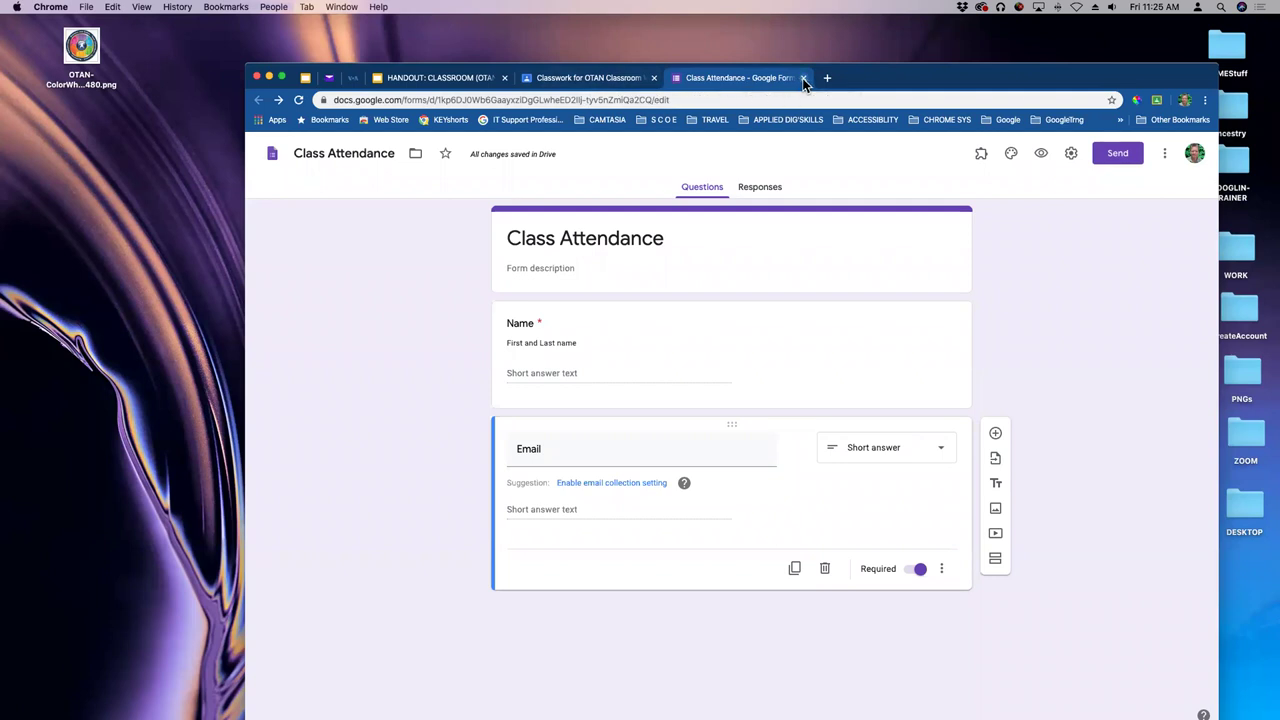
# - Back in Classroom, change the Attendance assignment's points from 100 to 10
pyautogui.click(803, 78)
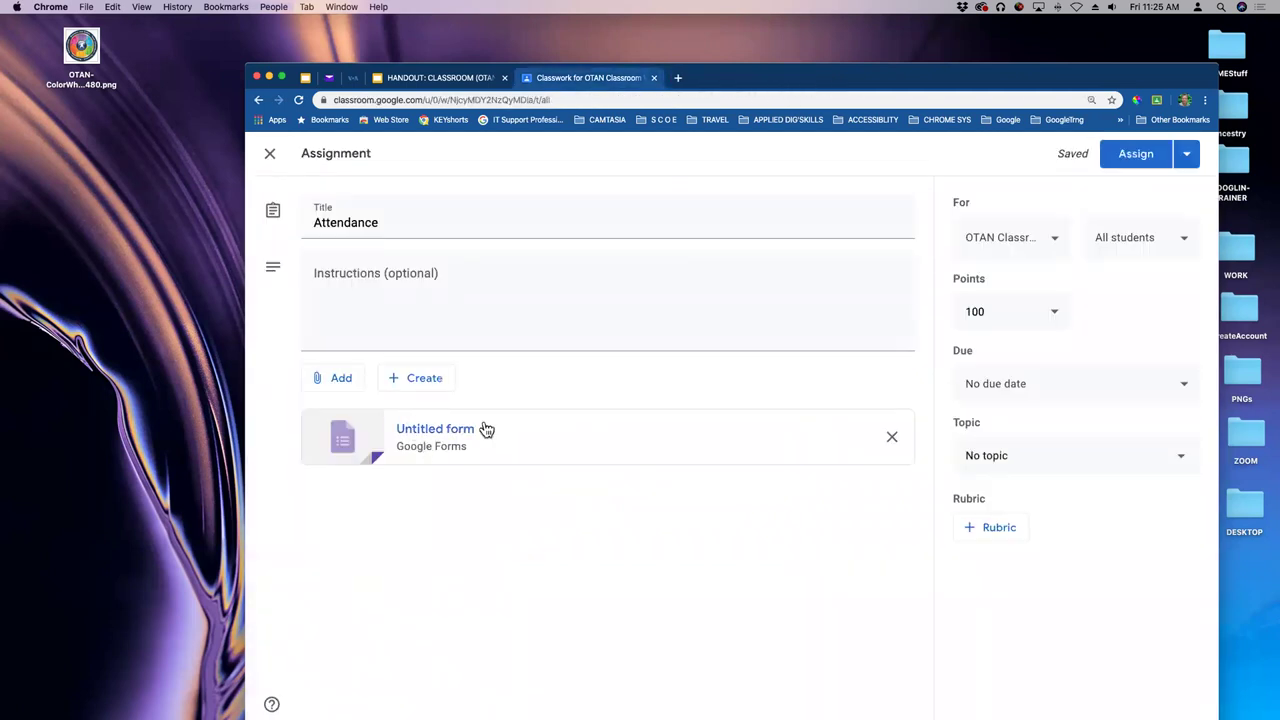
pyautogui.moveTo(804, 86); pyautogui.dragTo(823, 80)
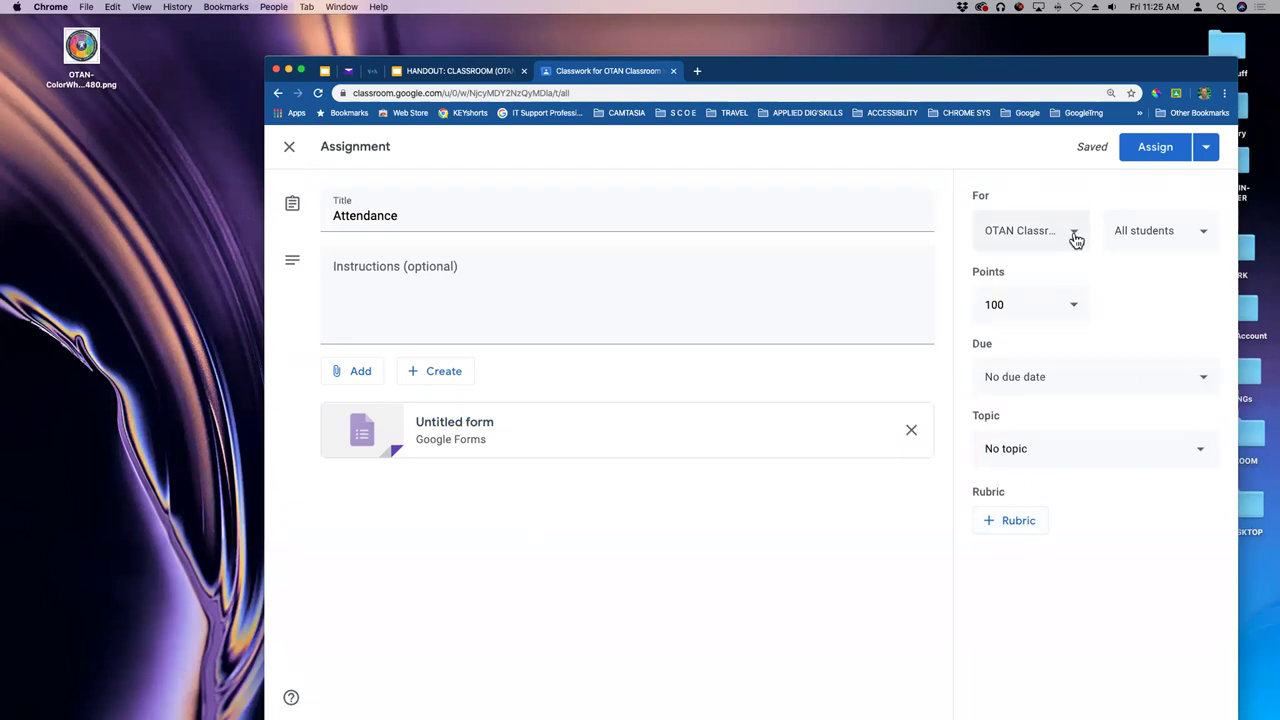
pyautogui.click(1076, 309)
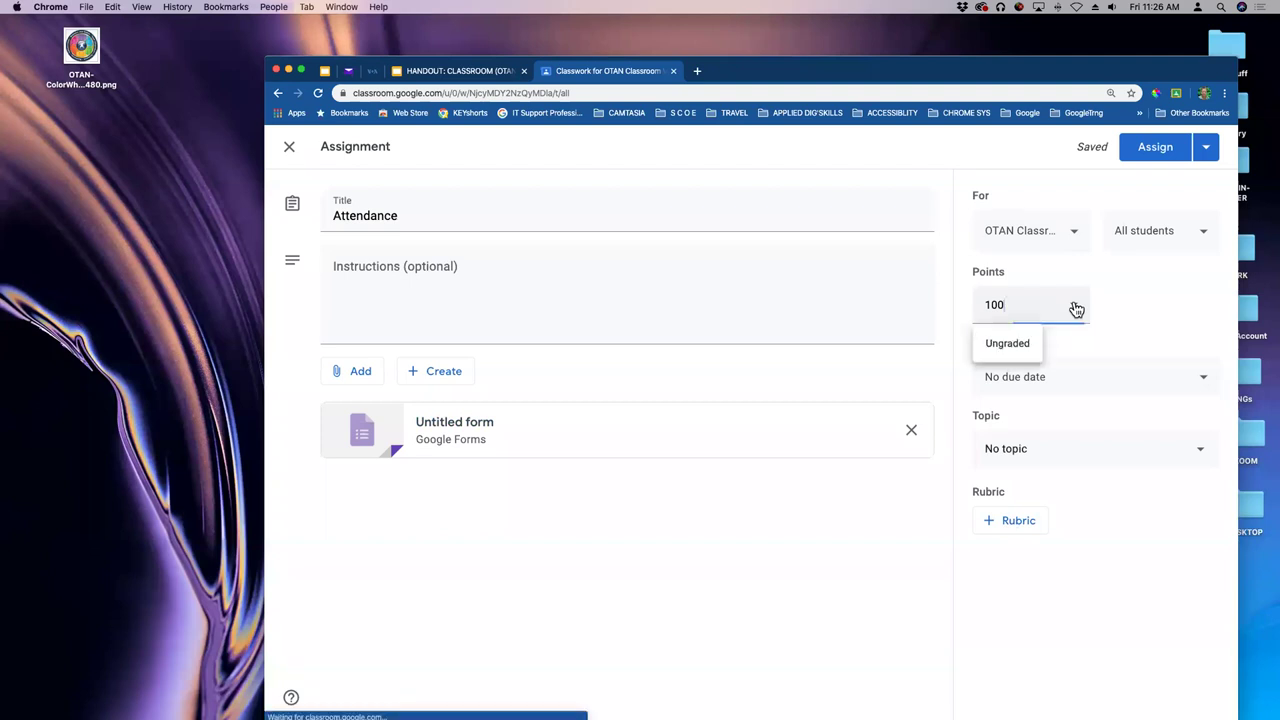
pyautogui.moveTo(1030, 306); pyautogui.dragTo(962, 309)
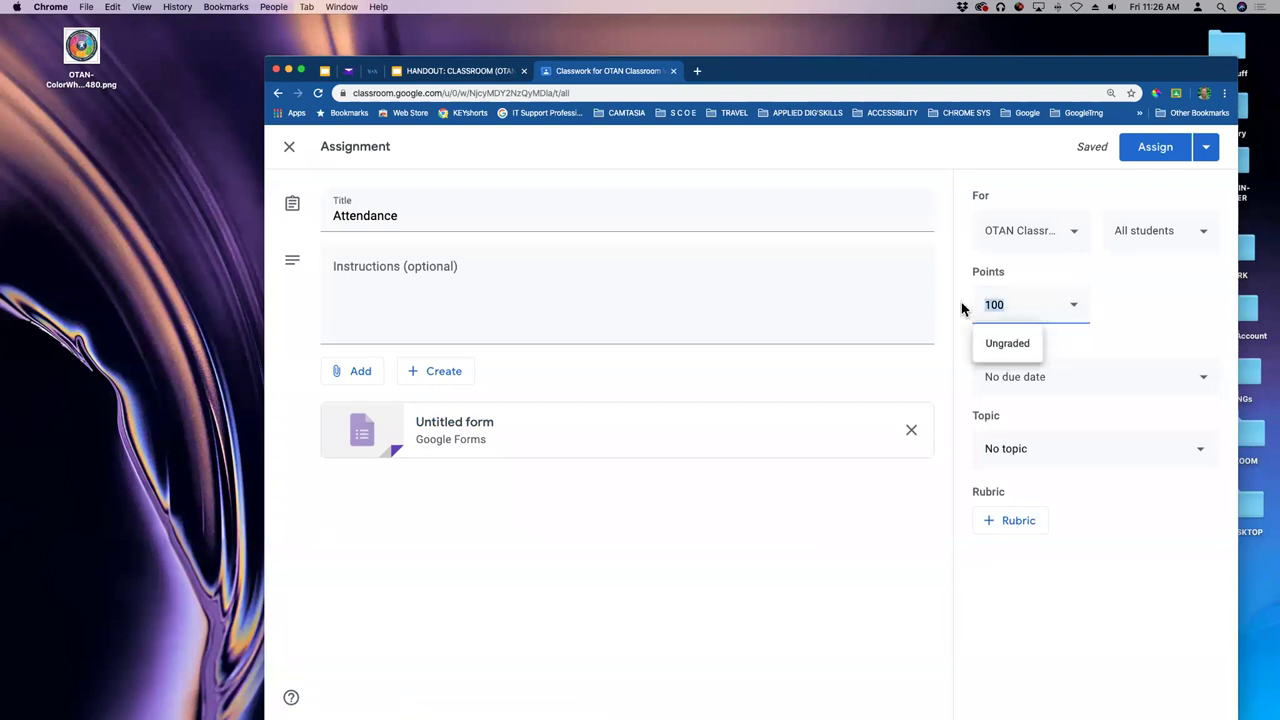
pyautogui.write('10')
pyautogui.press('Tab')
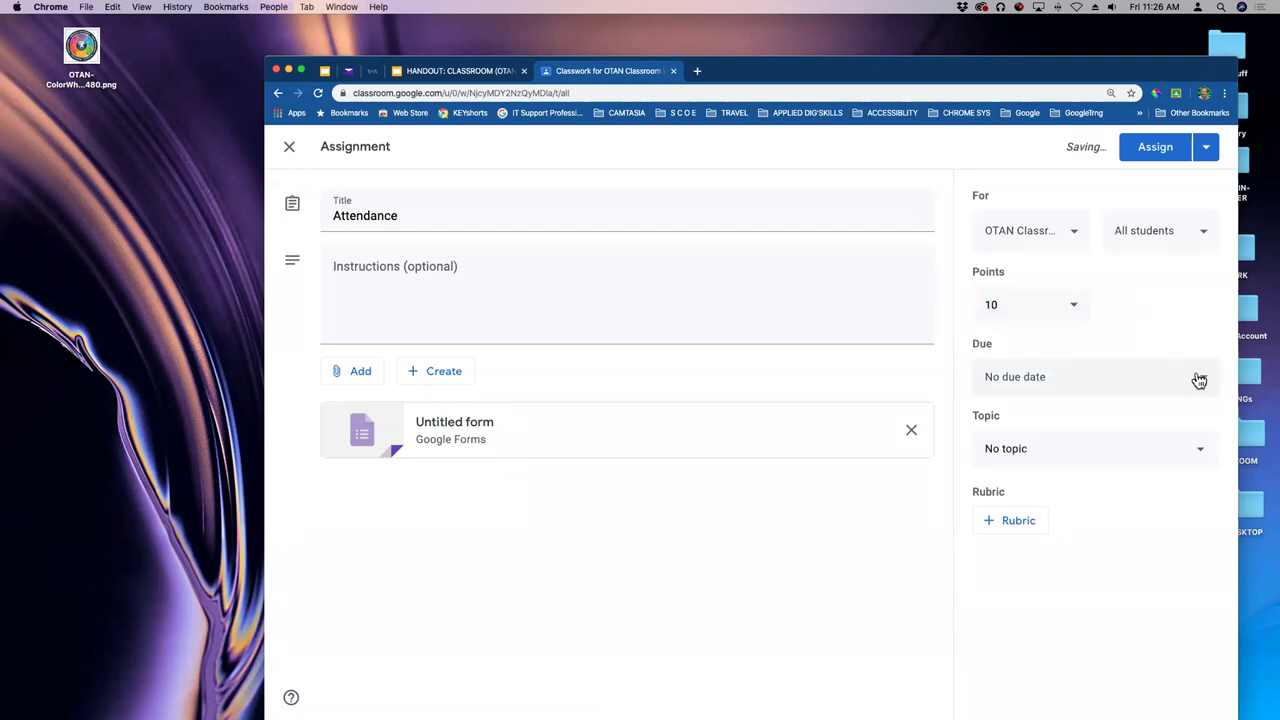
pyautogui.click(1200, 381)
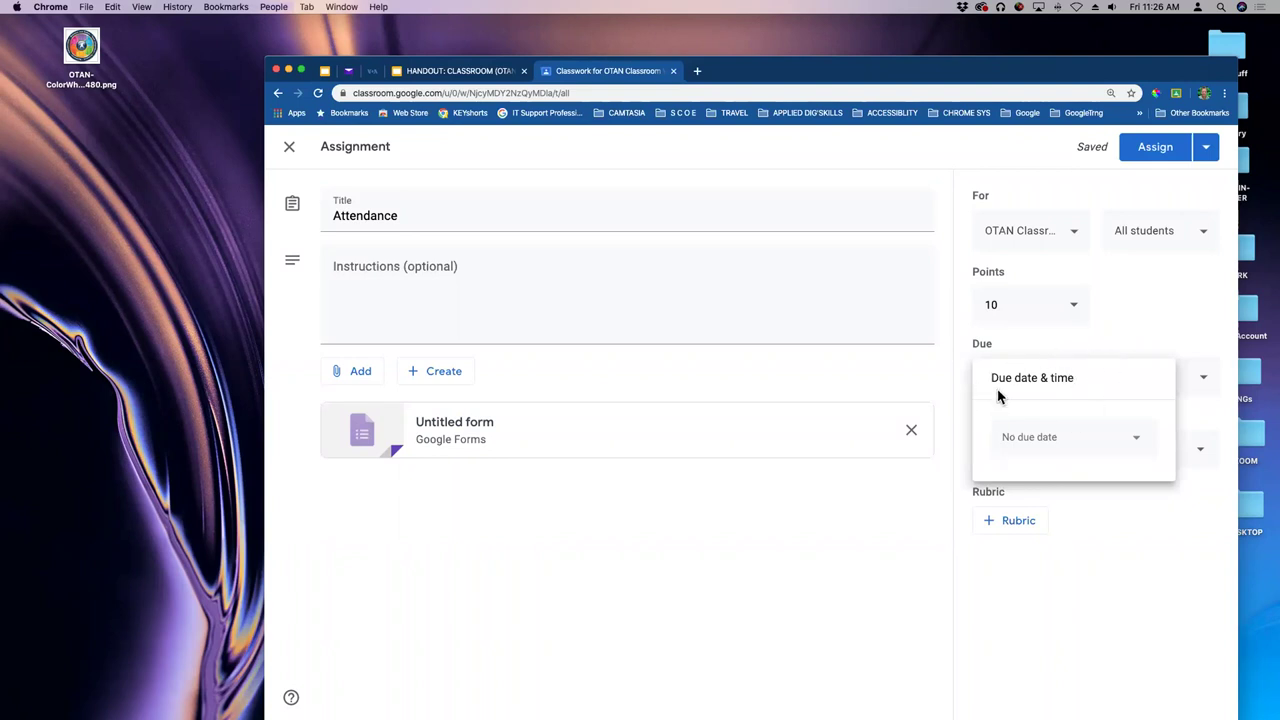
# - Try an April 6, 2020 due date, then clear it so the assignment has no due date
pyautogui.click(1137, 444)
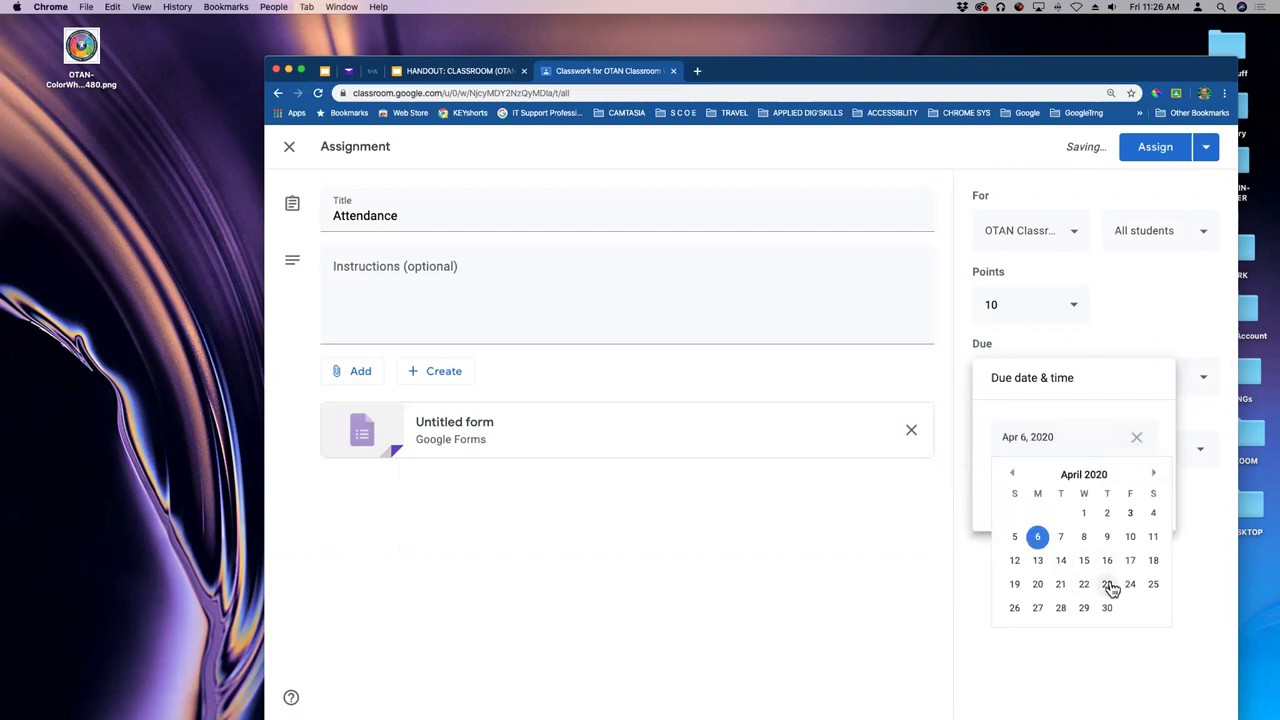
pyautogui.click(1038, 538)
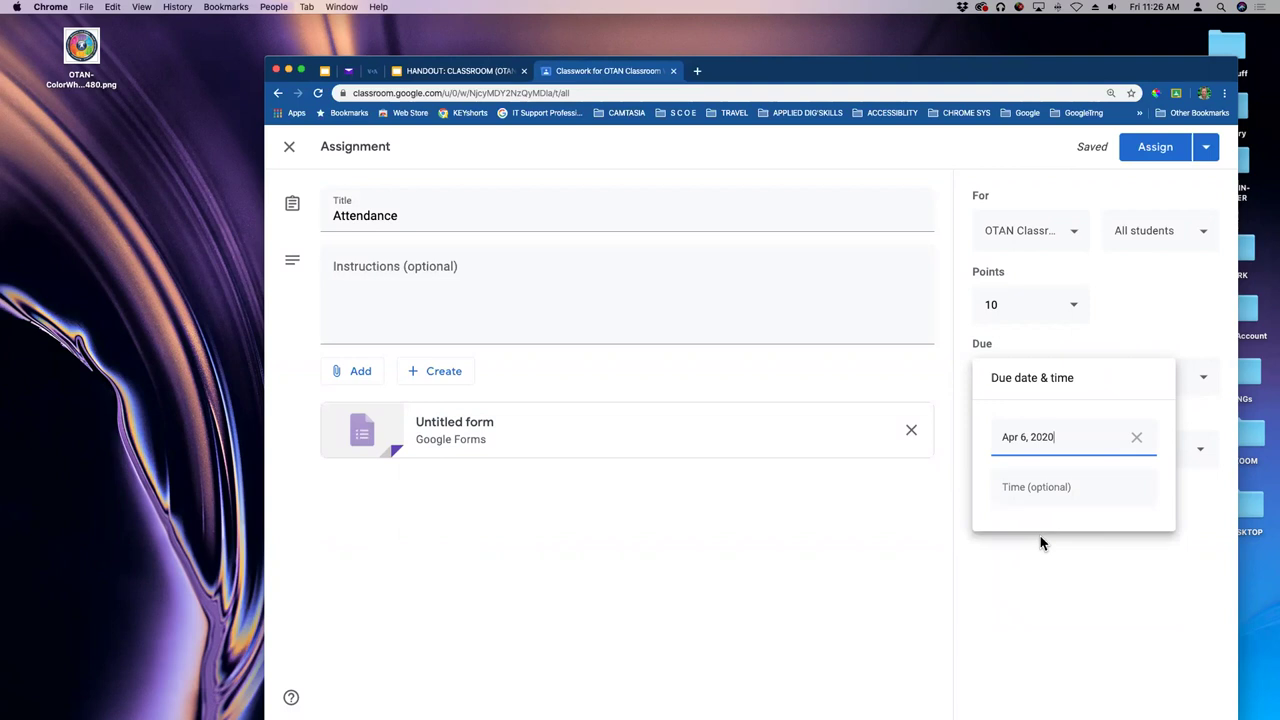
pyautogui.click(1138, 441)
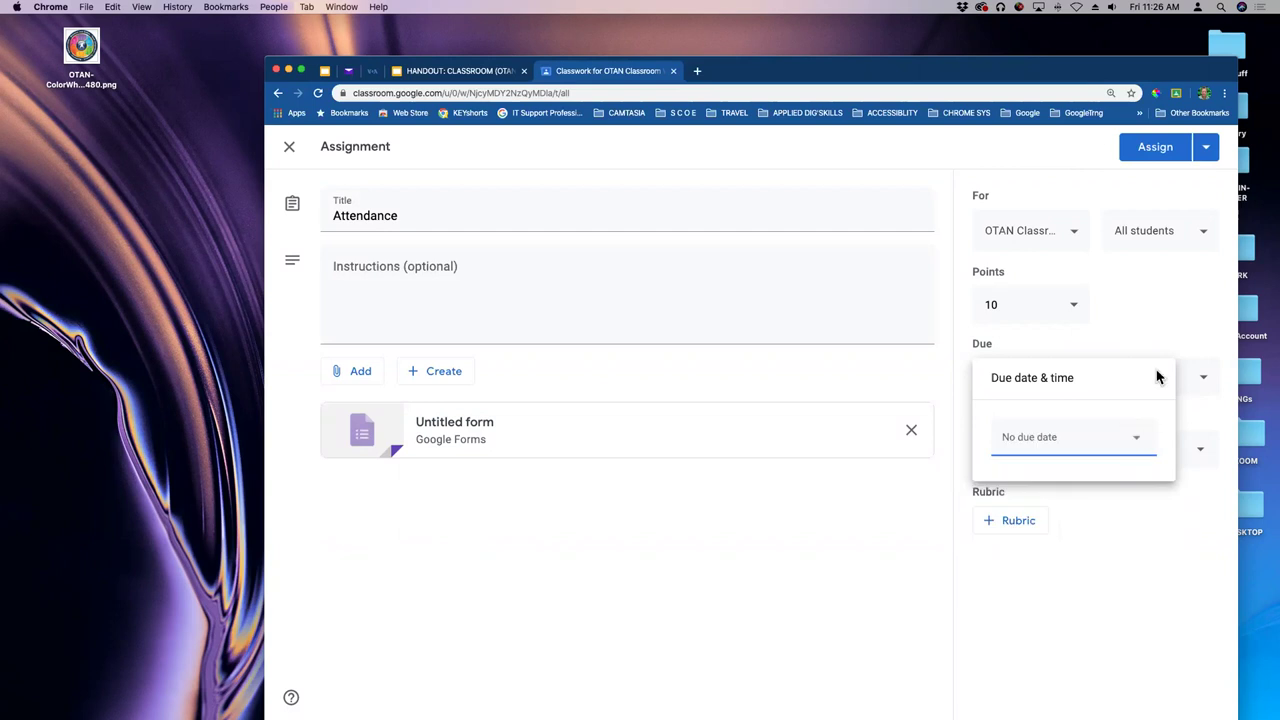
pyautogui.click(946, 576)
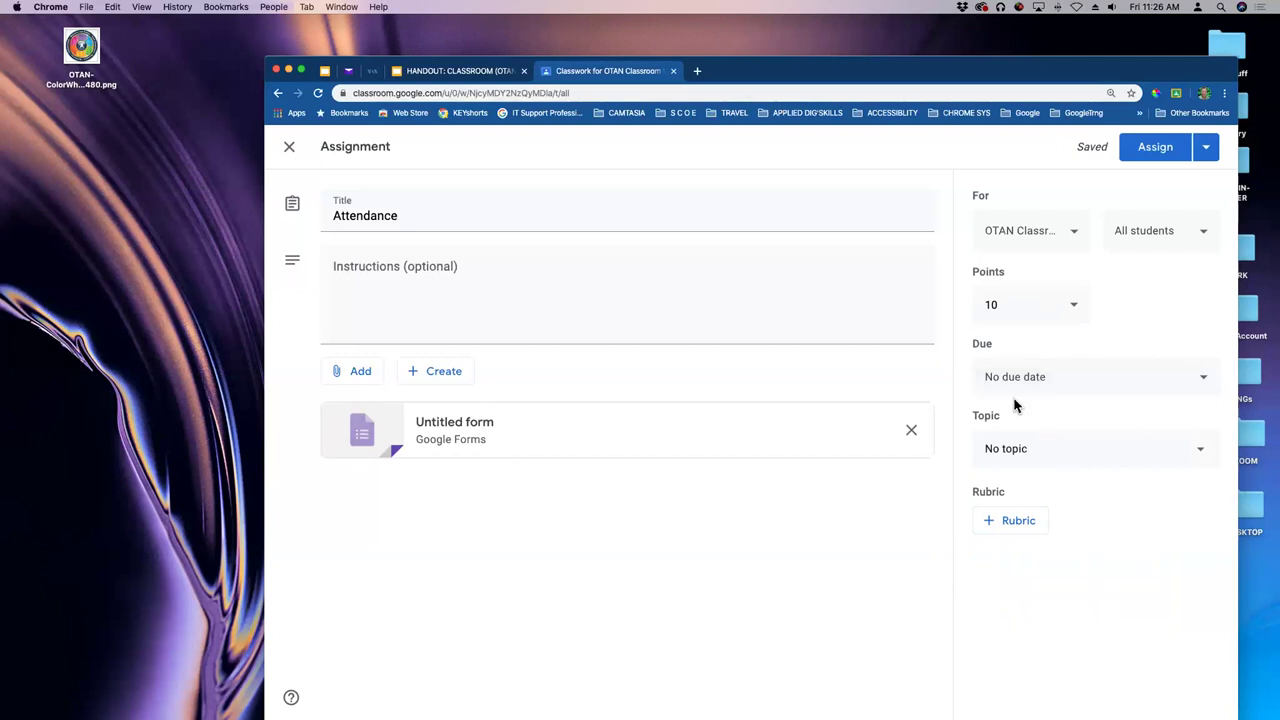
# - Put the Attendance assignment under the Class Materials topic, assign it, and expand its Classwork entry
pyautogui.click(1200, 455)
pyautogui.click(1045, 537)
pyautogui.click(1156, 150)
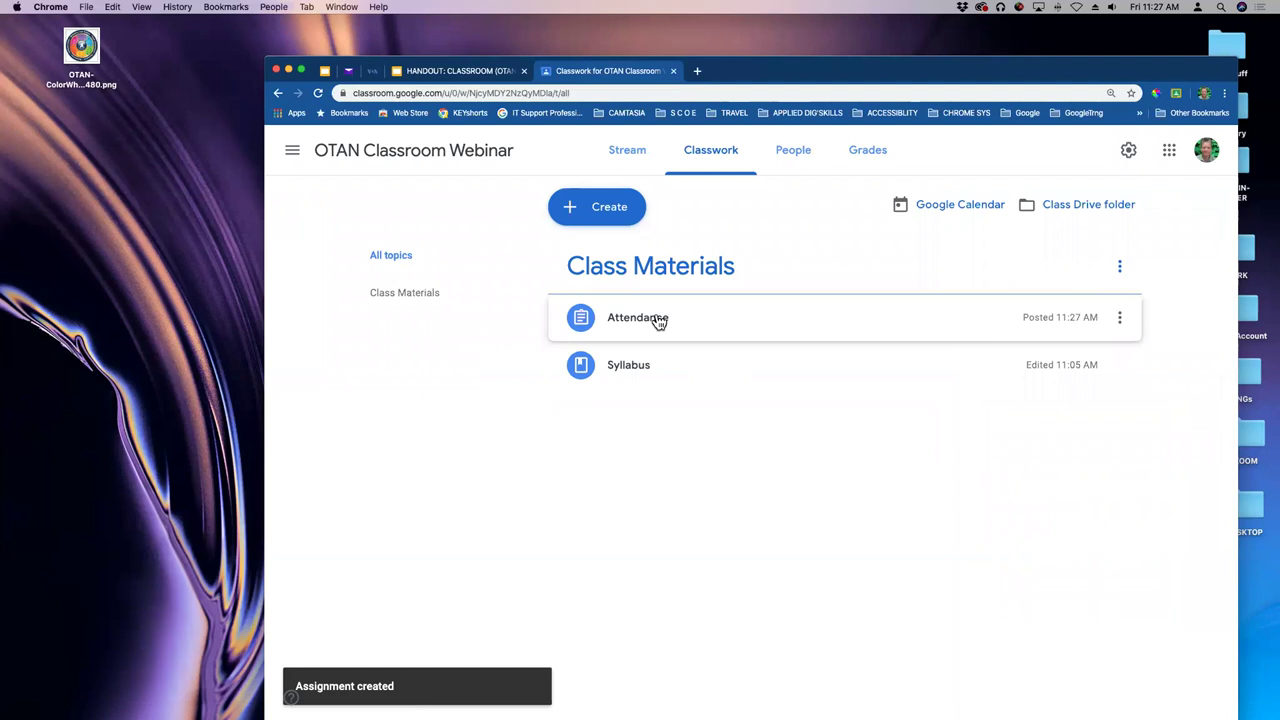
pyautogui.click(658, 322)
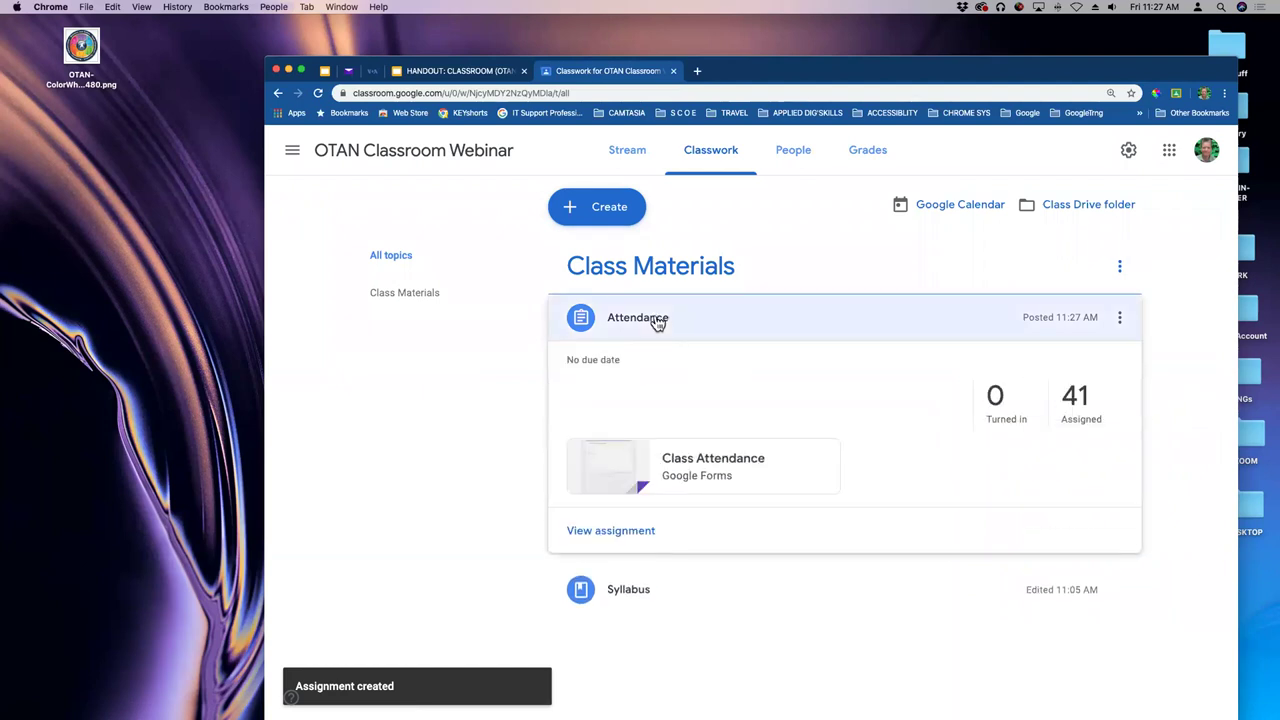
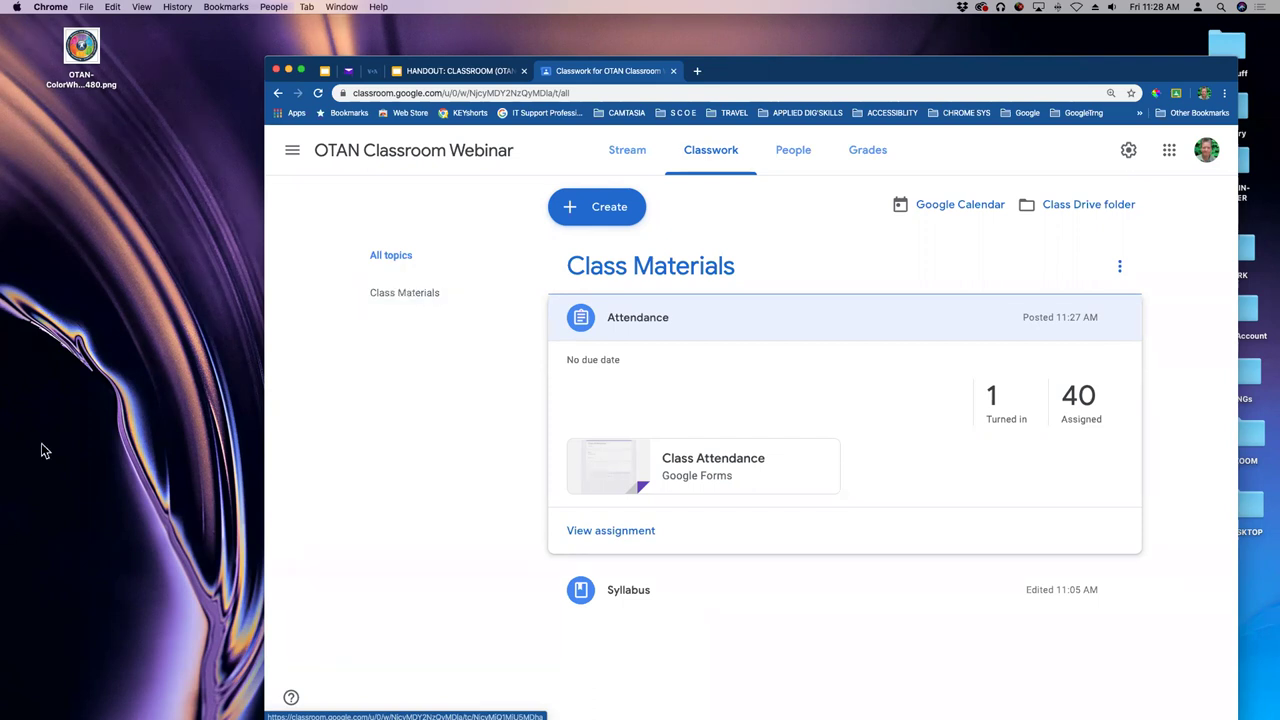
# - Bring the student's Safari window to the front and enlarge it to fill the screen
pyautogui.moveTo(8, 530)
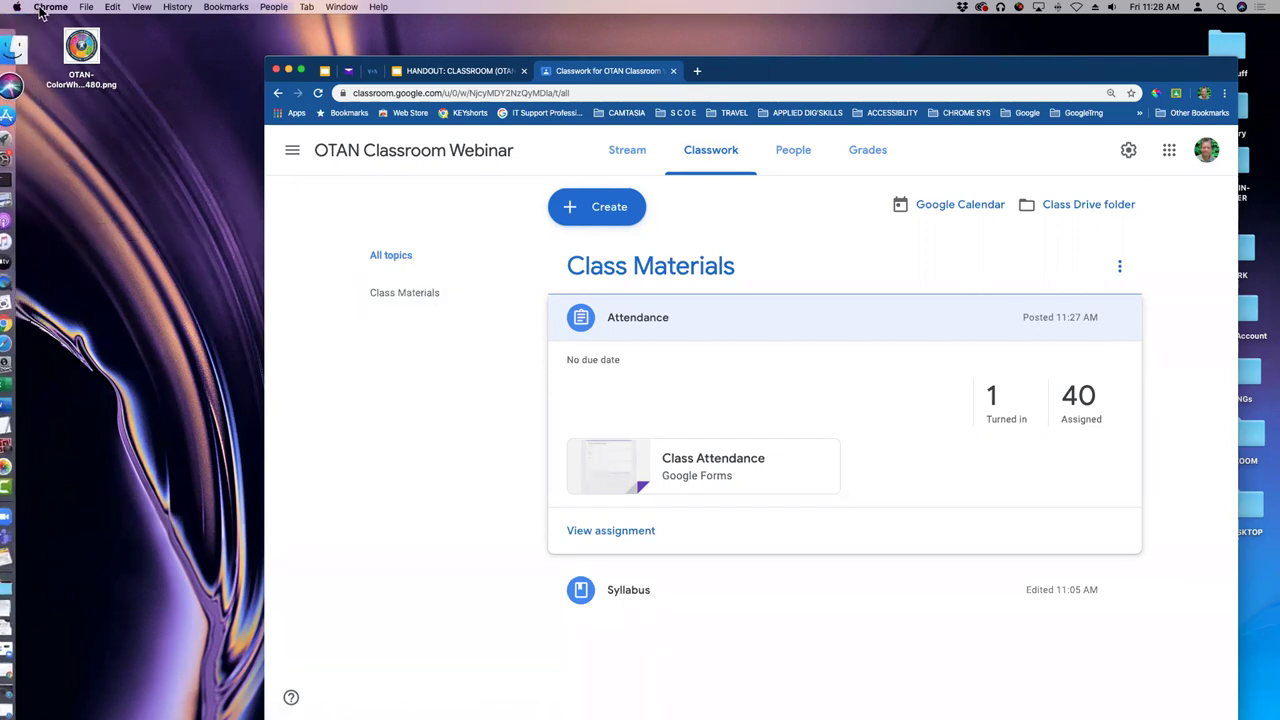
pyautogui.click(28, 301)
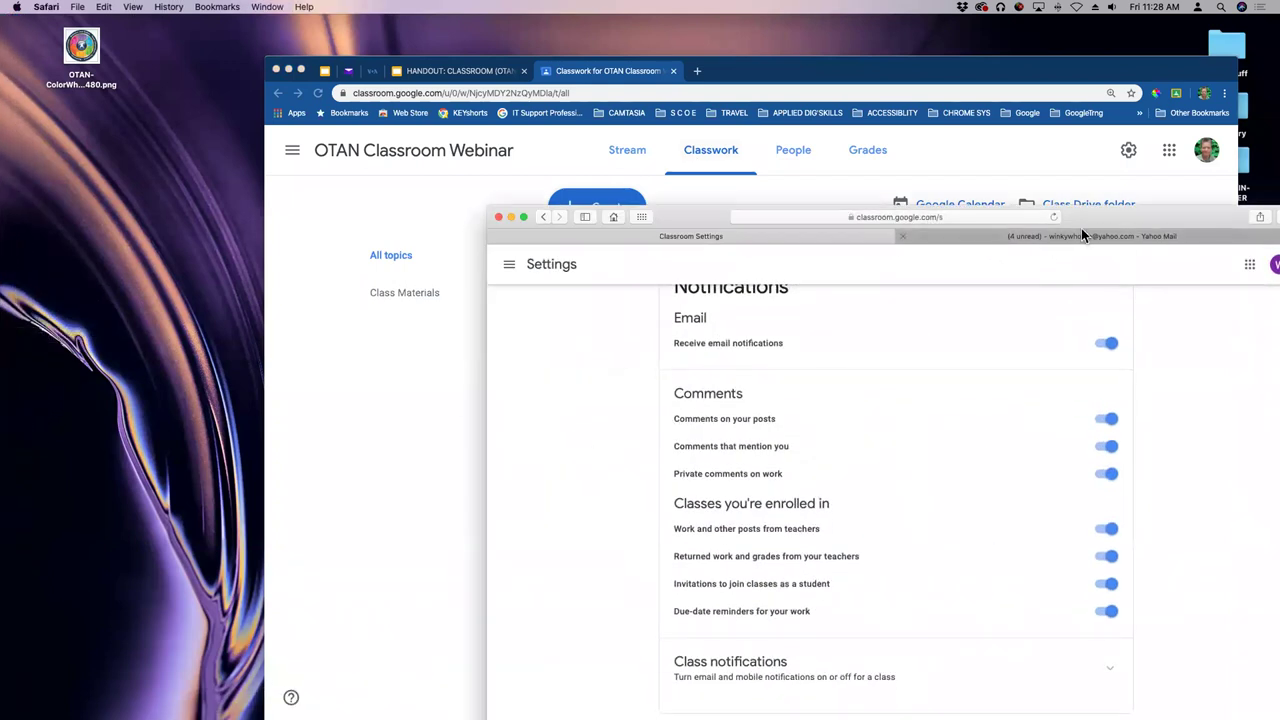
pyautogui.doubleClick(1180, 218)
pyautogui.scroll(5, 790, 285)
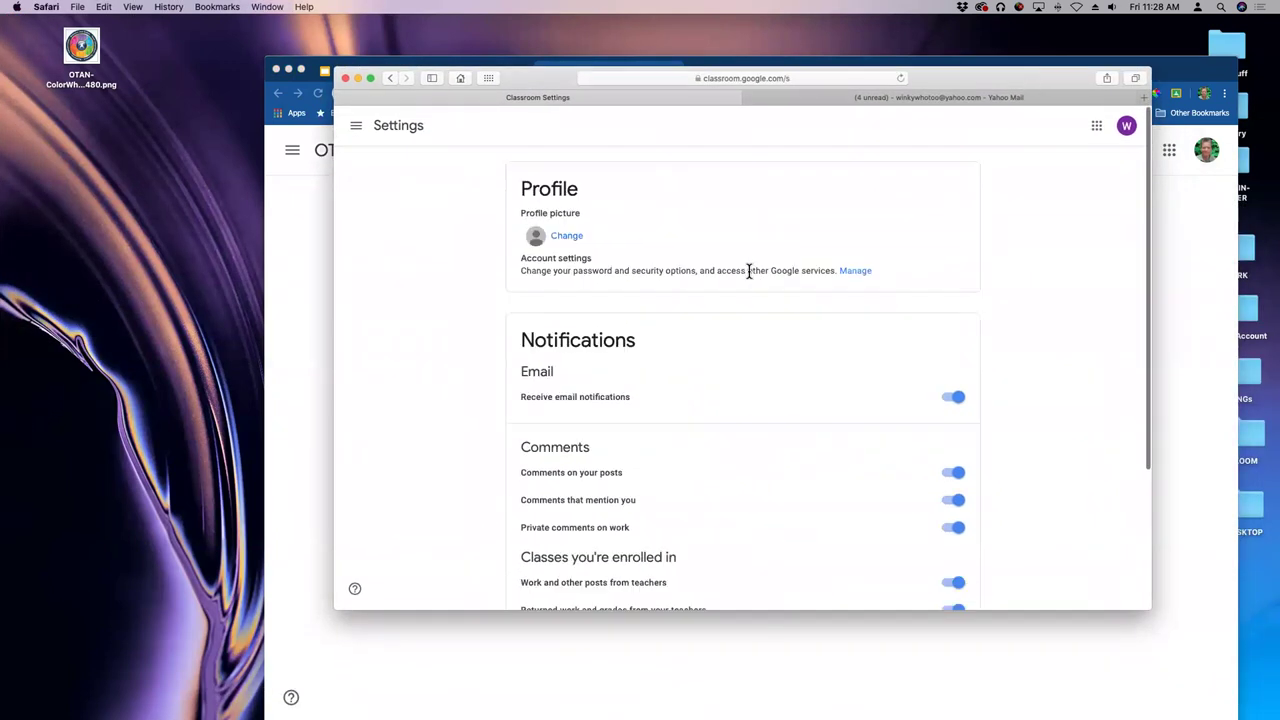
# - Open the Class Materials topic on the OTAN Classroom Webinar class's Classwork page
pyautogui.click(356, 125)
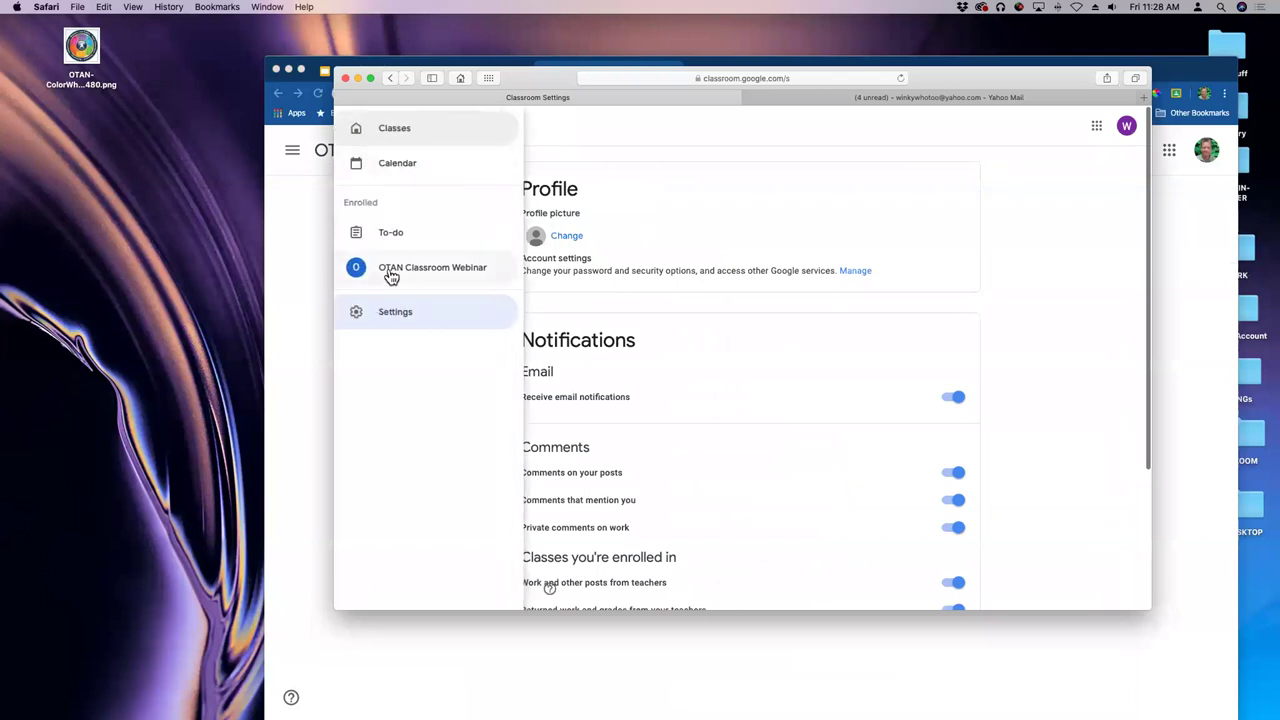
pyautogui.click(392, 270)
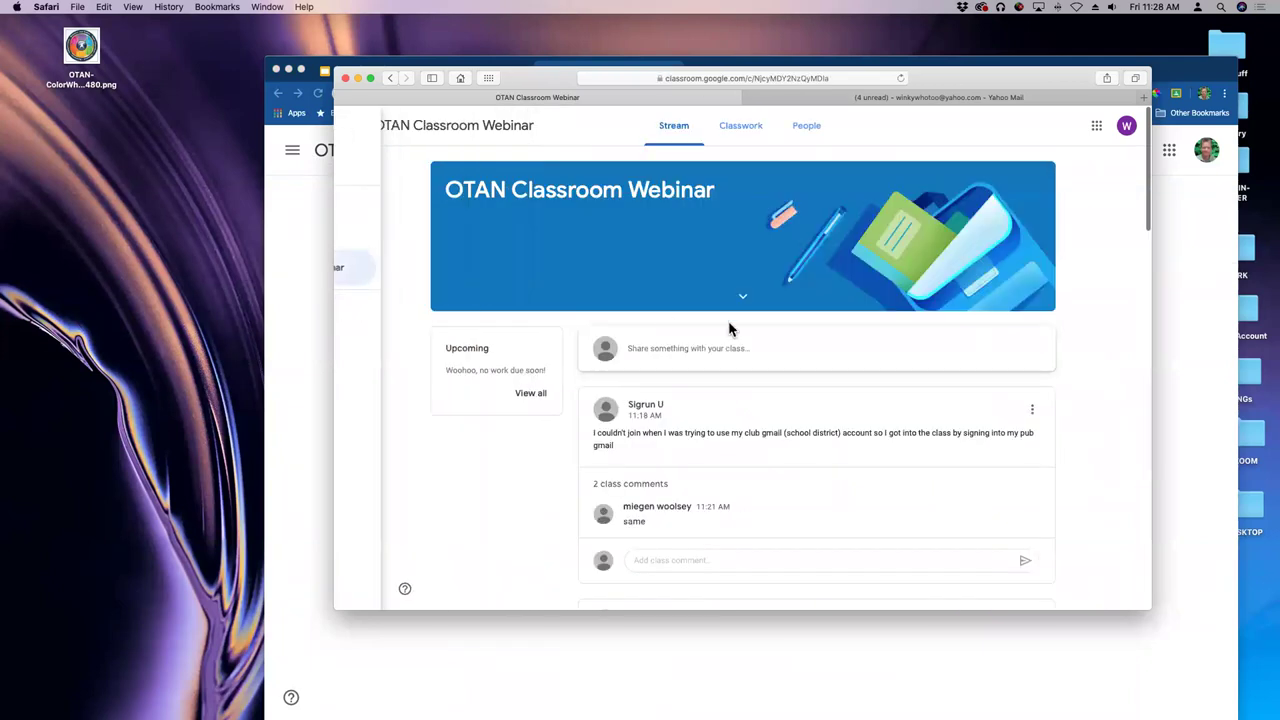
pyautogui.click(741, 128)
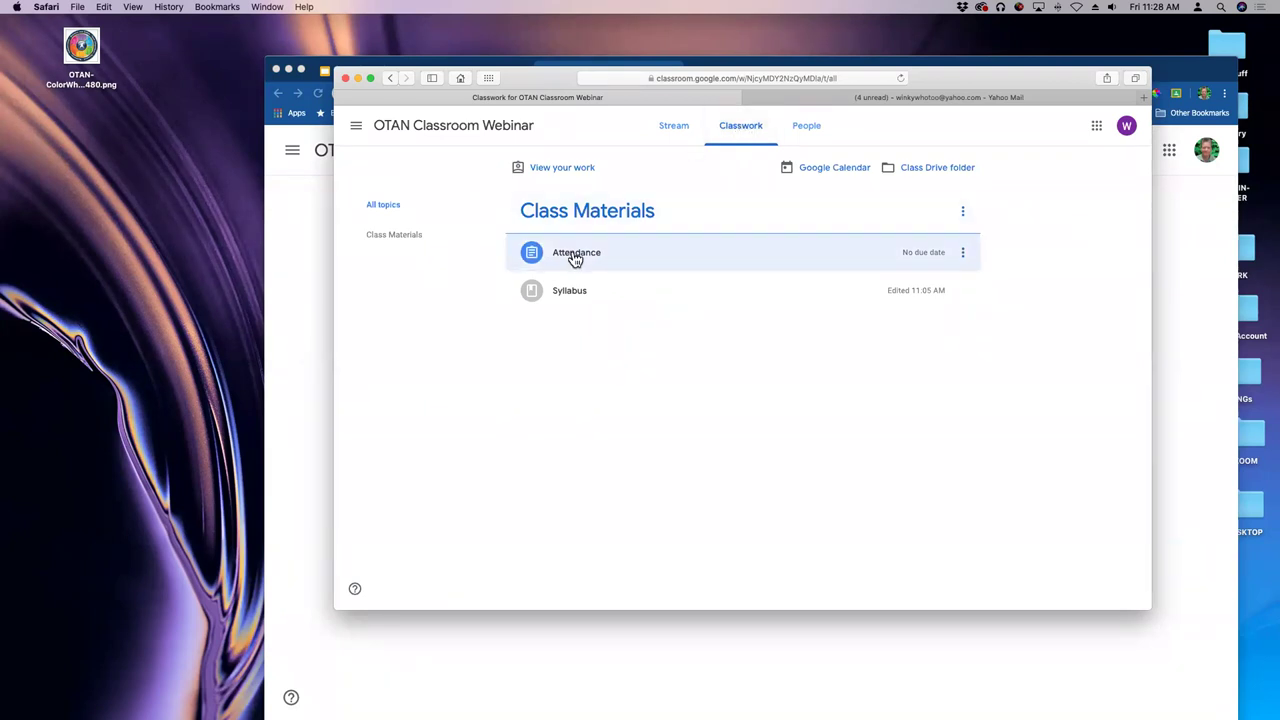
pyautogui.click(403, 242)
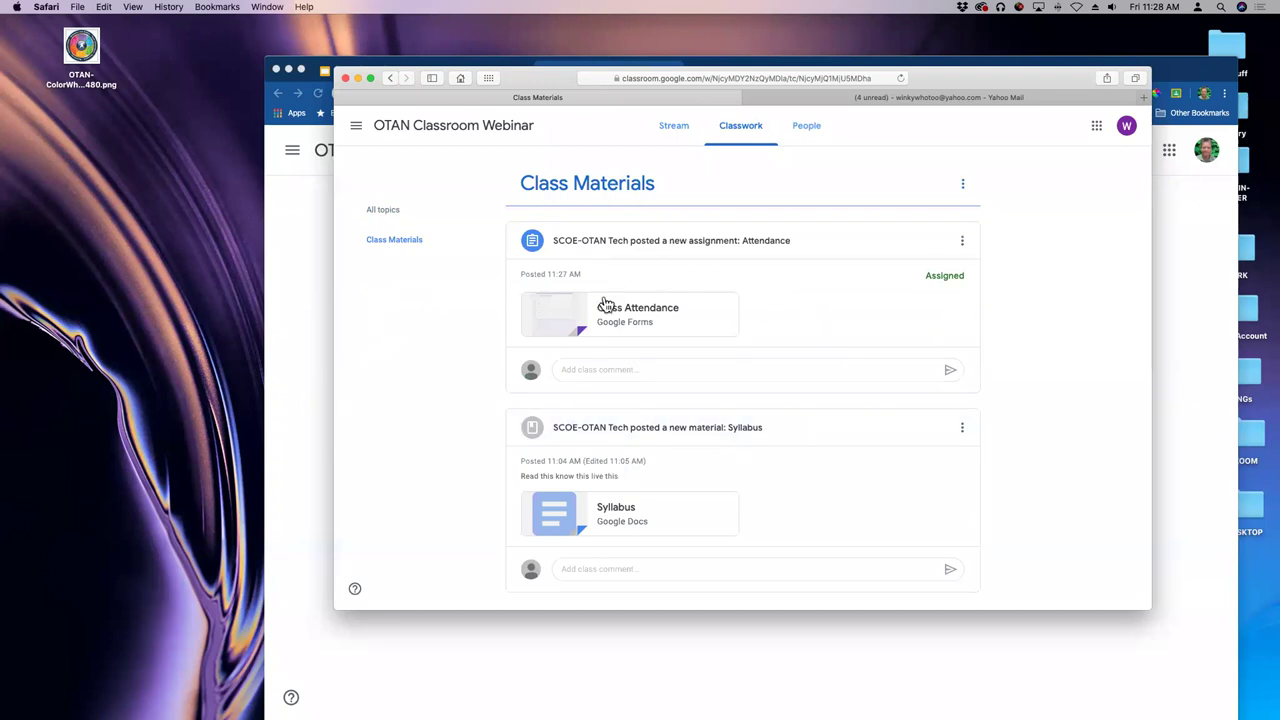
# - Open the Class Attendance form and enter the student's name in the Name field
pyautogui.click(667, 316)
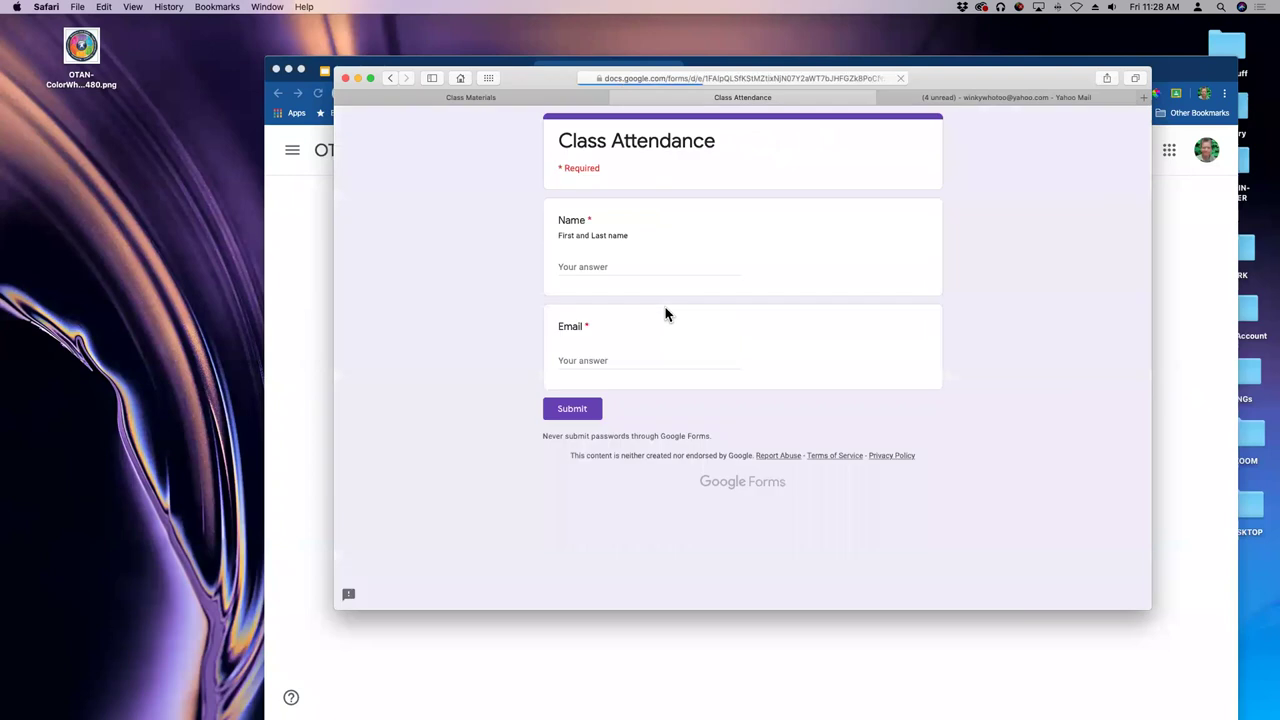
pyautogui.click(596, 266)
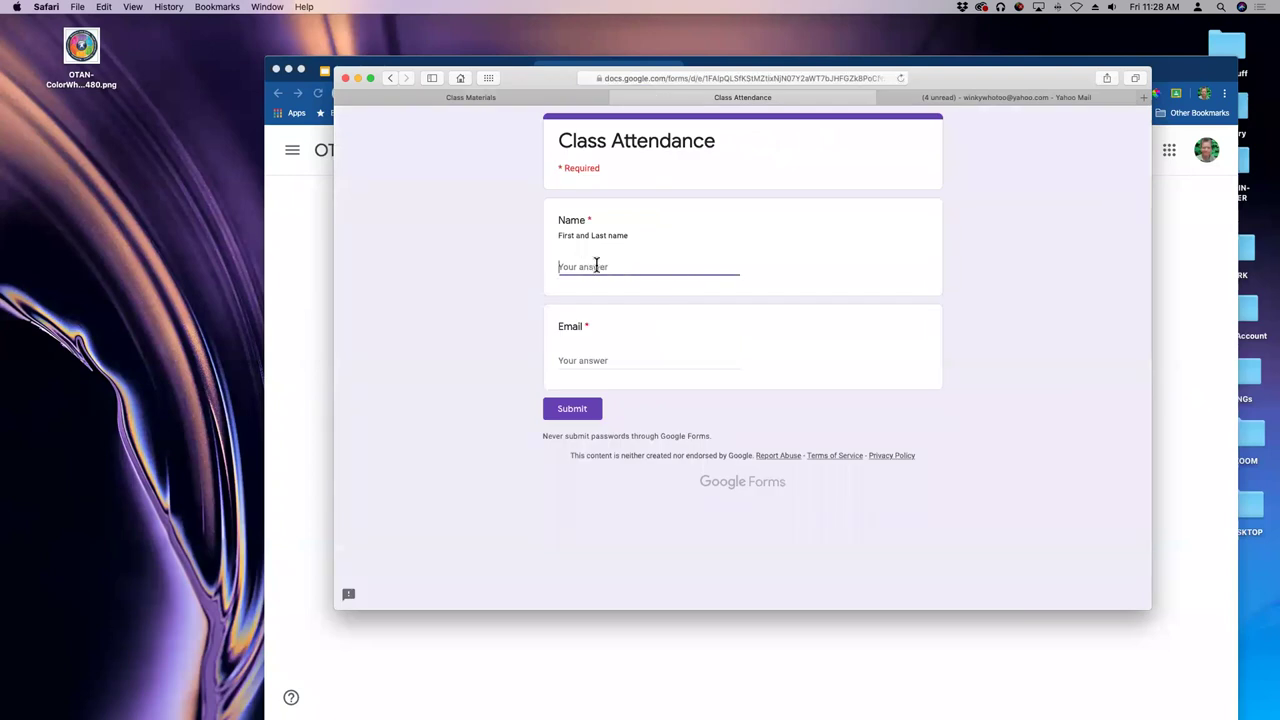
pyautogui.write('Melinda')
pyautogui.press('BackSpace')
pyautogui.press('BackSpace')
pyautogui.press('BackSpace')
pyautogui.press('BackSpace')
pyautogui.press('BackSpace')
pyautogui.press('BackSpace')
pyautogui.write('M')
pyautogui.press('BackSpace')
pyautogui.write('h')
pyautogui.press('BackSpace')
pyautogui.write('Whoo Too Wi')
# - Enter the student's e-mail address in the Email field and submit the attendance response
pyautogui.press('Tab')
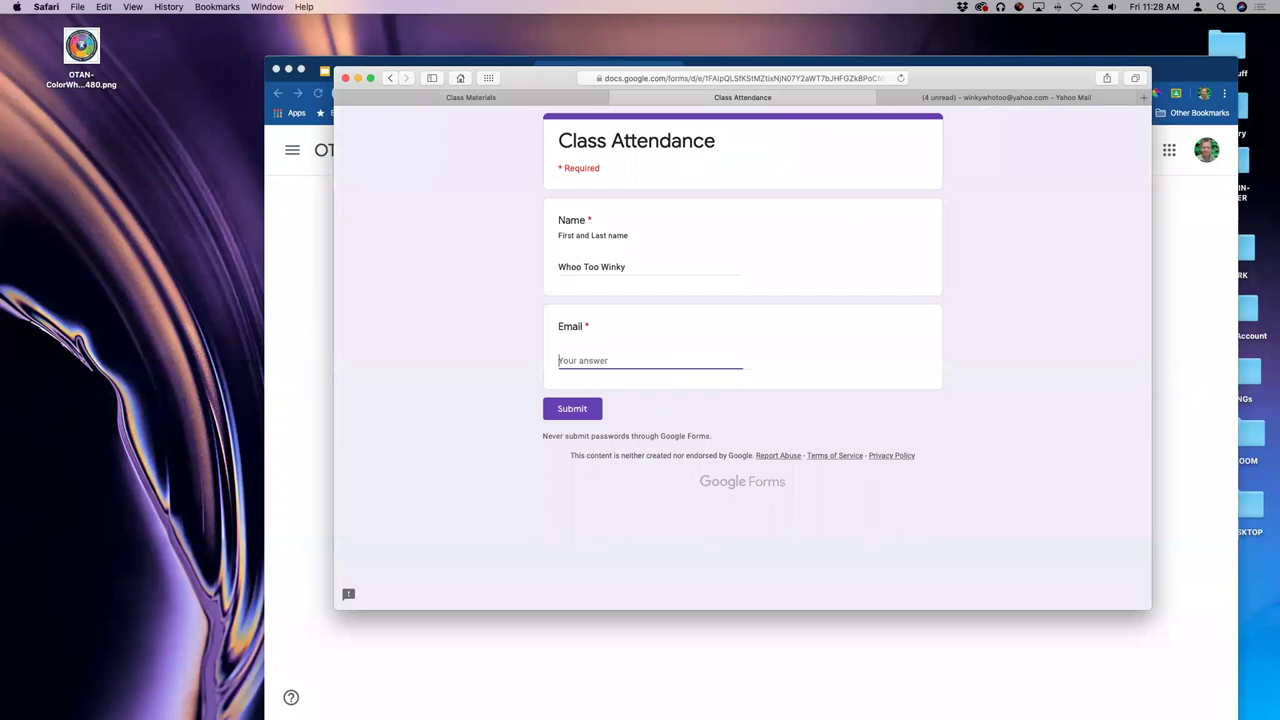
pyautogui.click(572, 408)
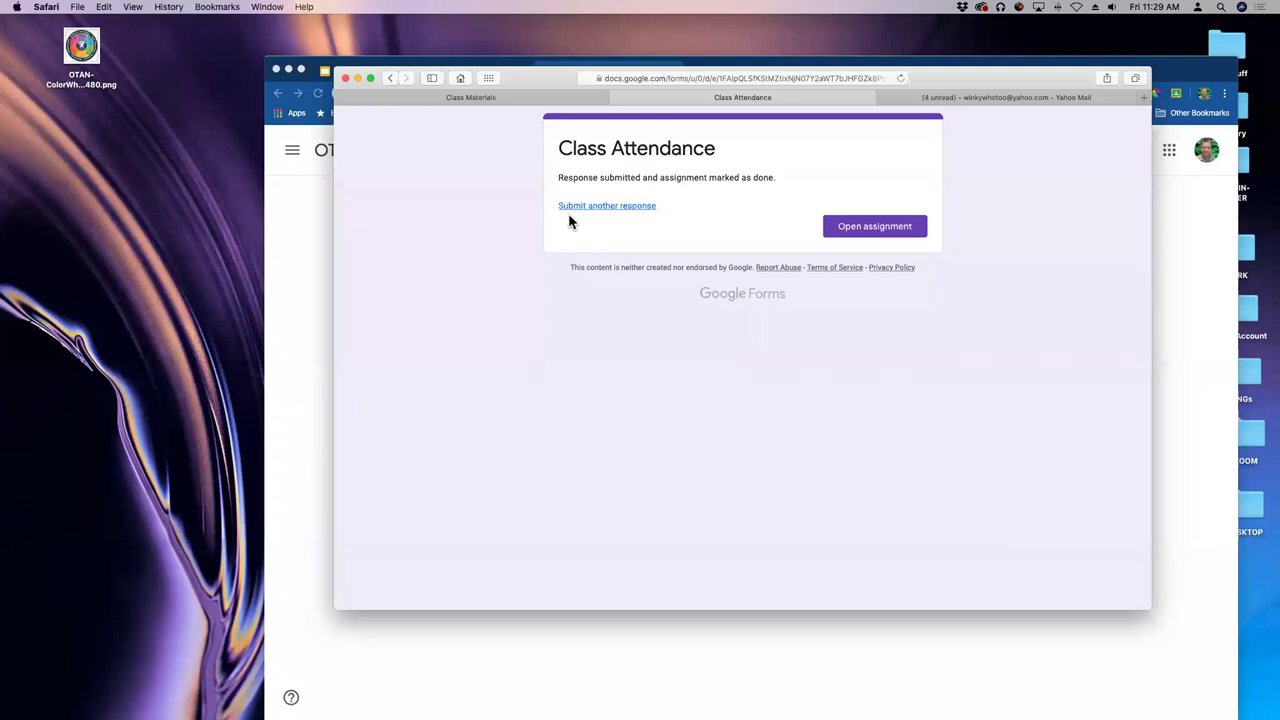
# - Close the student's mail, Attendance and form tabs, then bring back the teacher's Classwork window
pyautogui.click(861, 230)
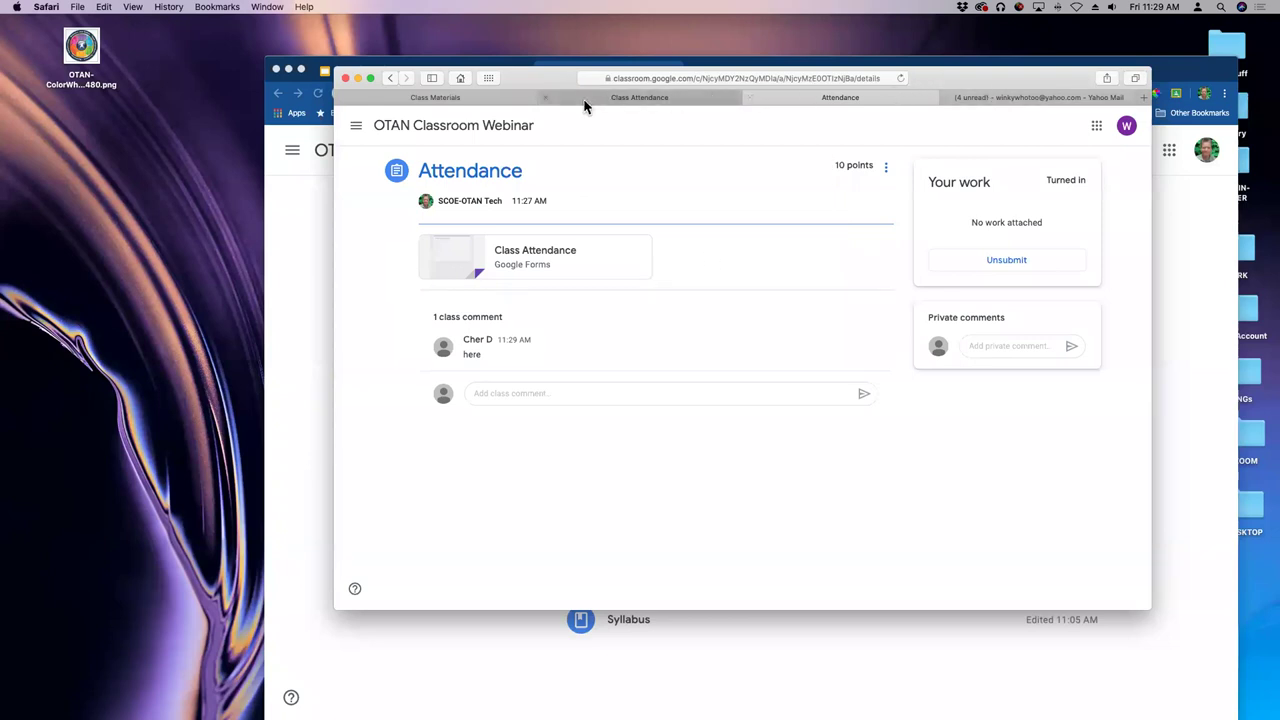
pyautogui.click(949, 103)
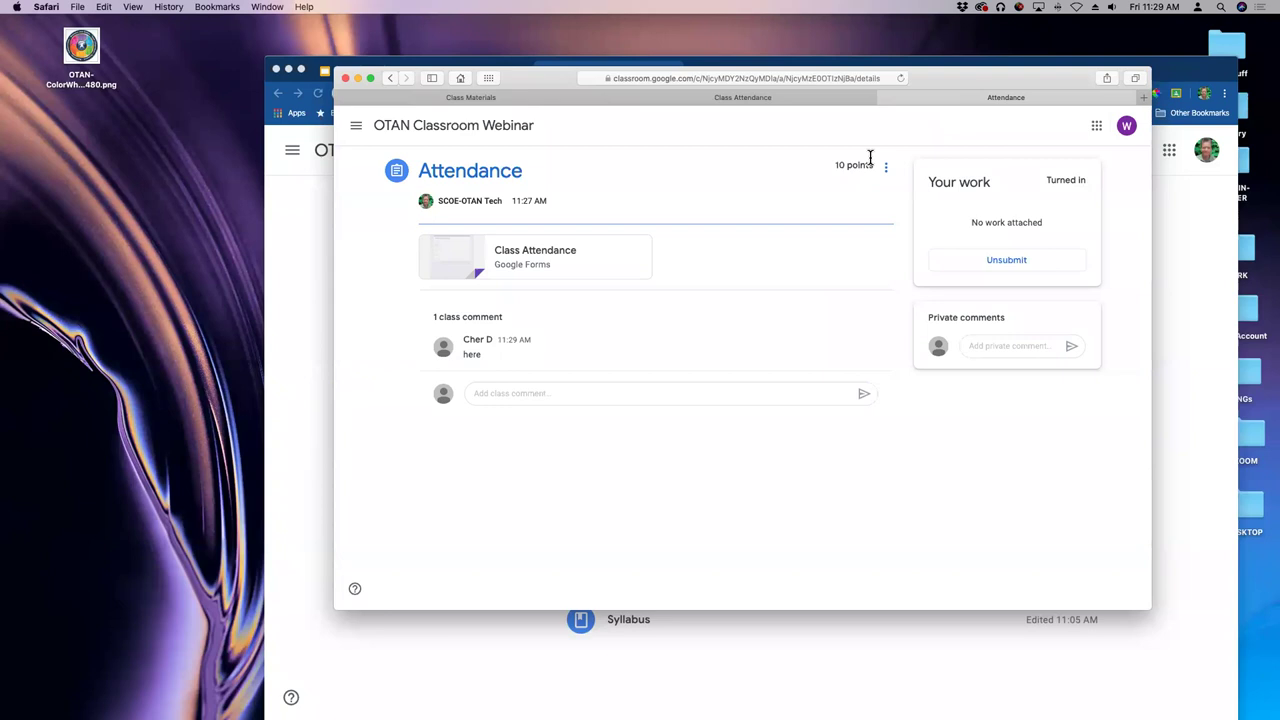
pyautogui.click(884, 98)
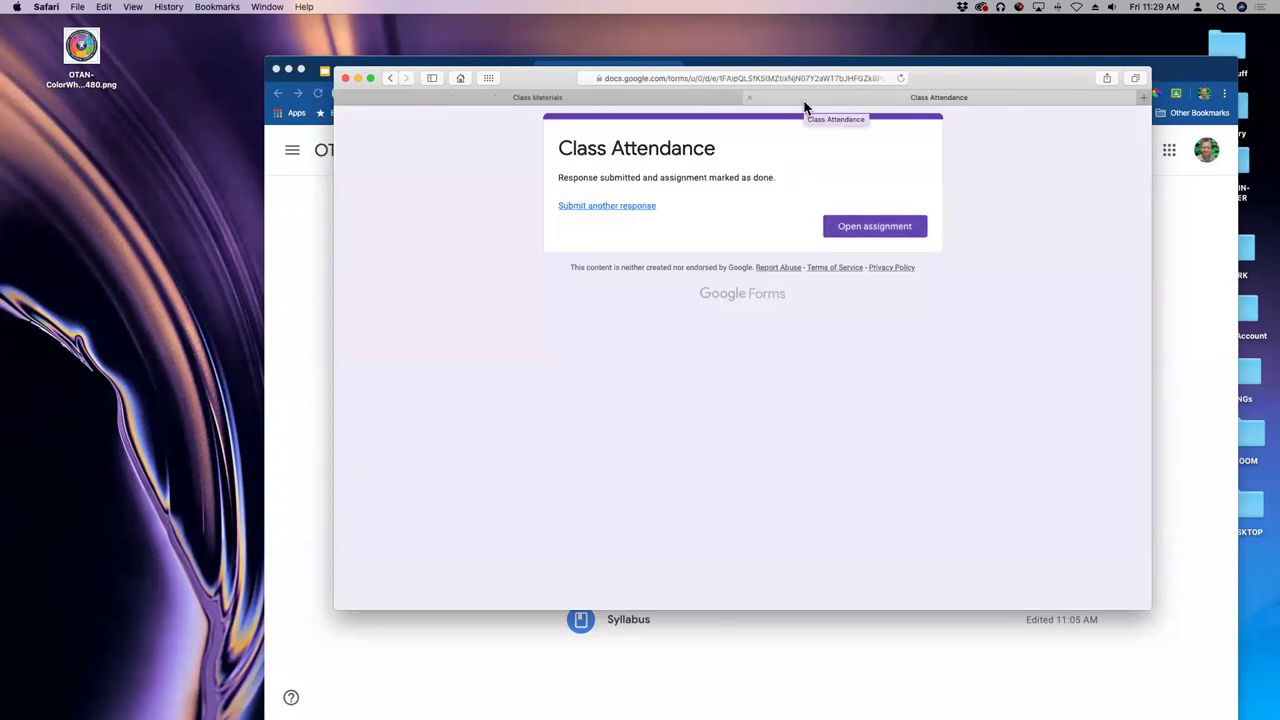
pyautogui.click(750, 97)
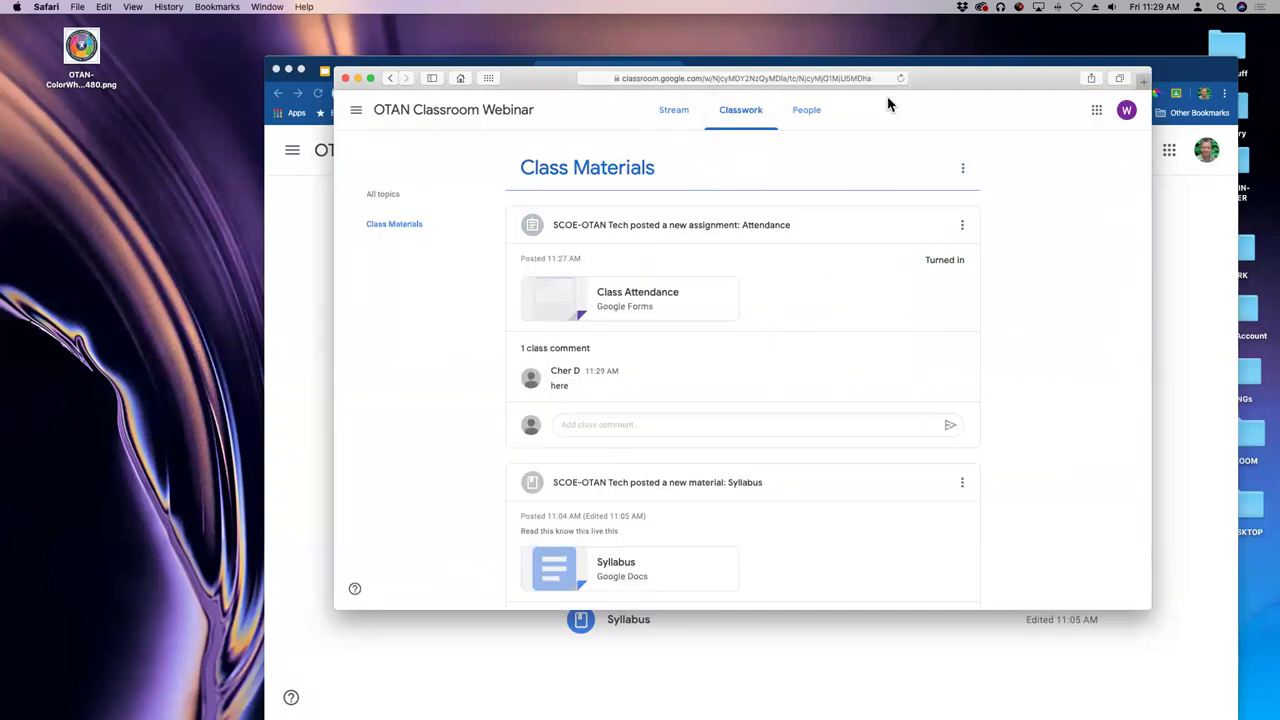
pyautogui.moveTo(971, 78); pyautogui.dragTo(975, 147)
pyautogui.click(975, 140)
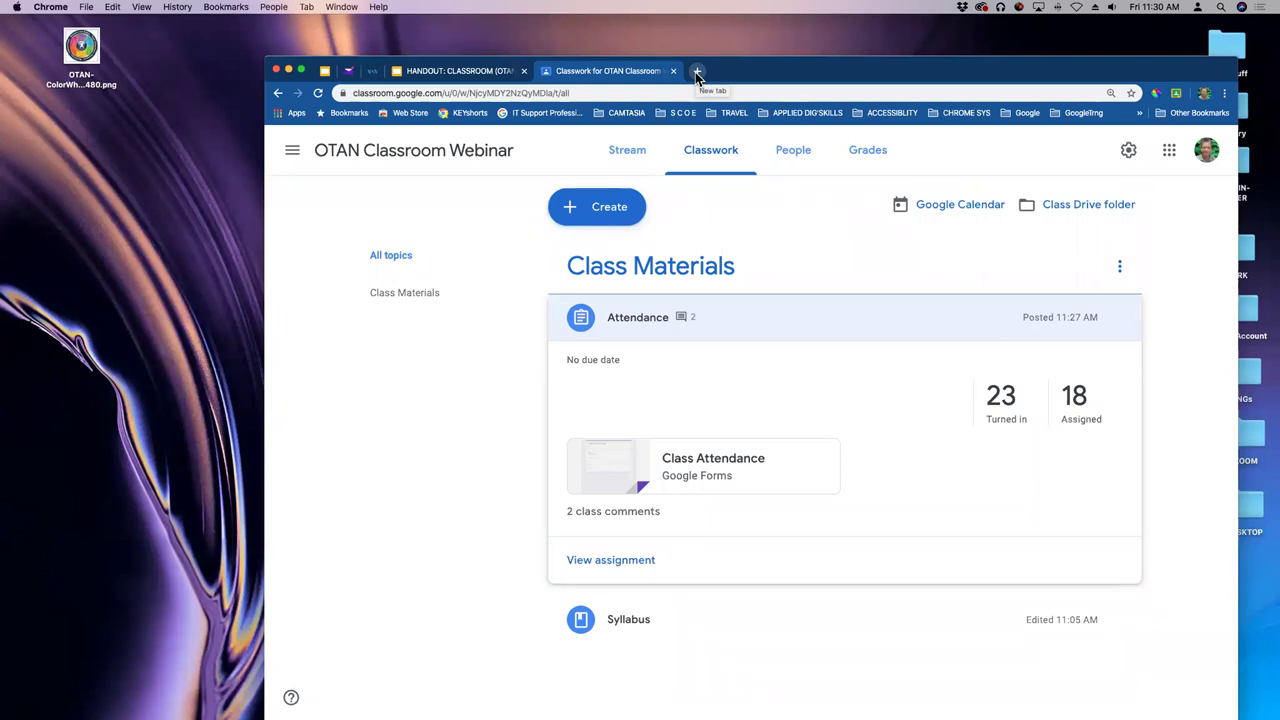
# - Open the Class Attendance form for editing from the class Drive folder
pyautogui.click(1084, 208)
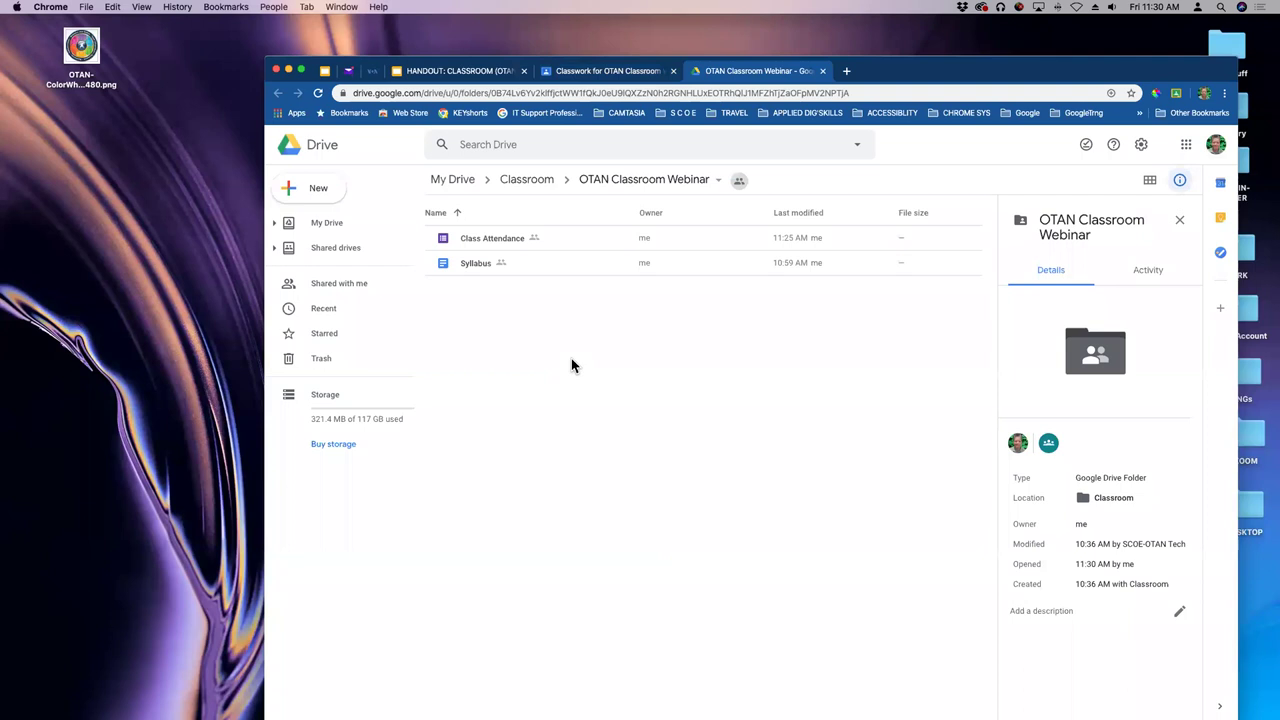
pyautogui.click(509, 241)
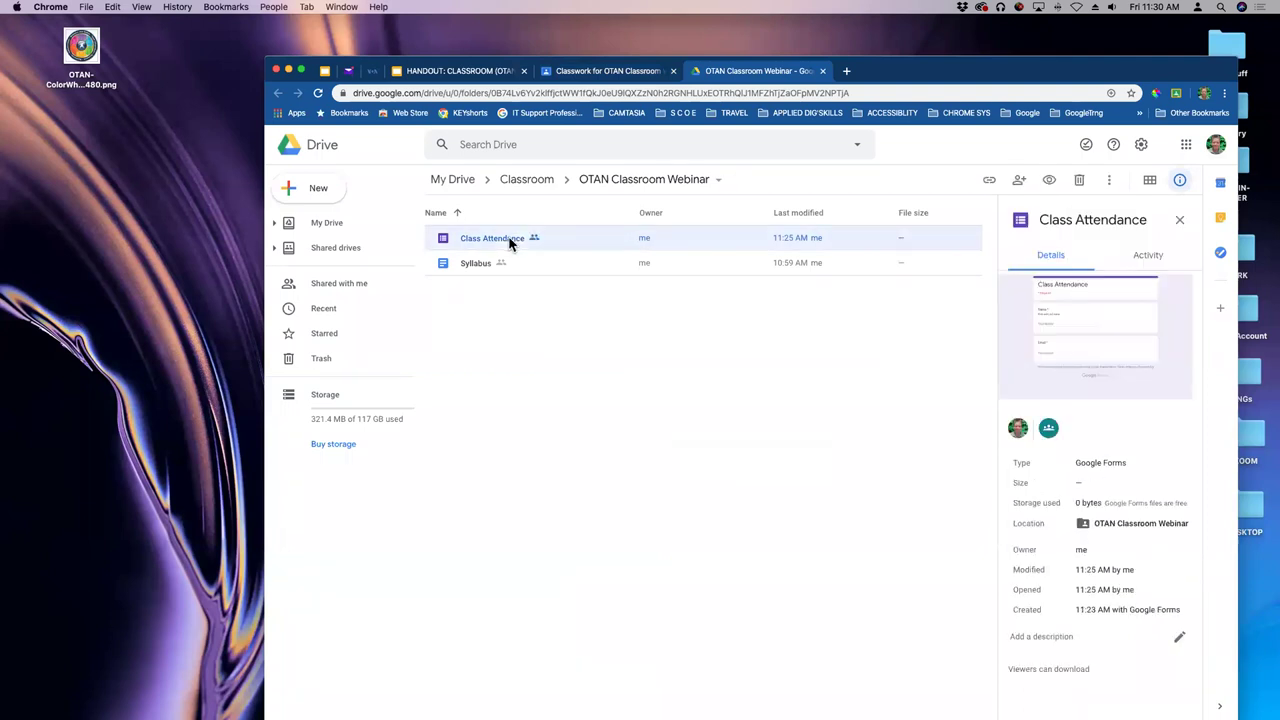
pyautogui.doubleClick(509, 241)
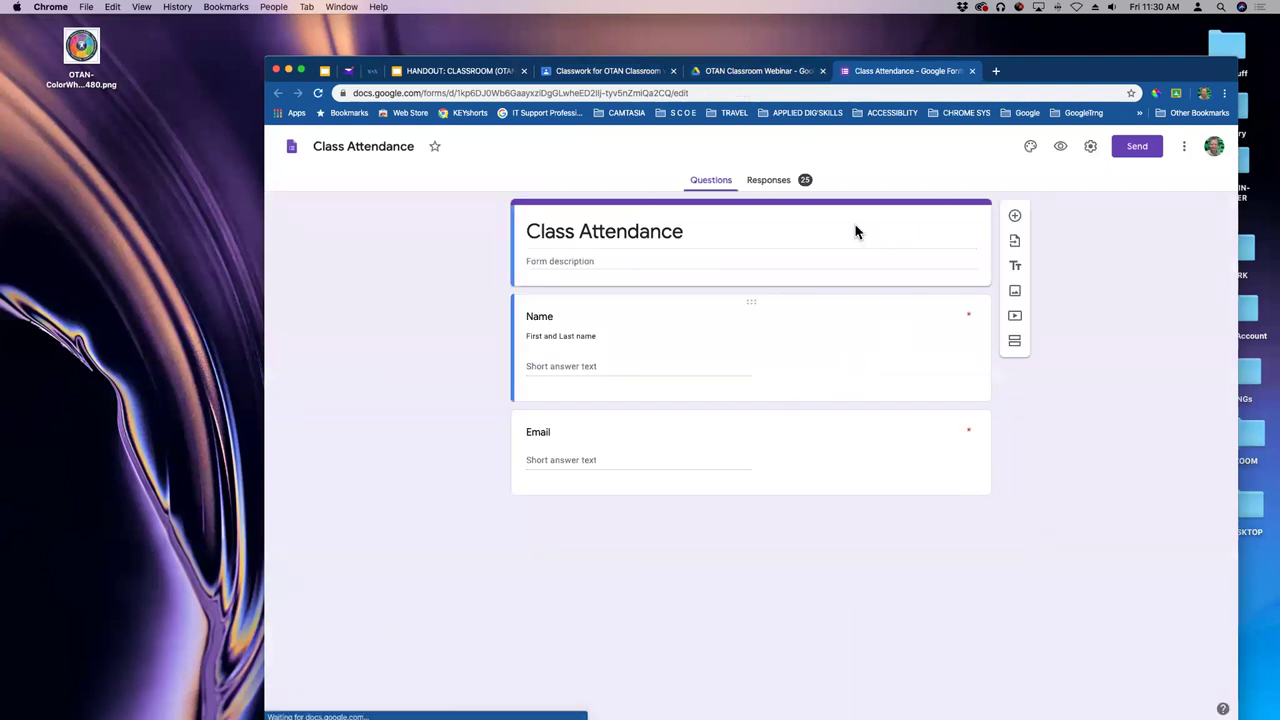
# - Send the Class Attendance responses to a new Class Attendance (Responses) spreadsheet
pyautogui.click(777, 187)
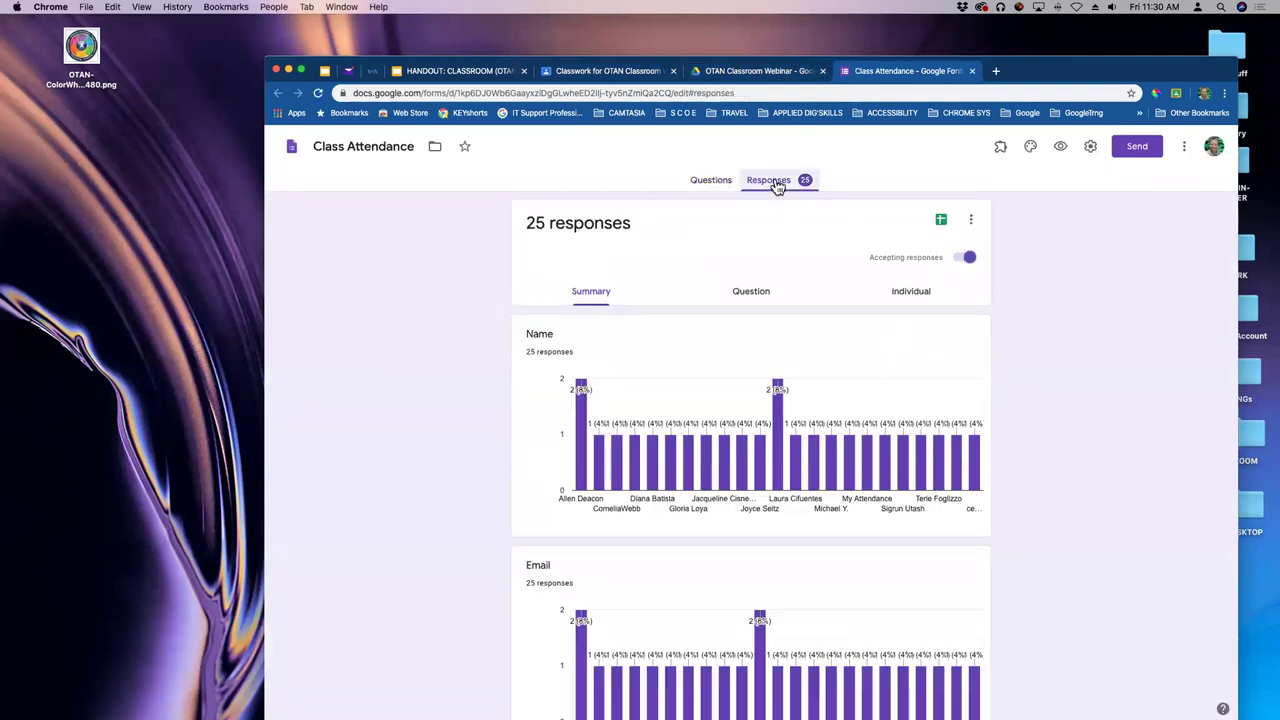
pyautogui.scroll(-2, 836, 363)
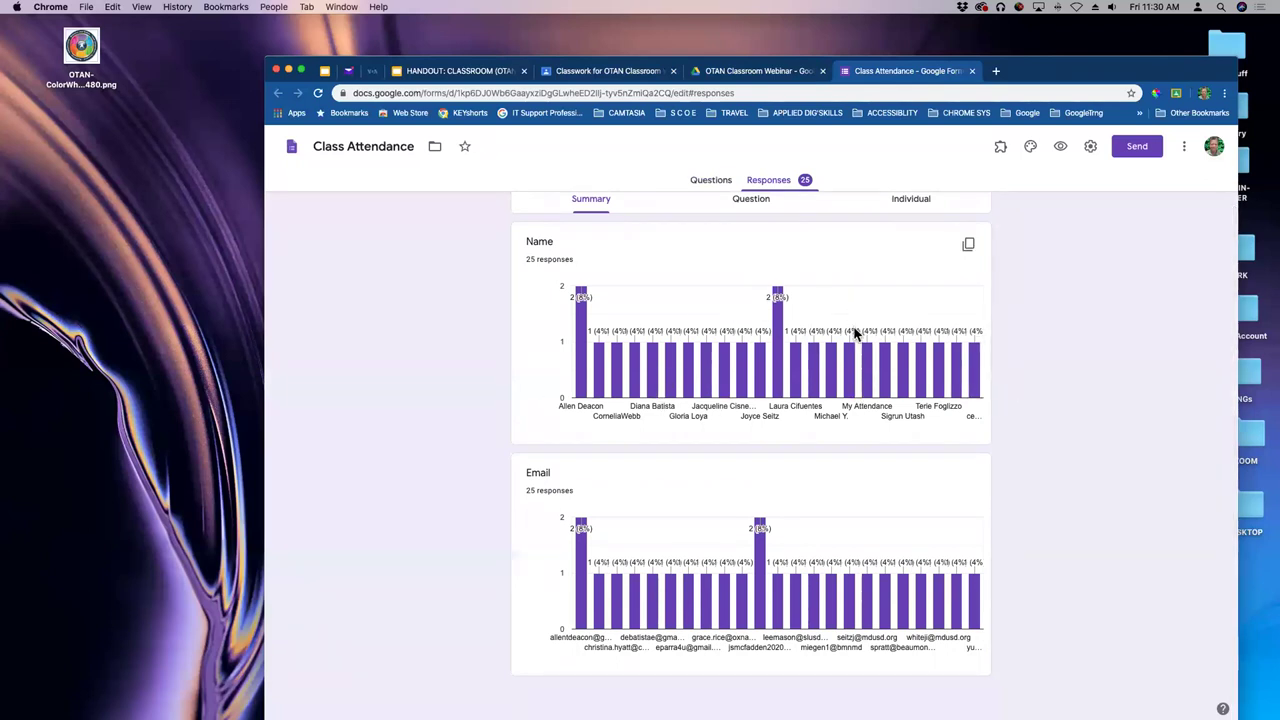
pyautogui.scroll(2, 854, 330)
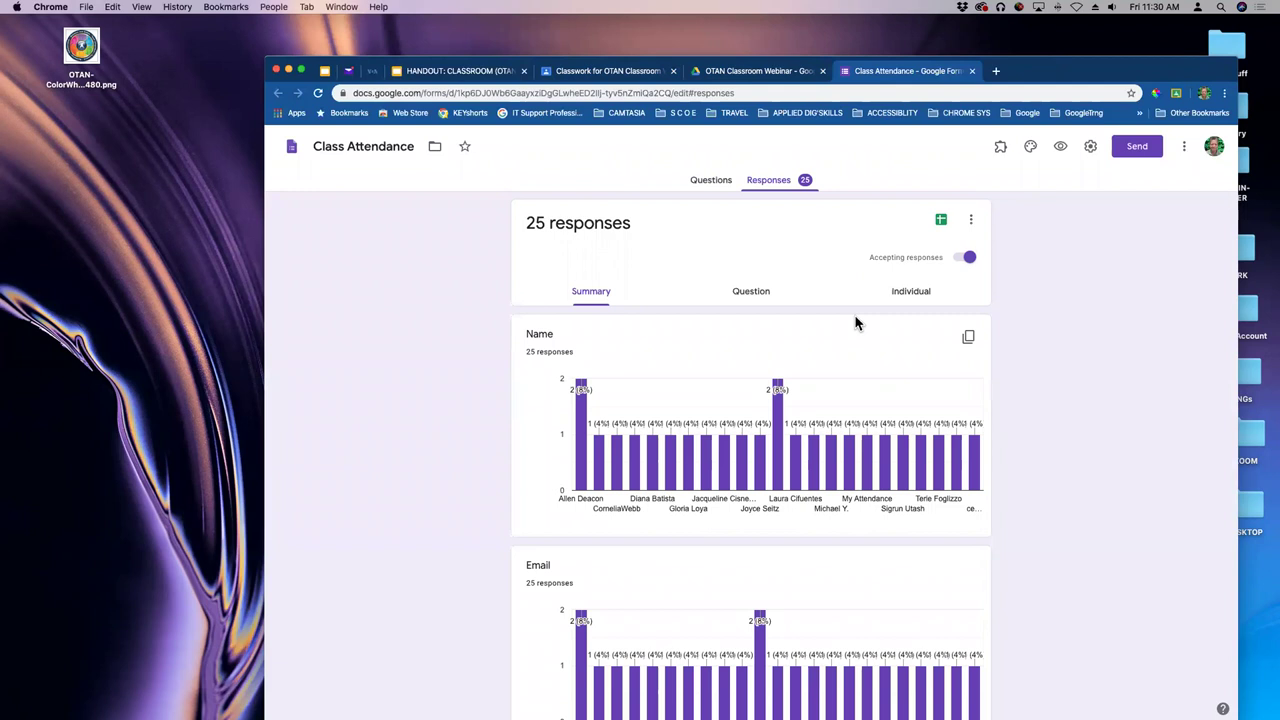
pyautogui.click(941, 222)
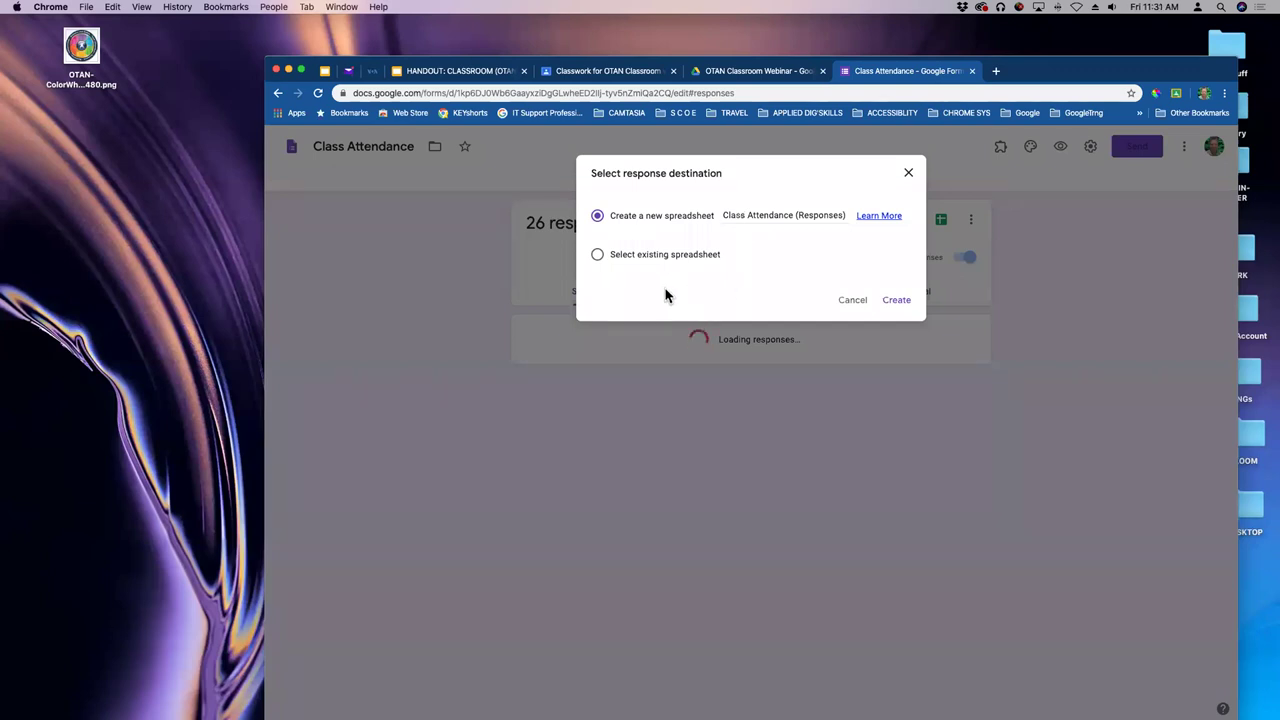
pyautogui.click(918, 301)
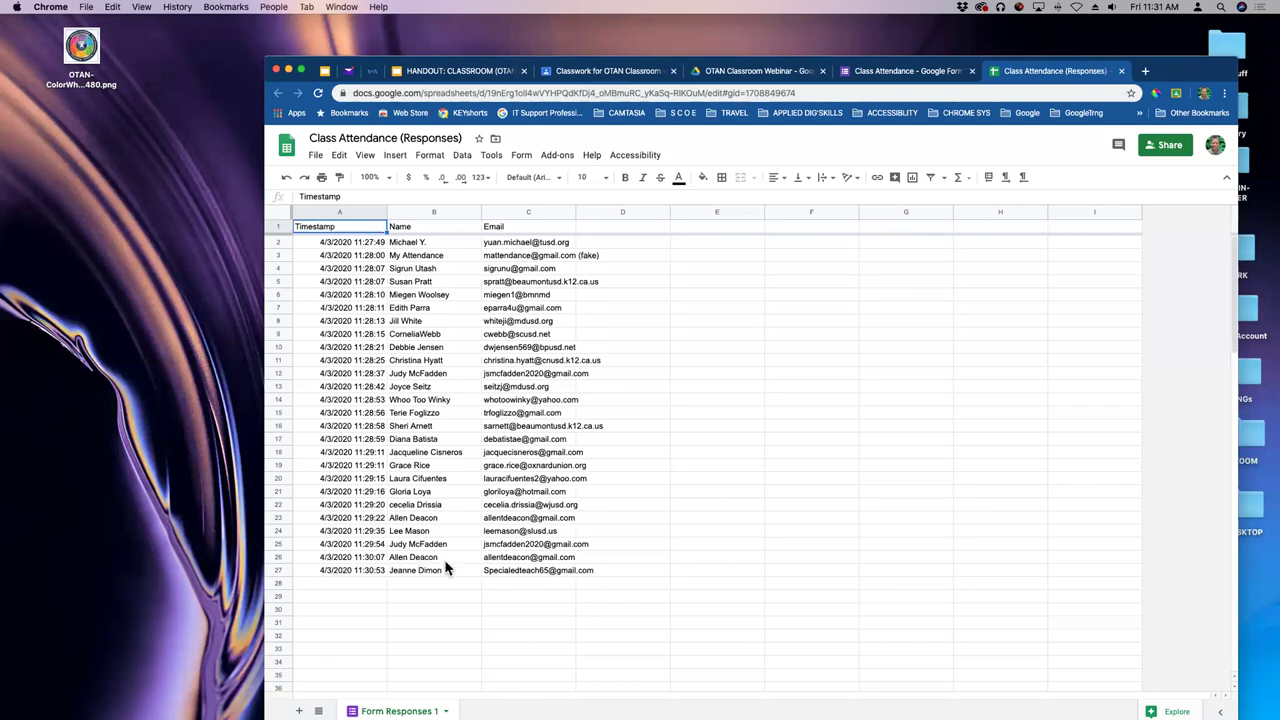
# - Check the 11:30:07 timestamp in cell A26, then close the responses spreadsheet
pyautogui.click(336, 560)
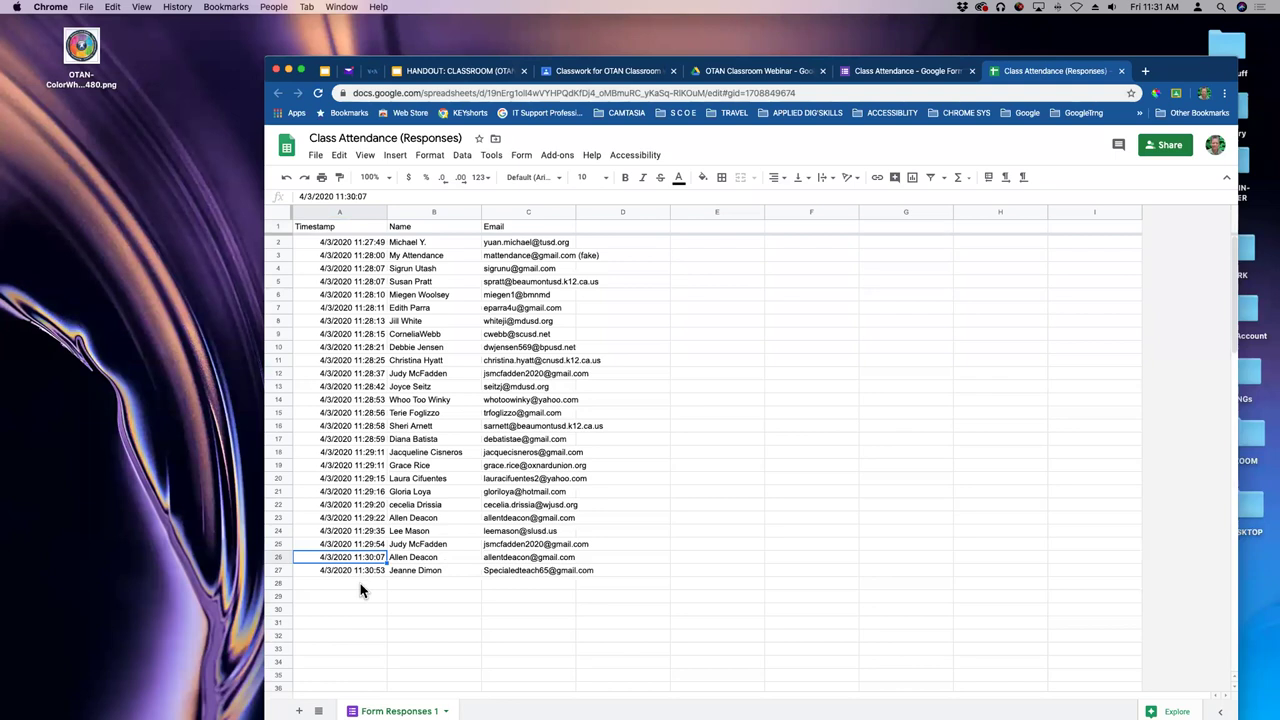
pyautogui.click(1122, 71)
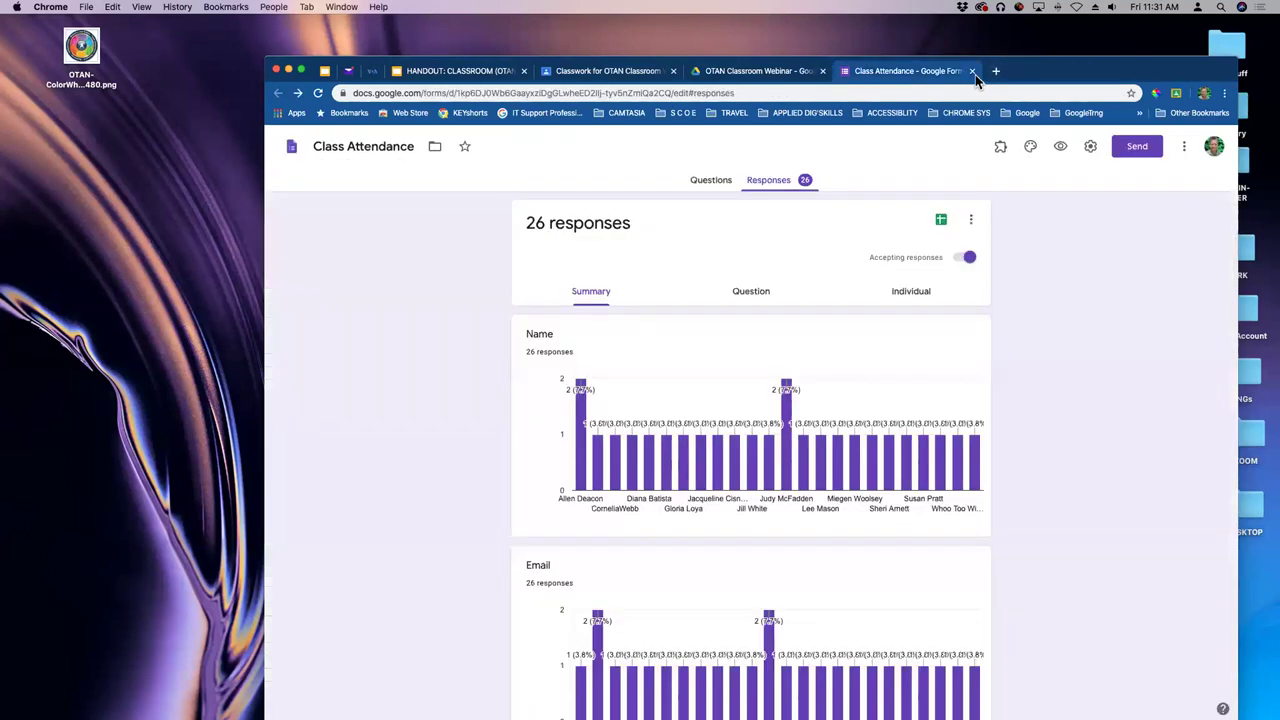
# - Close the form editor, return to the OTAN Classroom Classwork page and open the Create menu
pyautogui.click(972, 71)
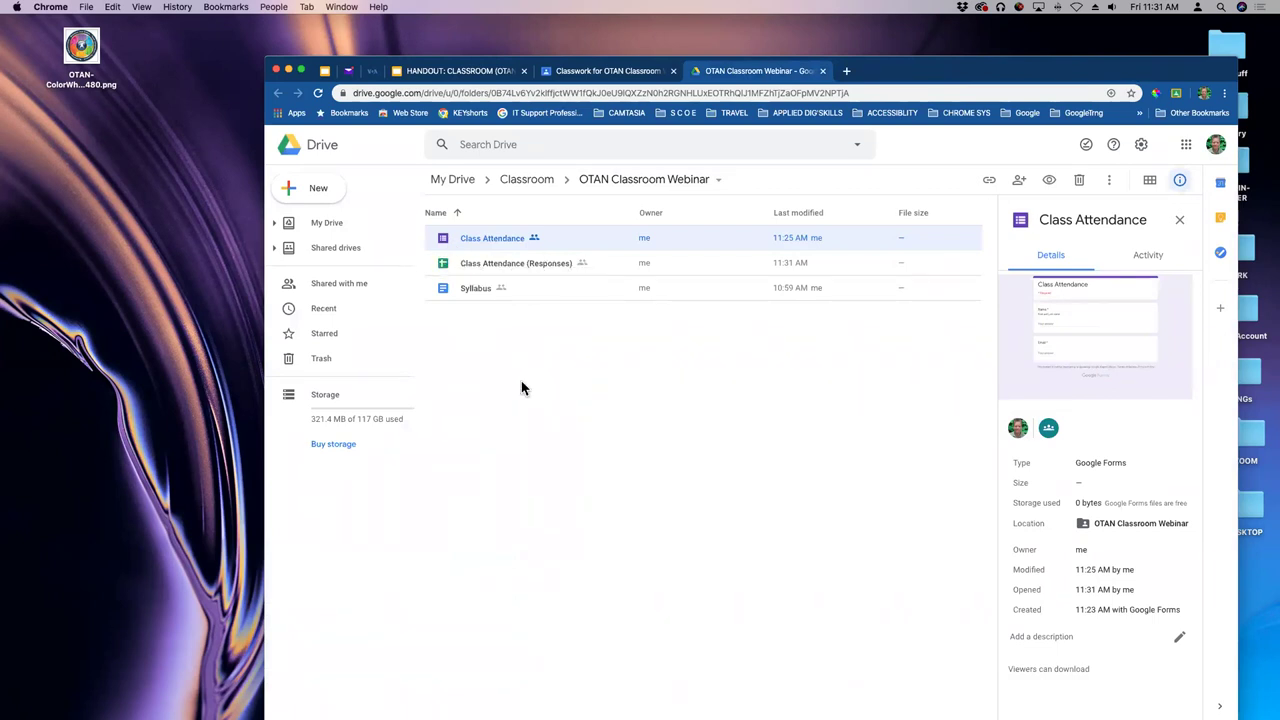
pyautogui.click(645, 73)
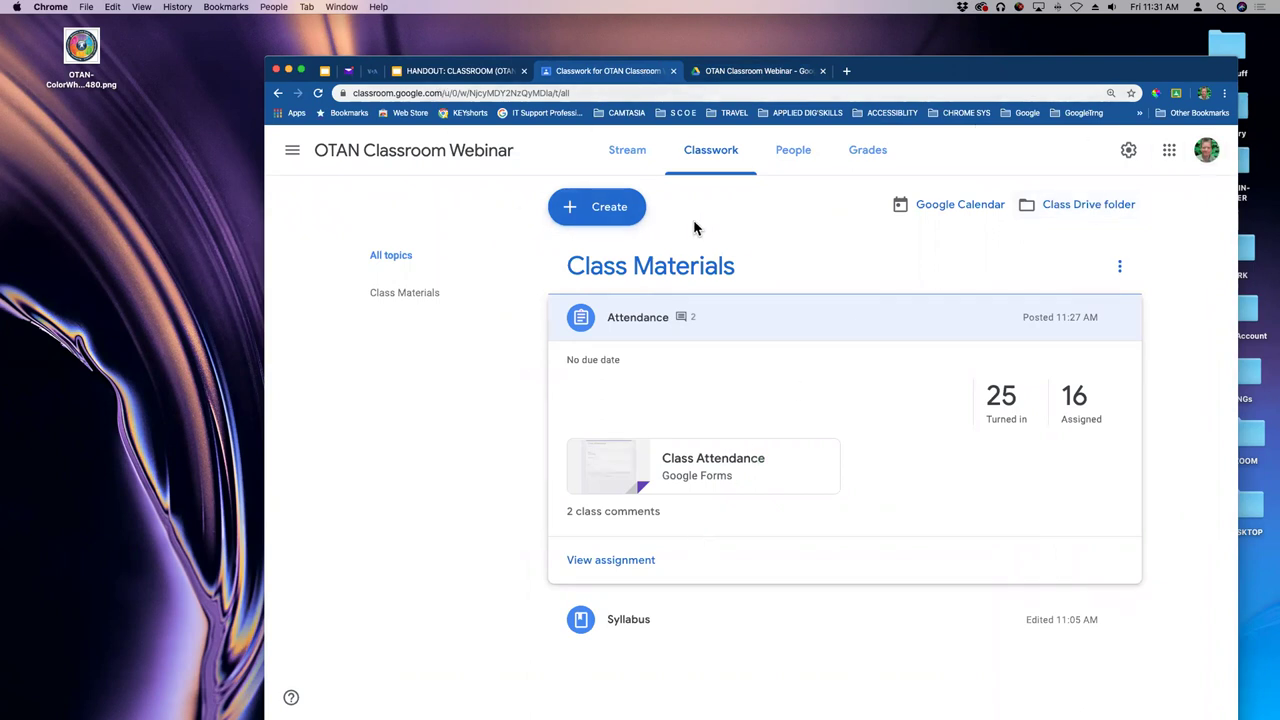
pyautogui.click(604, 212)
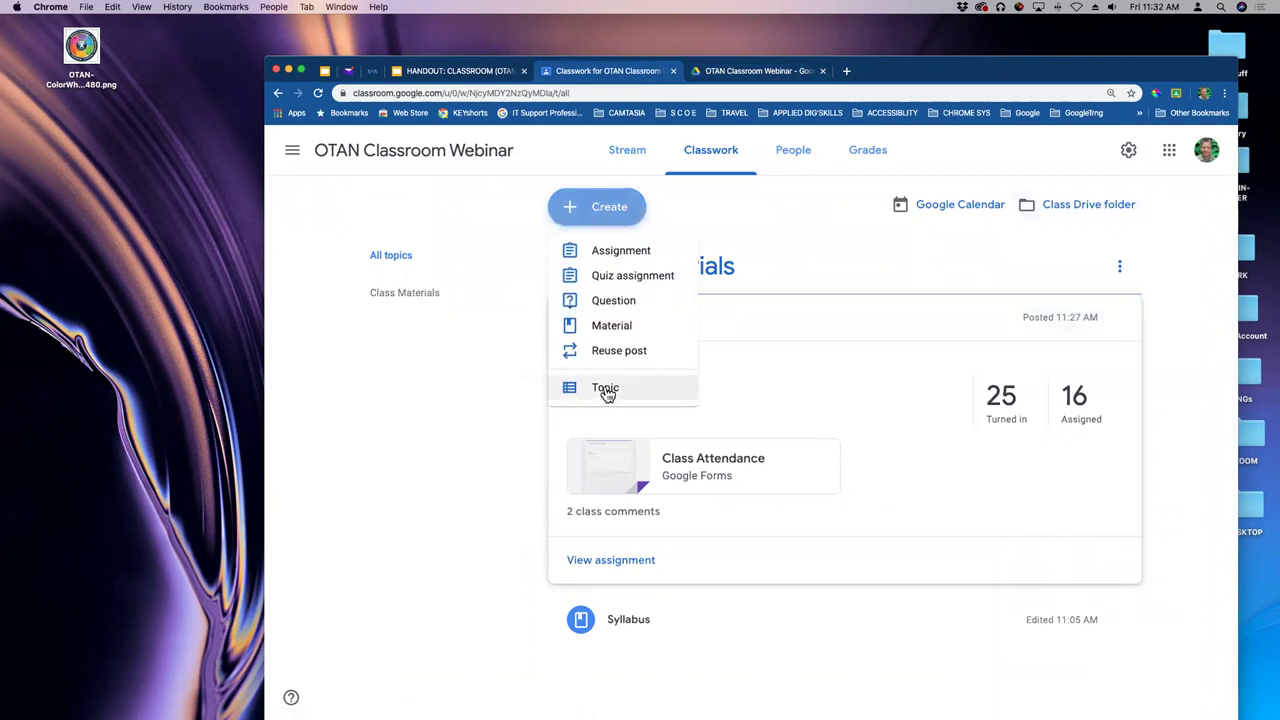
# - Start a new assignment titled 'Simple Assignment' and attach a new blank Google Doc
pyautogui.click(606, 251)
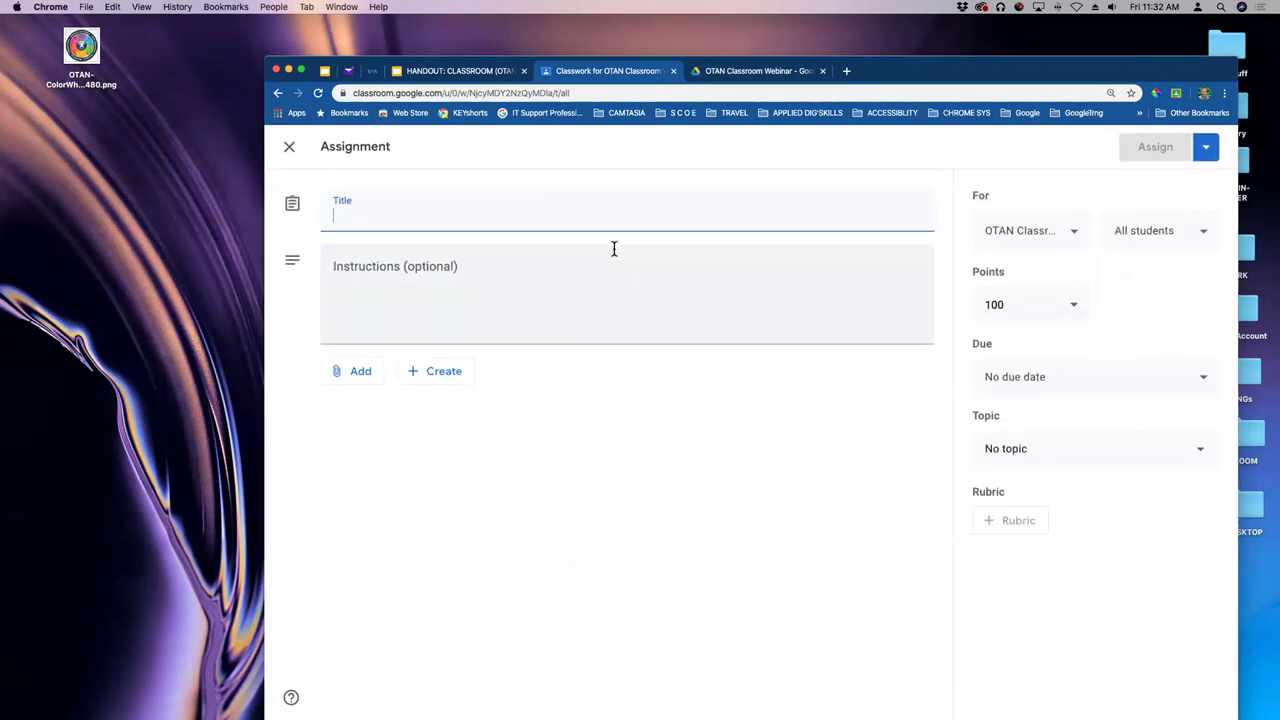
pyautogui.moveTo(901, 74); pyautogui.dragTo(936, 70)
pyautogui.write('Sort')
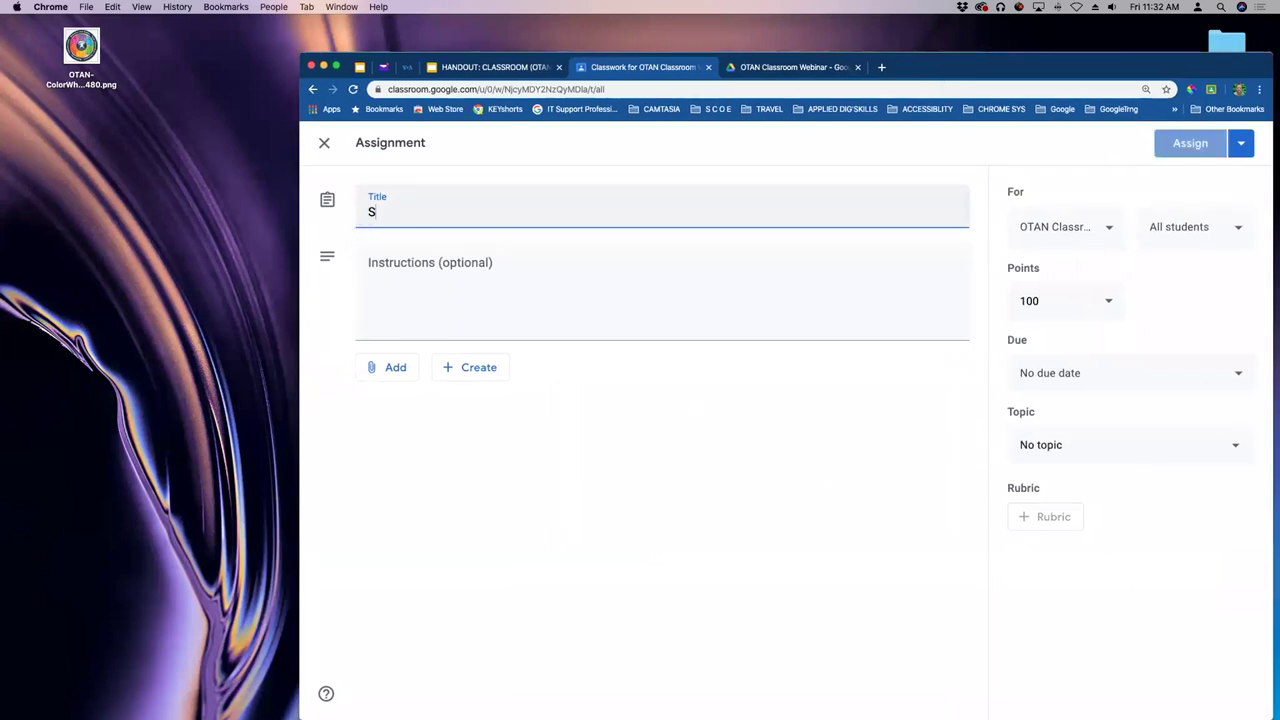
pyautogui.press('BackSpace')
pyautogui.press('BackSpace')
pyautogui.press('BackSpace')
pyautogui.write('imple Ass')
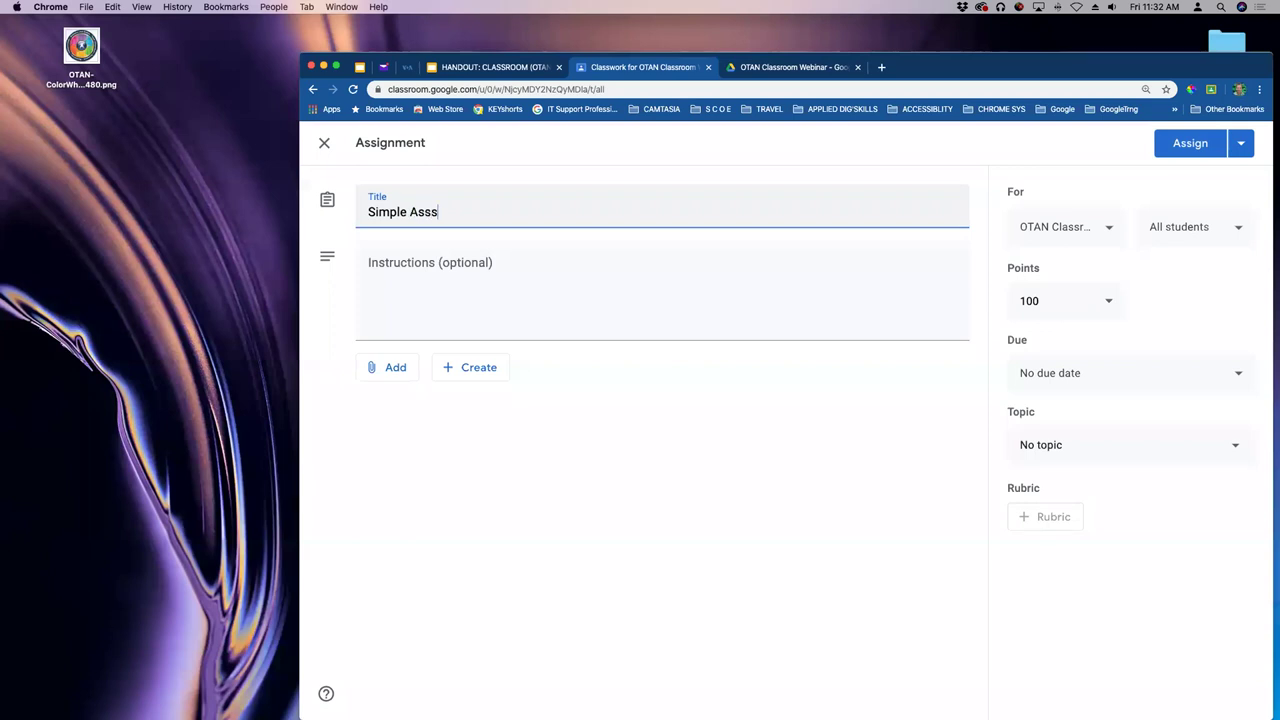
pyautogui.write('ignment')
pyautogui.click(446, 281)
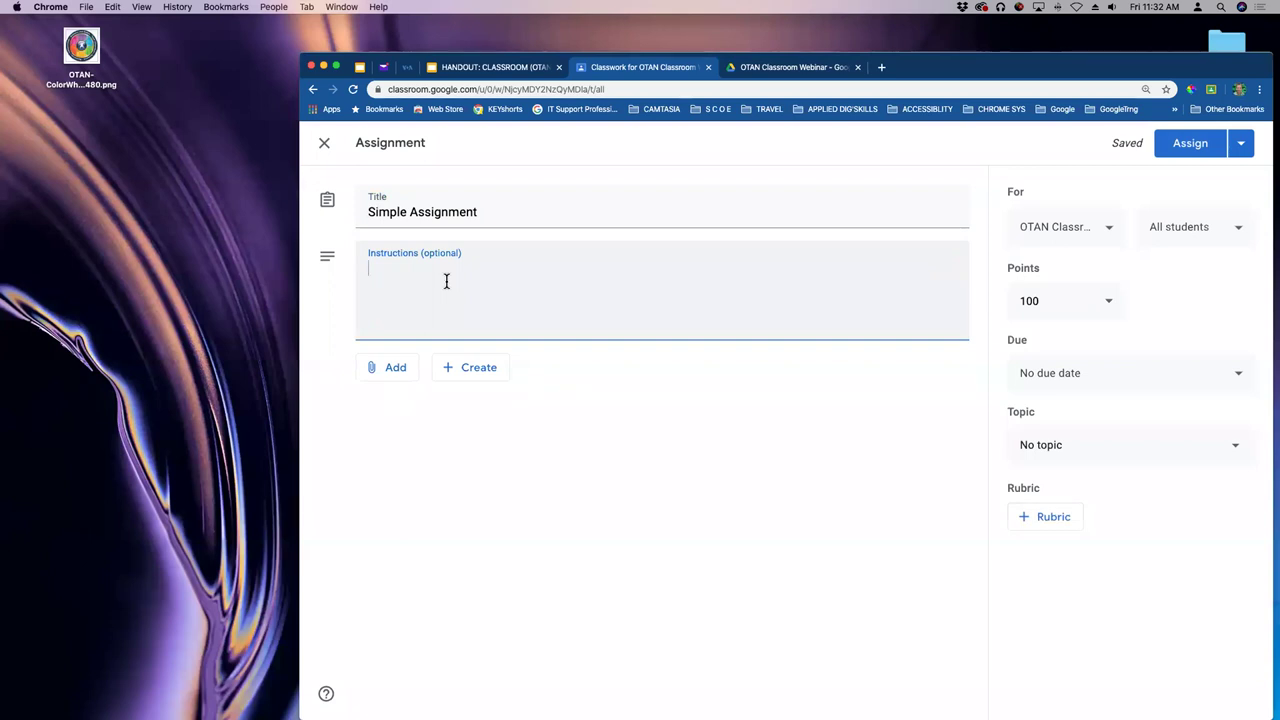
pyautogui.click(480, 369)
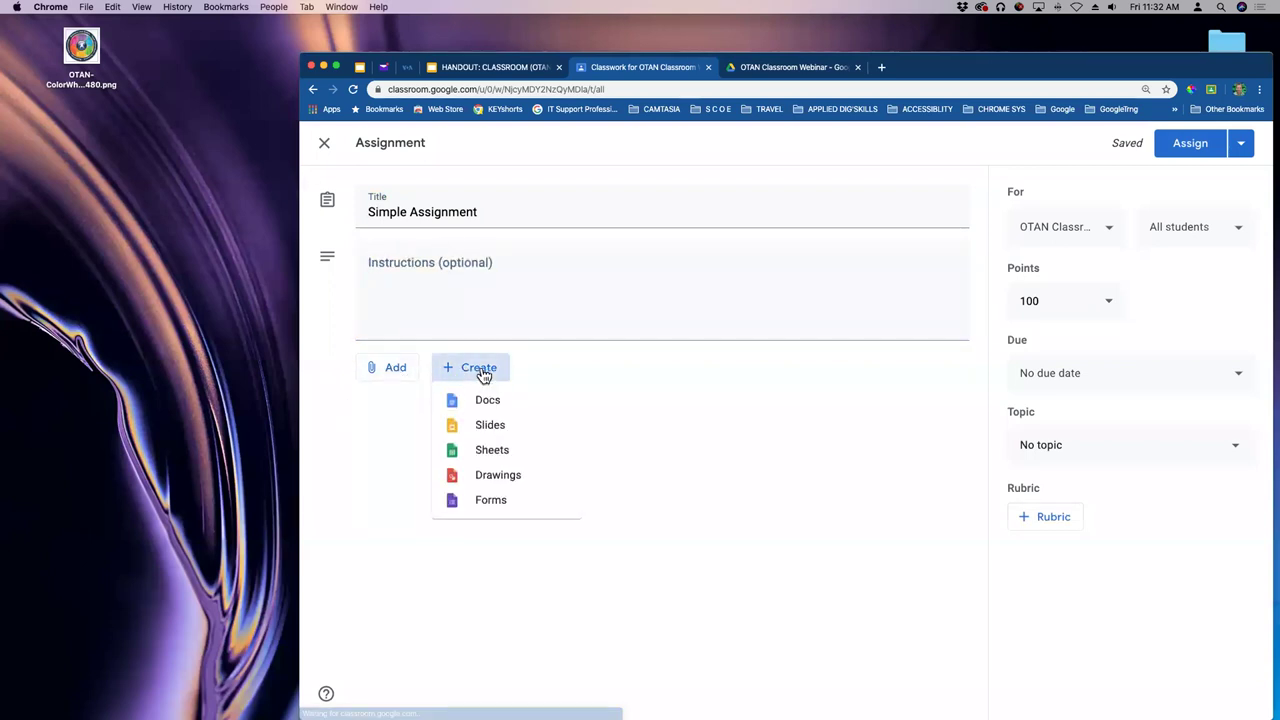
pyautogui.click(487, 400)
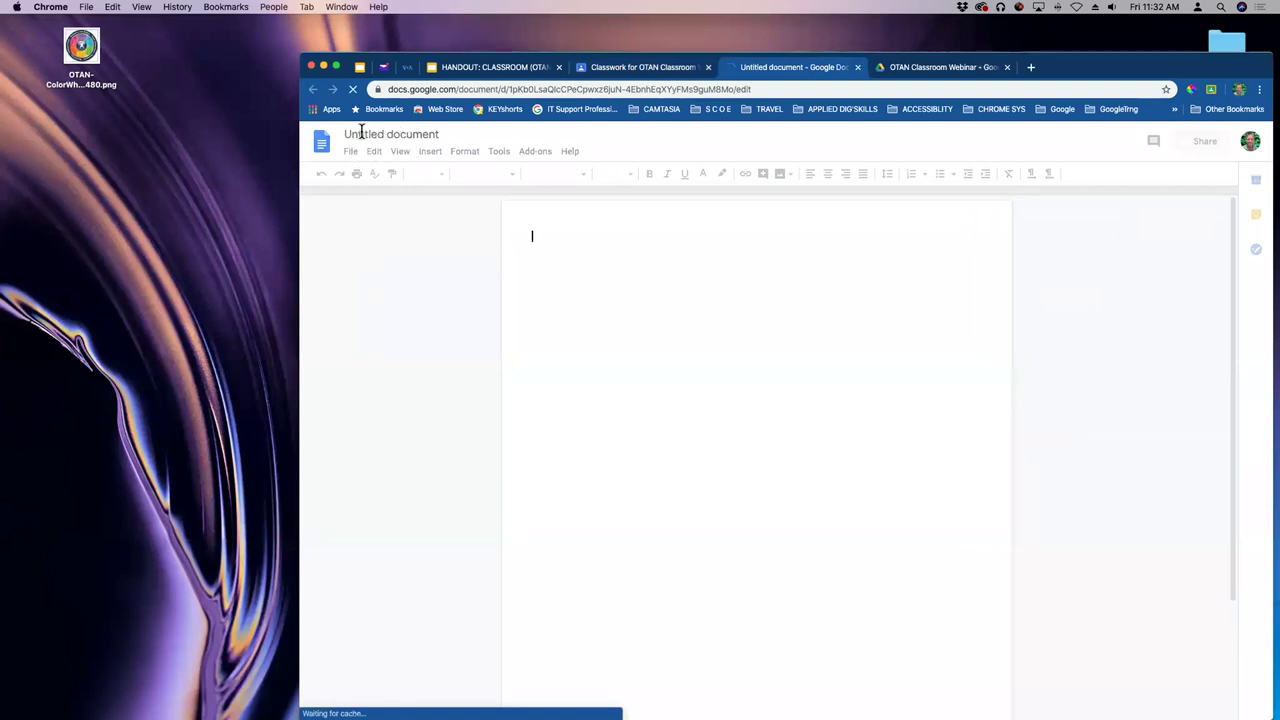
# - Rename the untitled document to SIMPLE
pyautogui.click(368, 134)
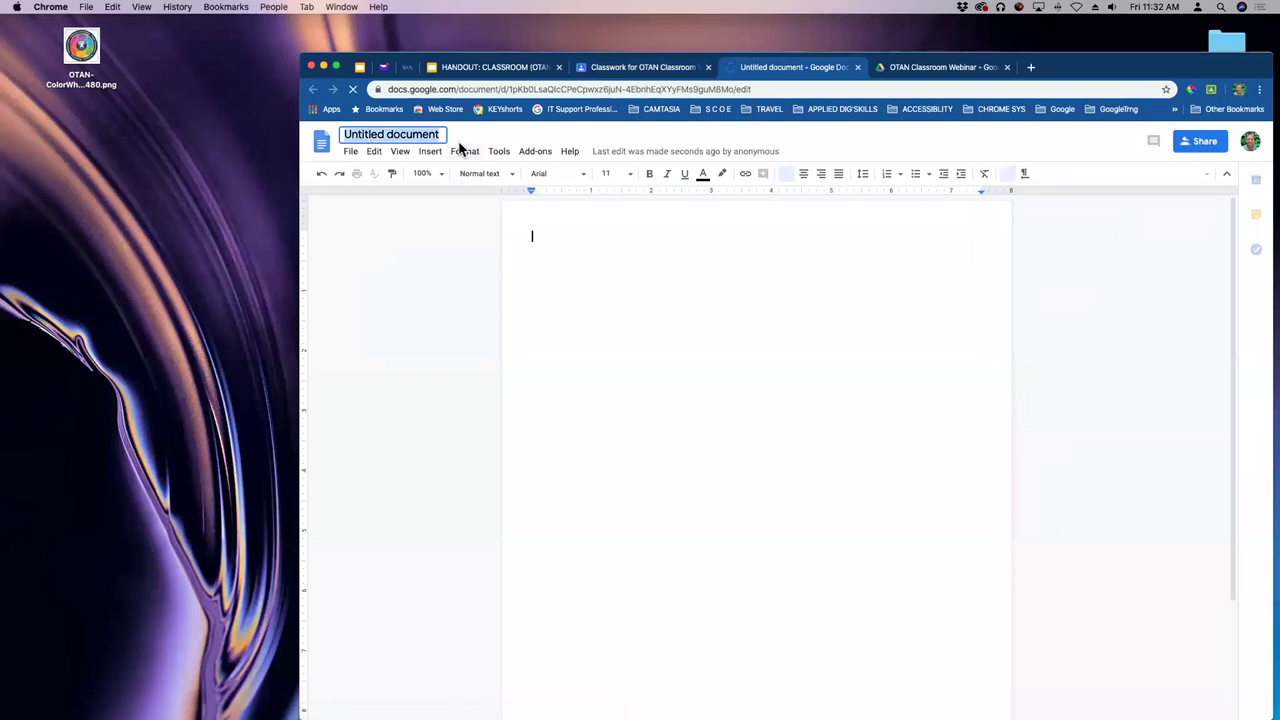
pyautogui.click(417, 139)
pyautogui.write('SIMPLE')
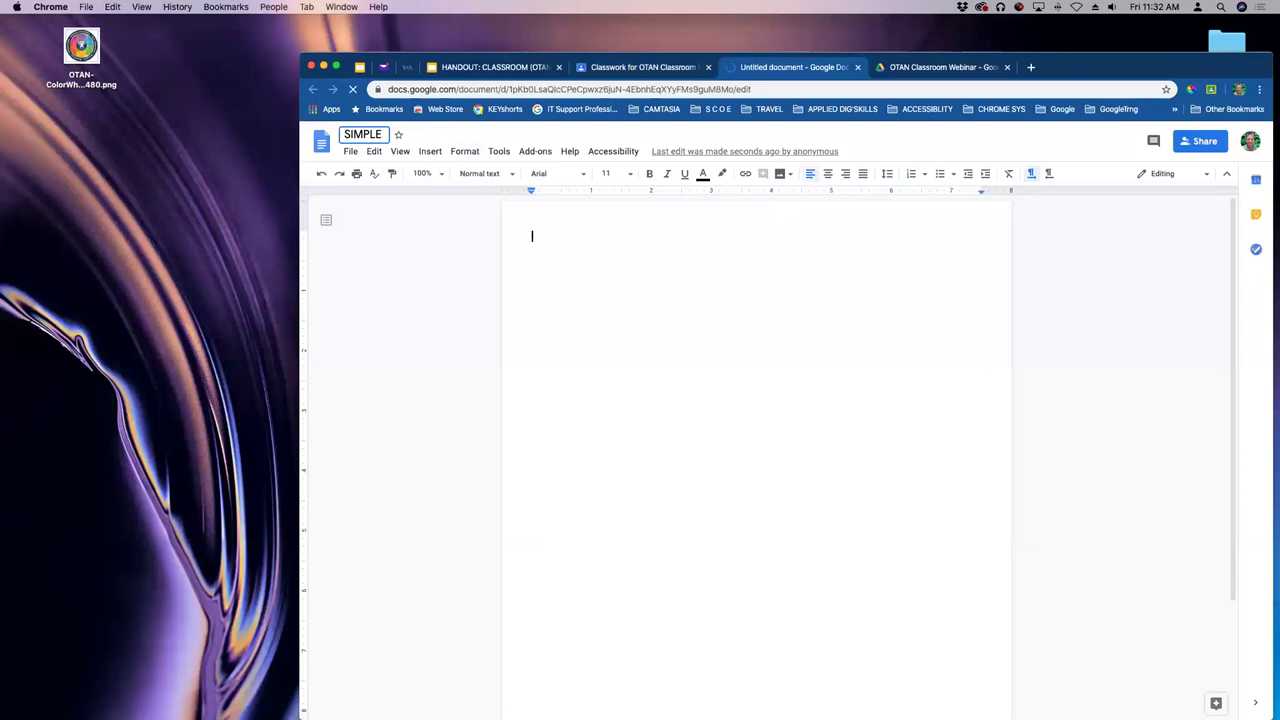
pyautogui.click(548, 236)
# - Write 'SIMPLE LESSON', 'Type your name below' and 'Bold your name', then close the document
pyautogui.write('s')
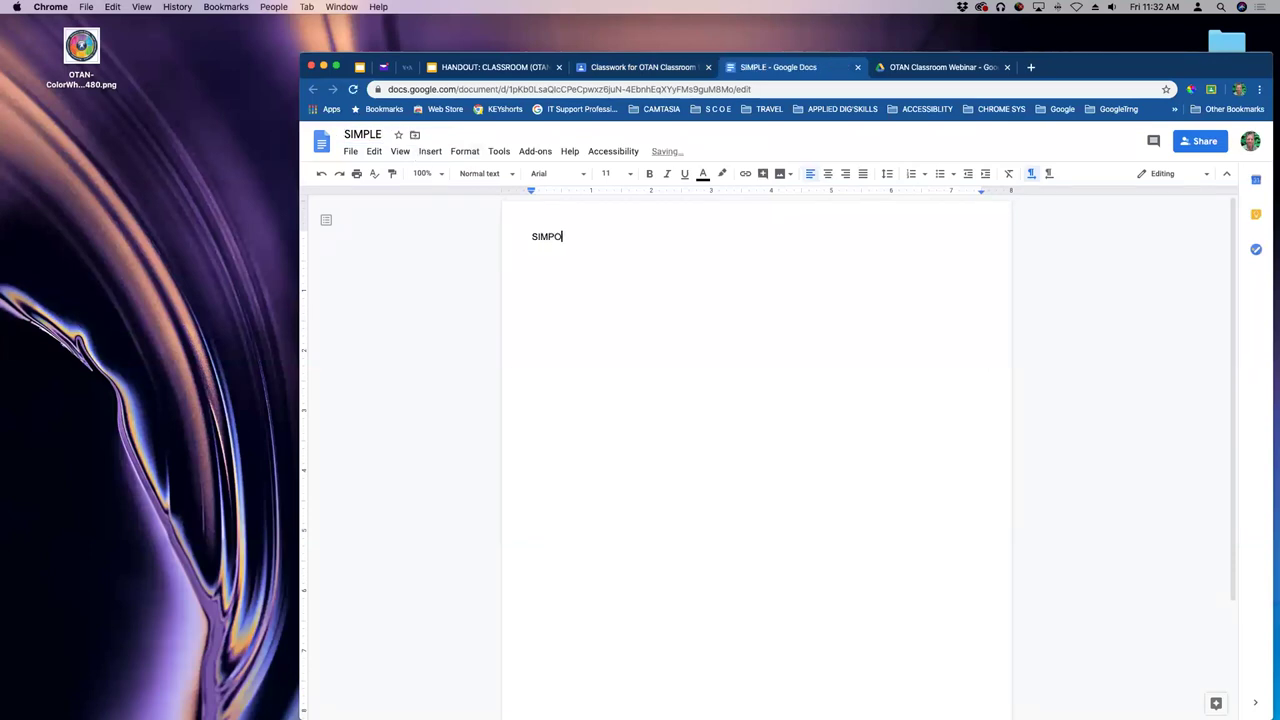
pyautogui.write('LESSON')
pyautogui.press('Return')
pyautogui.press('Return')
pyautogui.write('TYpe your name below')
pyautogui.press('Return')
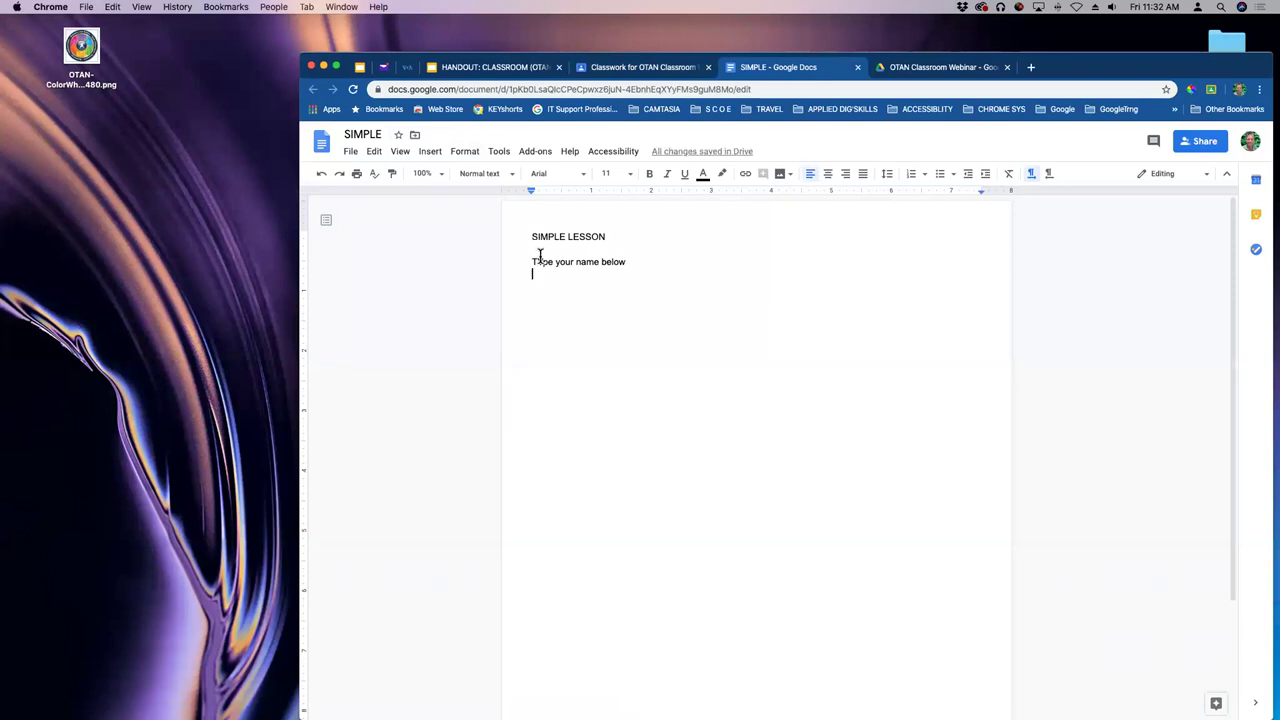
pyautogui.click(545, 264)
pyautogui.press('BackSpace')
pyautogui.write('y')
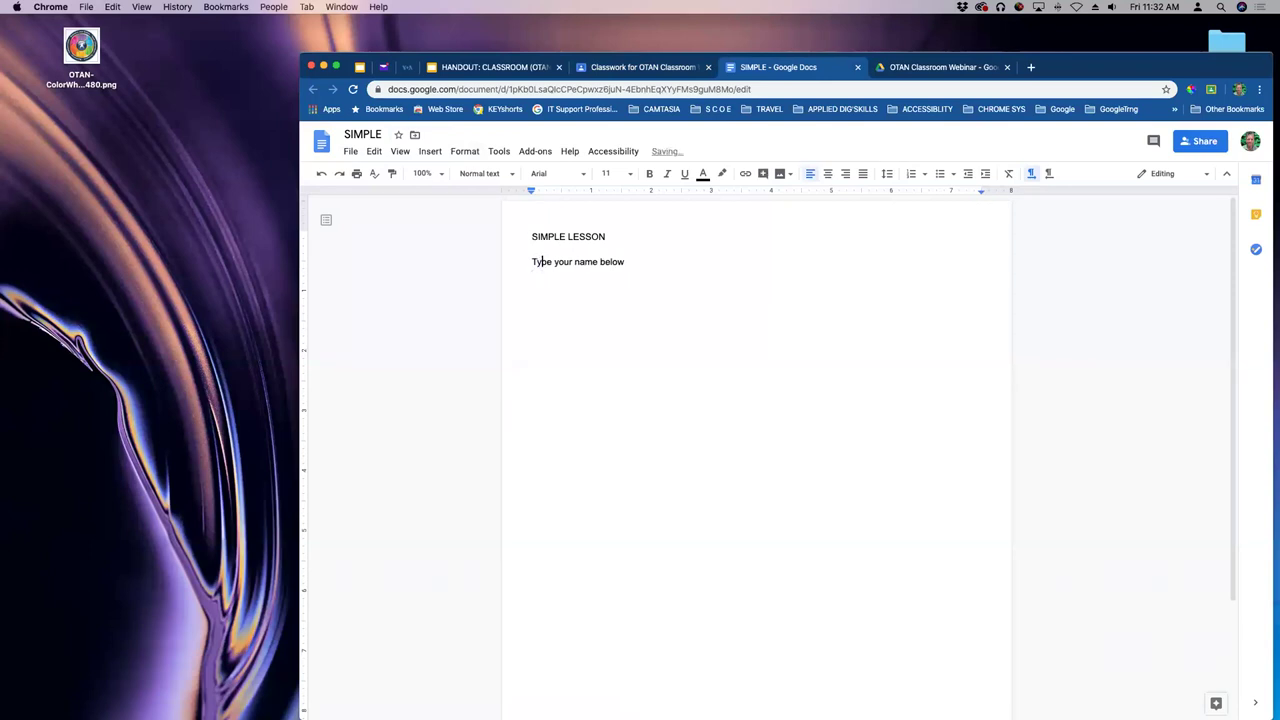
pyautogui.press('Down')
pyautogui.write('Bold you')
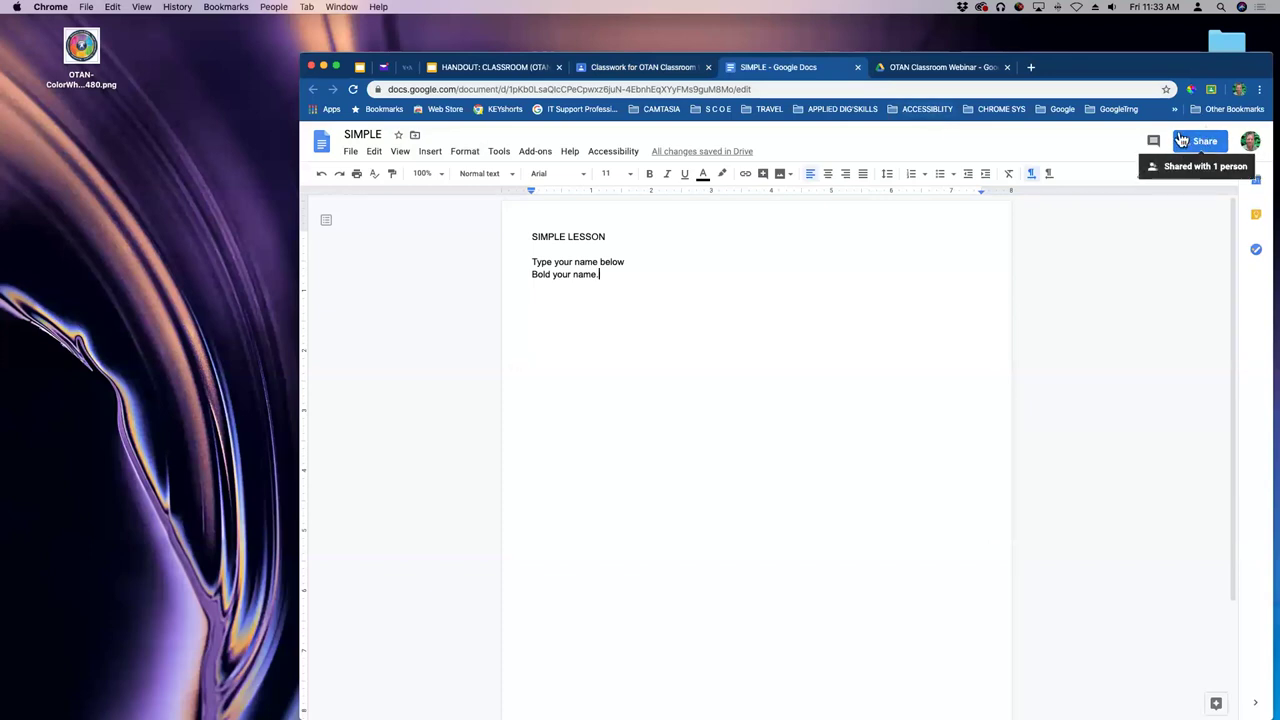
pyautogui.click(1008, 68)
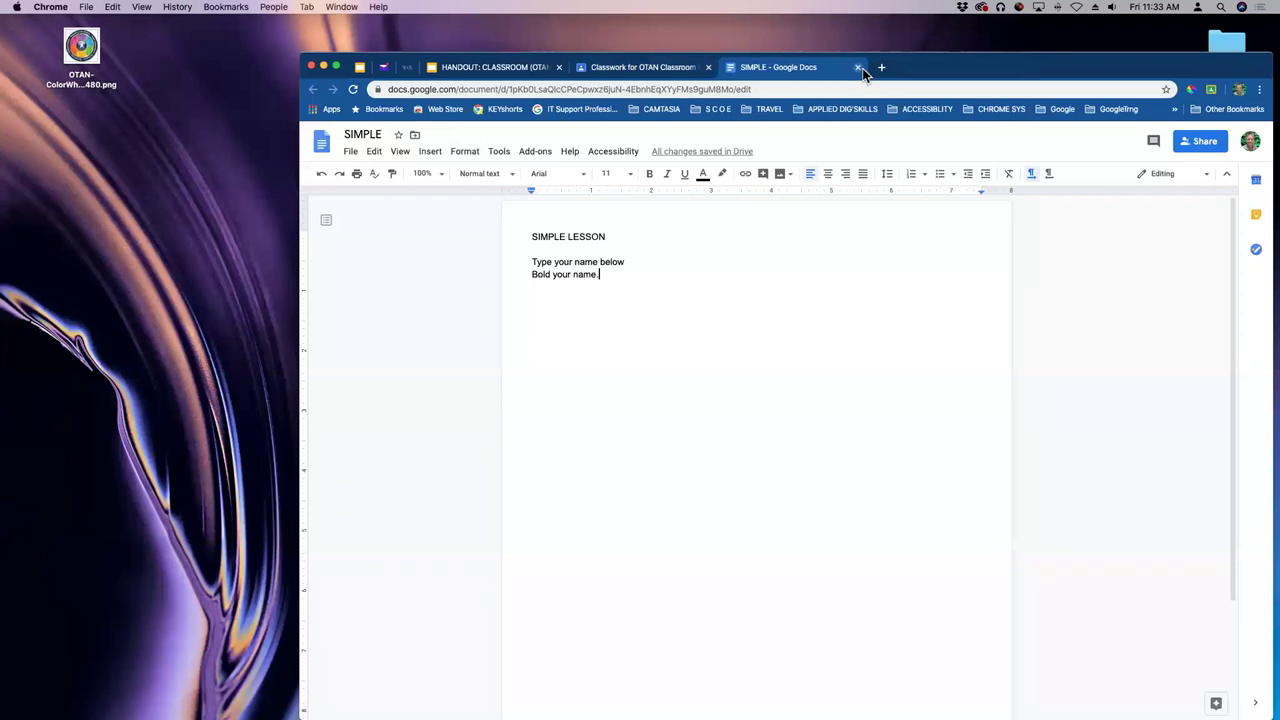
pyautogui.click(858, 68)
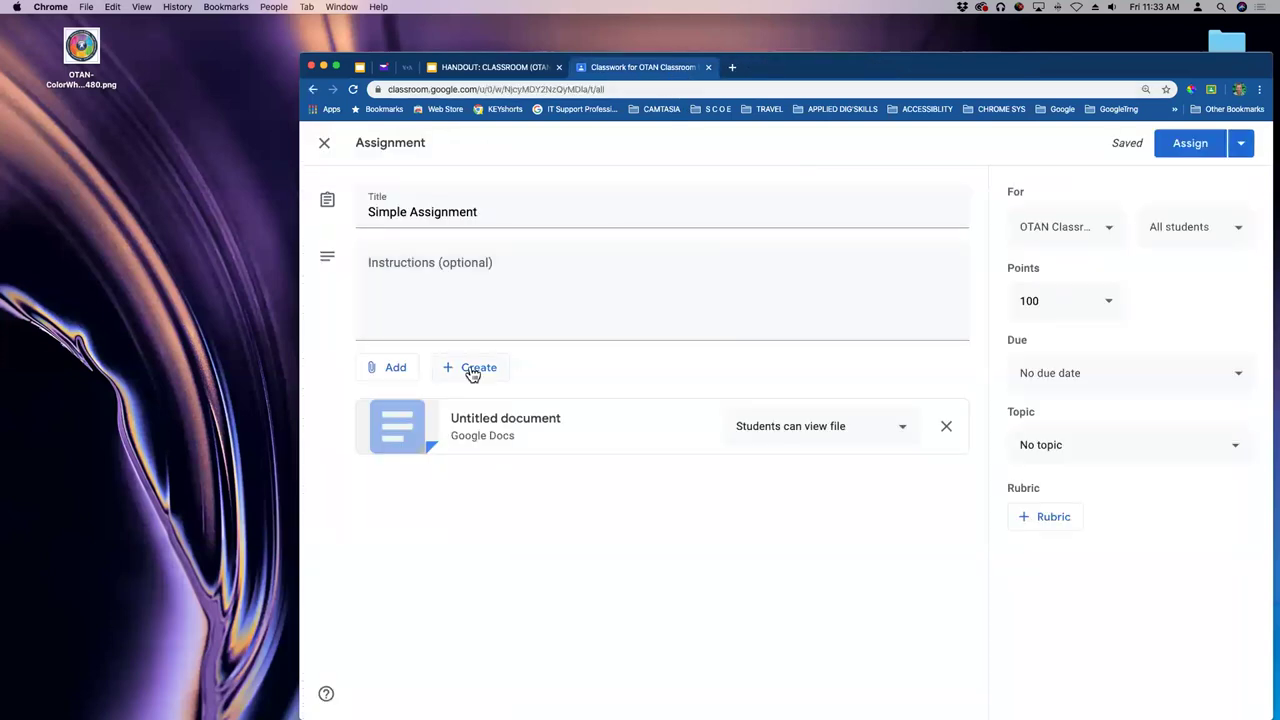
pyautogui.click(537, 435)
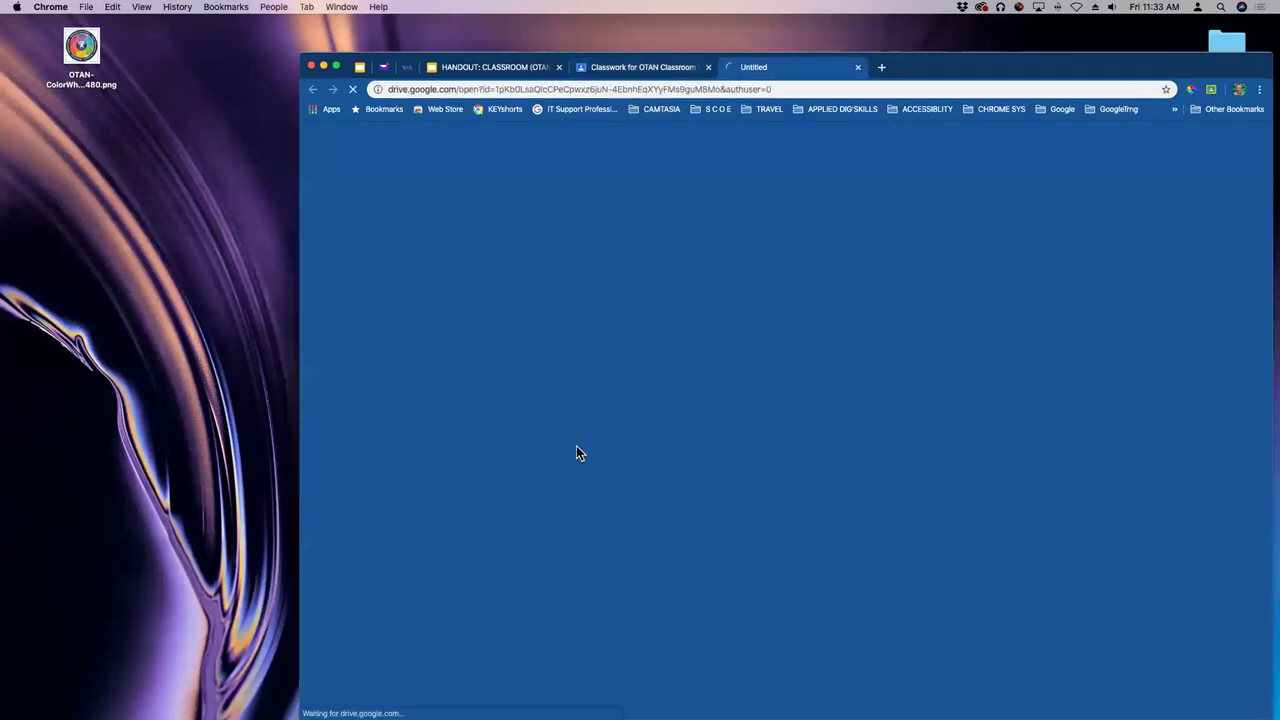
pyautogui.click(858, 67)
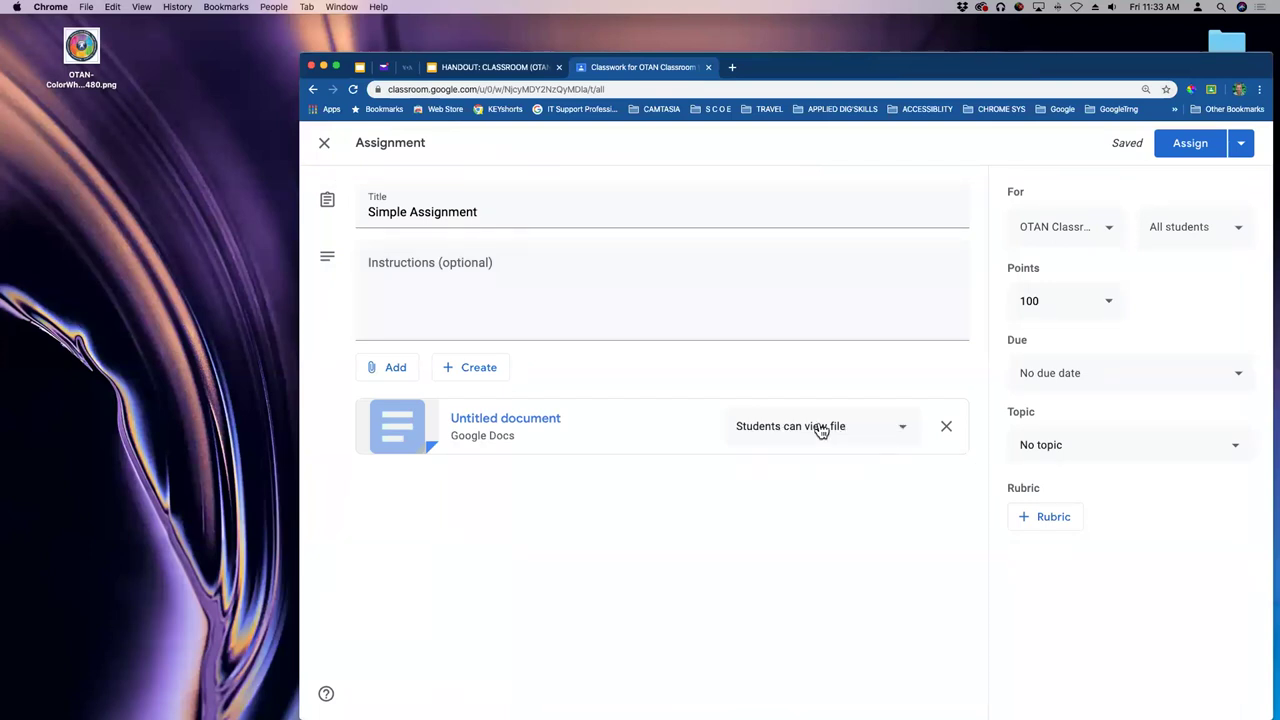
pyautogui.click(893, 436)
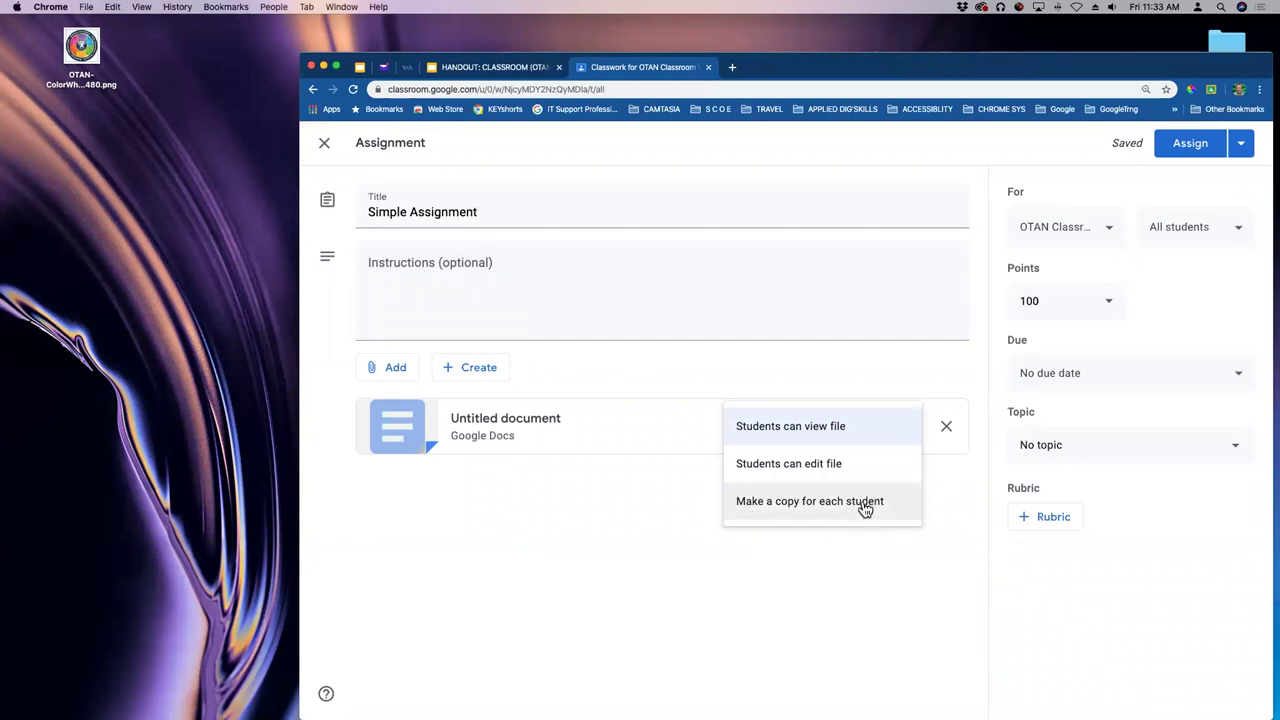
pyautogui.click(826, 385)
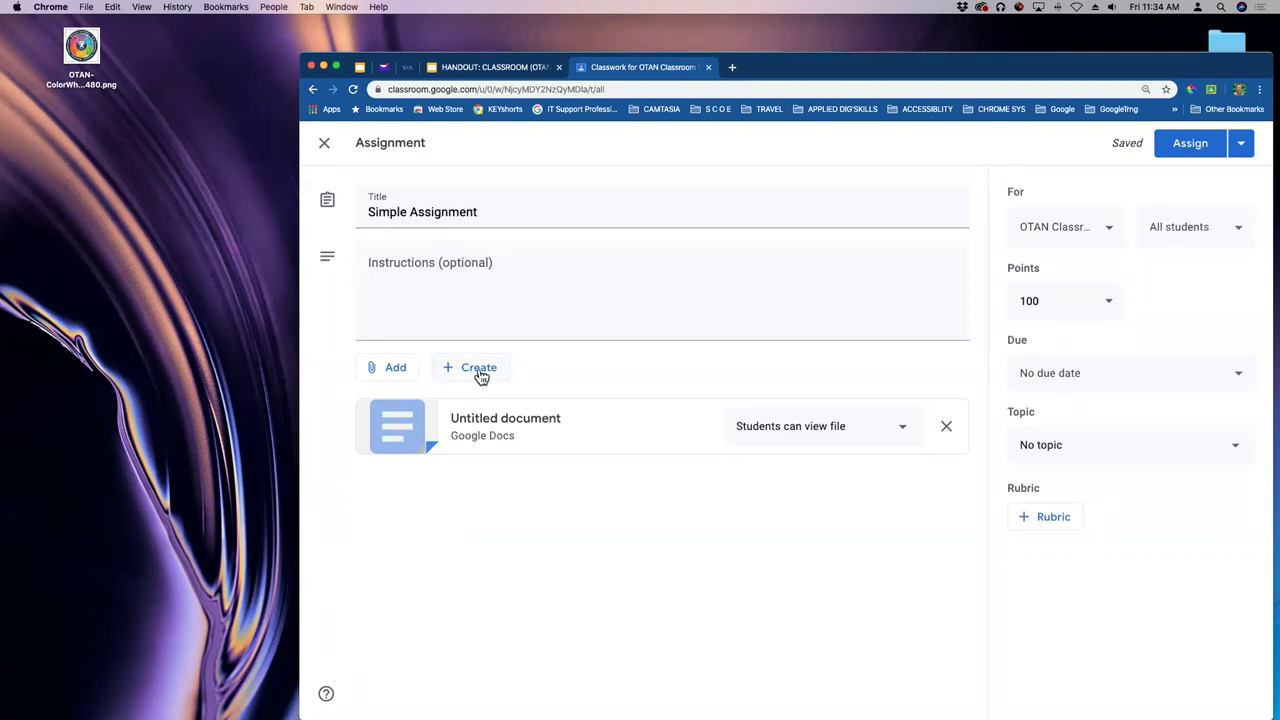
# - Open the 'Students can view file' dropdown beside the attached SIMPLE document
pyautogui.click(479, 372)
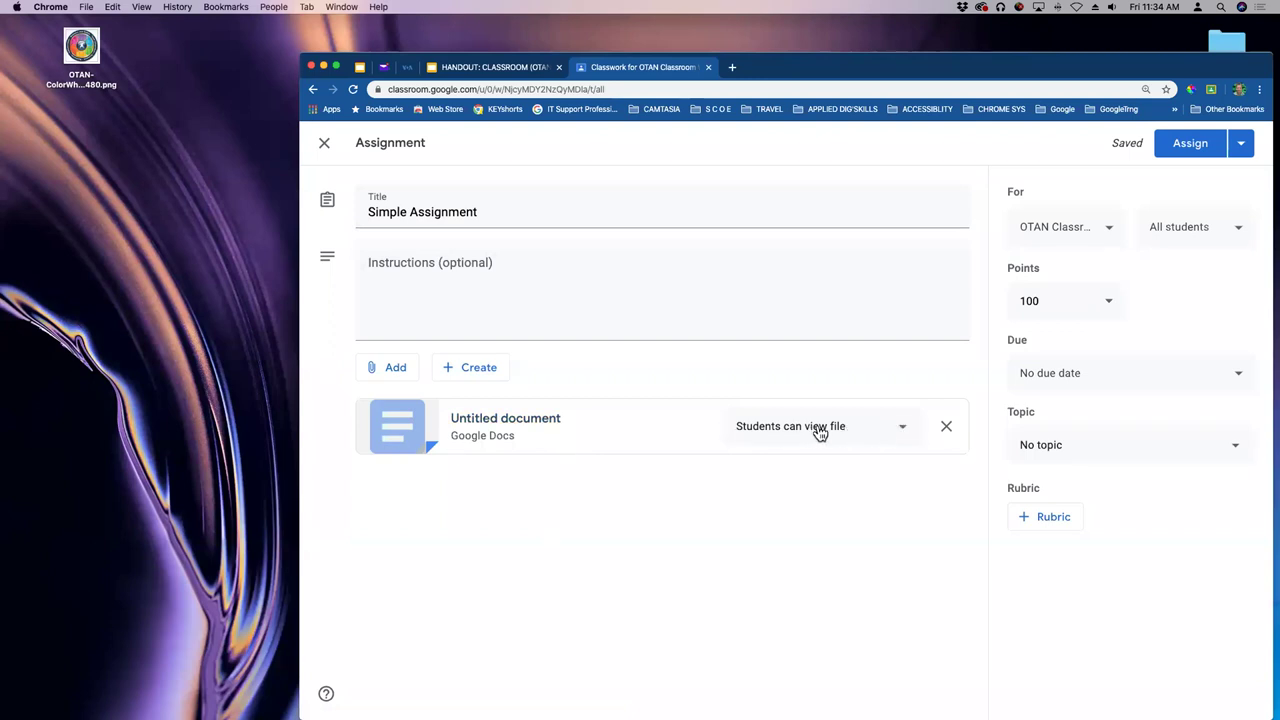
pyautogui.click(904, 432)
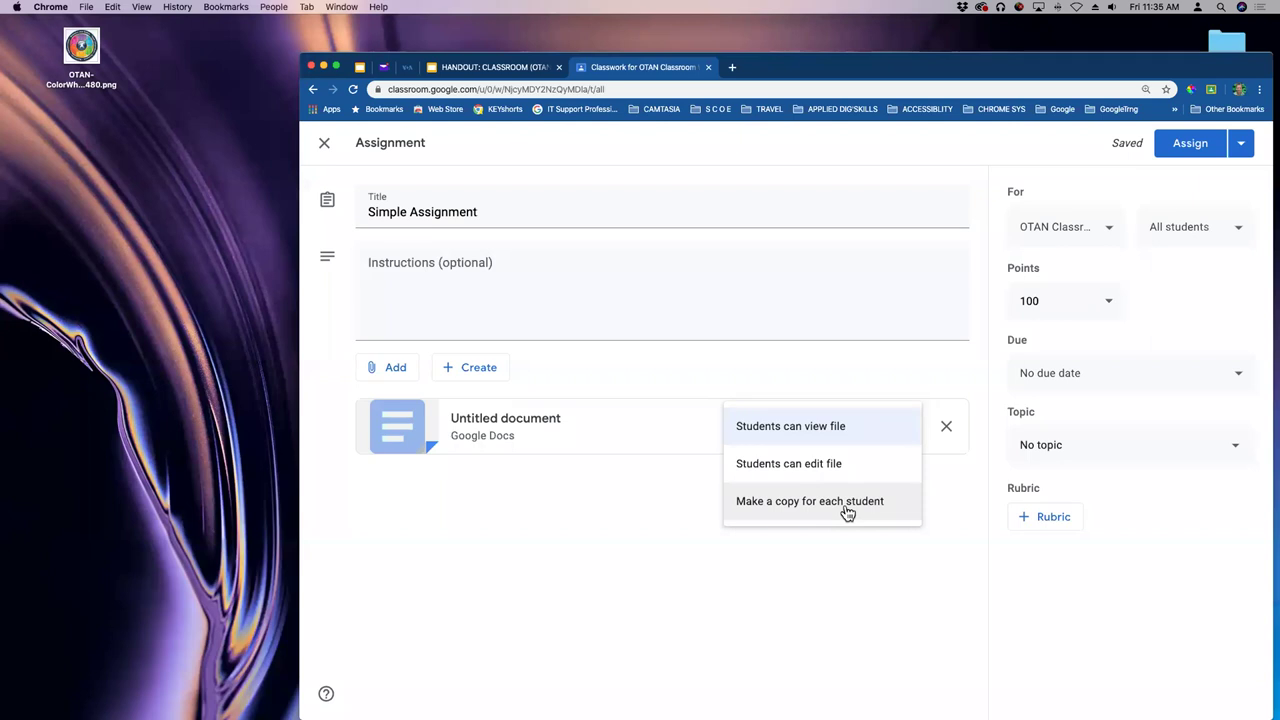
# - Give each student their own copy and set the due date to Apr 7, 11:59 PM
pyautogui.click(845, 509)
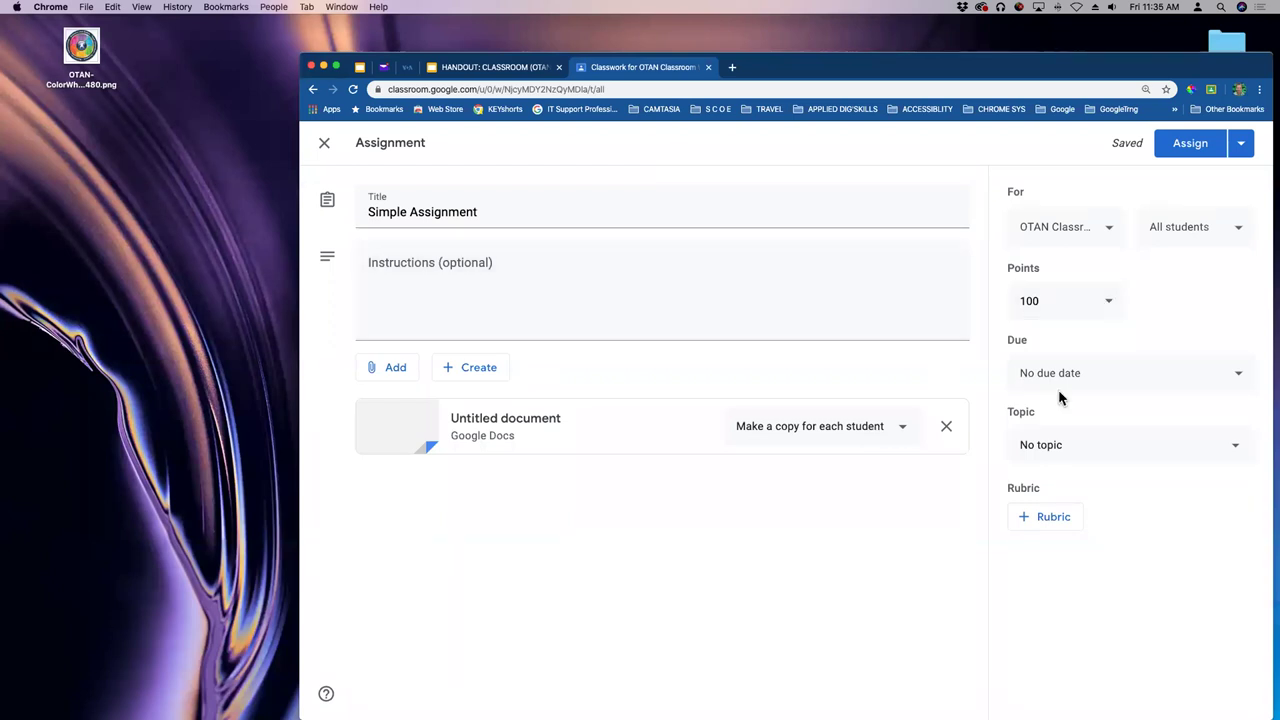
pyautogui.click(1088, 374)
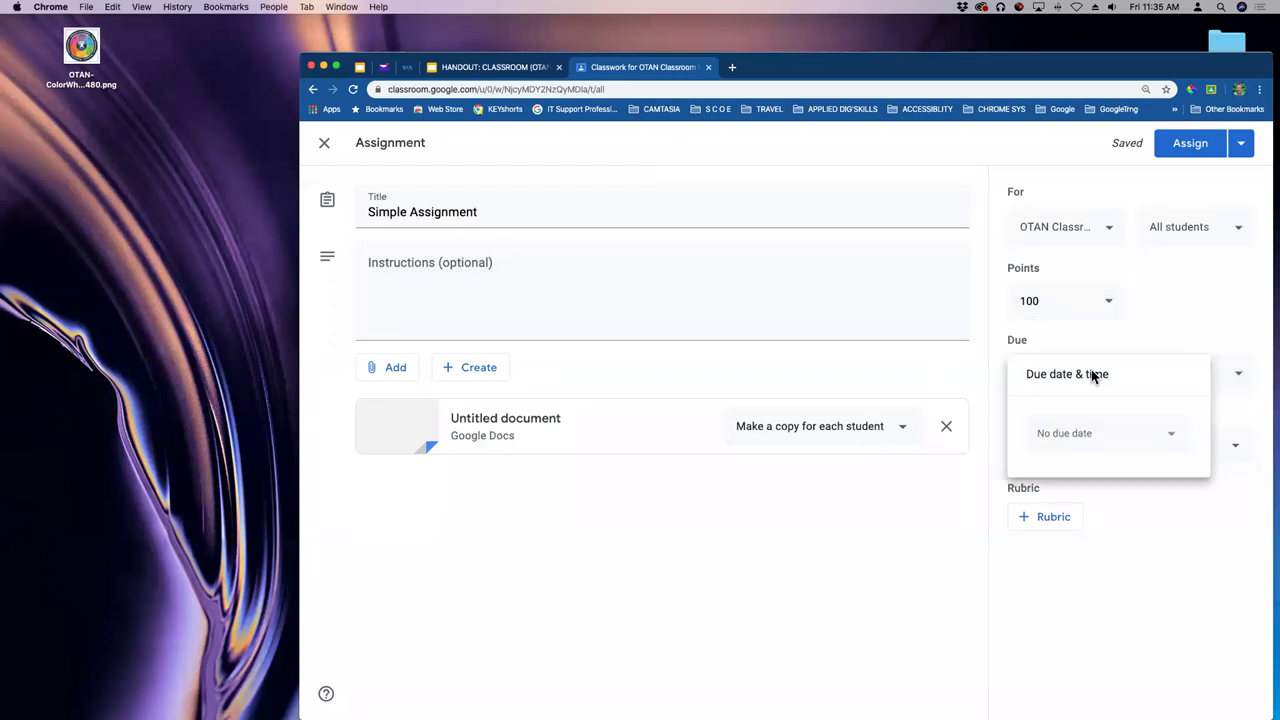
pyautogui.click(1093, 437)
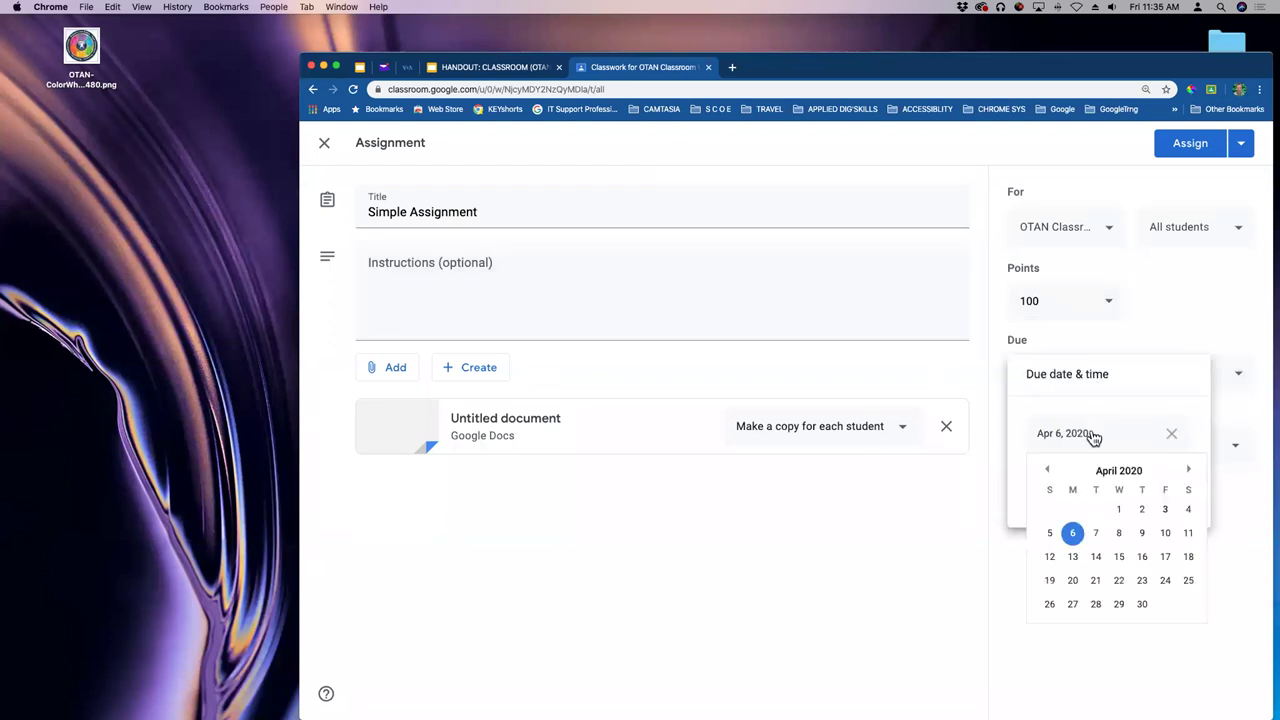
pyautogui.click(1097, 538)
pyautogui.click(1062, 497)
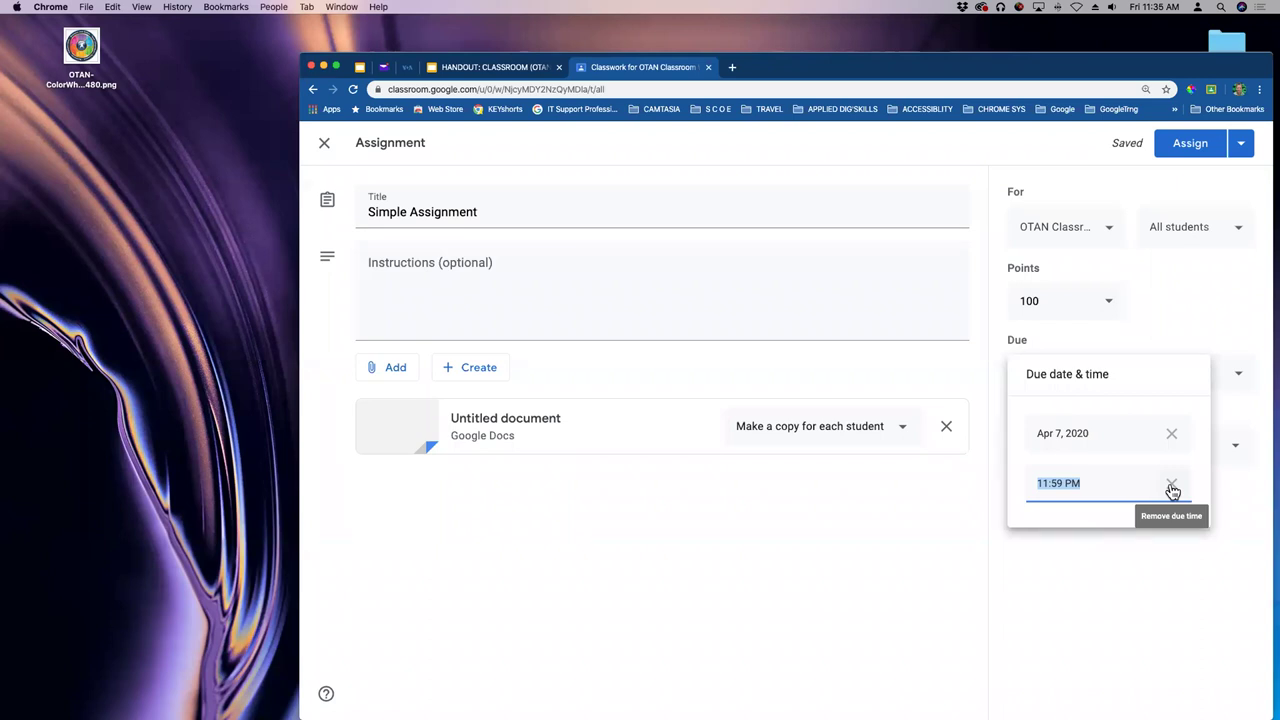
pyautogui.click(1146, 348)
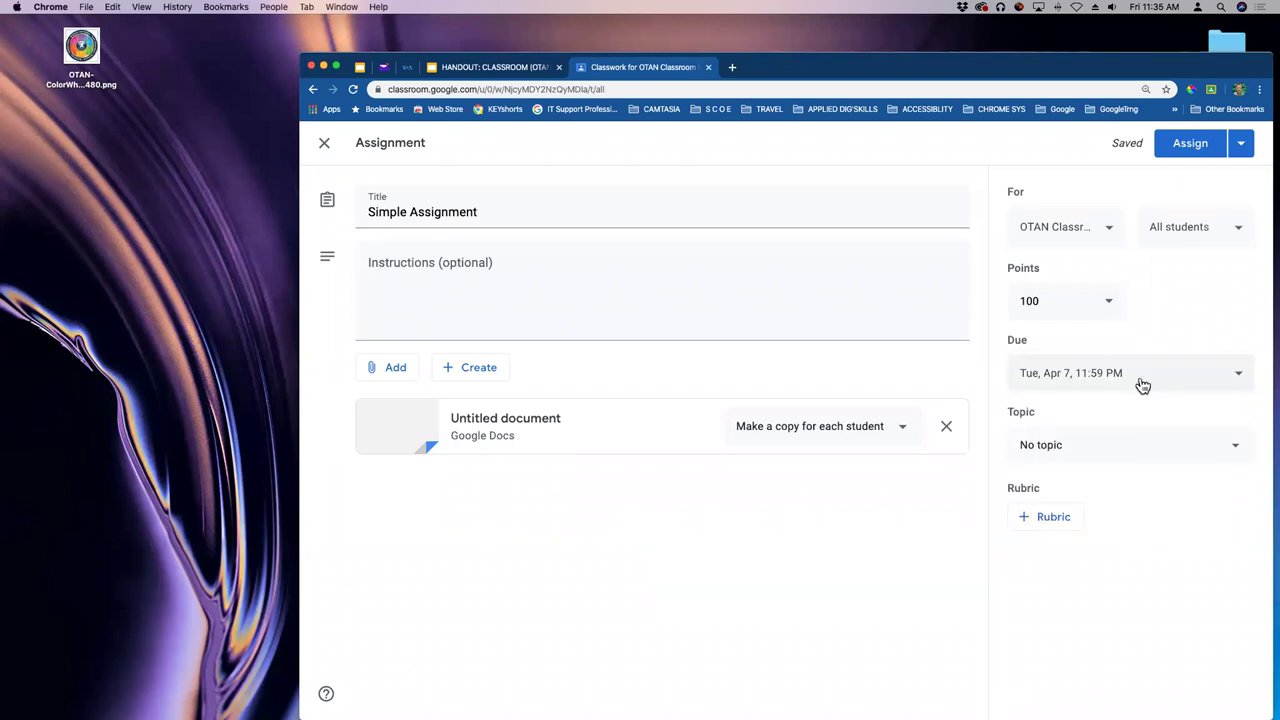
# - Create a new topic named 'Writing Assigns' for the assignment
pyautogui.click(1047, 452)
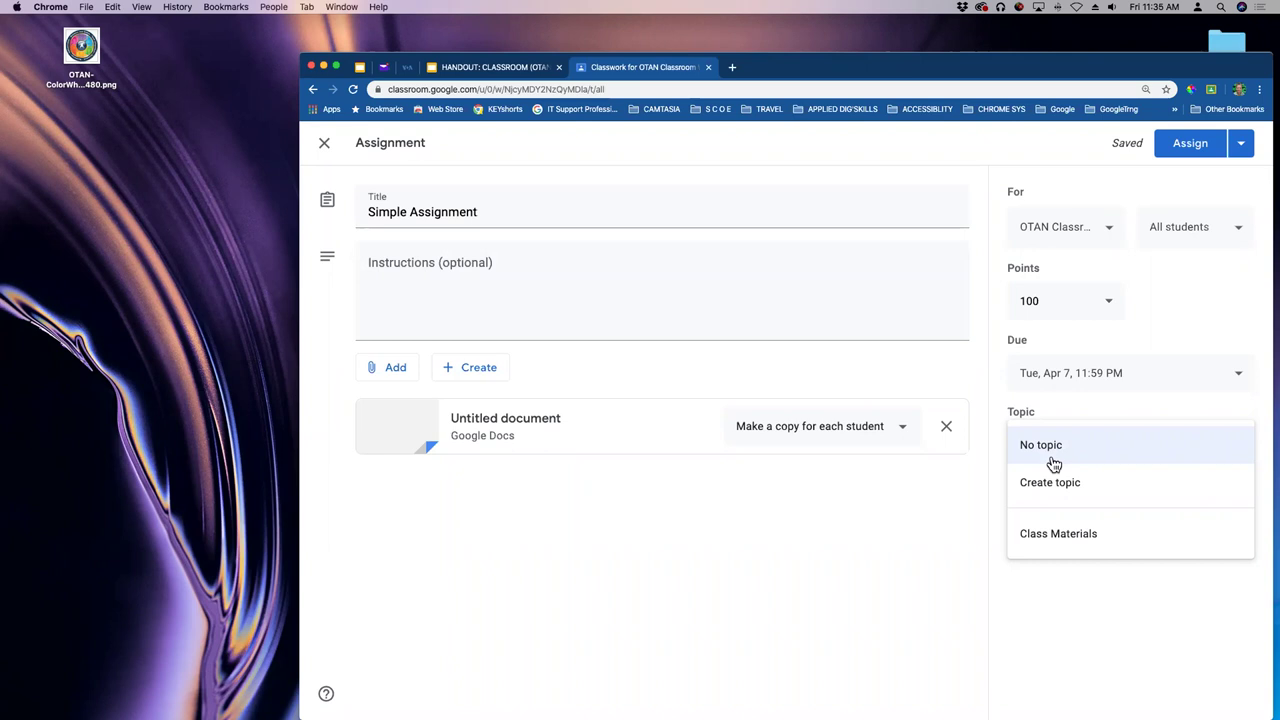
pyautogui.click(1056, 490)
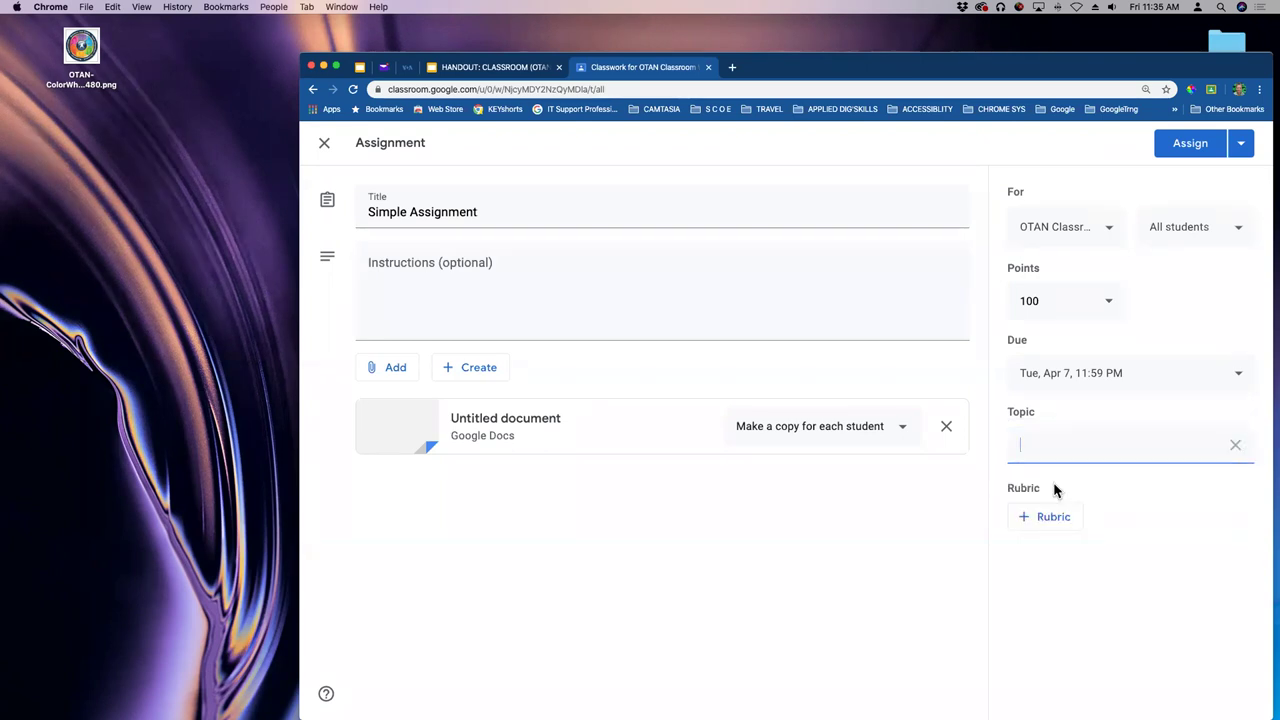
pyautogui.write('Writing Assigns')
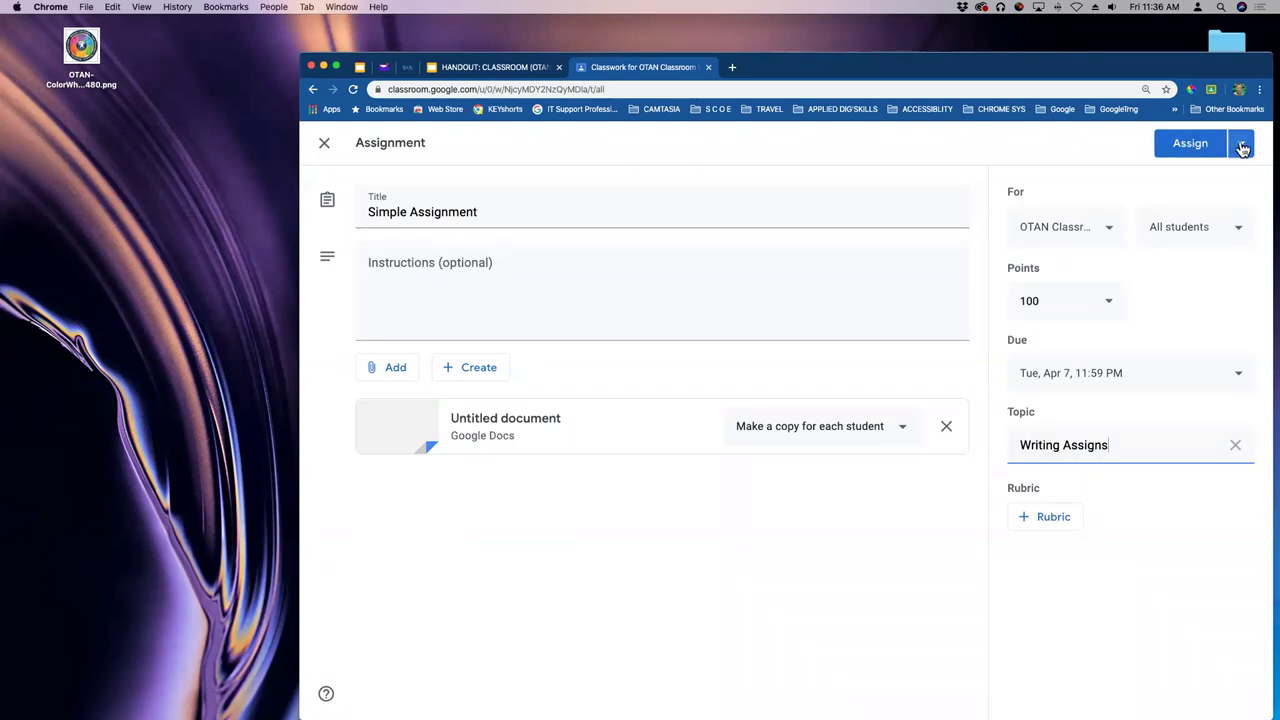
# - Post Simple Assignment immediately with the Assign option from the Assign dropdown
pyautogui.click(1238, 145)
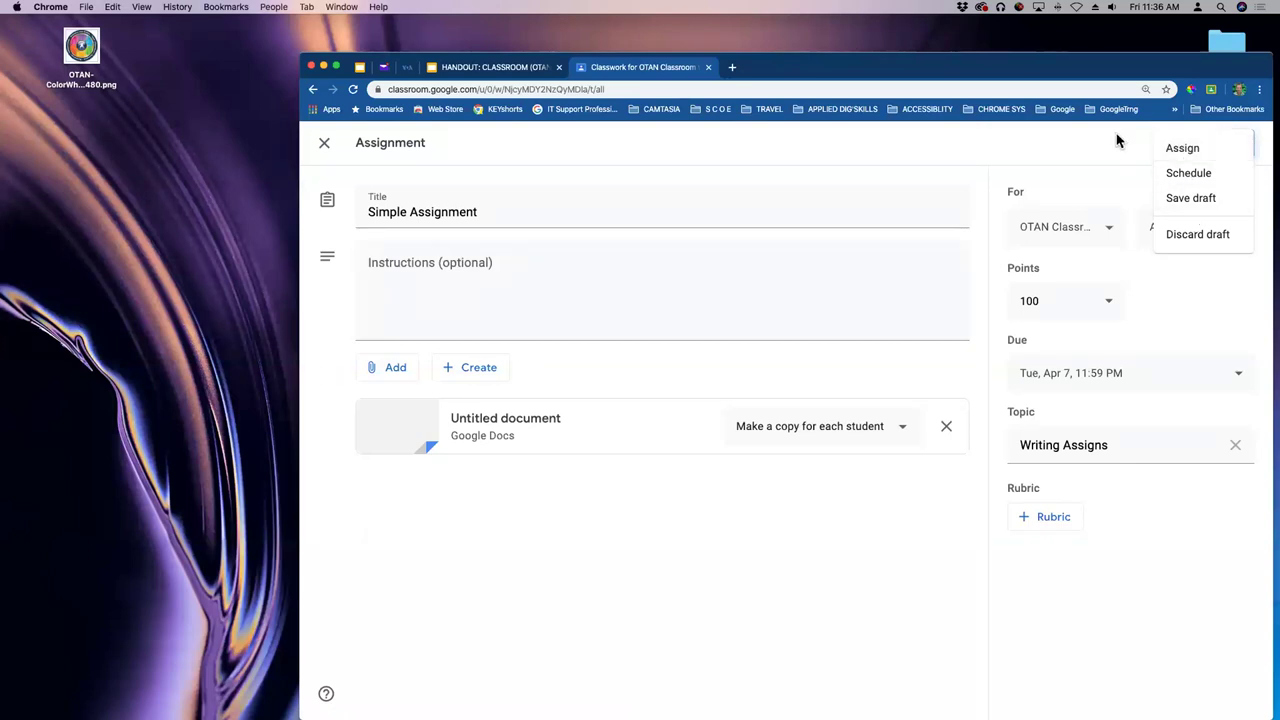
pyautogui.click(1178, 149)
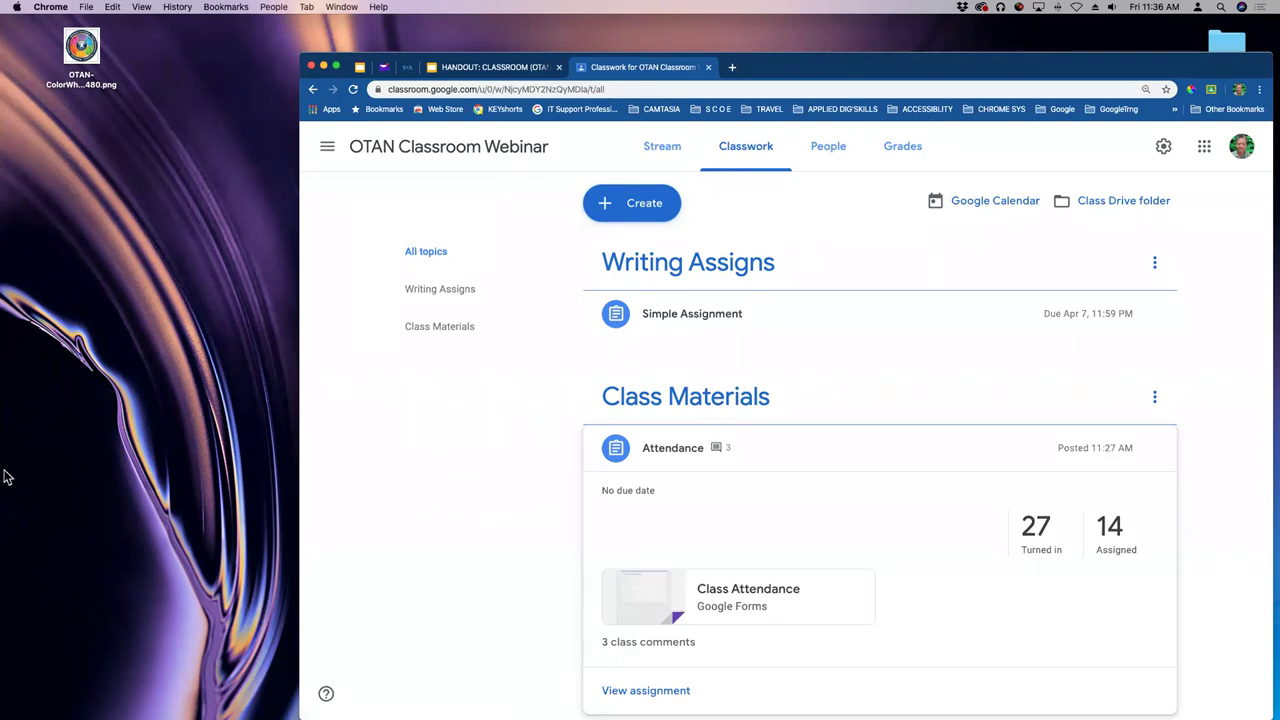
# - In the student's Safari view, browse the Class Materials and Writing Assigns topics, then show all topics
pyautogui.moveTo(4, 520)
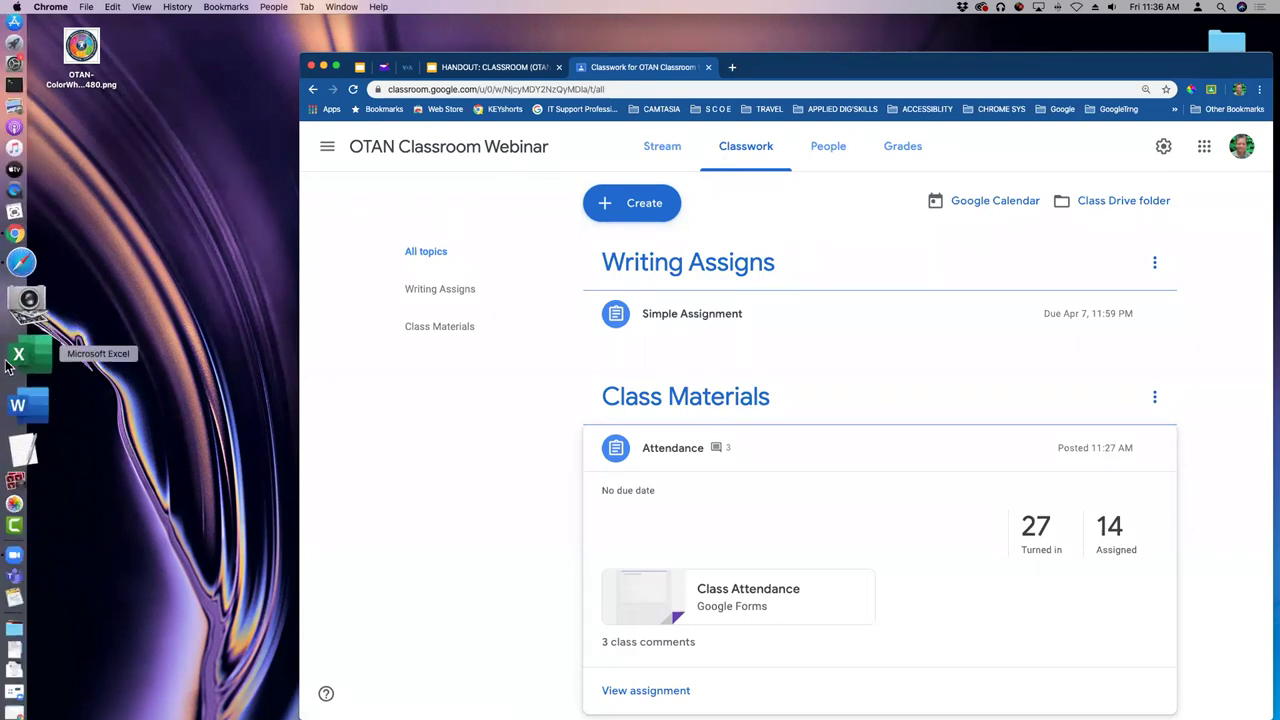
pyautogui.click(12, 320)
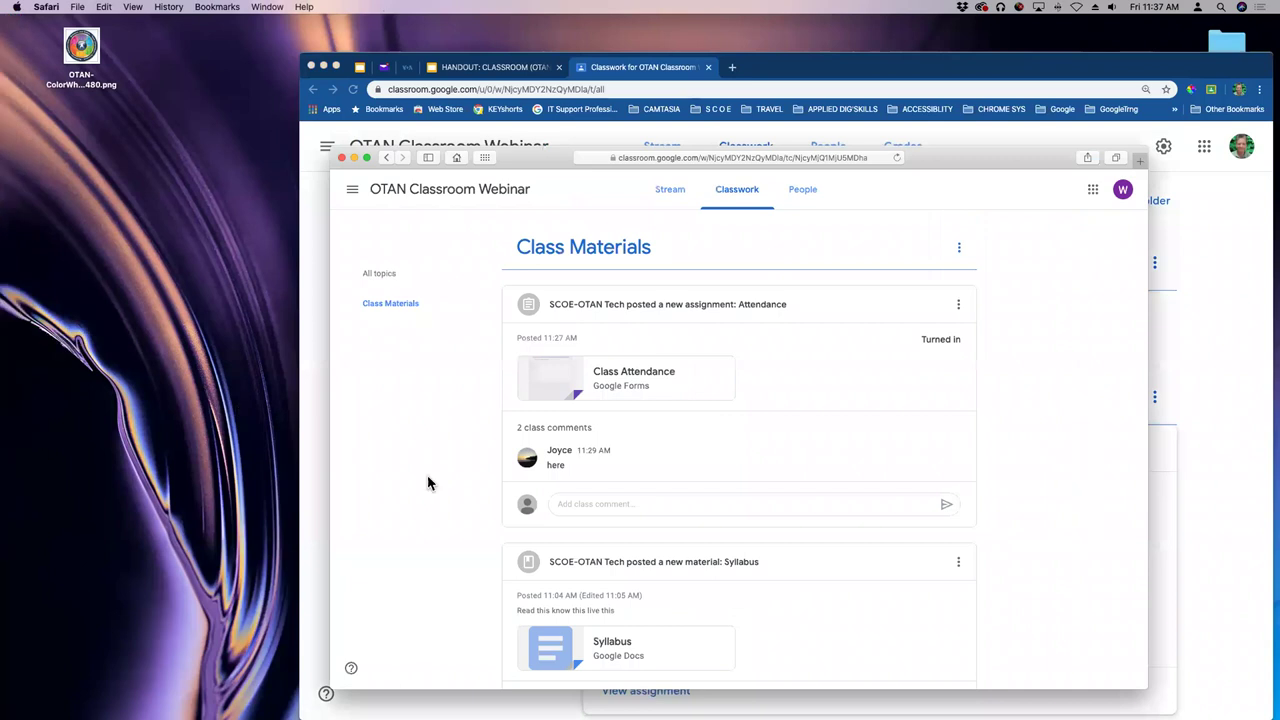
pyautogui.click(392, 316)
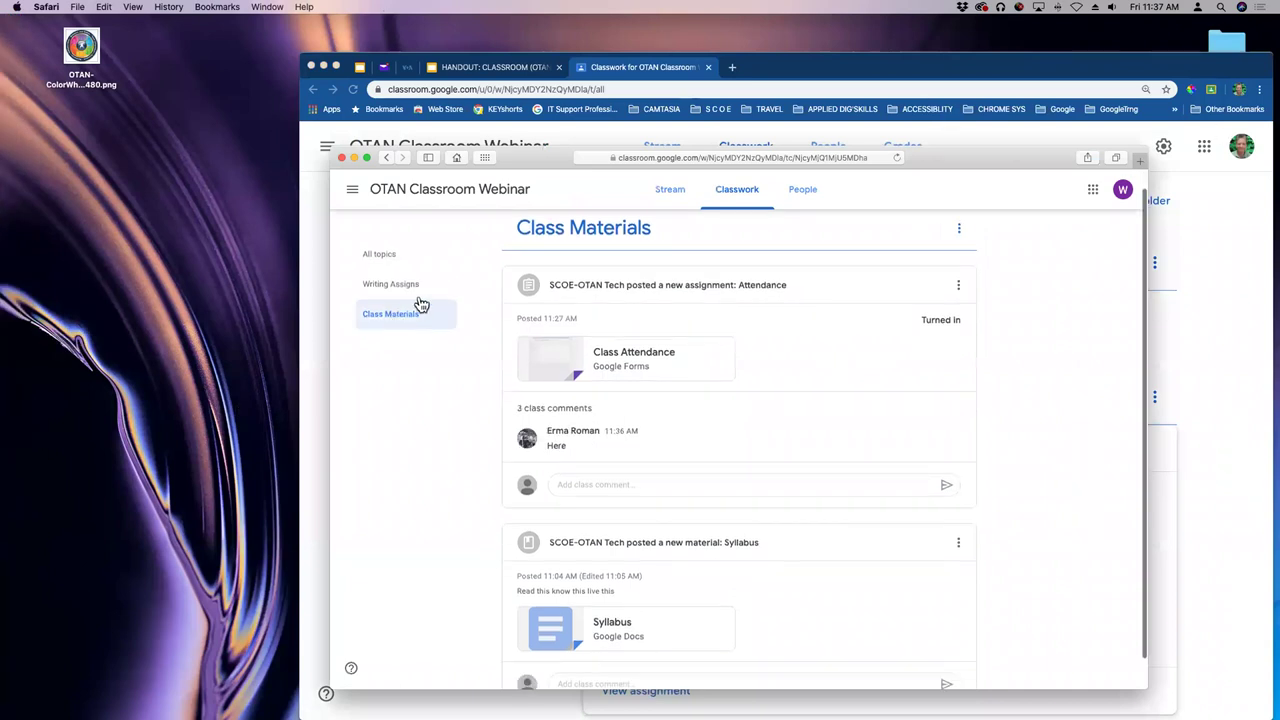
pyautogui.click(418, 304)
pyautogui.moveTo(920, 153); pyautogui.dragTo(937, 89)
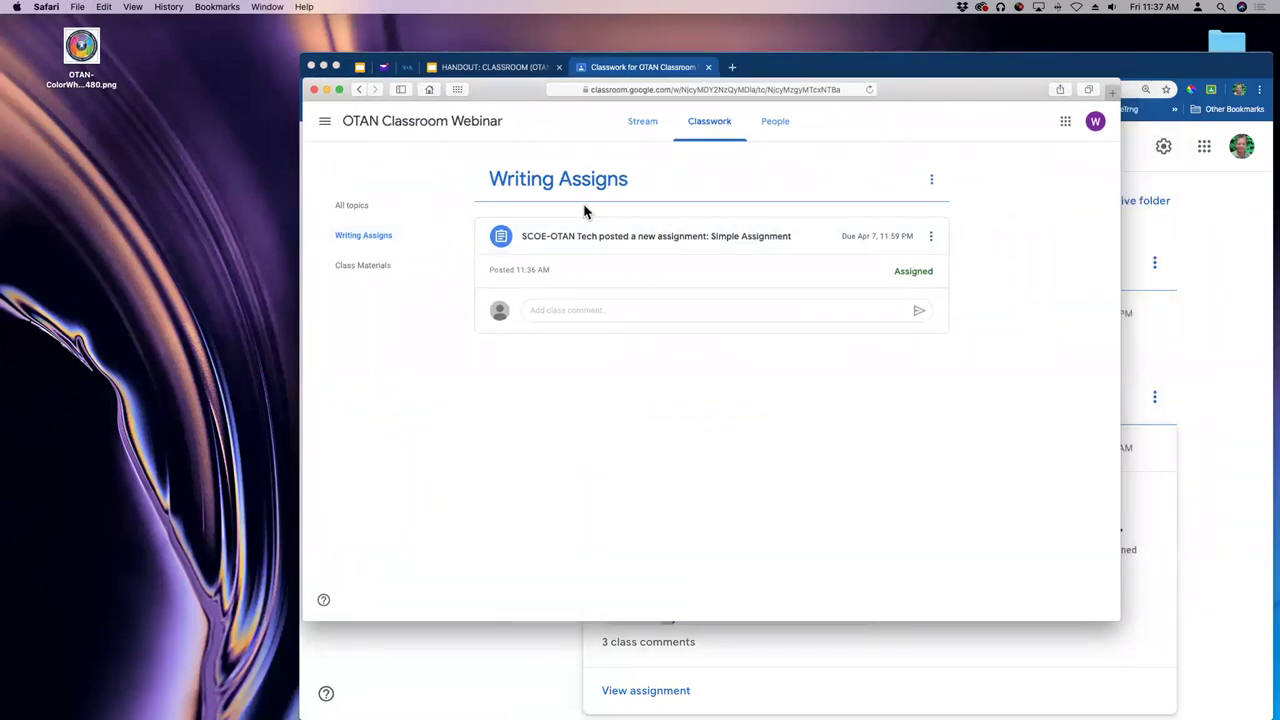
pyautogui.click(366, 265)
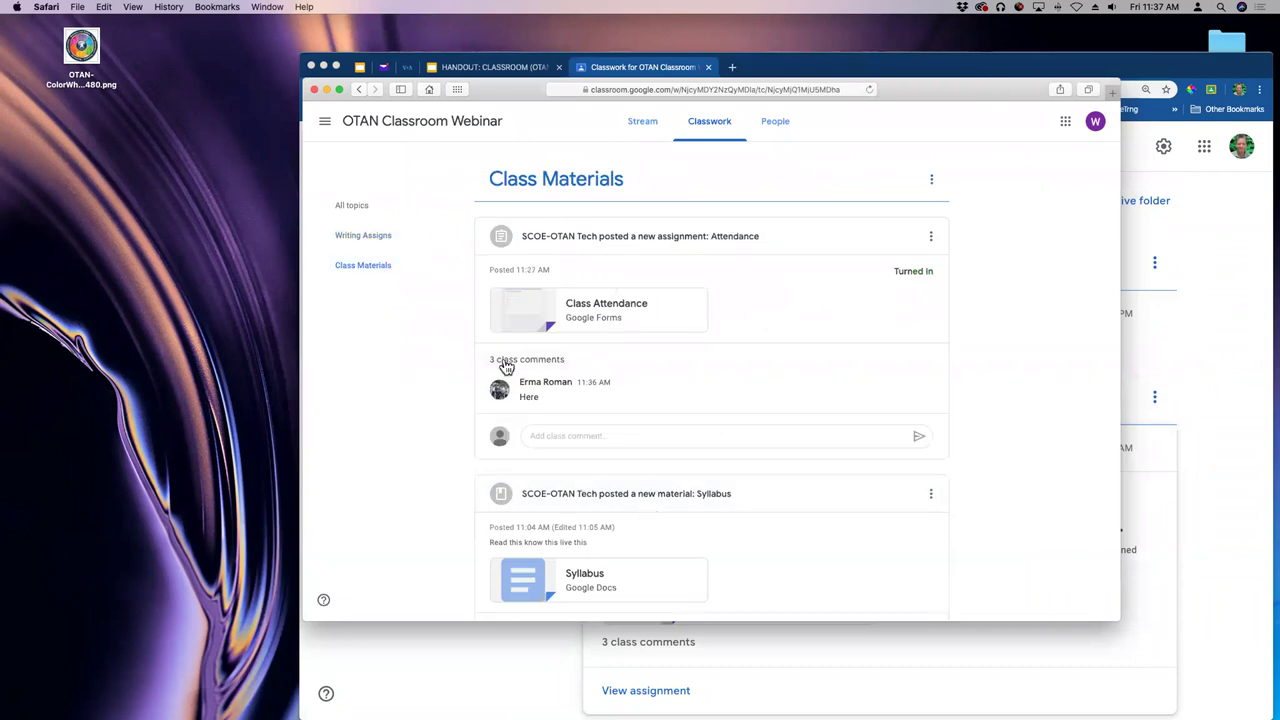
pyautogui.click(362, 212)
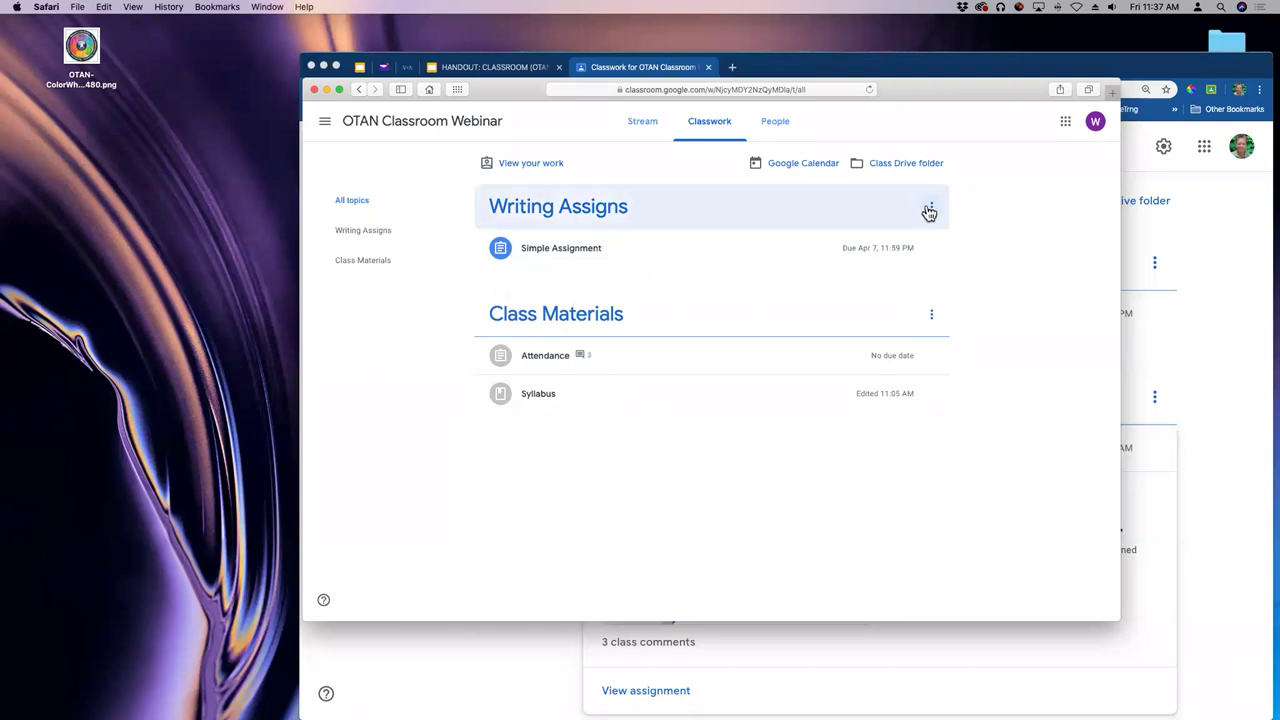
pyautogui.moveTo(997, 97); pyautogui.dragTo(914, 97)
# - In the teacher's Classwork, move the Writing Assigns topic down below Class Materials
pyautogui.click(1222, 263)
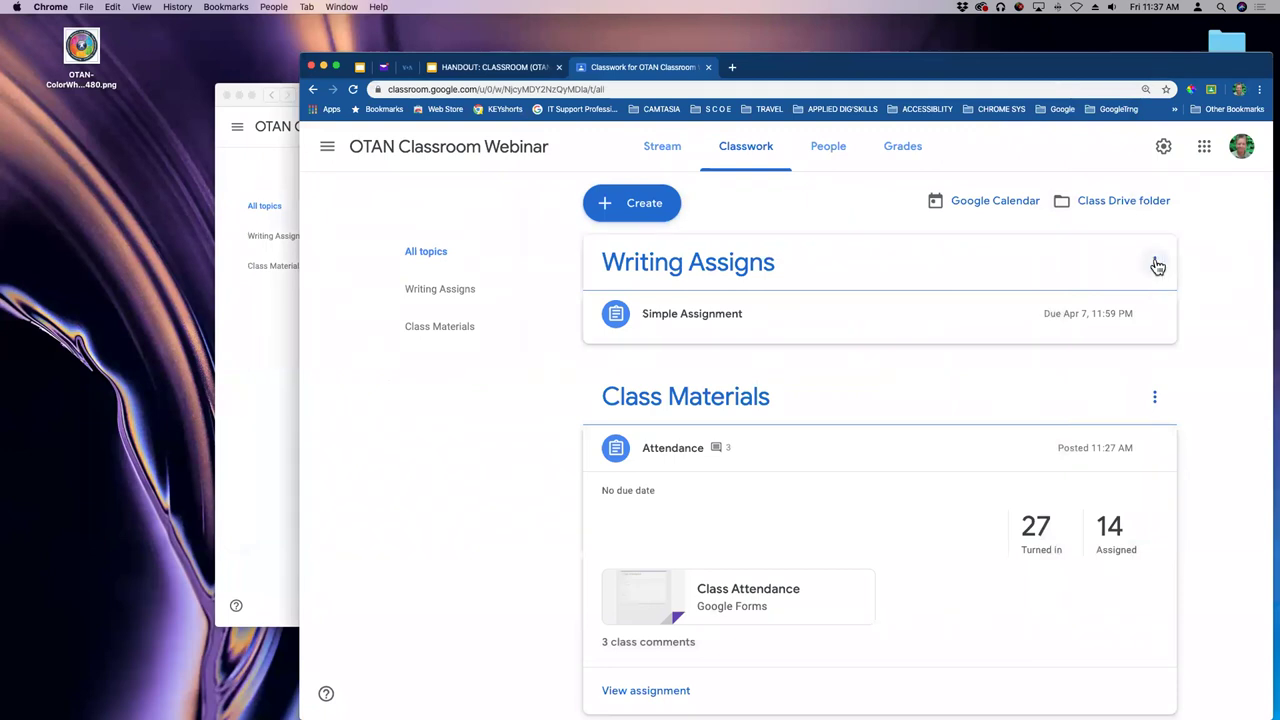
pyautogui.click(1155, 263)
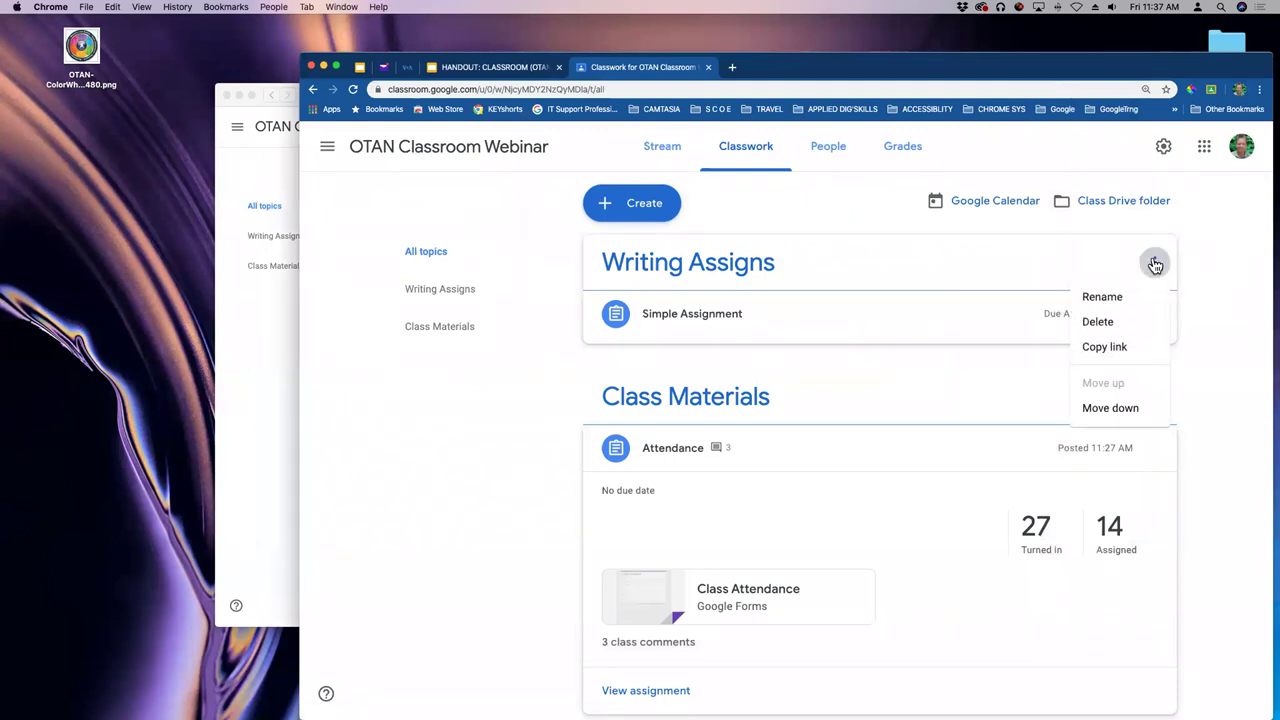
pyautogui.click(1107, 409)
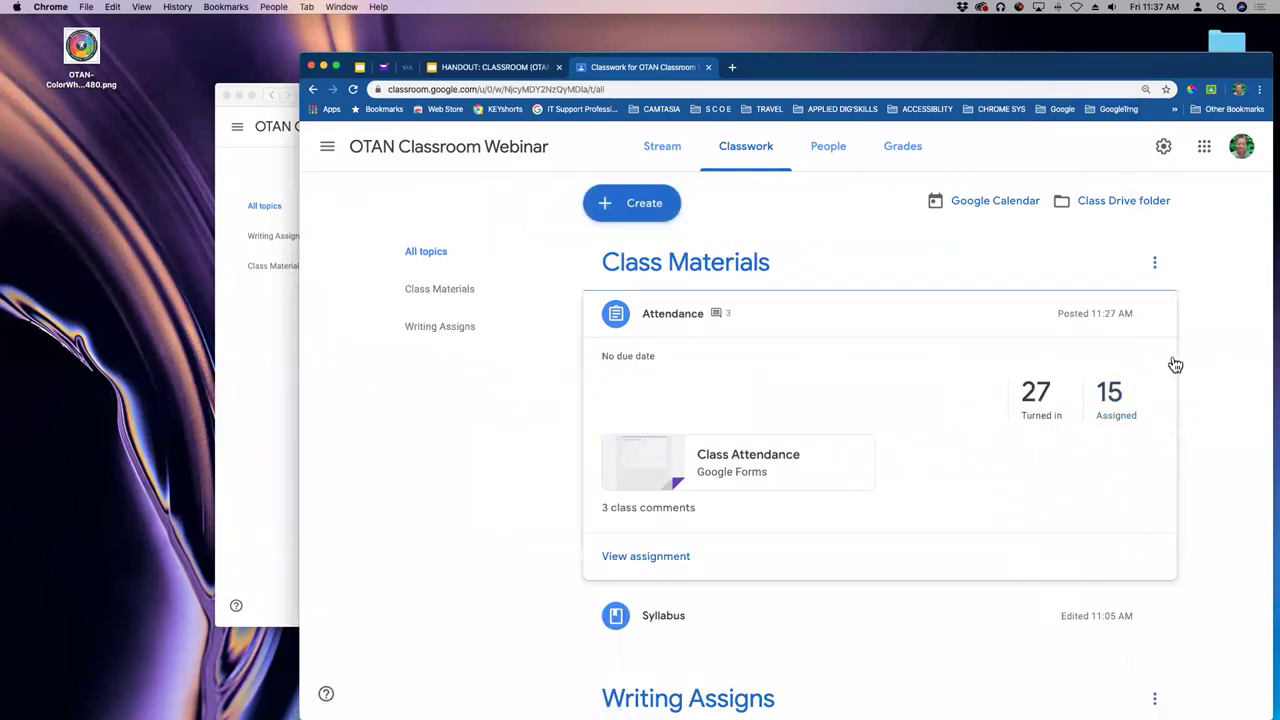
# - Rearrange the teacher and student windows to check the new topic order in the student view
pyautogui.click(249, 452)
pyautogui.moveTo(816, 76); pyautogui.dragTo(920, 63)
pyautogui.click(343, 300)
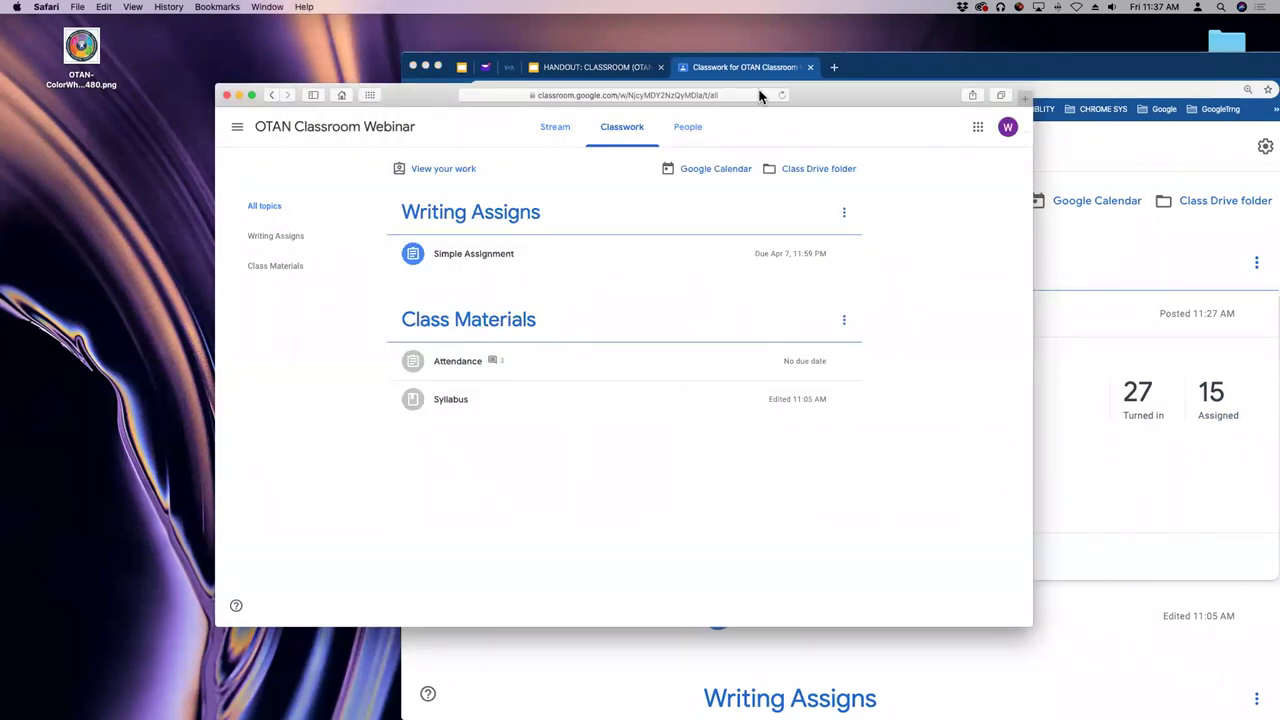
pyautogui.moveTo(835, 97); pyautogui.dragTo(955, 99)
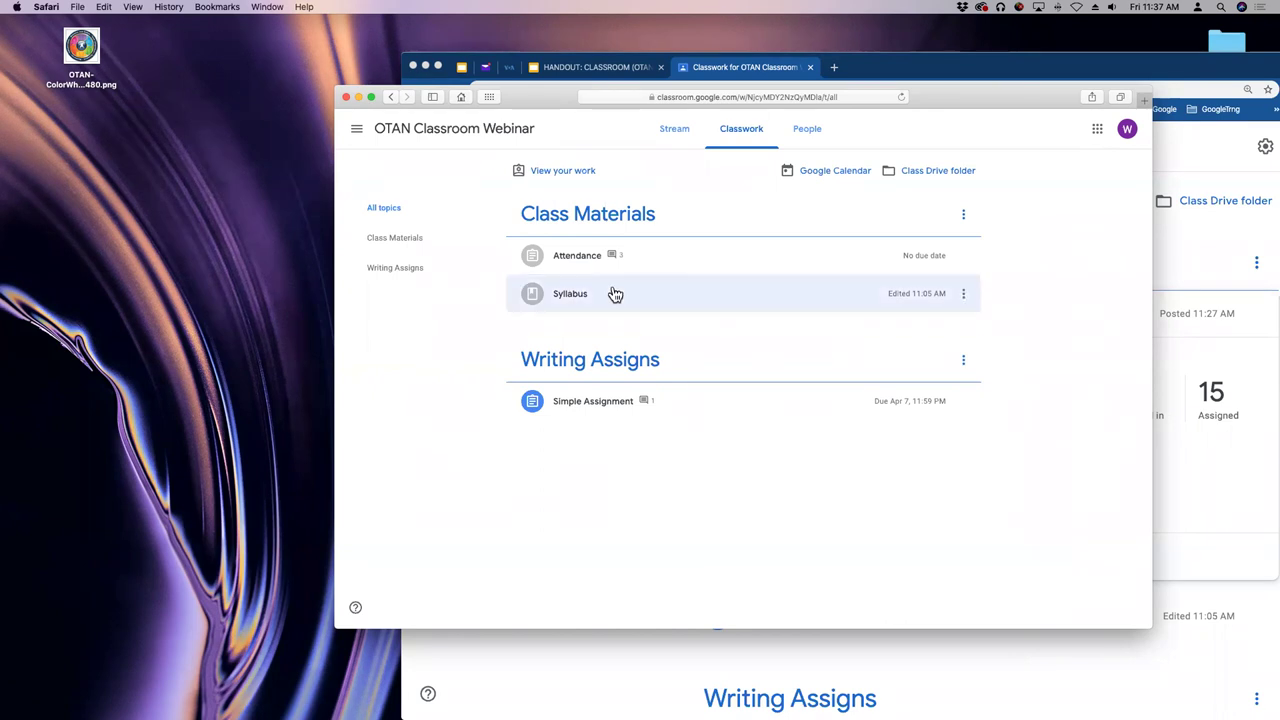
# - Open the Simple Assignment doc and add the student's name in bold below the instructions
pyautogui.click(571, 410)
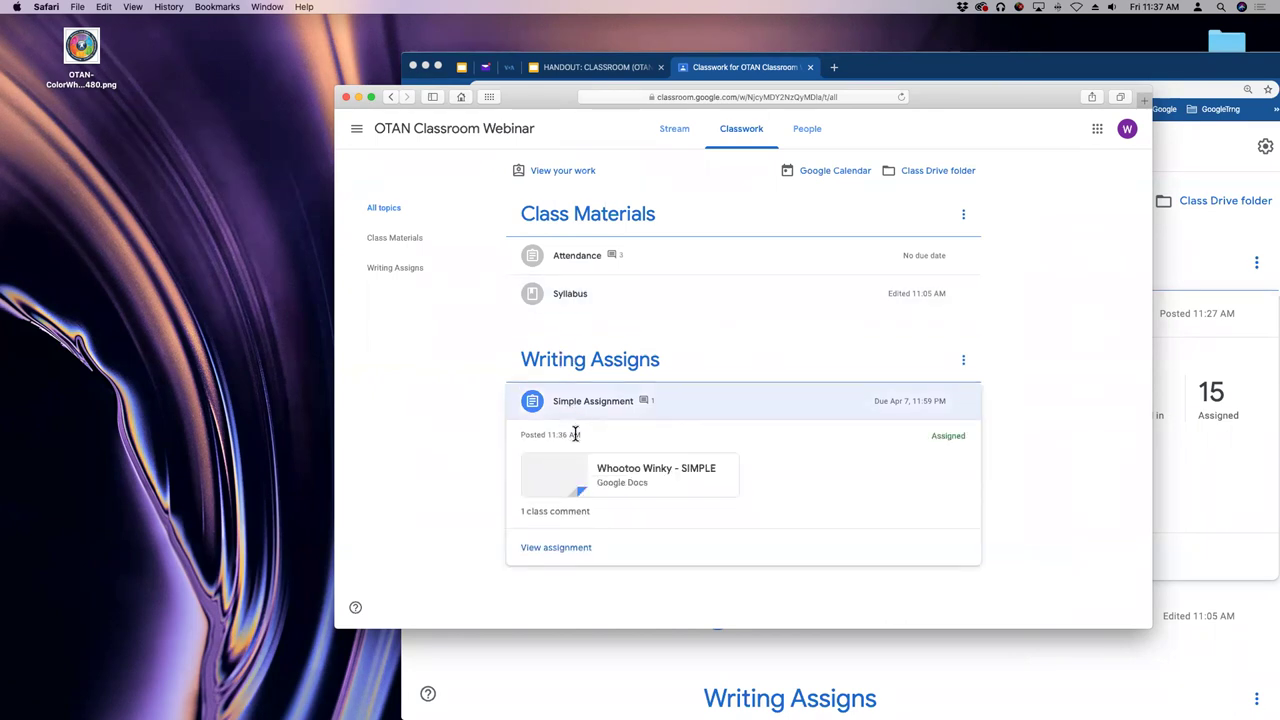
pyautogui.click(620, 478)
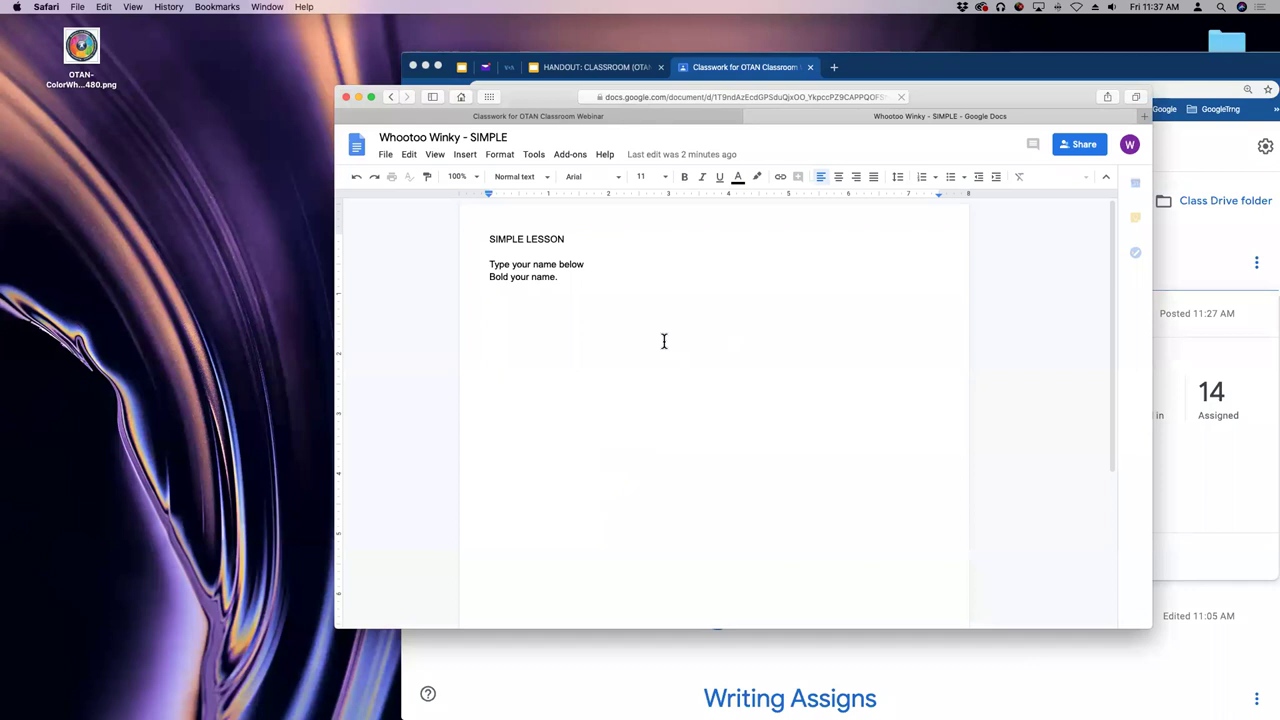
pyautogui.click(670, 280)
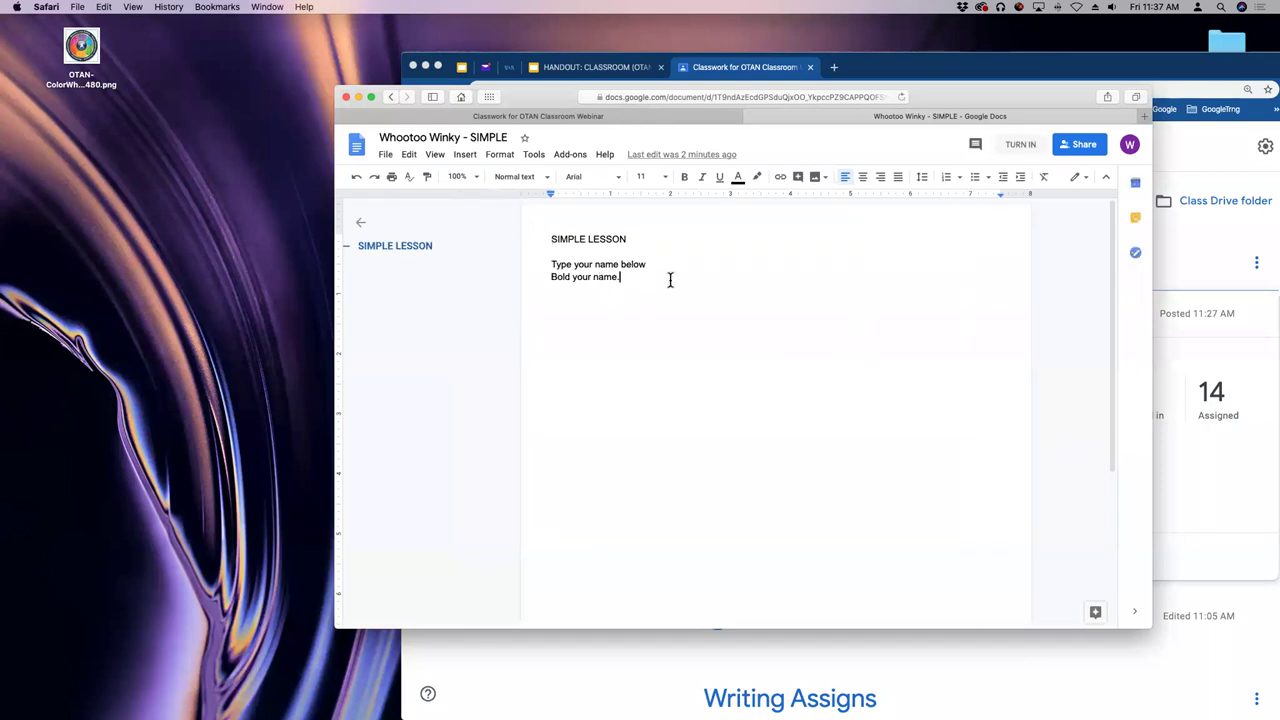
pyautogui.press('Return')
pyautogui.press('Return')
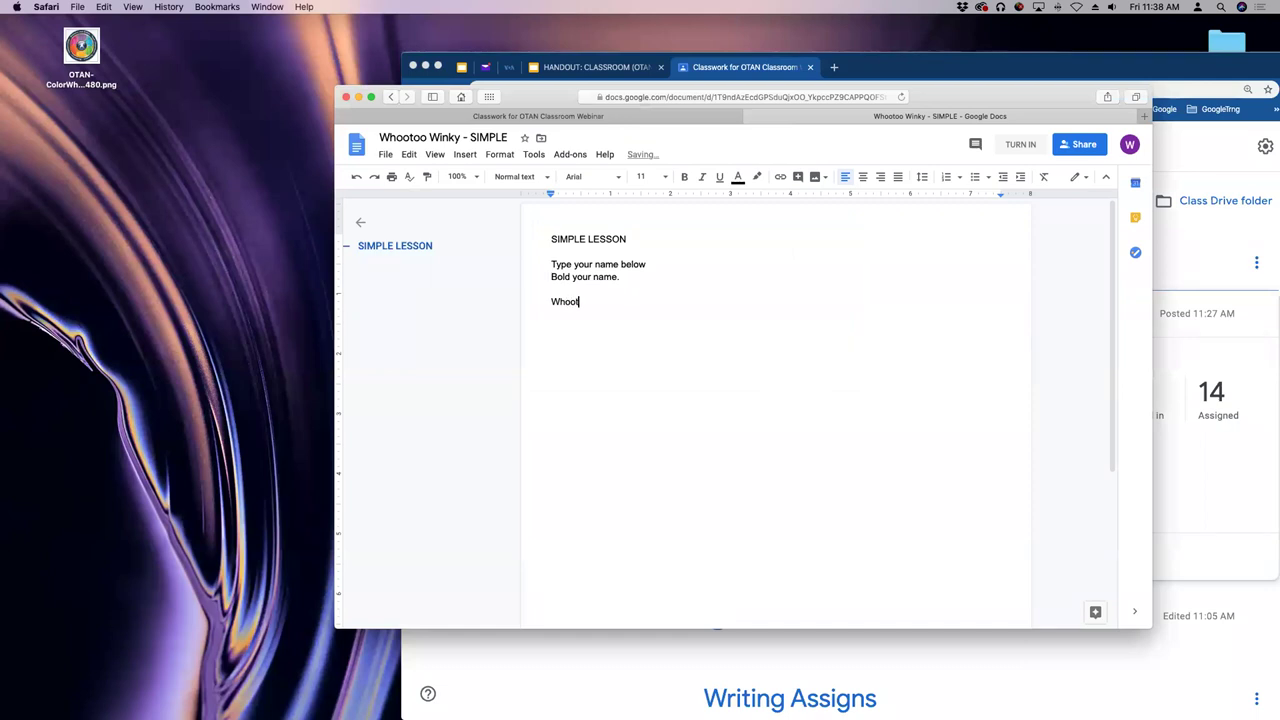
pyautogui.write('Whootoo Winky')
pyautogui.moveTo(614, 303); pyautogui.dragTo(500, 310)
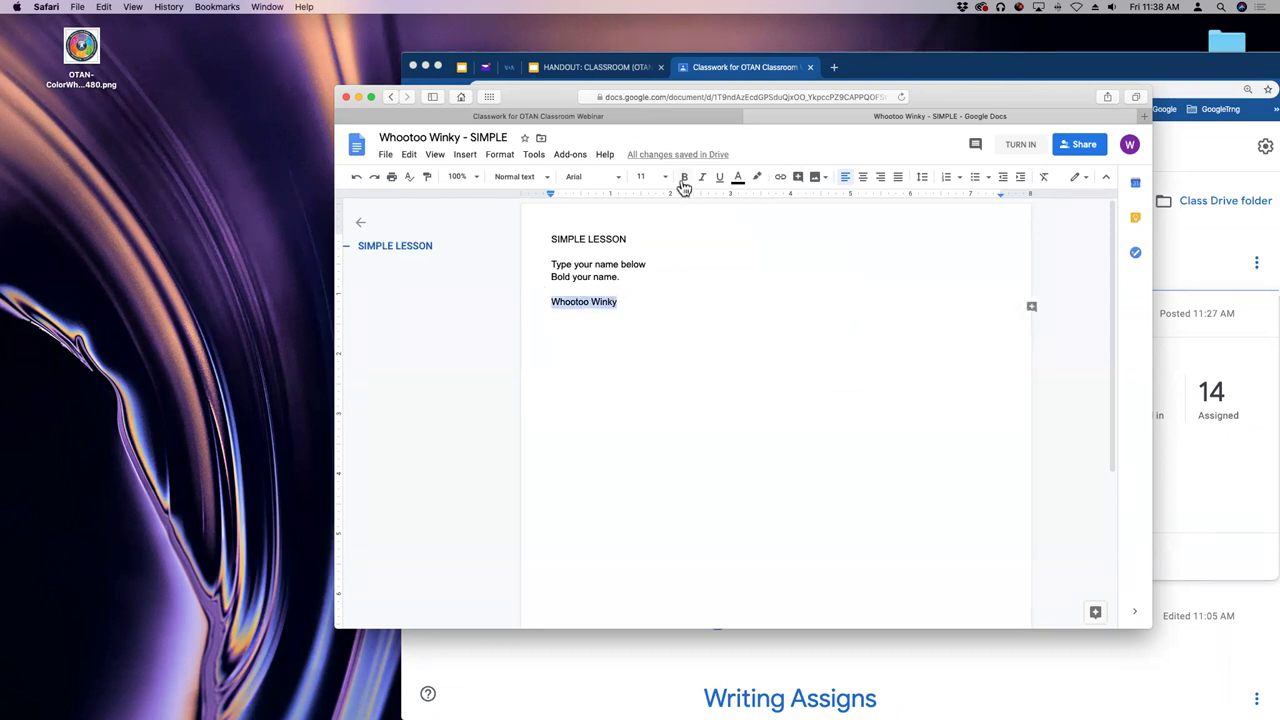
pyautogui.click(678, 306)
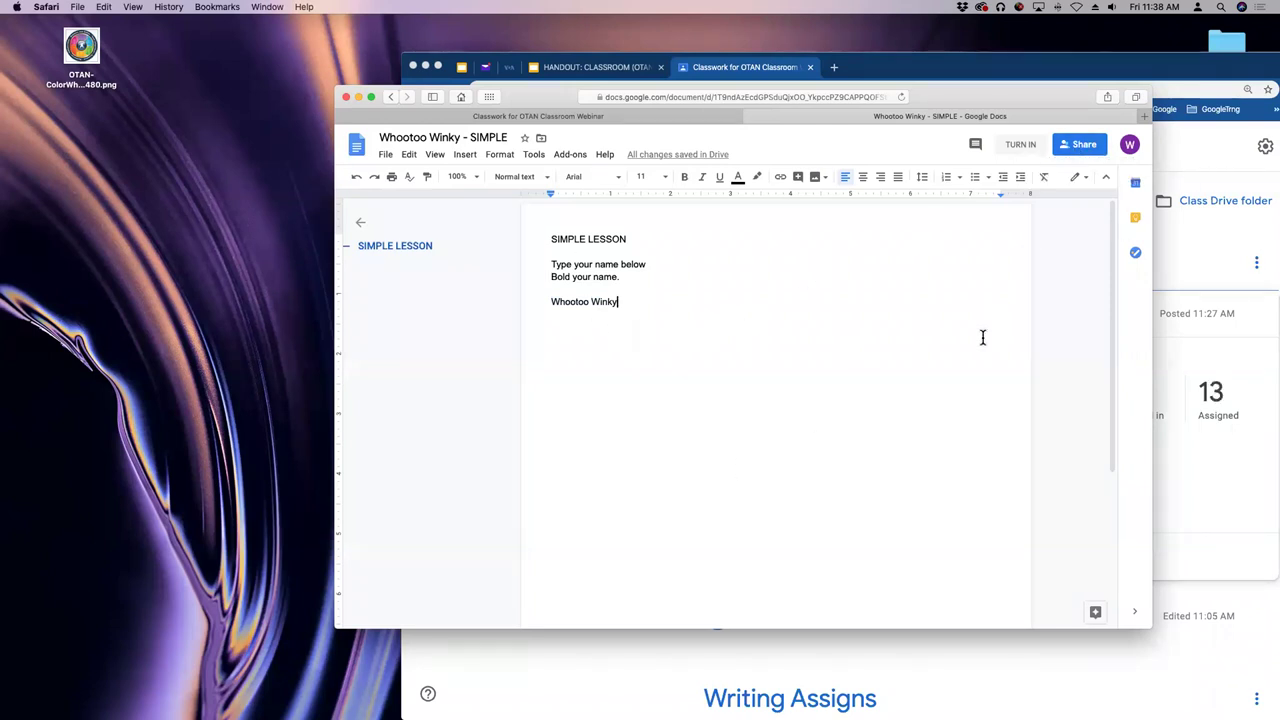
# - Turn in Simple Assignment from the document, then go back to the class Stream
pyautogui.click(1079, 153)
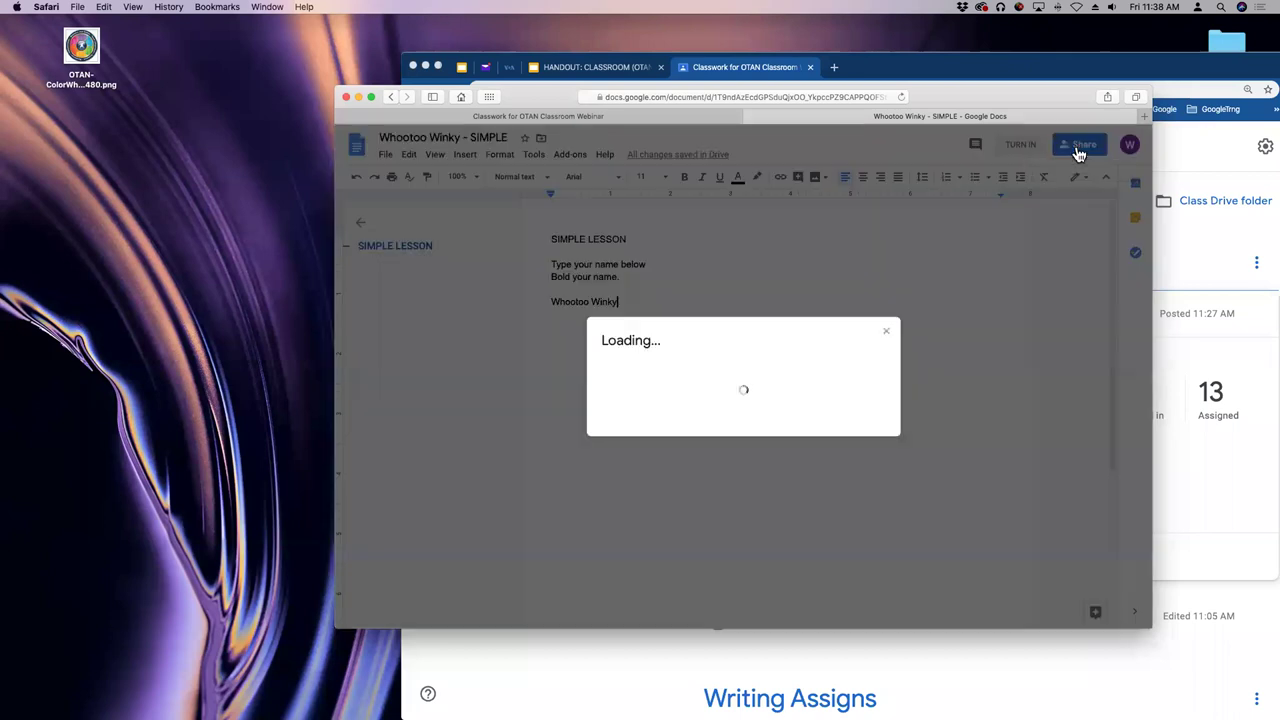
pyautogui.click(611, 429)
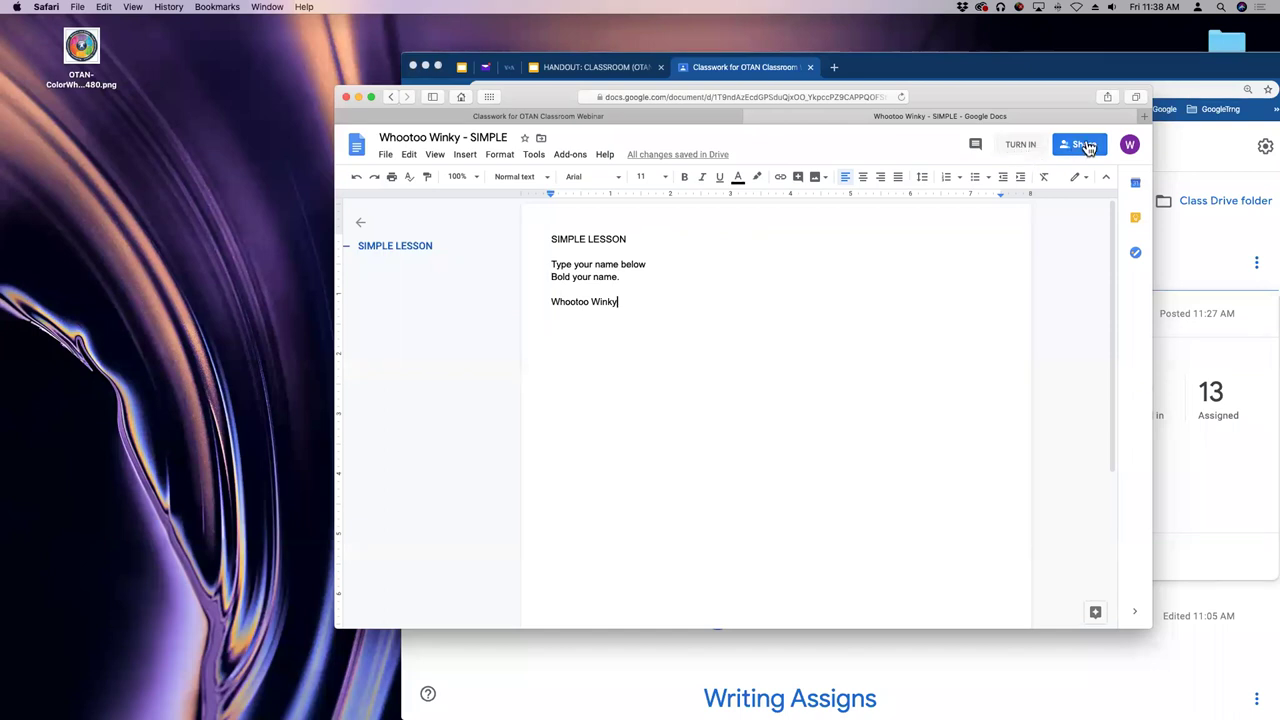
pyautogui.click(1021, 146)
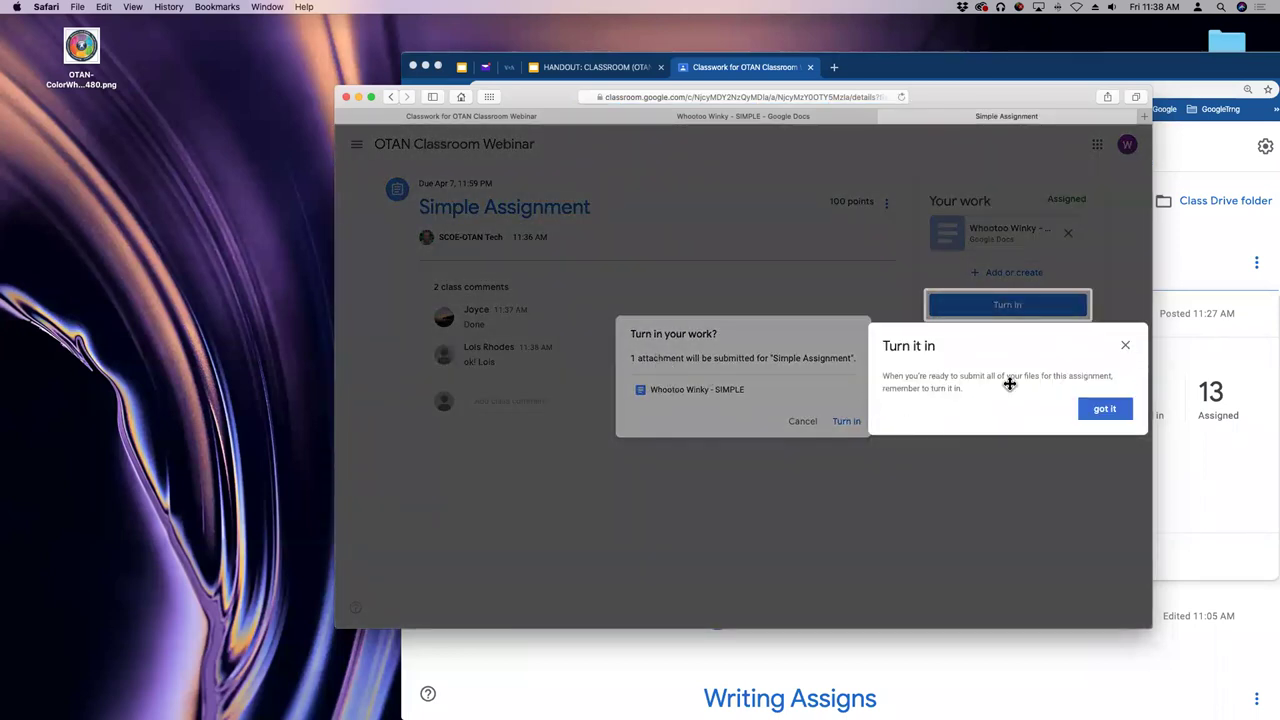
pyautogui.click(1126, 348)
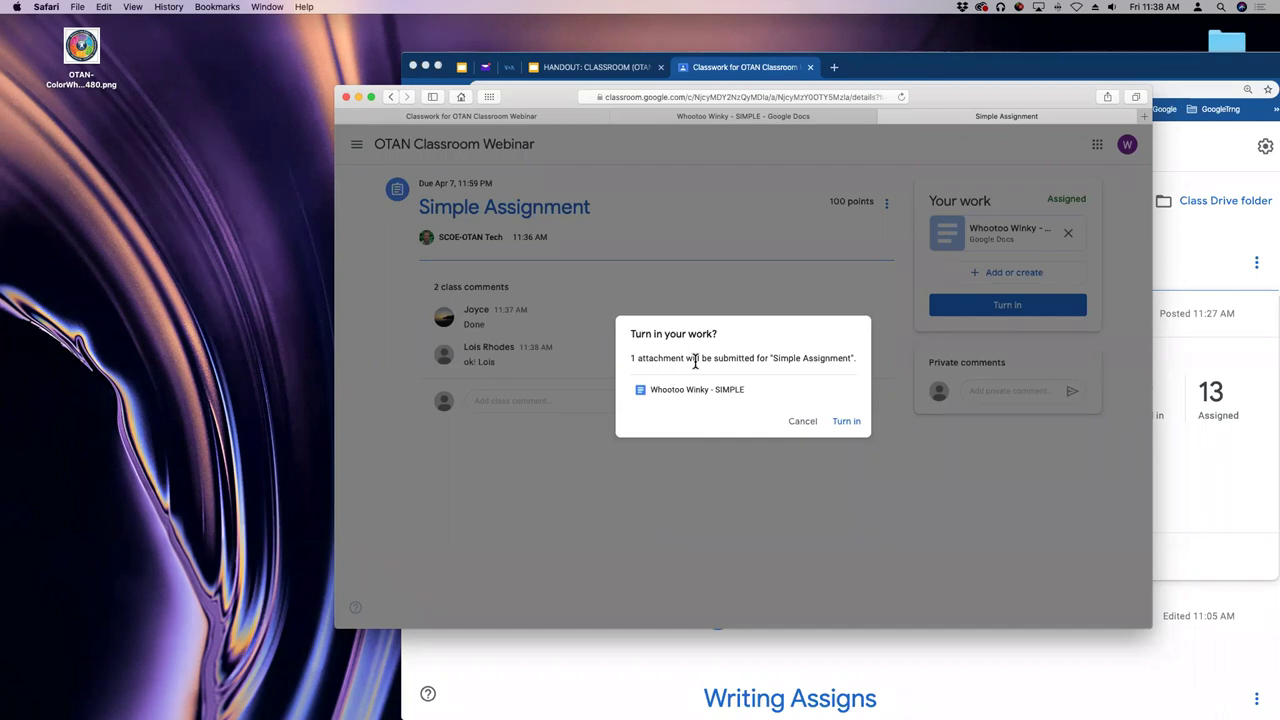
pyautogui.click(847, 422)
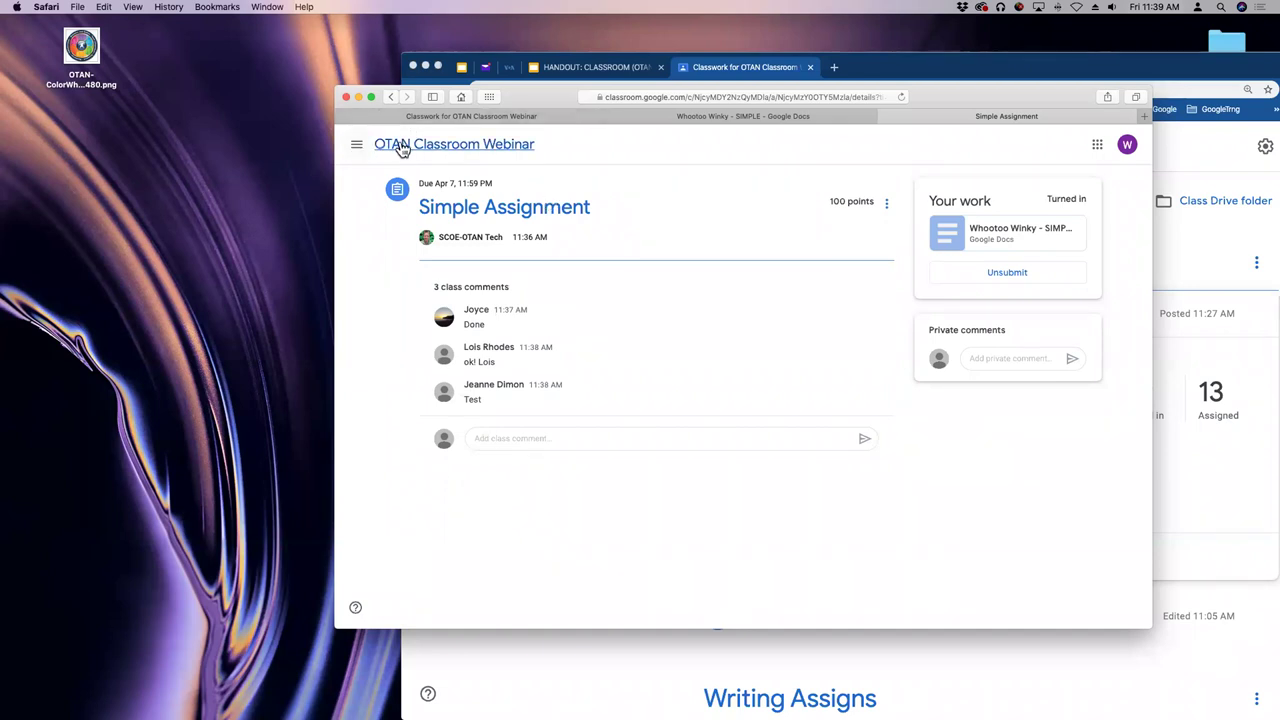
pyautogui.click(402, 145)
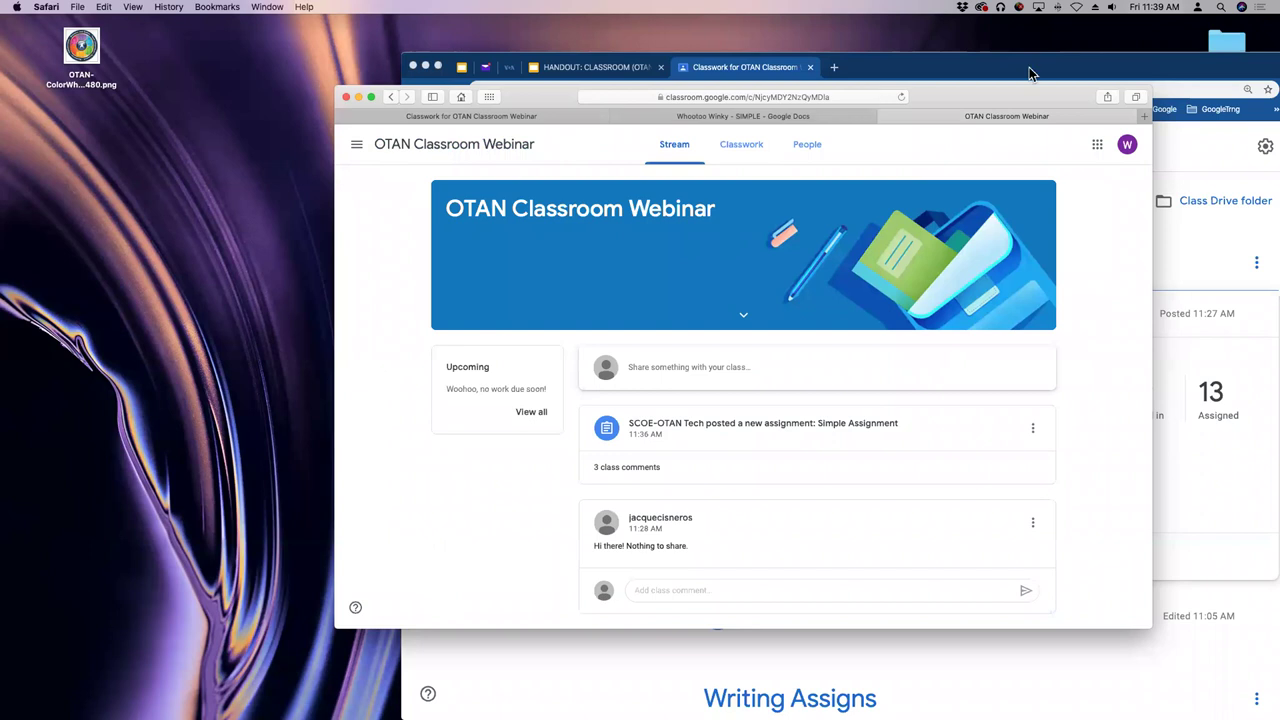
# - On the teacher's OTAN Classroom Webinar Stream, review the Class settings and close them
pyautogui.moveTo(1058, 70); pyautogui.dragTo(953, 84)
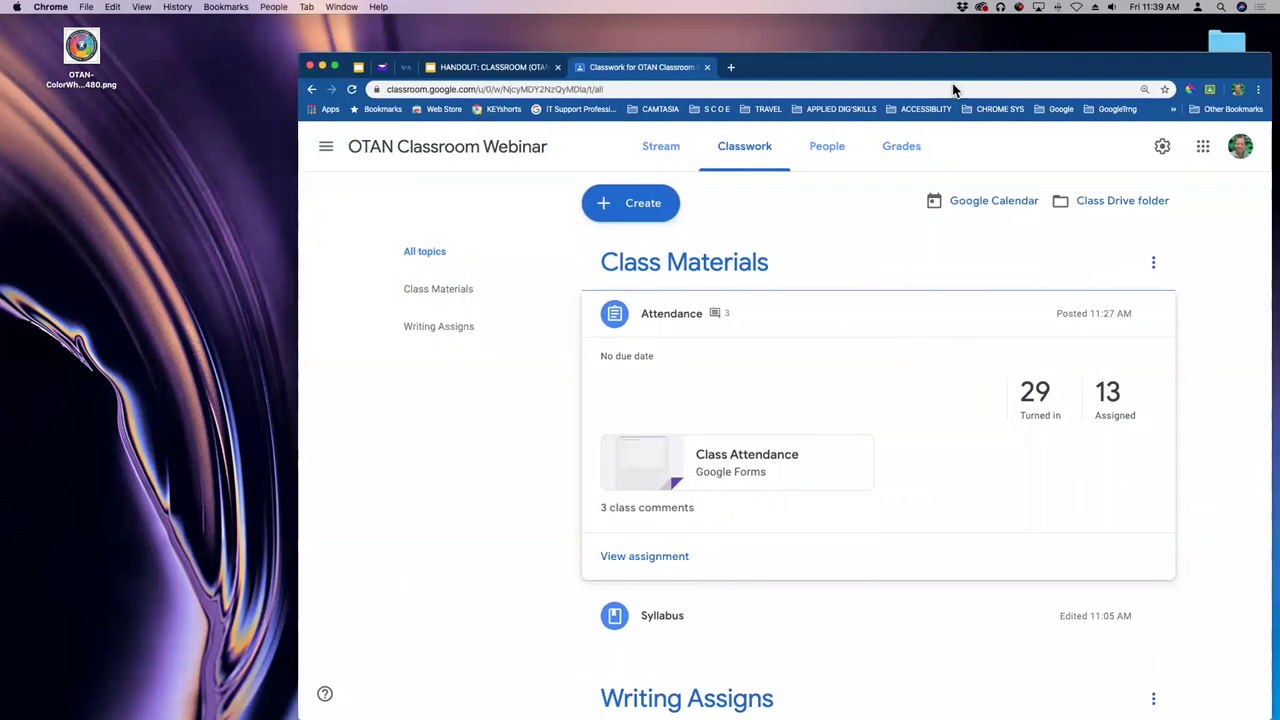
pyautogui.click(665, 152)
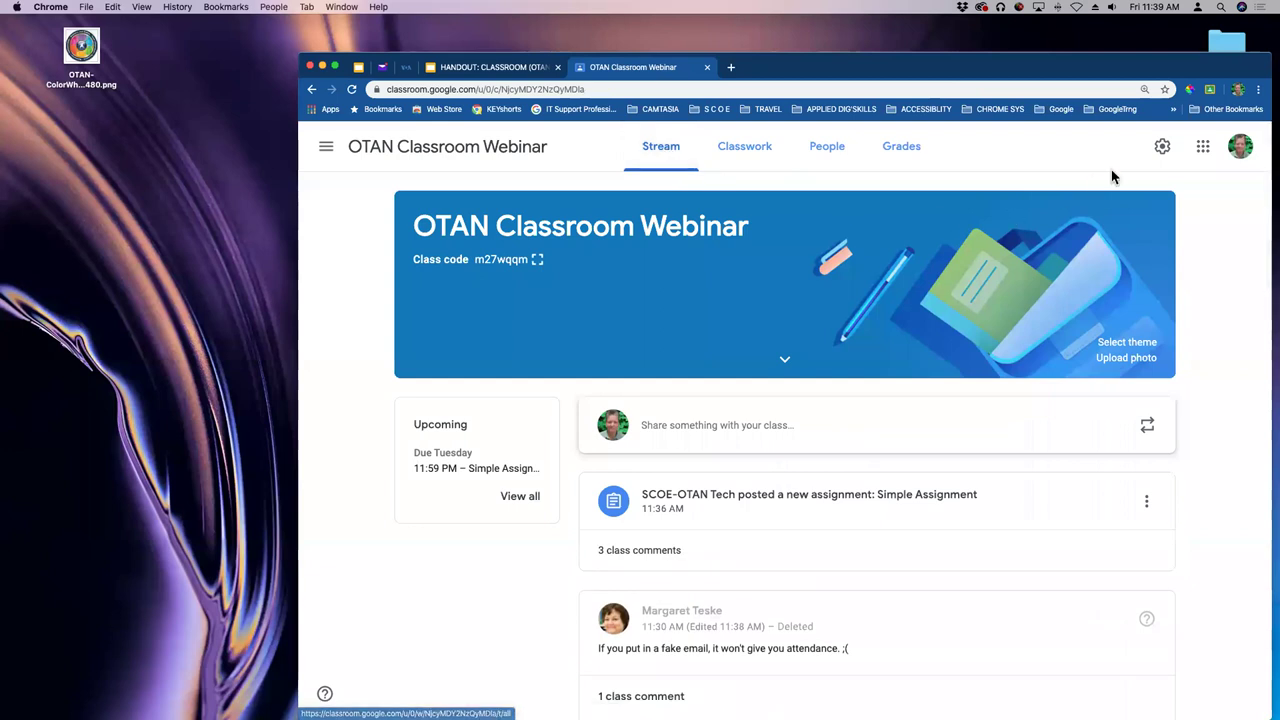
pyautogui.click(1162, 147)
pyautogui.scroll(-5, 1050, 315)
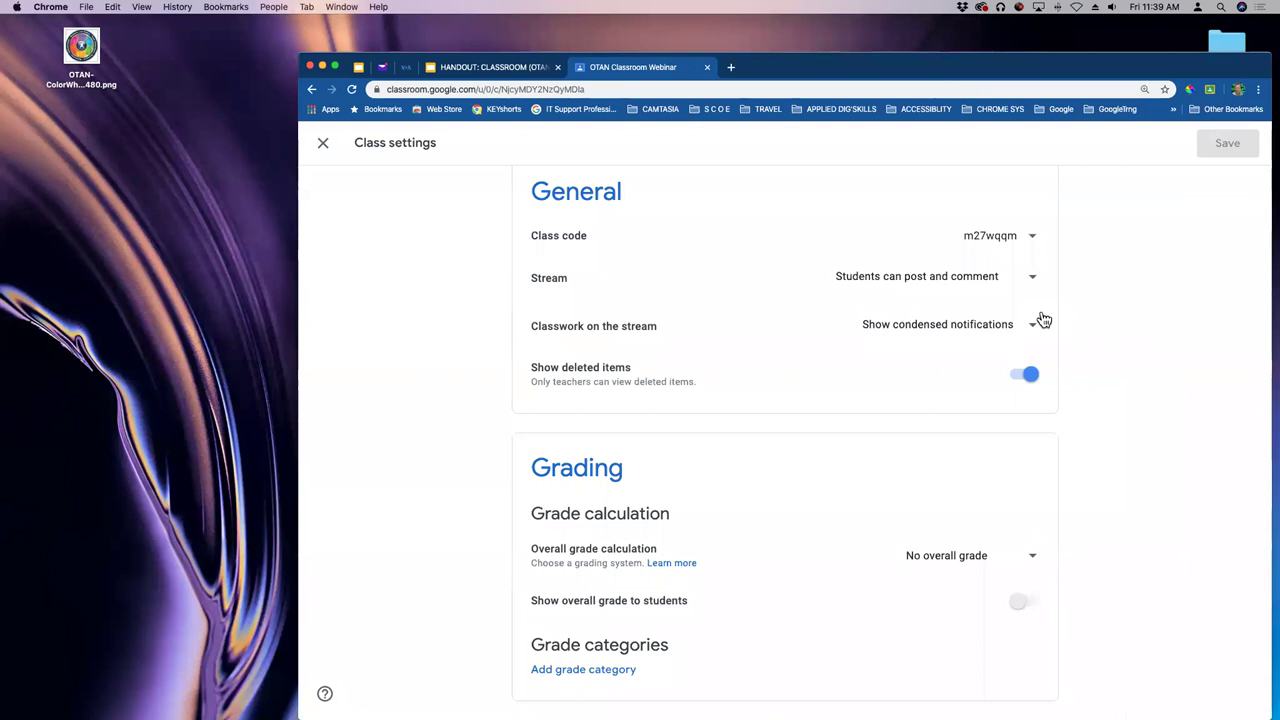
pyautogui.scroll(5, 1043, 319)
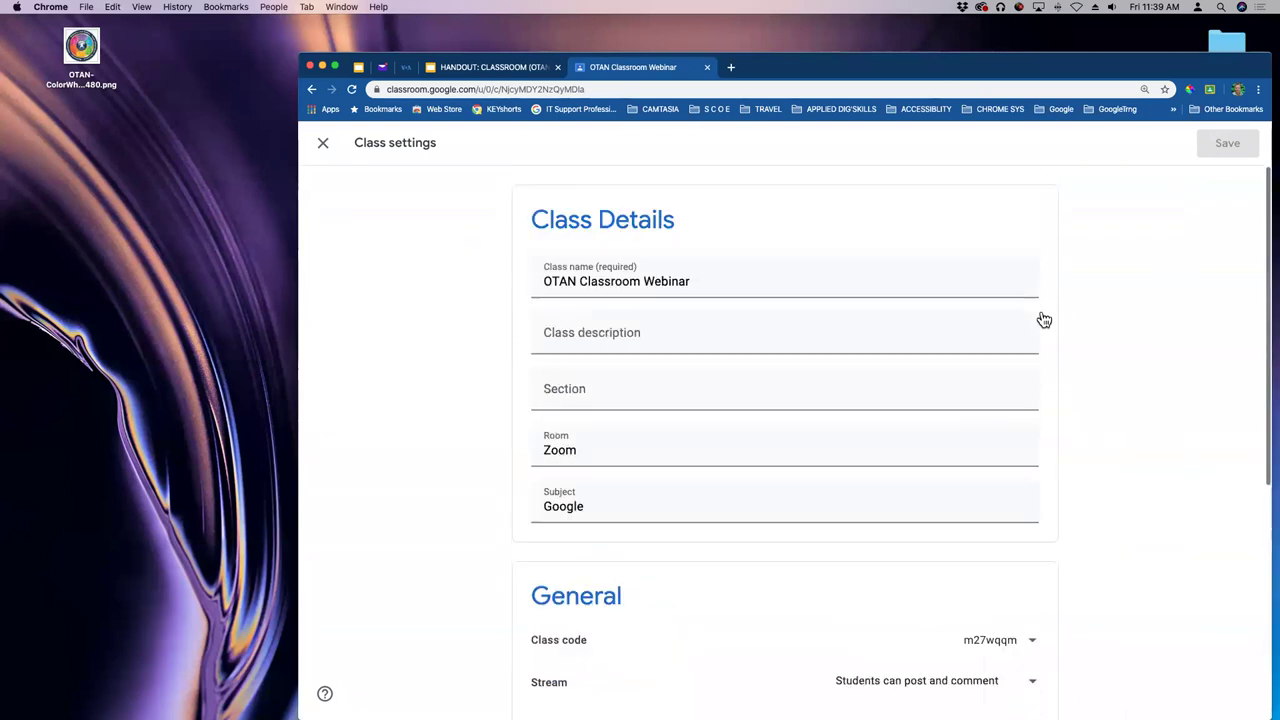
pyautogui.click(325, 144)
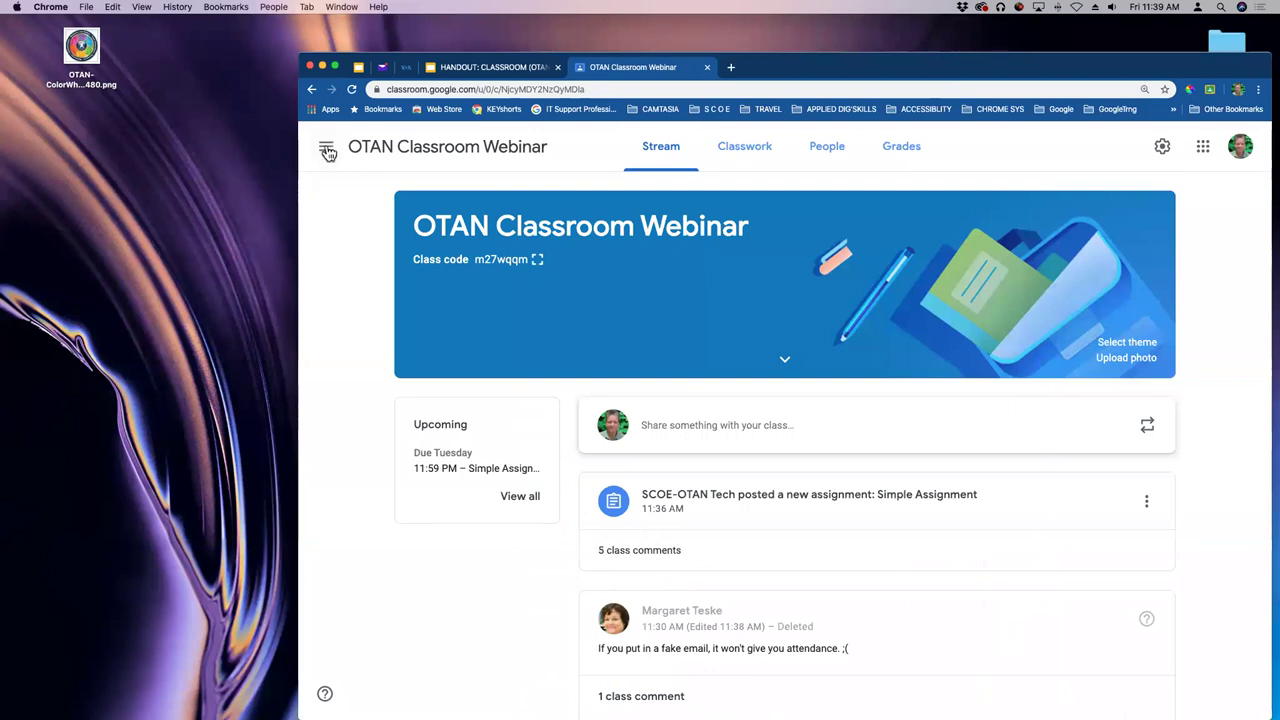
# - Check the Classroom account Settings, then go to the Classes page of class cards
pyautogui.click(327, 150)
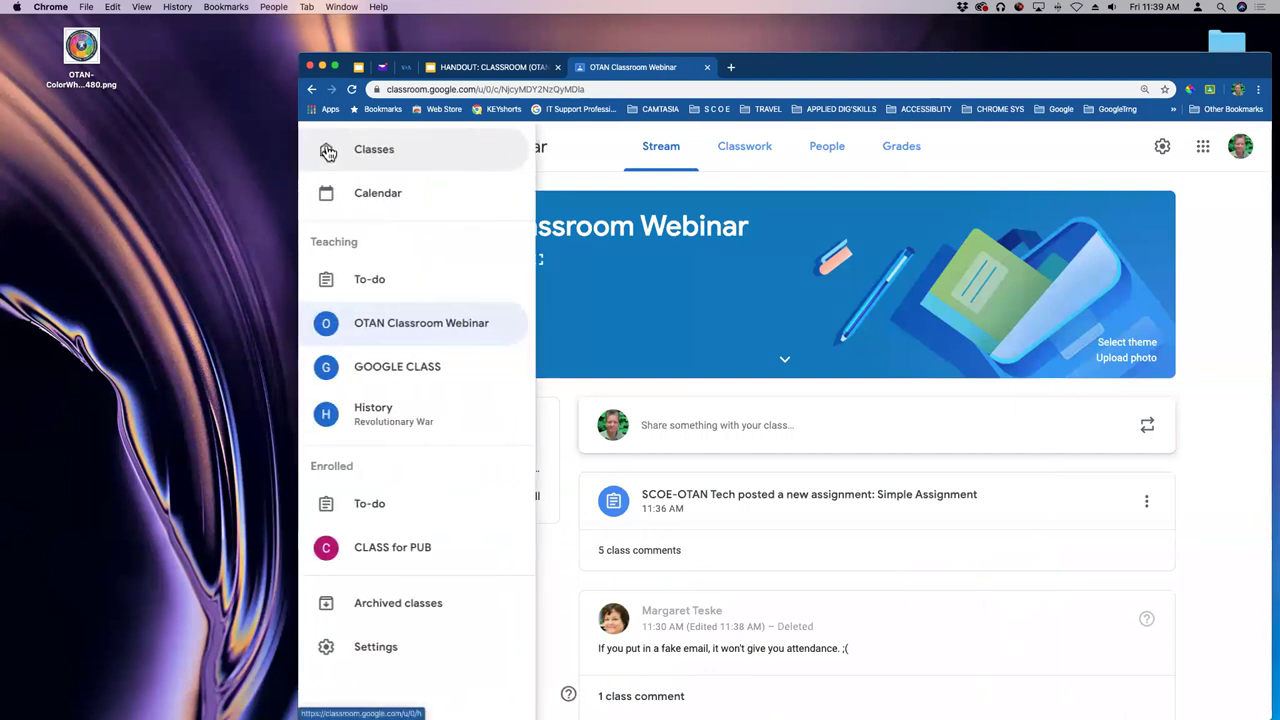
pyautogui.click(378, 650)
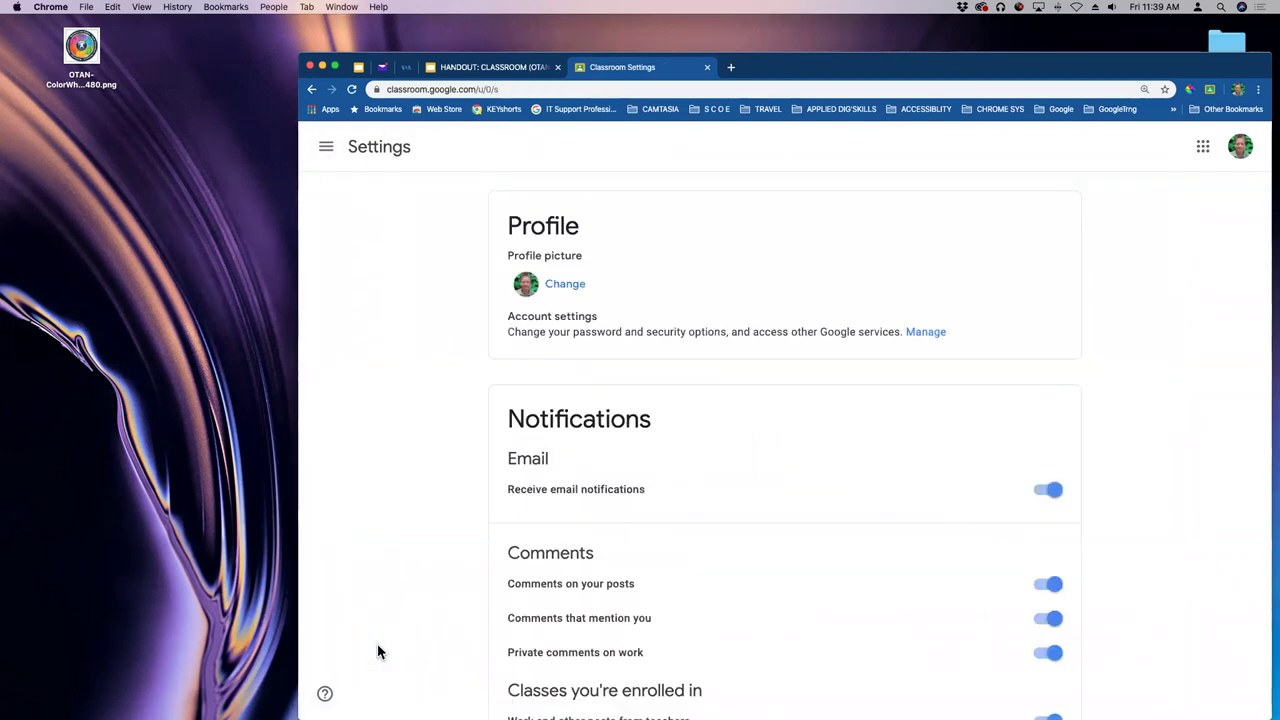
pyautogui.click(327, 150)
pyautogui.click(371, 151)
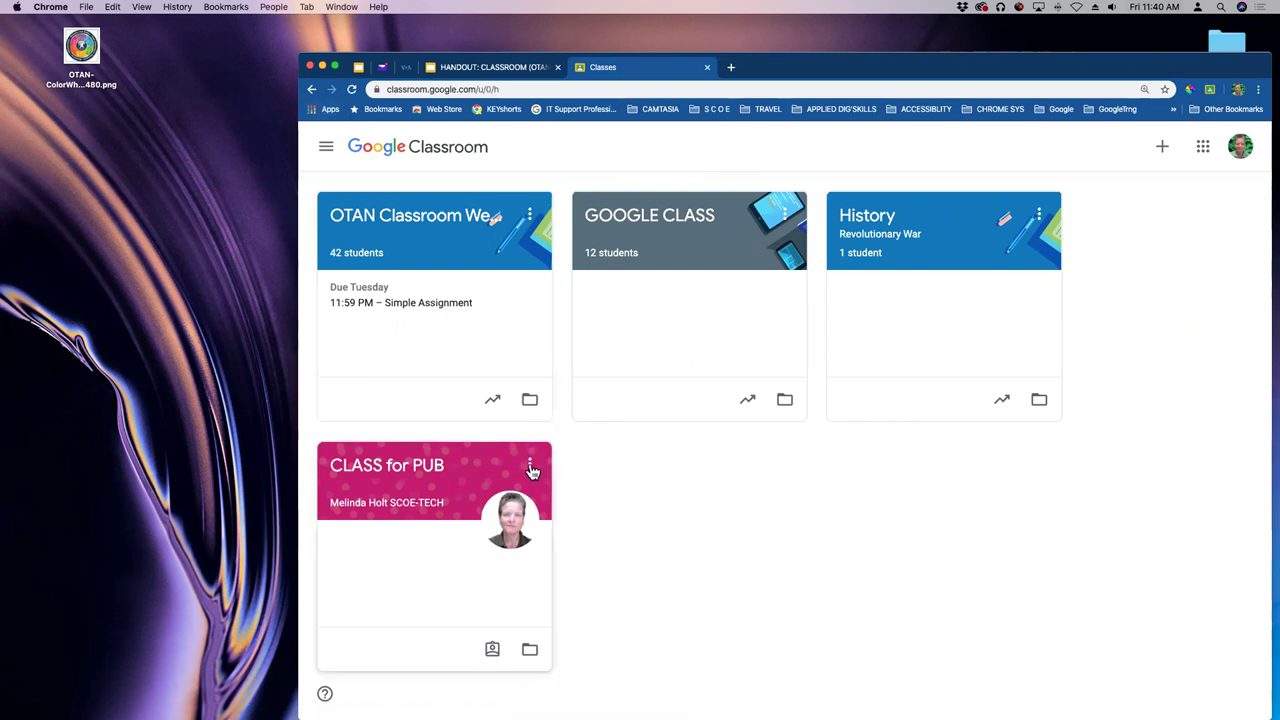
# - Archive the History class from its card menu, leaving three active classes
pyautogui.click(530, 465)
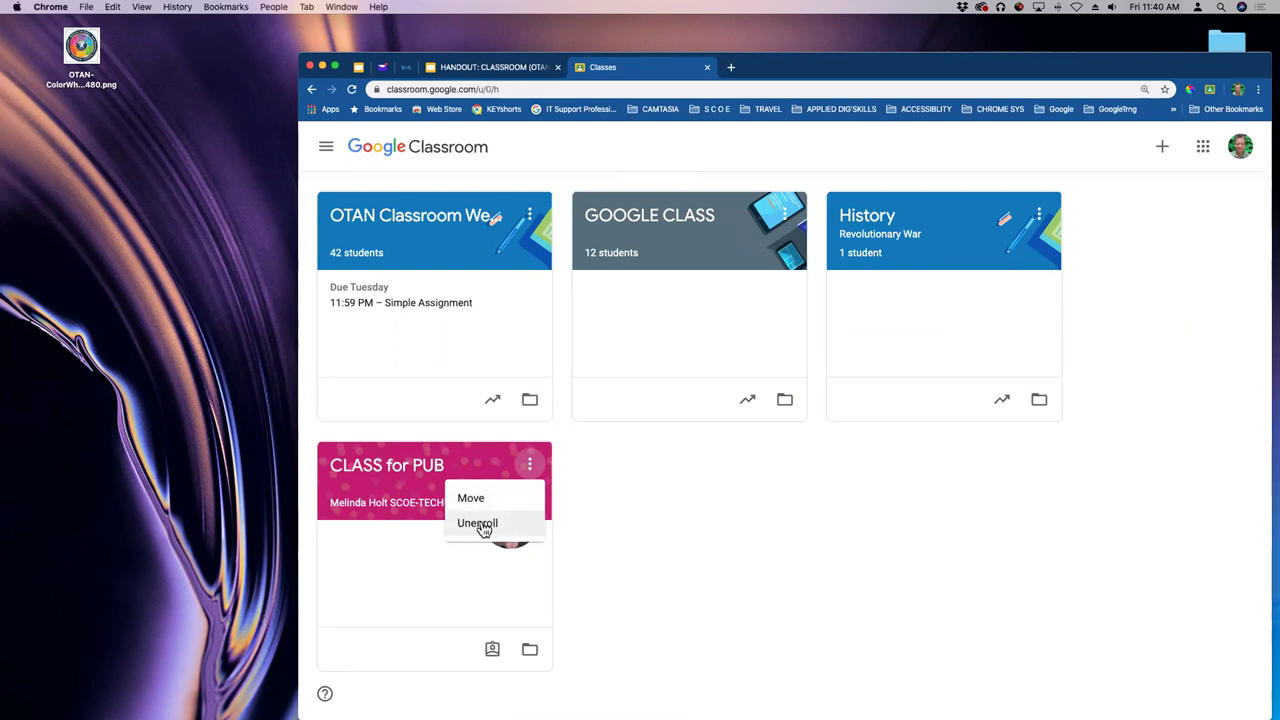
pyautogui.click(637, 513)
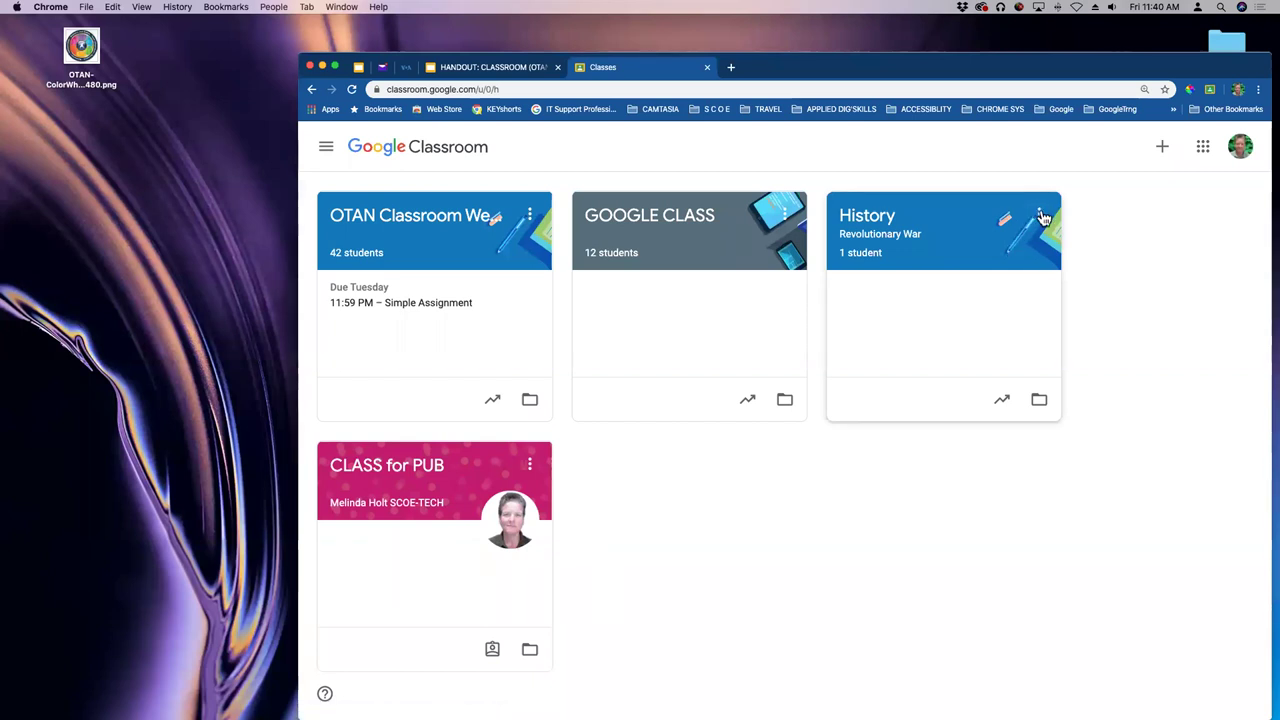
pyautogui.click(1041, 215)
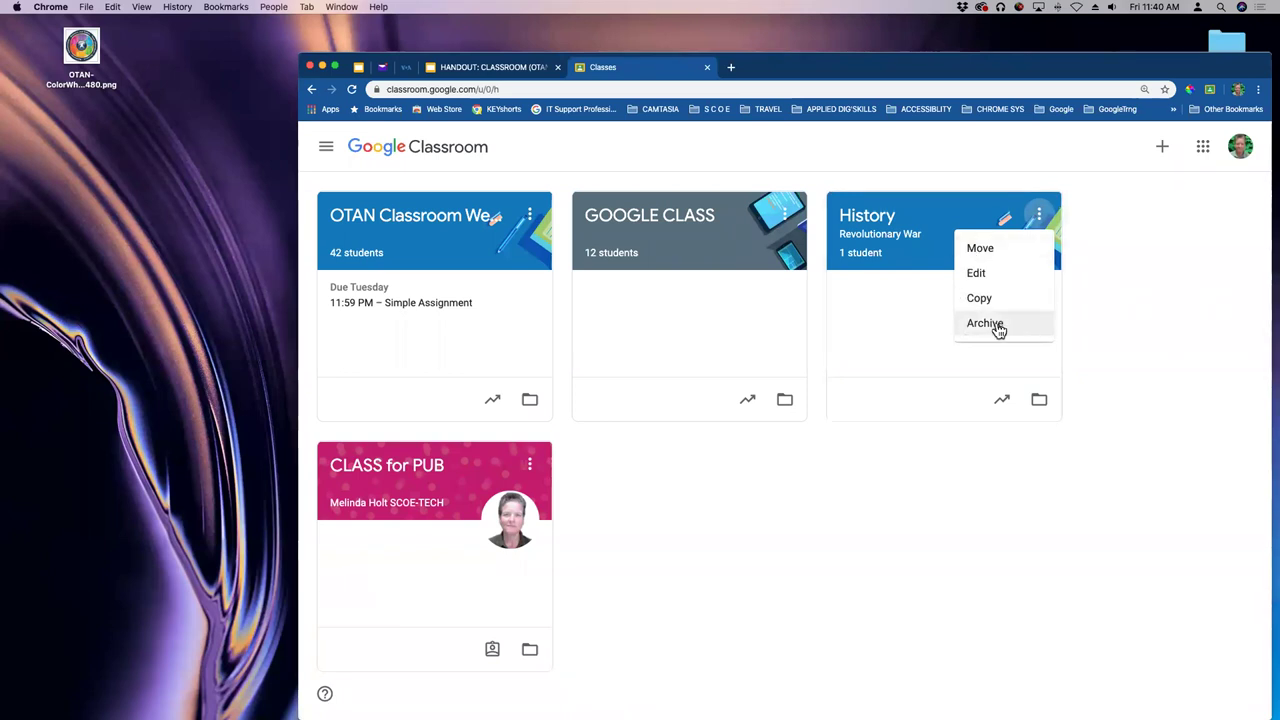
pyautogui.click(994, 324)
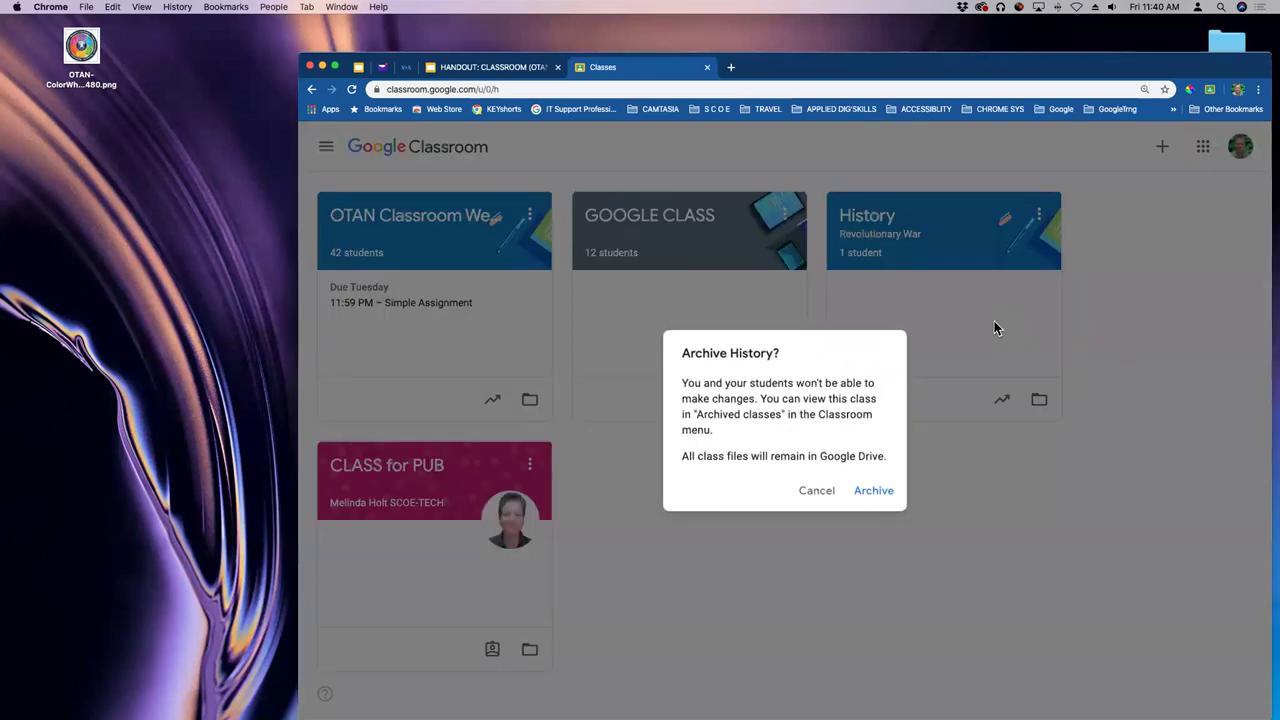
pyautogui.click(888, 496)
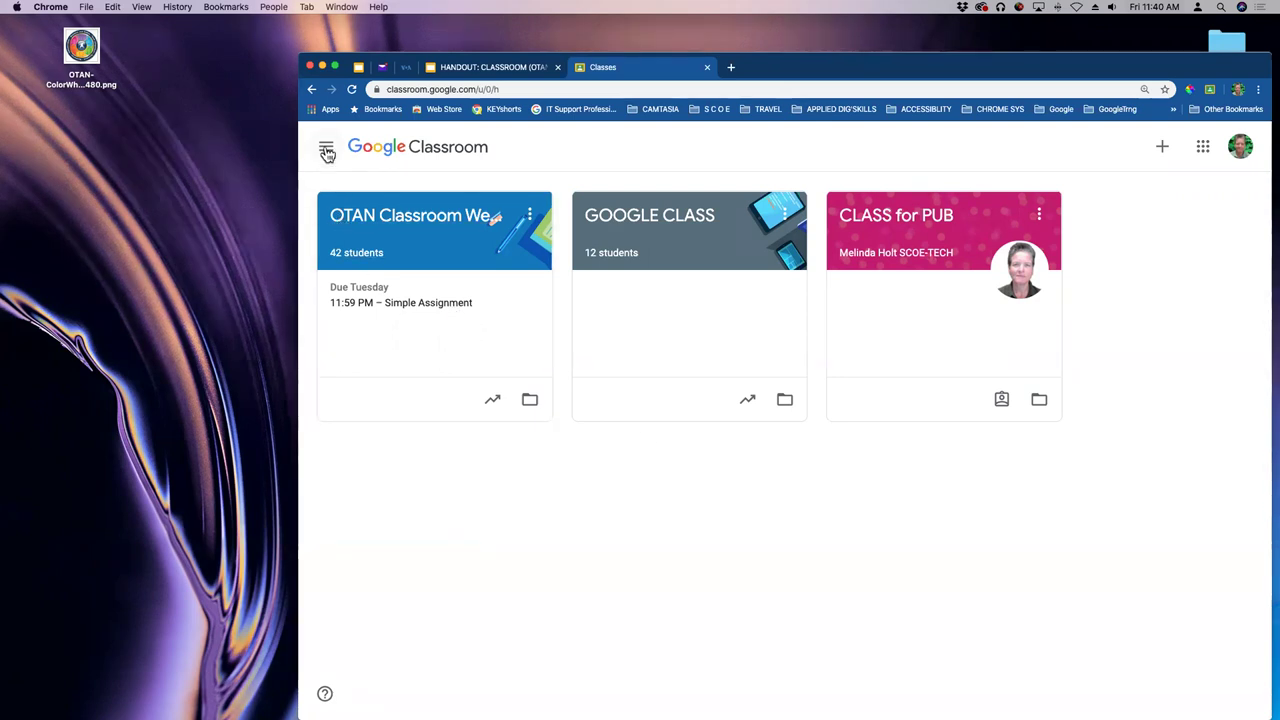
pyautogui.click(327, 152)
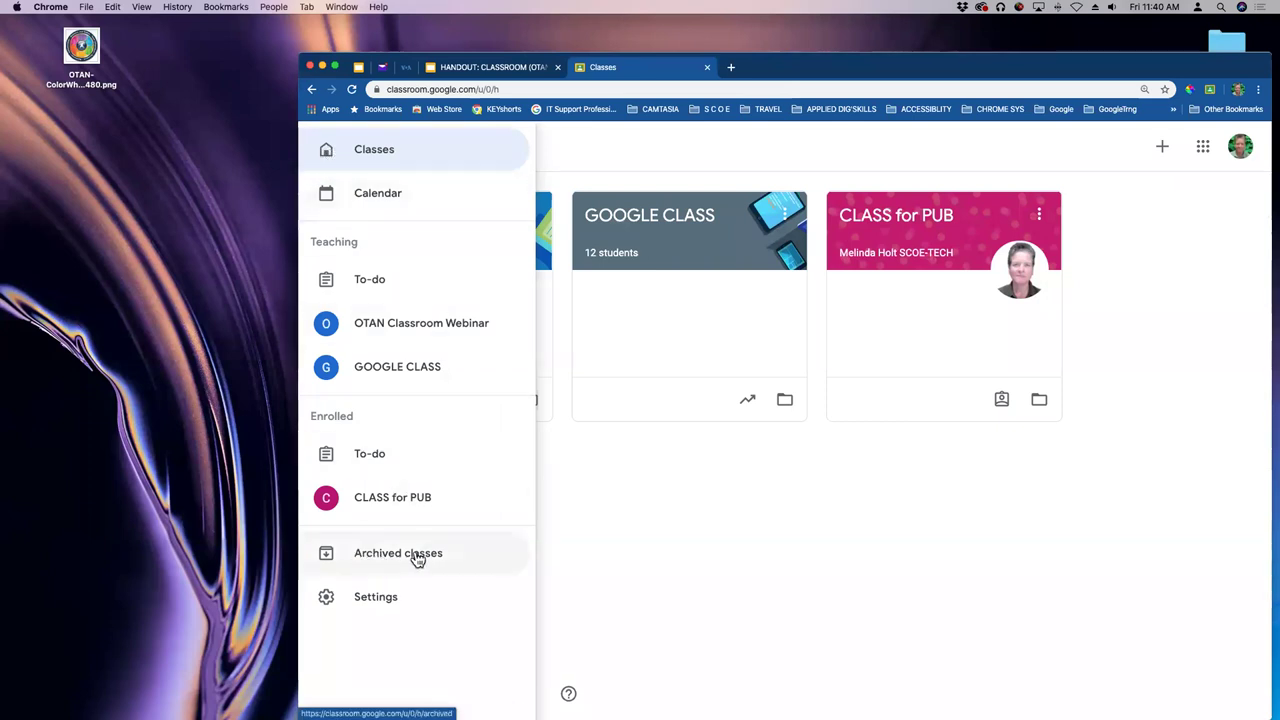
# - Restore History from Archived classes and return to the Classes page with four cards
pyautogui.click(378, 556)
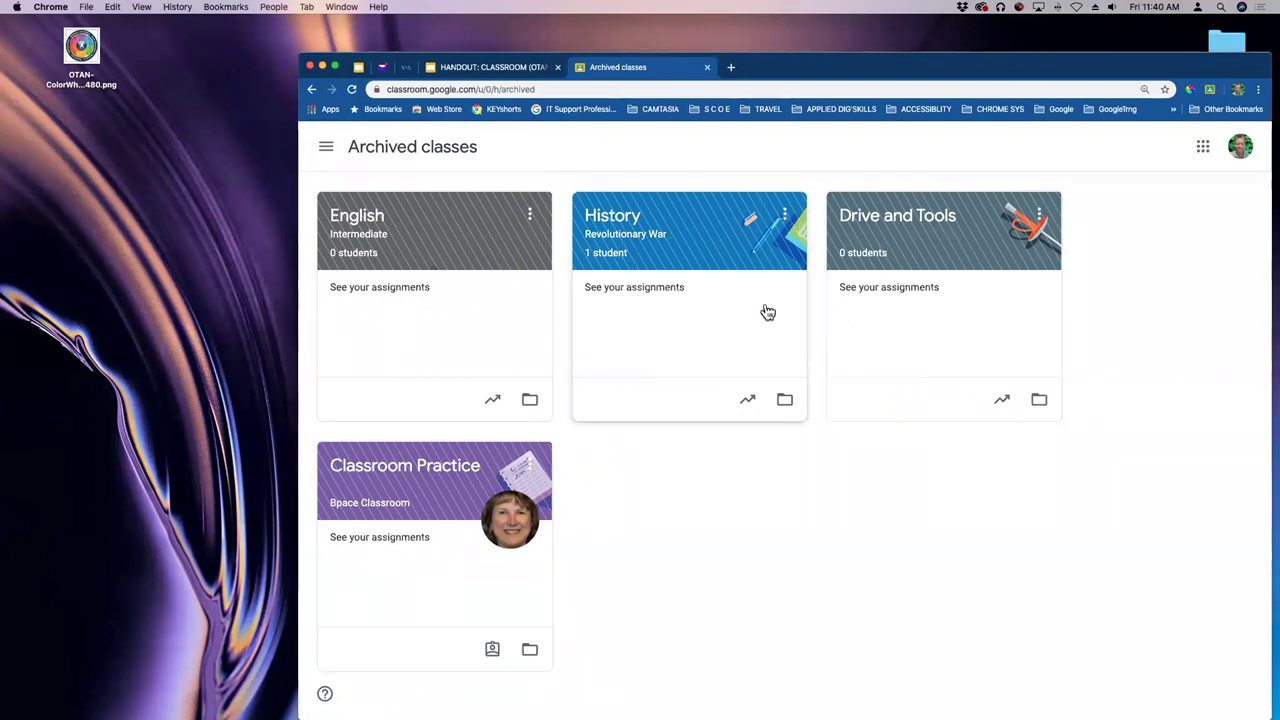
pyautogui.click(786, 215)
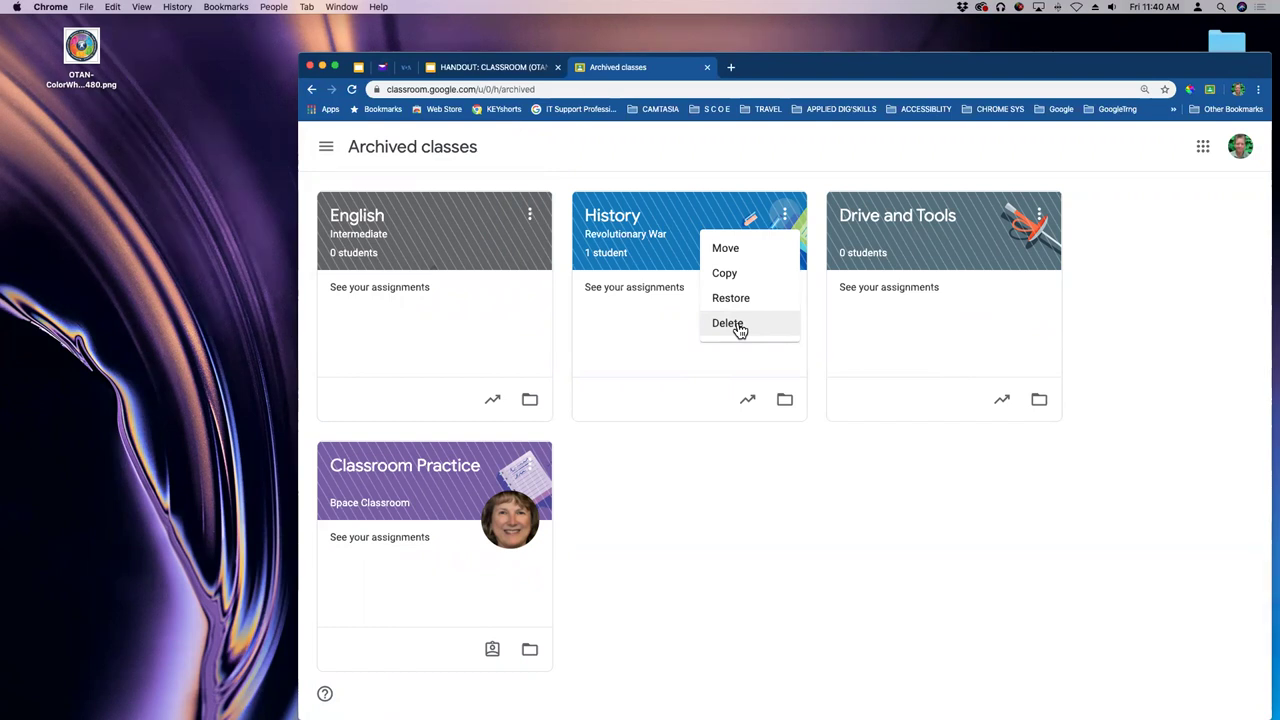
pyautogui.click(731, 300)
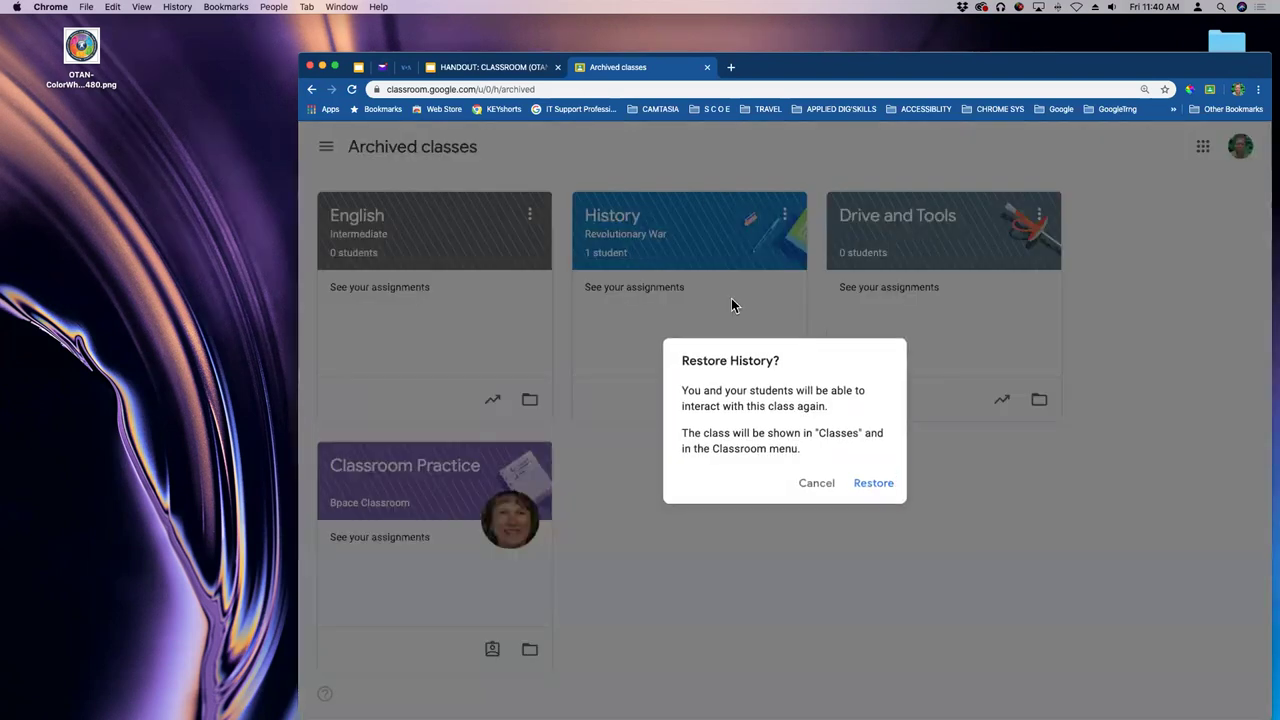
pyautogui.click(884, 486)
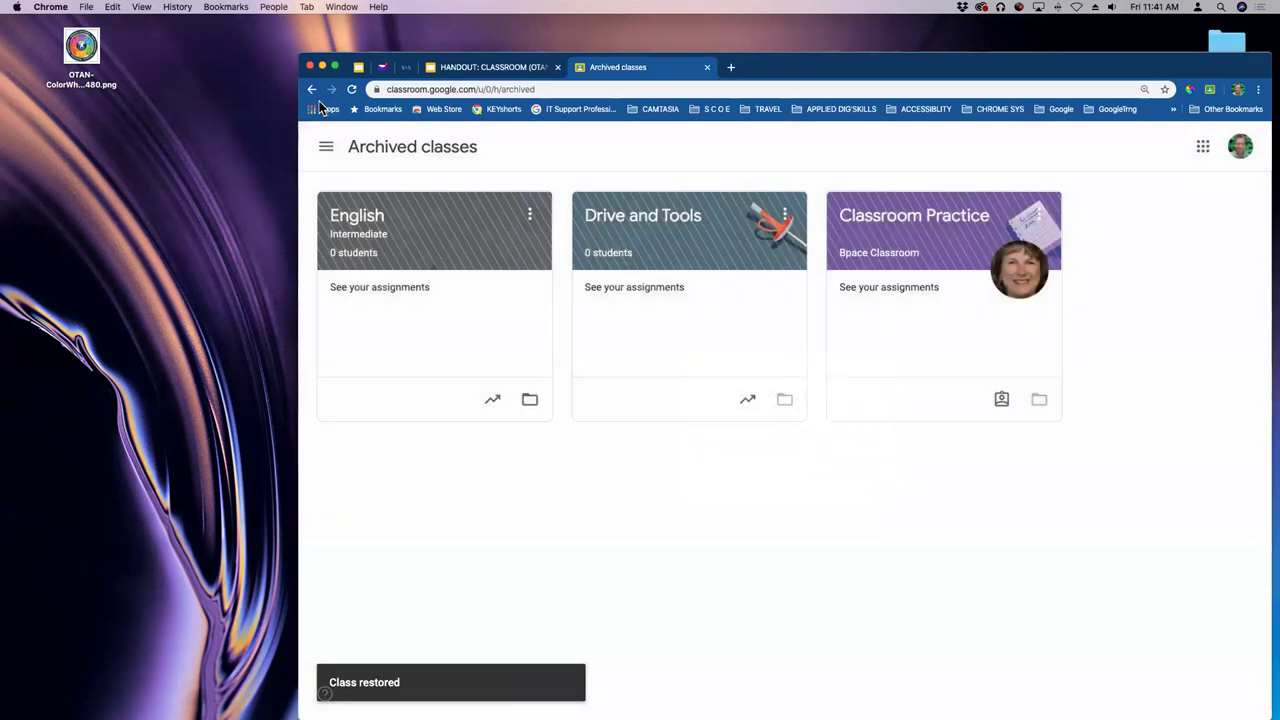
pyautogui.click(326, 147)
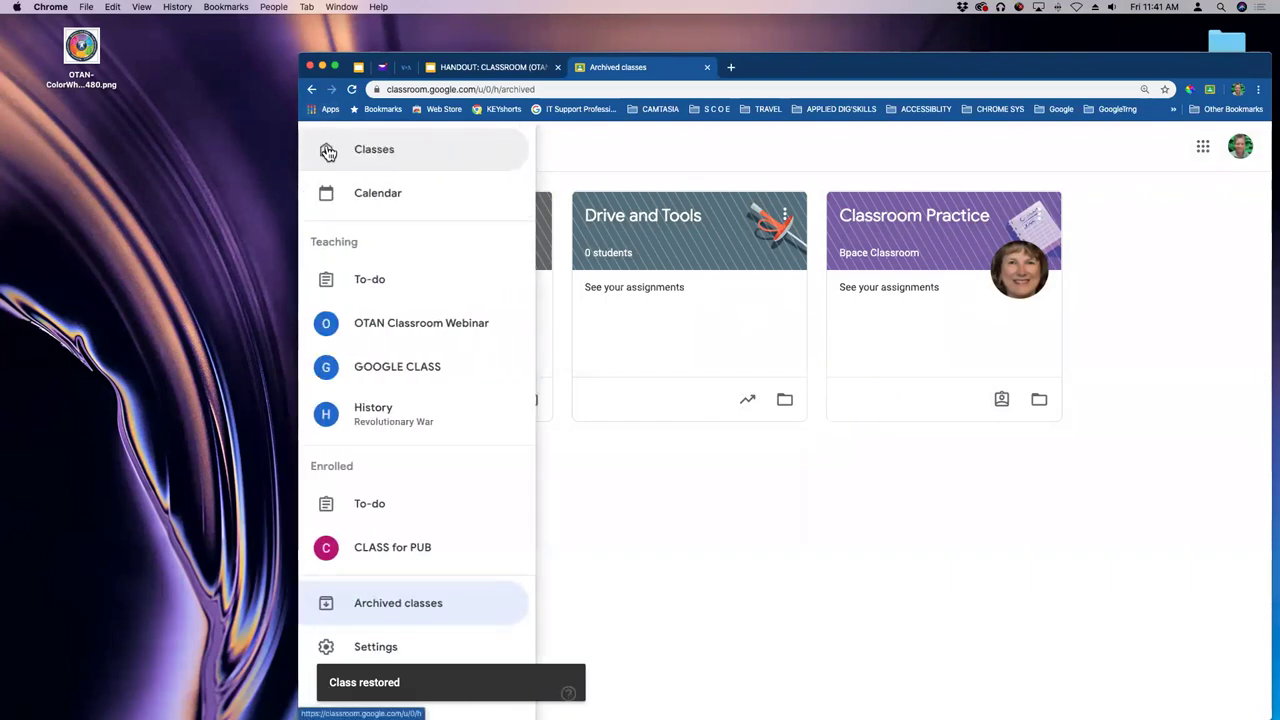
pyautogui.click(372, 150)
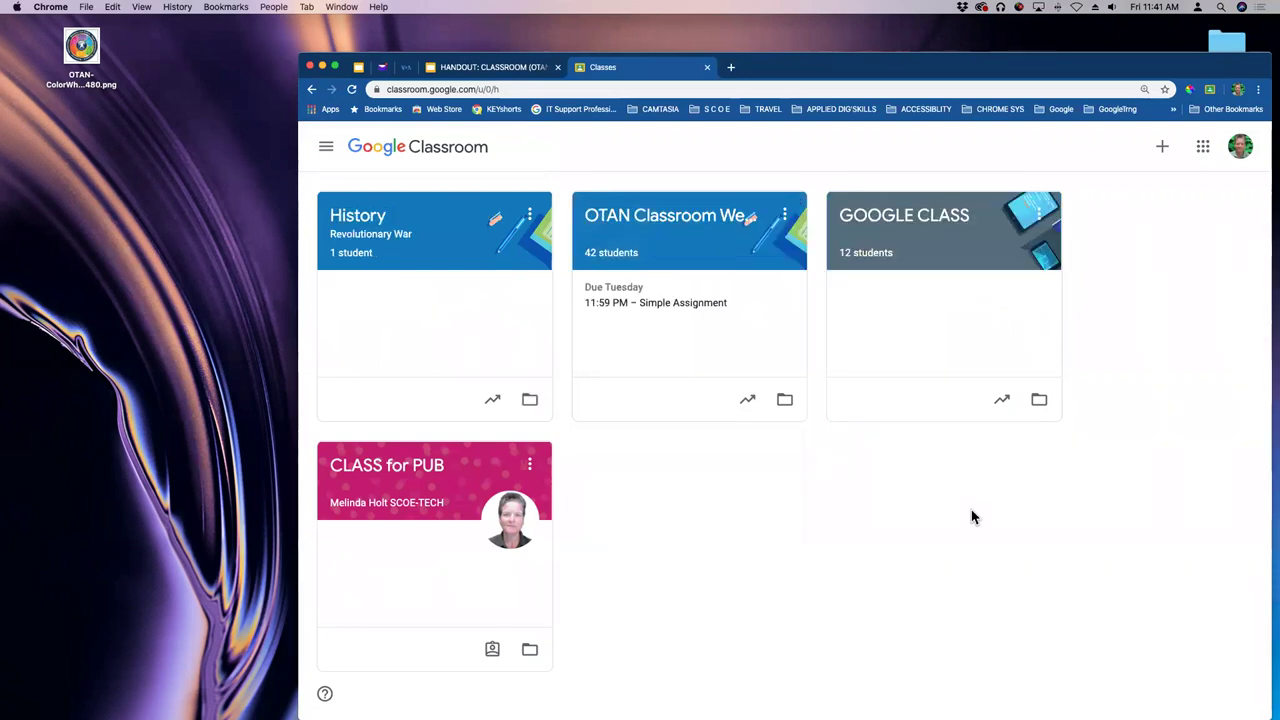
# - Open the OTAN Classroom Webinar class's Classwork page and view the Create options without adding anything
pyautogui.click(326, 147)
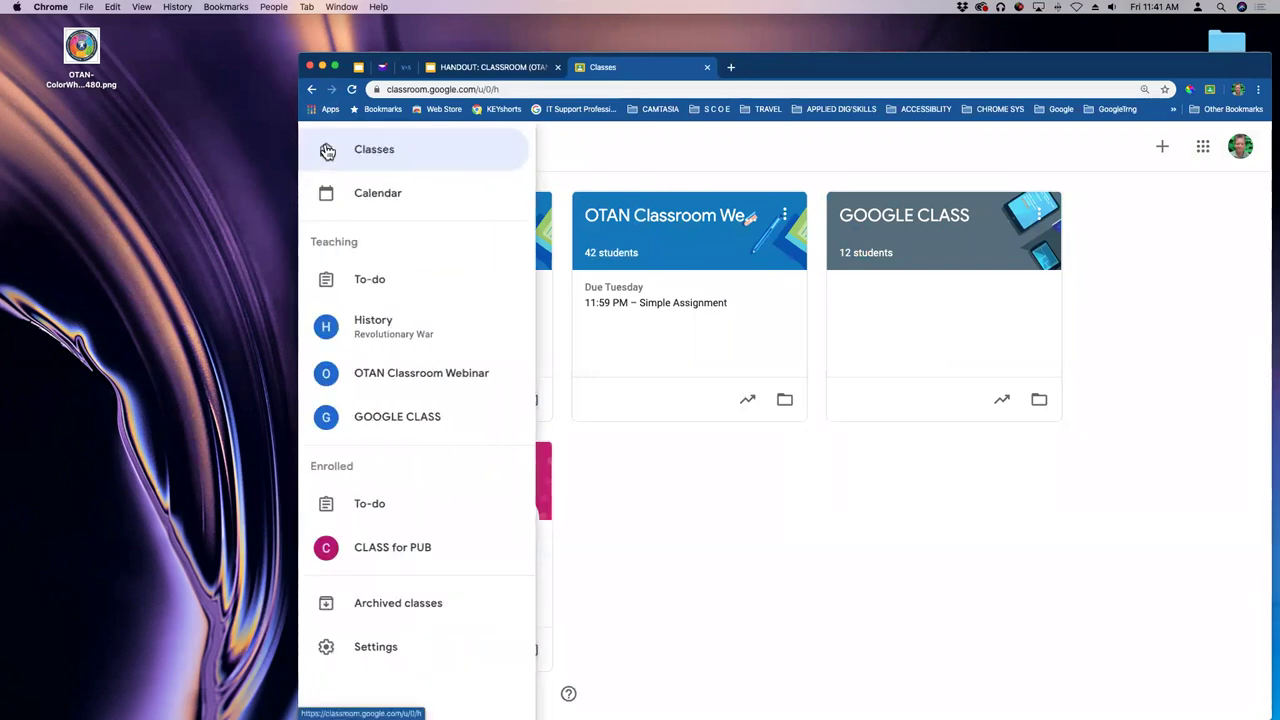
pyautogui.click(366, 152)
pyautogui.click(689, 221)
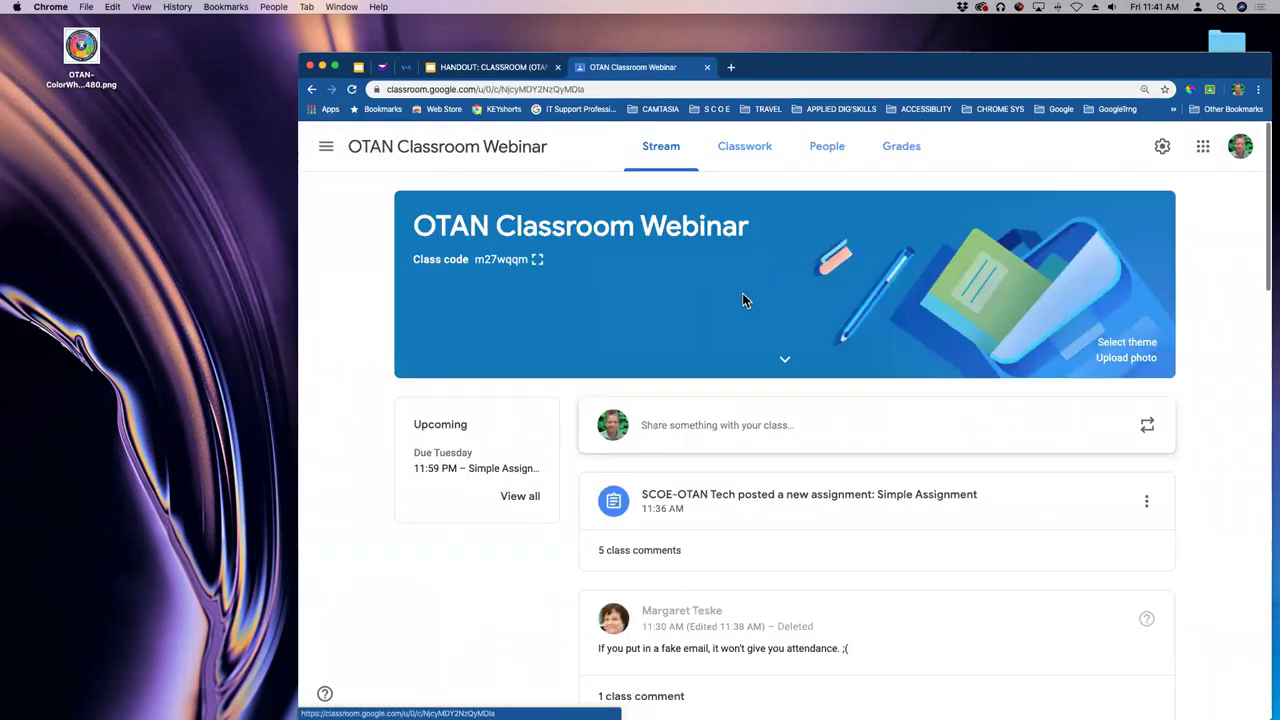
pyautogui.click(745, 148)
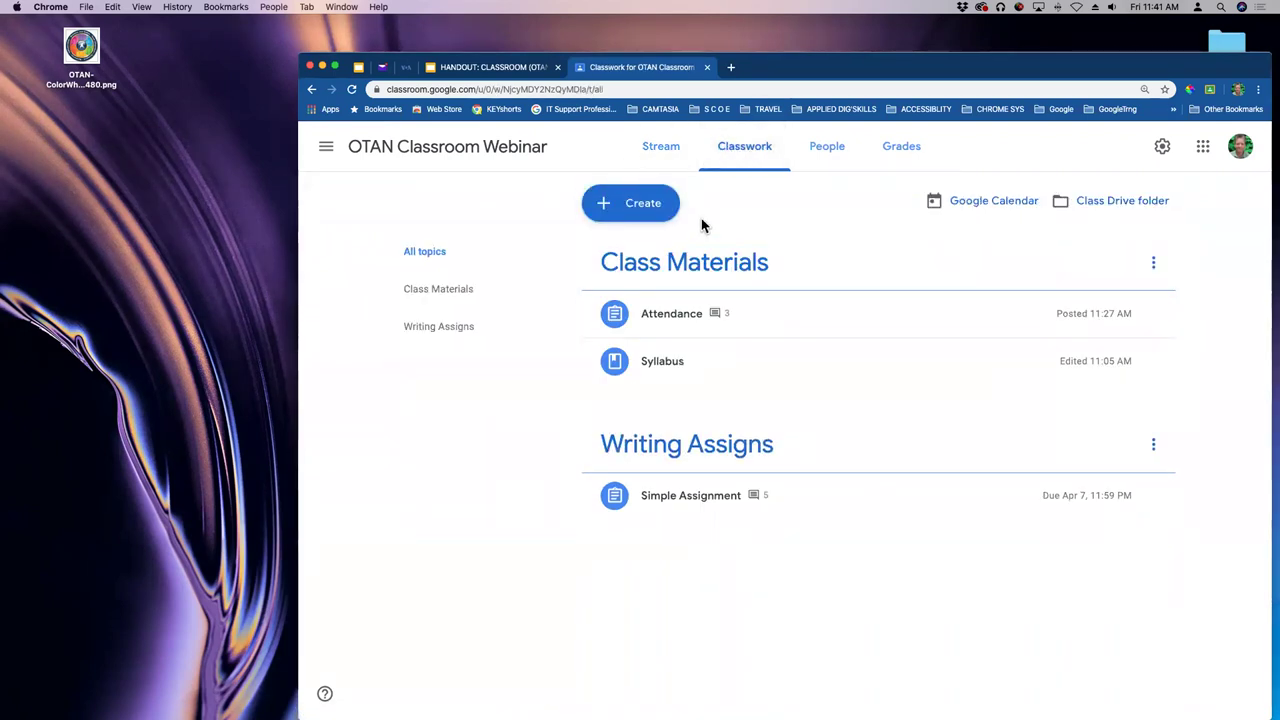
pyautogui.click(643, 204)
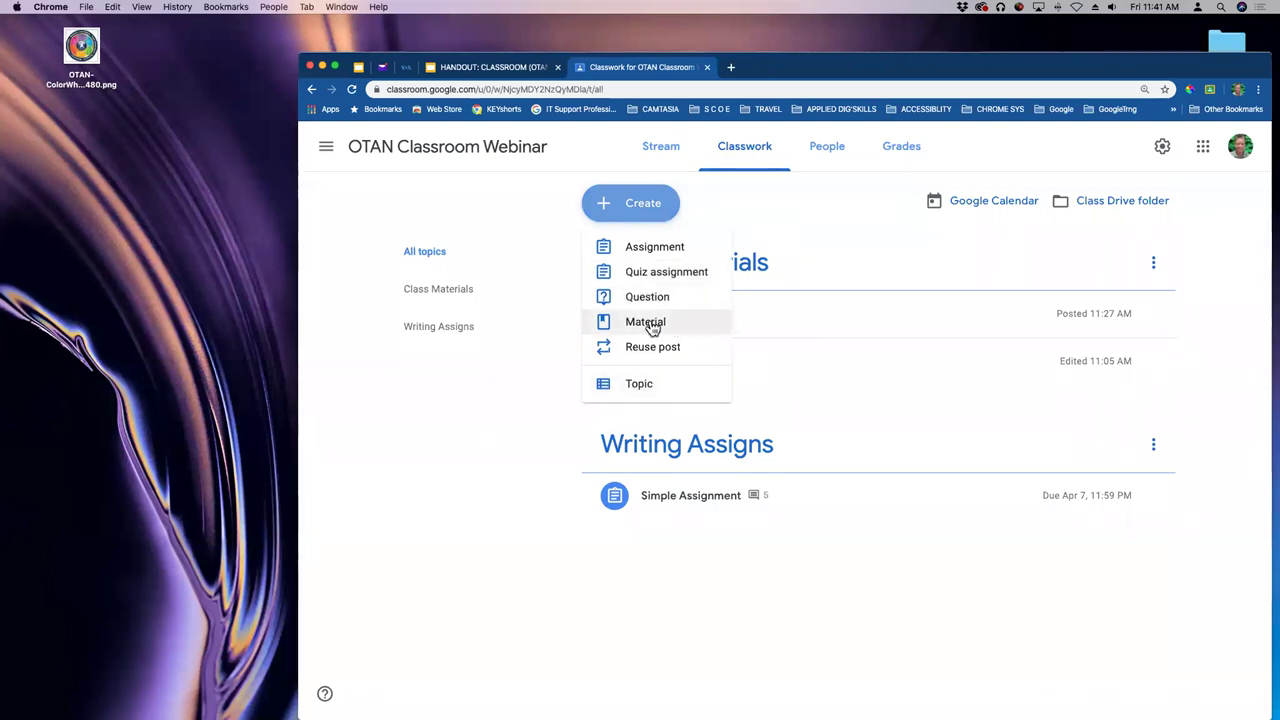
pyautogui.click(506, 215)
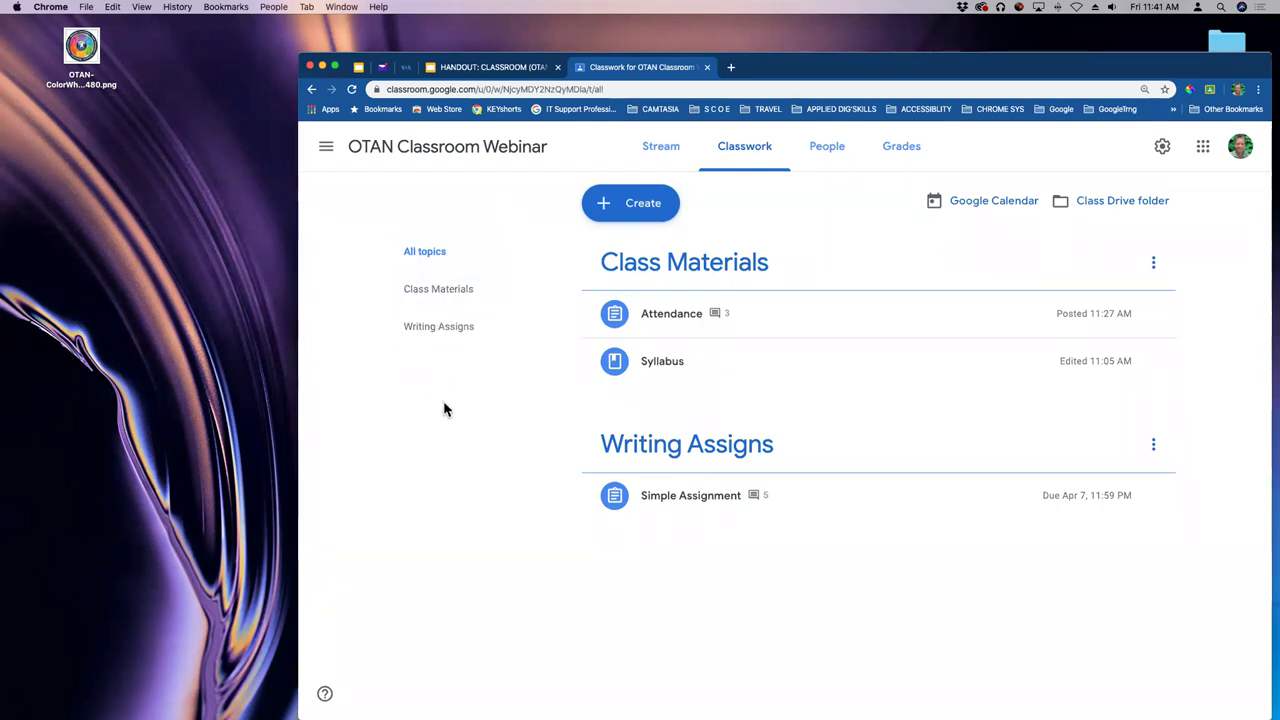
# - Narrow and reposition the Chrome window to reveal the desktop folders
pyautogui.moveTo(1118, 73); pyautogui.dragTo(1107, 73)
pyautogui.moveTo(1261, 68); pyautogui.dragTo(1191, 72)
pyautogui.moveTo(1086, 66); pyautogui.dragTo(1098, 56)
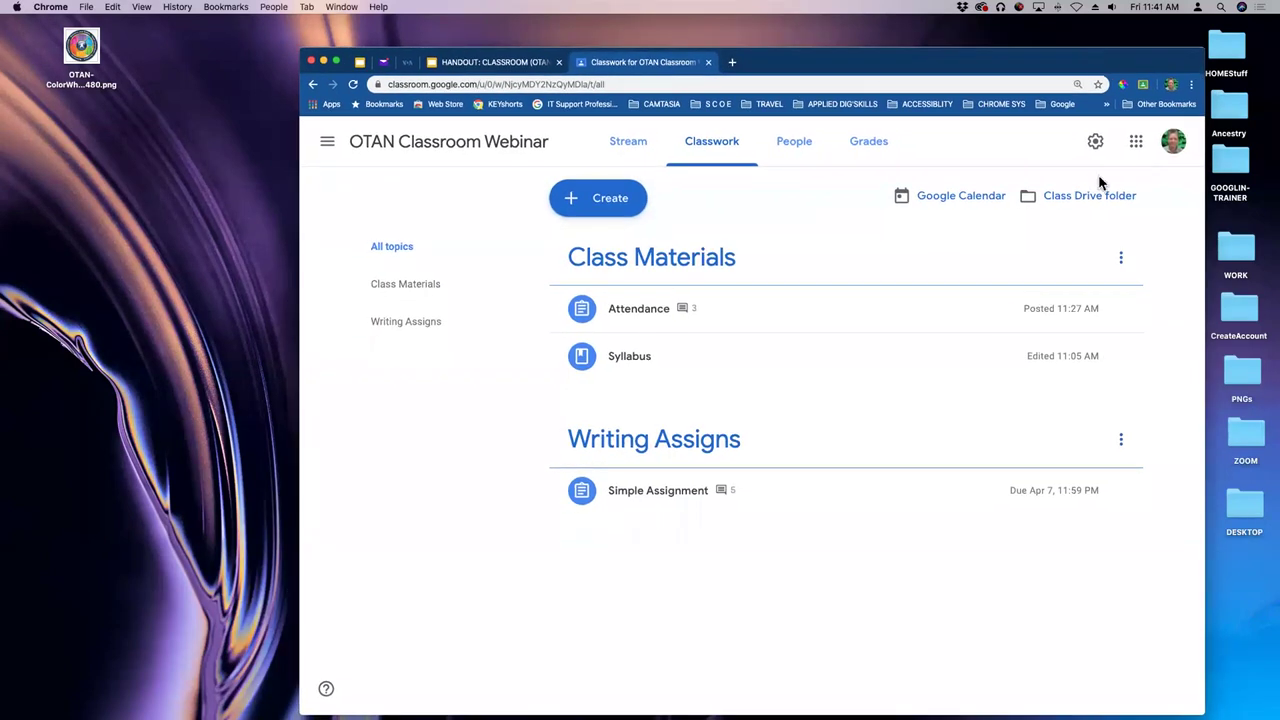
# - Show the class calendar in Google Calendar with OTAN Schedule hidden, then close that tab
pyautogui.click(949, 203)
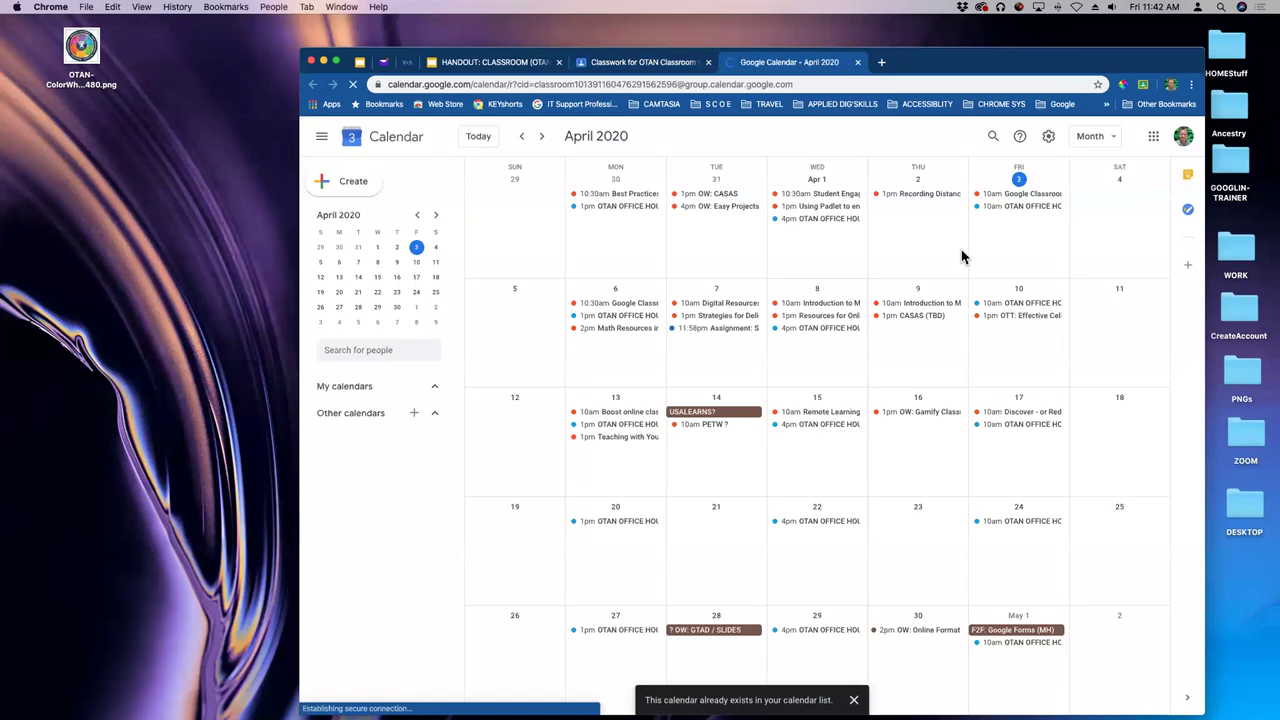
pyautogui.click(322, 477)
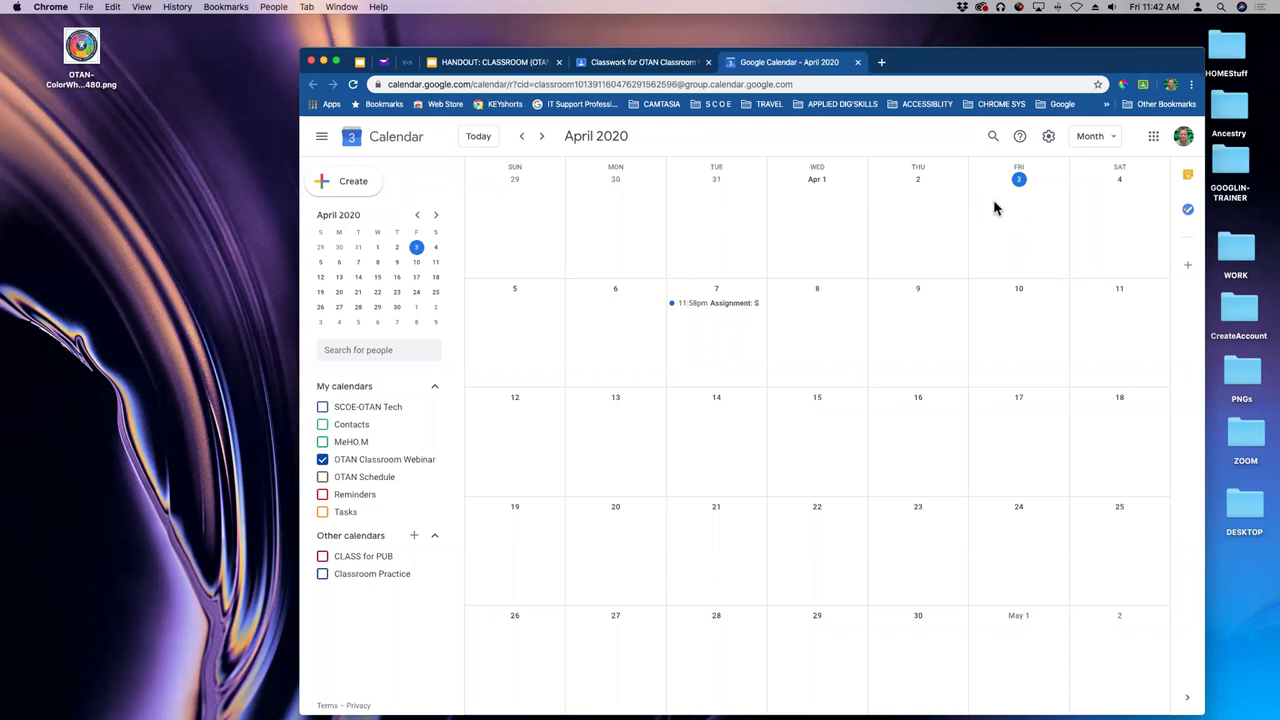
pyautogui.click(857, 62)
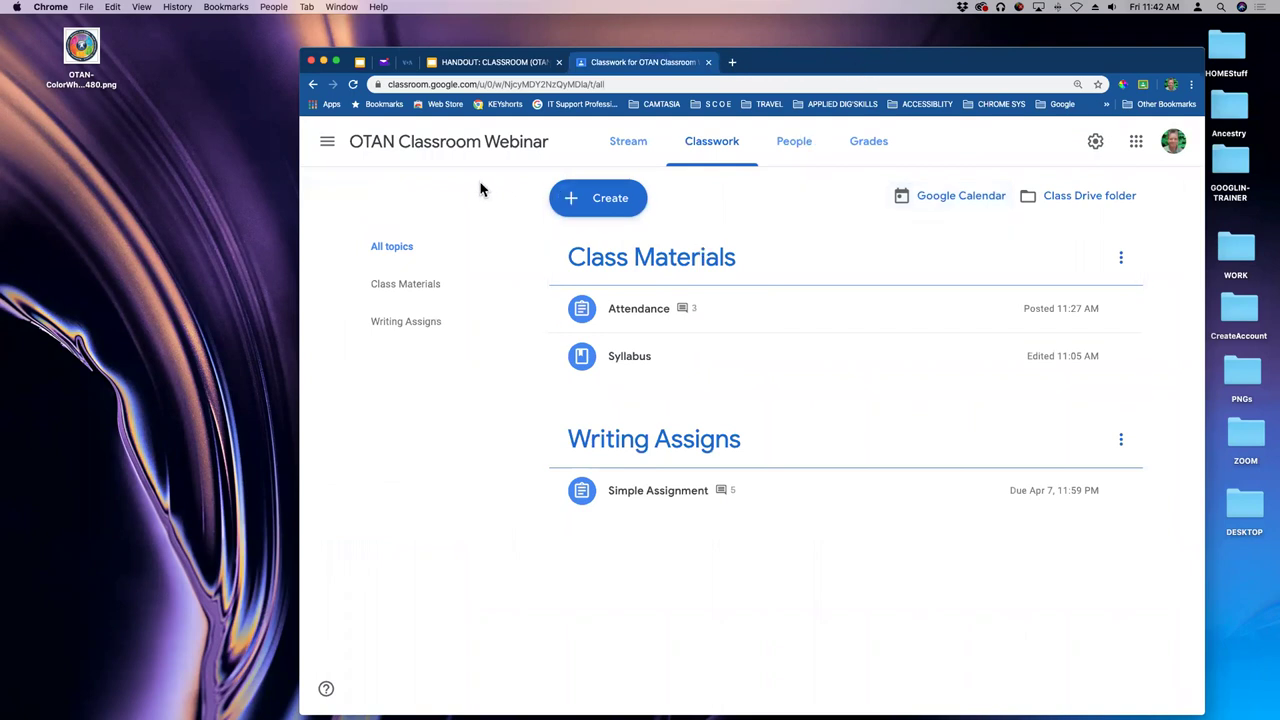
# - Go to the OTAN Classroom Webinar Stream, then open its Grades page
pyautogui.click(426, 150)
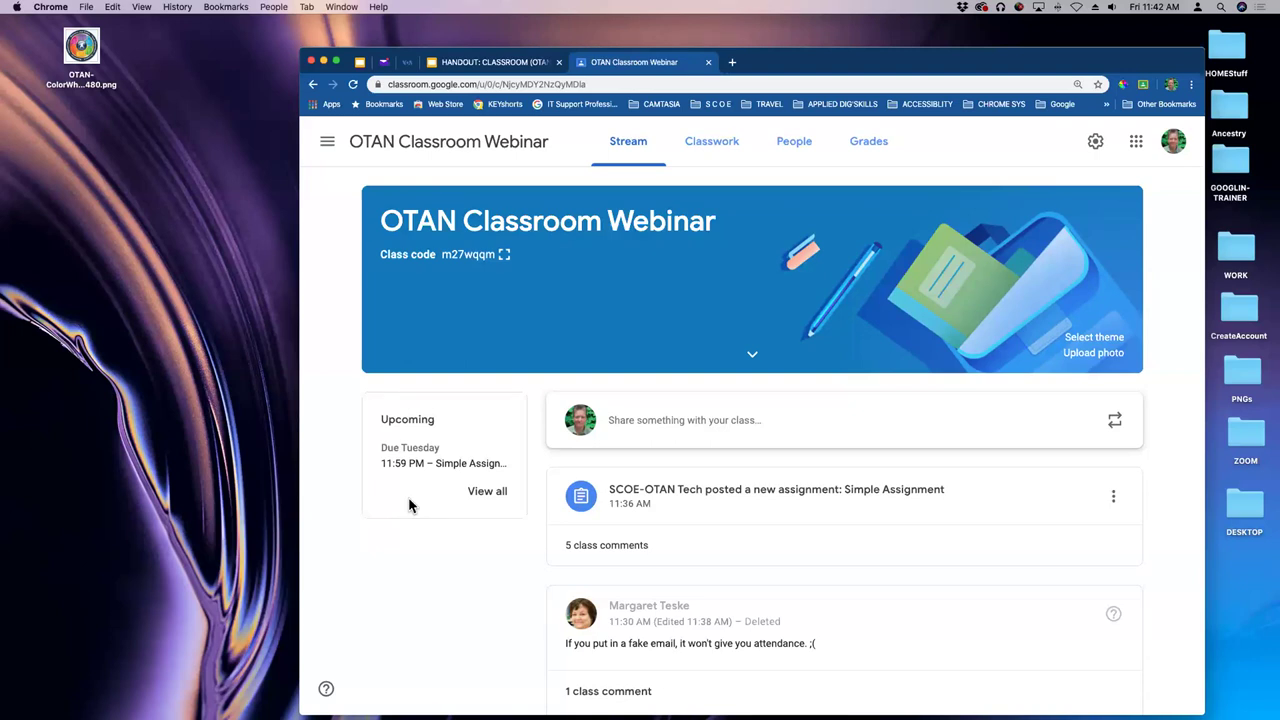
pyautogui.click(884, 149)
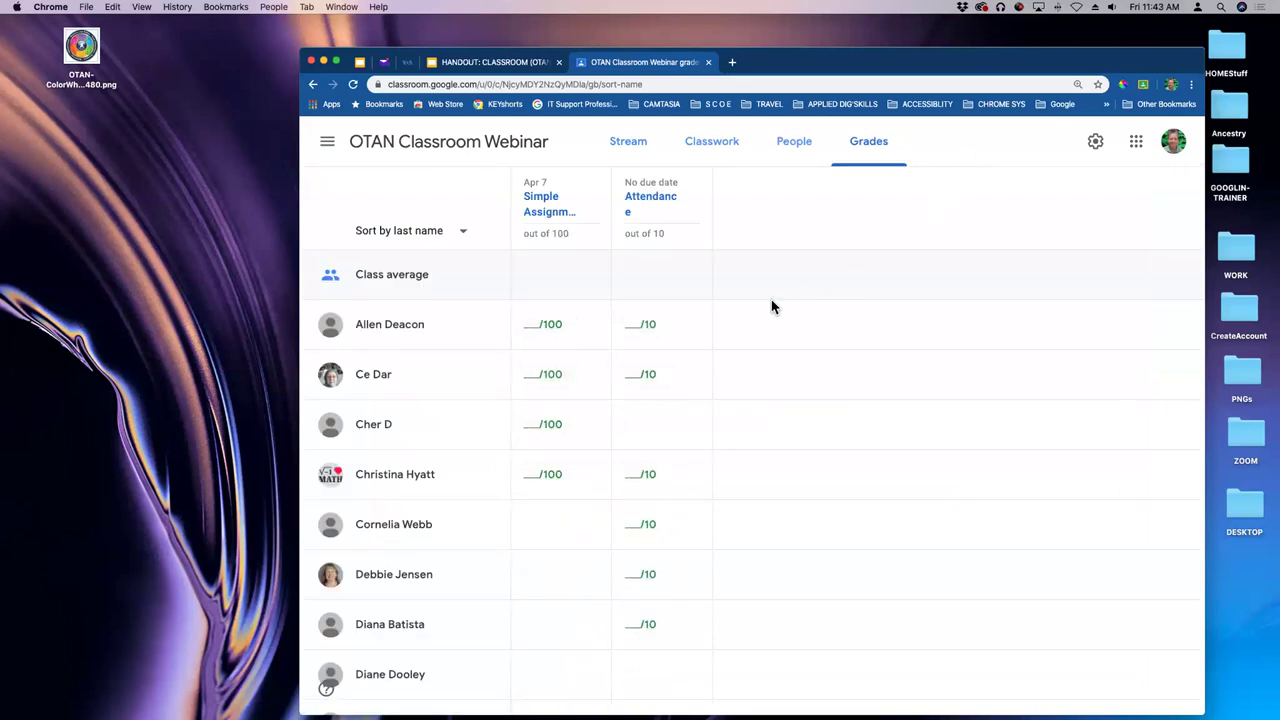
# - Scroll the gradebook, view the first student's work summary, and return to Stream
pyautogui.scroll(-3, 705, 292)
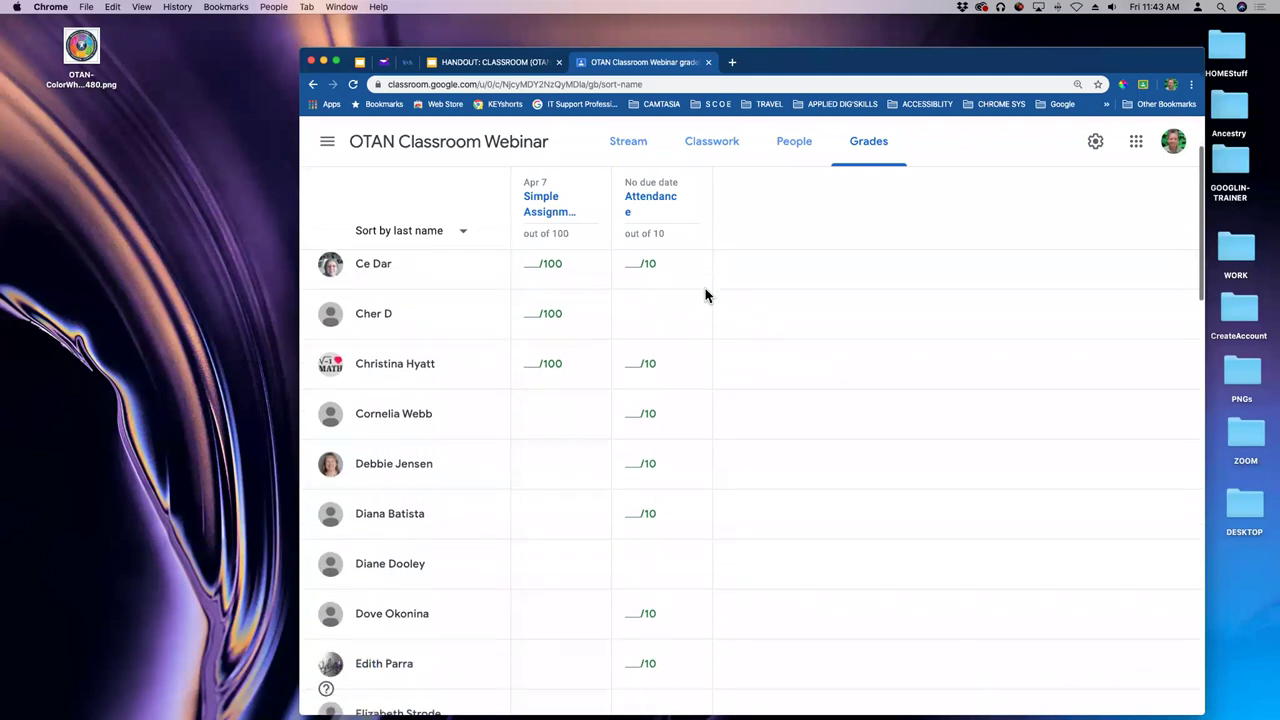
pyautogui.scroll(-10, 707, 298)
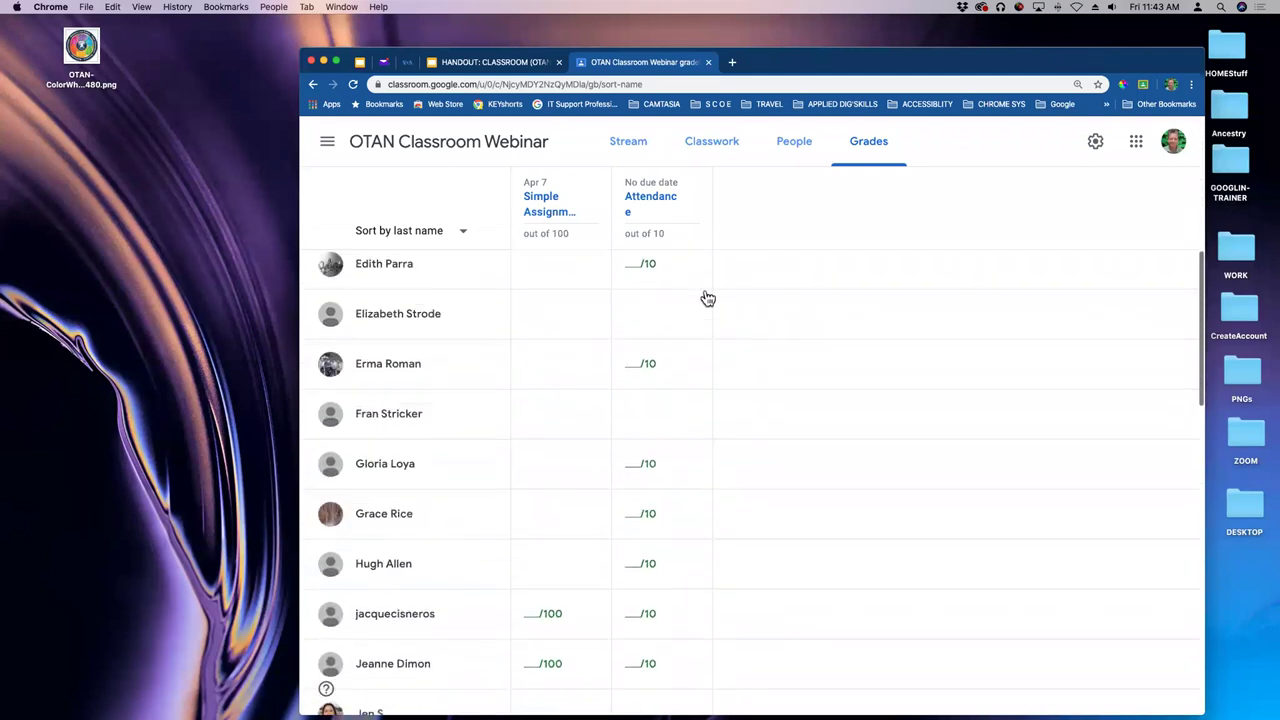
pyautogui.scroll(-2, 707, 298)
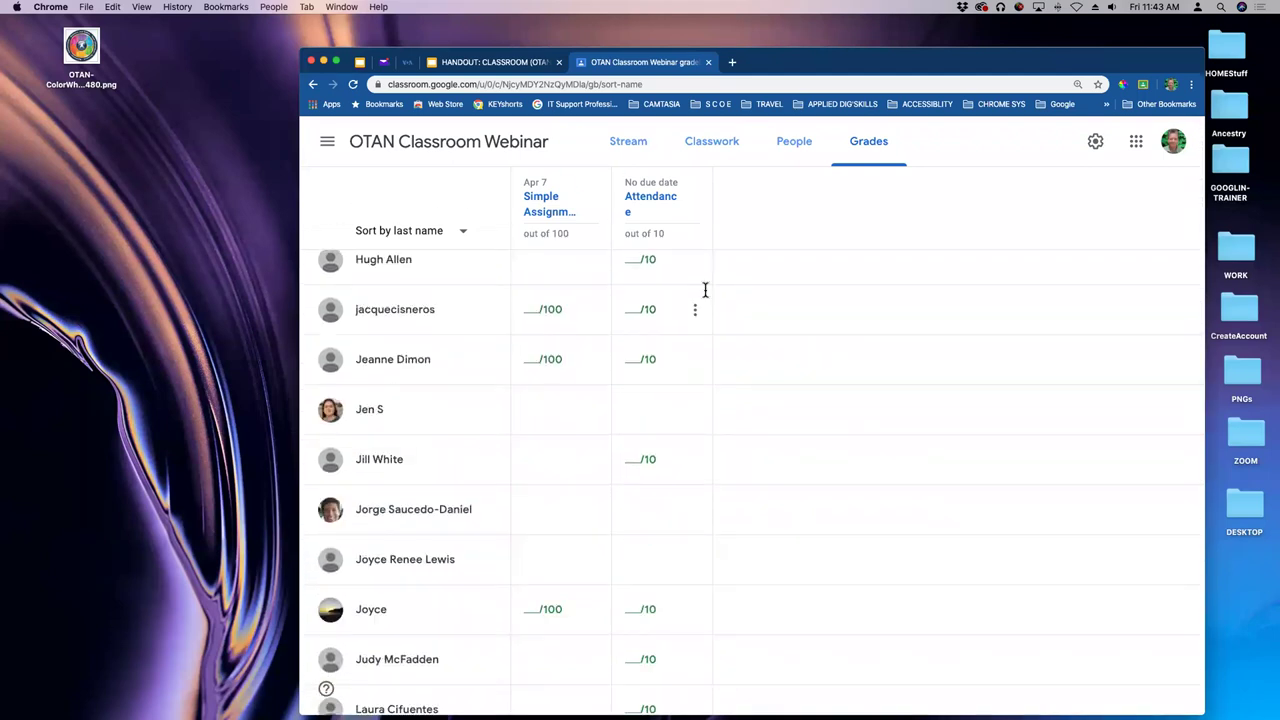
pyautogui.scroll(14, 705, 292)
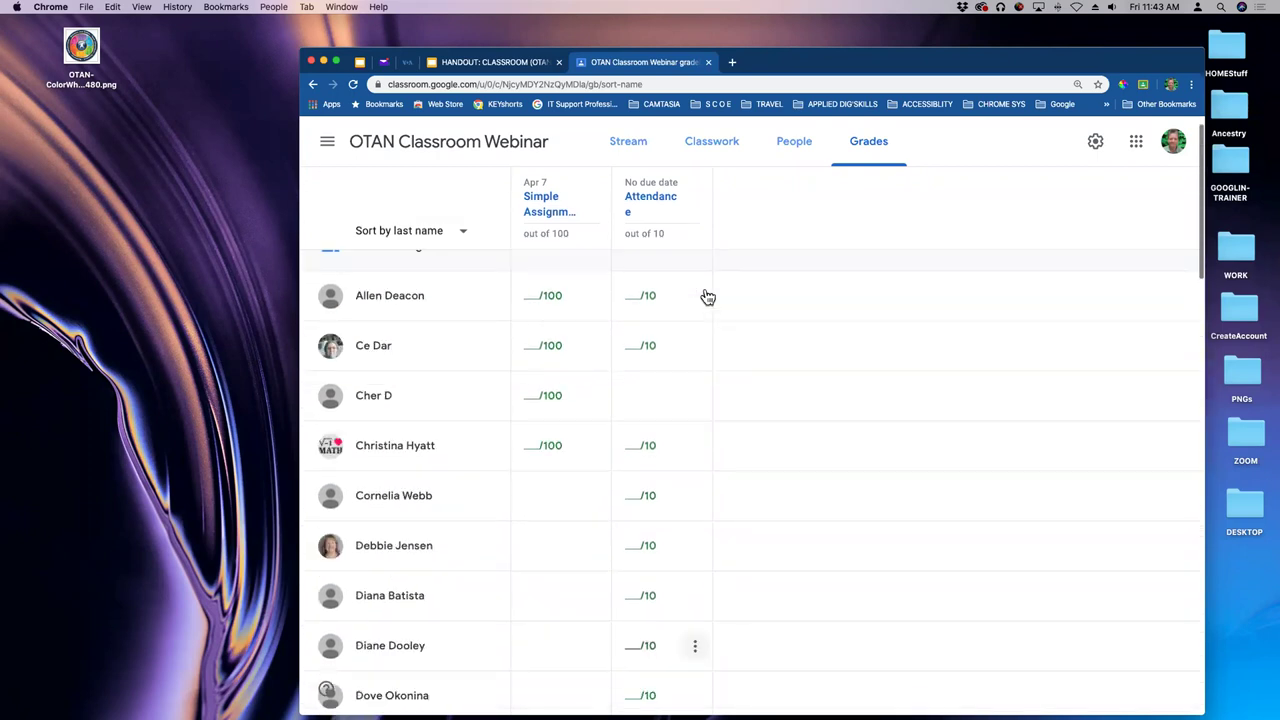
pyautogui.scroll(1, 707, 298)
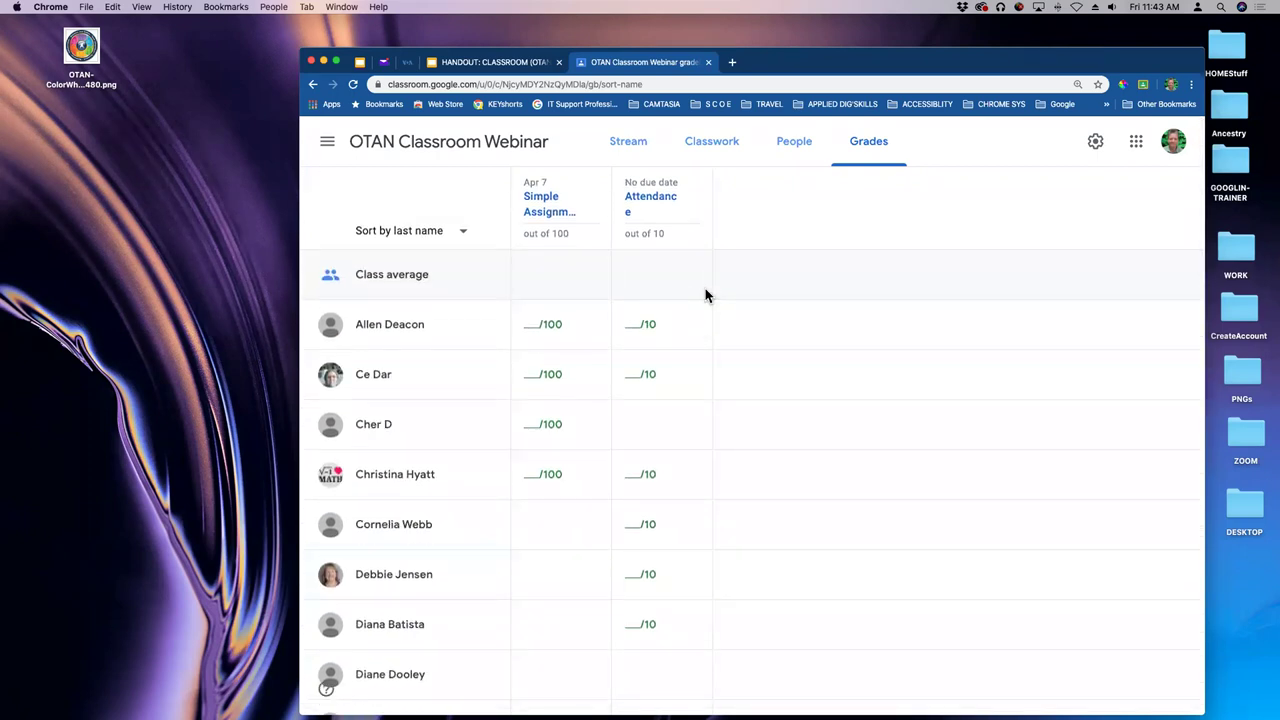
pyautogui.click(381, 327)
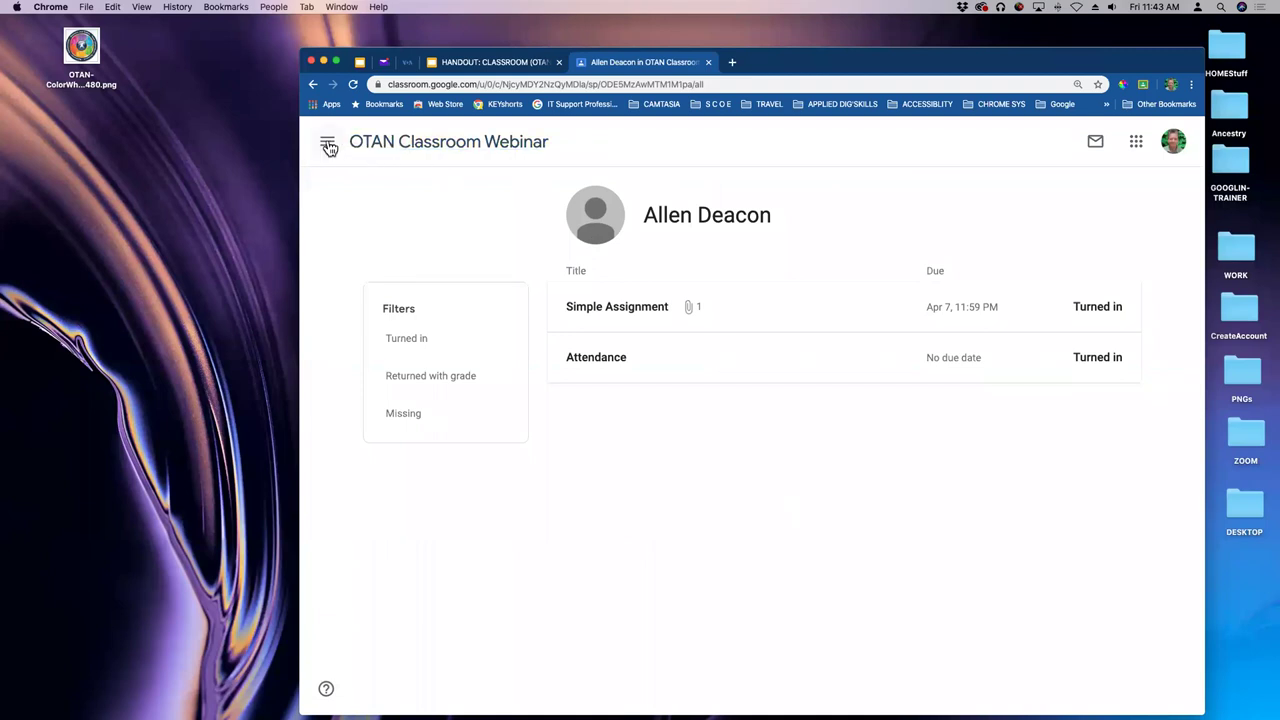
pyautogui.click(372, 145)
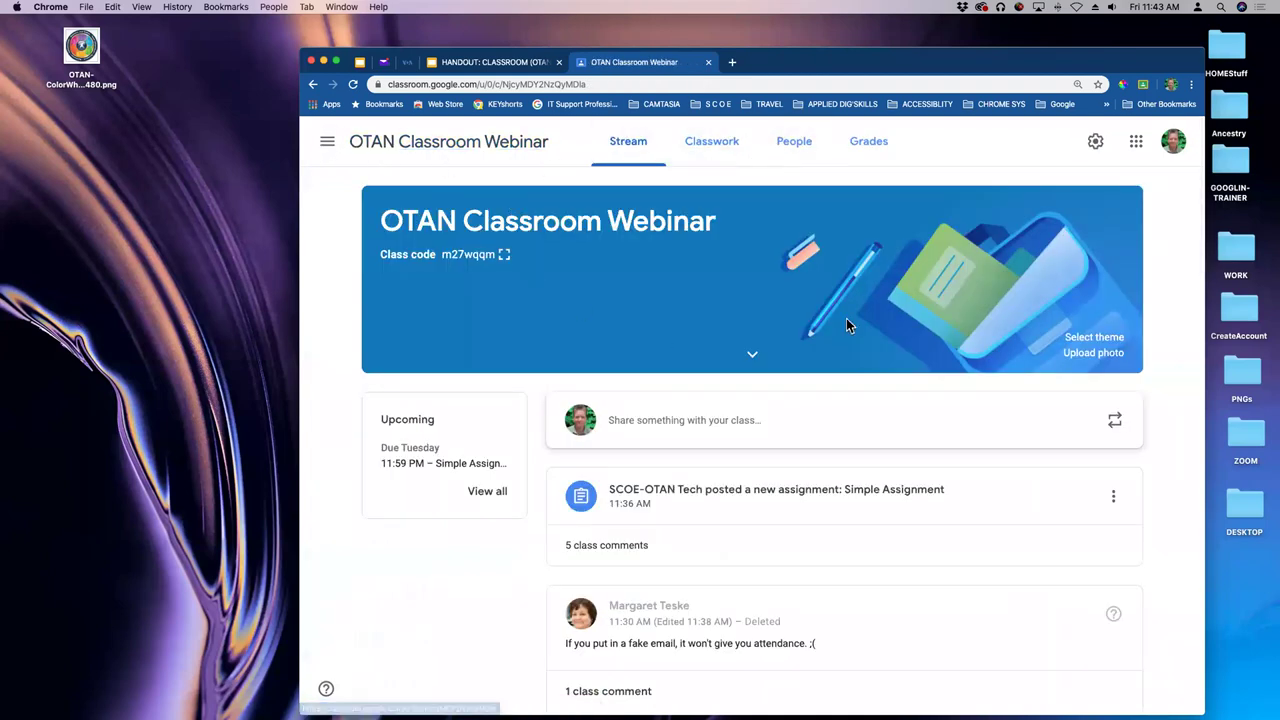
# - Reopen the gradebook, check another student's turned-in work, and go back to Stream
pyautogui.click(879, 151)
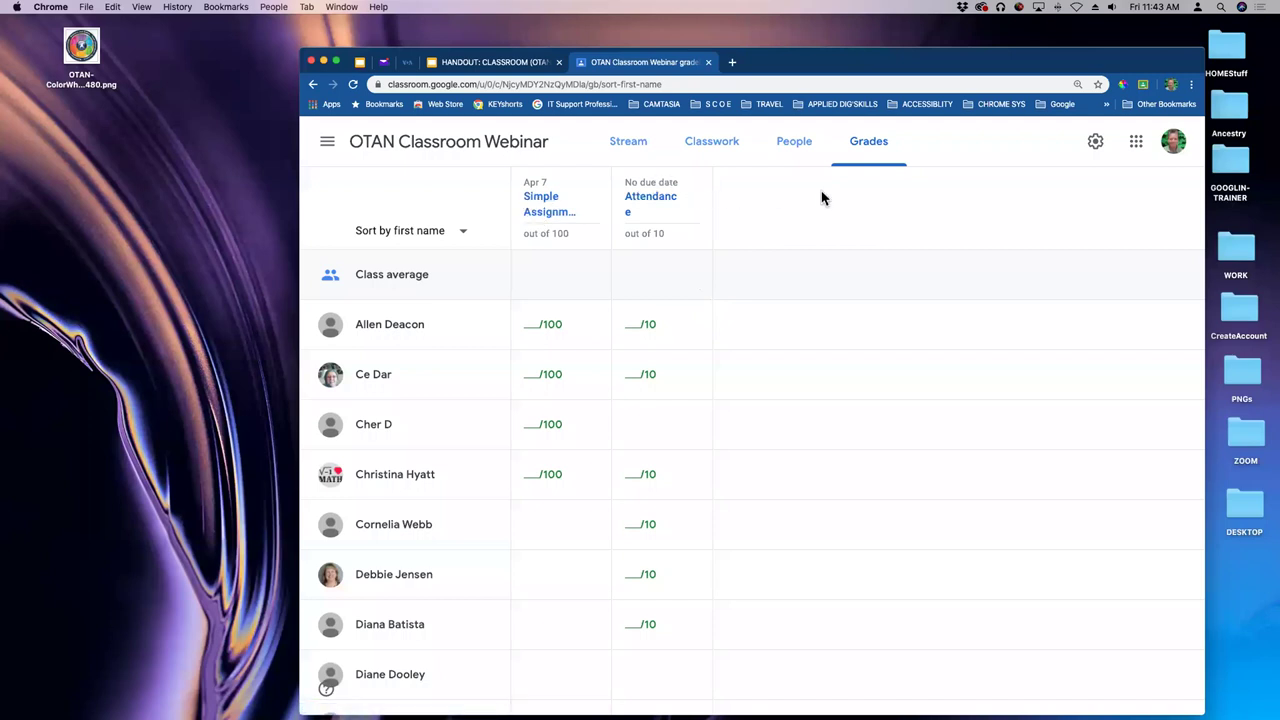
pyautogui.click(383, 384)
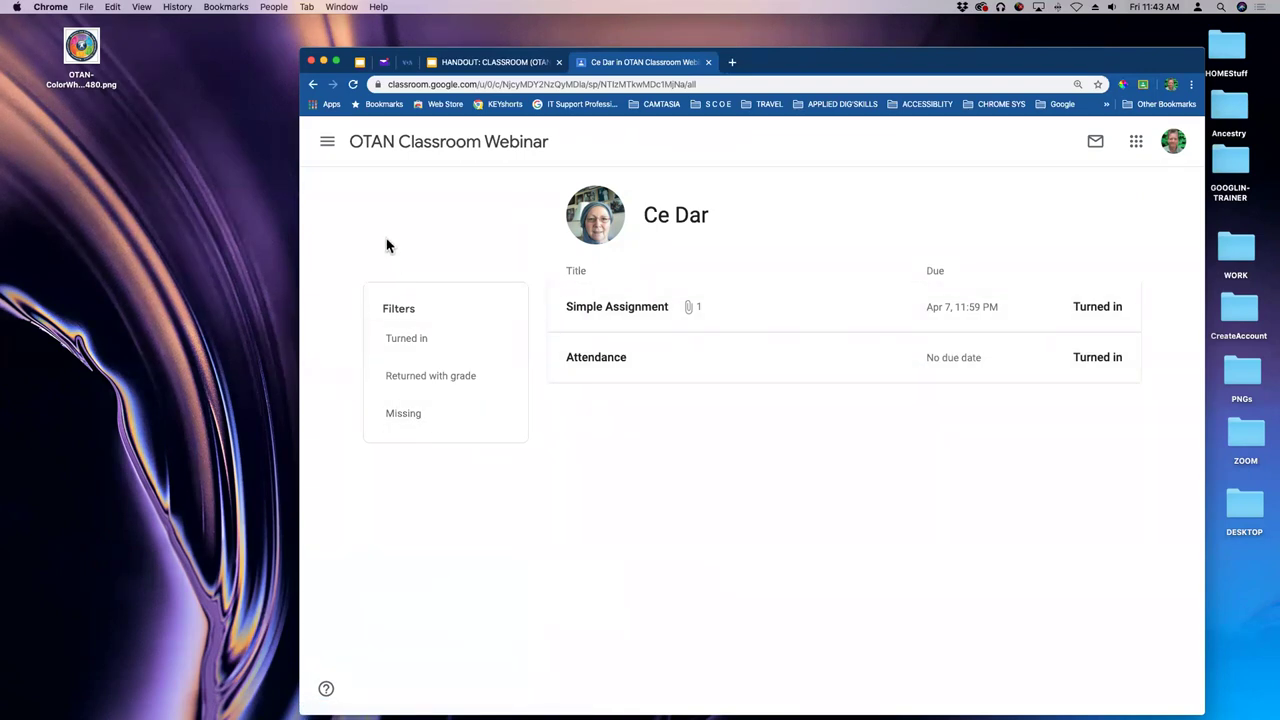
pyautogui.click(403, 143)
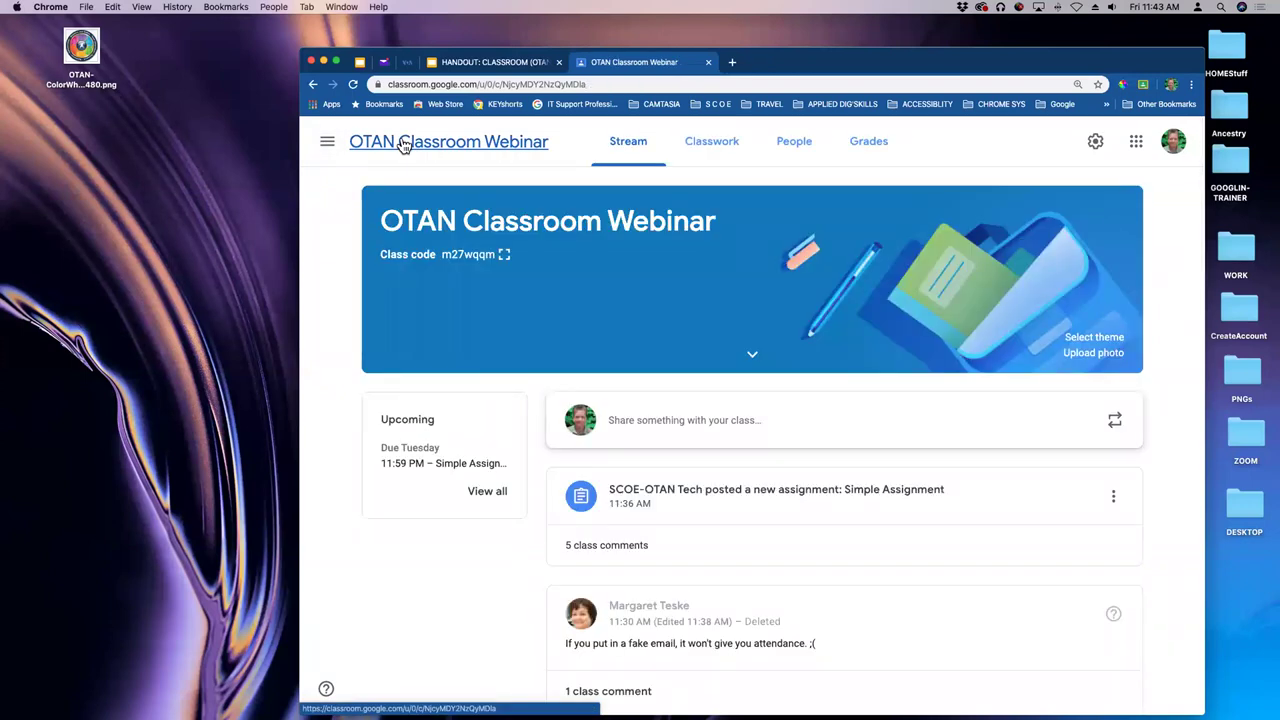
pyautogui.click(504, 254)
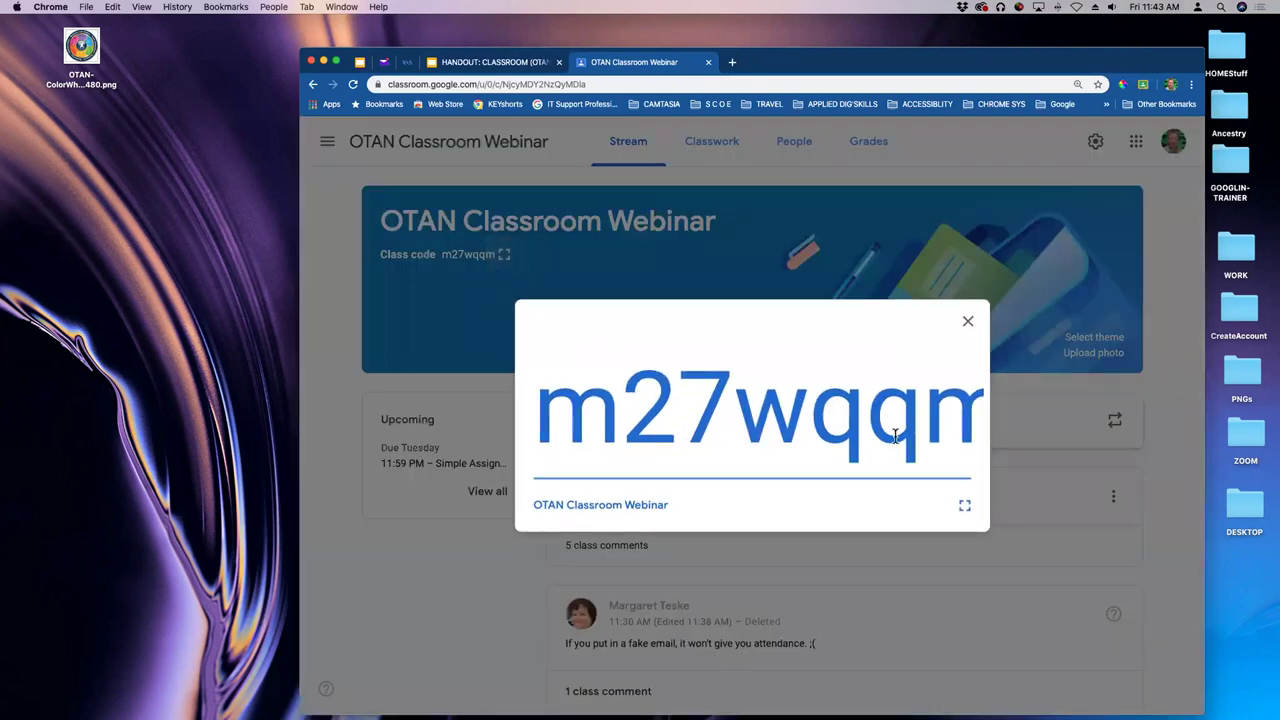
pyautogui.click(964, 505)
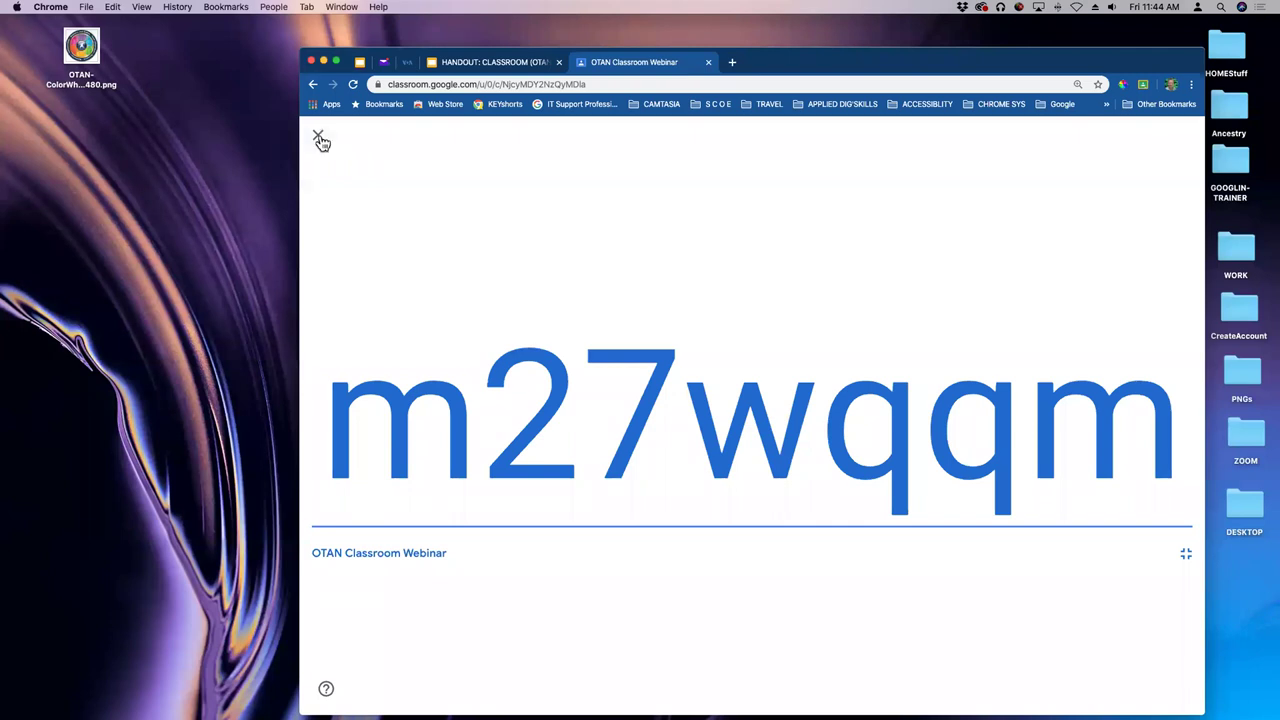
pyautogui.click(318, 137)
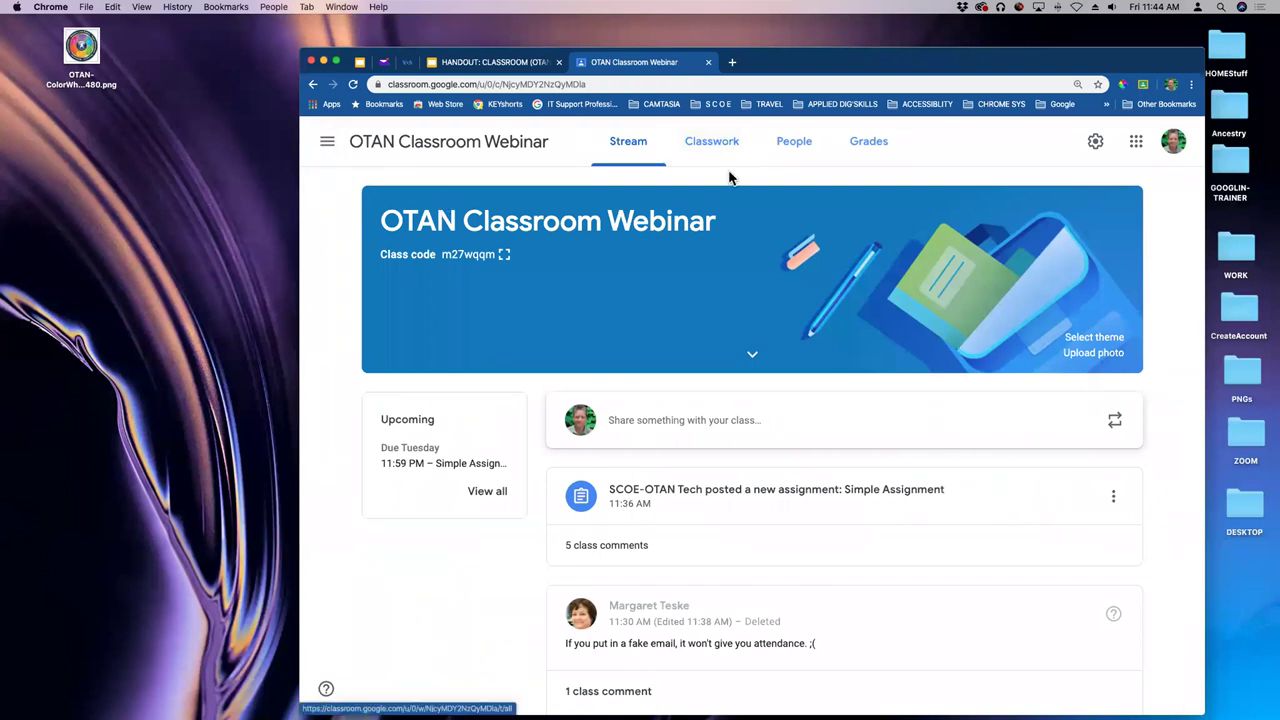
# - Start a new assignment from the Classwork page's Create menu
pyautogui.click(714, 140)
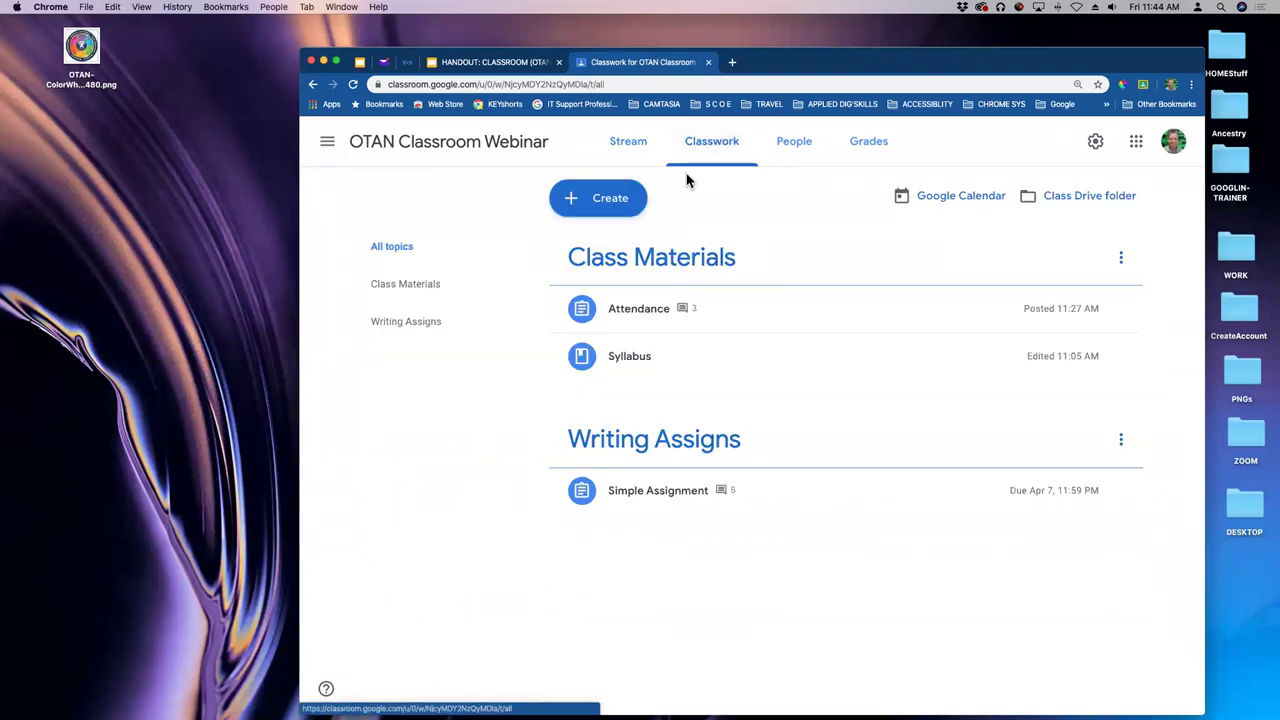
pyautogui.click(606, 204)
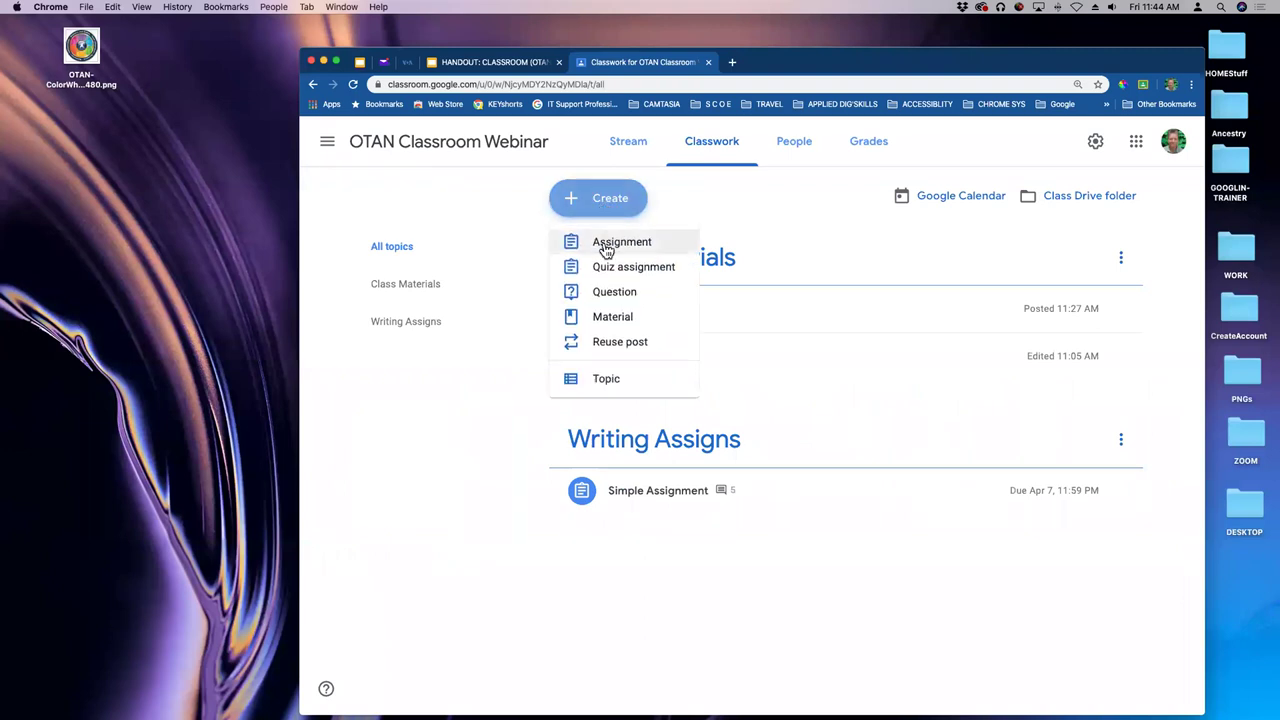
pyautogui.click(612, 249)
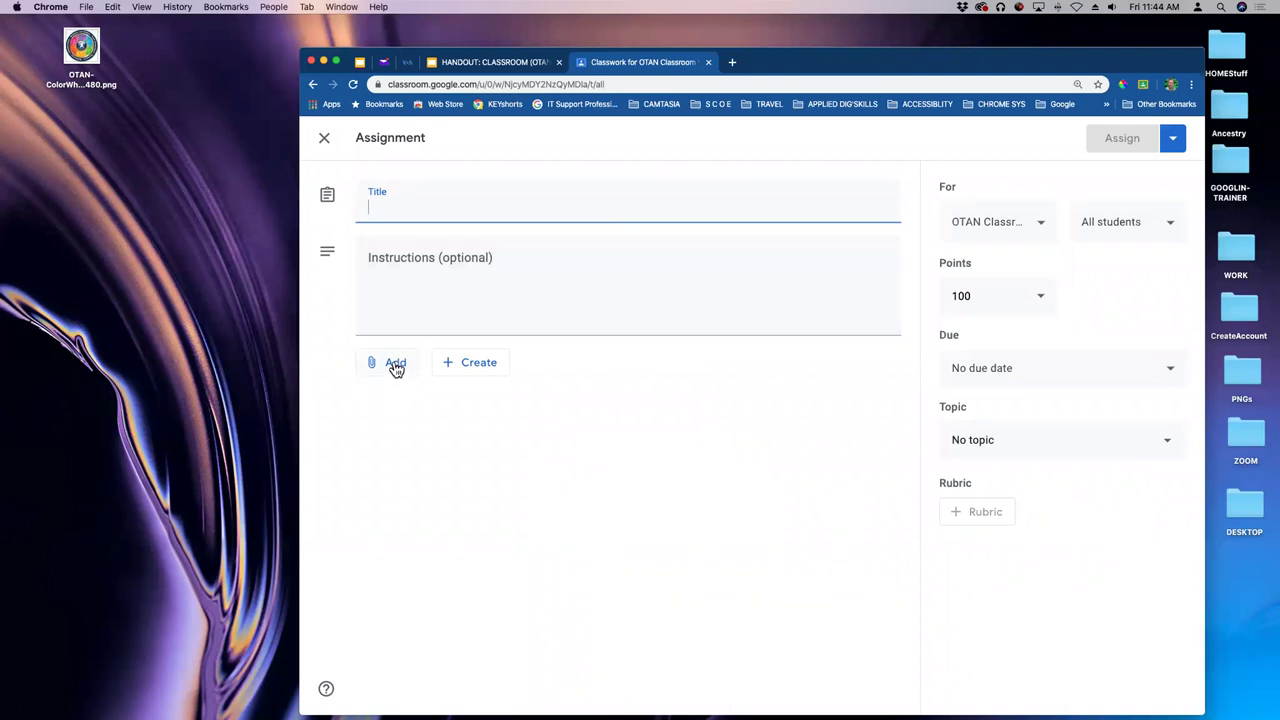
# - Attach the ClassInfo Google Form from Google Drive by searching 'class'
pyautogui.click(396, 368)
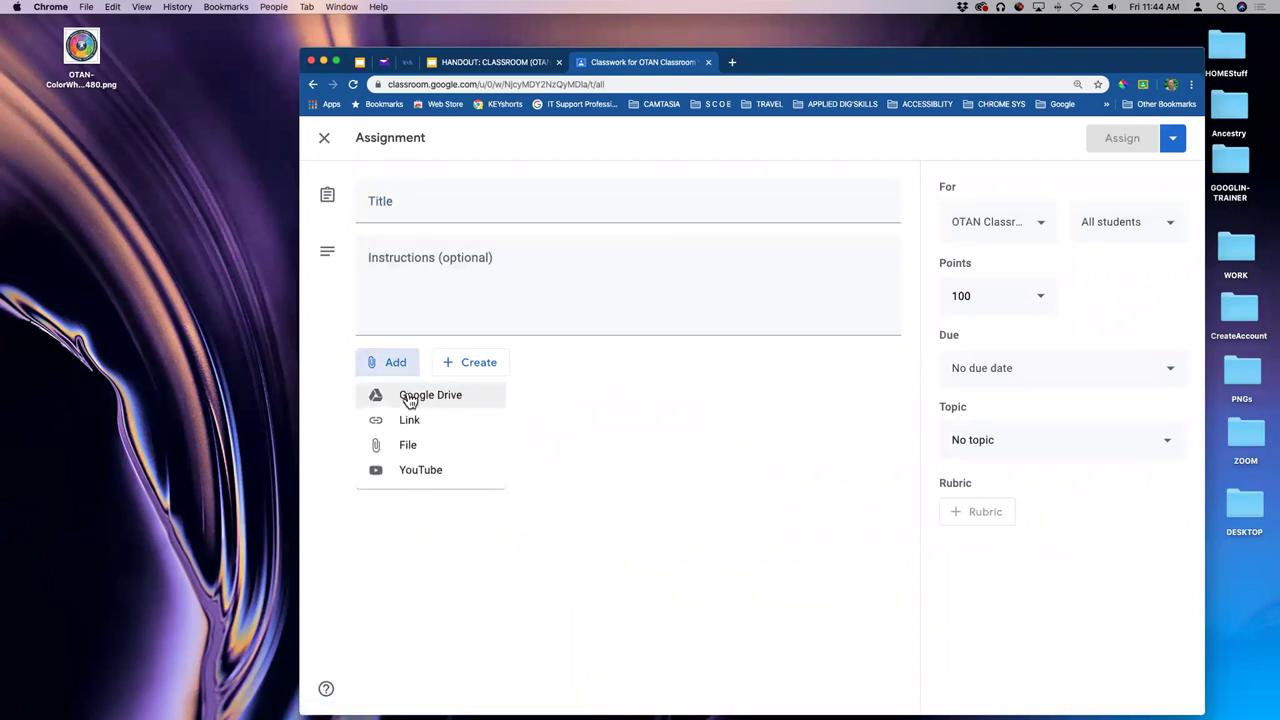
pyautogui.click(422, 398)
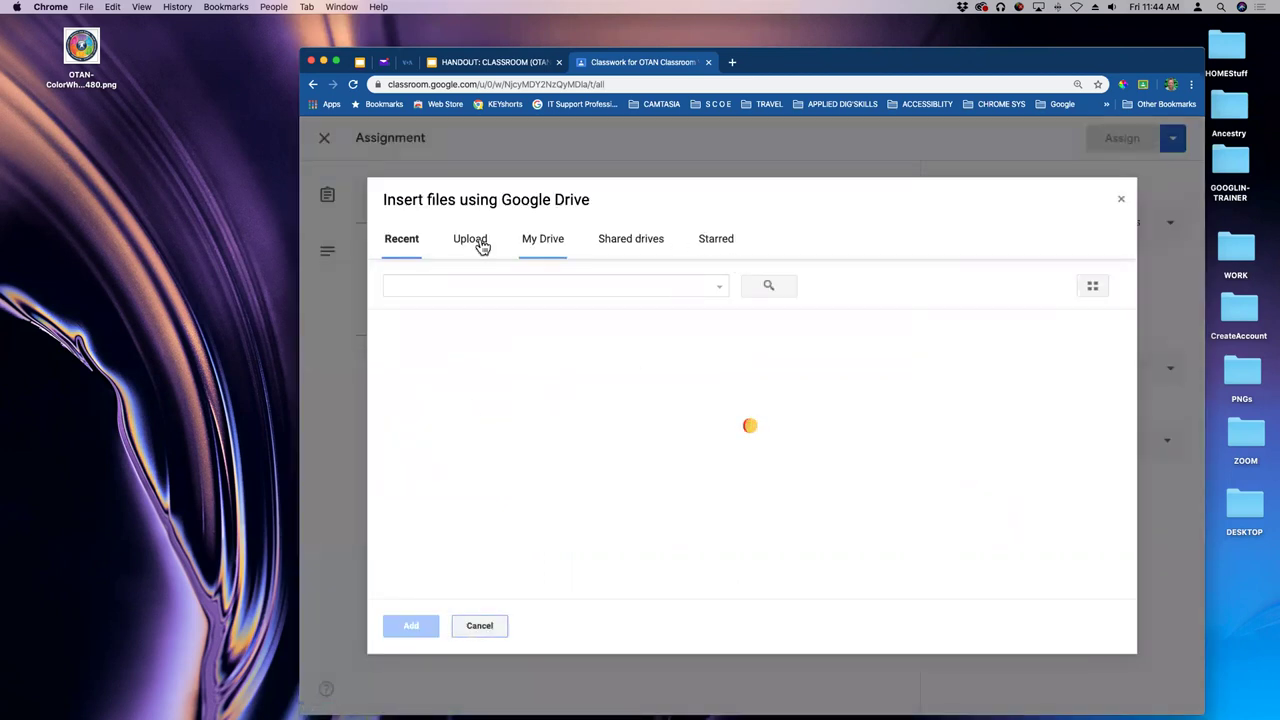
pyautogui.scroll(-2, 483, 428)
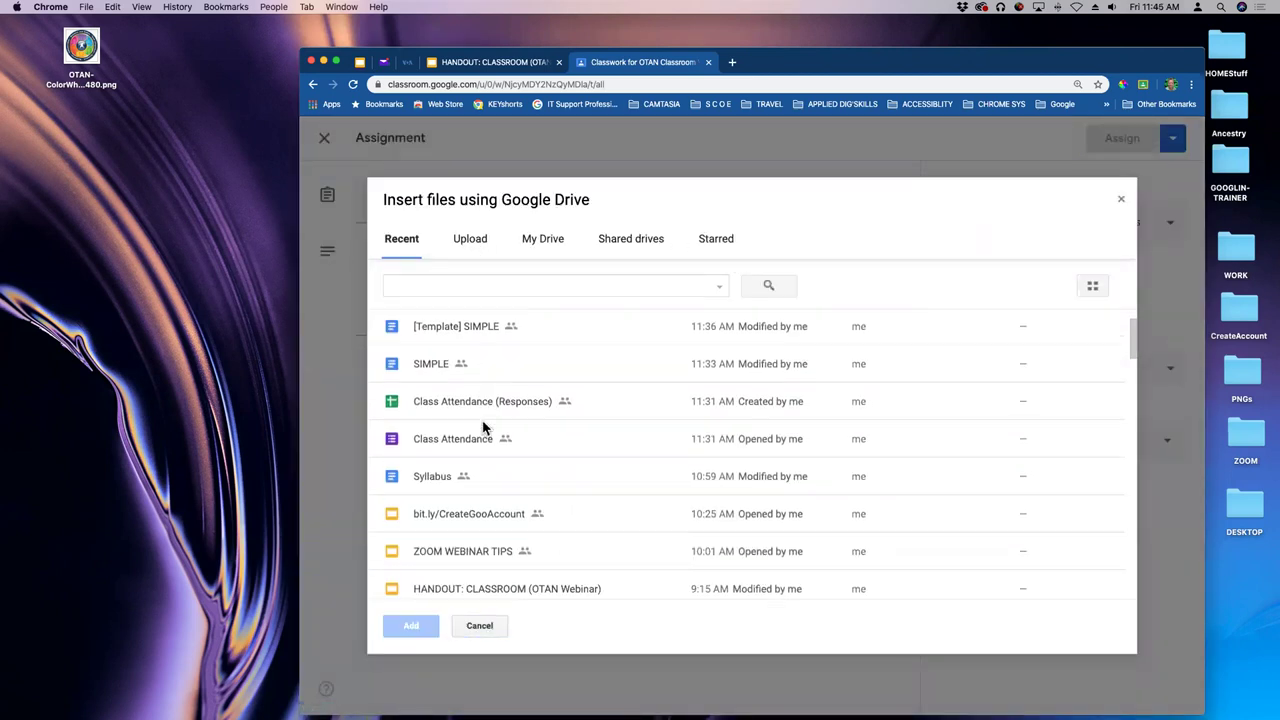
pyautogui.scroll(-10, 483, 428)
pyautogui.scroll(-8, 544, 417)
pyautogui.scroll(20, 544, 417)
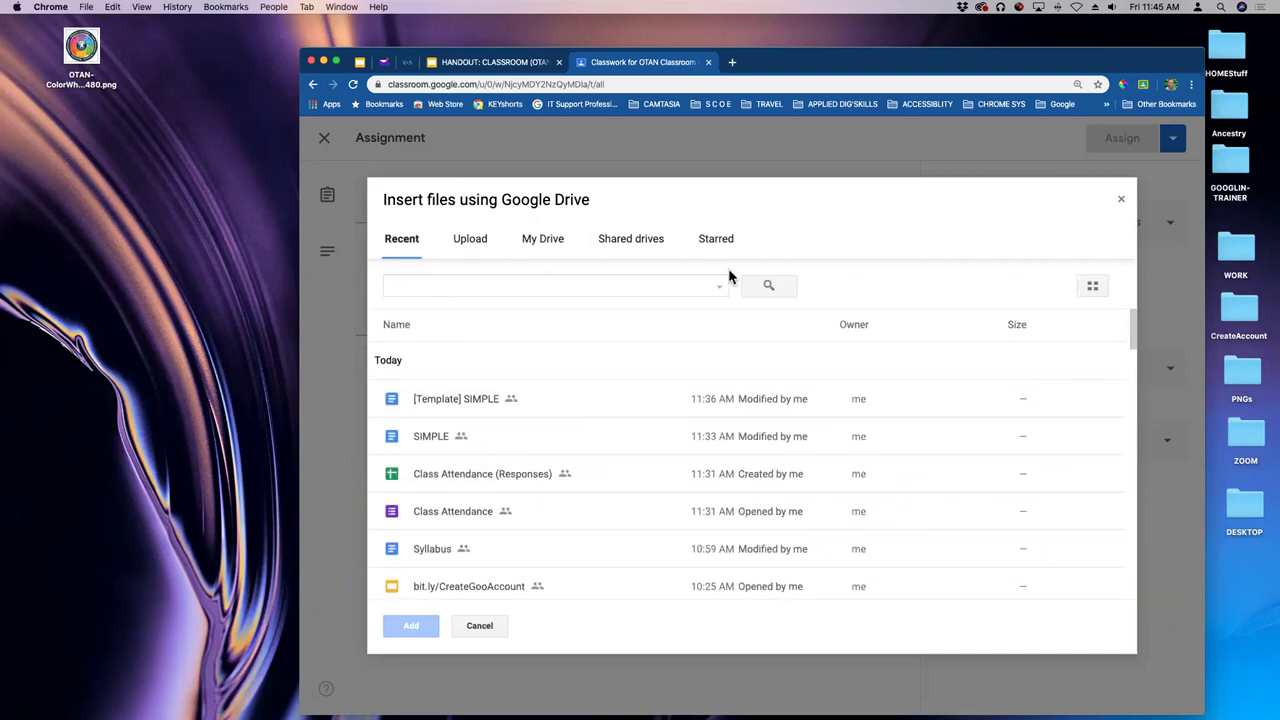
pyautogui.click(640, 285)
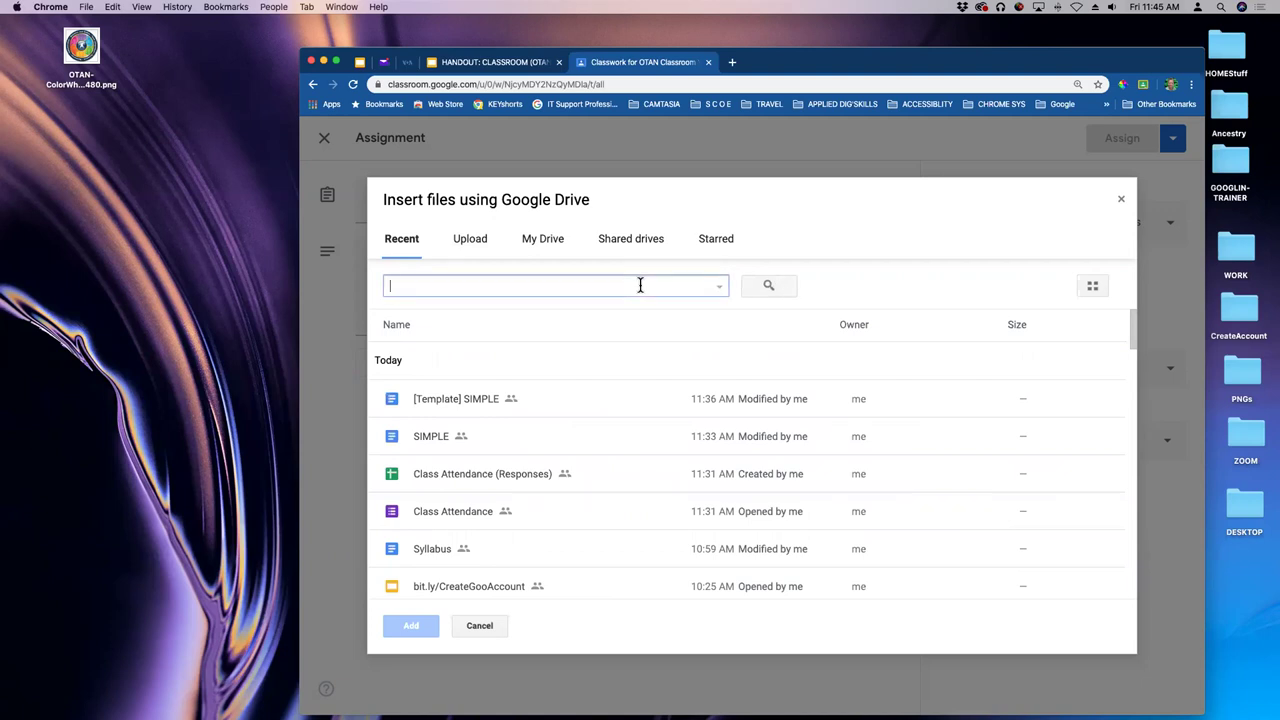
pyautogui.click(719, 287)
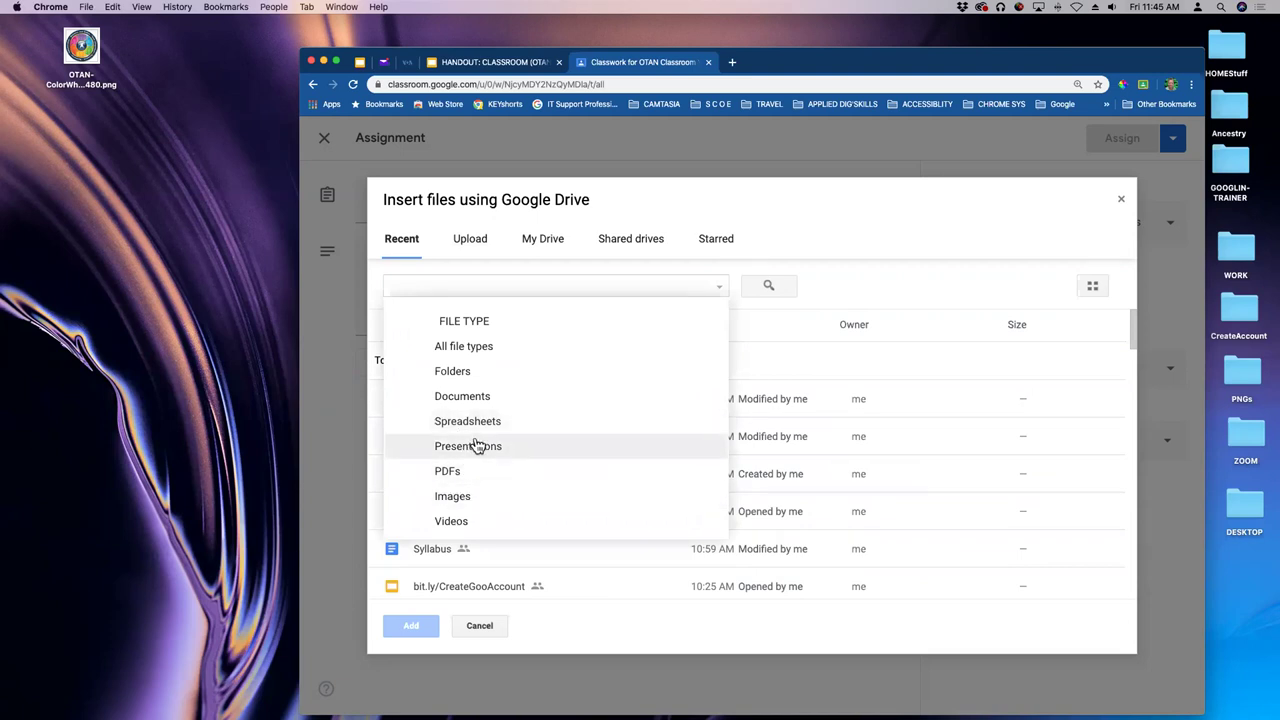
pyautogui.click(503, 291)
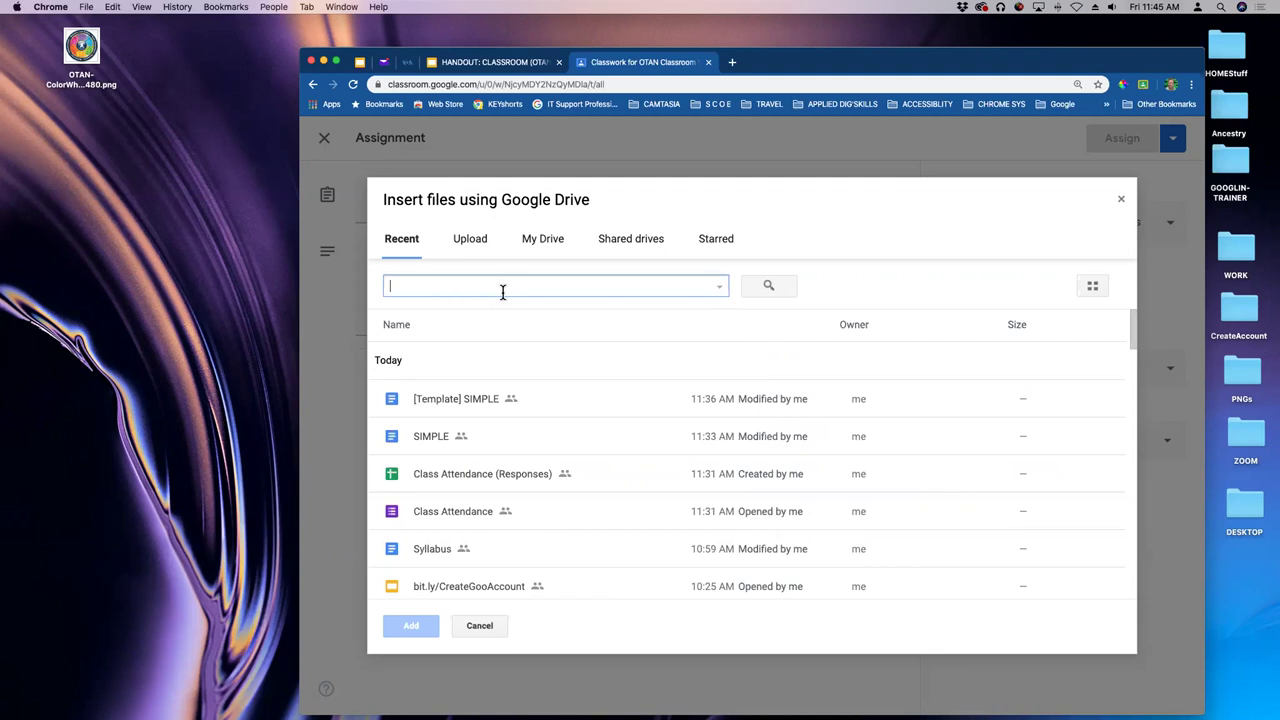
pyautogui.write('c')
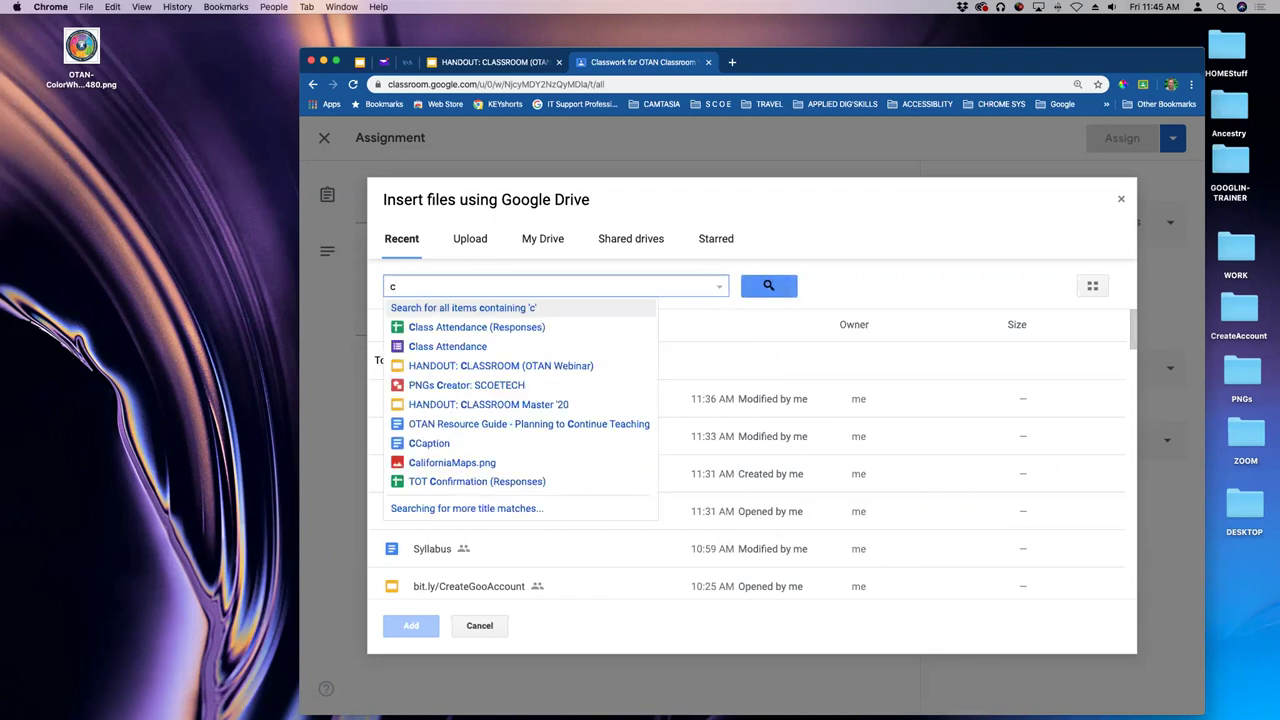
pyautogui.write('lass')
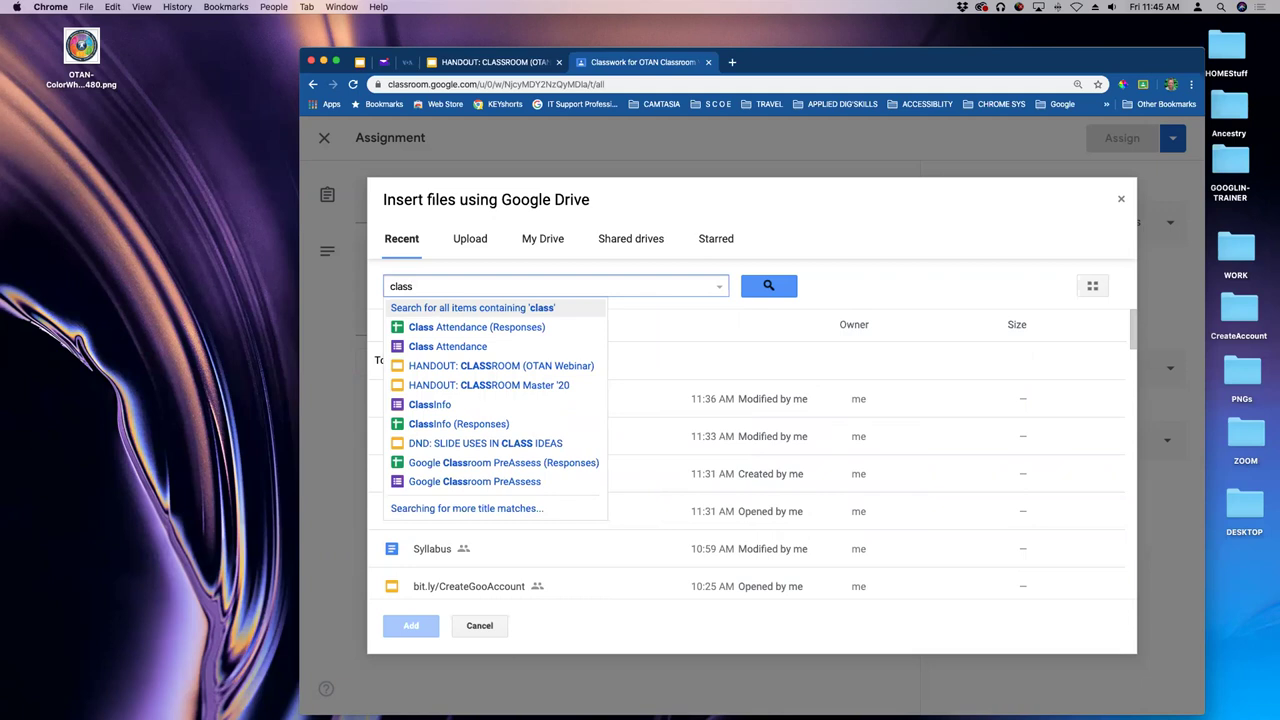
pyautogui.click(430, 405)
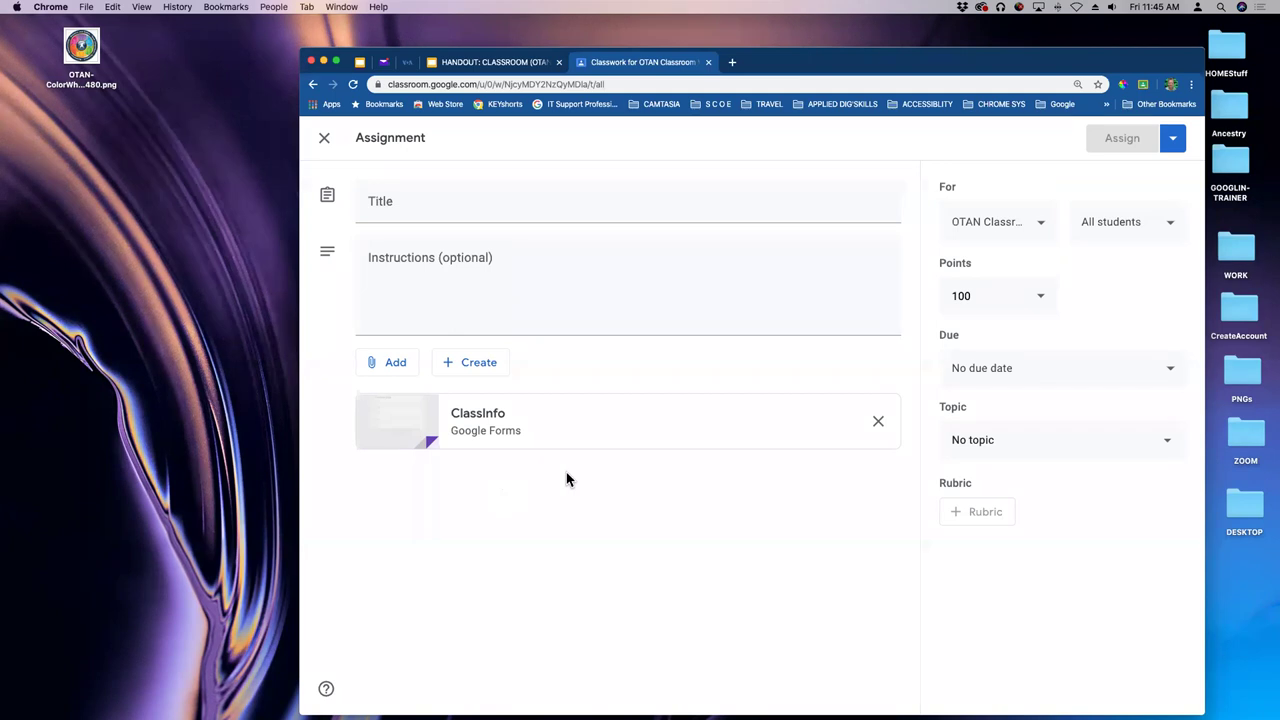
# - Limit the assignment's recipients to a single student
pyautogui.click(1166, 228)
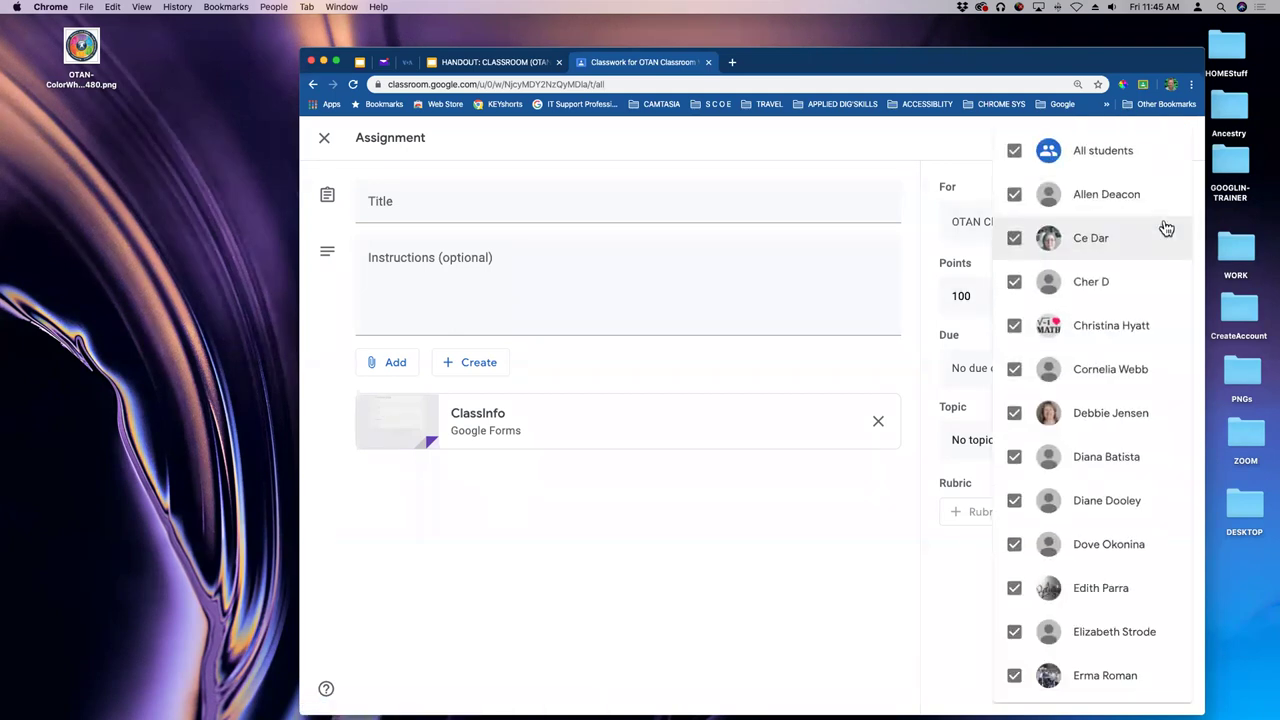
pyautogui.click(1014, 150)
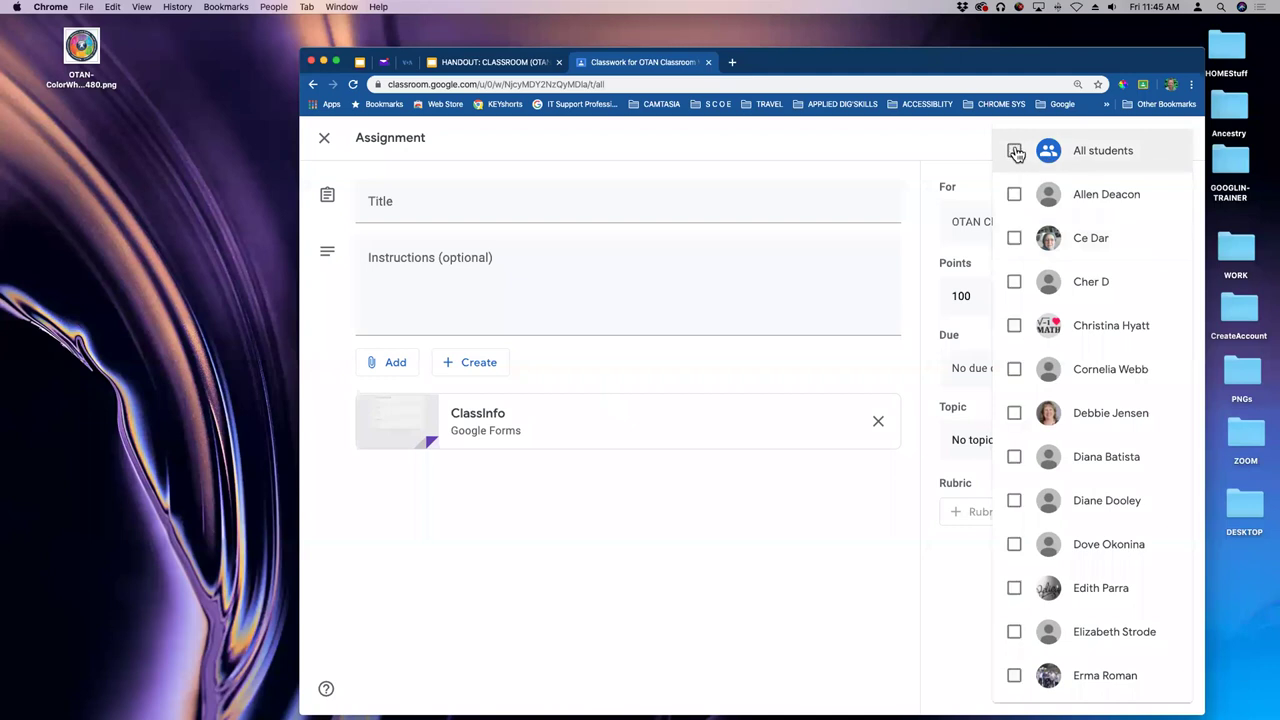
pyautogui.scroll(-3, 1122, 287)
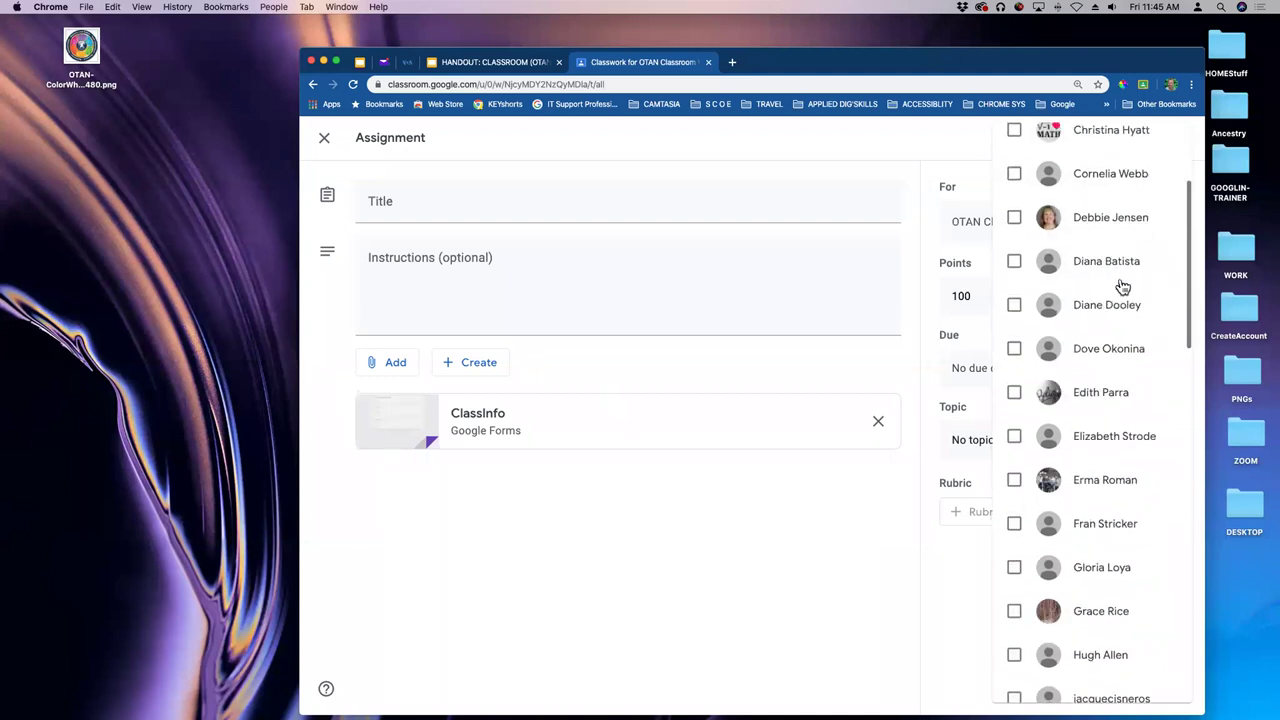
pyautogui.scroll(-2, 1122, 287)
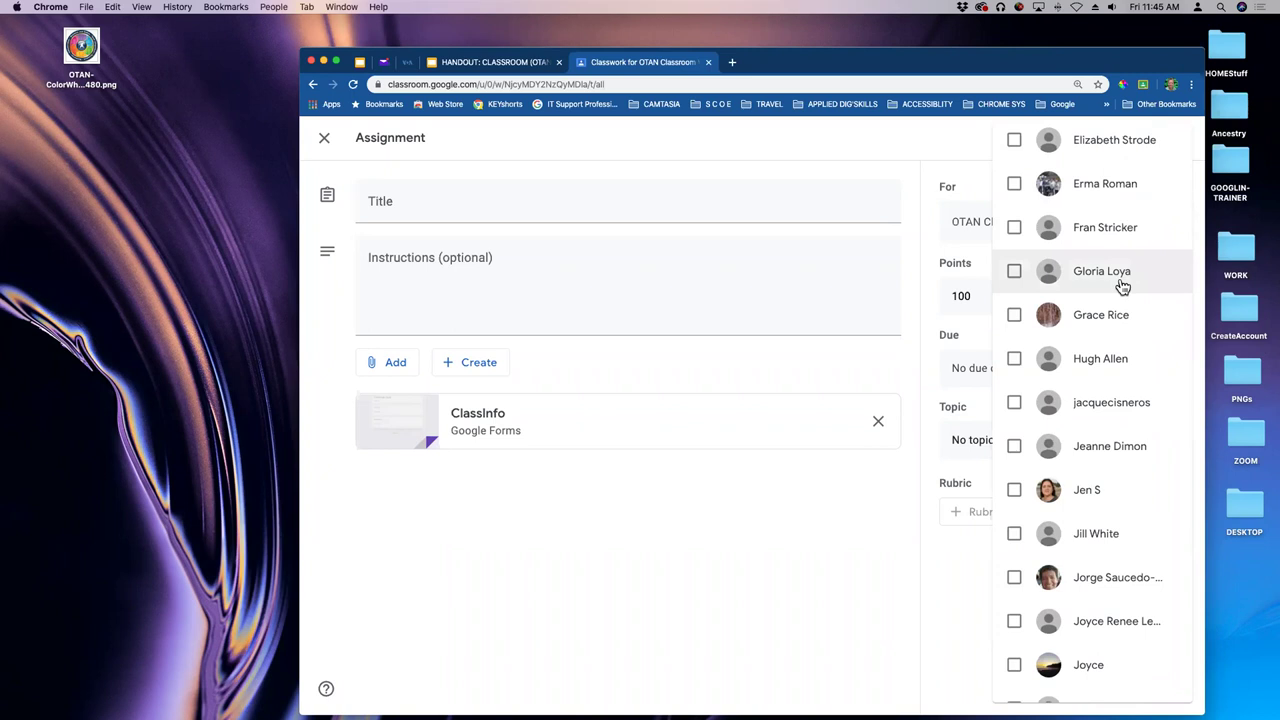
pyautogui.scroll(-1, 1122, 287)
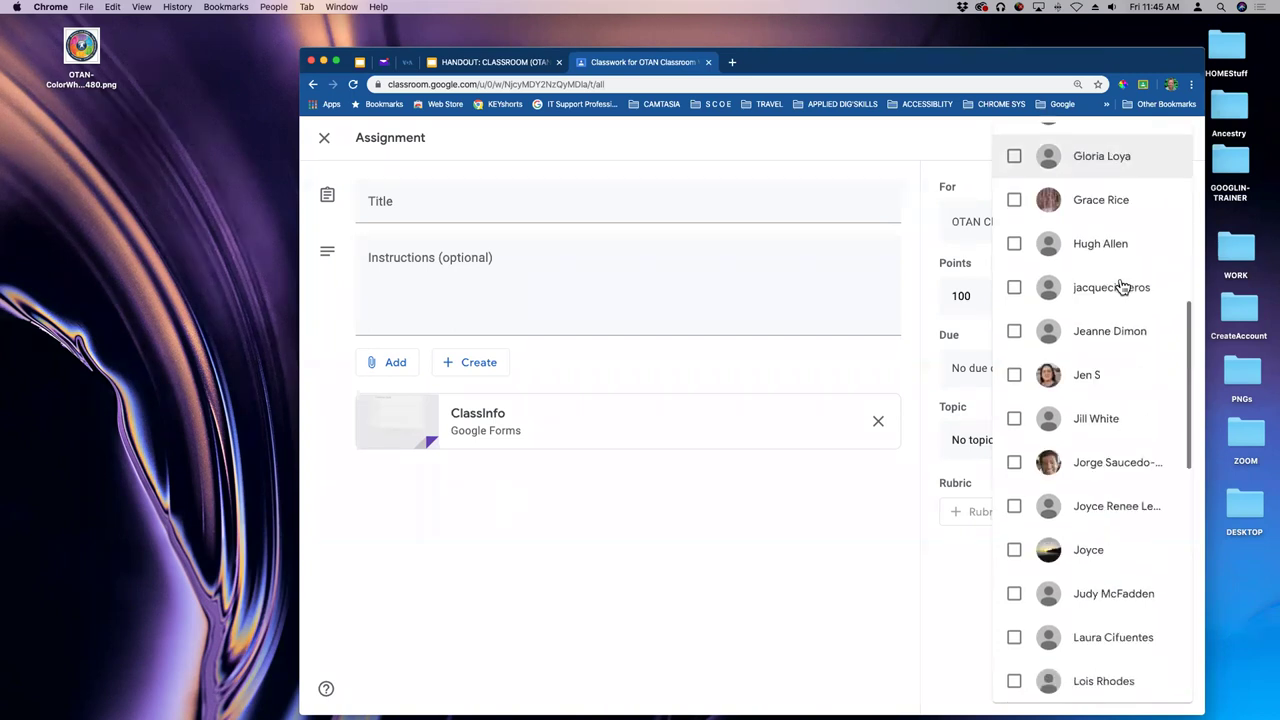
pyautogui.click(1015, 289)
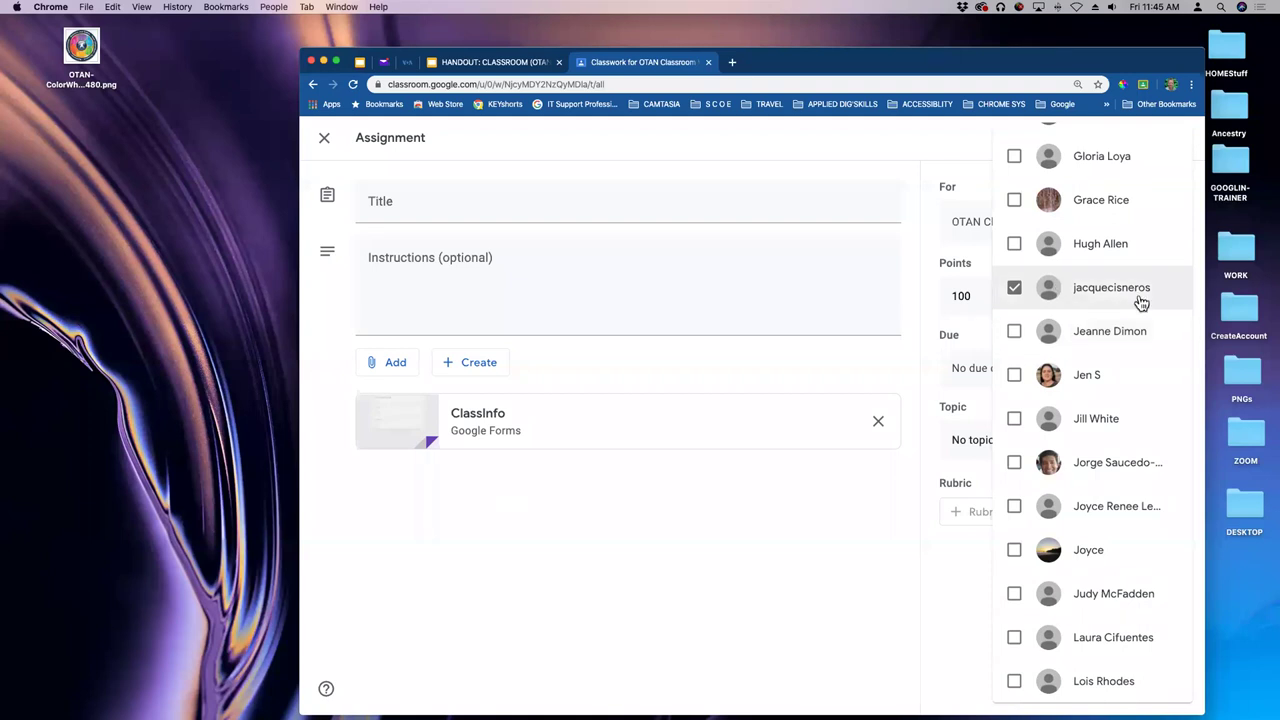
pyautogui.click(831, 472)
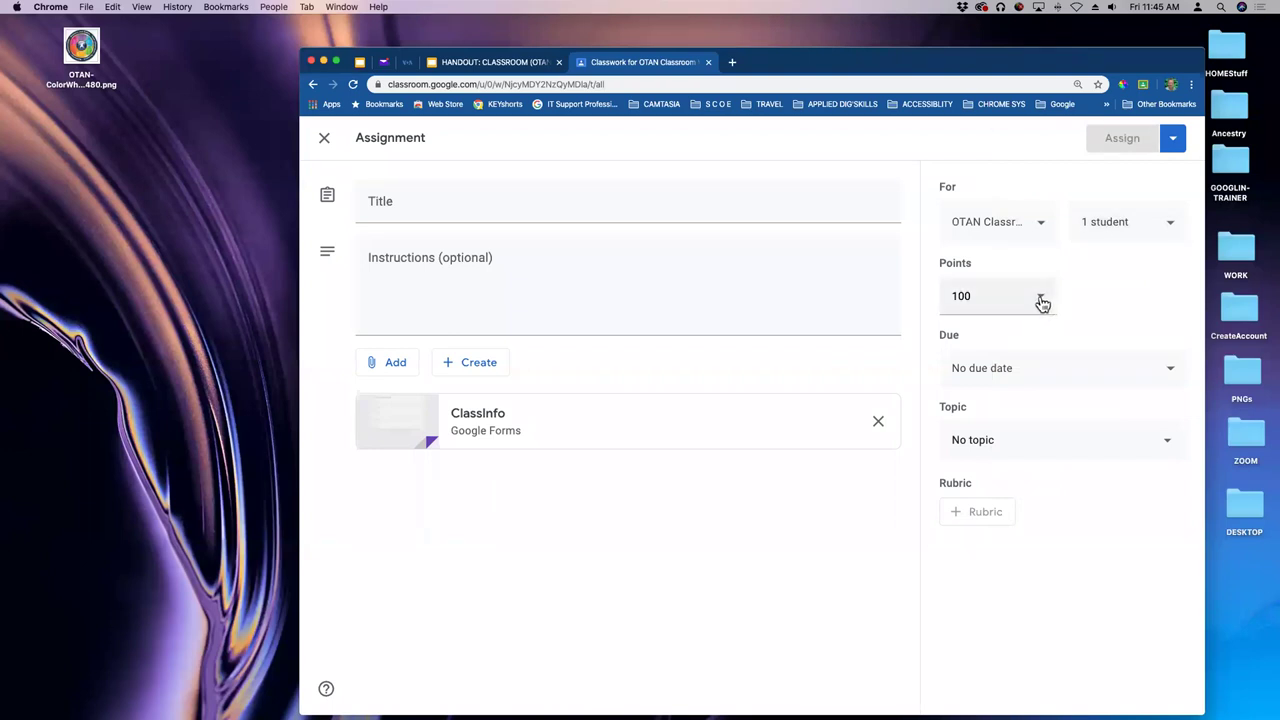
# - Set the due date to Apr 3, 2020 at 11:59 PM and leave it with no topic
pyautogui.click(1042, 368)
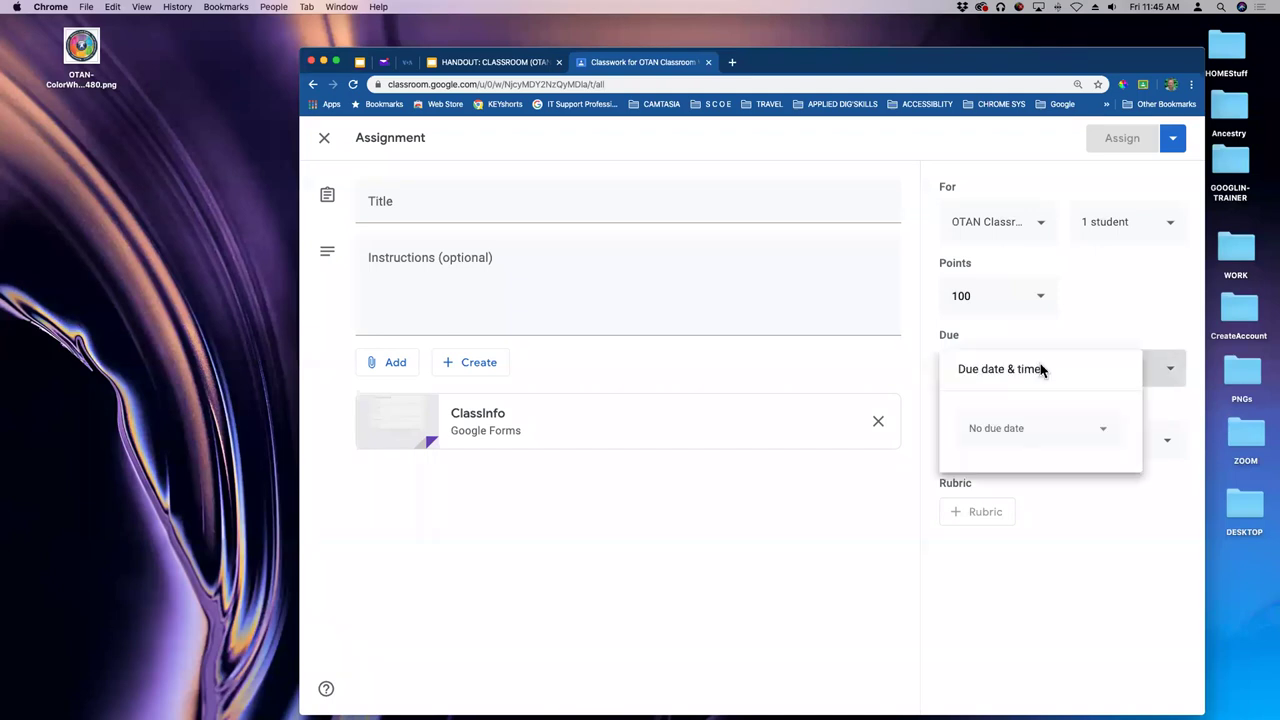
pyautogui.click(1097, 432)
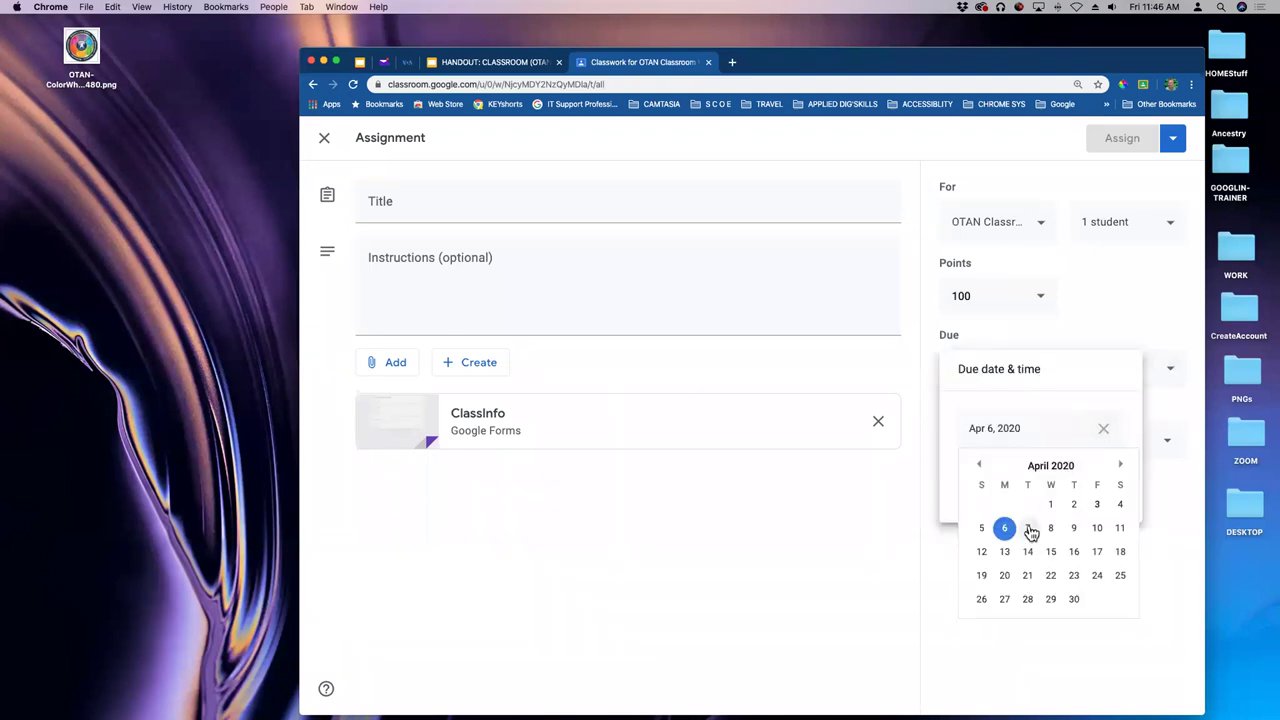
pyautogui.click(1097, 504)
pyautogui.click(1028, 487)
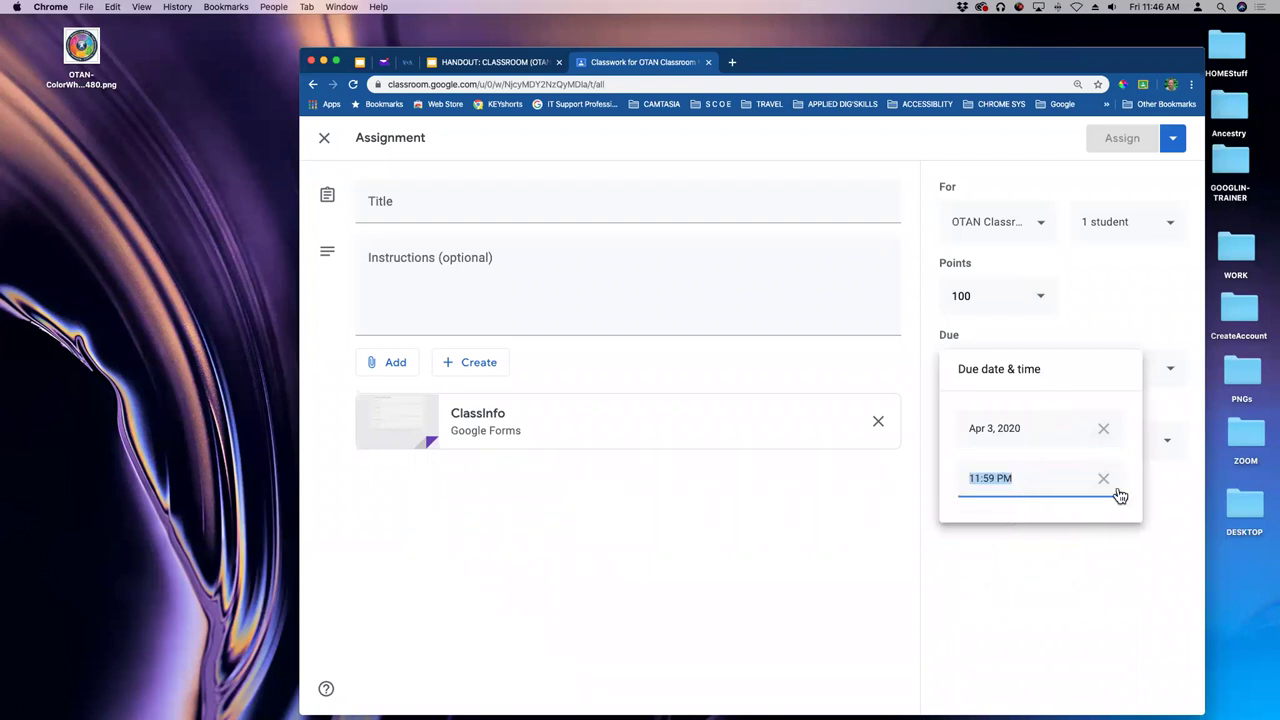
pyautogui.click(1106, 321)
pyautogui.click(934, 490)
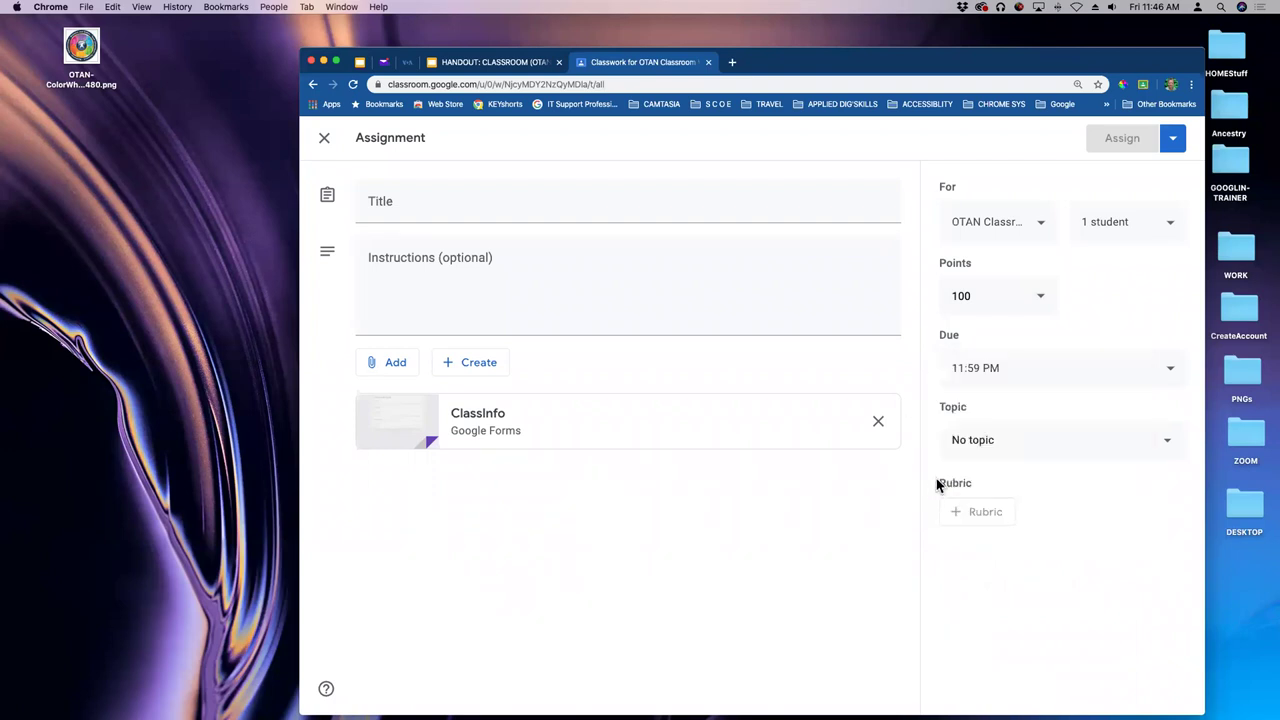
pyautogui.click(989, 446)
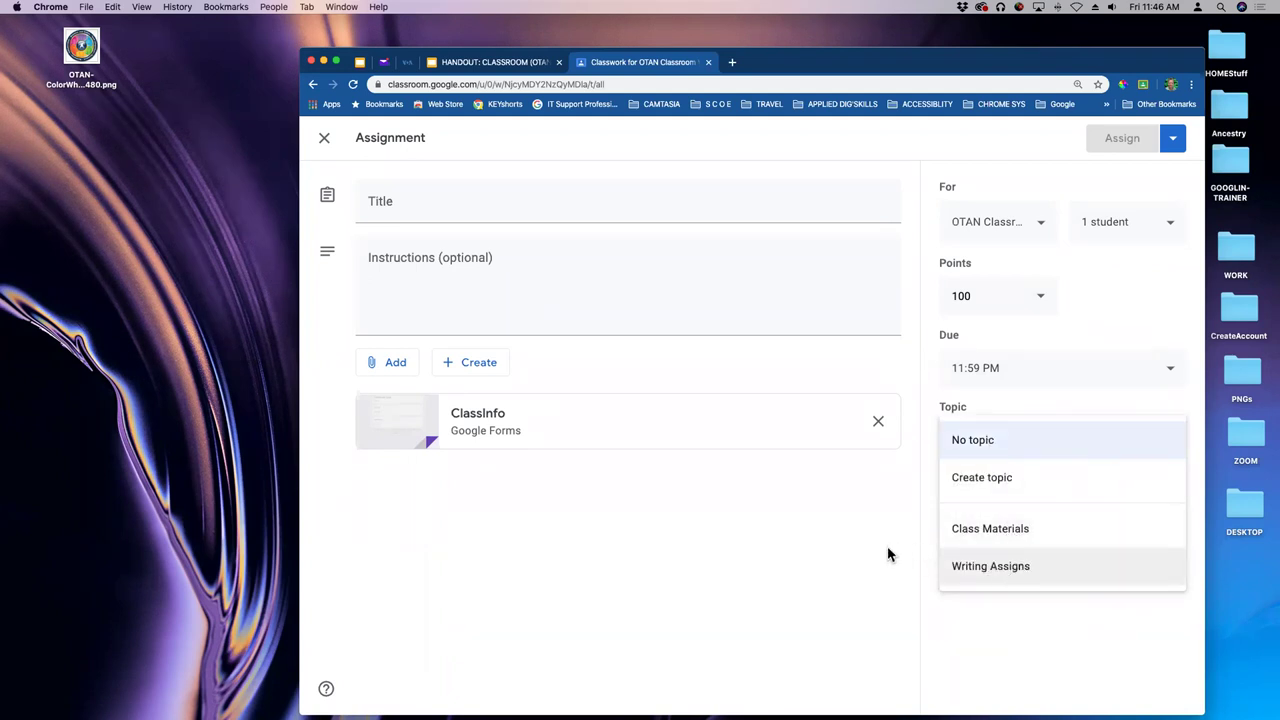
pyautogui.click(880, 494)
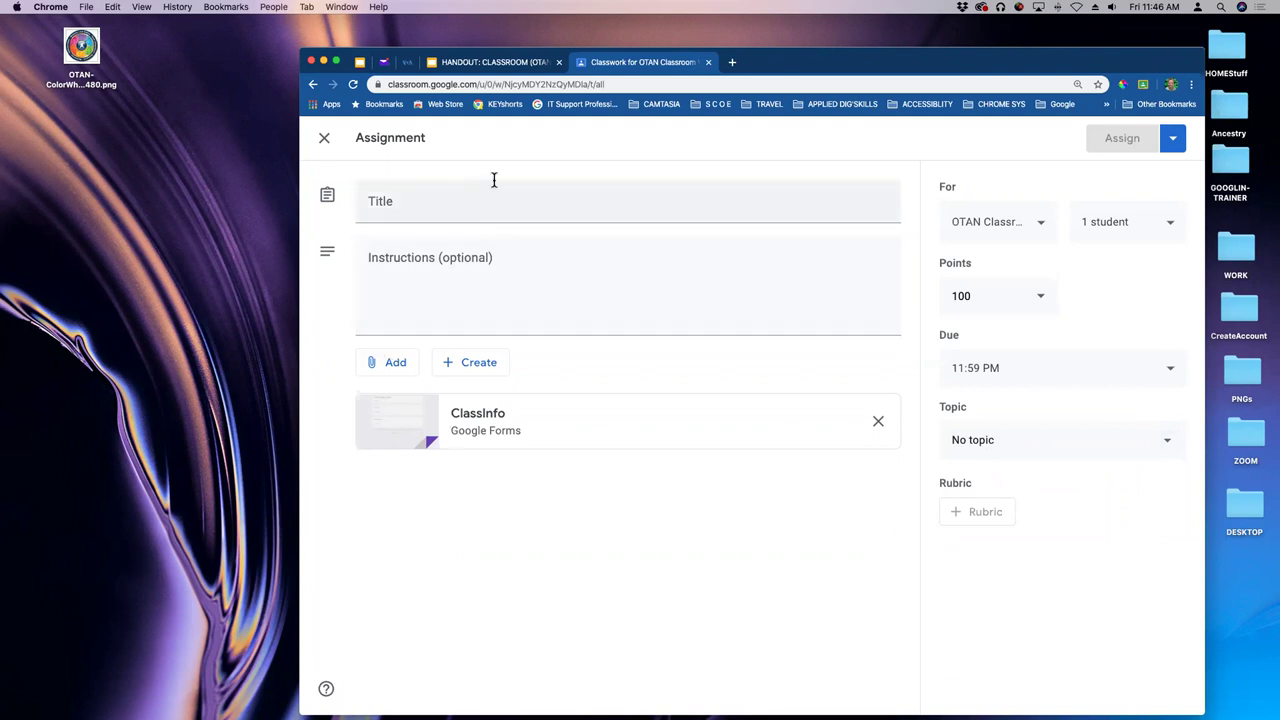
# - Title the assignment 'Class Info', add instructions 'Fill out.', and assign it
pyautogui.click(477, 206)
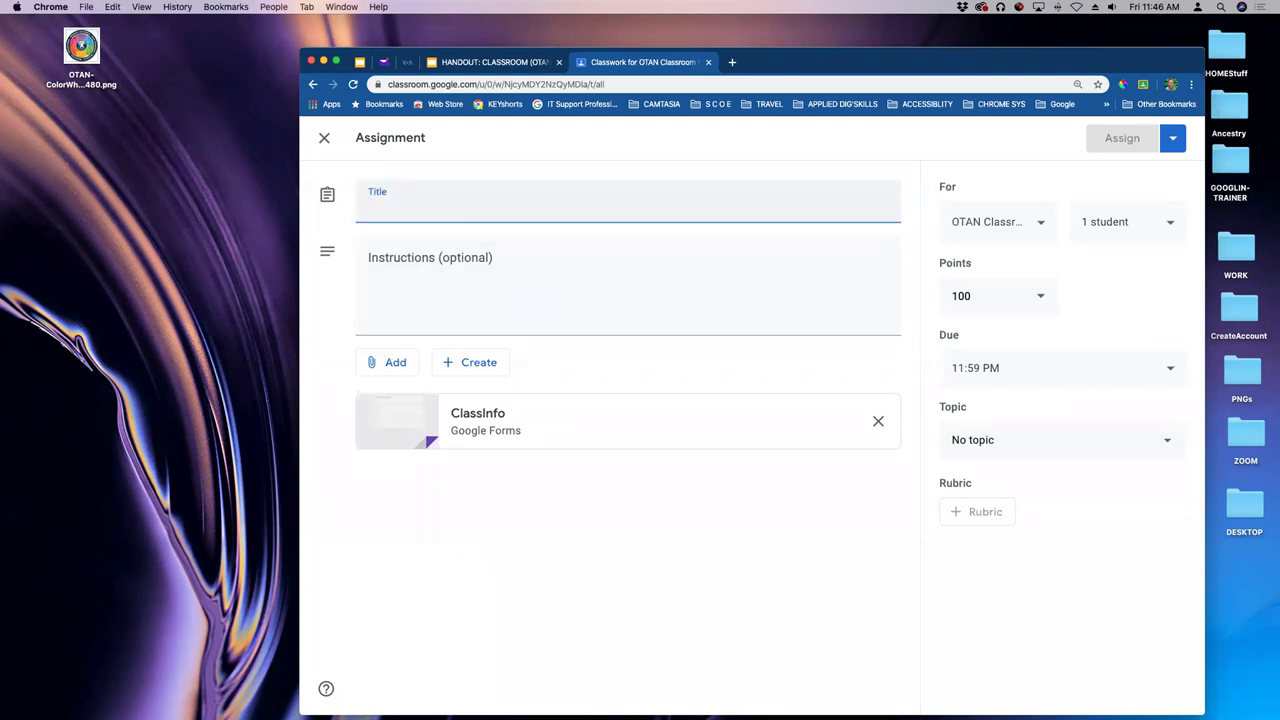
pyautogui.write('V')
pyautogui.press('BackSpace')
pyautogui.write('Call')
pyautogui.press('BackSpace')
pyautogui.press('BackSpace')
pyautogui.write('lass')
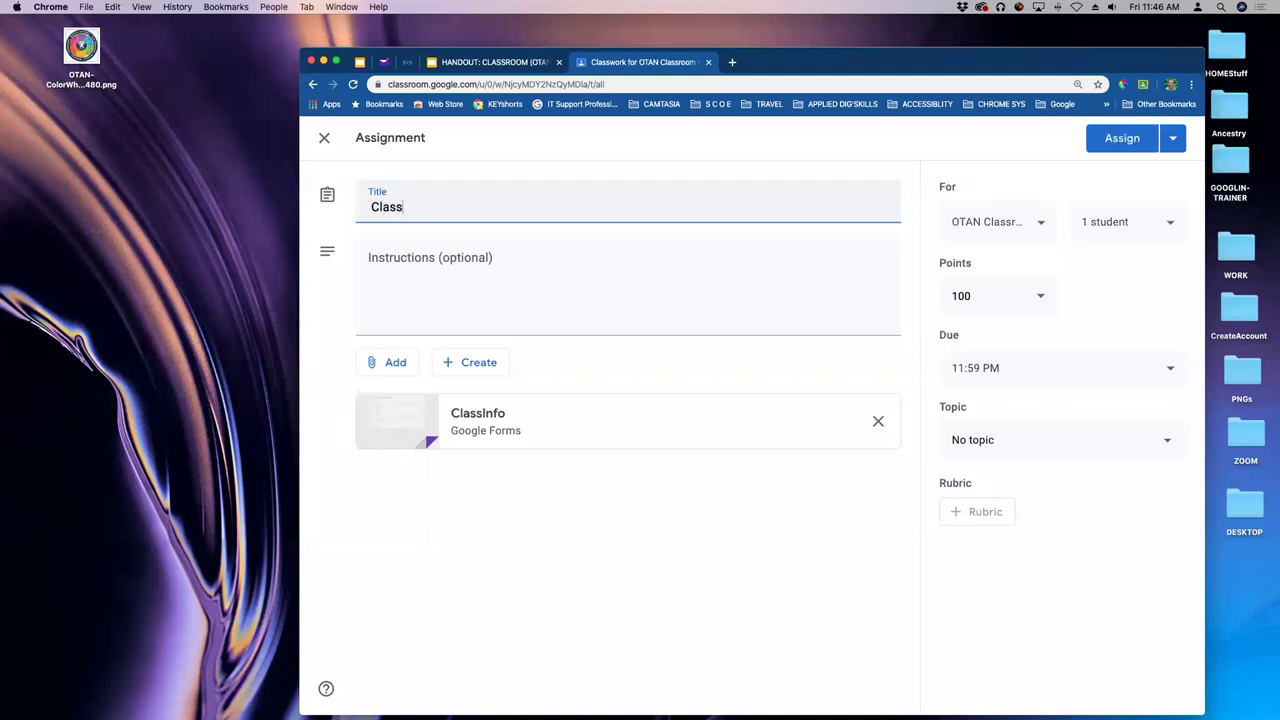
pyautogui.write(' Info')
pyautogui.click(414, 274)
pyautogui.write('F')
pyautogui.write('jk')
pyautogui.press('BackSpace')
pyautogui.press('BackSpace')
pyautogui.write('ill out.')
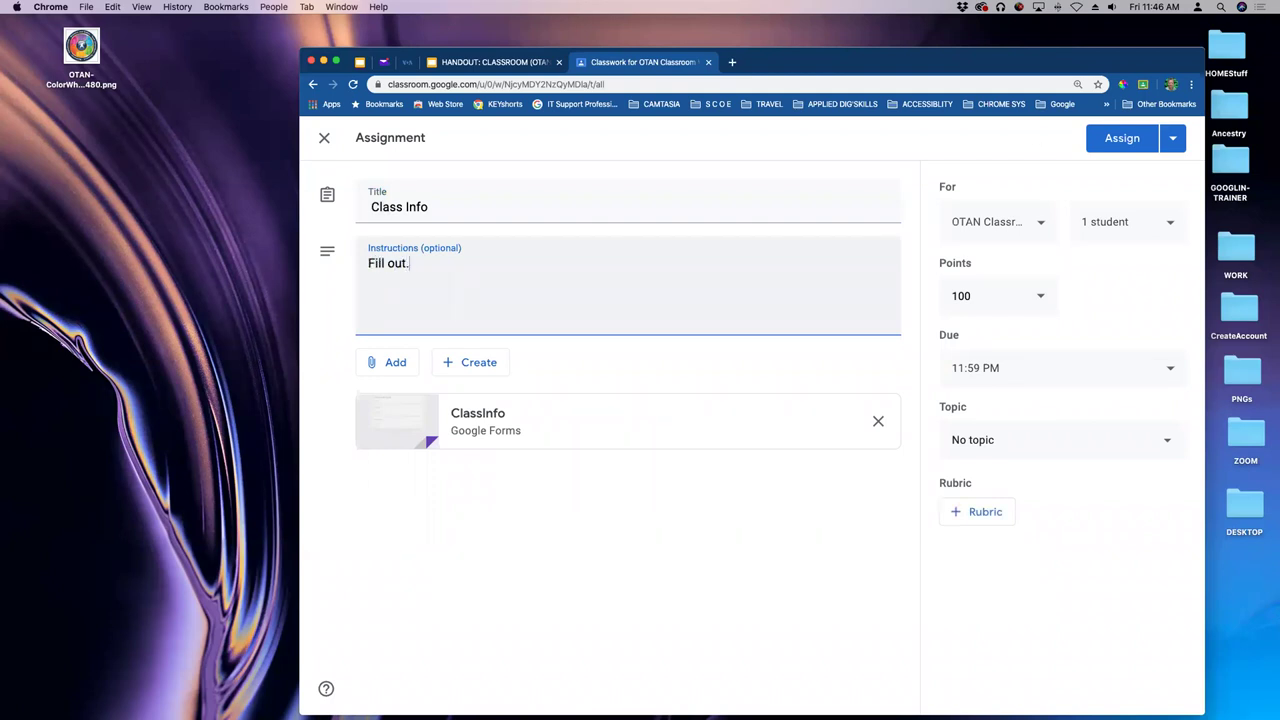
pyautogui.click(1136, 146)
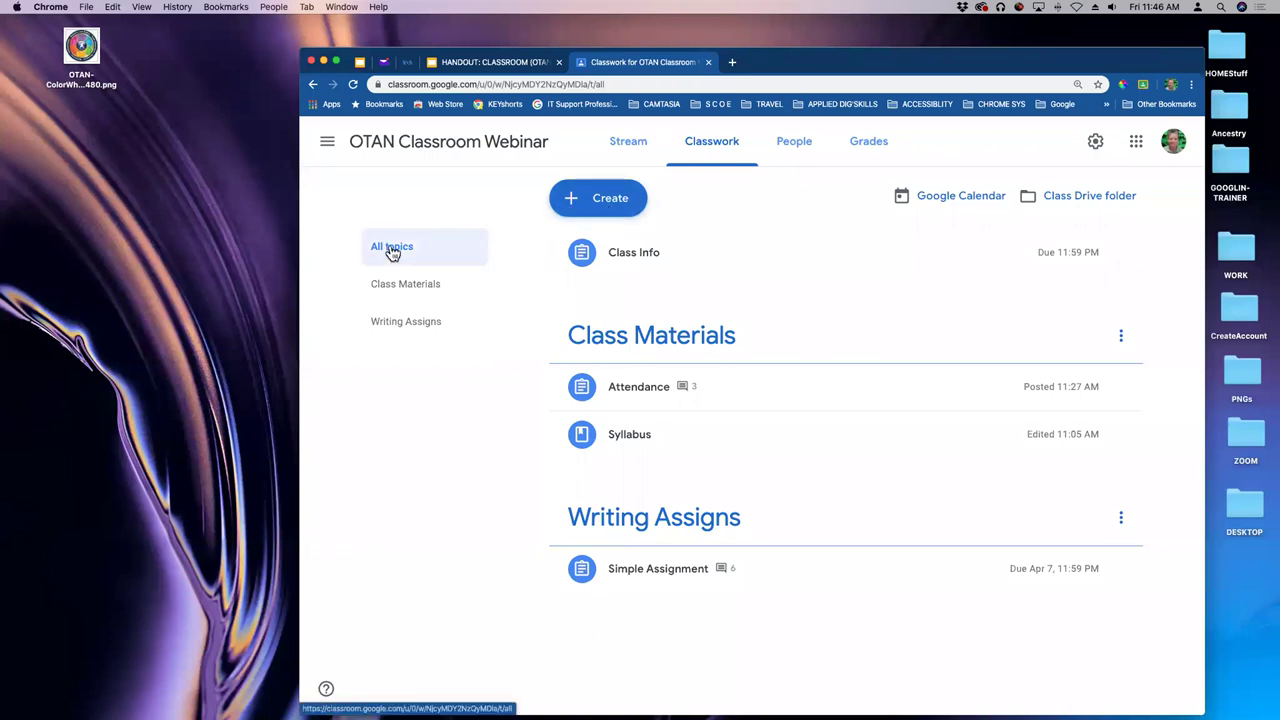
# - Create topics named 'Unit 1', 'Unit 2' and 'Unit 1a' via Create > Topic
pyautogui.click(575, 198)
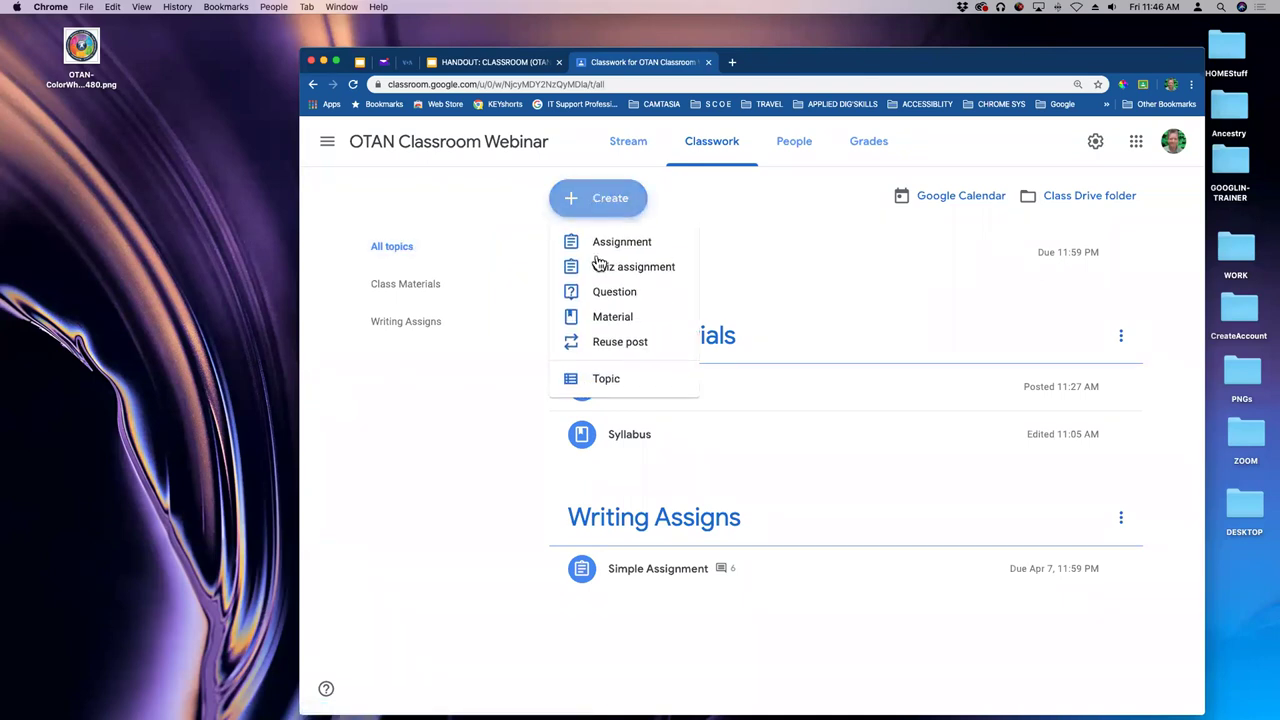
pyautogui.click(606, 380)
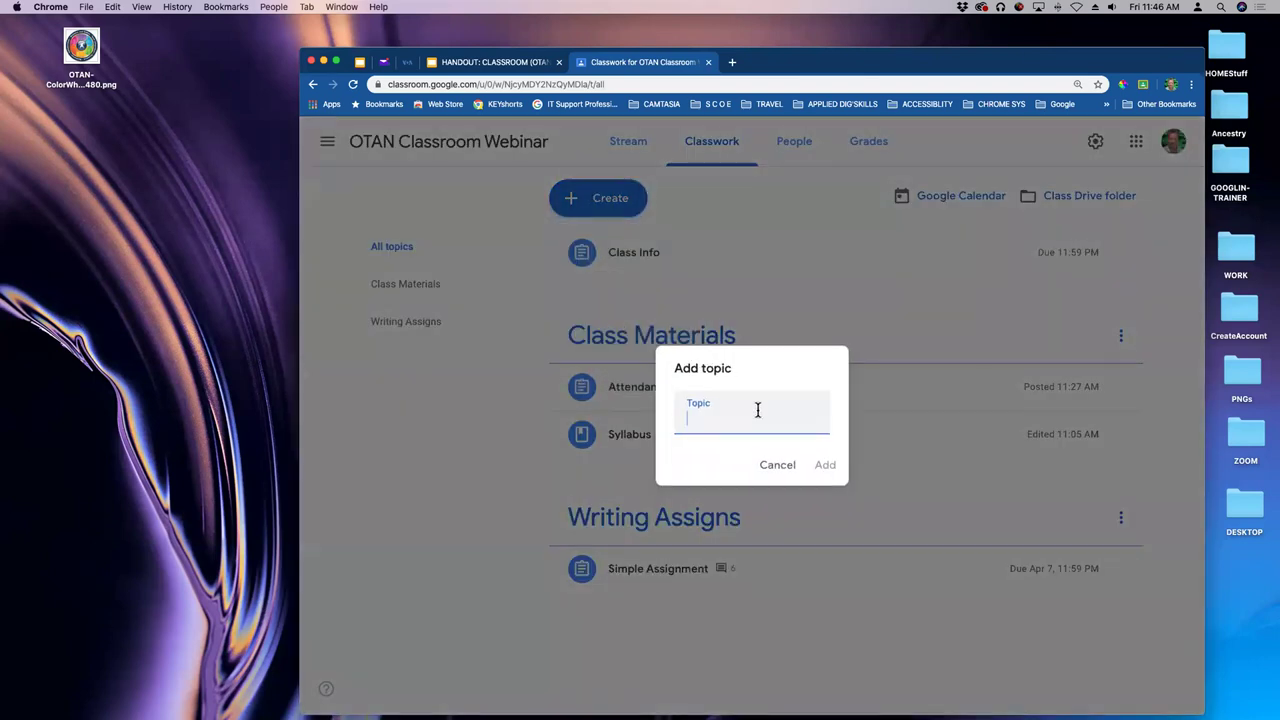
pyautogui.write('Unit 1')
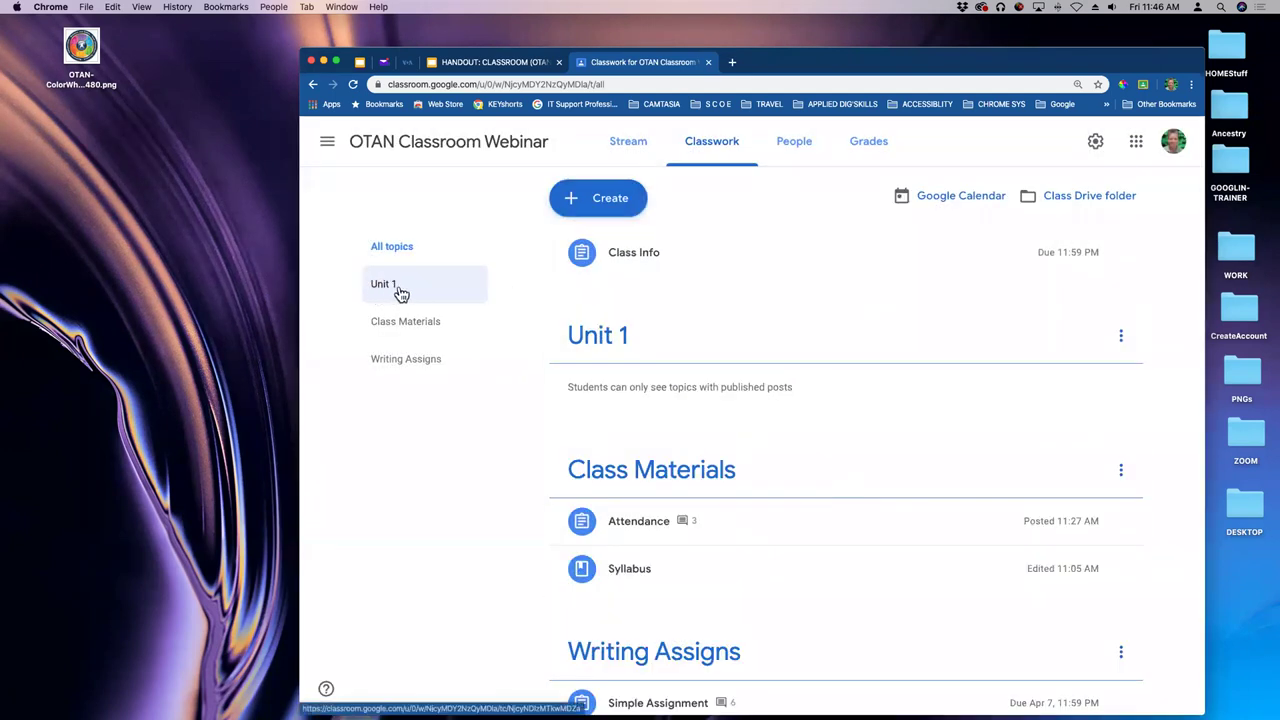
pyautogui.click(617, 204)
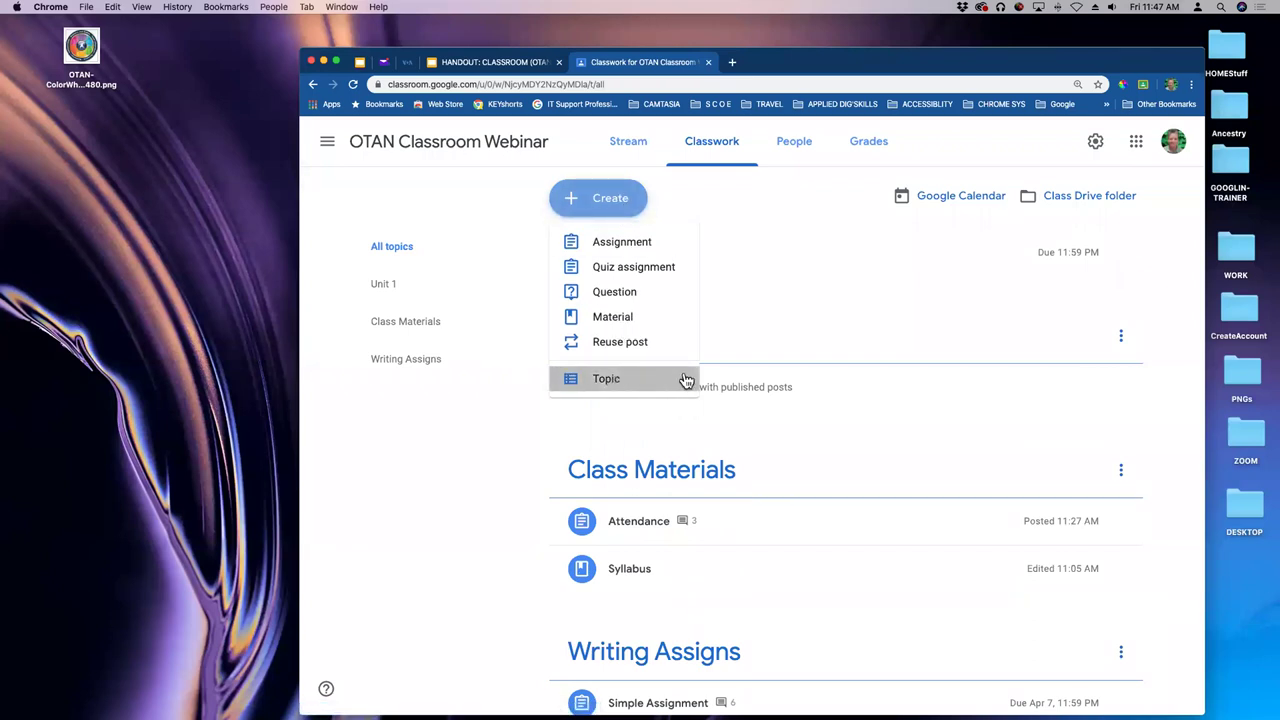
pyautogui.click(686, 377)
pyautogui.write('Unit 2')
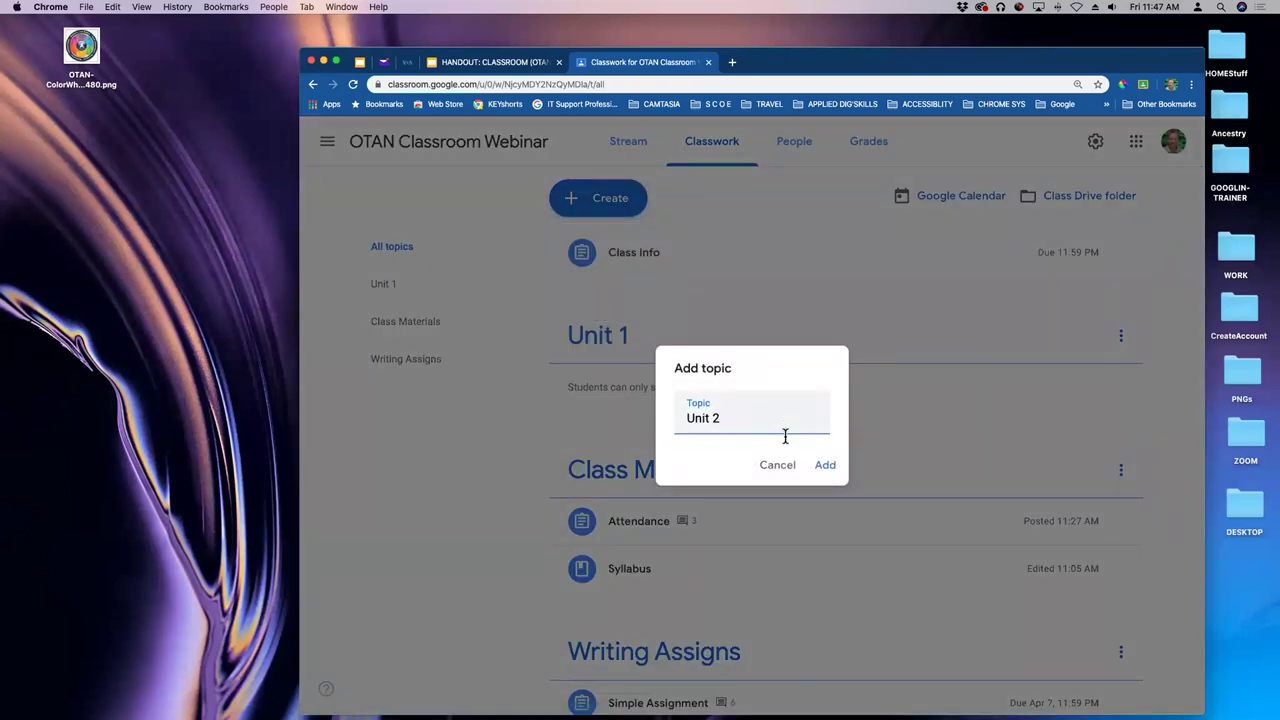
pyautogui.click(825, 465)
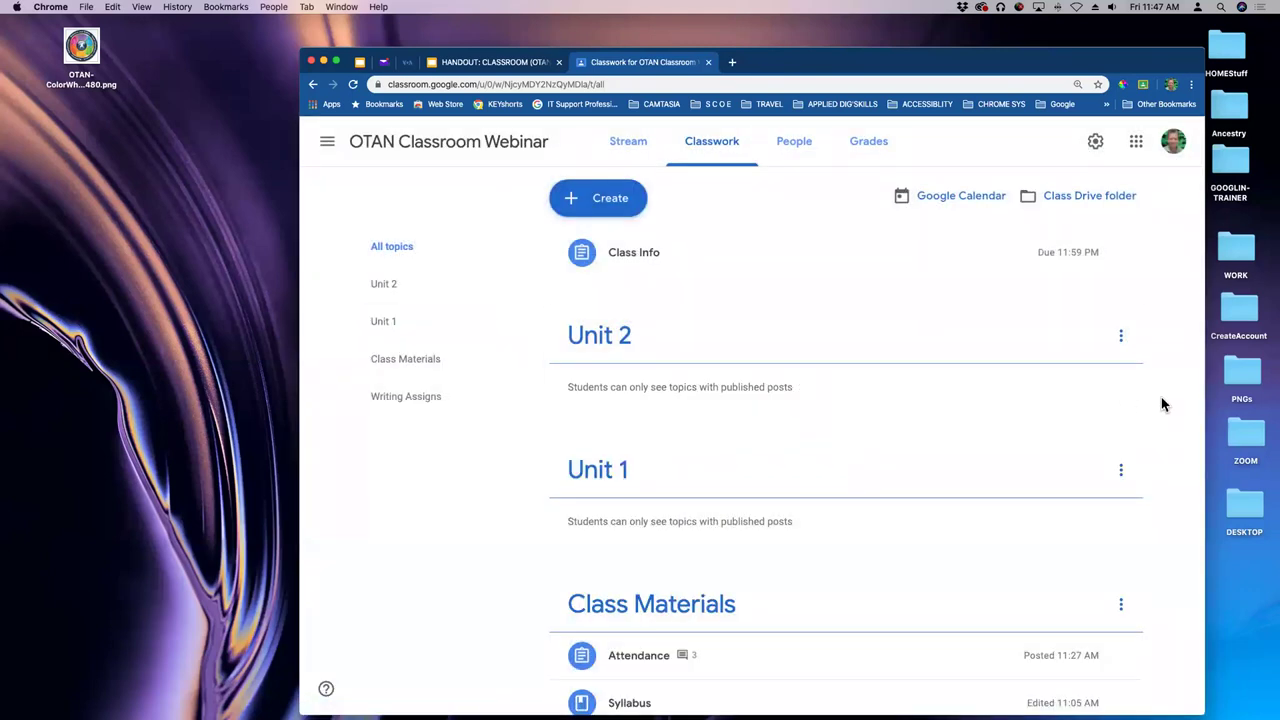
pyautogui.click(628, 197)
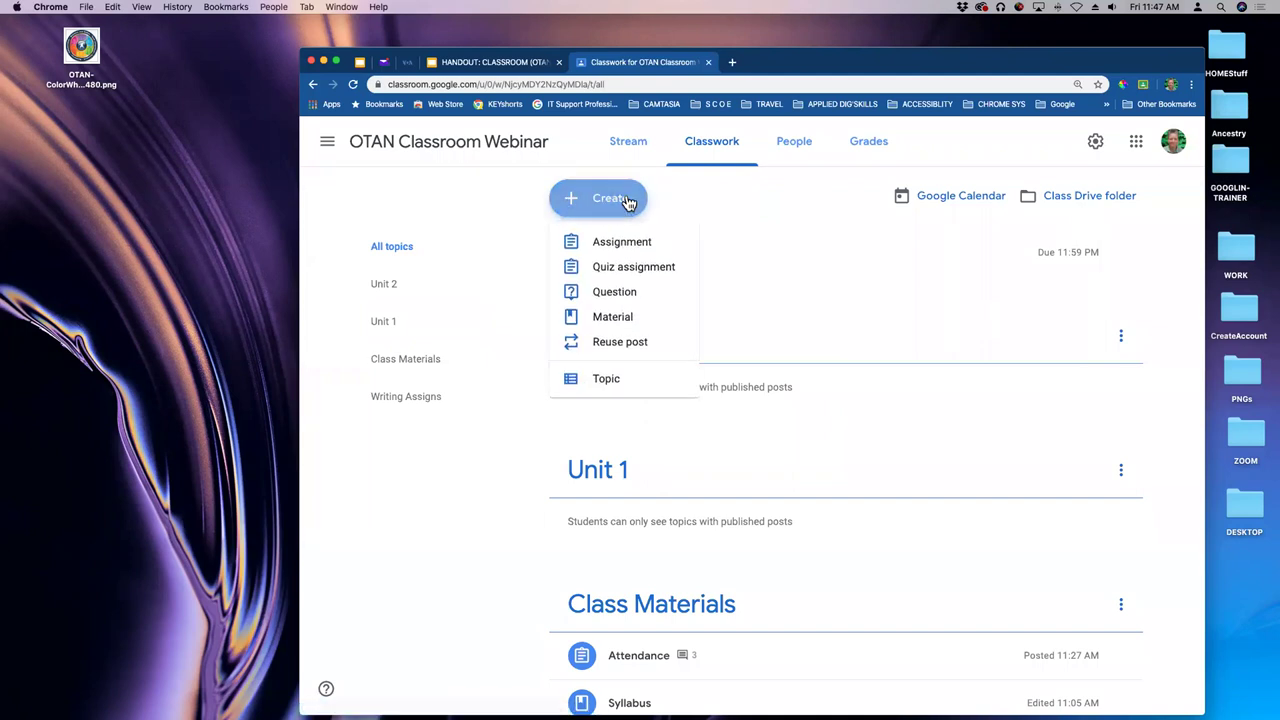
pyautogui.click(702, 382)
pyautogui.write('Unit 1')
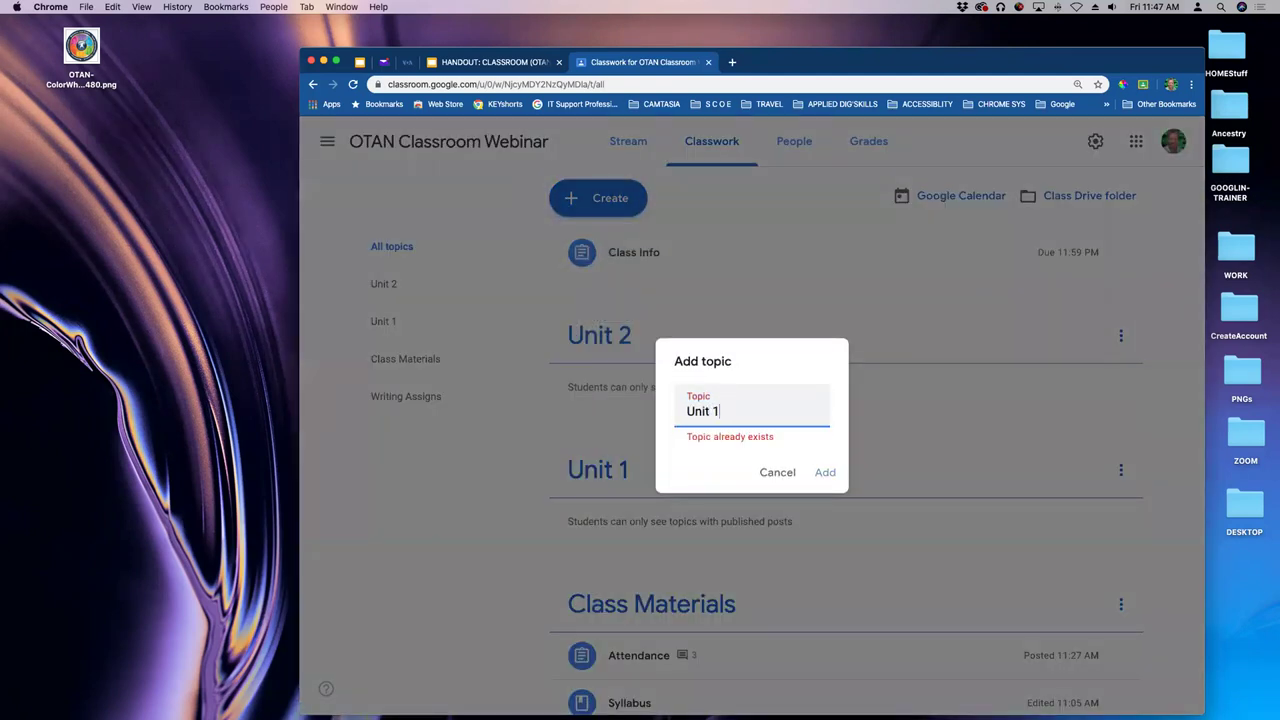
pyautogui.write('a')
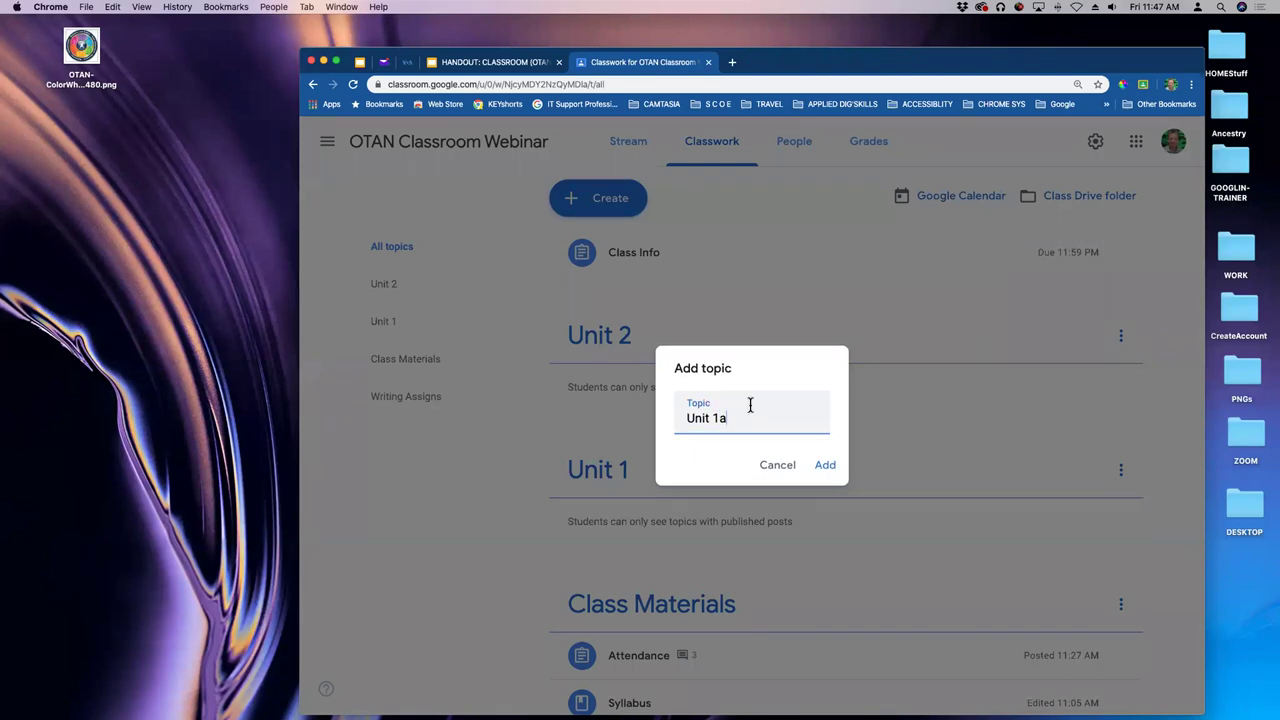
pyautogui.click(827, 474)
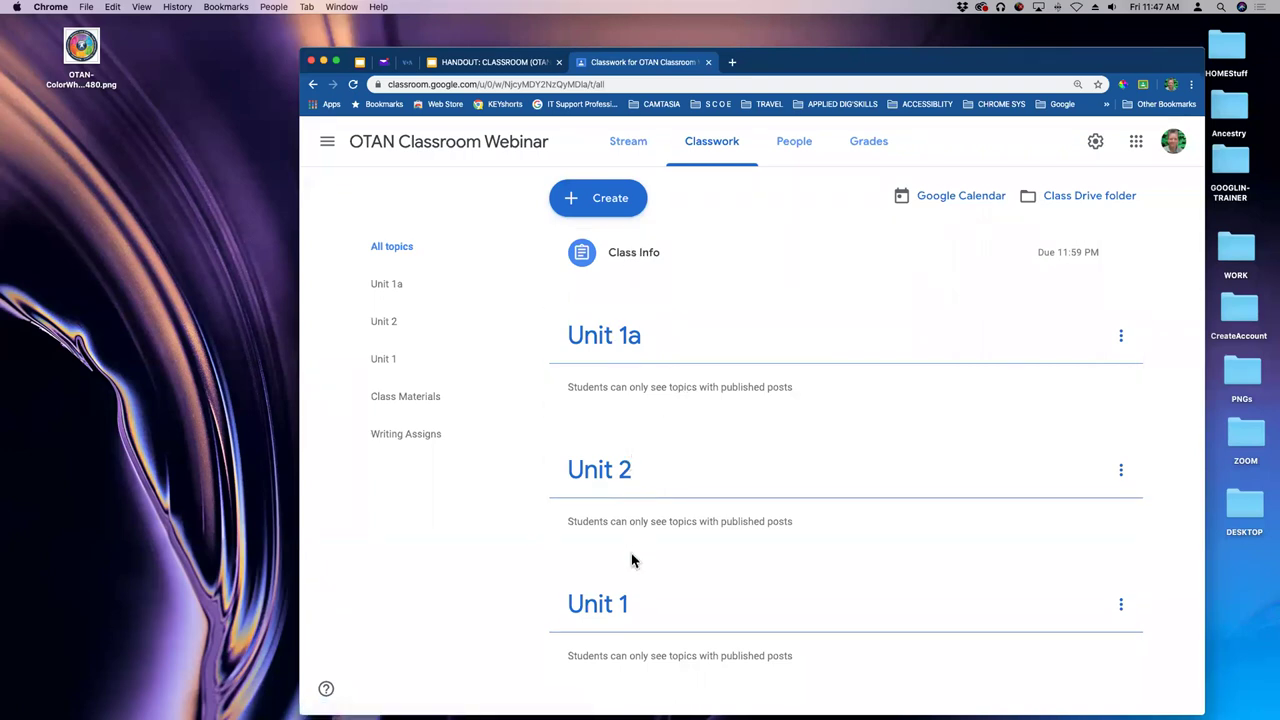
# - Move the Unit 1 topic up twice, placing it above Unit 2 and Unit 1a
pyautogui.click(1121, 607)
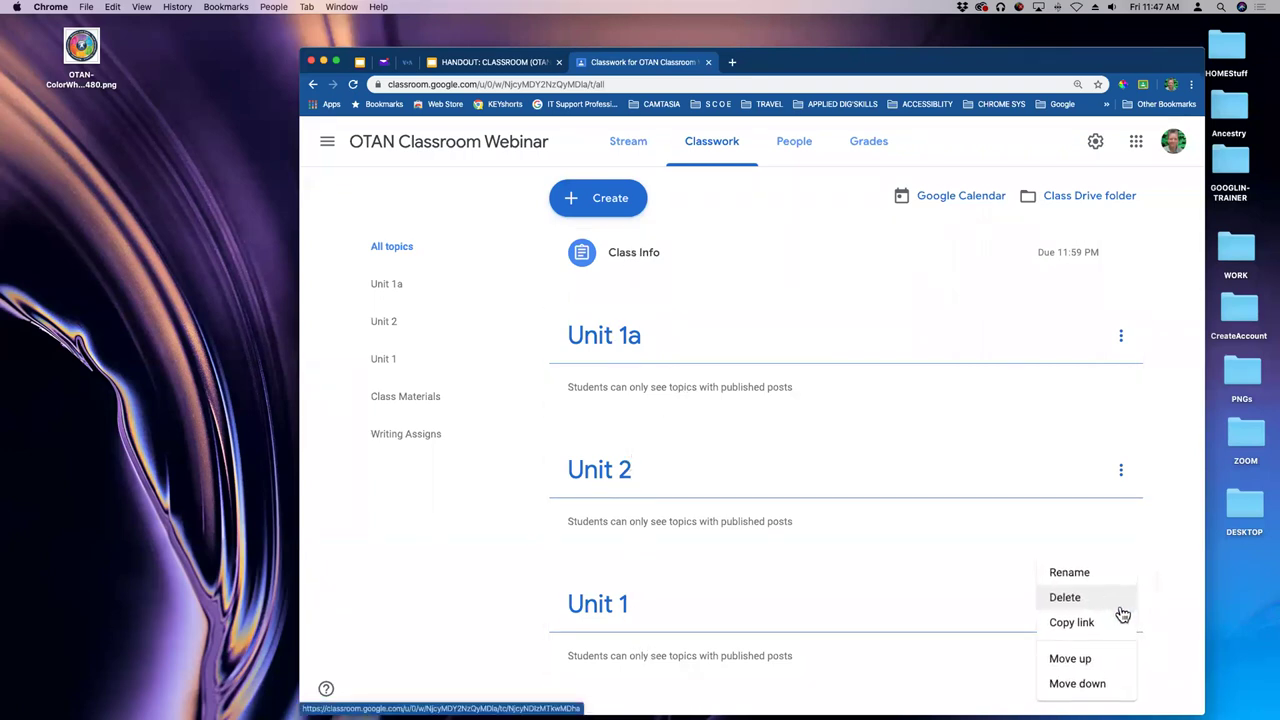
pyautogui.click(1075, 660)
pyautogui.click(1125, 471)
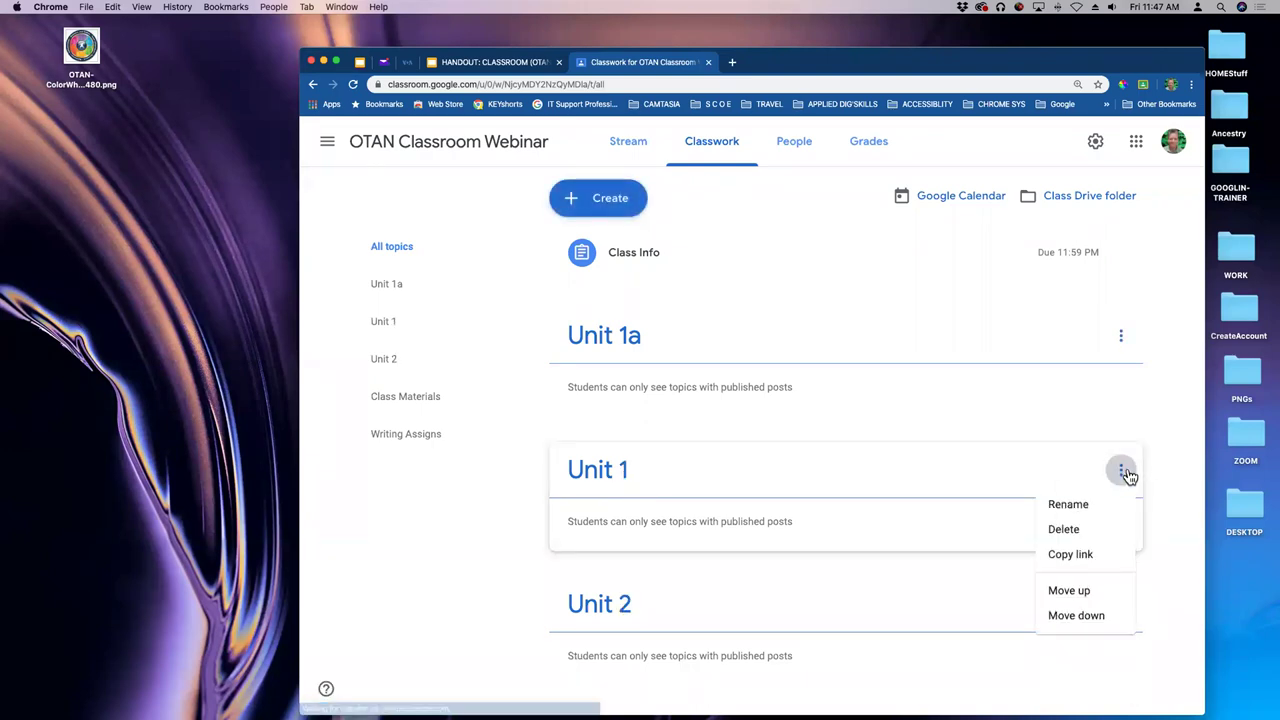
pyautogui.click(1086, 592)
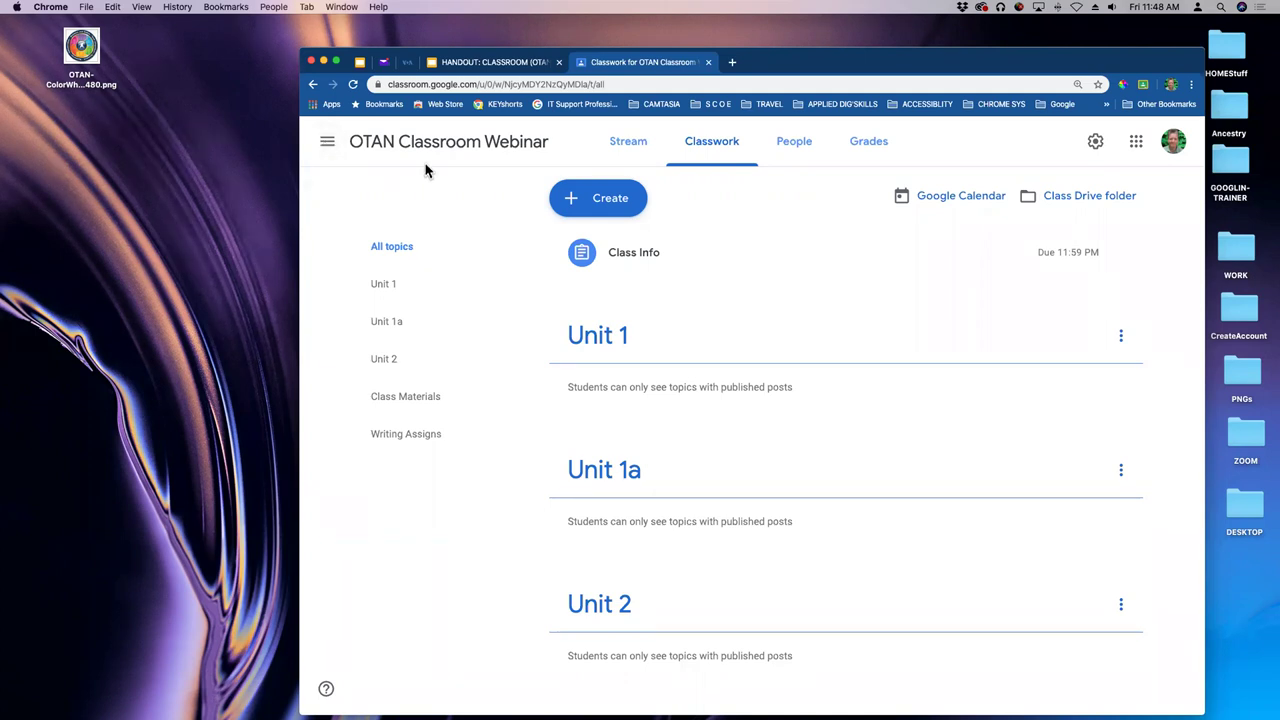
# - Upload the desktop CreateAccount folder to the class Drive folder and open Class Attendance (Responses)
pyautogui.click(1086, 200)
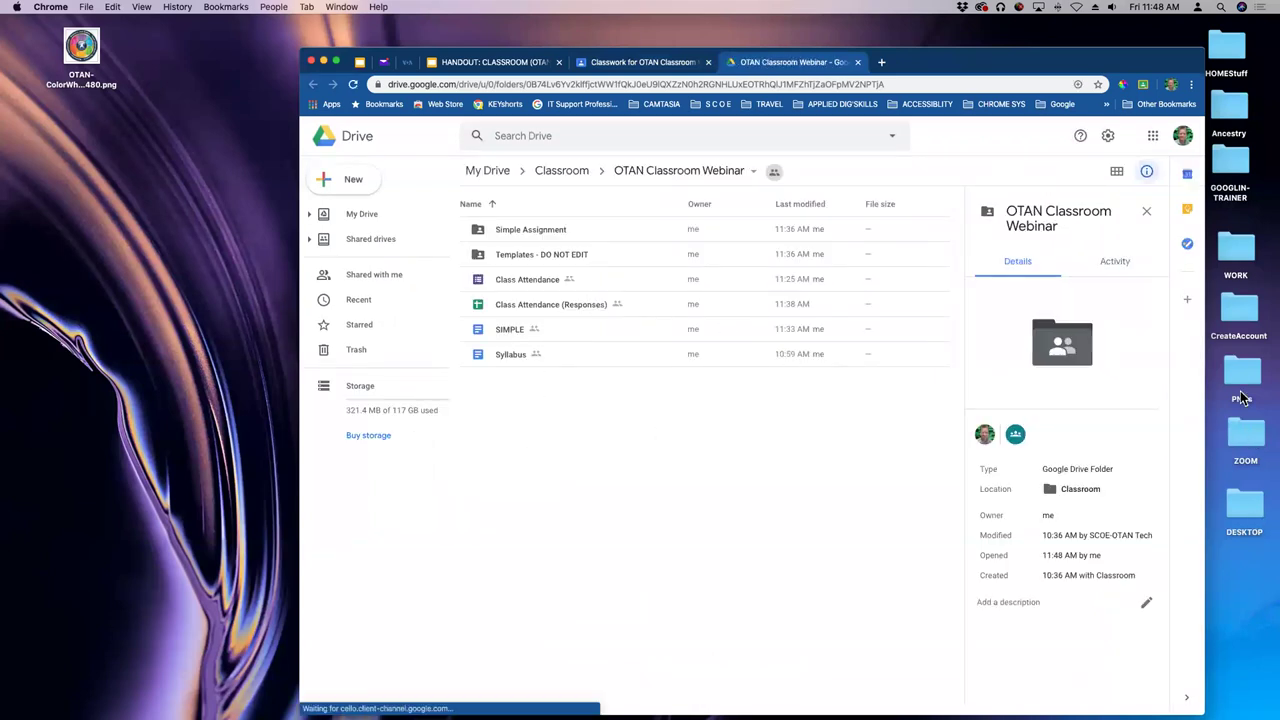
pyautogui.moveTo(1242, 320); pyautogui.dragTo(615, 455)
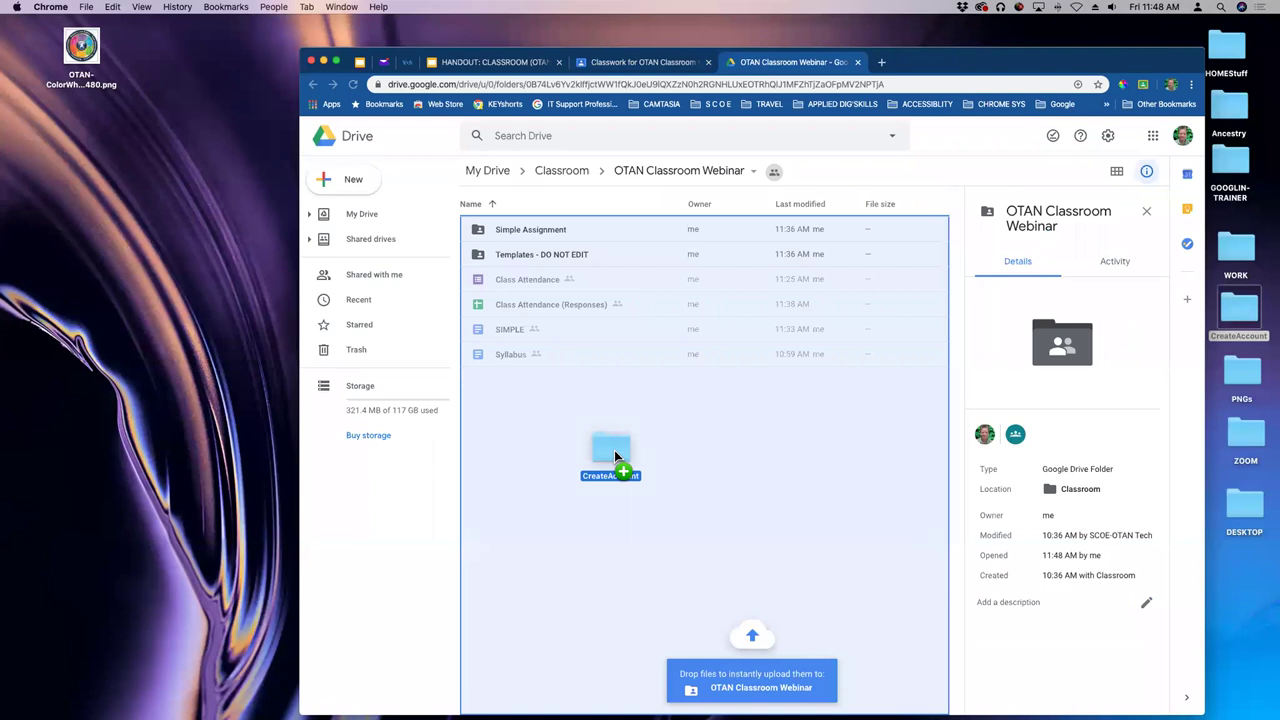
pyautogui.moveTo(615, 456); pyautogui.dragTo(613, 456)
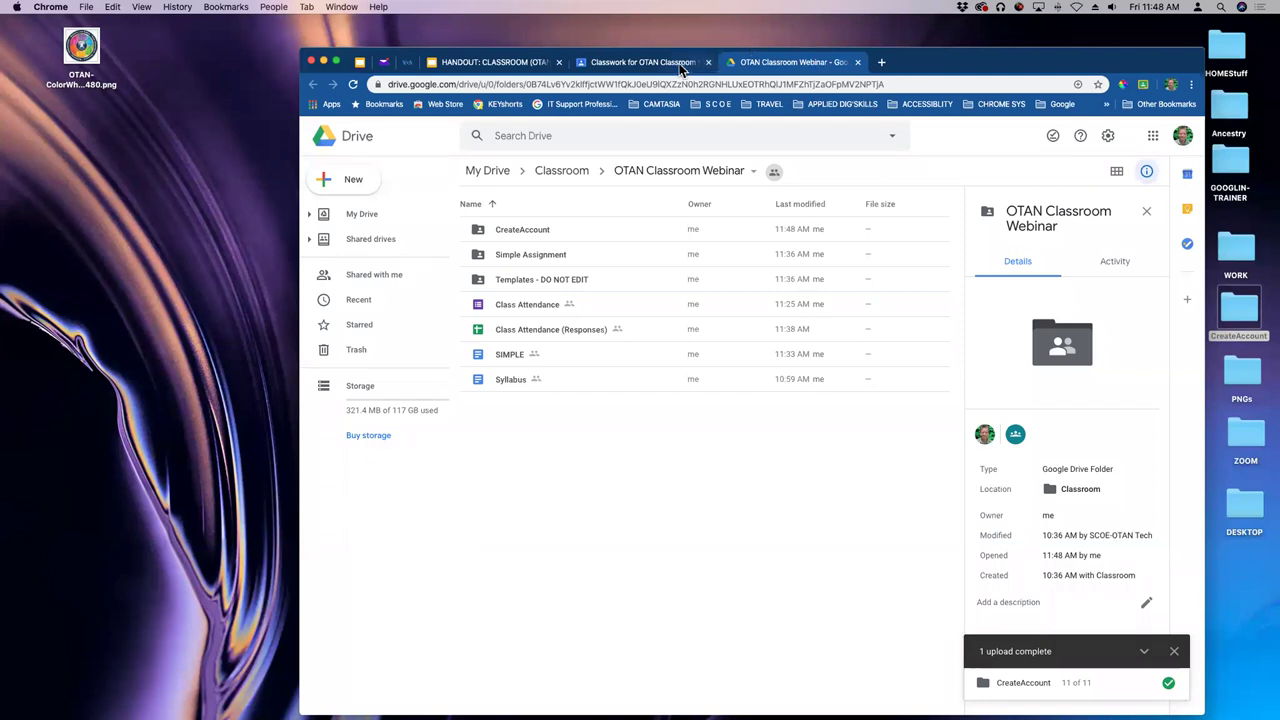
pyautogui.click(528, 337)
pyautogui.doubleClick(528, 337)
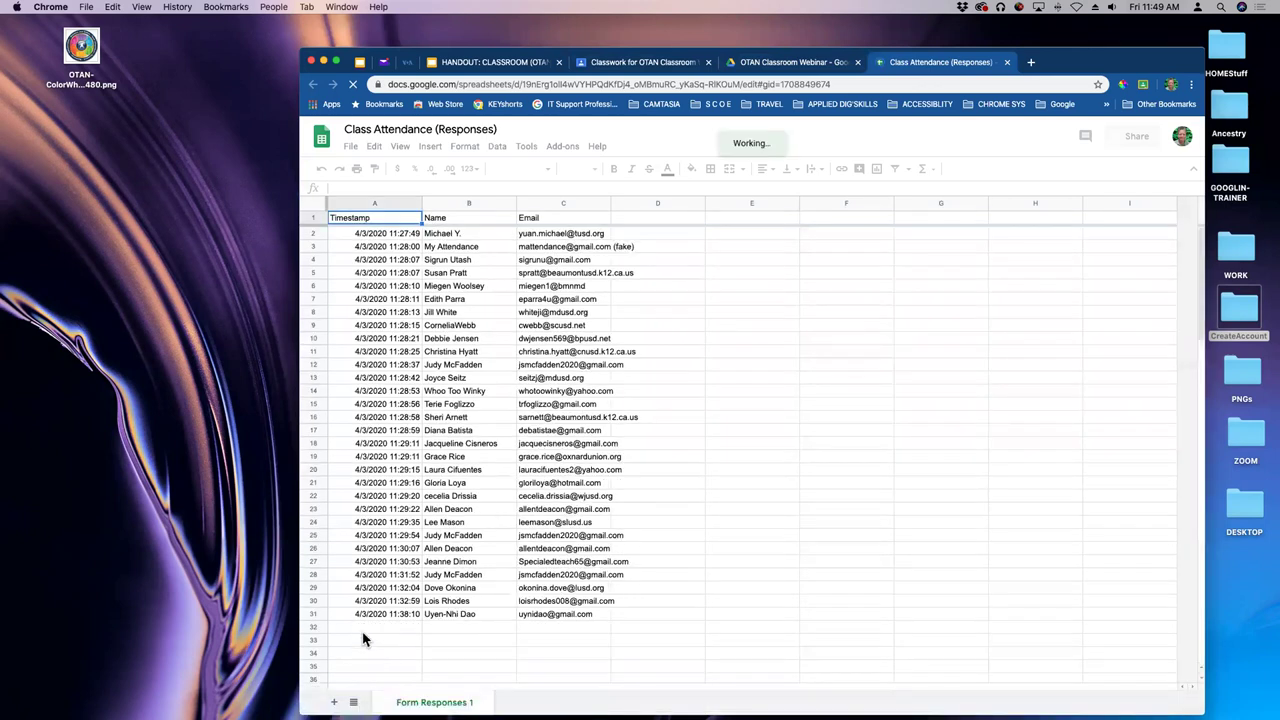
# - Scroll through the Form Responses 1 attendance entries, then close the sheet
pyautogui.click(366, 630)
pyautogui.scroll(-2, 426, 450)
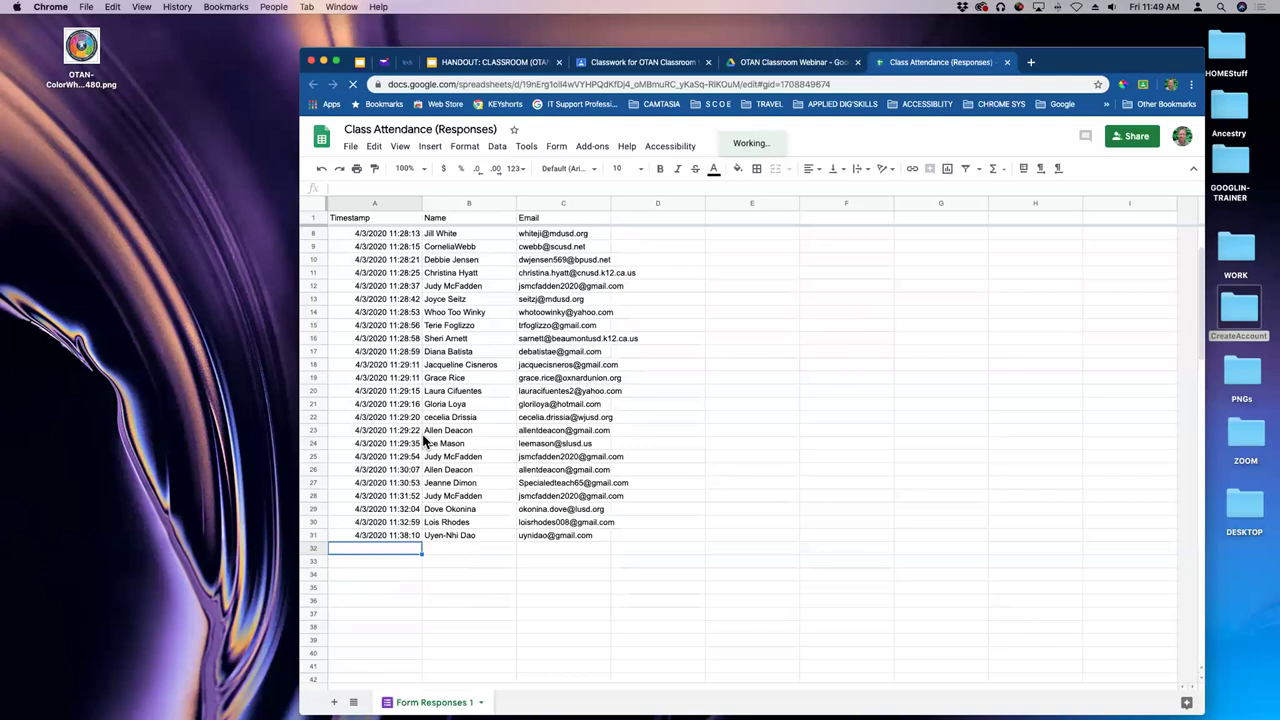
pyautogui.scroll(-1, 423, 440)
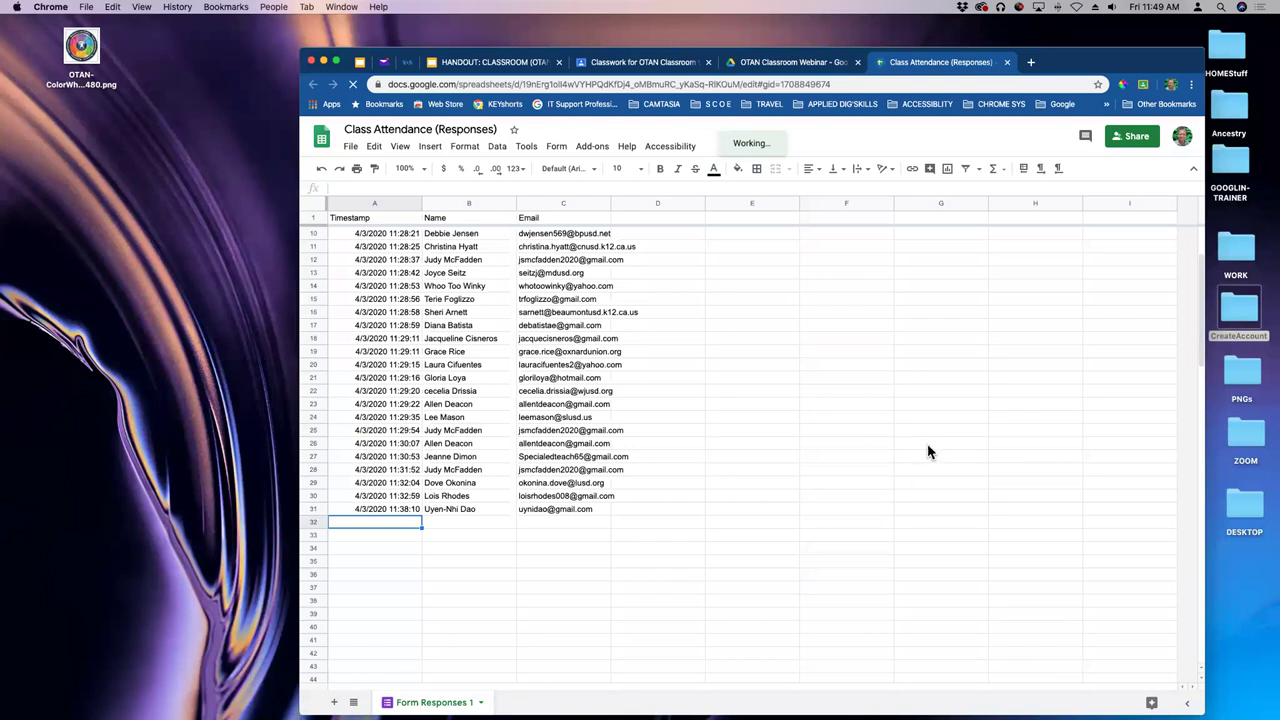
pyautogui.scroll(3, 926, 449)
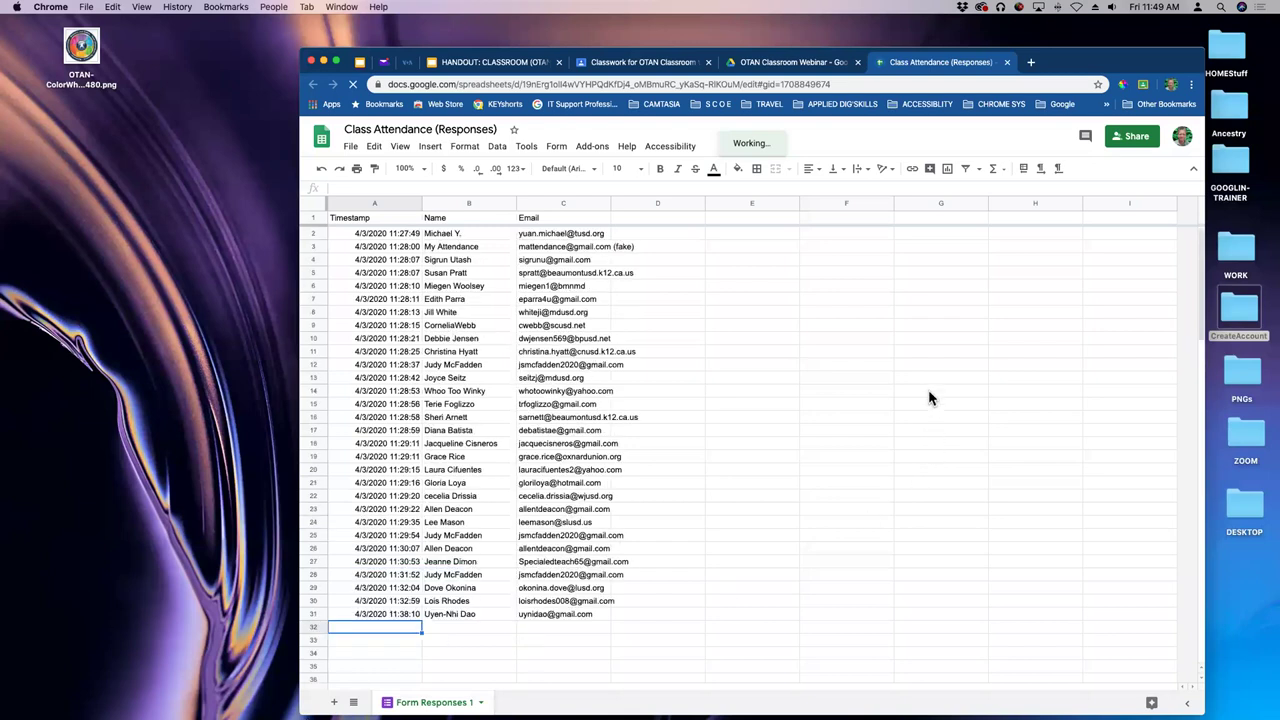
pyautogui.click(1007, 62)
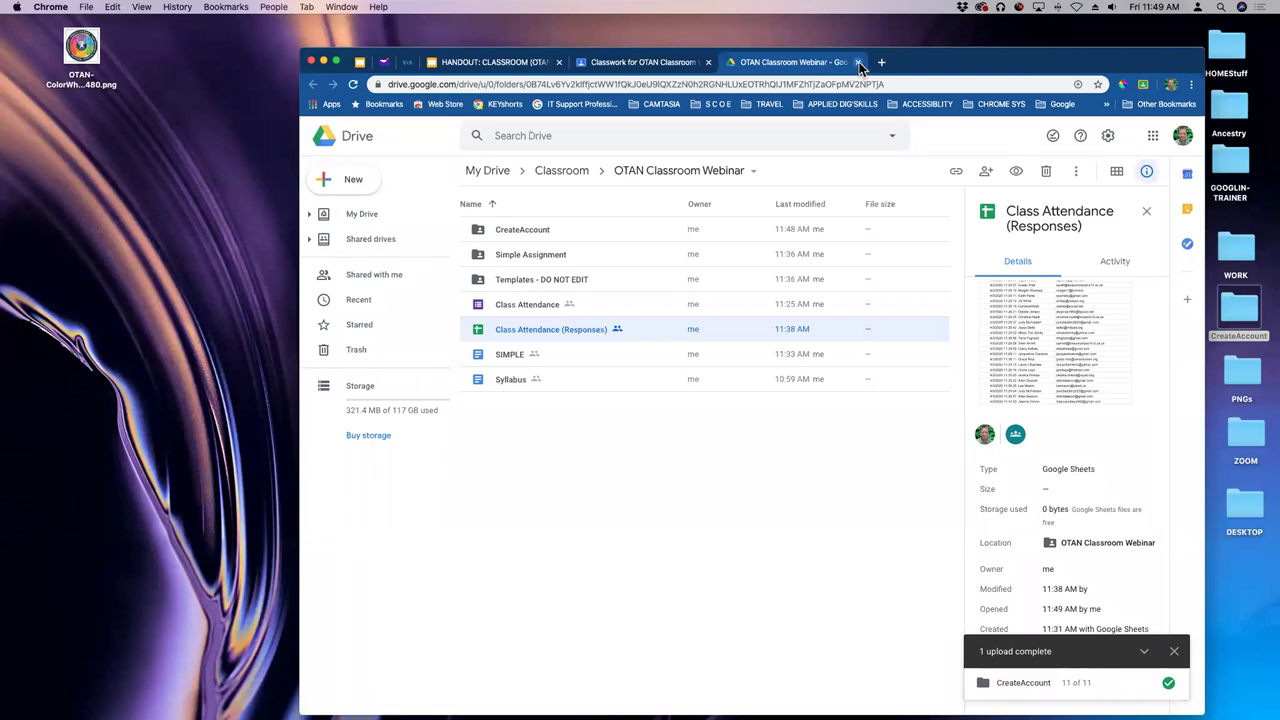
# - Close the class Drive folder tab and shorten the Chrome window to show the Classwork page again
pyautogui.click(858, 62)
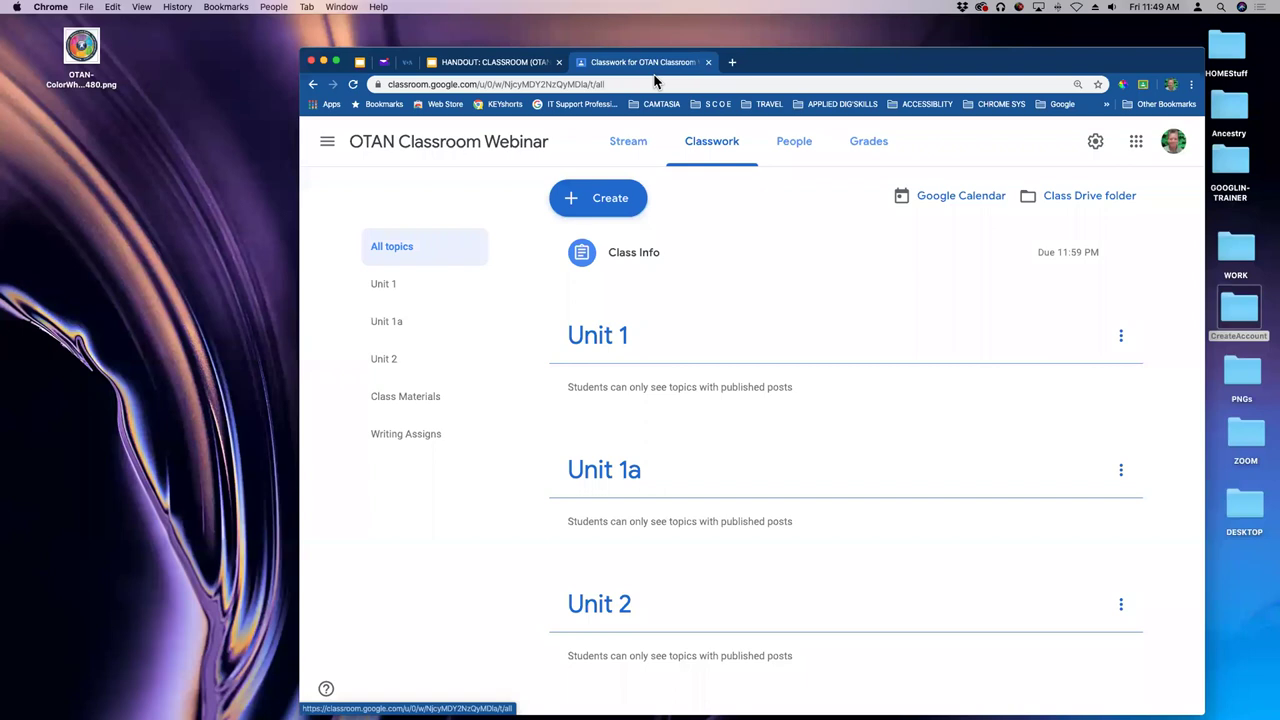
pyautogui.click(421, 181)
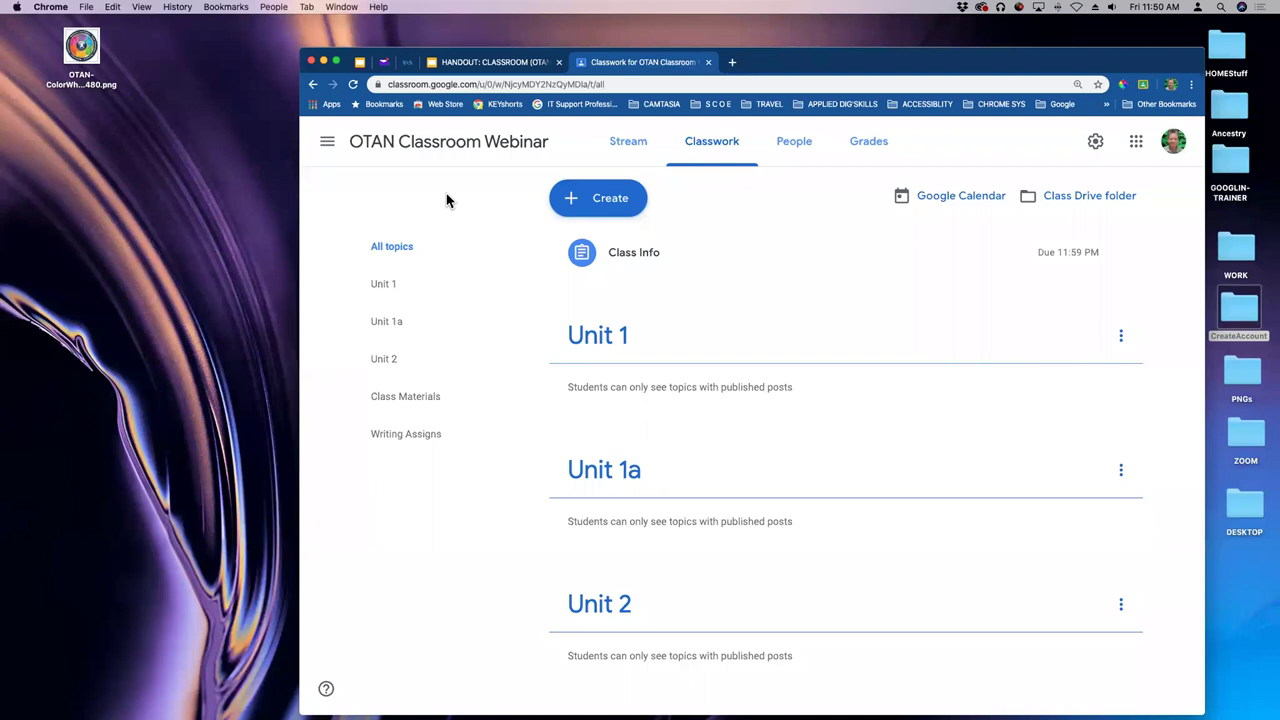
pyautogui.moveTo(828, 47); pyautogui.dragTo(835, 73)
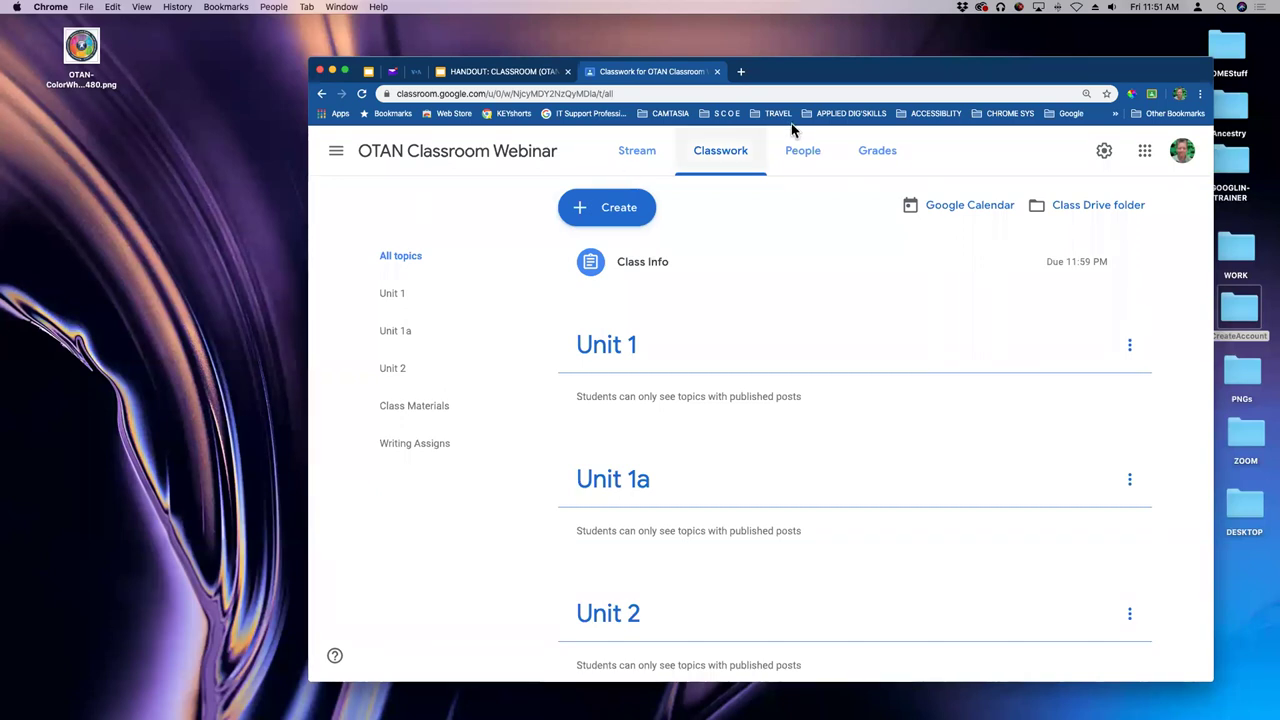
pyautogui.moveTo(796, 80); pyautogui.dragTo(805, 95)
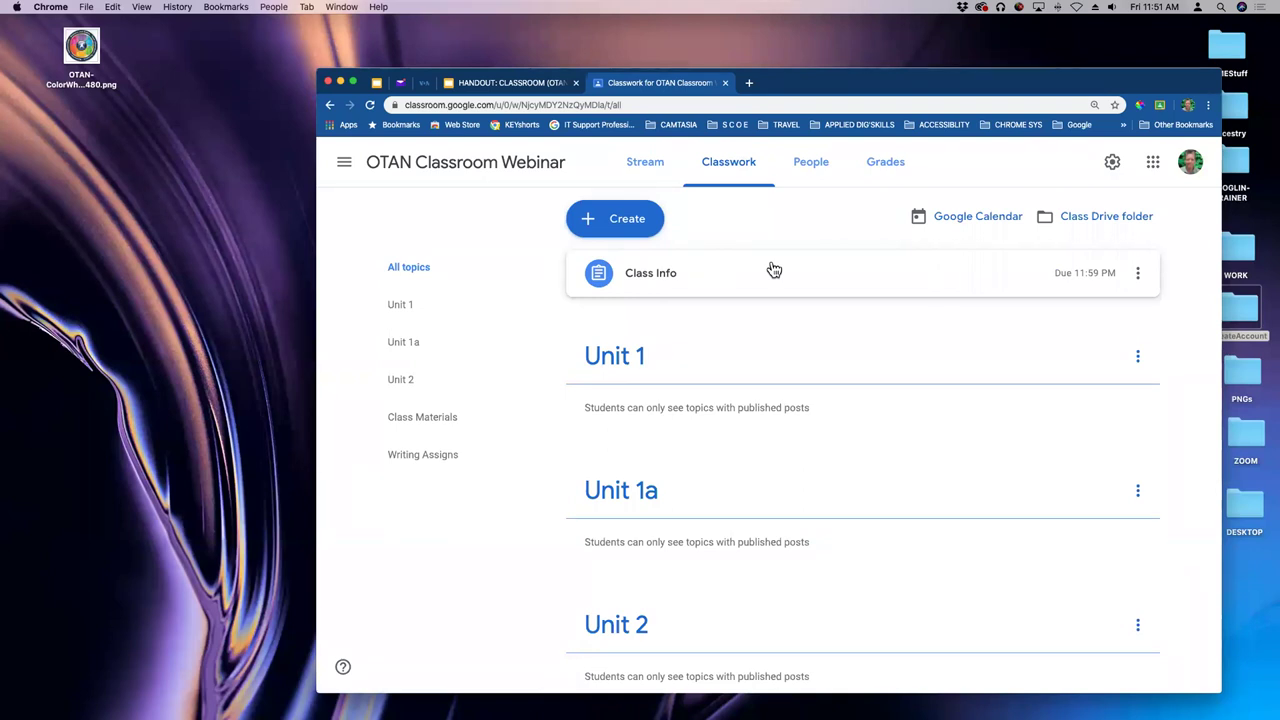
# - Switch to the classroom handout deck and browse its slides down to Exit Assessment
pyautogui.click(525, 85)
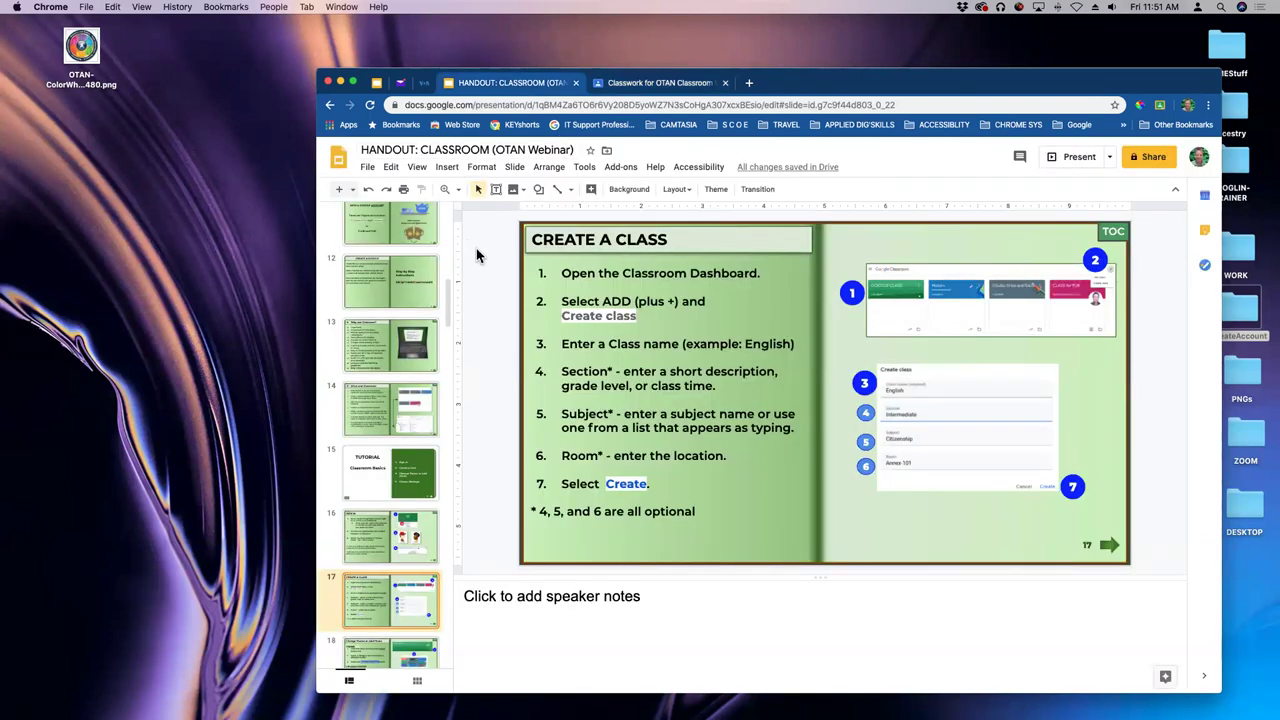
pyautogui.scroll(-10, 415, 323)
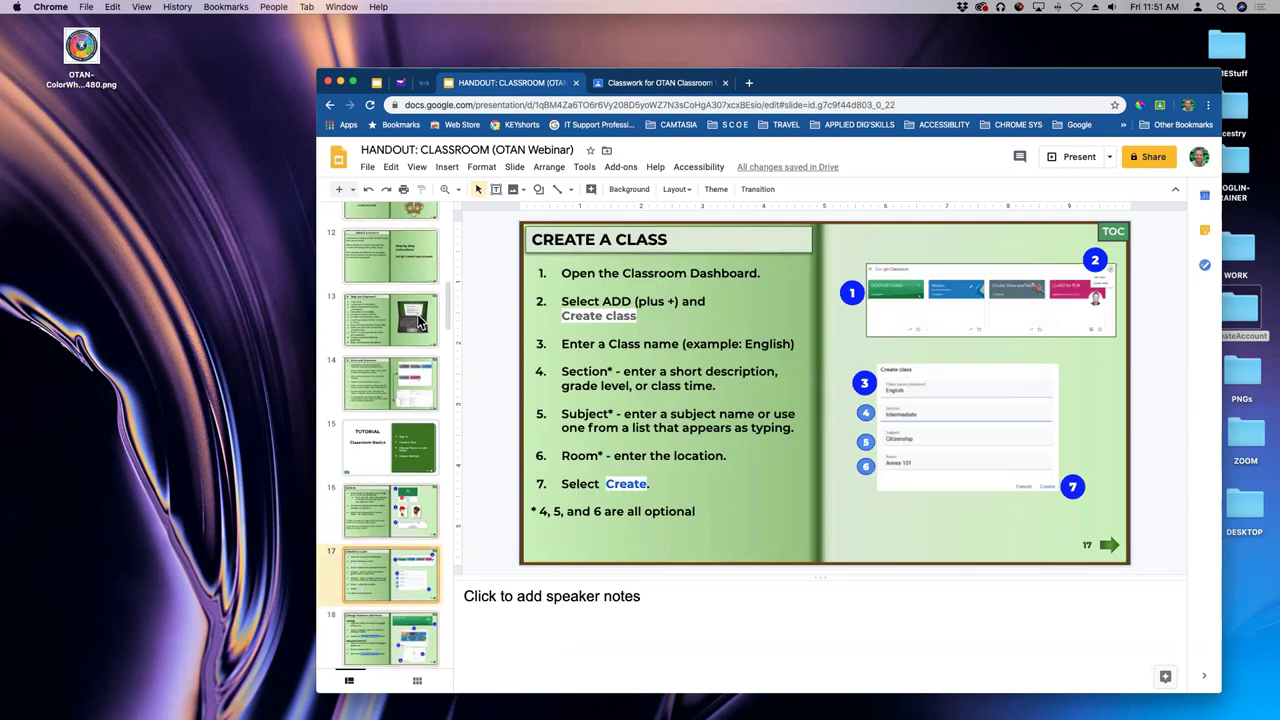
pyautogui.scroll(-20, 415, 323)
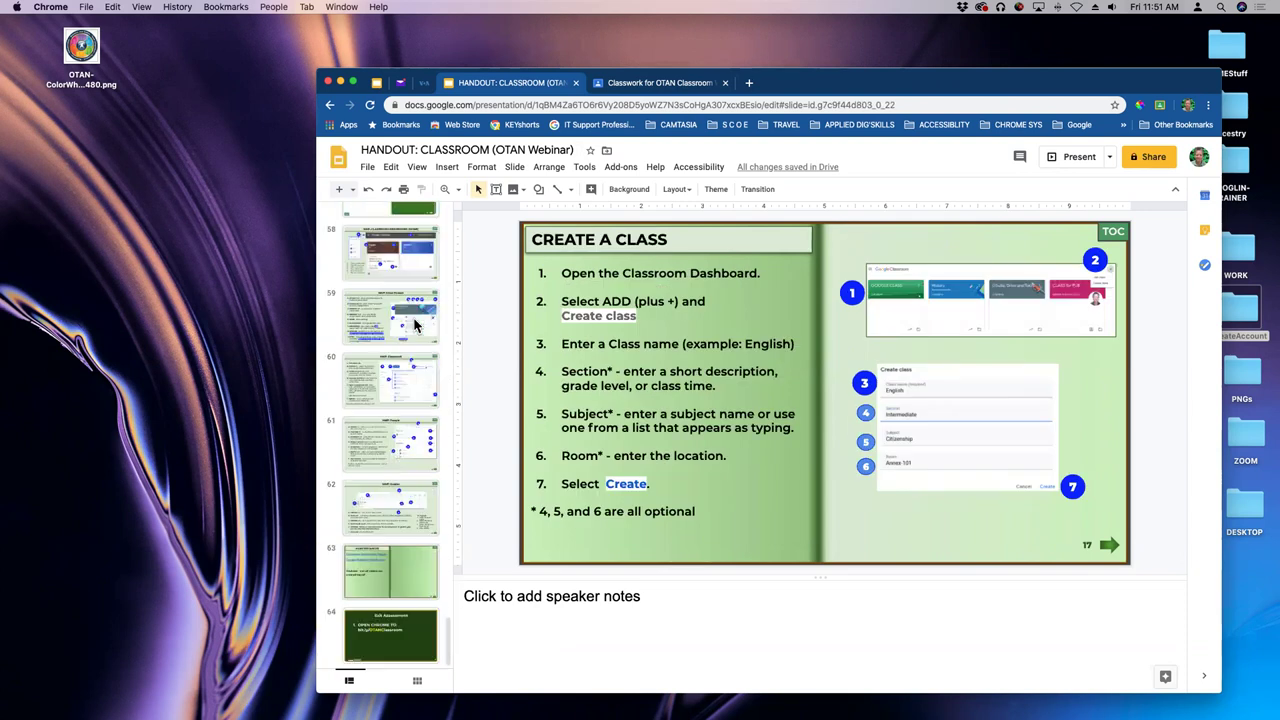
pyautogui.click(390, 645)
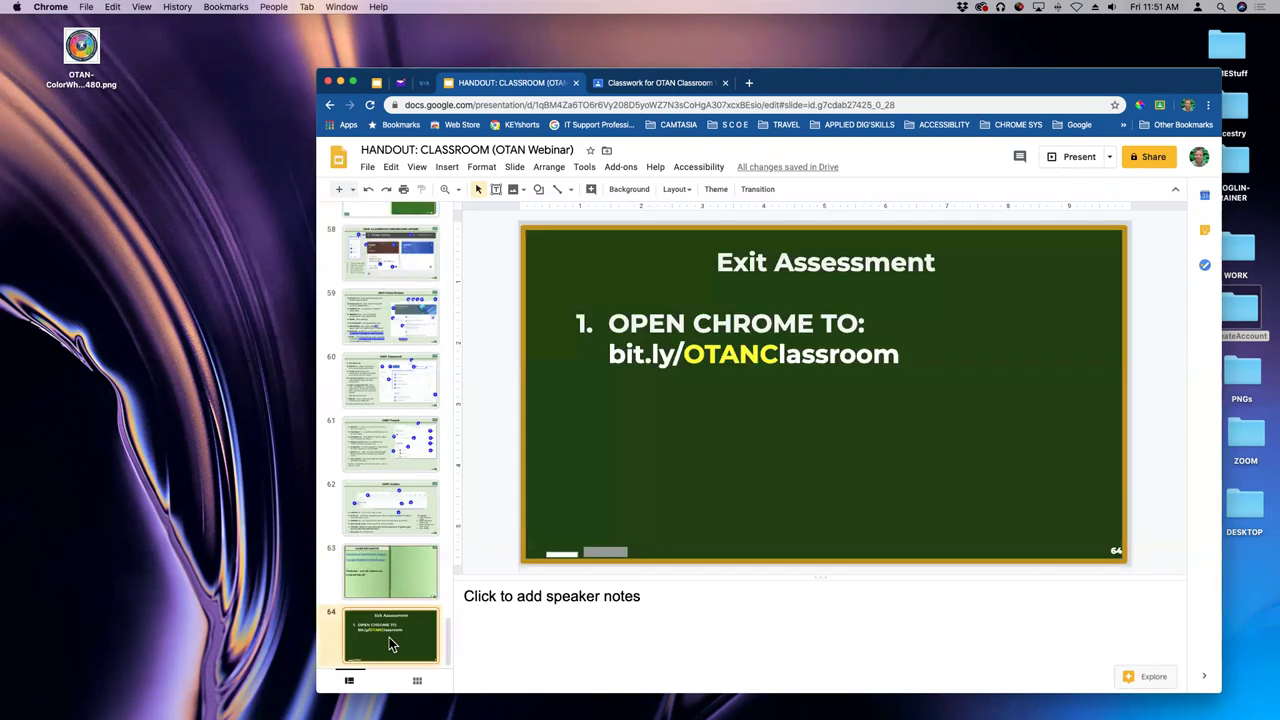
pyautogui.scroll(20, 405, 500)
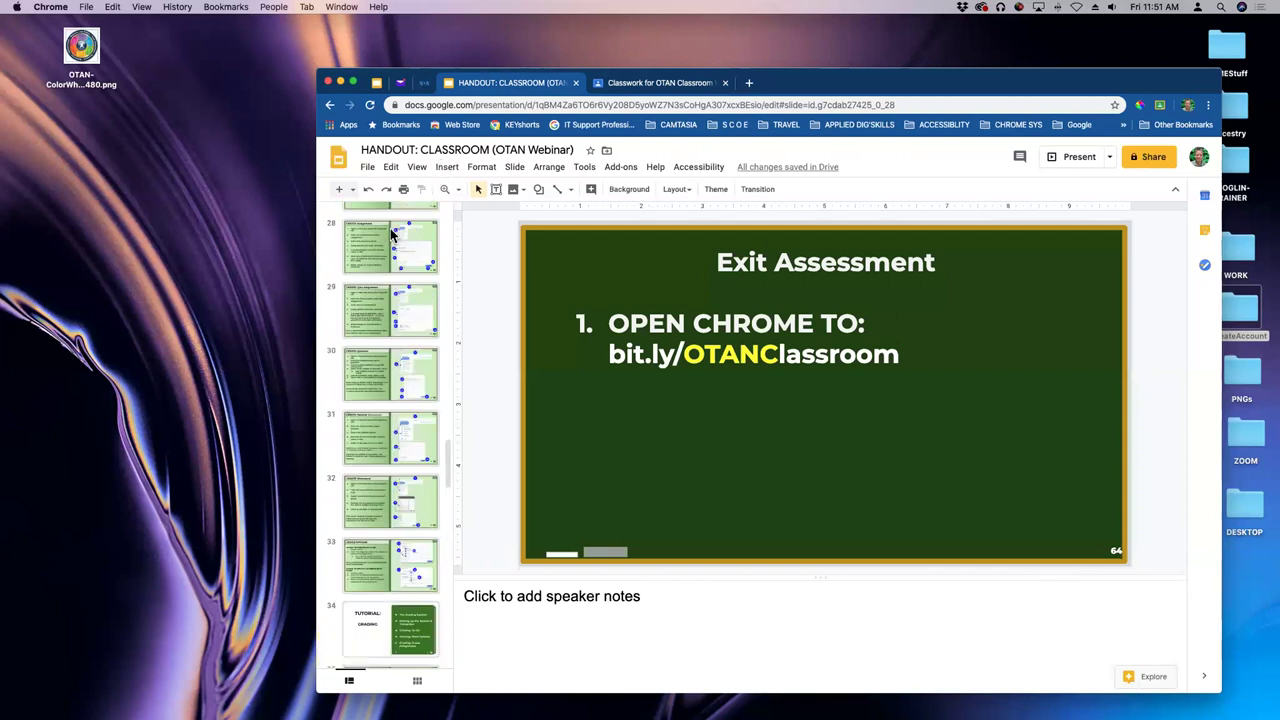
pyautogui.scroll(5, 390, 238)
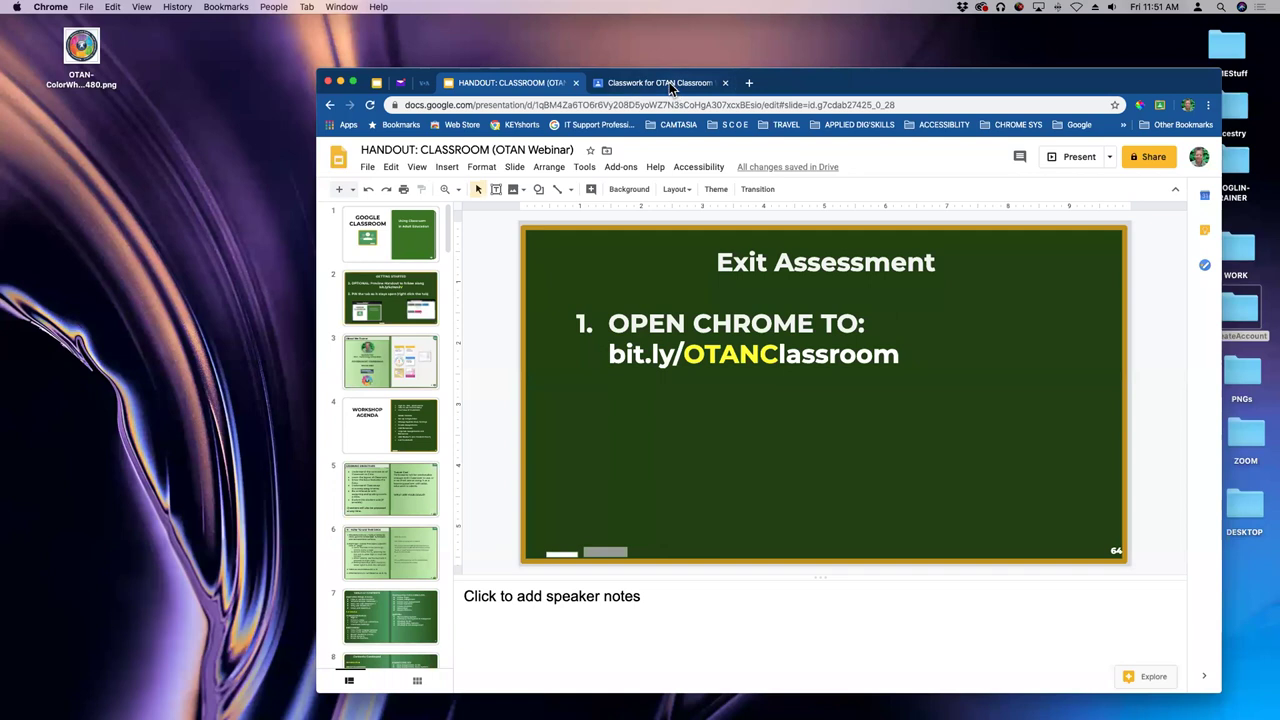
pyautogui.click(377, 84)
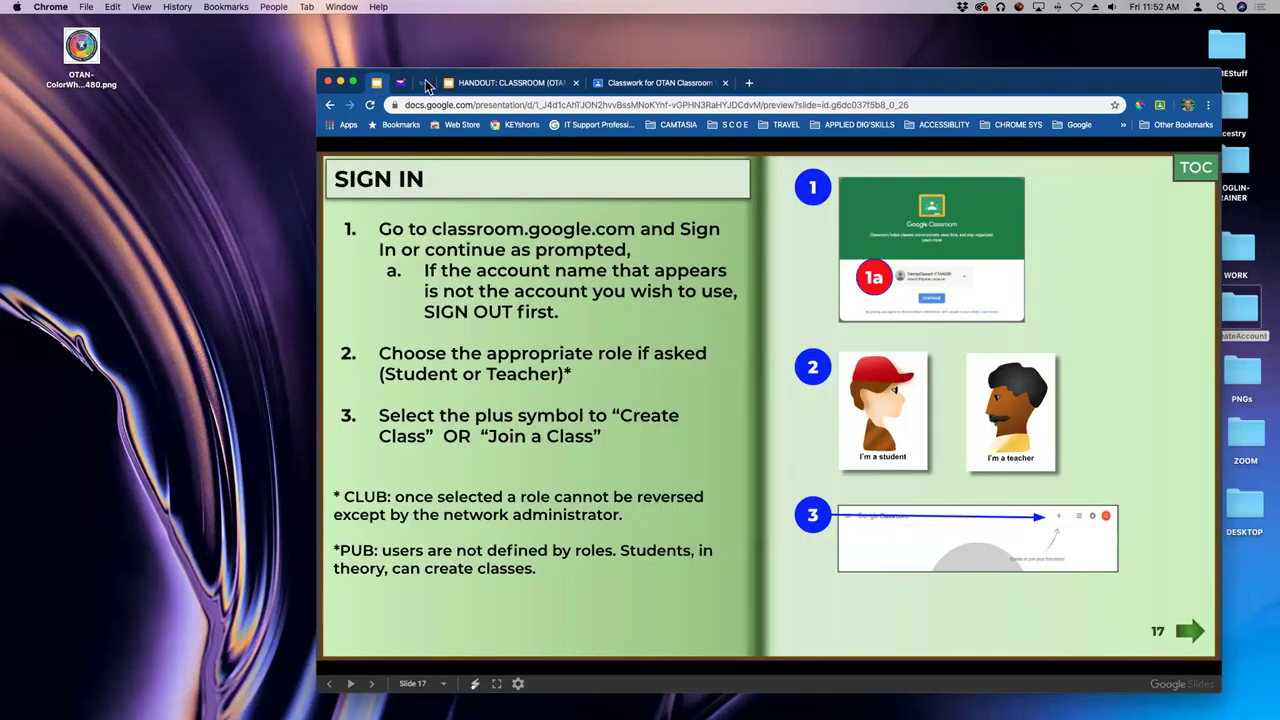
# - Close the Classwork tab and bring up the handout's Getting Started slide
pyautogui.click(646, 85)
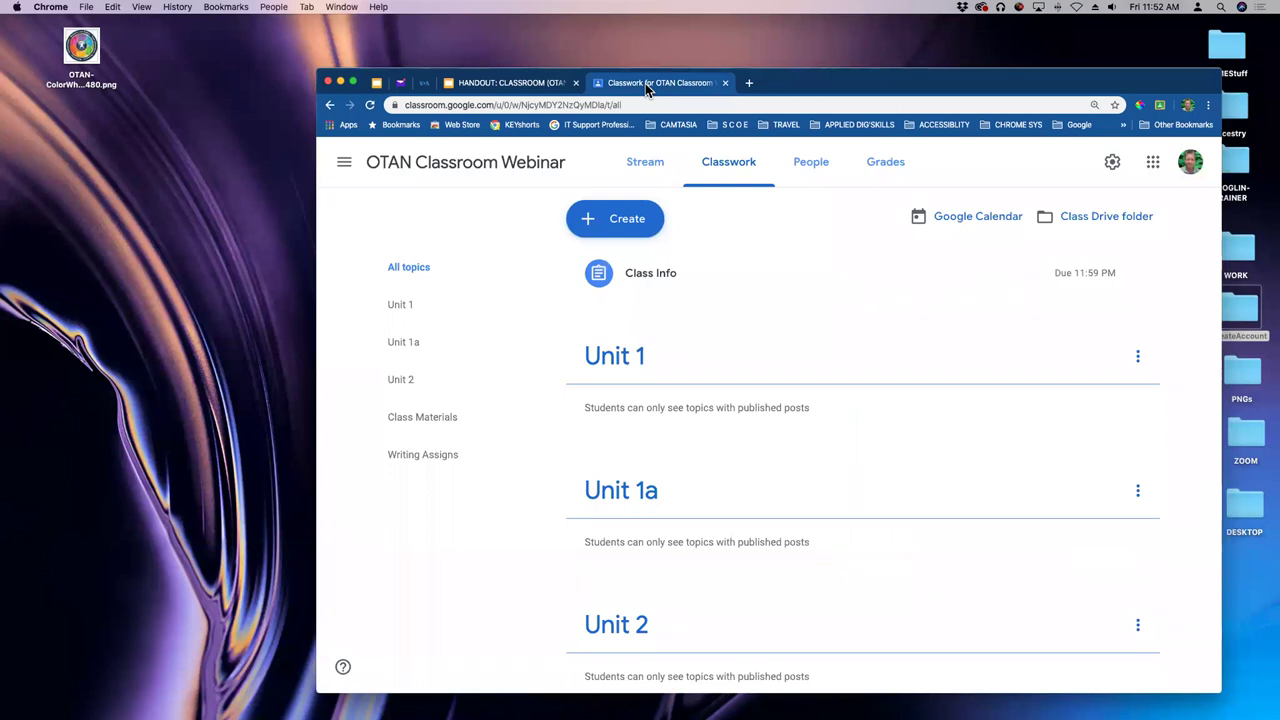
pyautogui.click(725, 83)
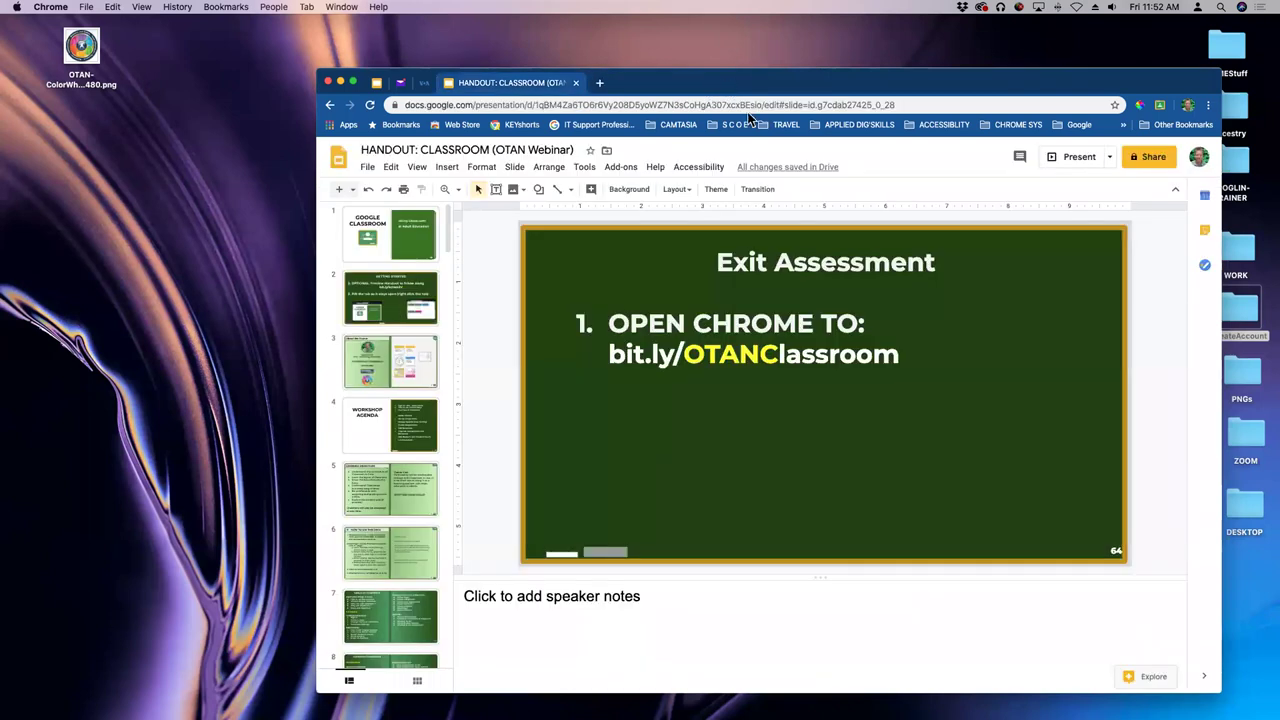
pyautogui.click(389, 302)
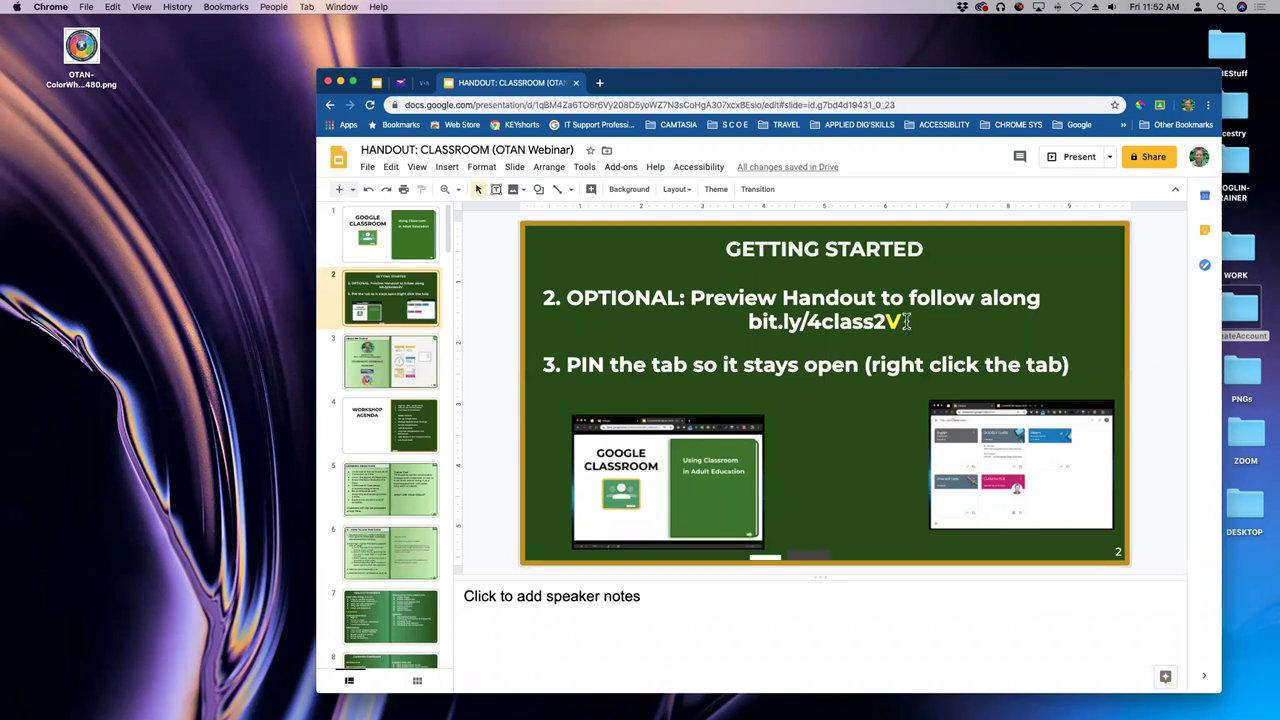
# - Browse the handout's early slides back to the title slide
pyautogui.click(390, 369)
pyautogui.click(392, 428)
pyautogui.click(400, 284)
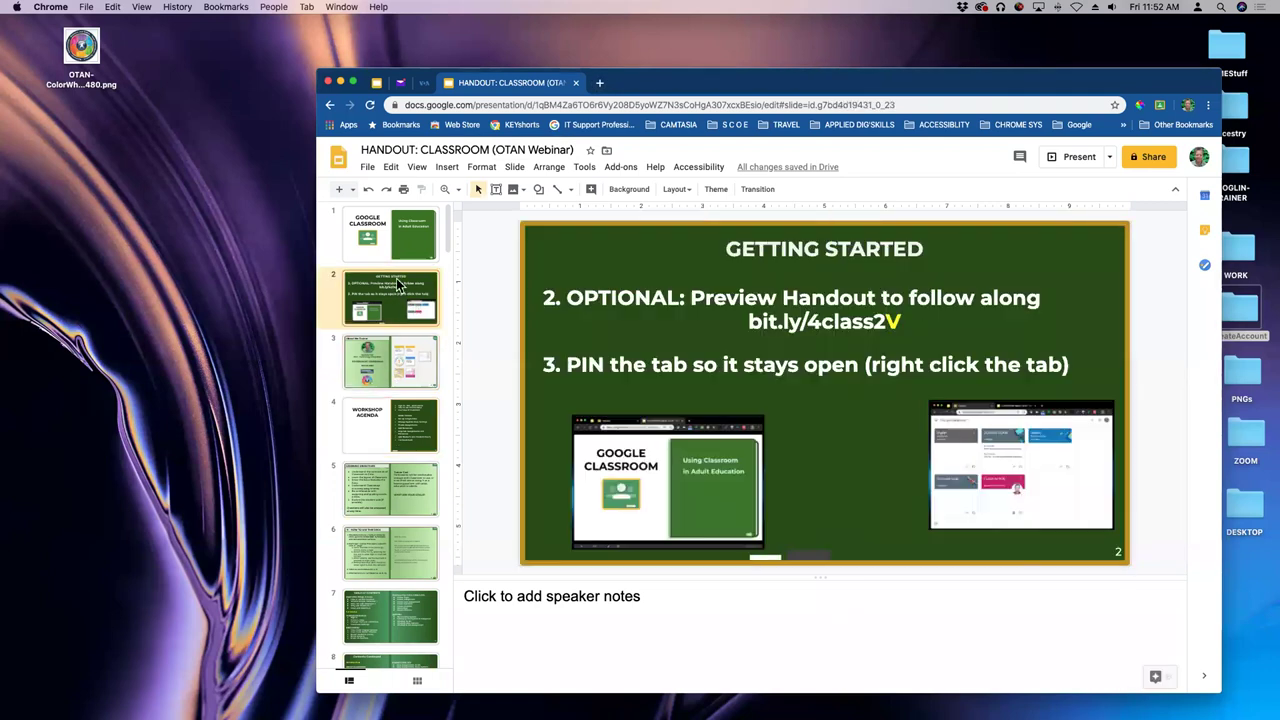
pyautogui.click(398, 234)
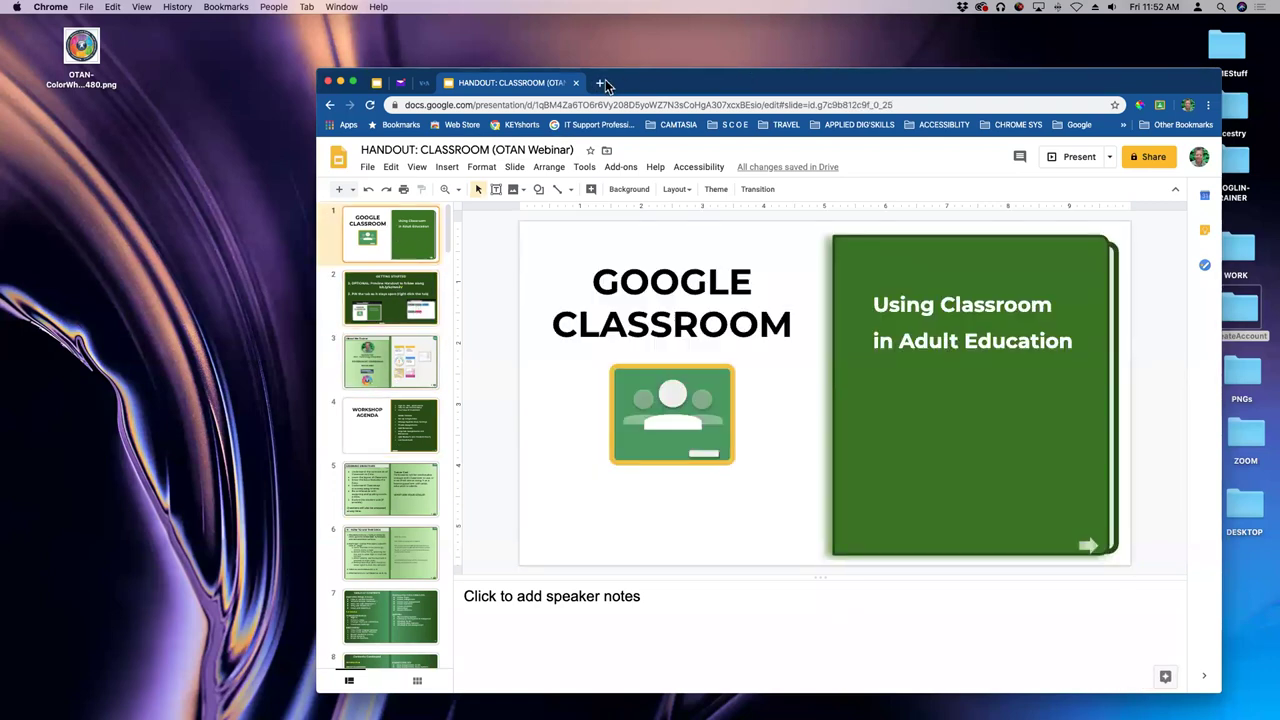
# - Turn on view-only link sharing for the handout and copy the shareable link
pyautogui.click(1152, 157)
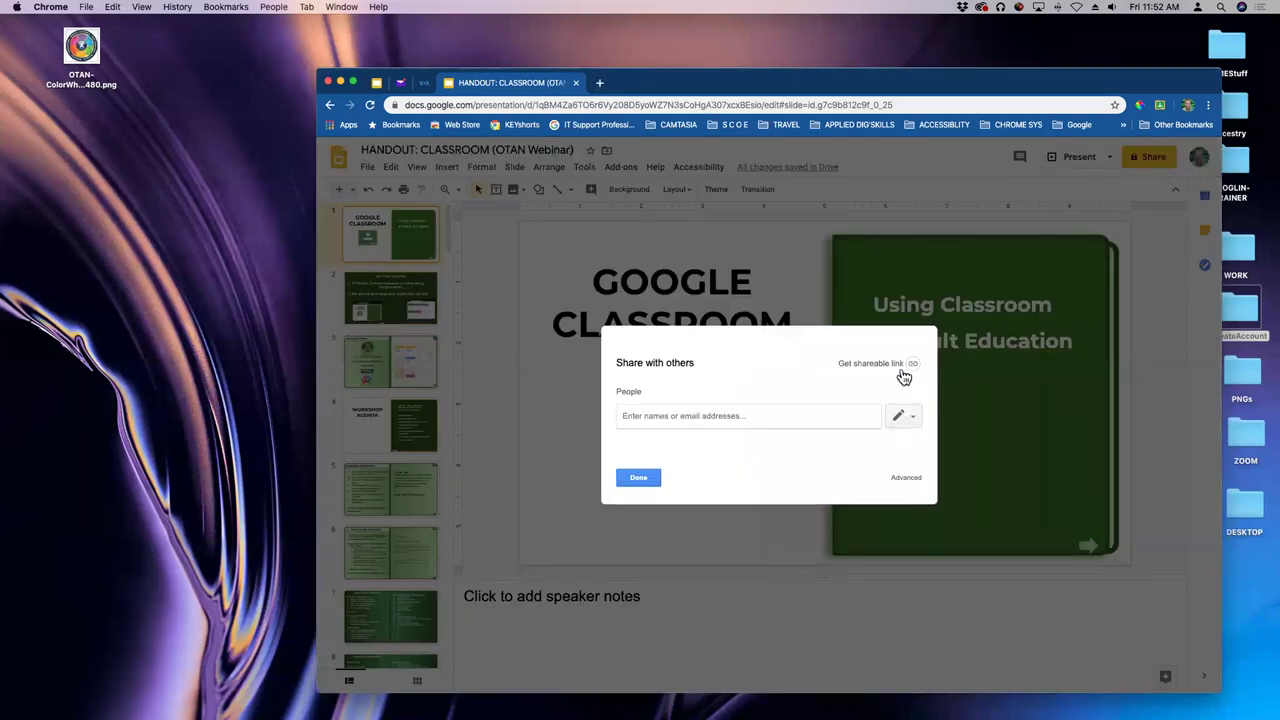
pyautogui.click(880, 364)
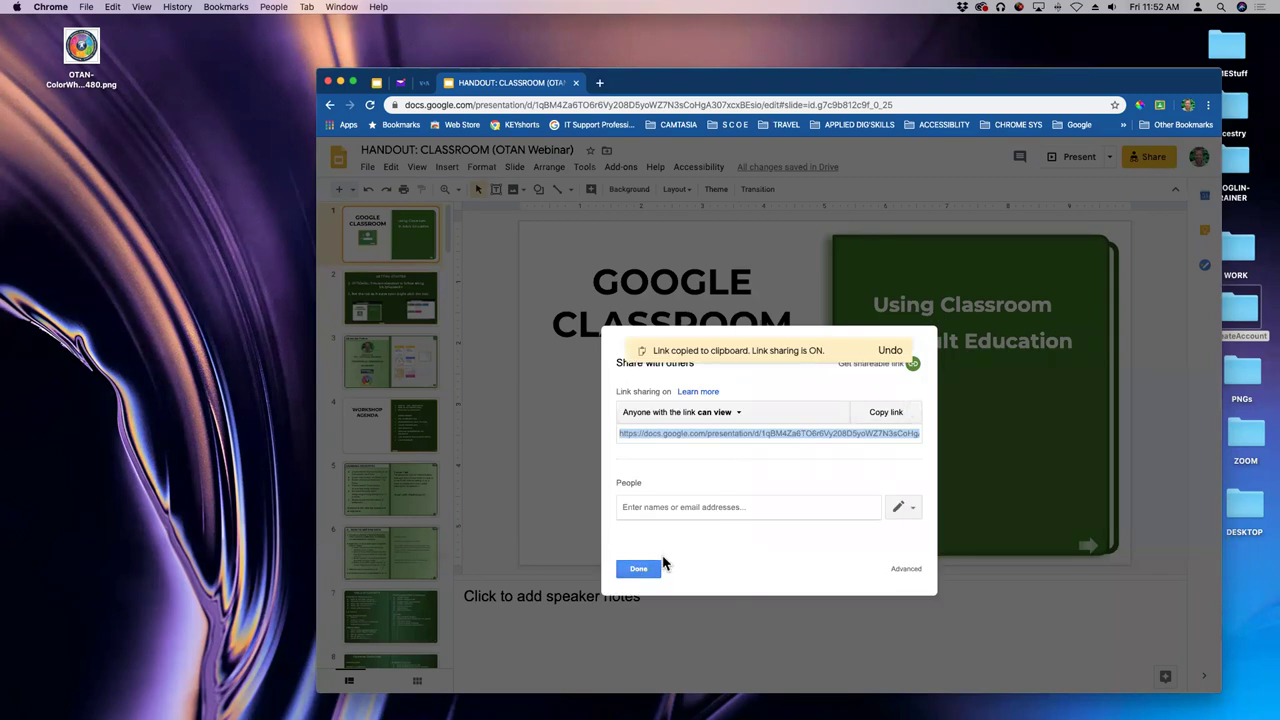
pyautogui.click(639, 569)
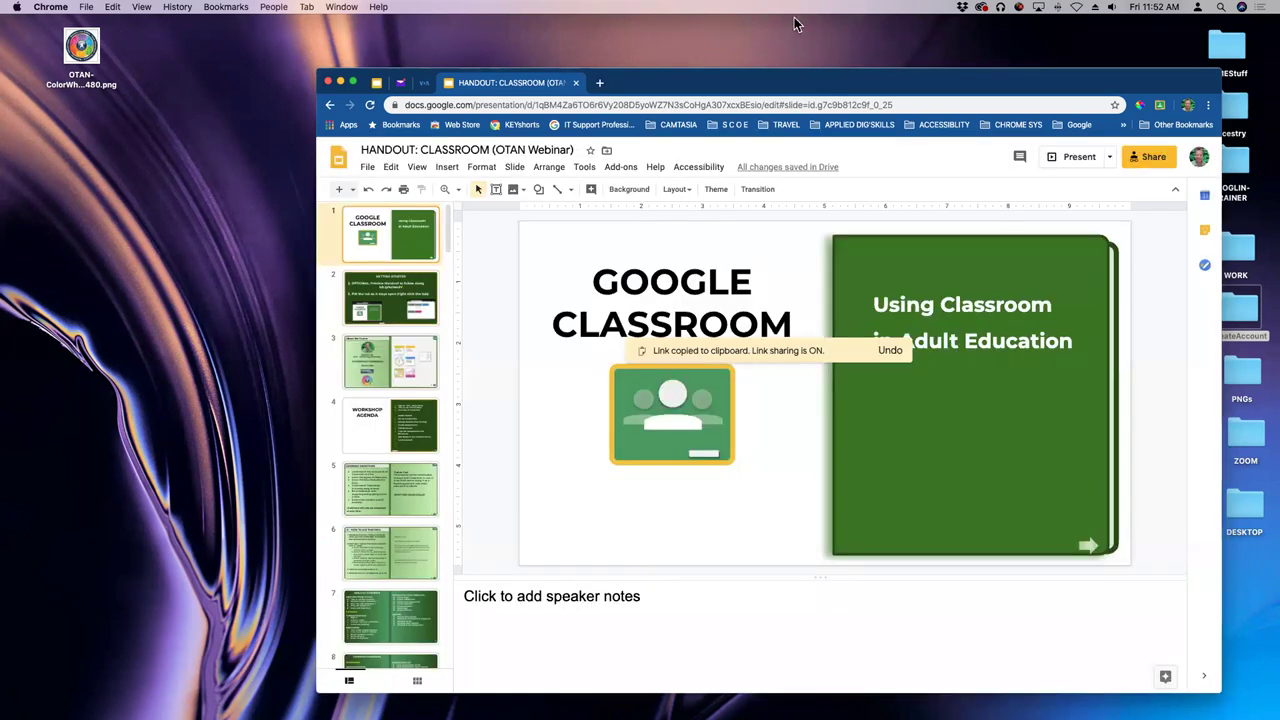
# - Open bitly.com in a new tab and paste the handout link into a new short link
pyautogui.click(600, 82)
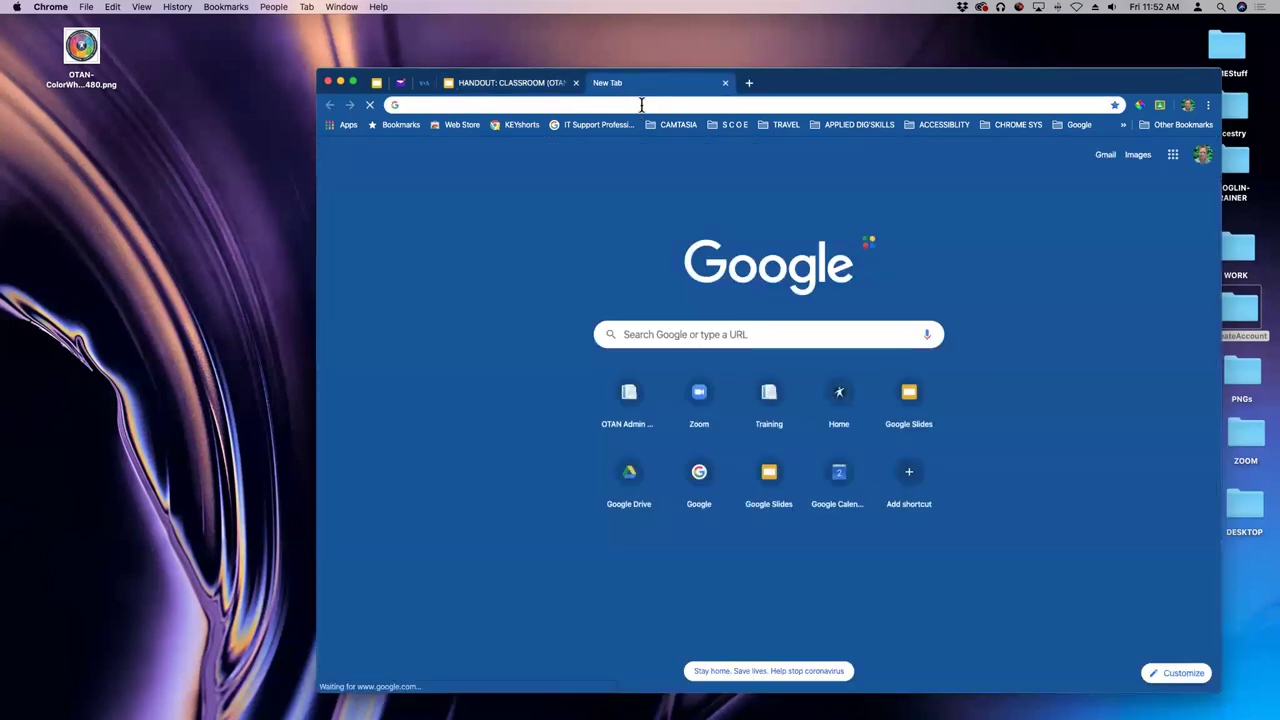
pyautogui.write('bit')
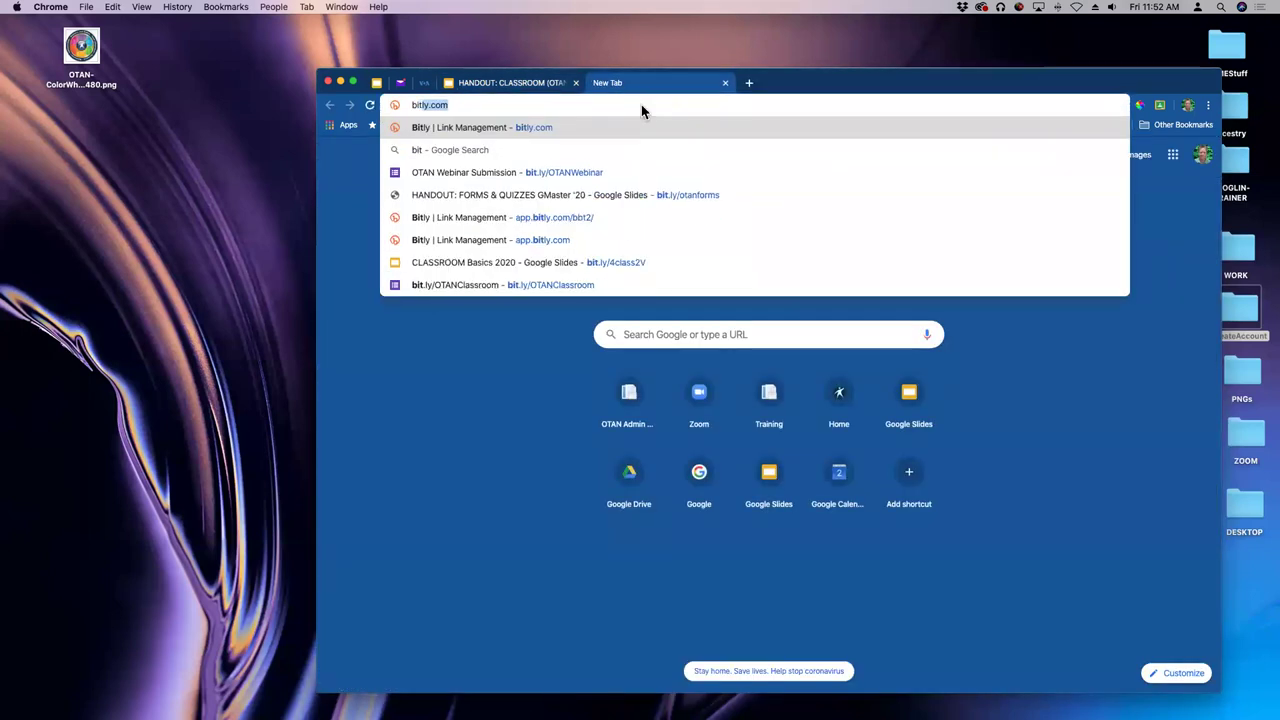
pyautogui.write('ly.com')
pyautogui.press('Return')
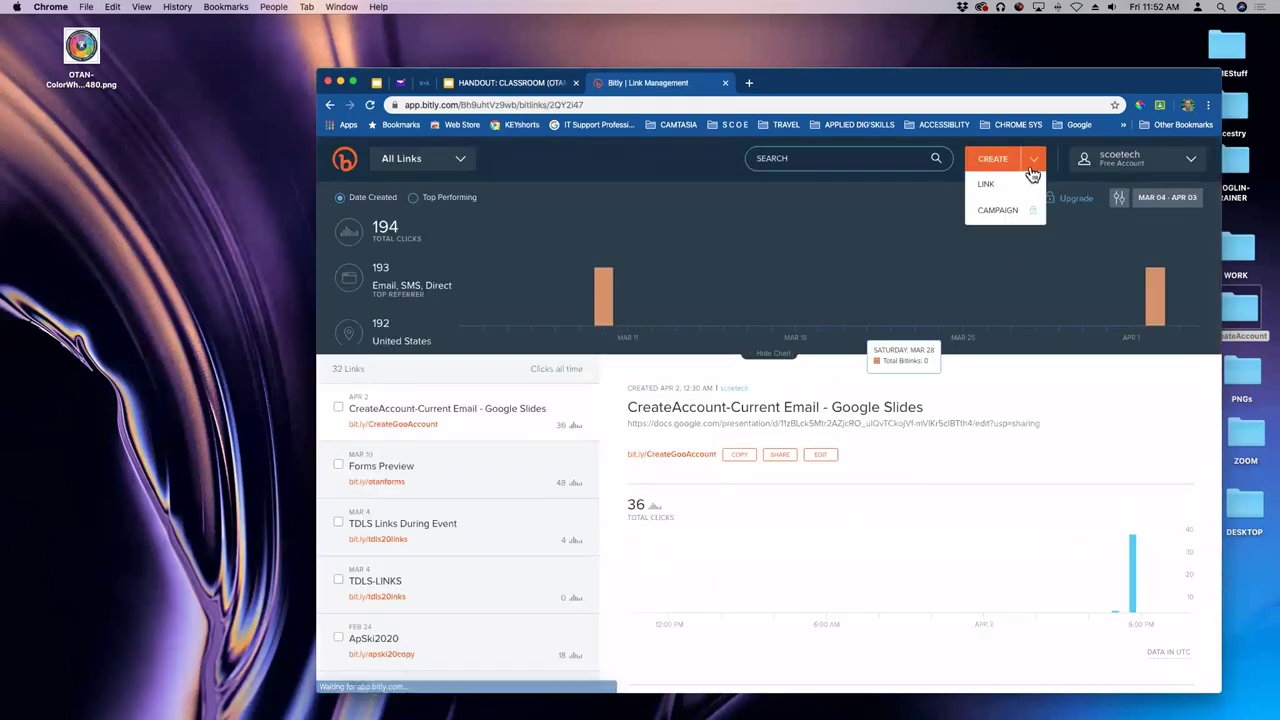
pyautogui.click(993, 162)
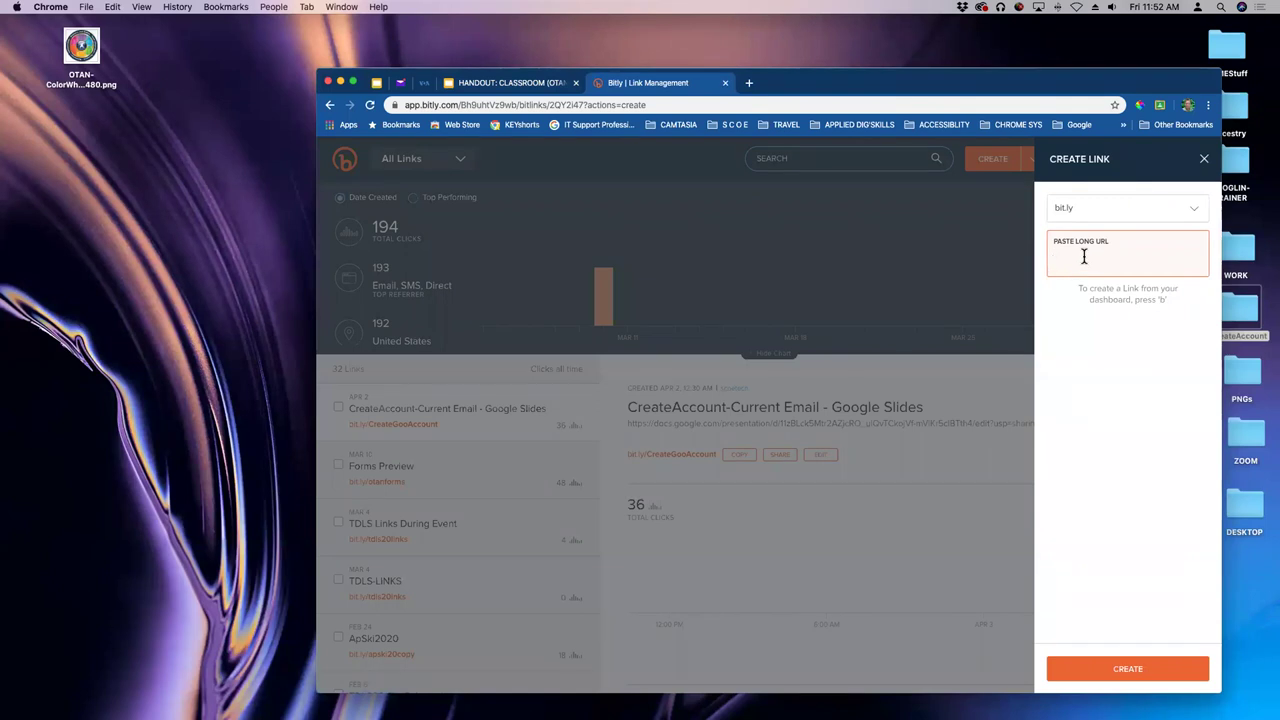
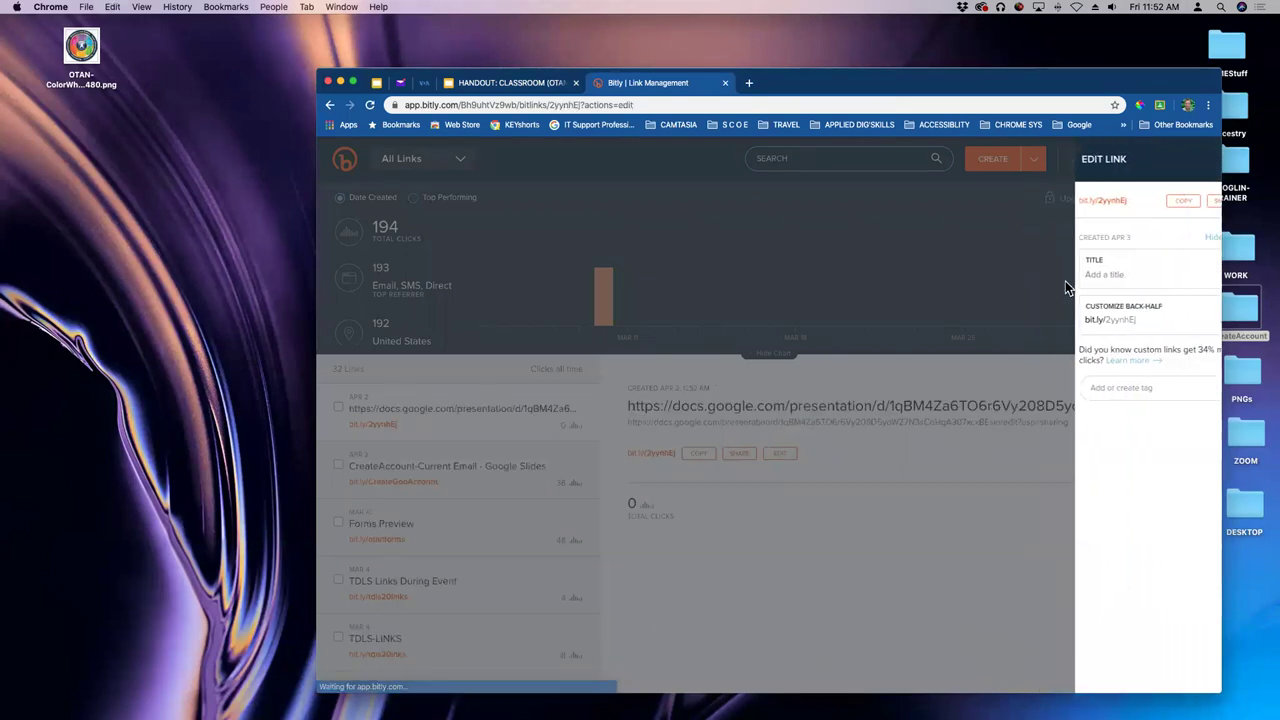
pyautogui.doubleClick(1085, 320)
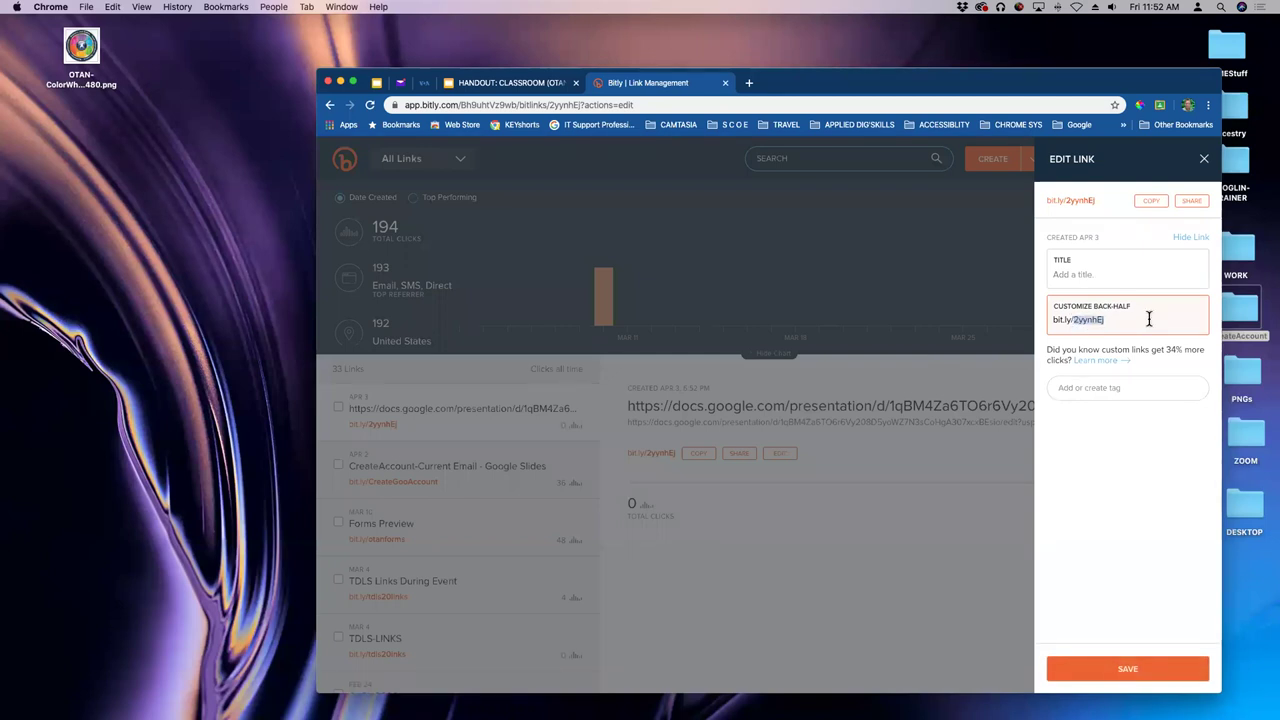
pyautogui.click(1132, 676)
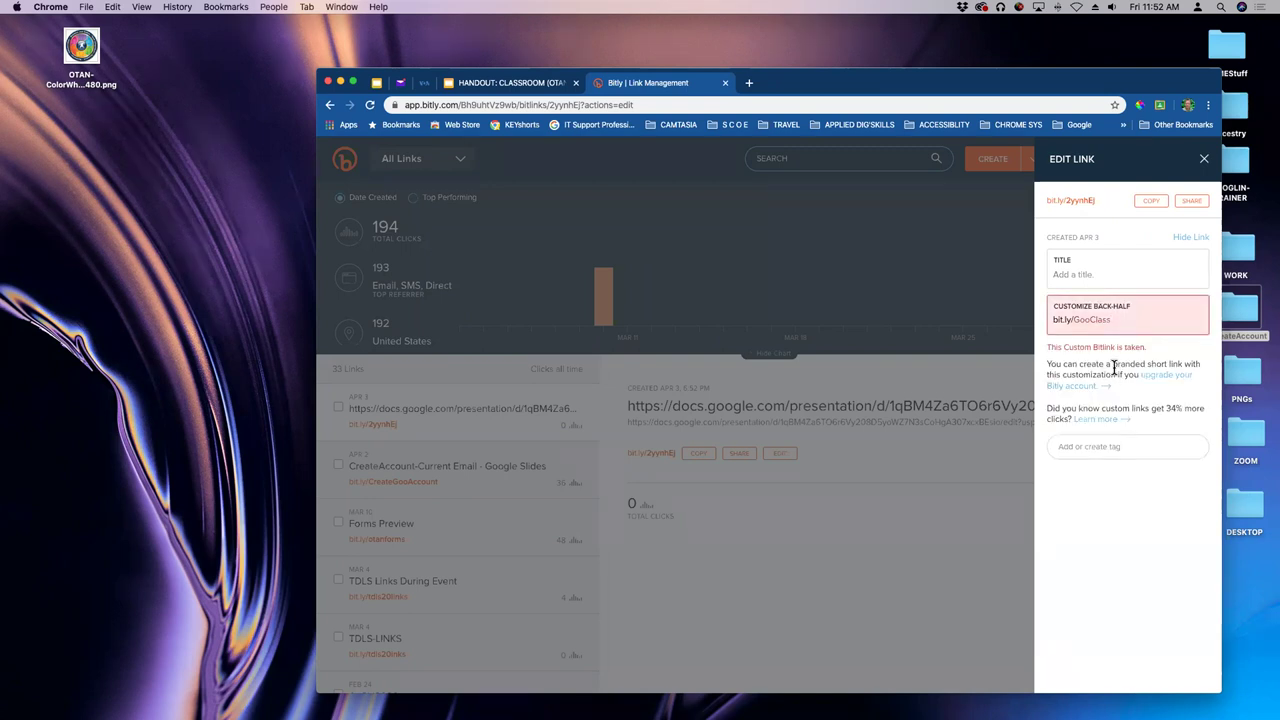
pyautogui.click(1117, 319)
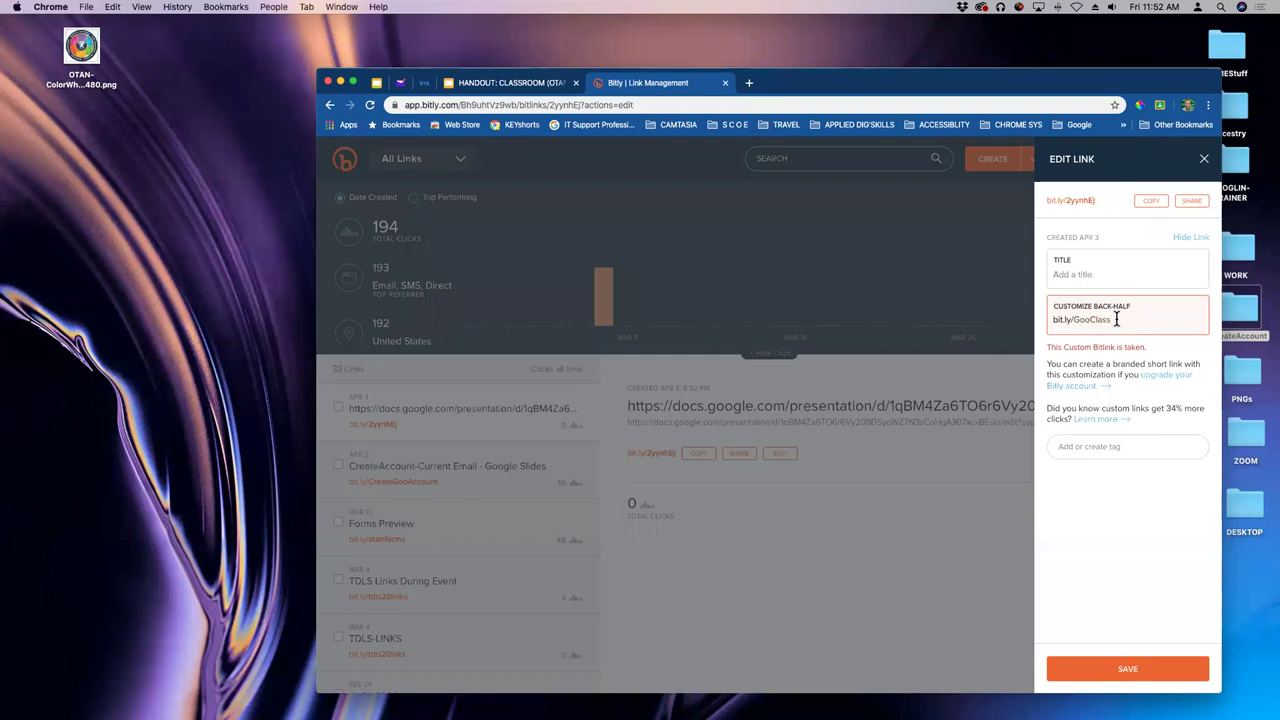
pyautogui.click(1130, 667)
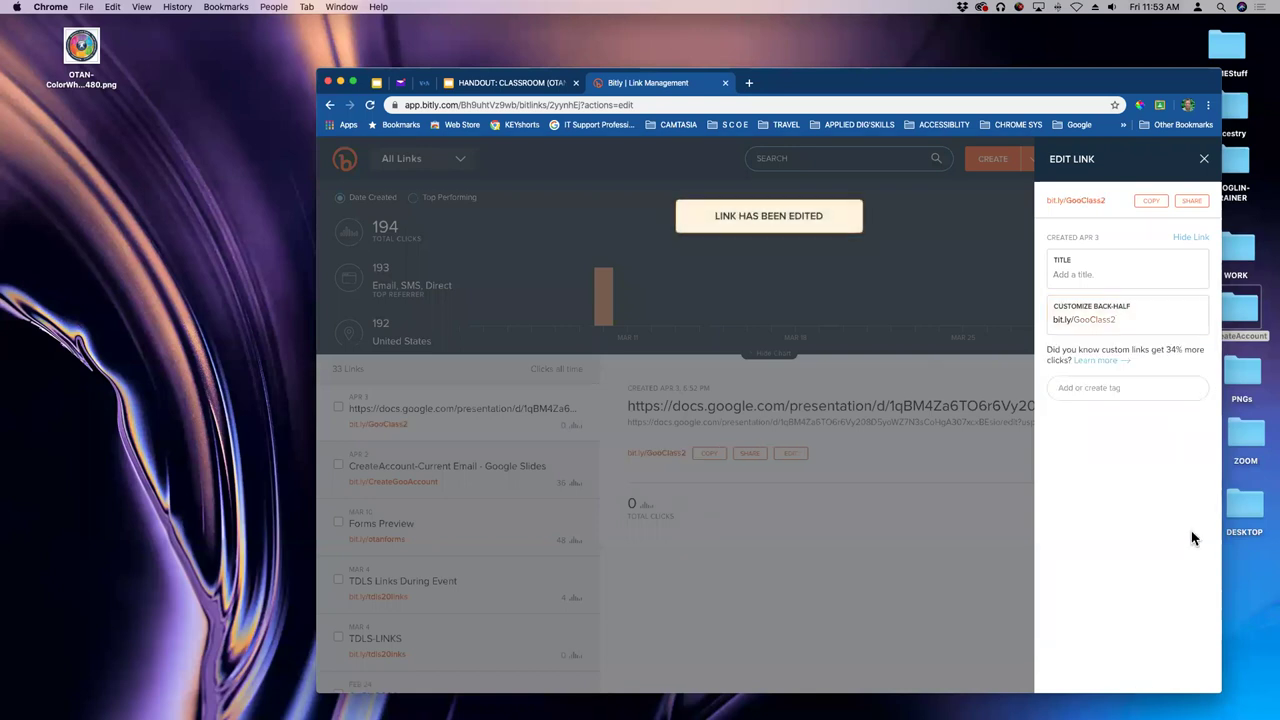